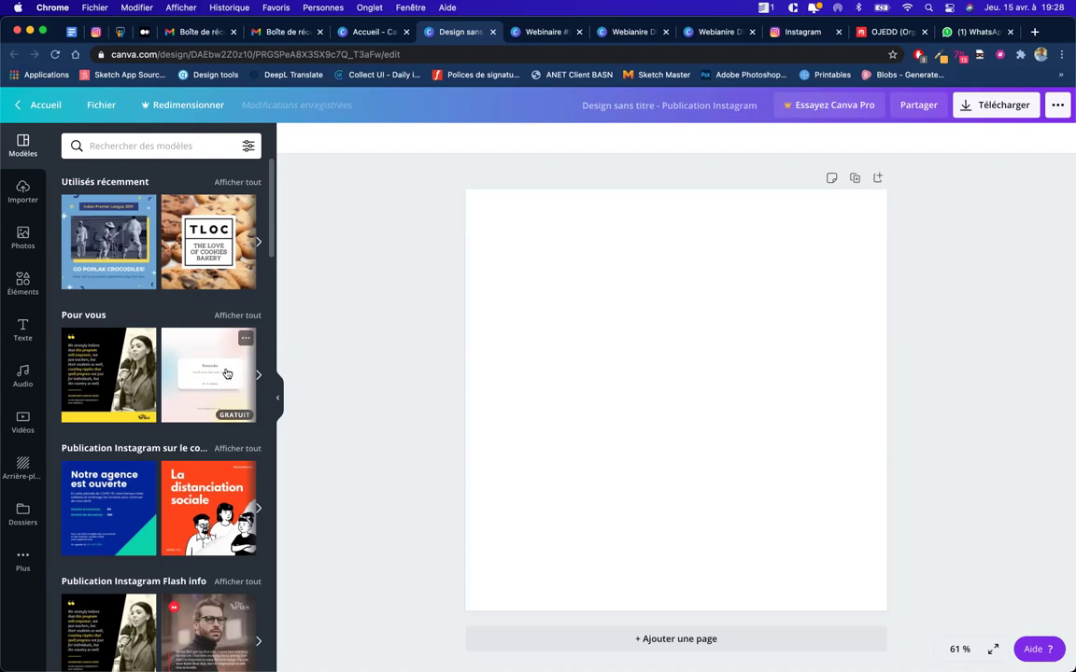
Step: Browse the Instagram post templates and expand the full collection next to the Black Lives row
scroll(184, 355, "down", 5)
scroll(184, 356, "down", 20)
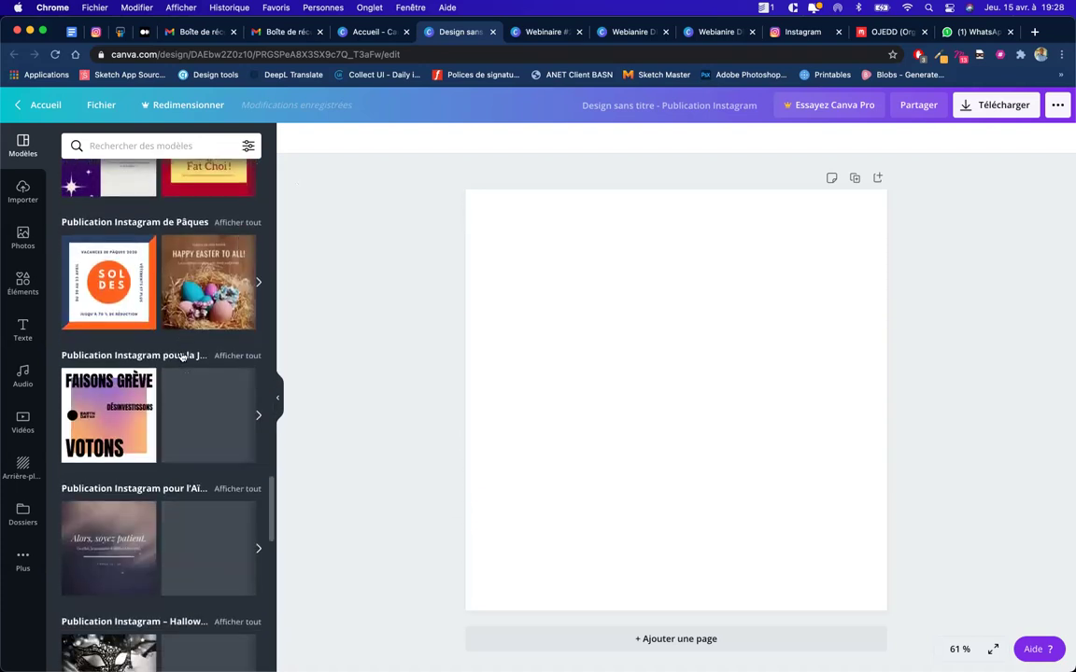
scroll(184, 356, "down", 1)
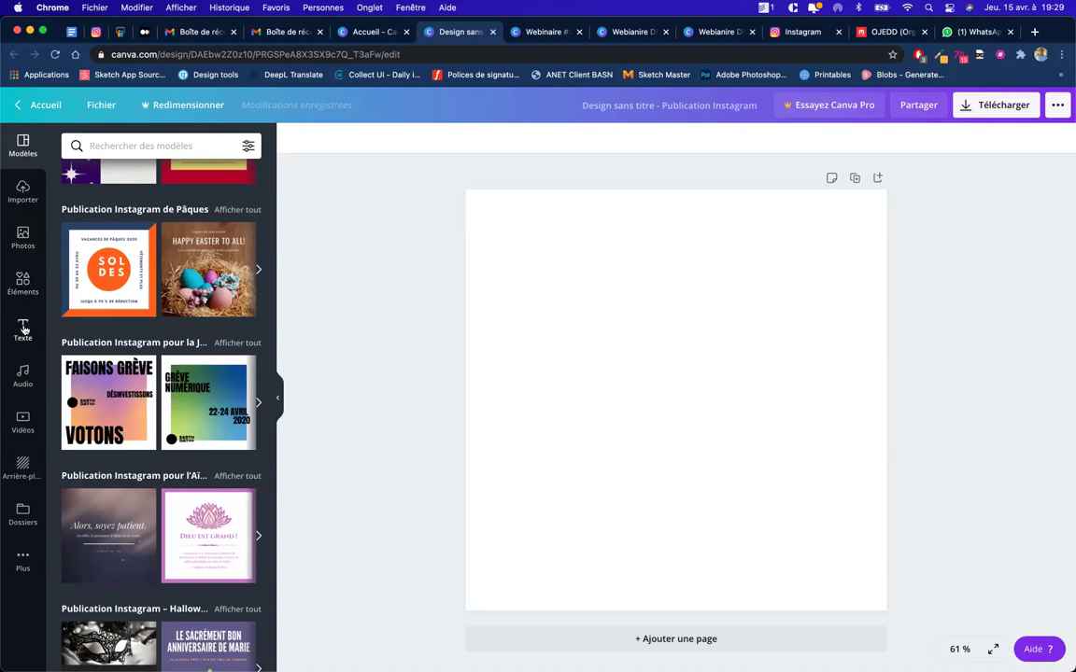
scroll(128, 273, "up", 10)
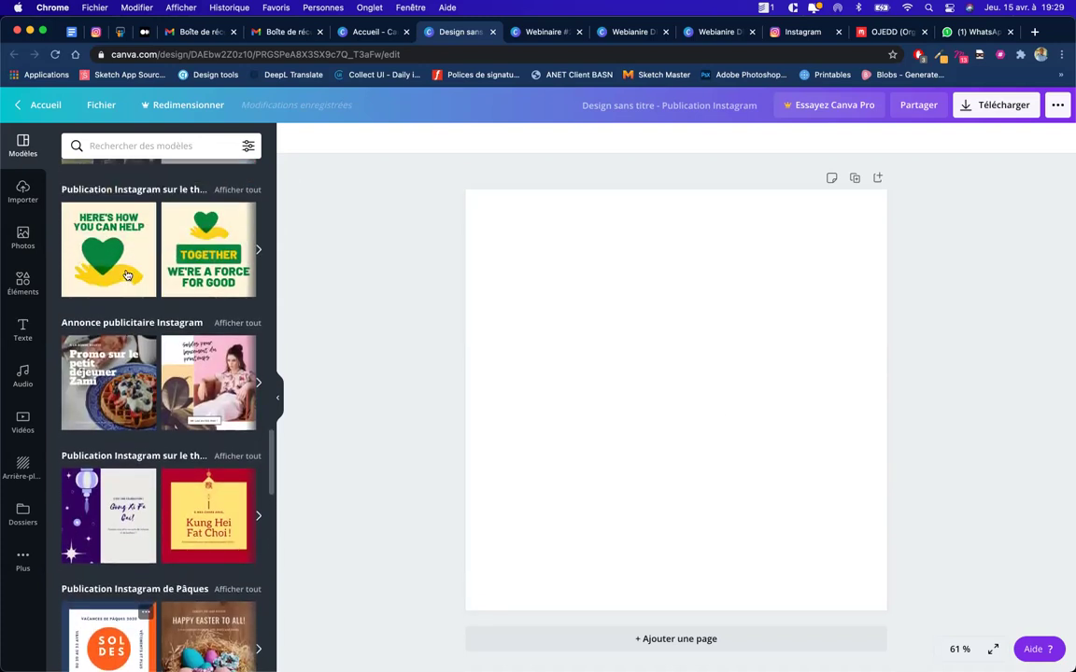
scroll(128, 273, "up", 15)
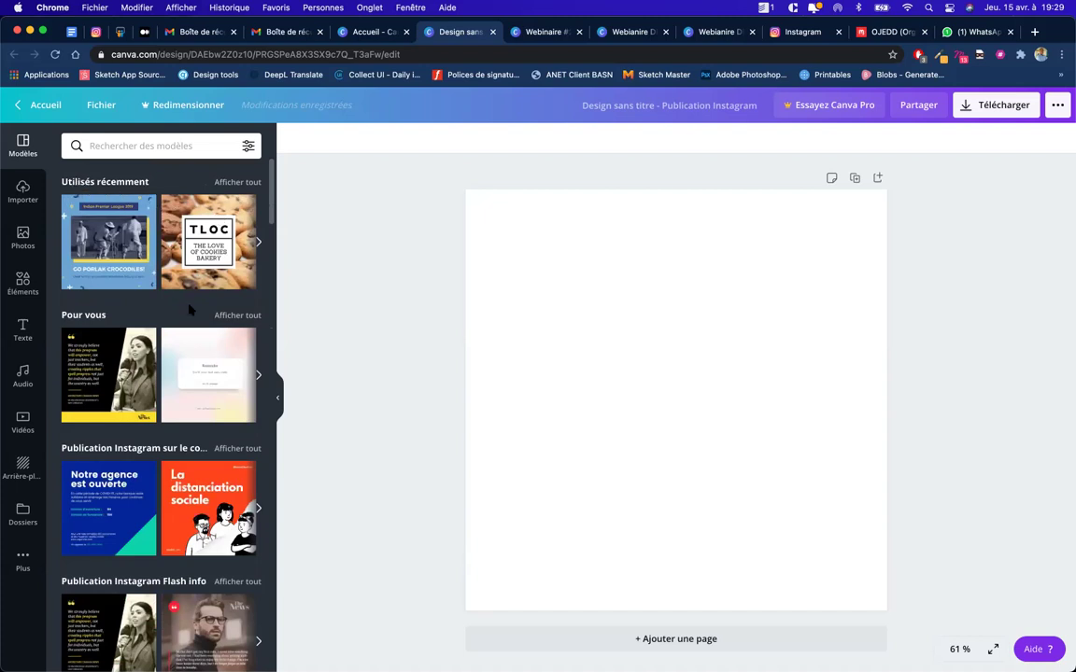
scroll(177, 280, "down", 2)
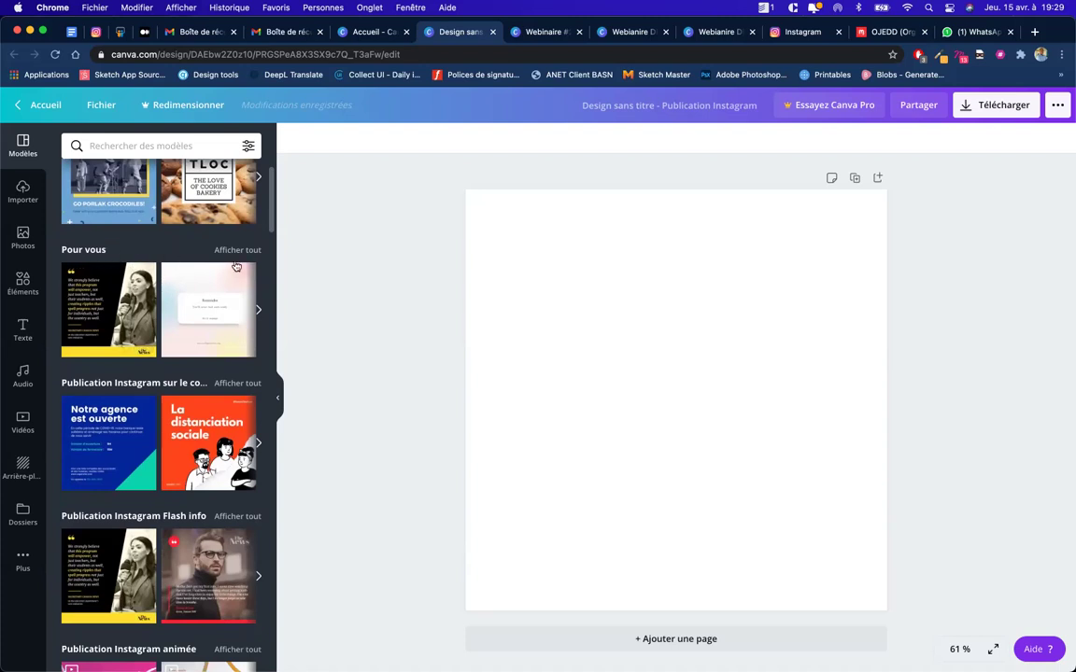
scroll(99, 312, "down", 2)
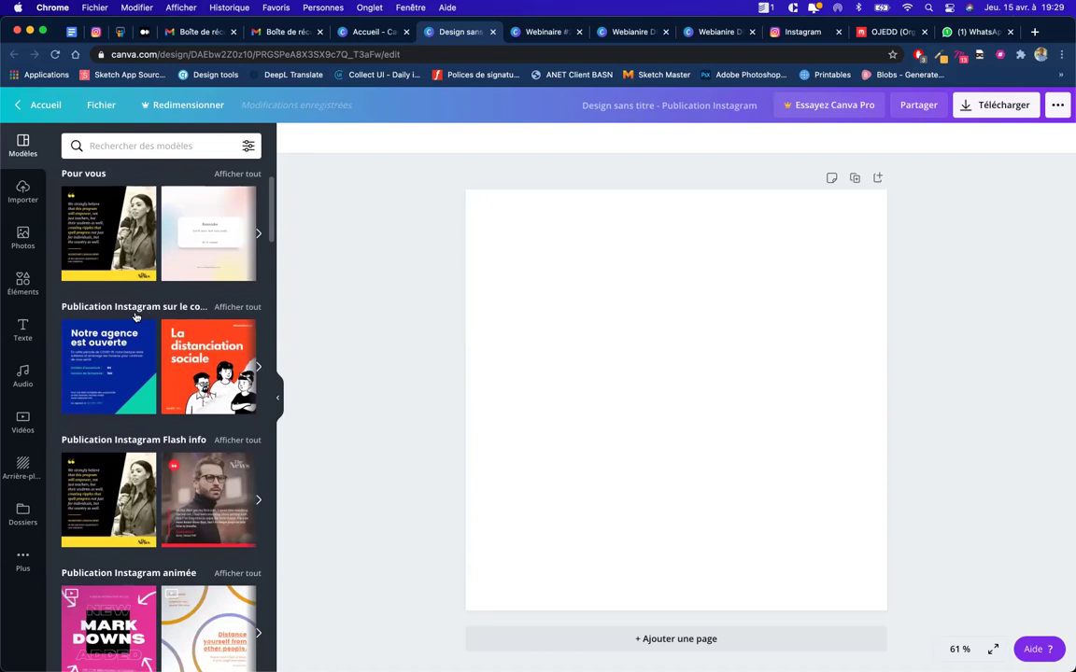
scroll(140, 313, "down", 2)
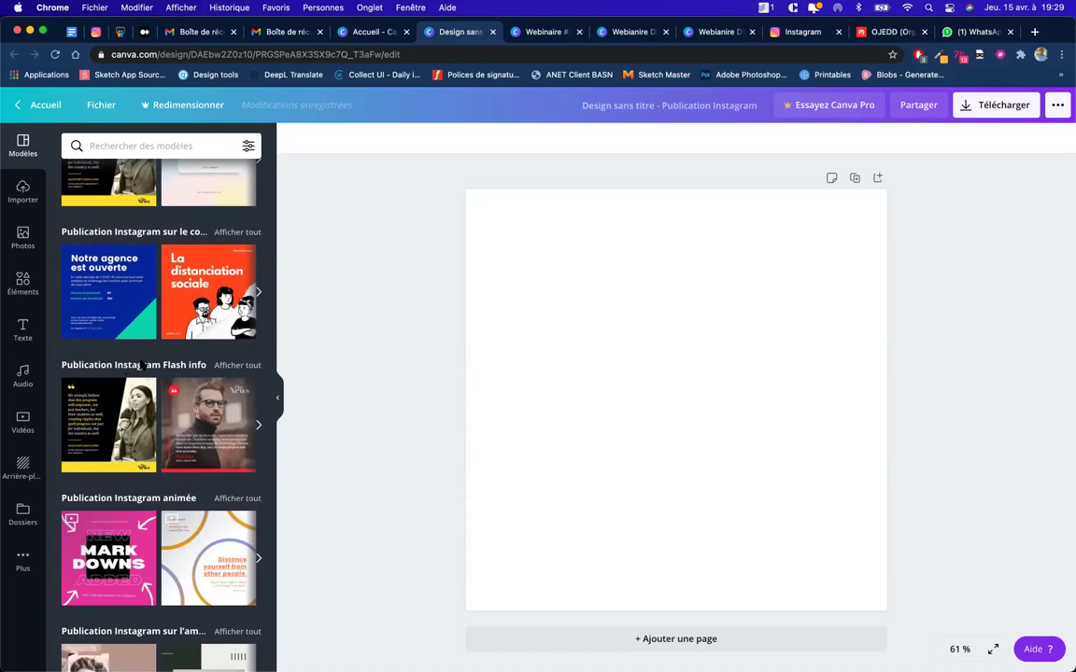
scroll(173, 440, "down", 3)
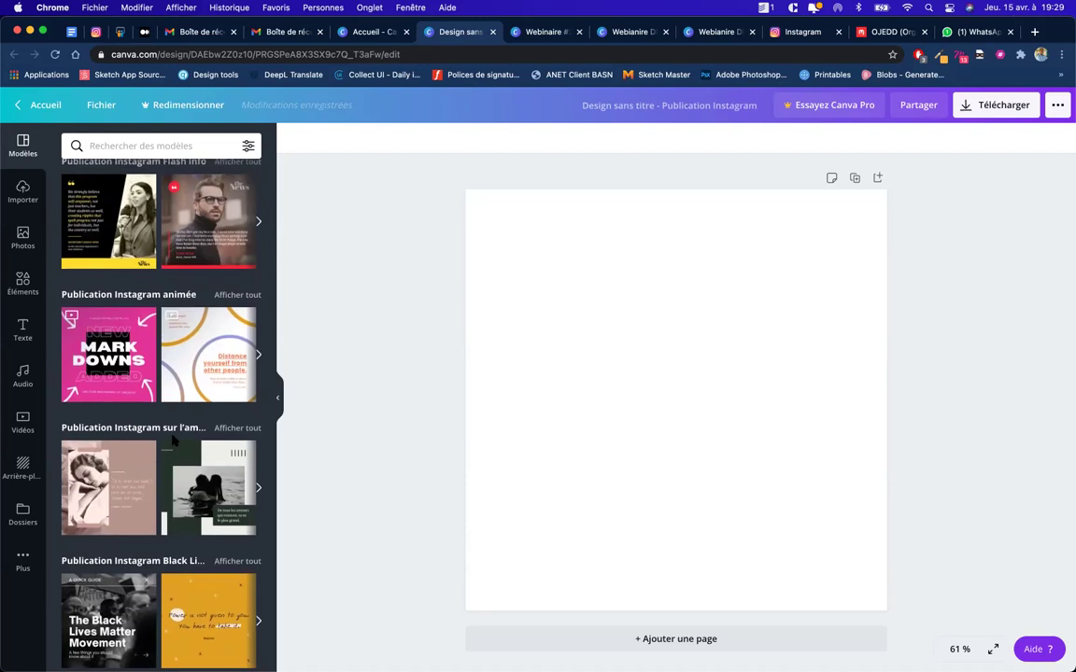
scroll(174, 441, "up", 3)
scroll(174, 441, "down", 5)
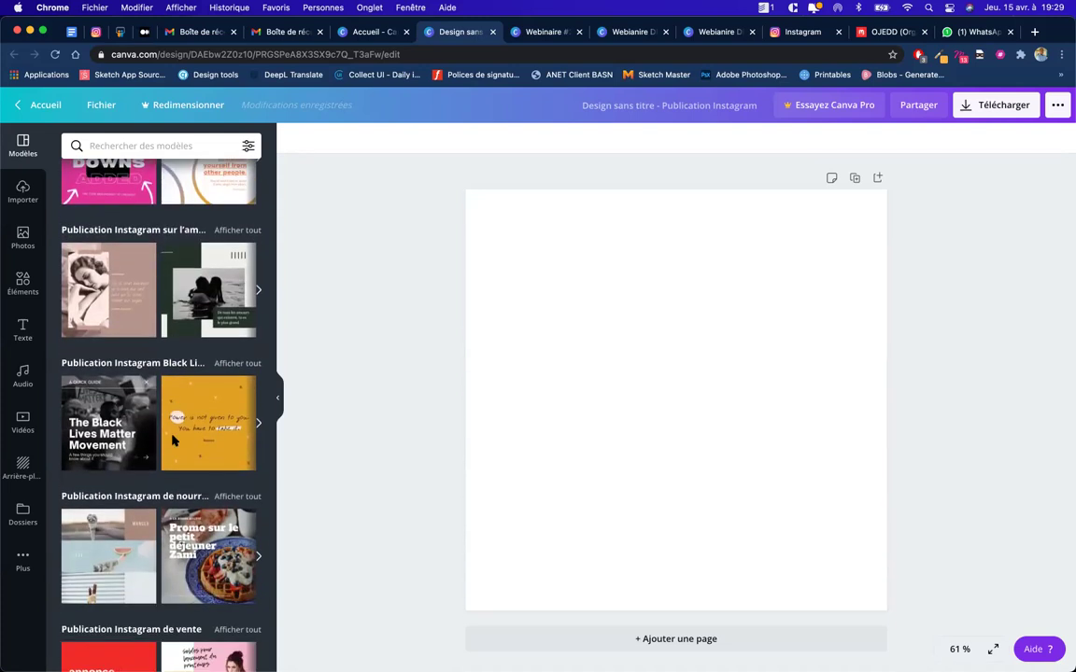
scroll(173, 441, "up", 2)
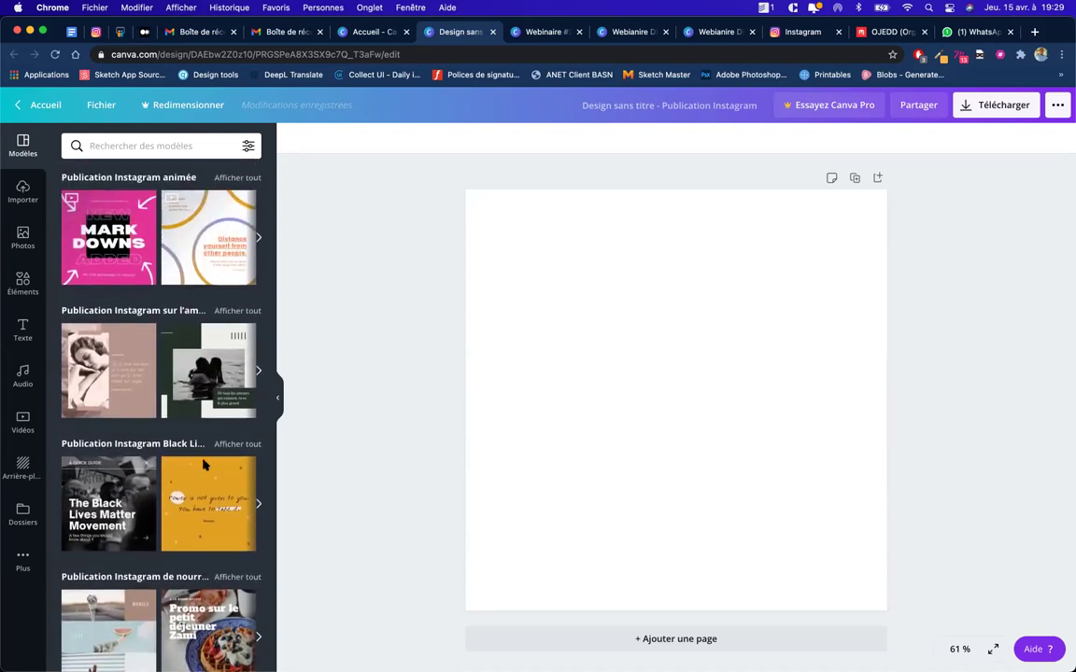
left_click(236, 444)
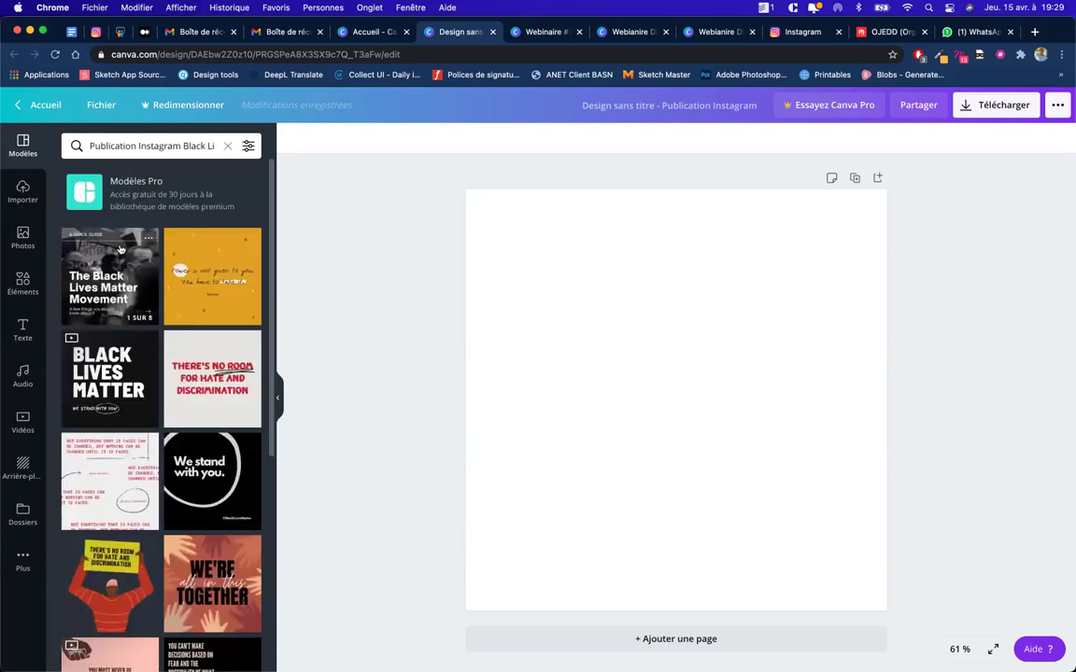
Step: Apply the mustard 'Power is not given to you' Beyonce quote template and select its background
left_click(212, 284)
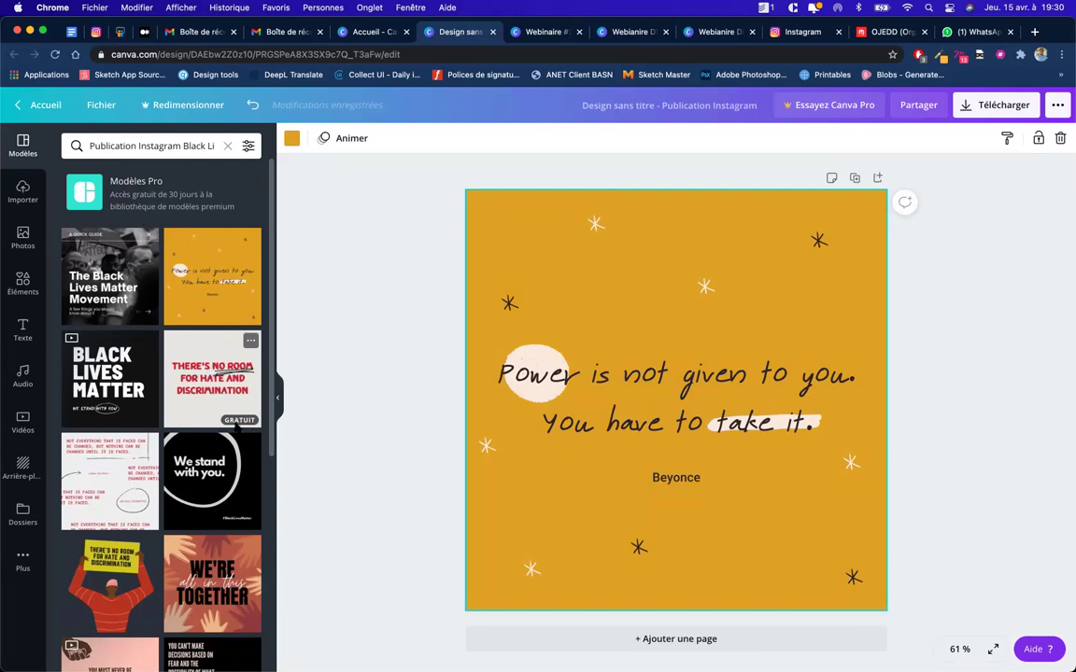
left_click(602, 416)
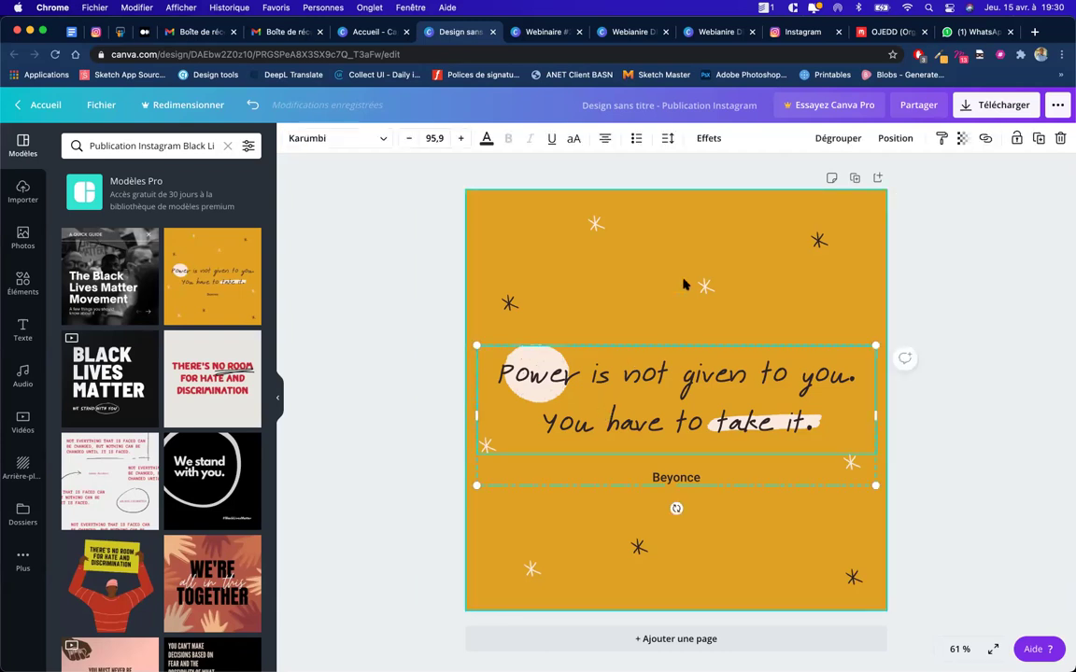
left_click(635, 272)
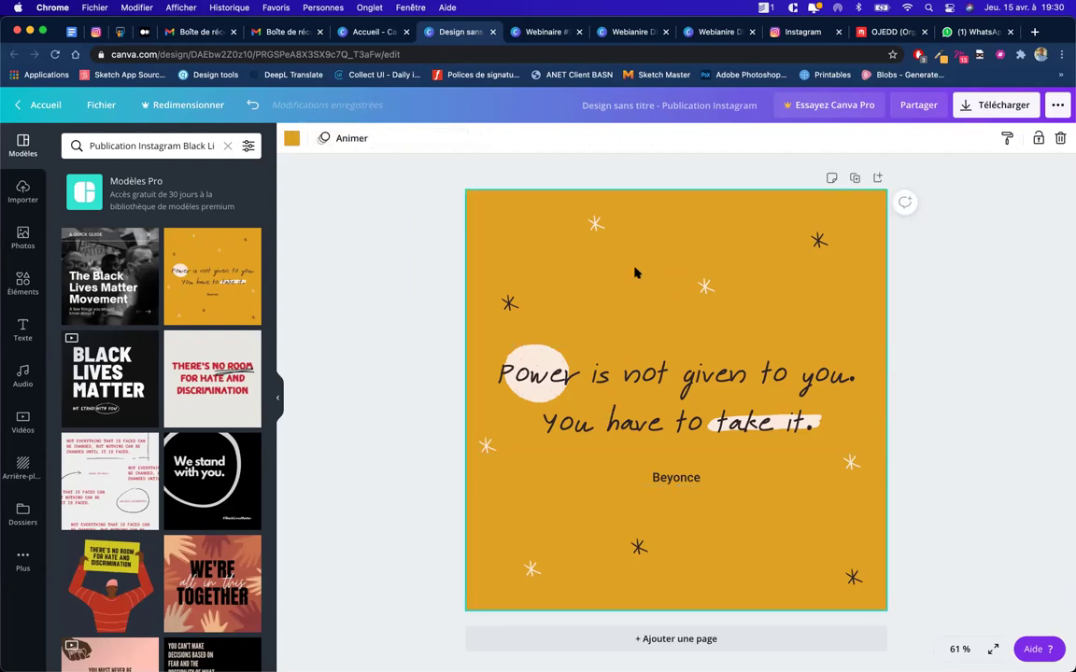
Step: Recolour the page background, trying violet, blue and orange before settling on light orange
left_click(439, 223)
left_click(506, 226)
left_click(291, 139)
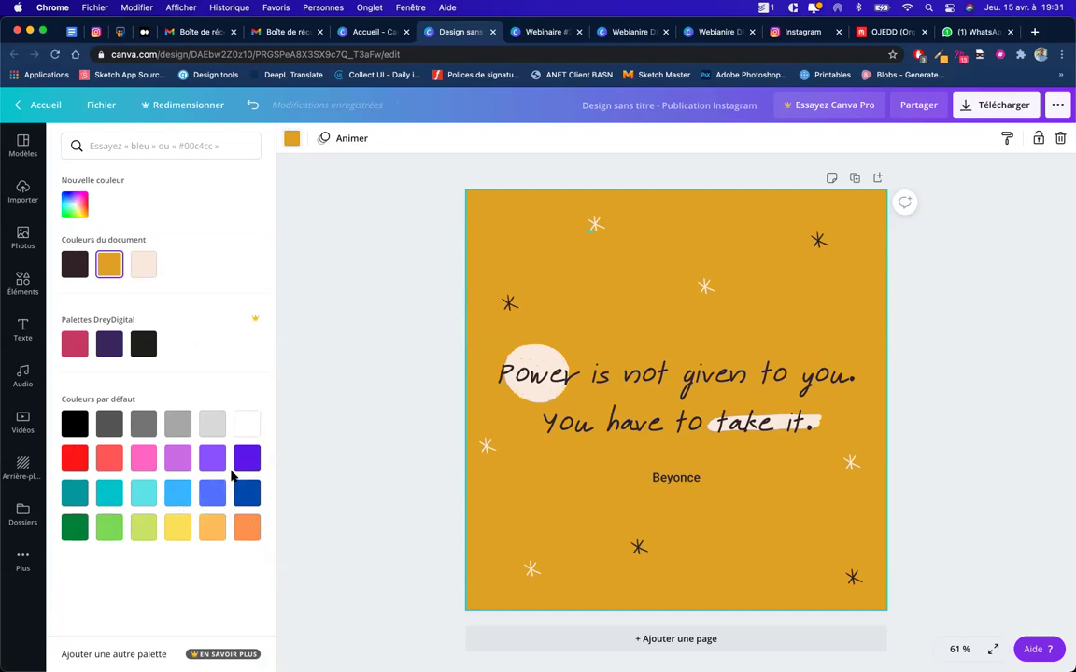
left_click(247, 460)
left_click(247, 493)
left_click(247, 528)
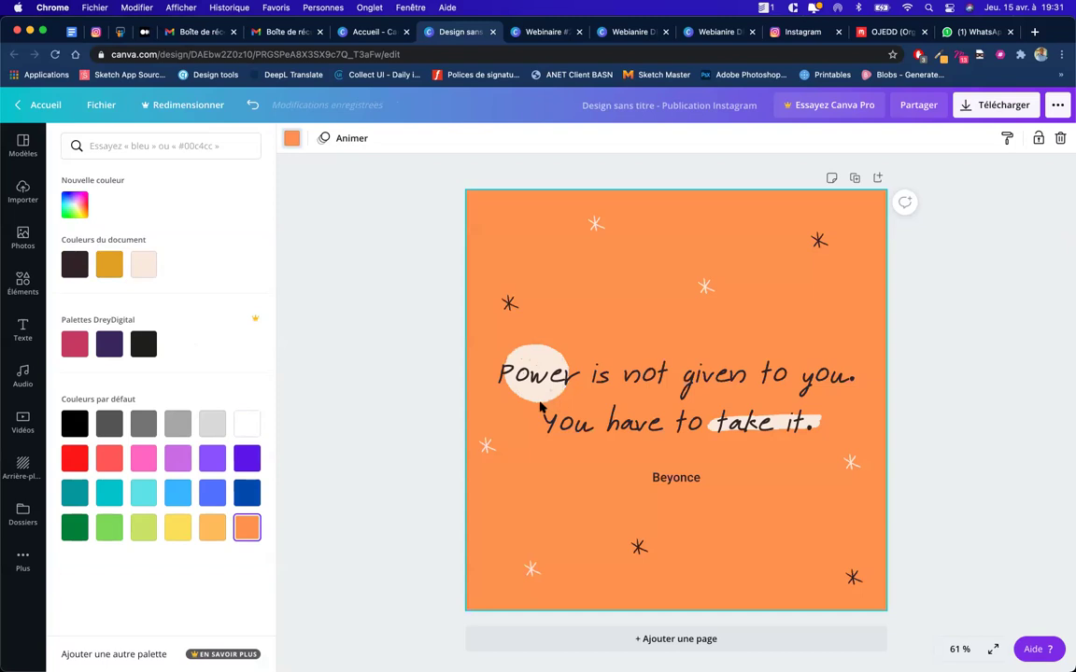
left_click(241, 461)
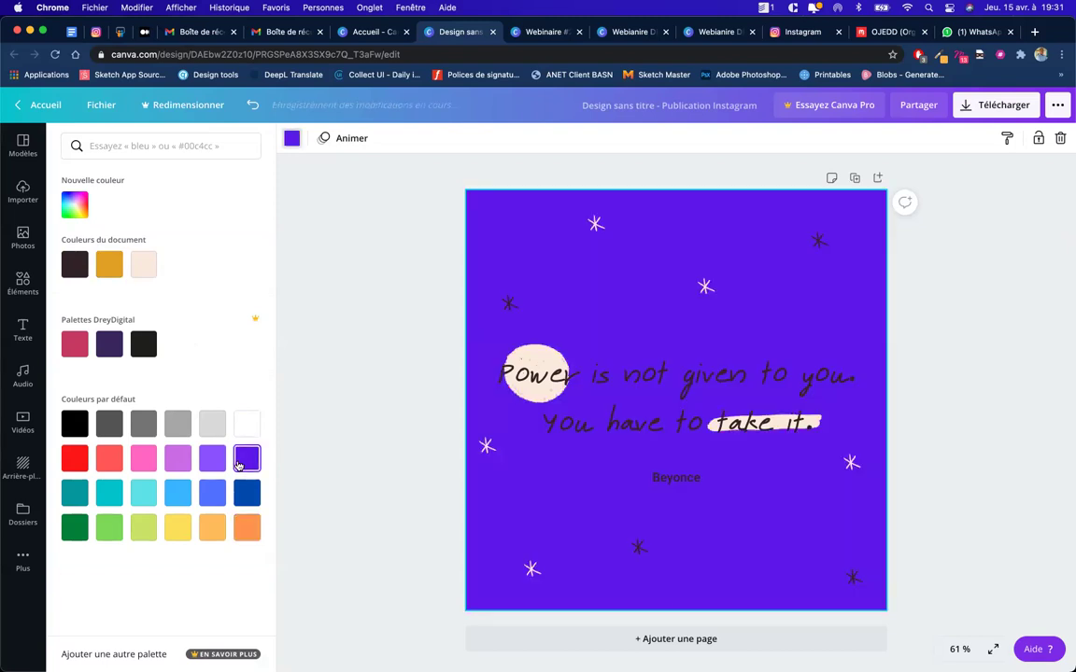
left_click(212, 492)
left_click(205, 531)
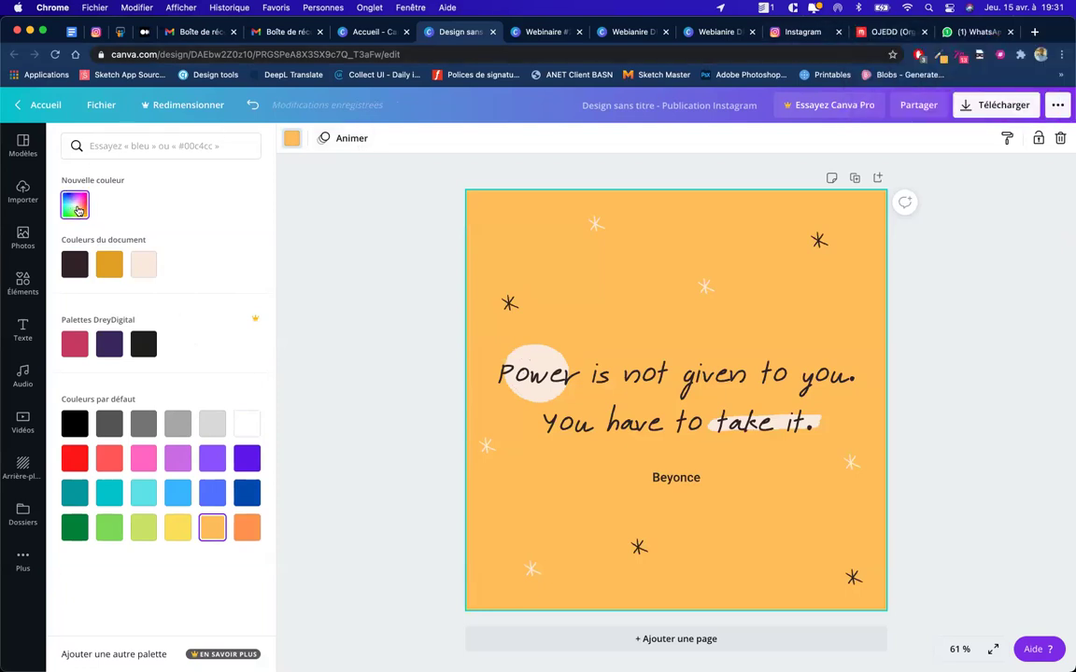
Step: Try custom hex DDDEBC, then set the background to the dark purple DreyDigital palette colour
left_click(76, 206)
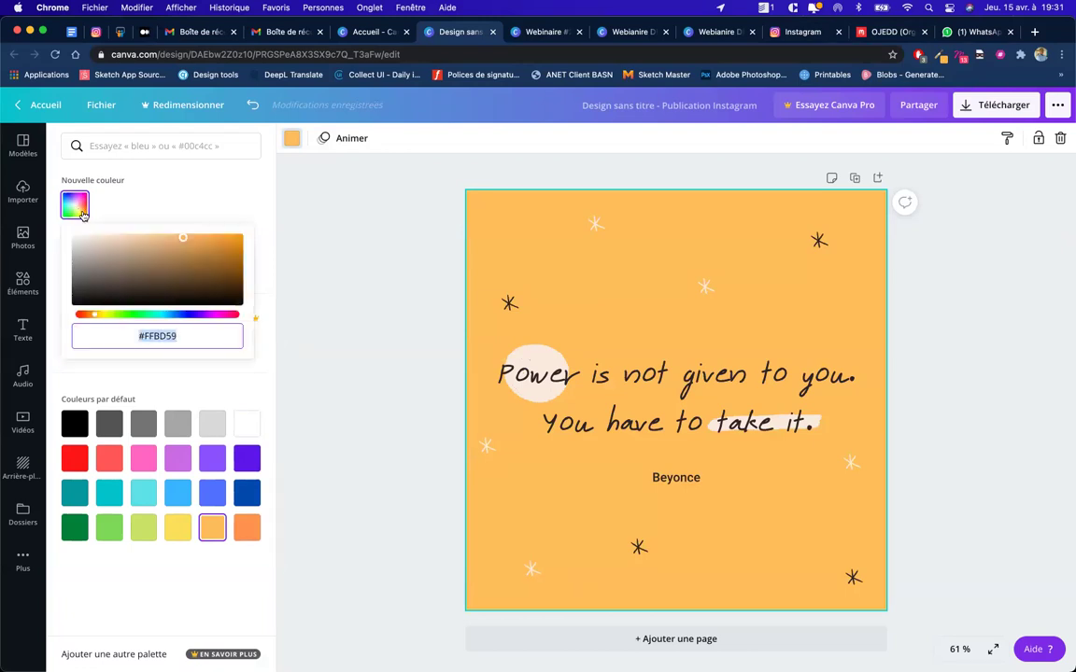
left_click(143, 336)
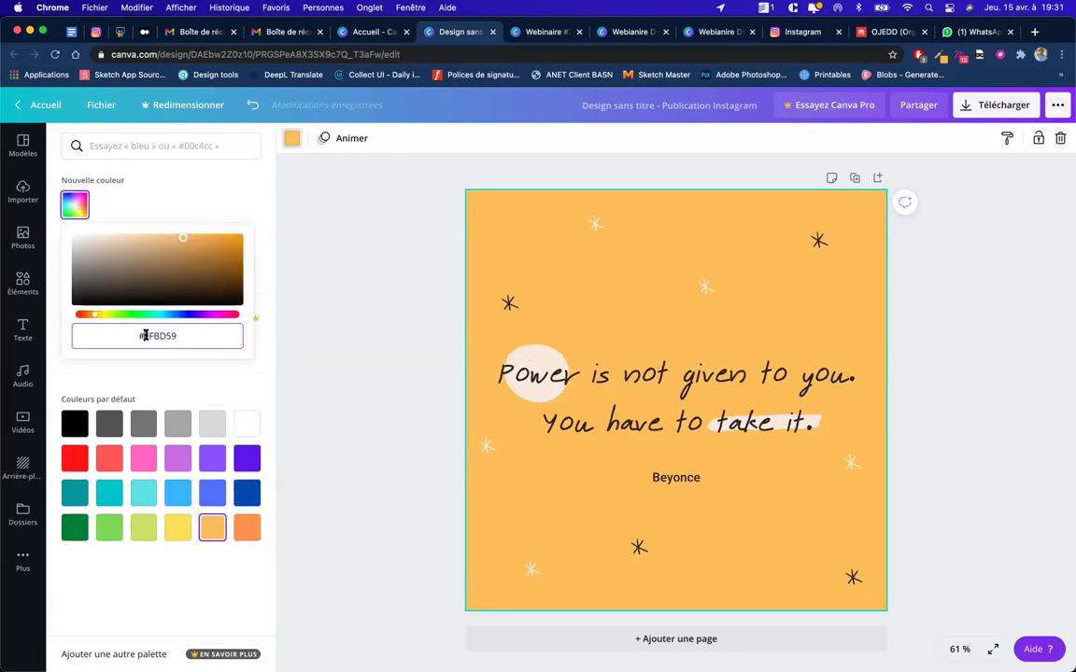
left_click_drag(145, 336, 210, 337)
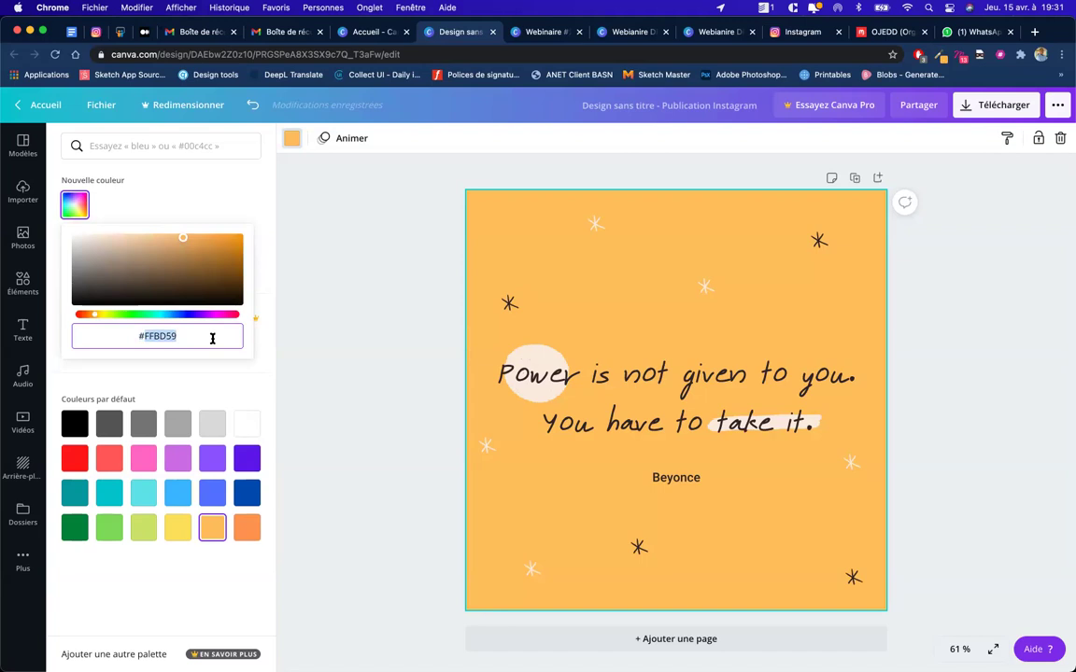
key("BackSpace")
type("D")
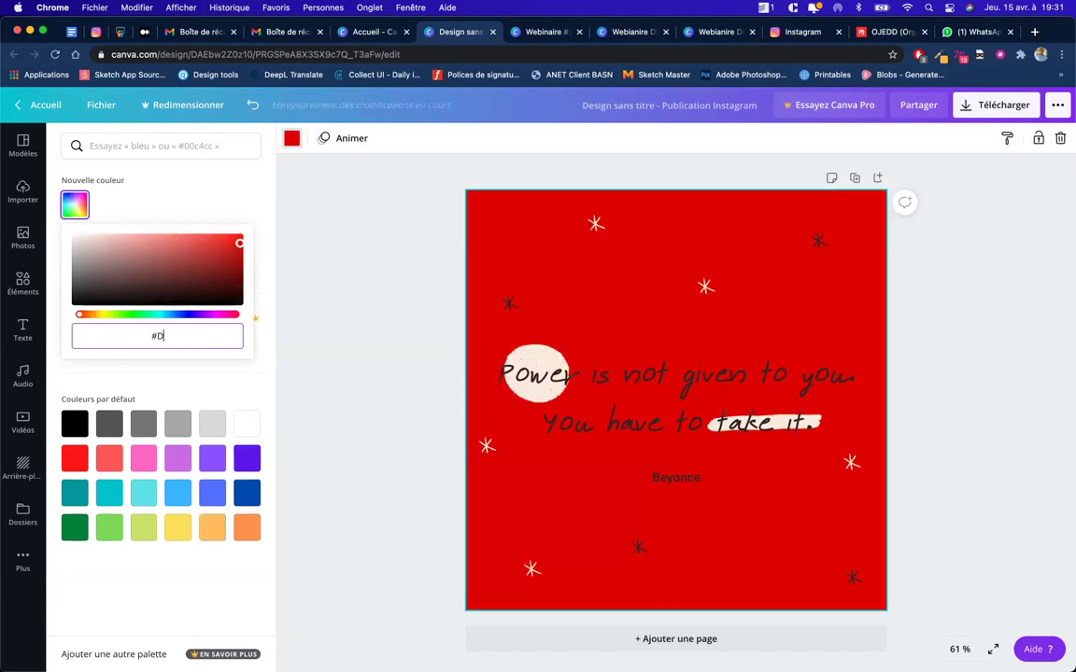
type("D")
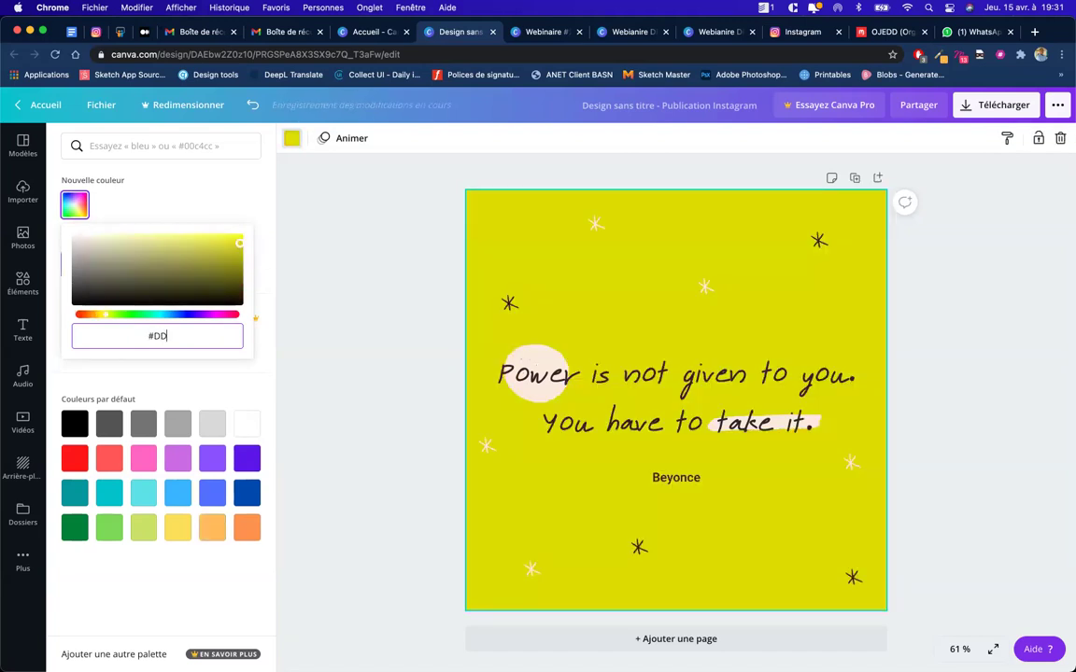
type("DEBC")
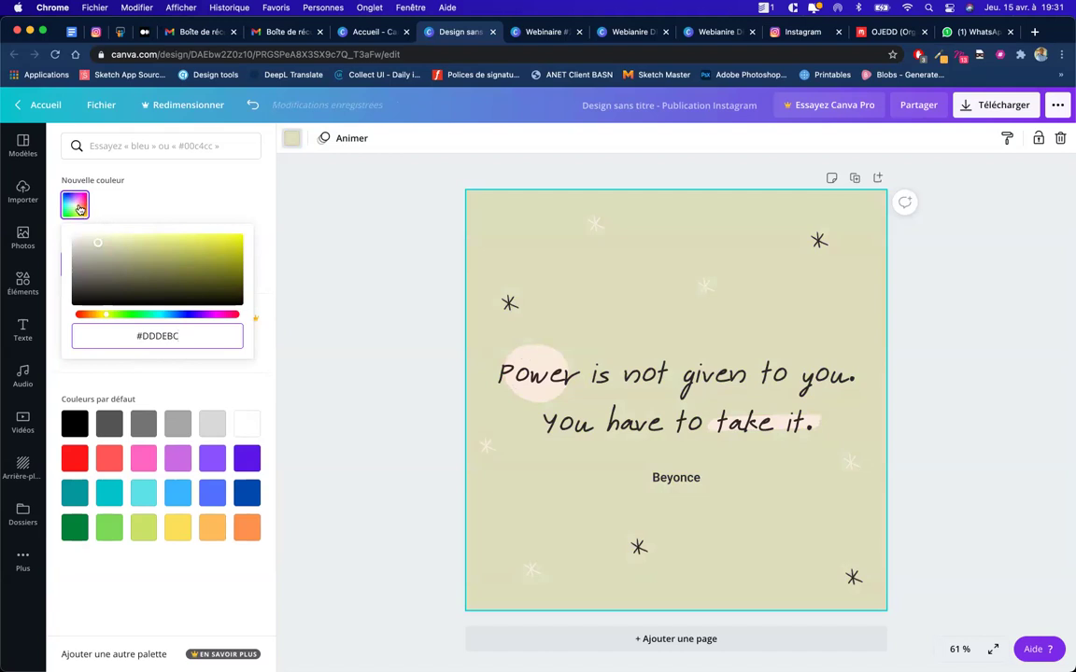
left_click(80, 210)
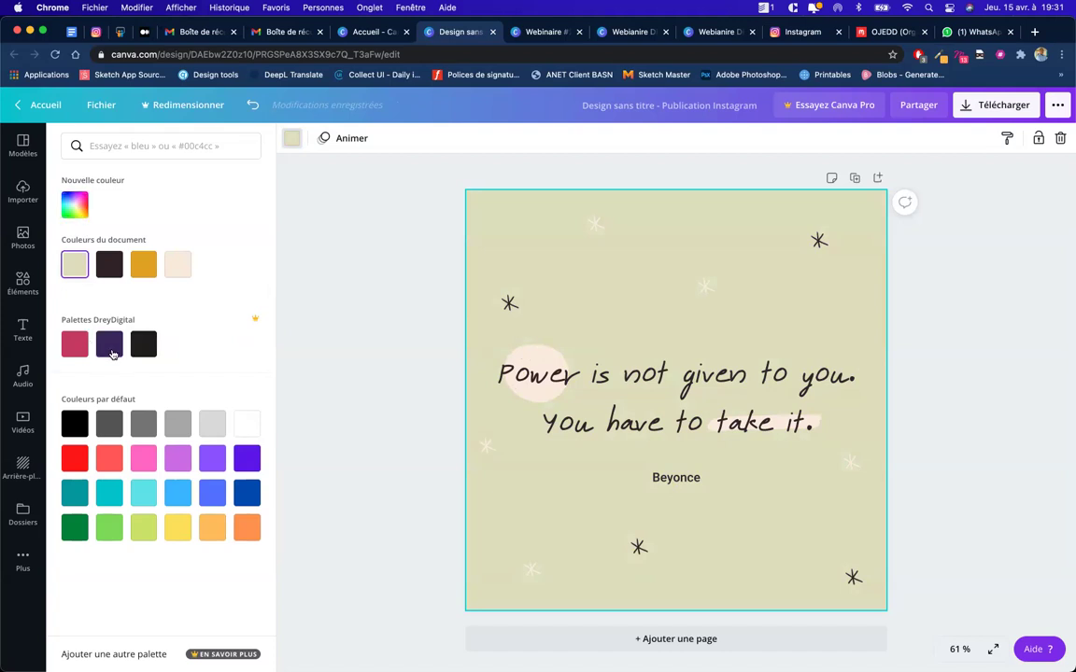
left_click(110, 345)
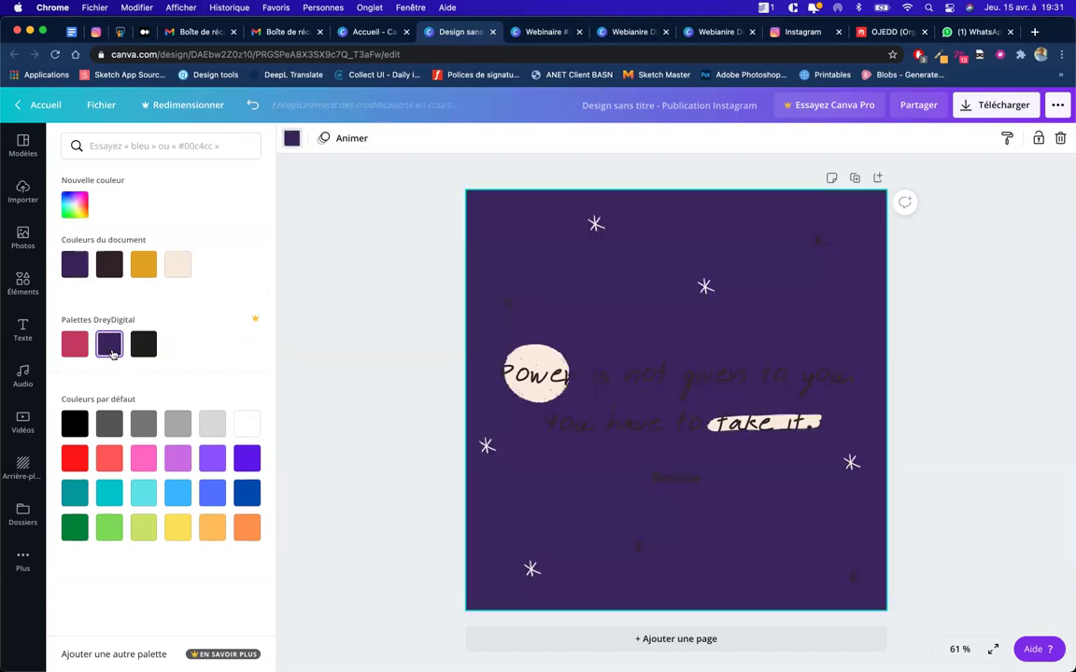
left_click(399, 343)
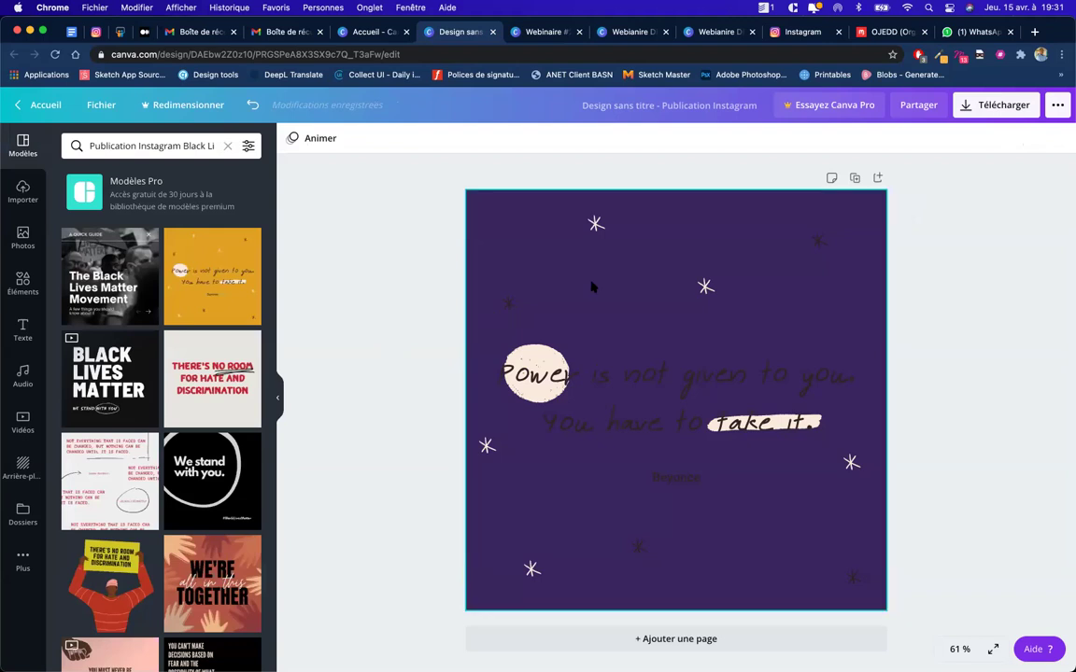
Step: Select the small white star at the top and rotate it a few degrees
left_click(596, 224)
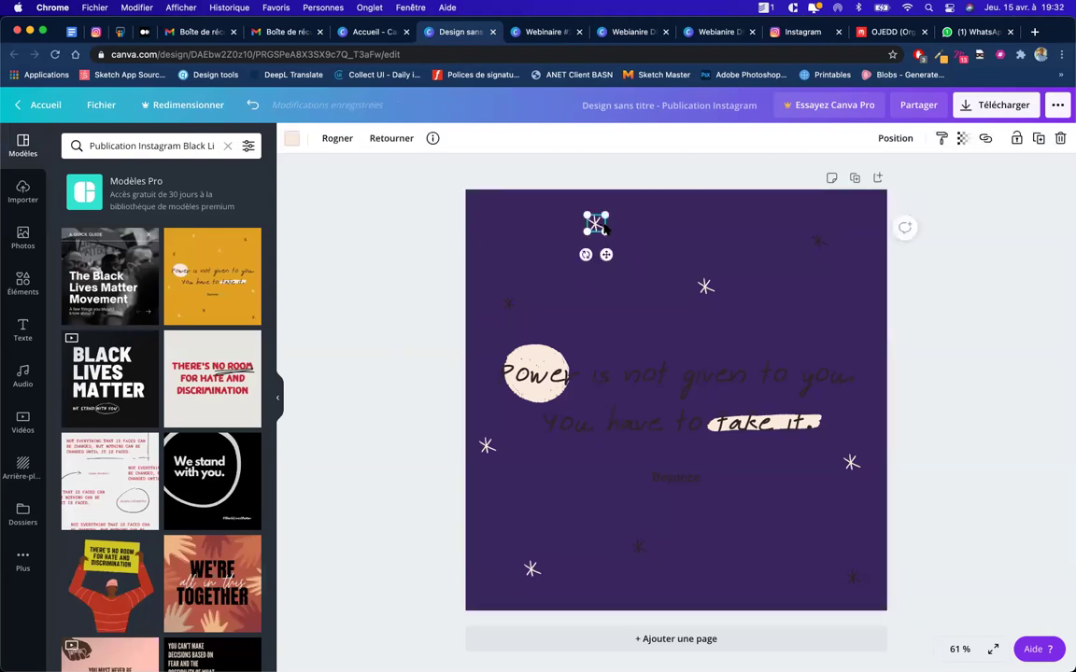
left_click(705, 286)
left_click(819, 242)
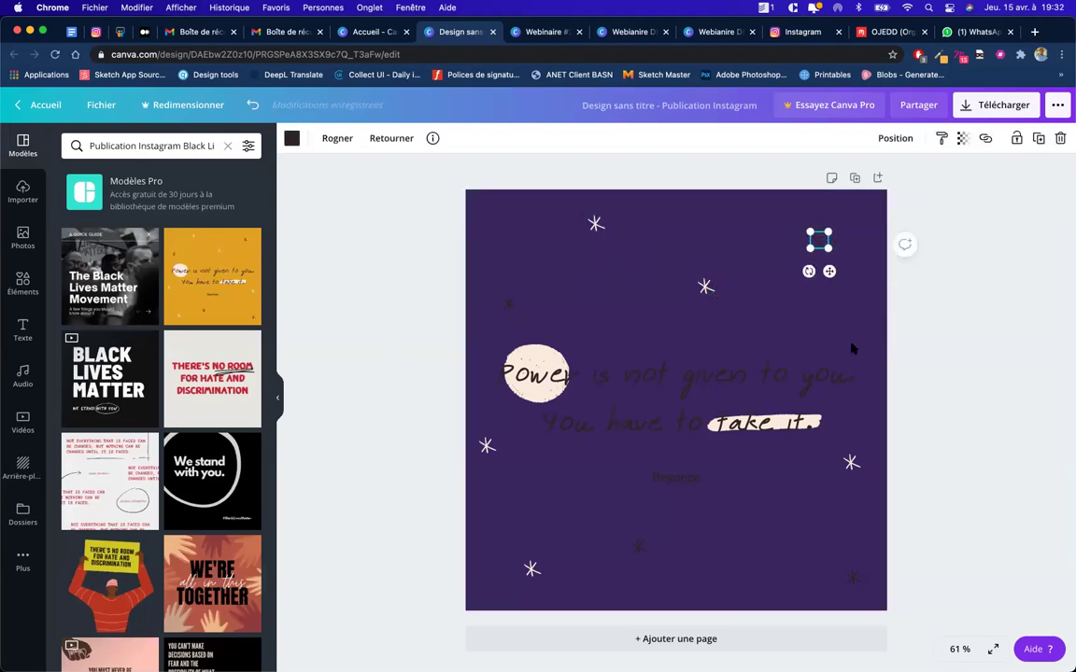
left_click(850, 461)
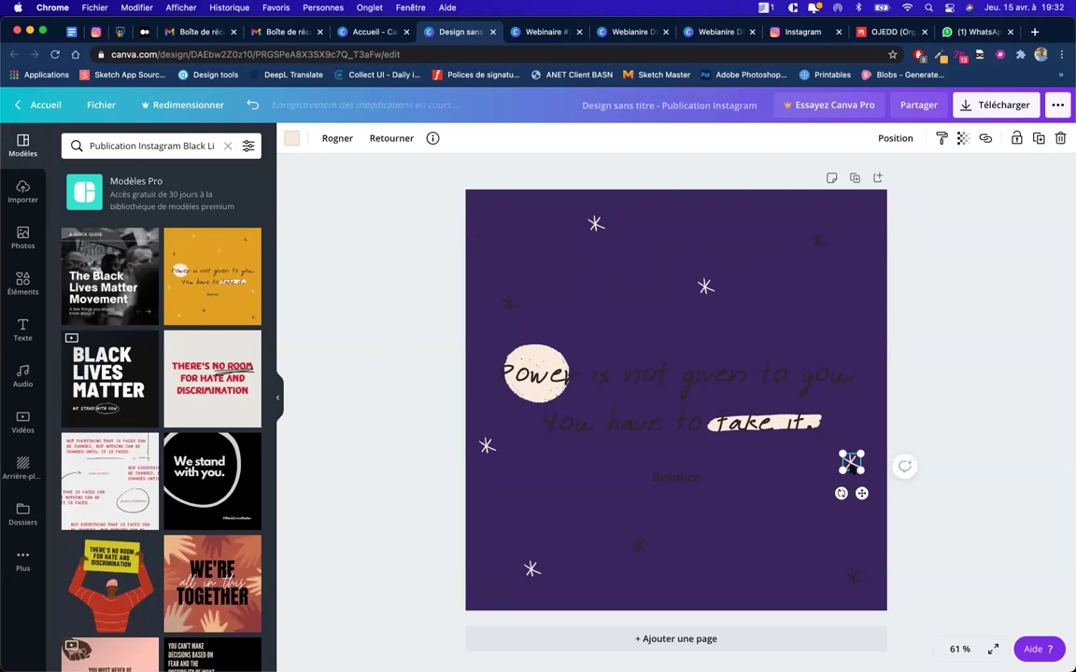
left_click(533, 568)
left_click(486, 446)
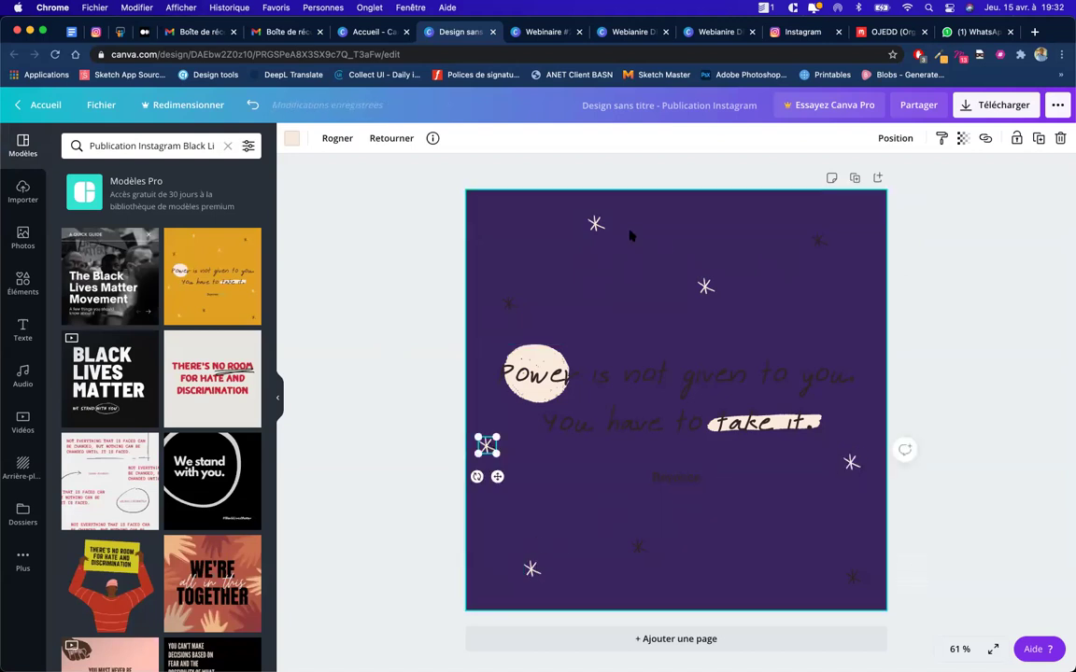
left_click(596, 224)
left_click(509, 302)
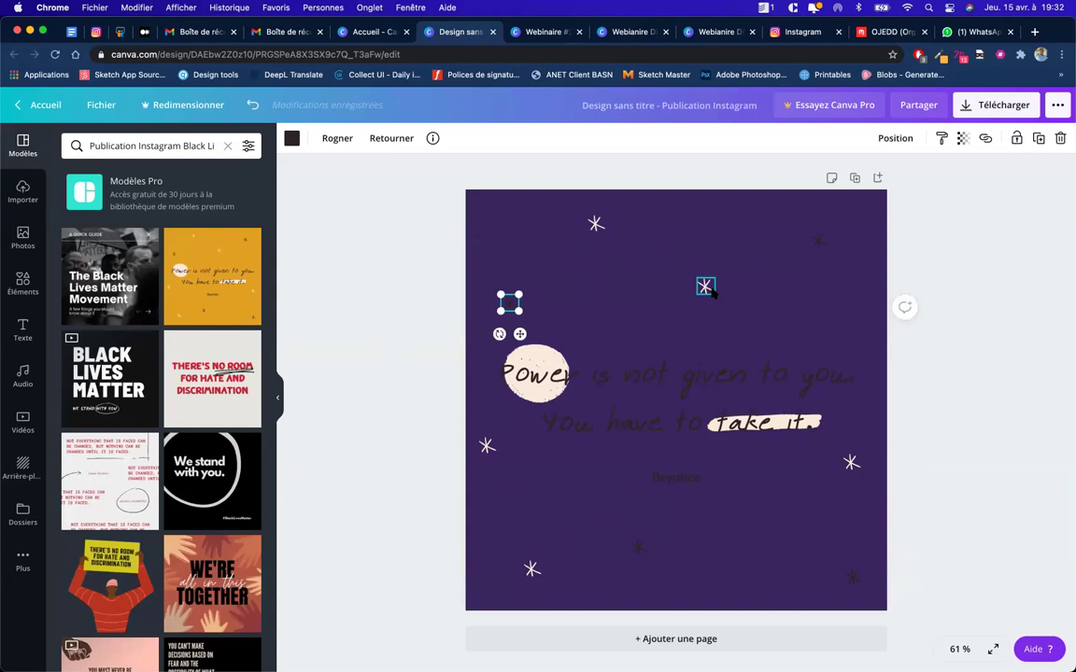
left_click(705, 286)
left_click(820, 241)
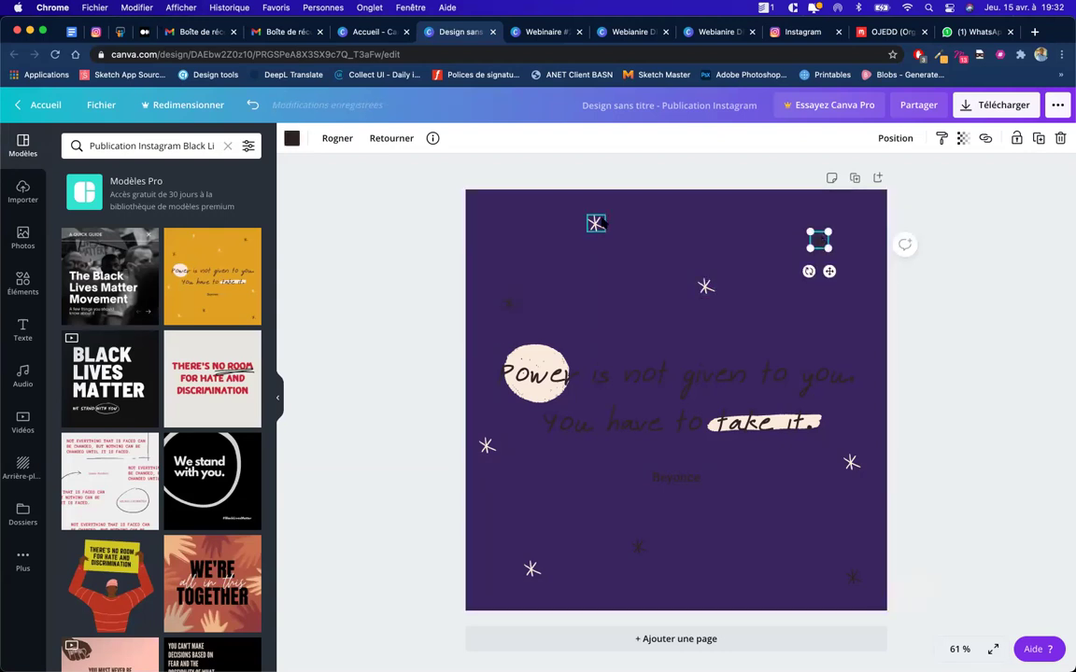
left_click(596, 224)
left_click(509, 302)
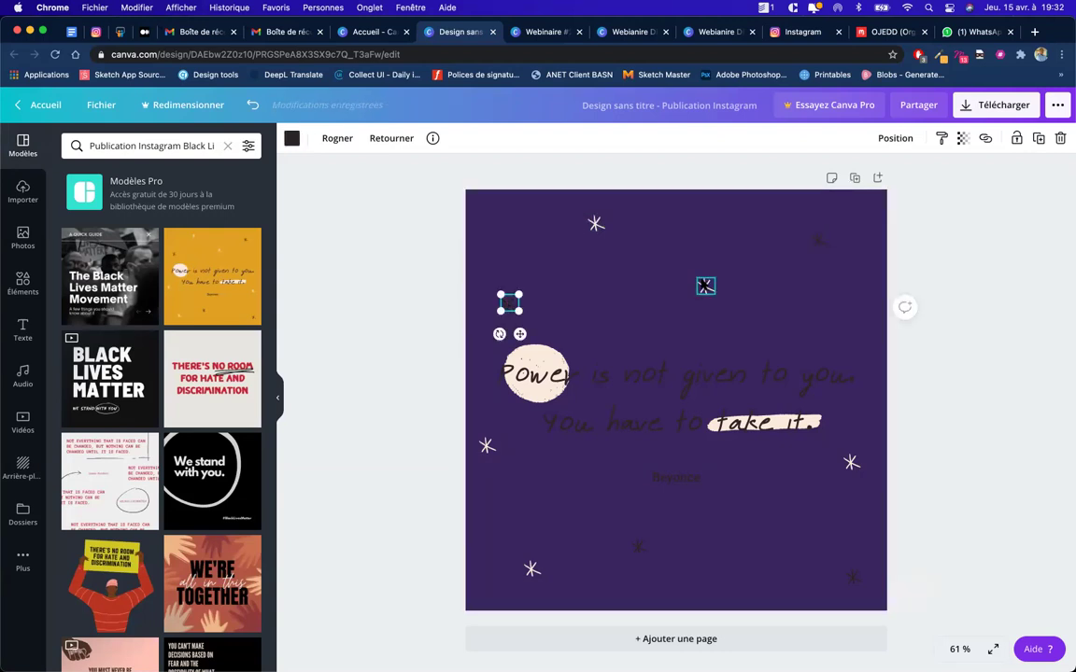
left_click(705, 286)
left_click(596, 224)
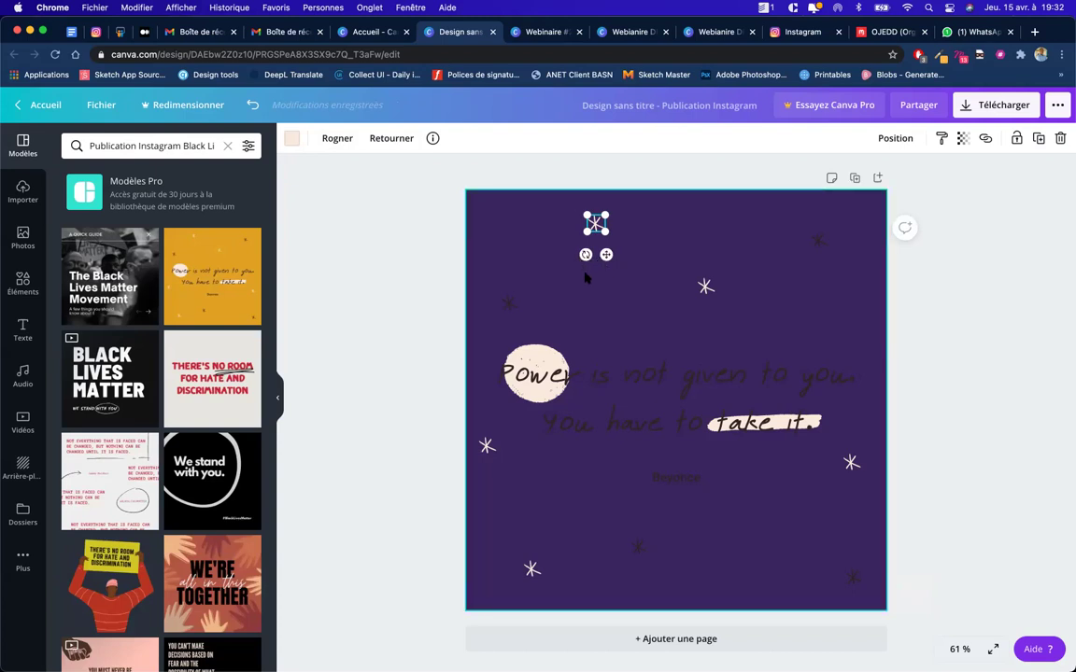
mouse_move(585, 254)
left_mouse_down()
mouse_move(524, 250)
mouse_move(615, 265)
mouse_move(624, 198)
mouse_move(651, 244)
mouse_move(600, 251)
mouse_move(633, 234)
mouse_move(644, 245)
mouse_move(567, 249)
mouse_move(584, 266)
left_mouse_up()
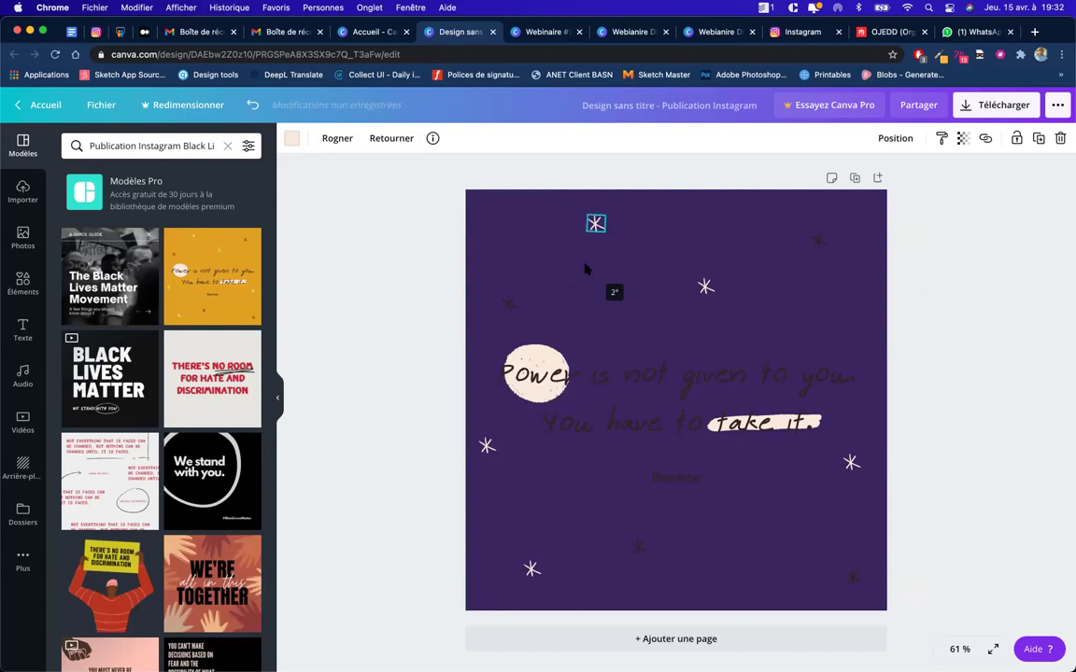
left_click(420, 267)
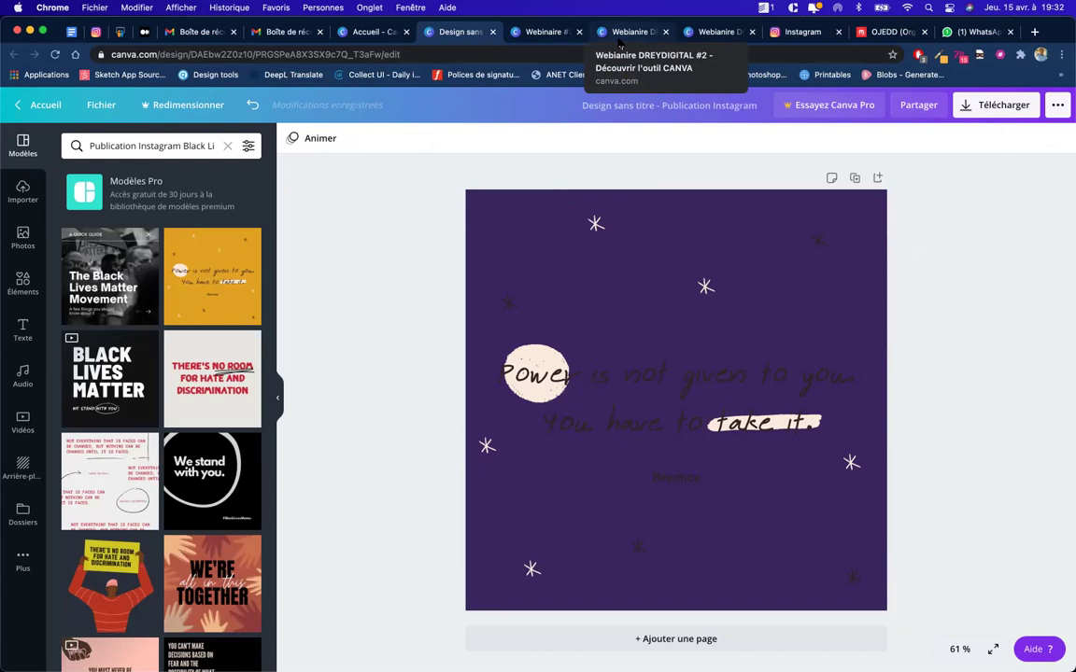
Step: Reselect the white top star and bring up the Éléments library
left_click(595, 223)
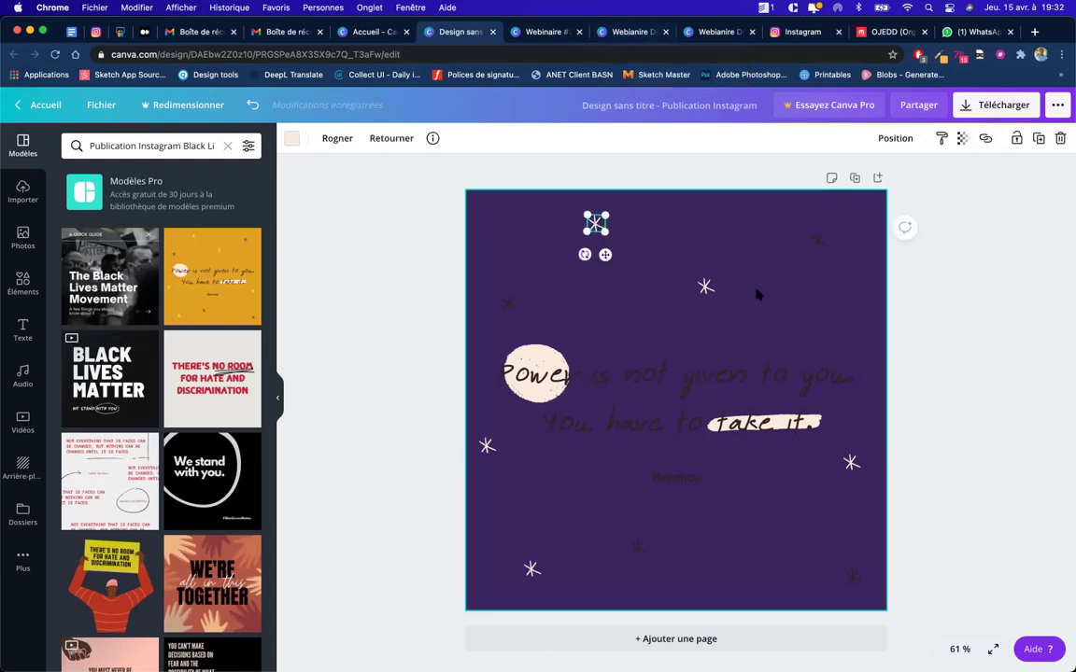
left_click(705, 286)
left_click(818, 240)
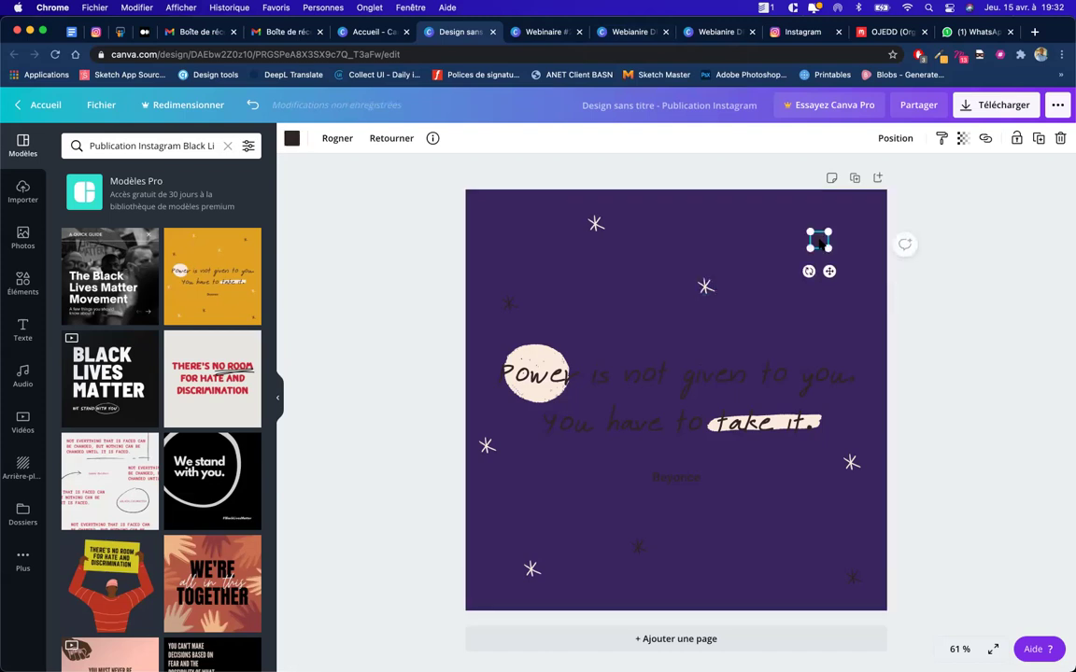
left_click(596, 224)
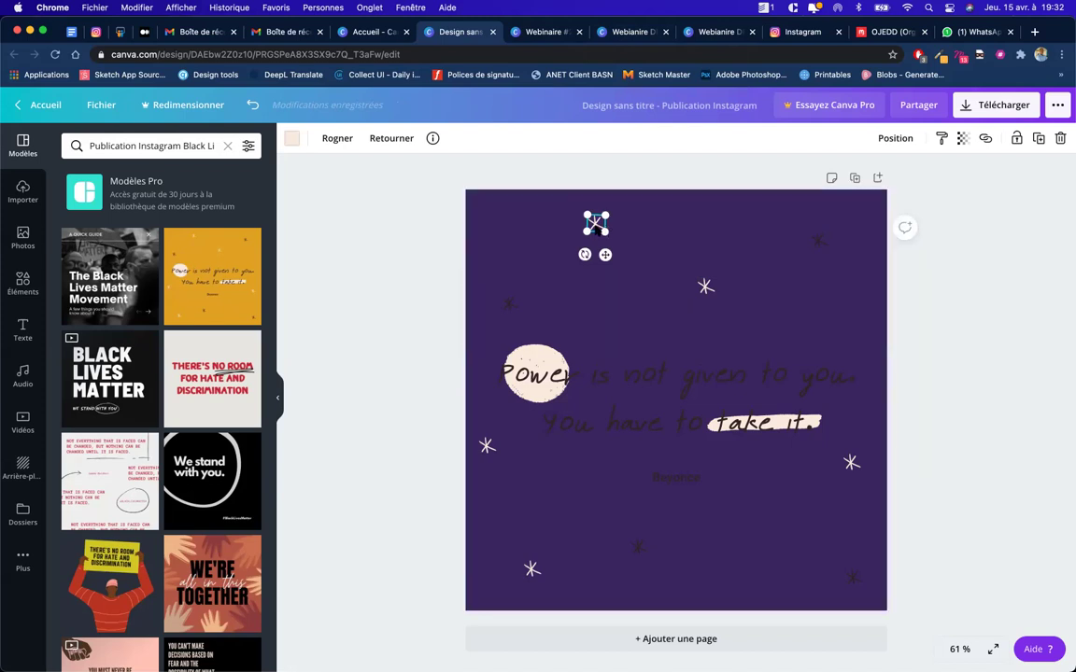
left_click(24, 285)
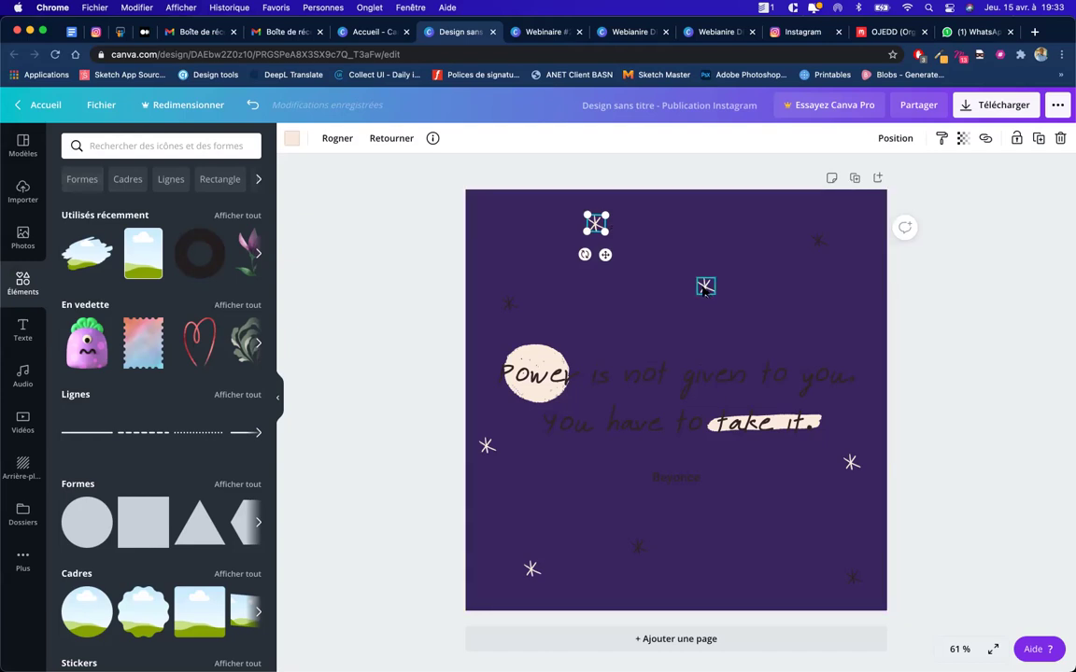
Step: Delete the three top stars and the small dark star on the left
left_click(706, 285, "shift")
left_click(819, 242, "shift")
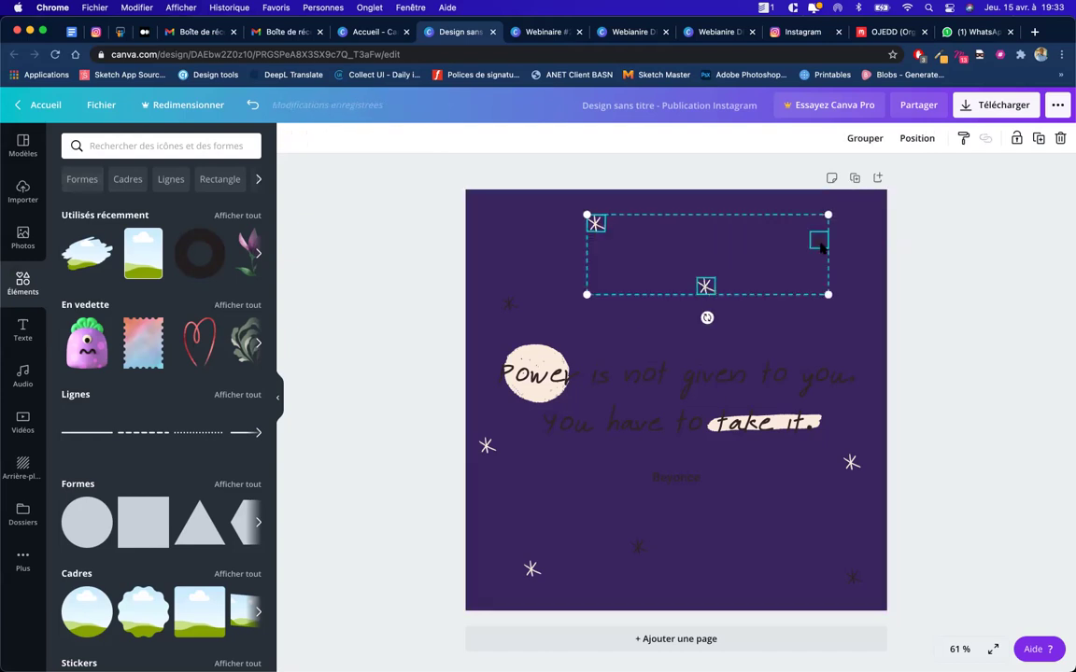
key("Delete")
left_click(509, 303)
key("Delete")
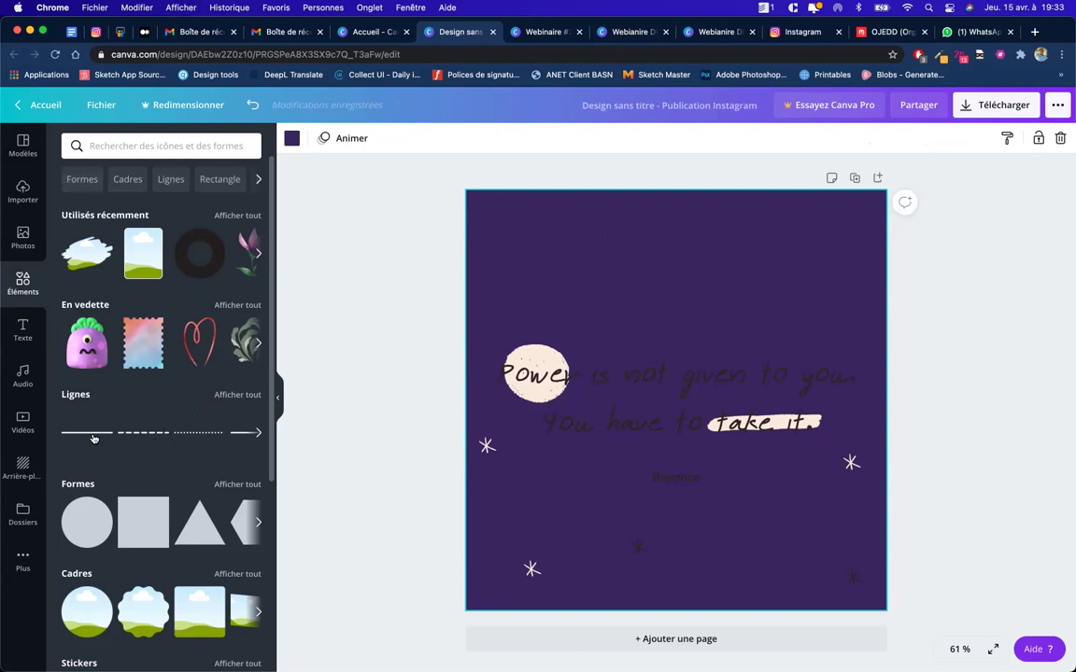
Step: Add a plain white solid line and position it near the top, above the quote
left_click(93, 439)
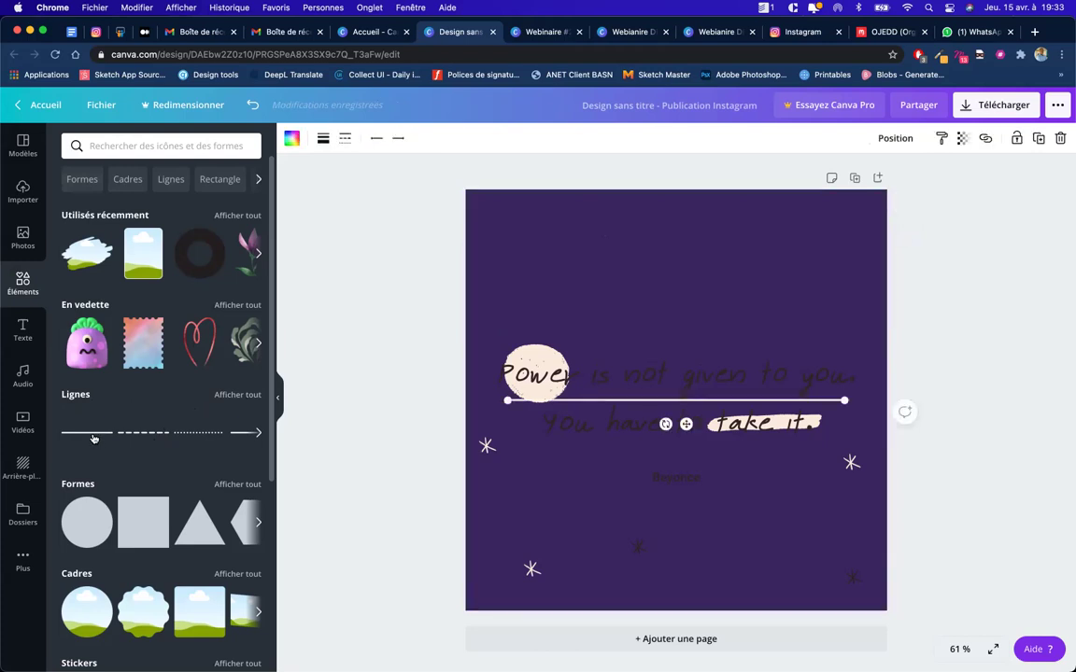
left_click(238, 395)
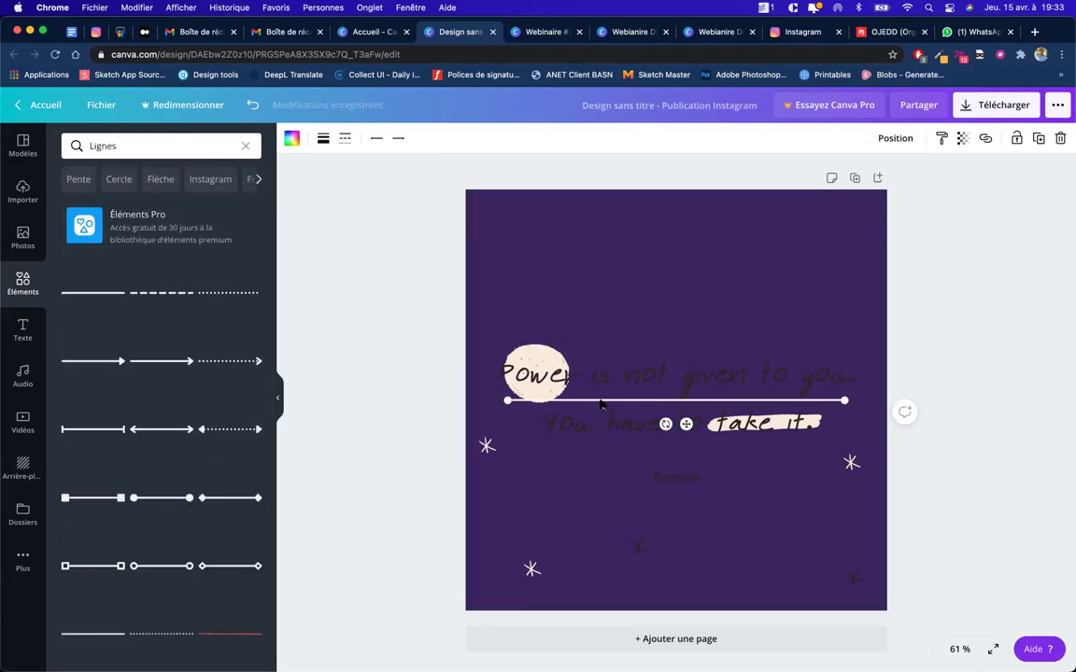
left_click_drag(600, 404, 601, 290)
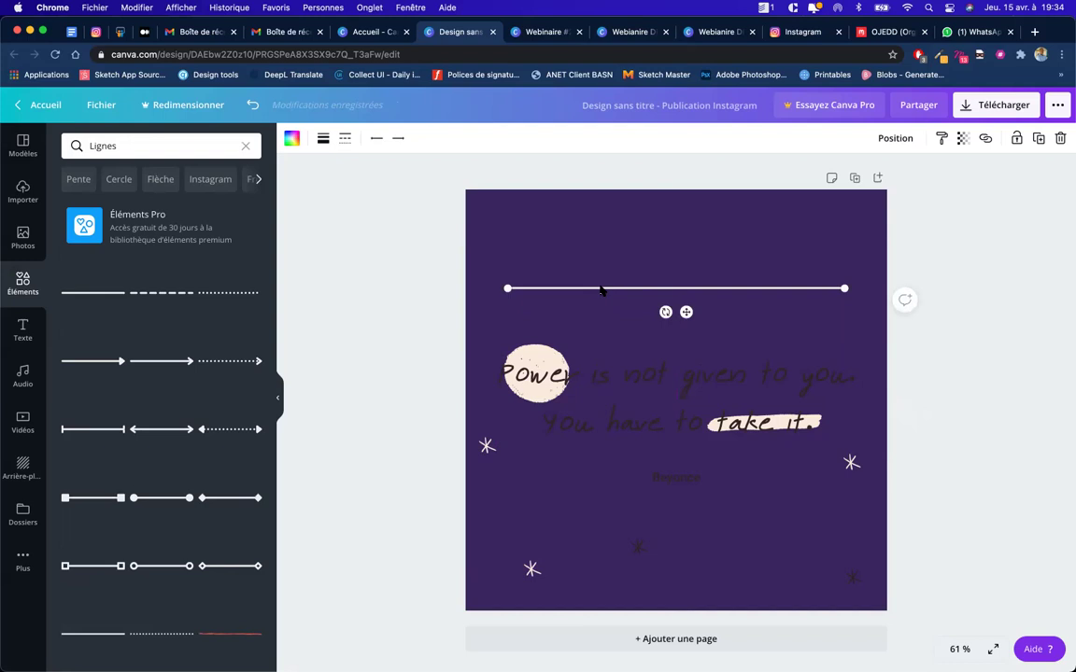
left_click_drag(595, 250, 606, 272)
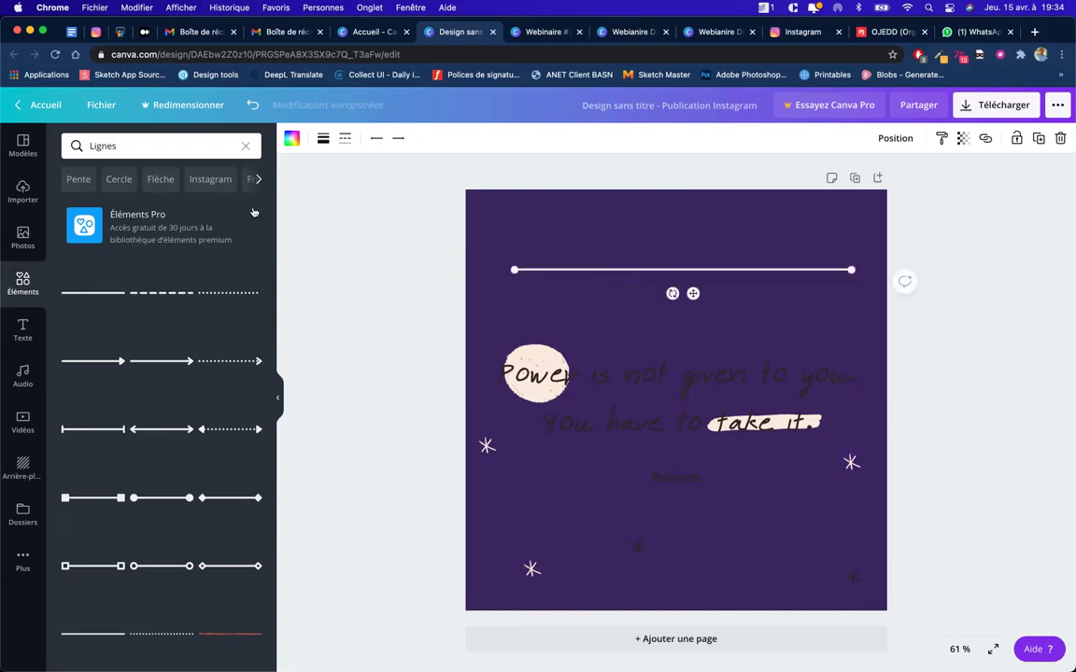
left_click(128, 145)
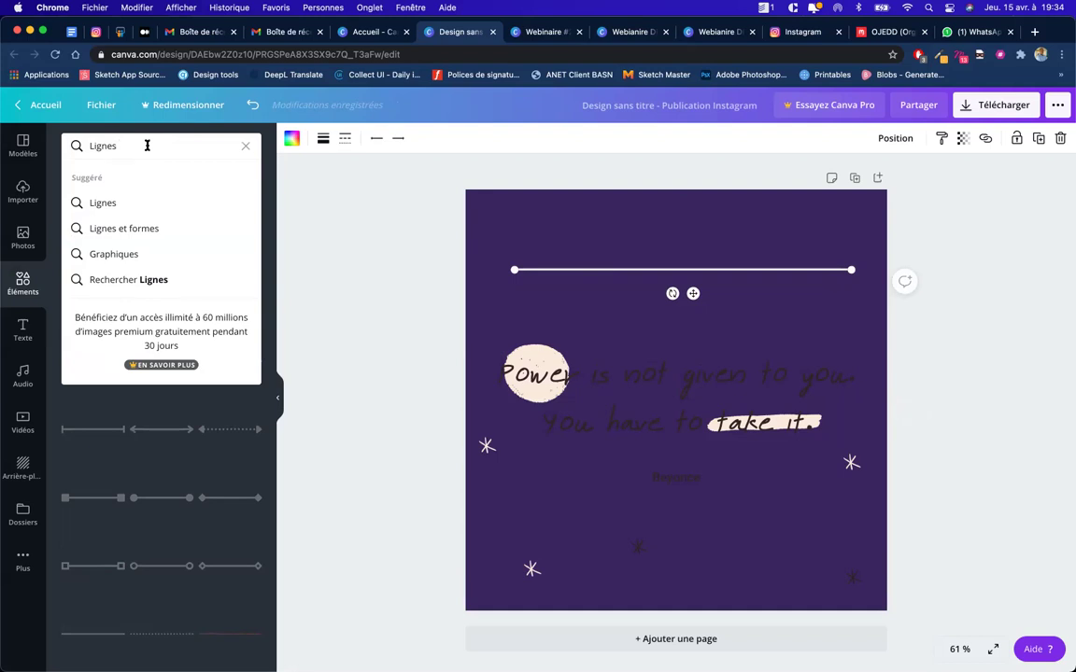
key("super+a")
key("BackSpace")
left_click(243, 148)
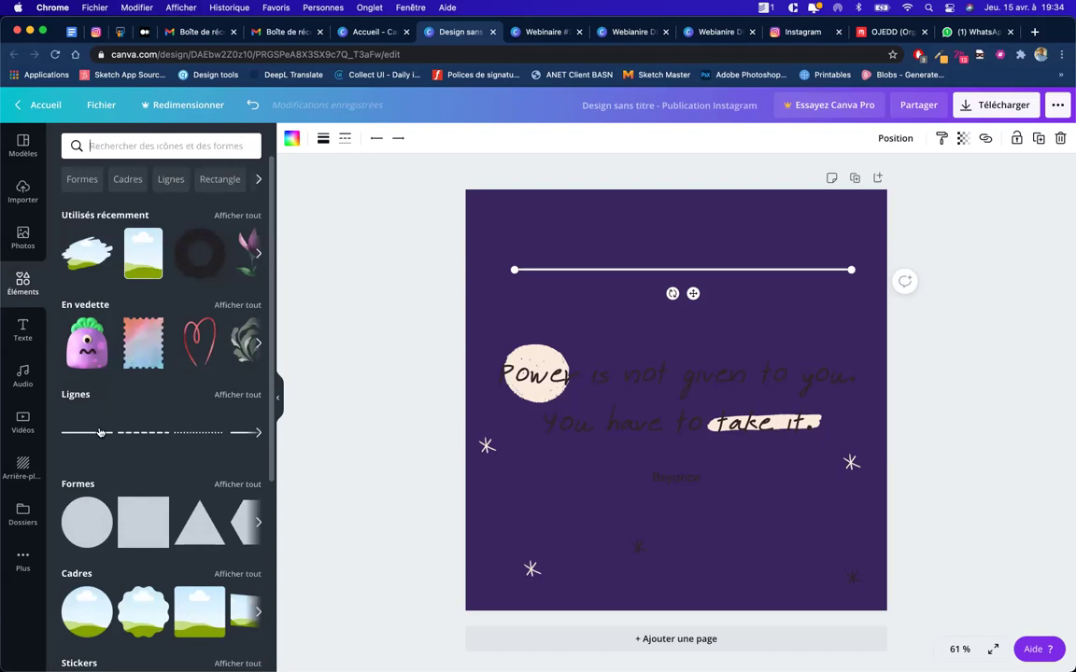
left_click(75, 395)
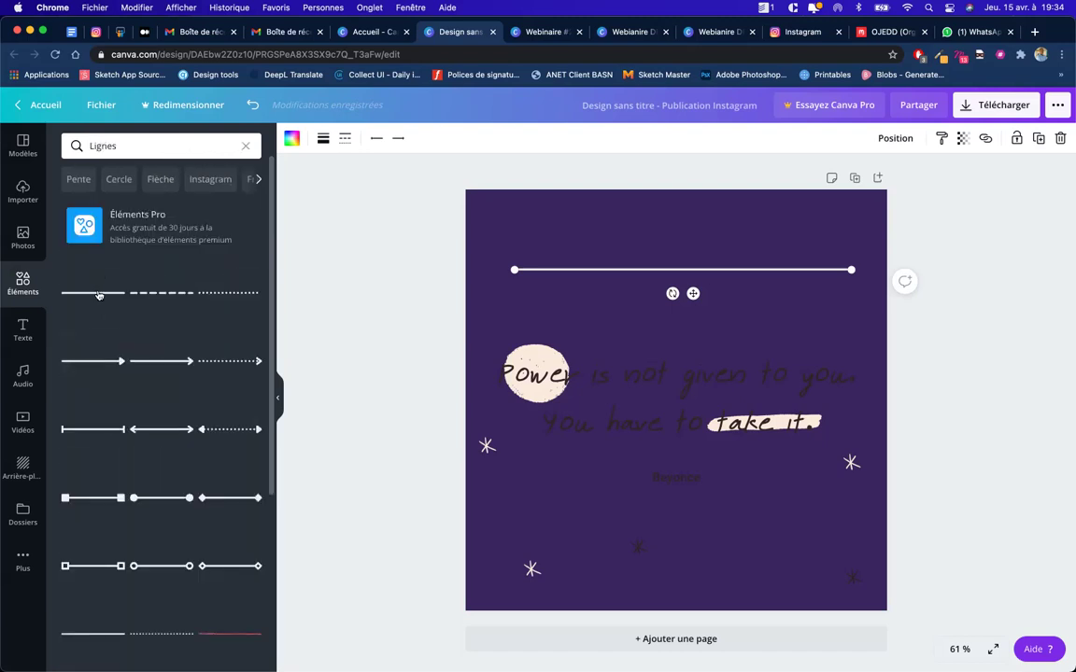
left_click(99, 295)
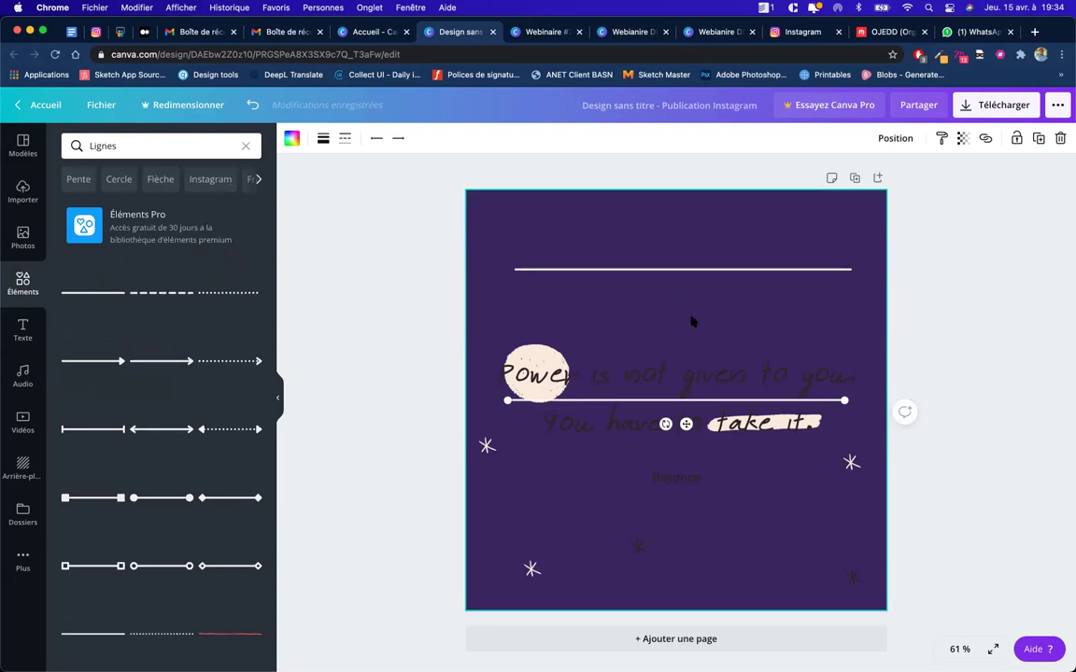
key("Delete")
left_click(149, 147)
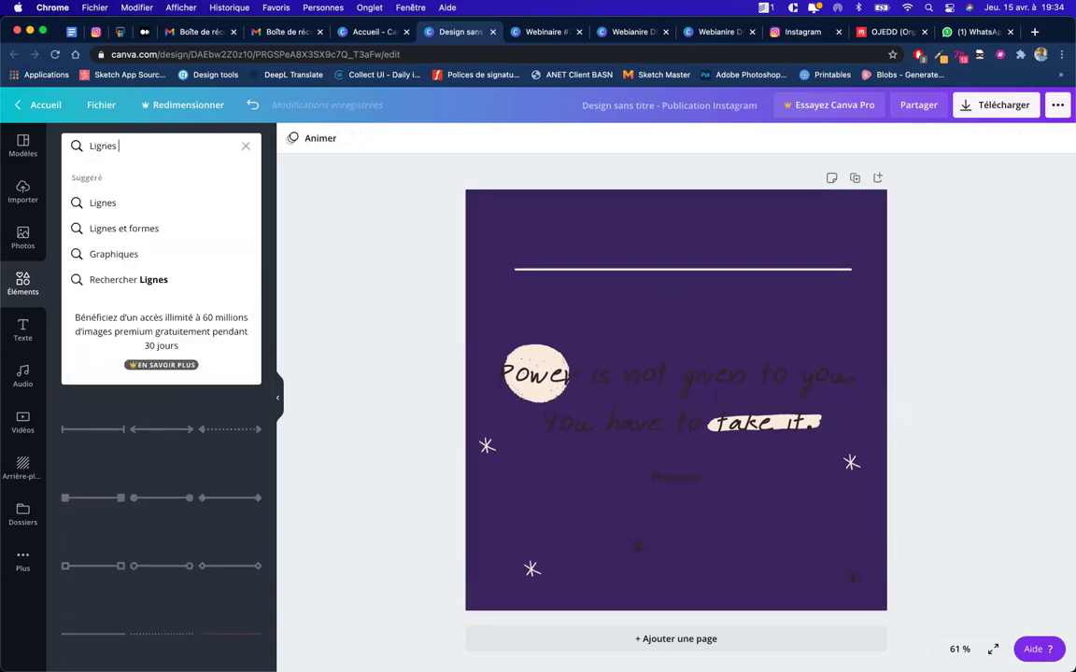
type("+ formes")
key("Return")
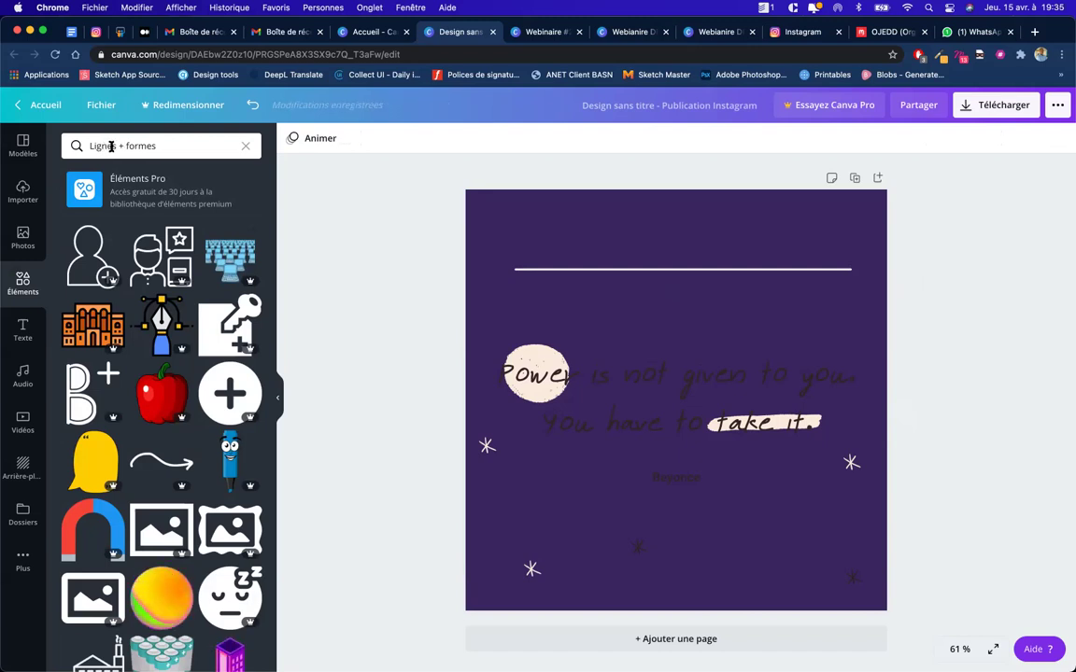
left_click(182, 146)
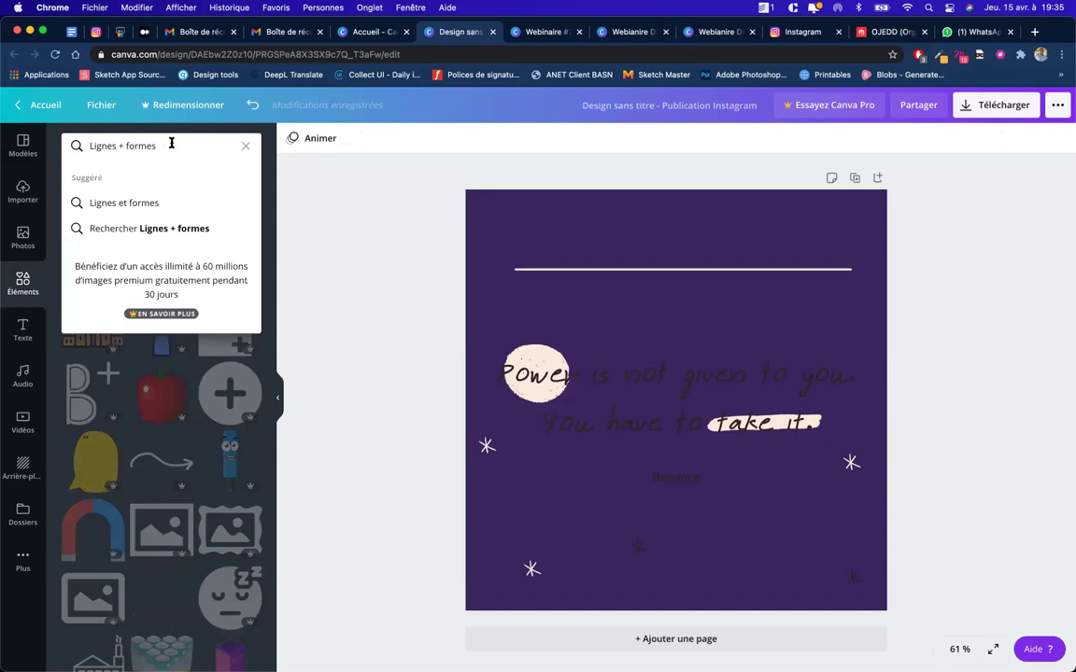
left_click(244, 146)
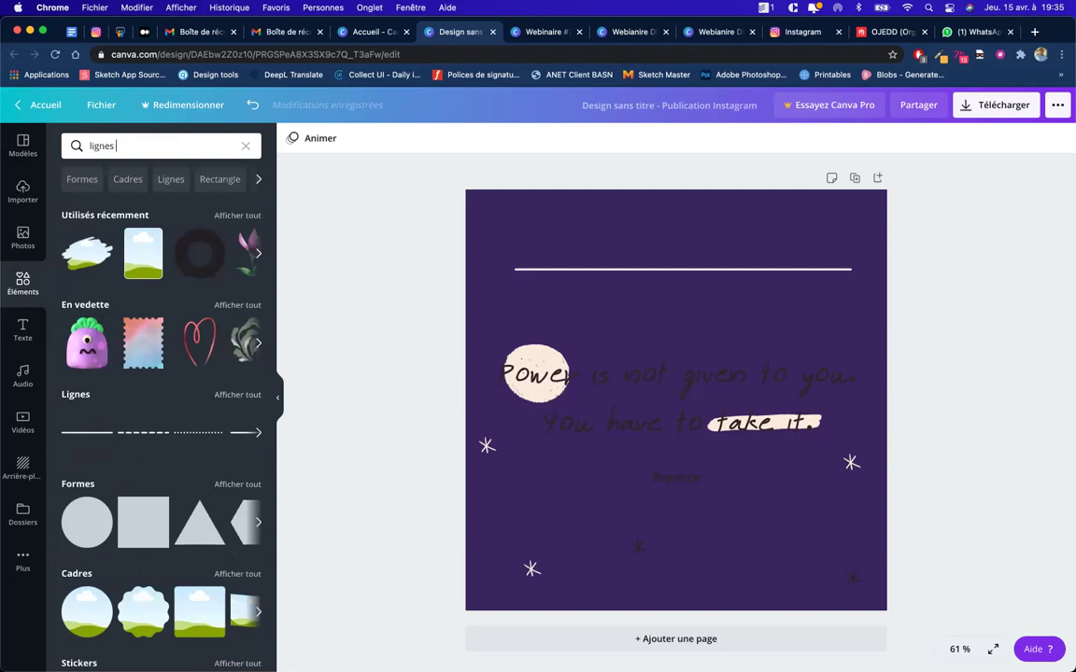
type("lignes+formes")
key("Return")
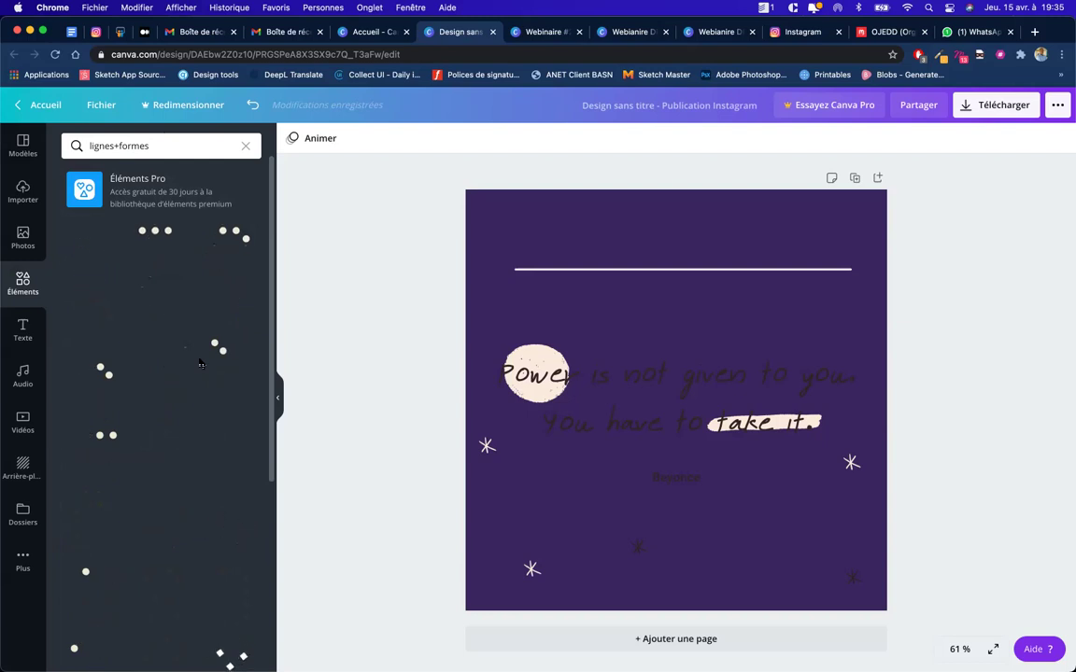
scroll(182, 326, "down", 1)
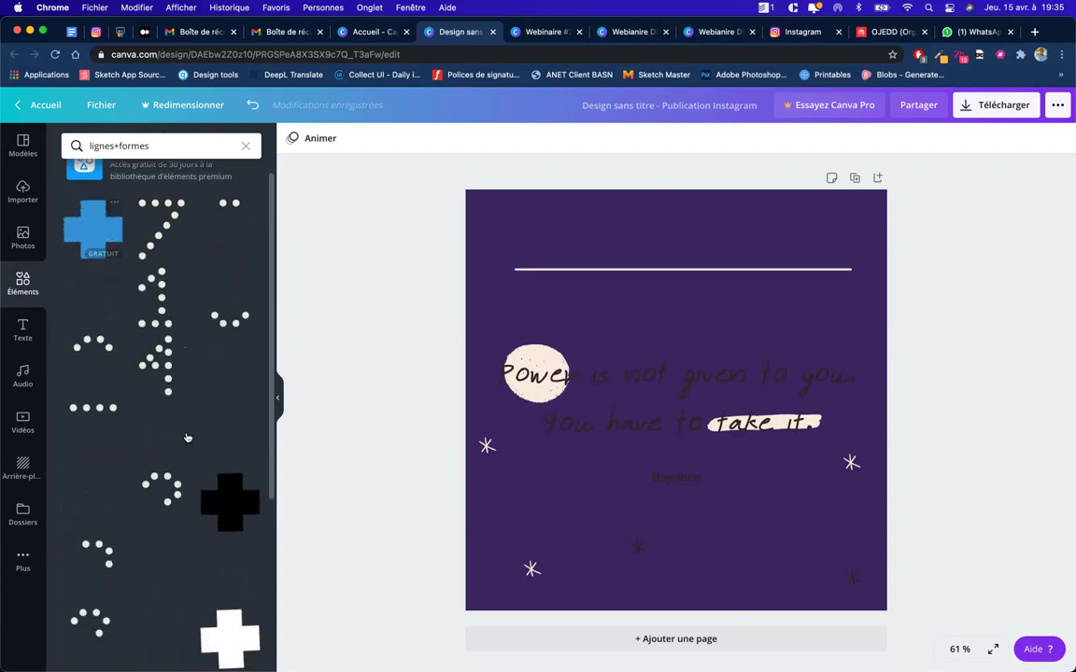
scroll(182, 439, "down", 3)
scroll(188, 446, "up", 4)
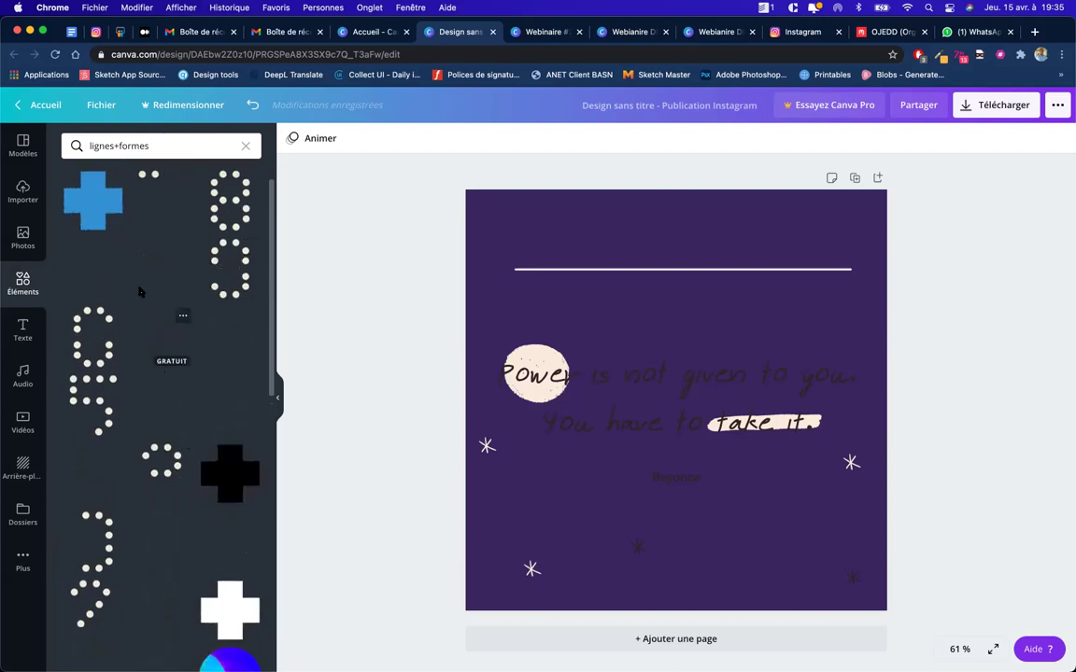
scroll(187, 420, "down", 5)
scroll(189, 435, "down", 3)
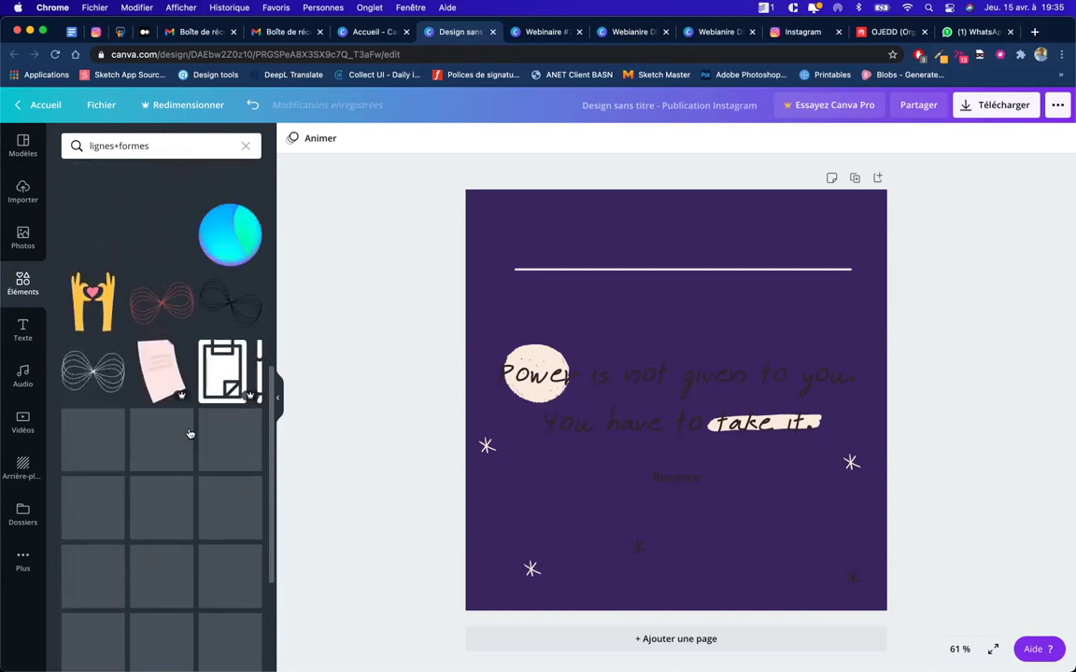
scroll(189, 433, "up", 5)
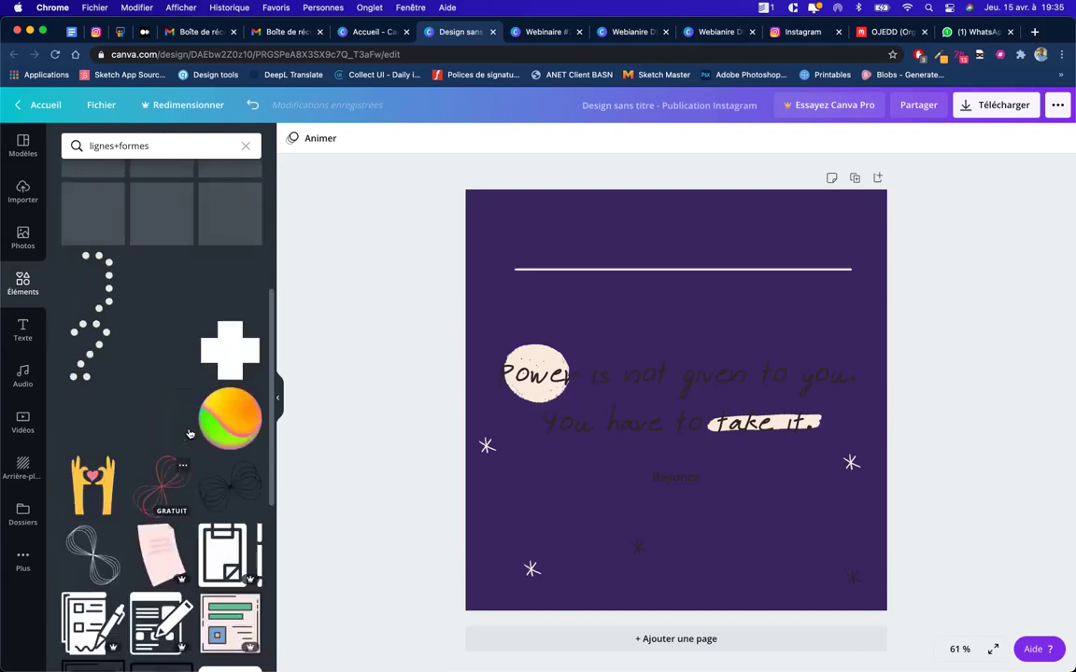
scroll(189, 433, "up", 5)
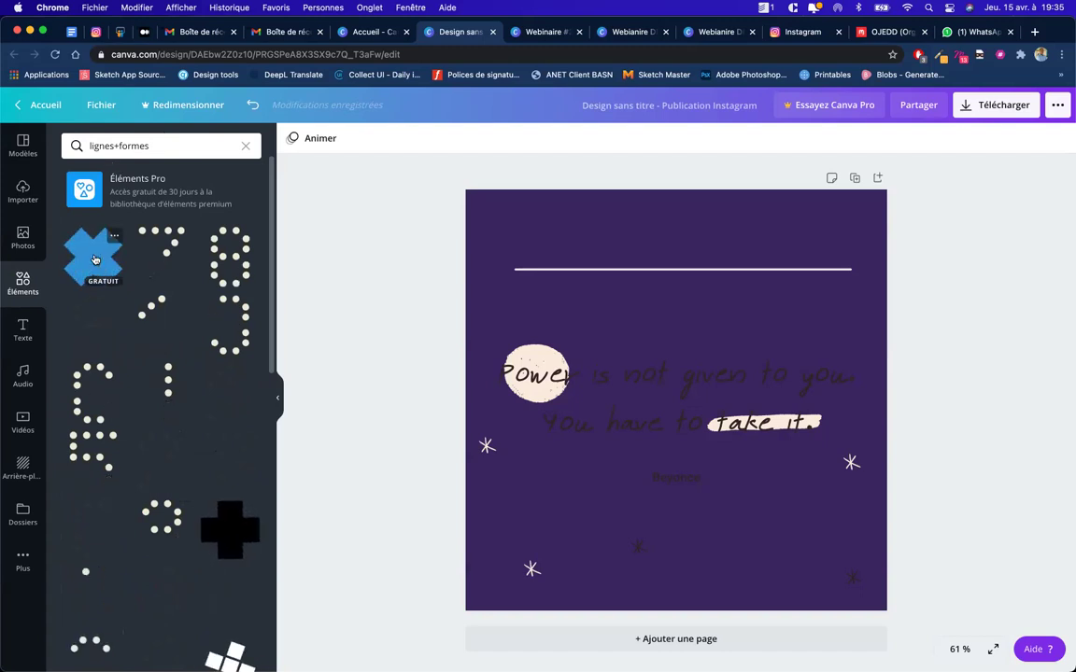
Step: Add a small blue cross and place it on the white line at top centre
left_click(94, 259)
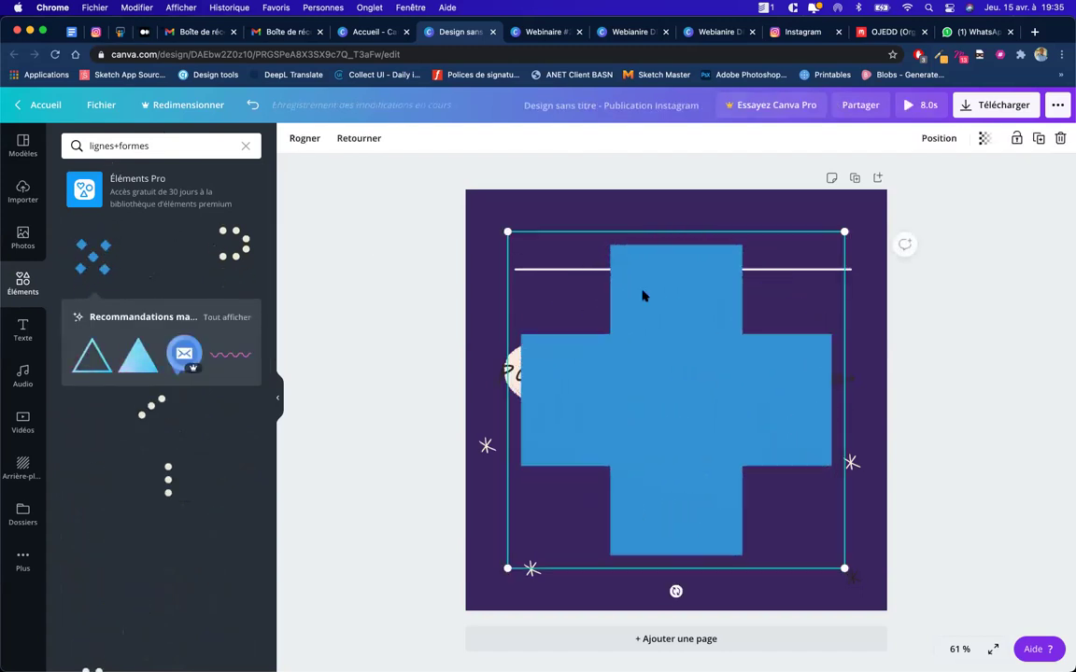
left_click_drag(844, 232, 615, 463)
left_click_drag(560, 521, 691, 276)
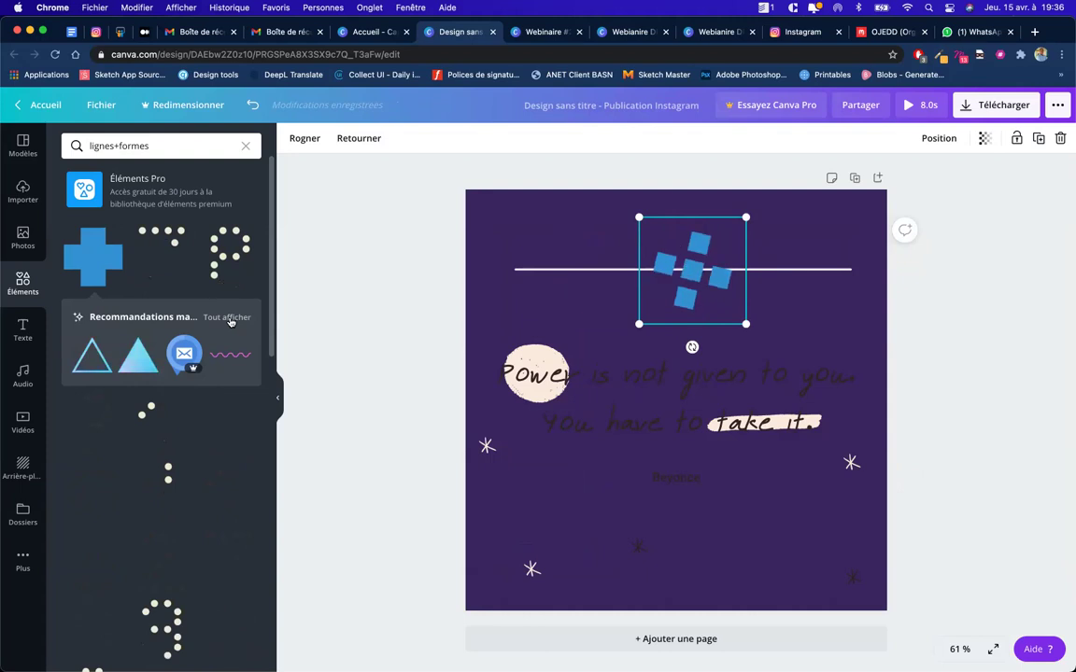
Step: Add the white streaks sticker, shrunk and placed above the circle behind 'Power'
left_click(228, 318)
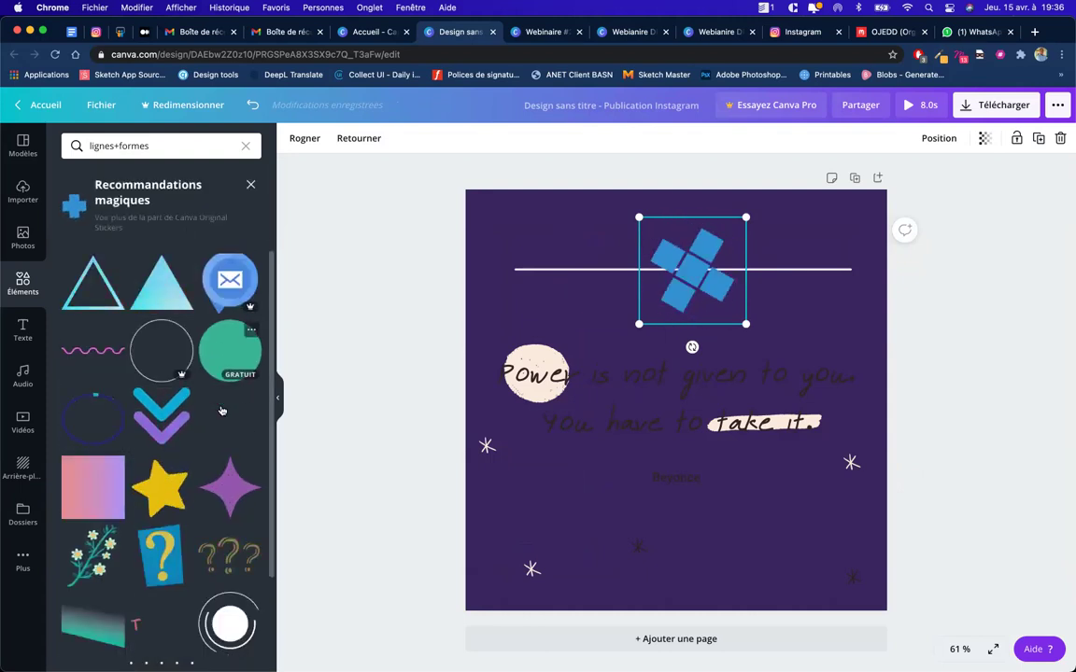
scroll(221, 439, "down", 1)
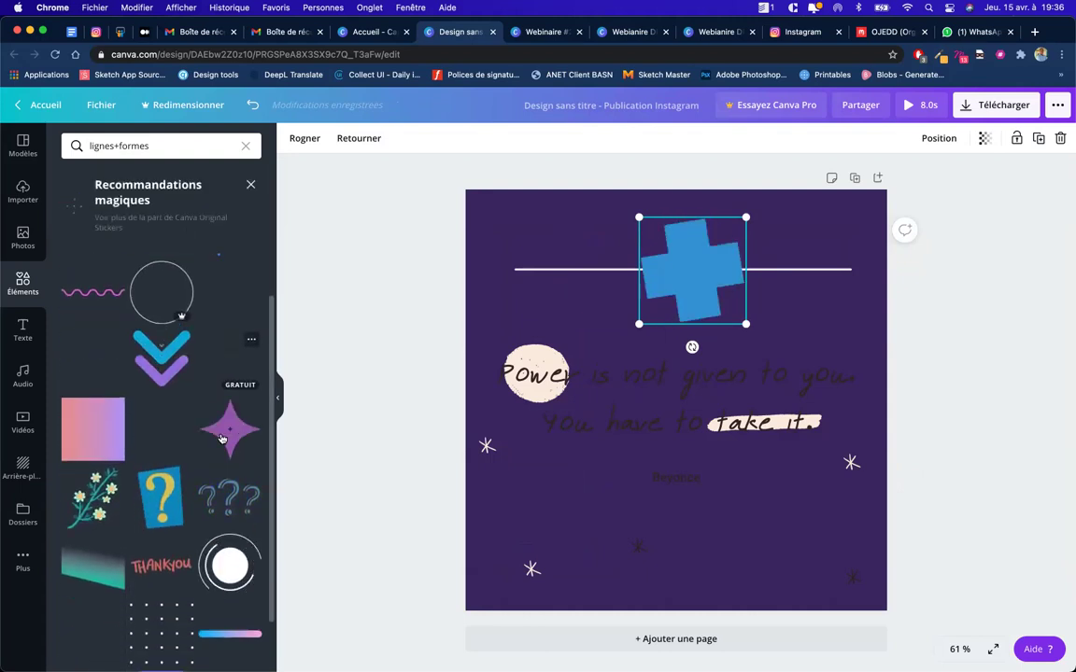
scroll(221, 439, "up", 1)
scroll(221, 439, "down", 1)
scroll(222, 439, "down", 1)
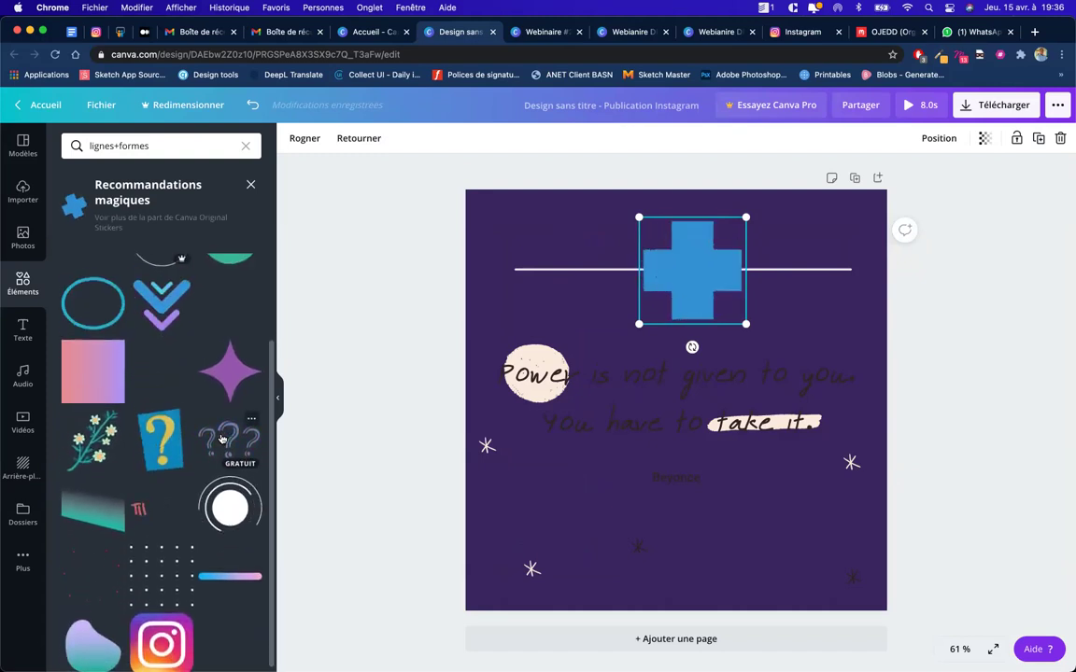
scroll(221, 439, "up", 2)
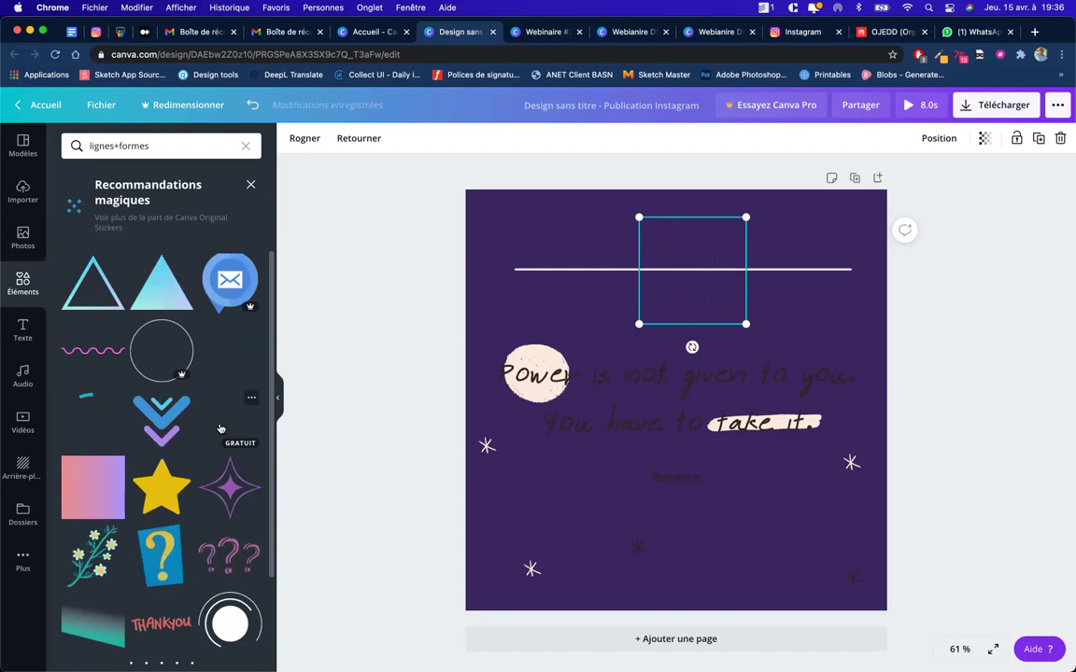
key("Tab")
left_click(222, 428)
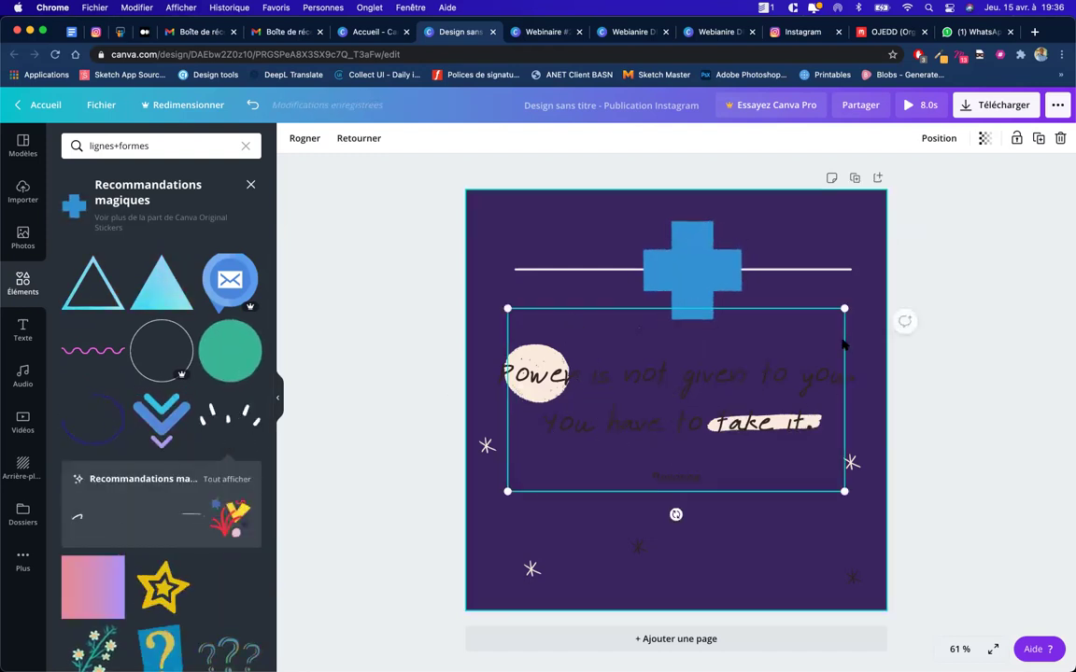
mouse_move(716, 378)
left_mouse_down()
mouse_move(579, 451)
mouse_move(538, 372)
mouse_move(523, 305)
mouse_move(529, 316)
left_mouse_up()
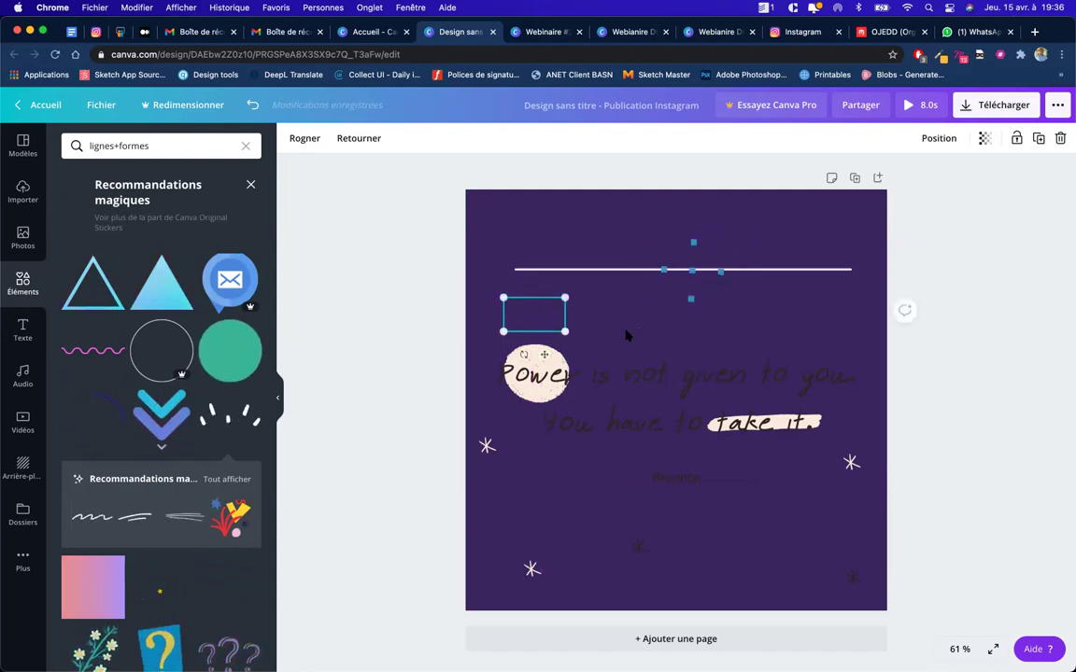
left_click(627, 333)
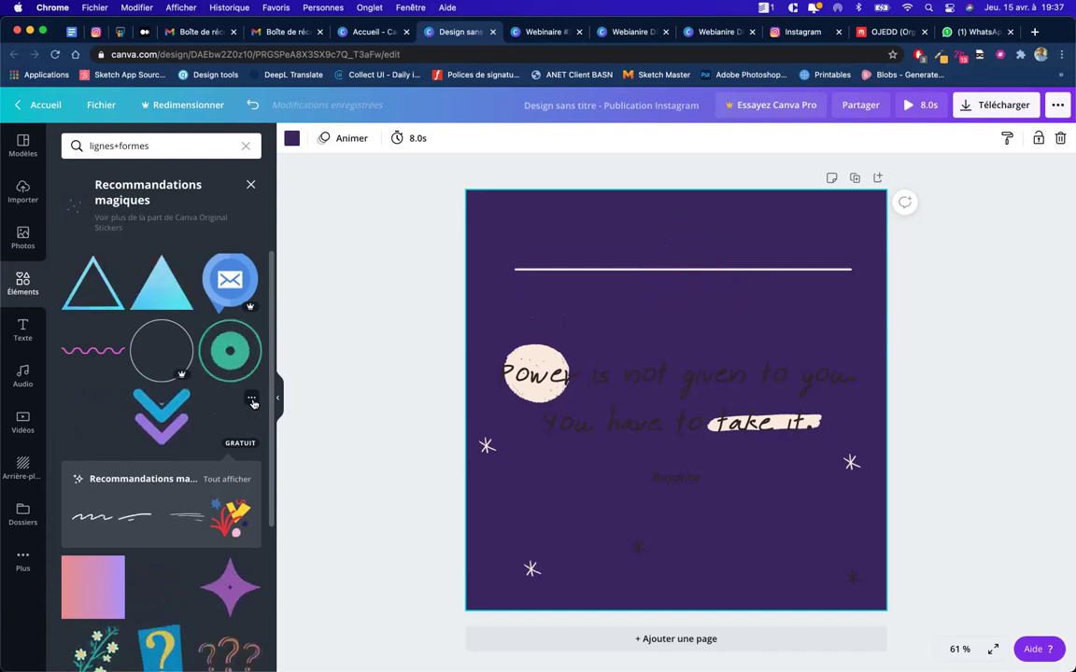
Step: Show the info card of the Line 10 sticker thumbnail
left_click(251, 401)
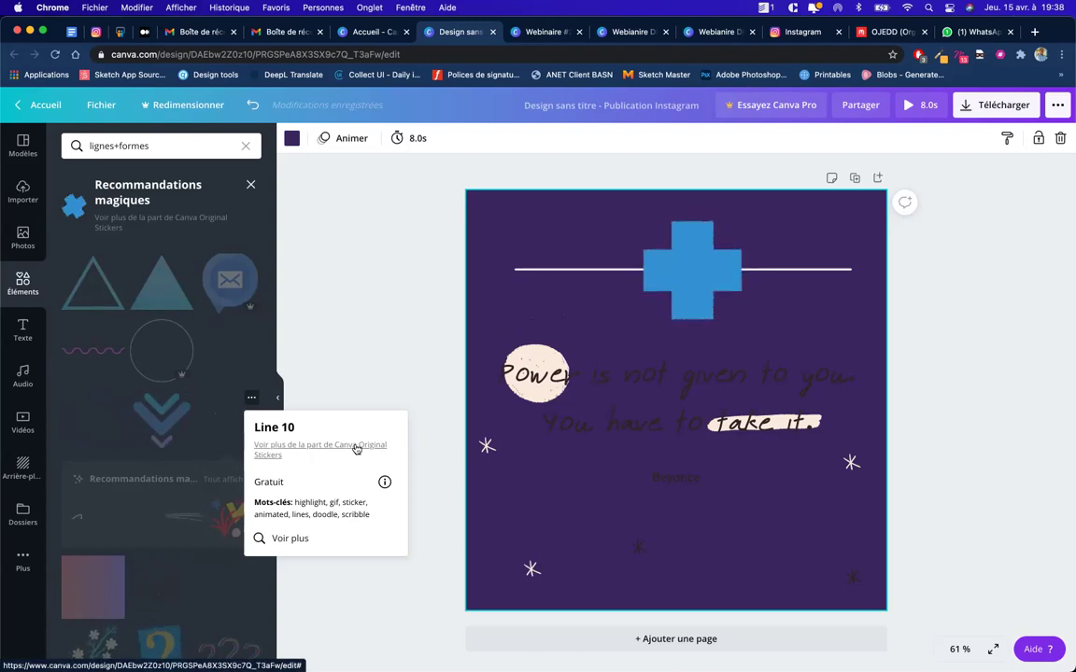
Step: Browse more Canva Original Stickers and open the Hand cursor 3d details card
left_click(354, 449)
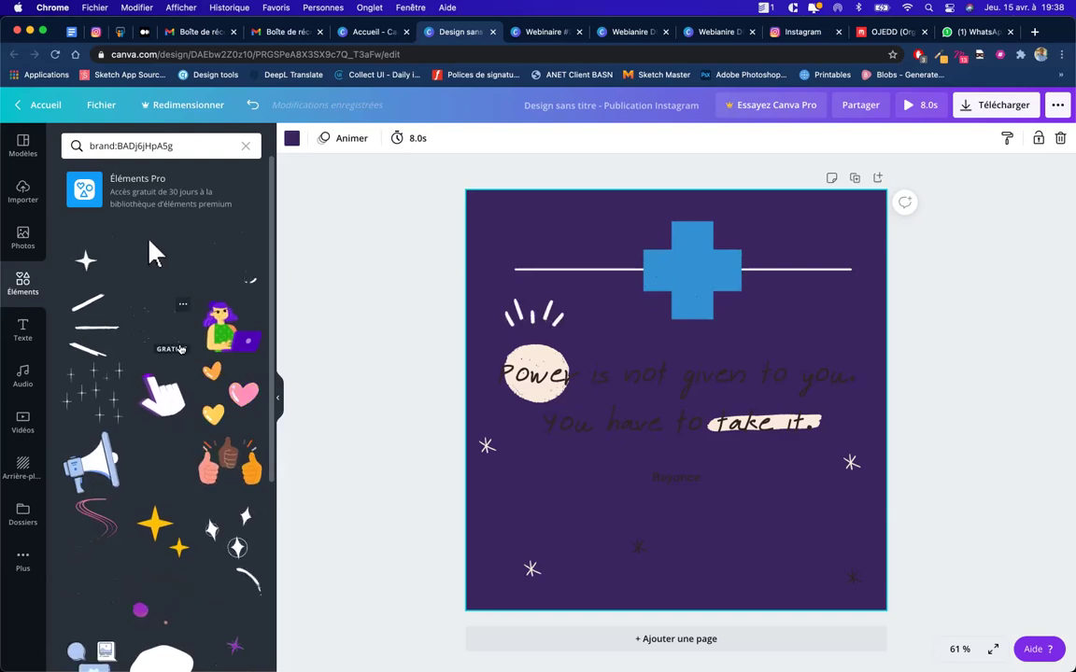
scroll(180, 420, "down", 4)
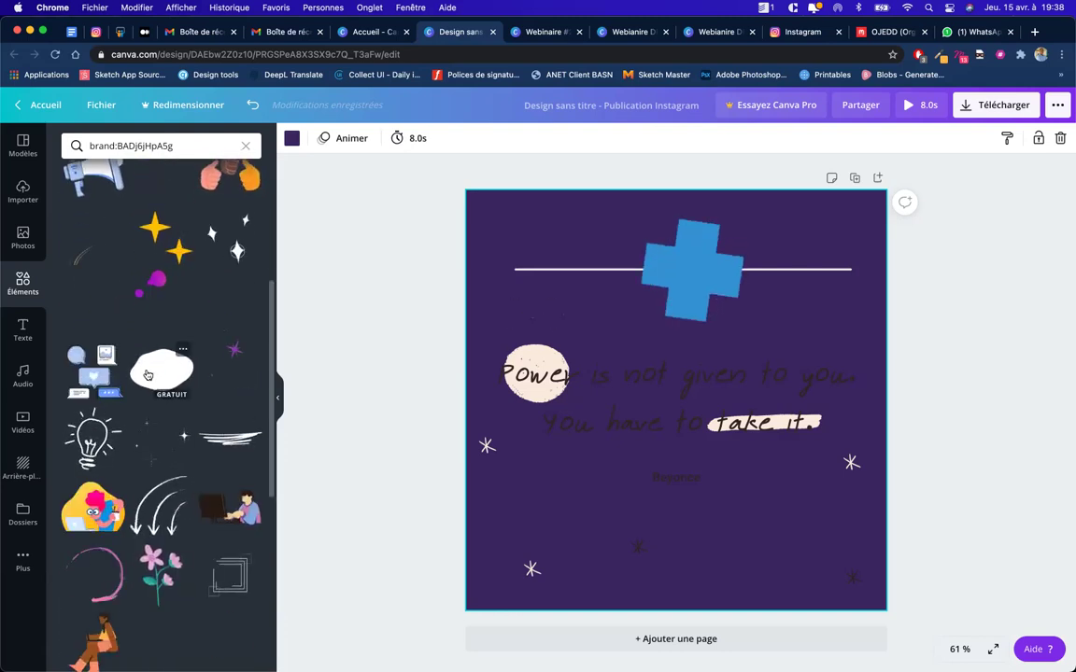
scroll(146, 375, "down", 1)
scroll(147, 374, "down", 5)
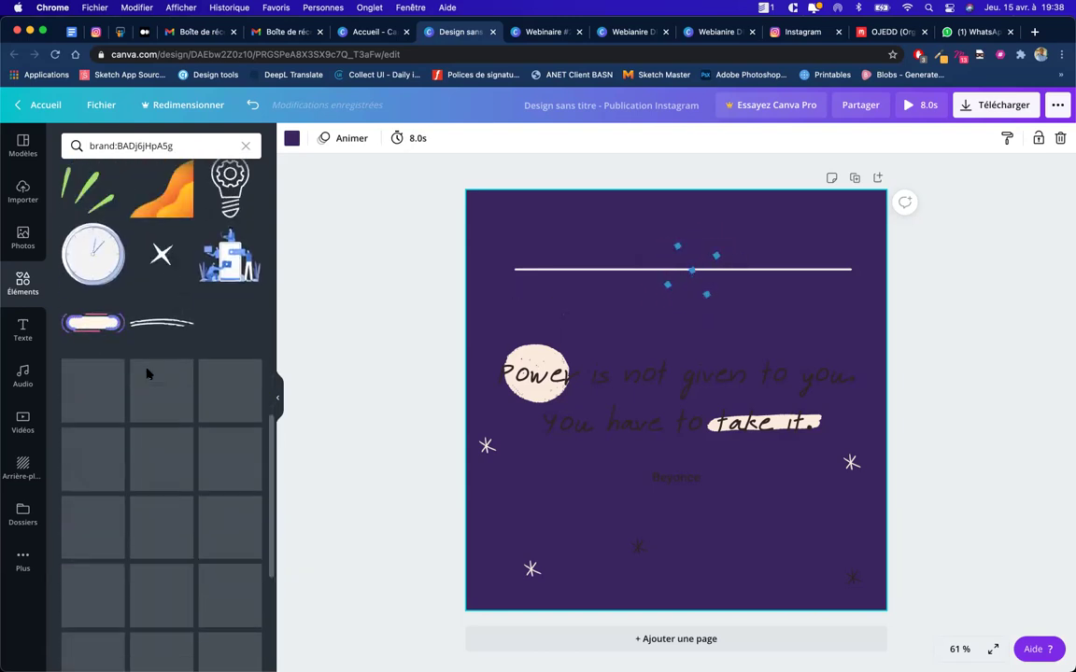
scroll(147, 375, "up", 3)
scroll(147, 375, "up", 4)
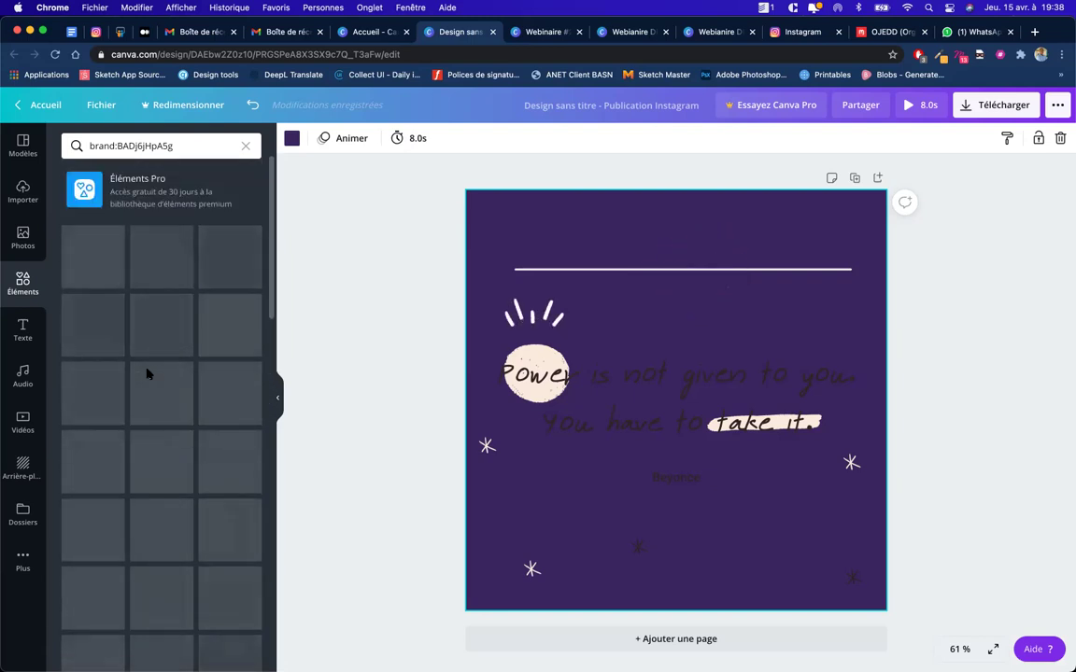
scroll(146, 375, "down", 1)
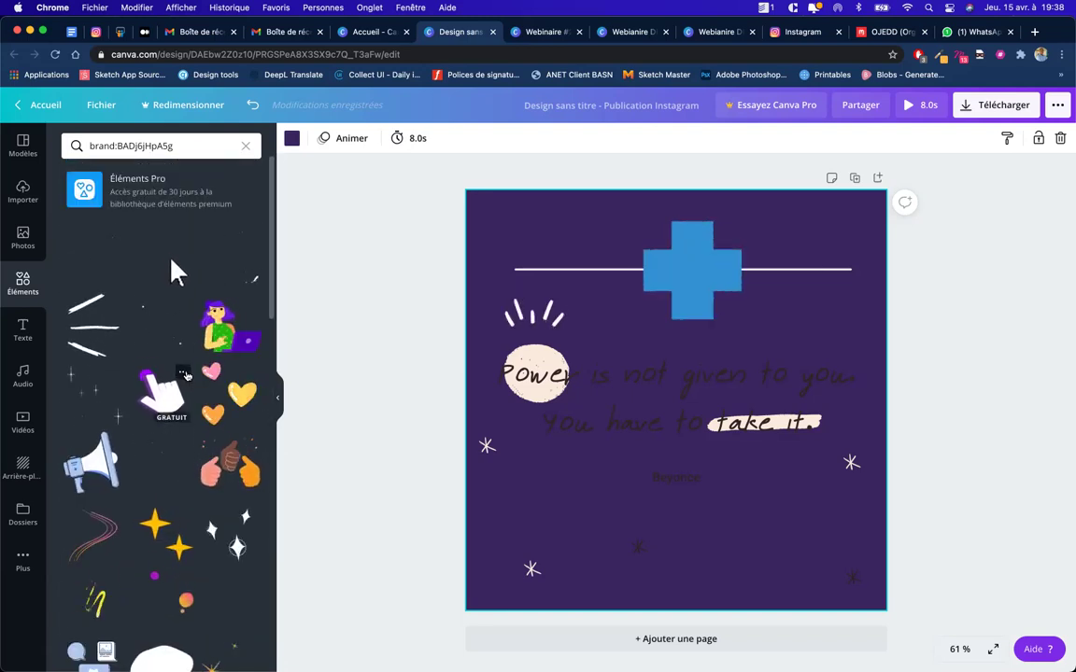
left_click(184, 373)
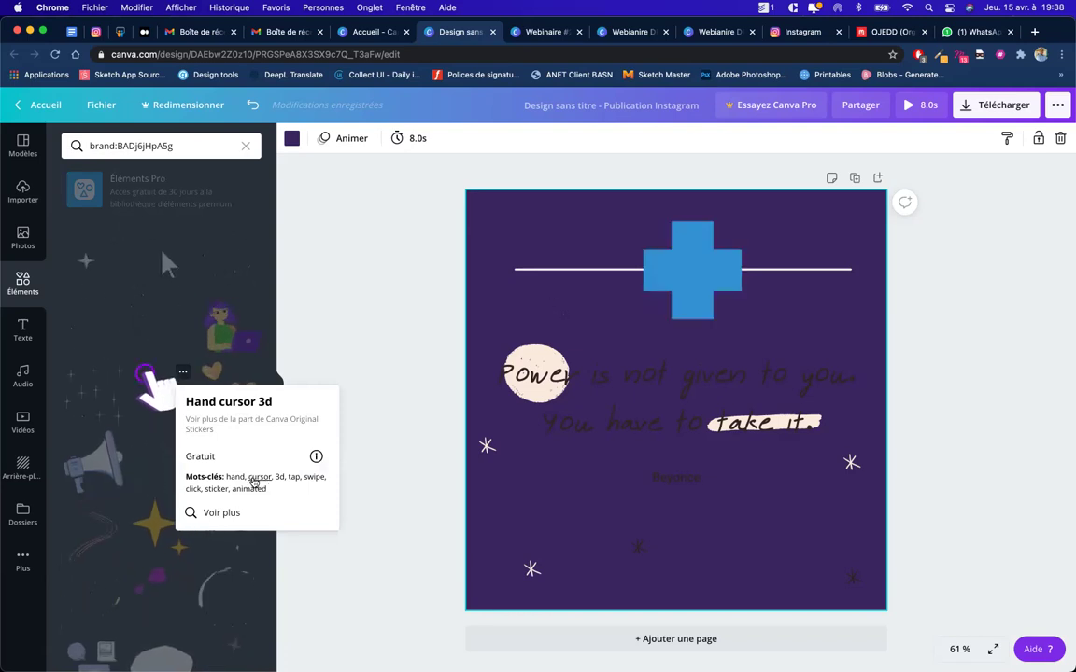
Step: Search stickers by the 'cursor' keyword and look through the pointer results
left_click(260, 477)
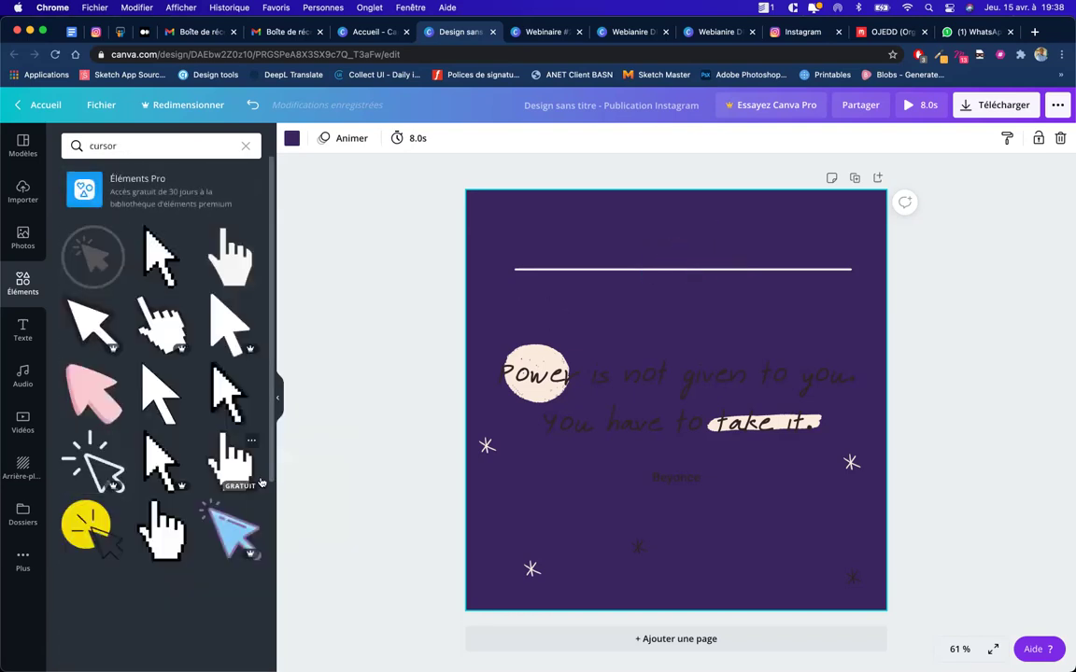
scroll(214, 429, "down", 3)
scroll(214, 428, "down", 5)
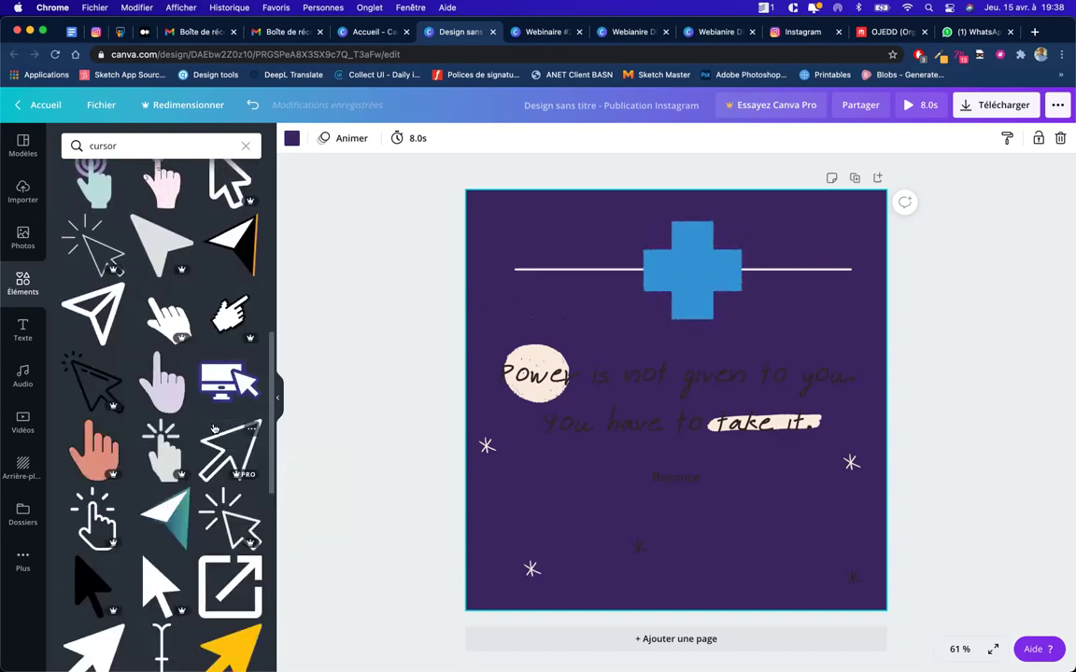
scroll(224, 333, "up", 10)
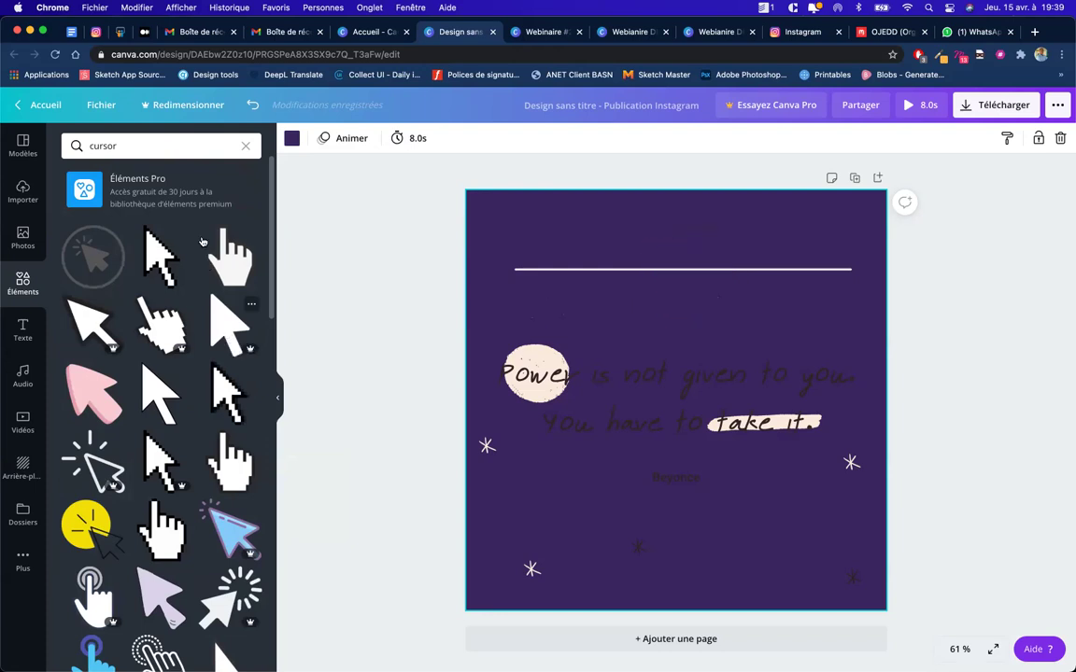
Step: Clear the cursor search and open the Square shape's details card
left_click(246, 145)
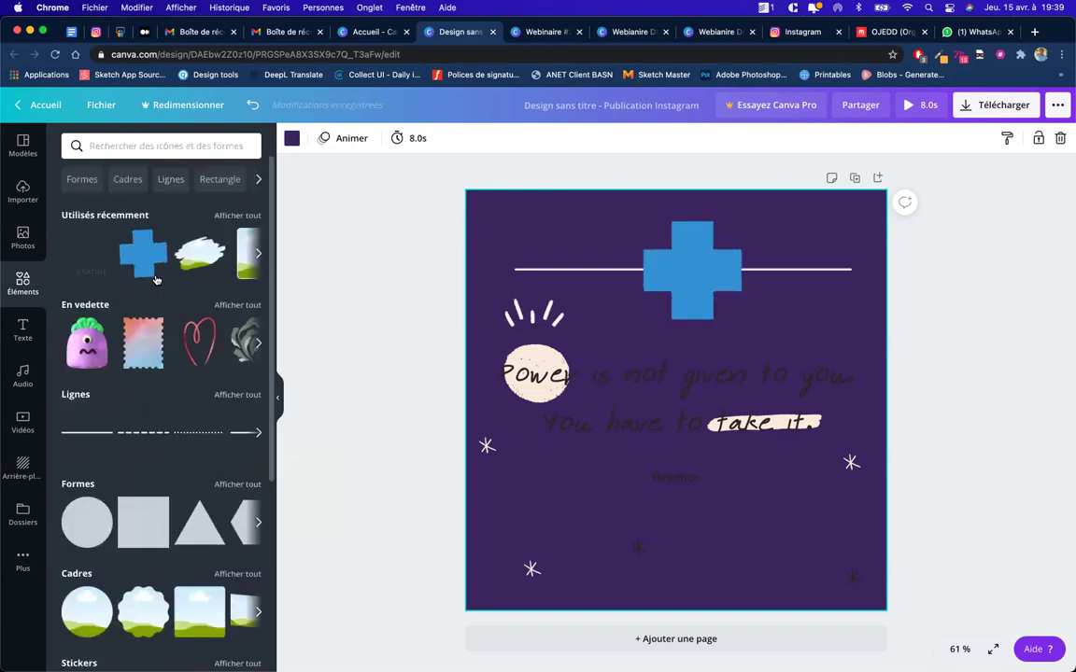
scroll(108, 342, "down", 2)
scroll(165, 366, "down", 5)
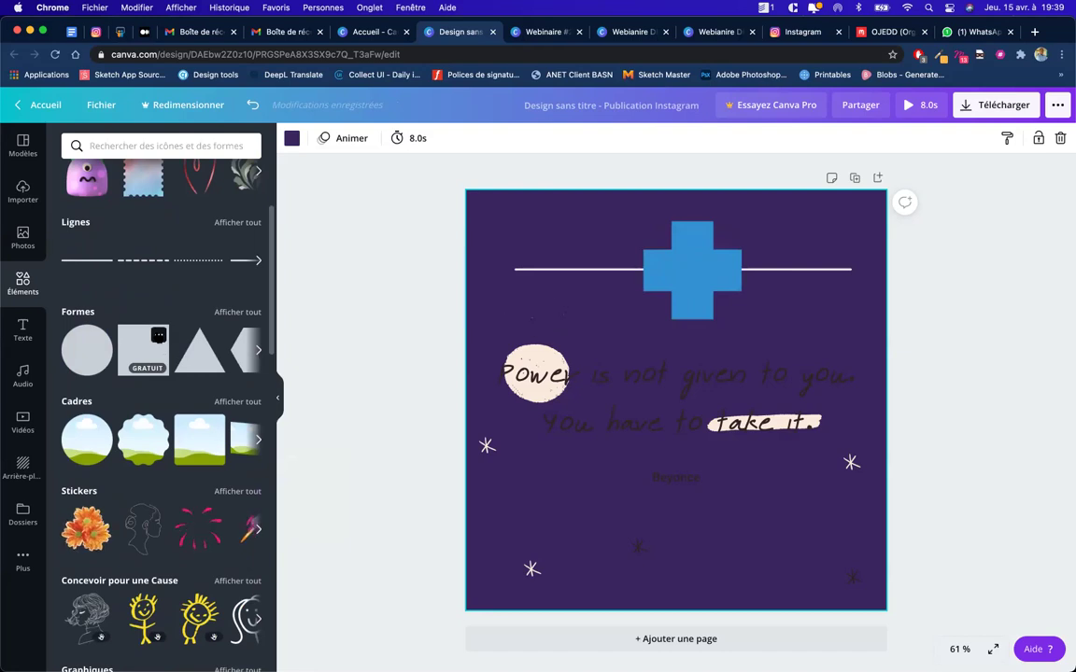
left_click(159, 335)
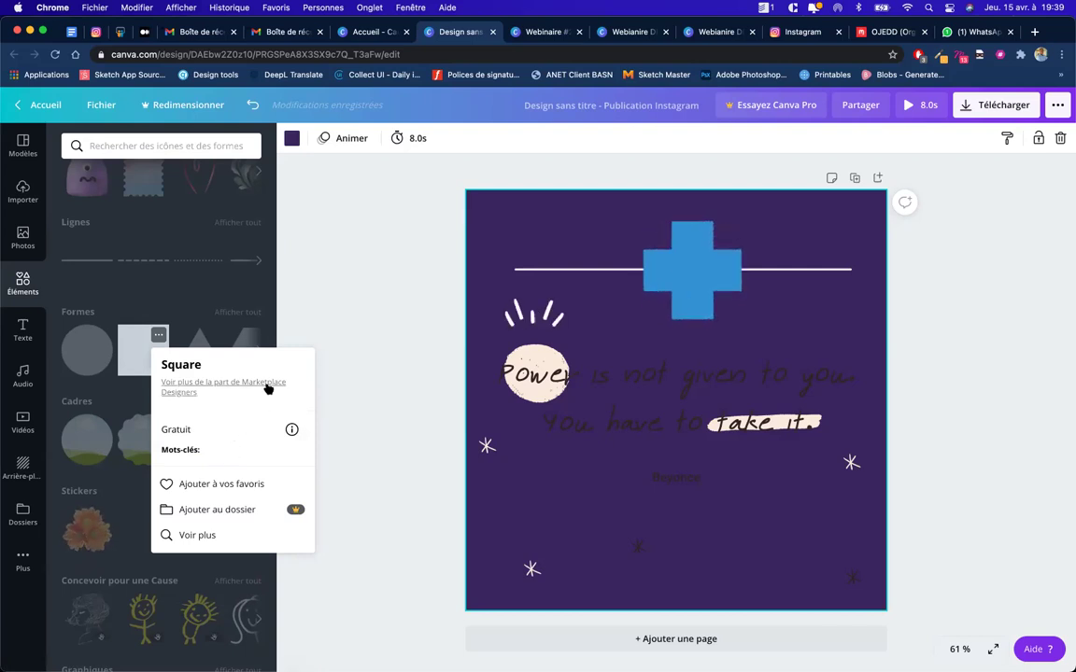
Step: List more Marketplace Designers elements and add the gold star sparkle over the quote
left_click(268, 386)
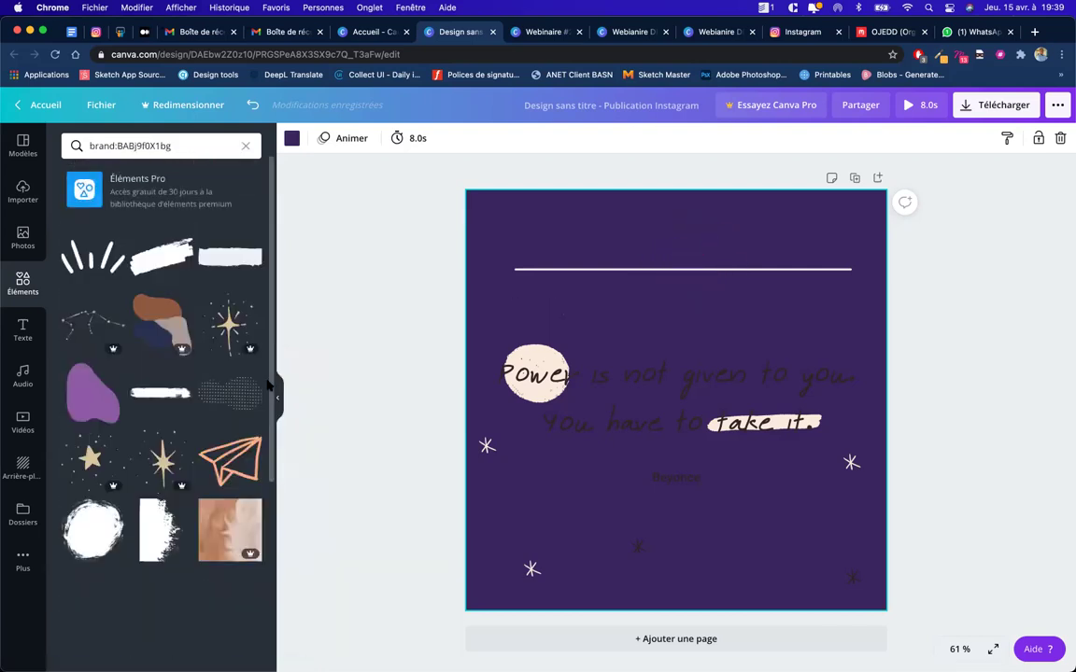
scroll(182, 295, "down", 2)
scroll(182, 295, "down", 10)
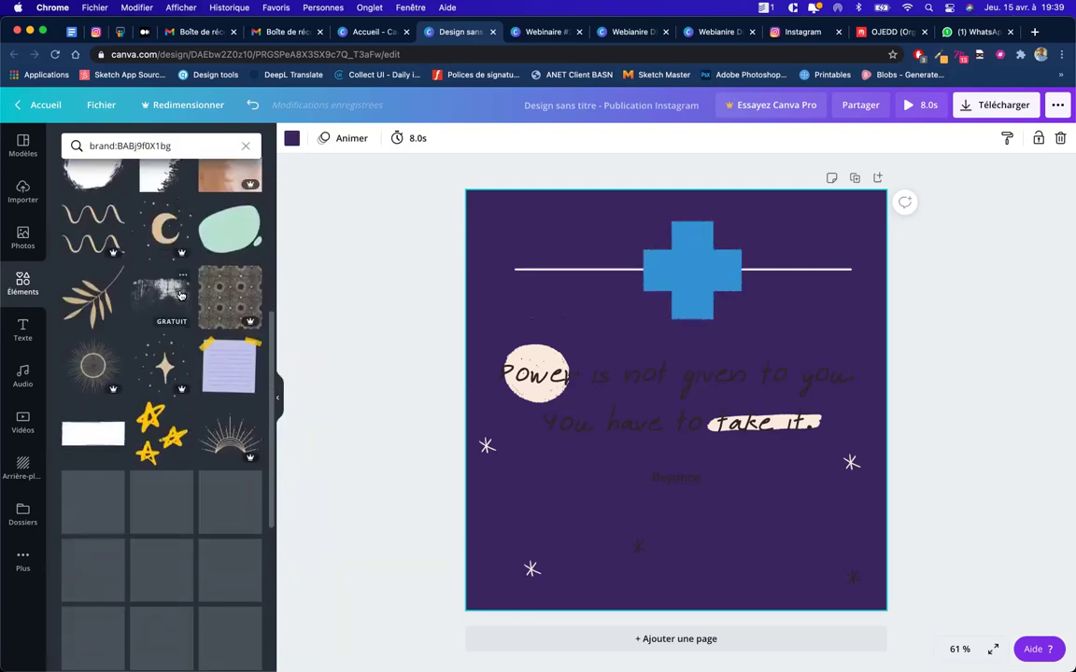
scroll(182, 296, "up", 10)
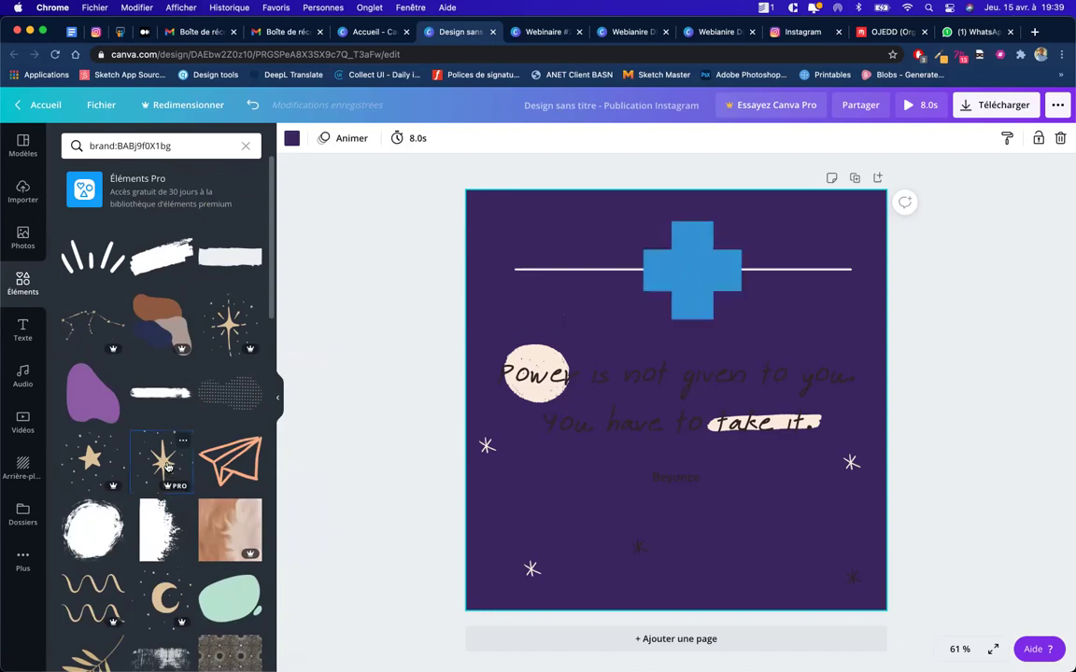
left_click(164, 459)
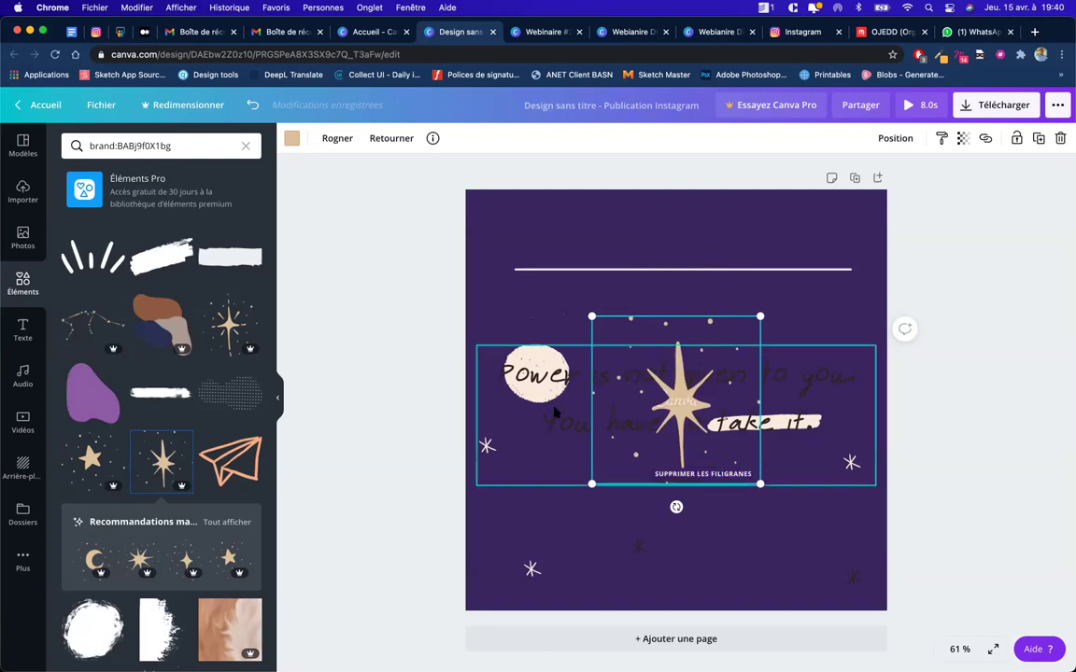
Step: Search the brand's own elements for 'stickers'
scroll(131, 137, "up", 5)
scroll(131, 138, "up", 2)
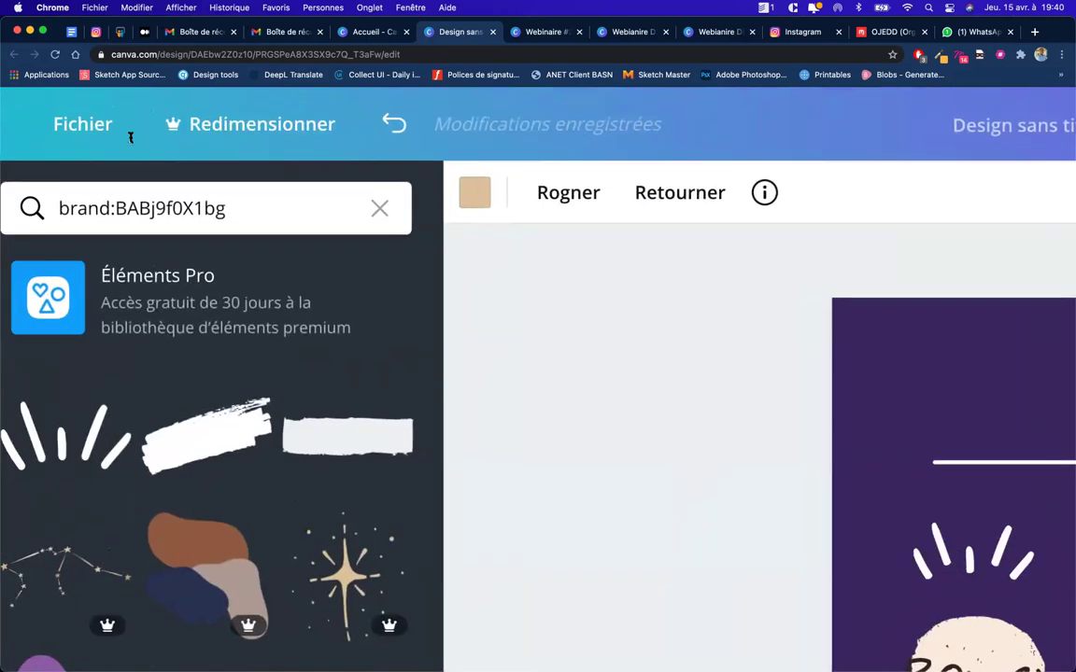
scroll(131, 138, "left", 3)
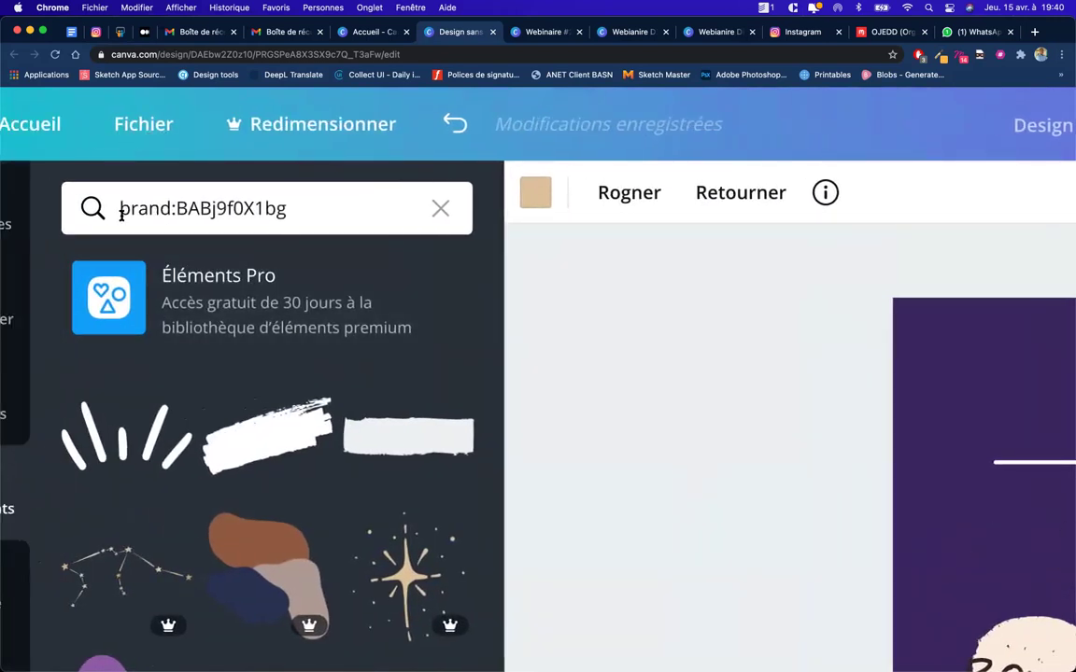
left_click(301, 211)
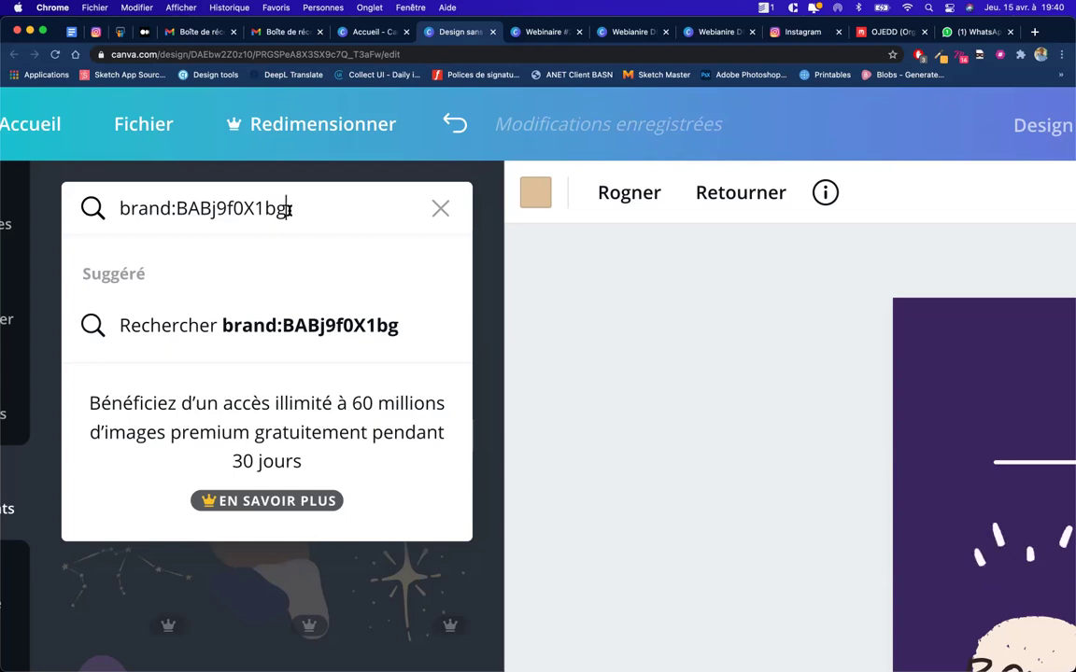
type("sticke")
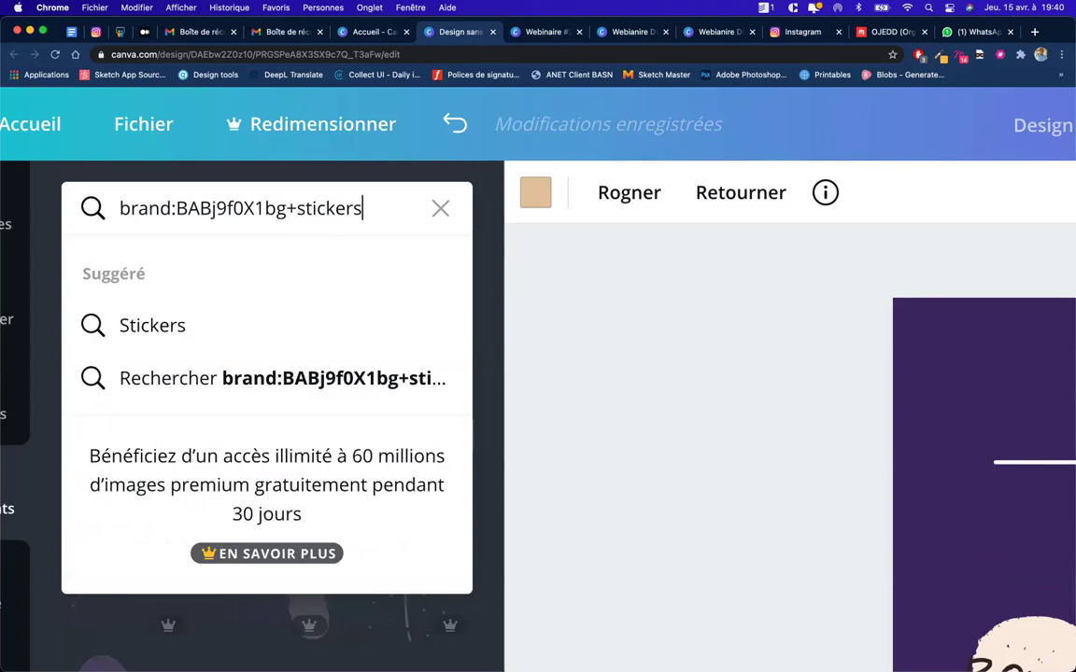
type("rs")
key("Return")
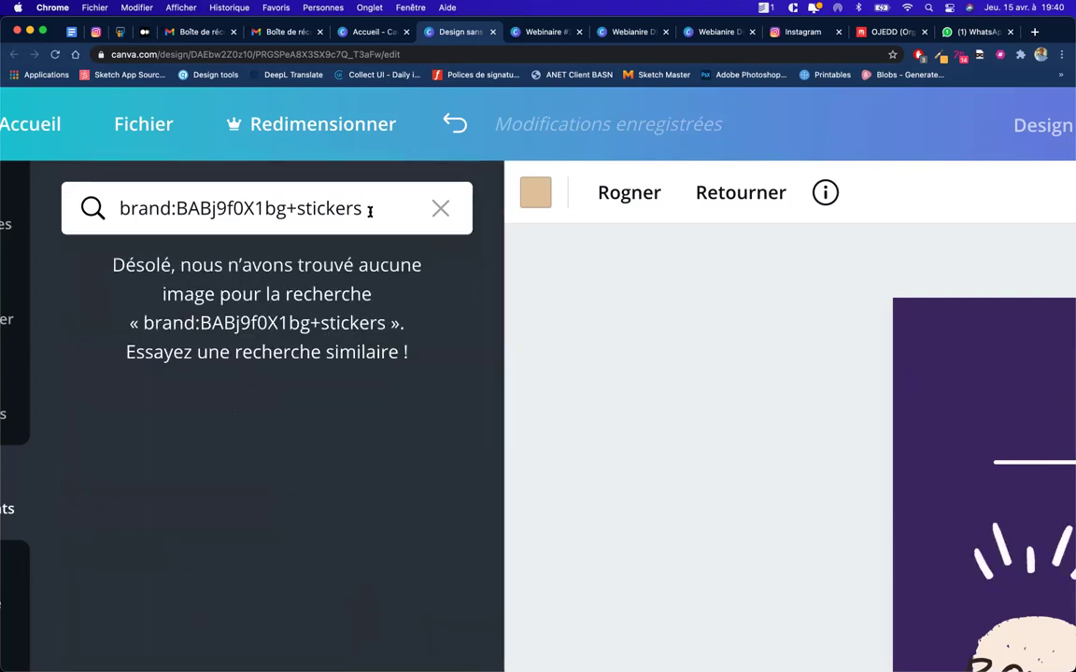
Step: Replace 'stickers' with 'image' in the brand element search to list its image frames
left_click_drag(370, 211, 298, 208)
type("image")
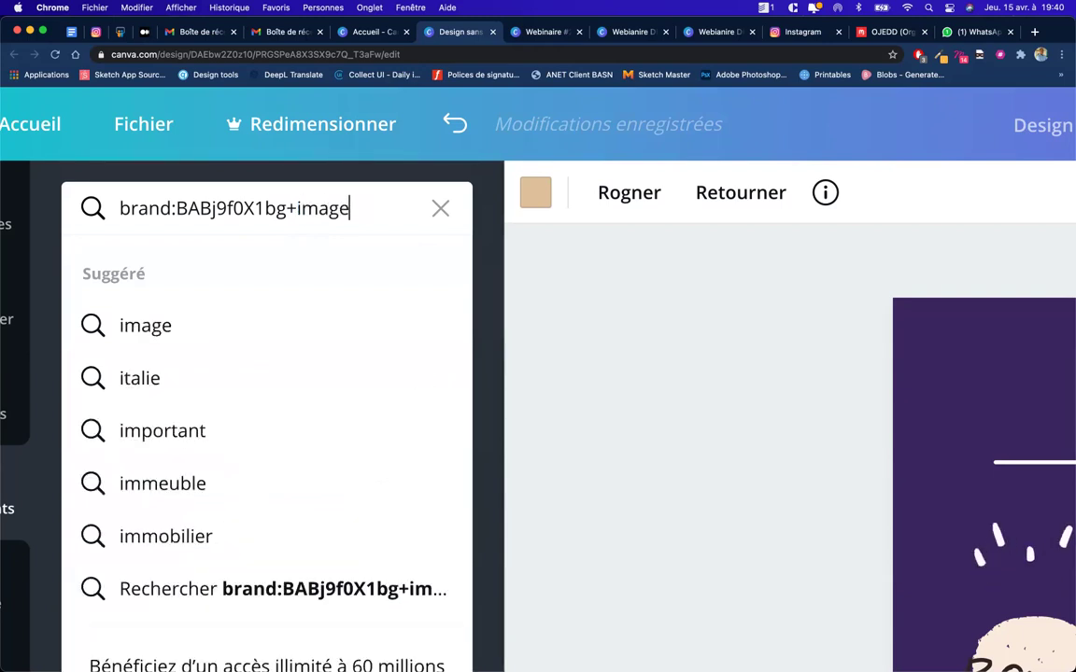
key("Return")
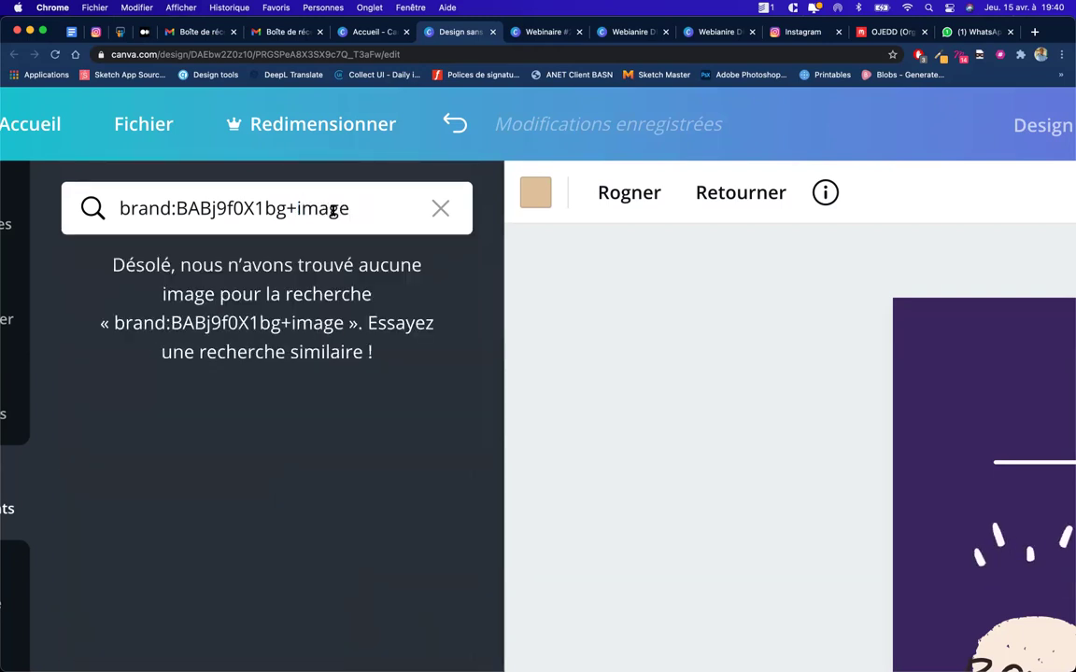
left_click_drag(295, 208, 372, 206)
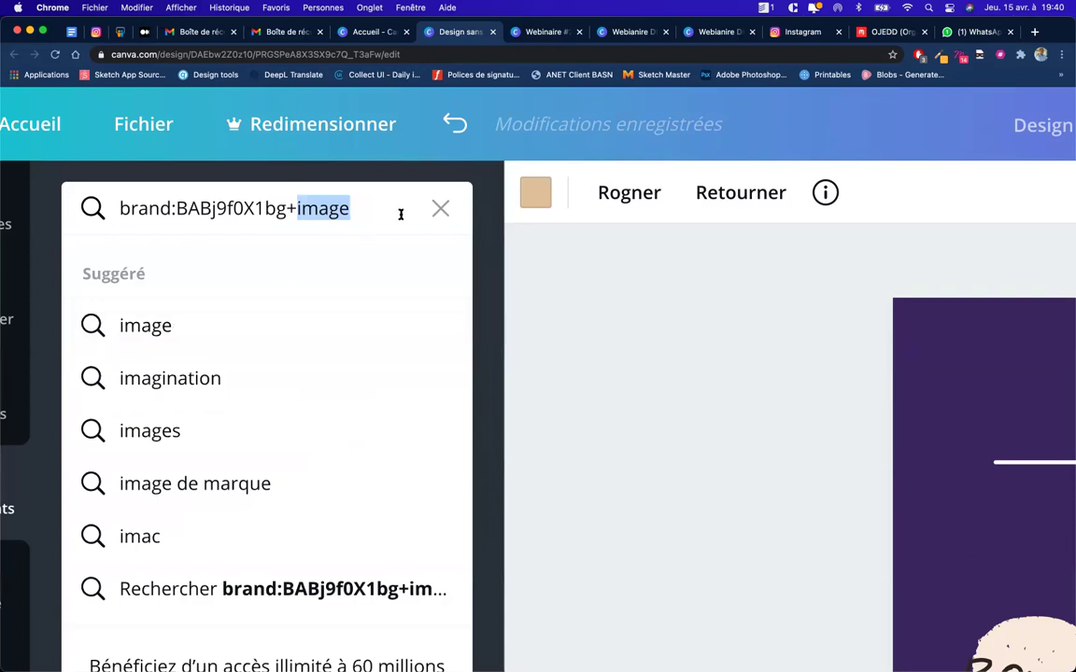
key("BackSpace")
key("BackSpace")
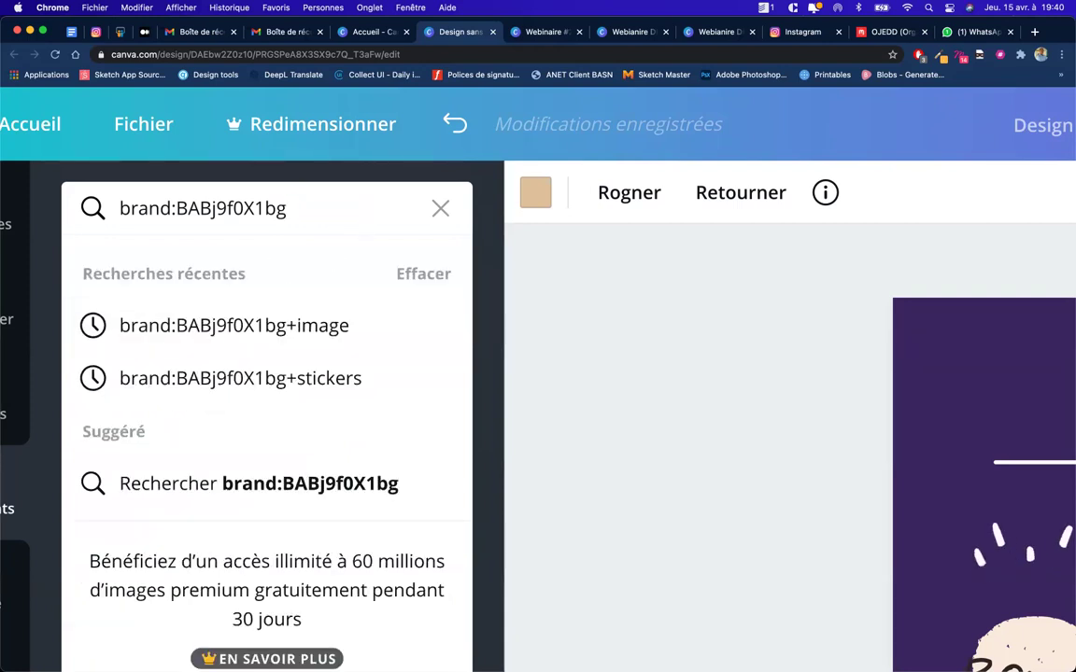
key("Return")
left_click(377, 217)
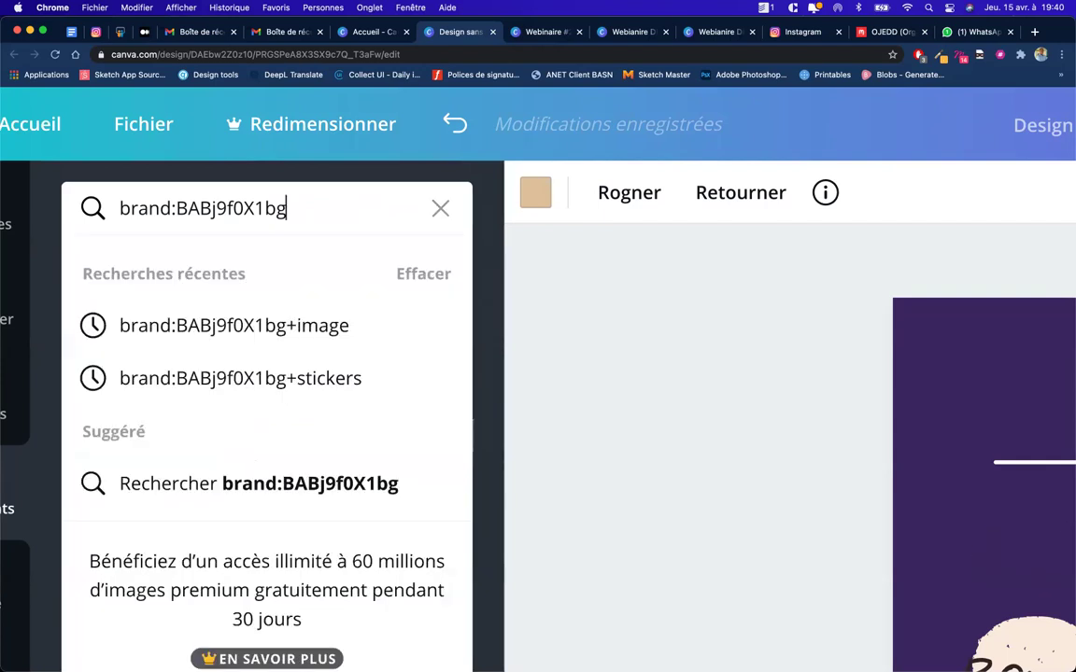
type("image")
key("Return")
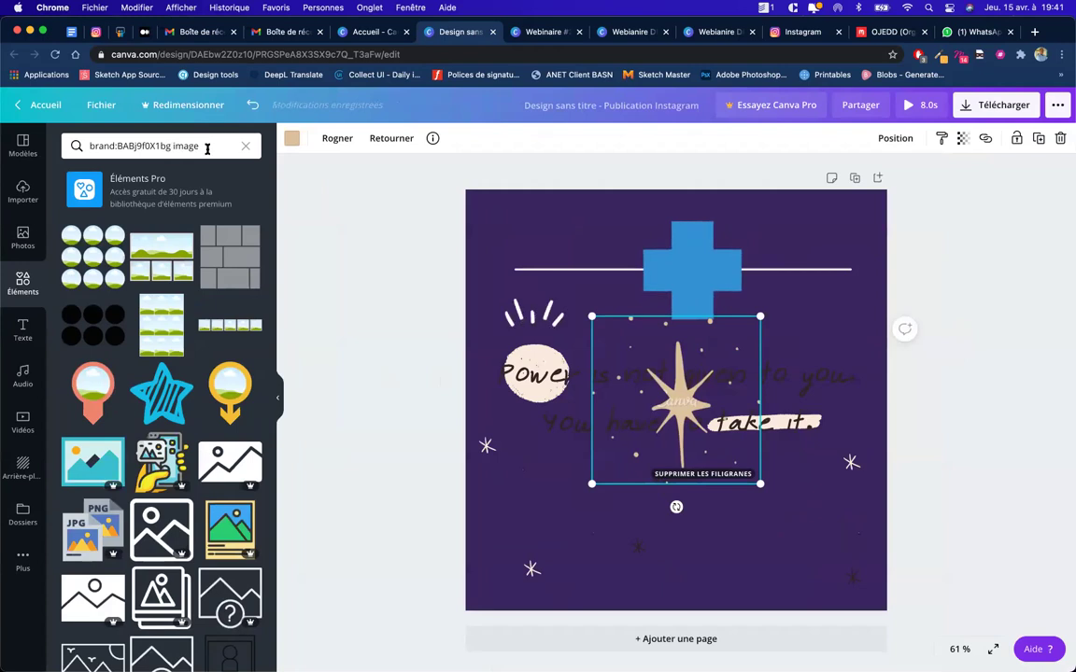
scroll(227, 402, "down", 4)
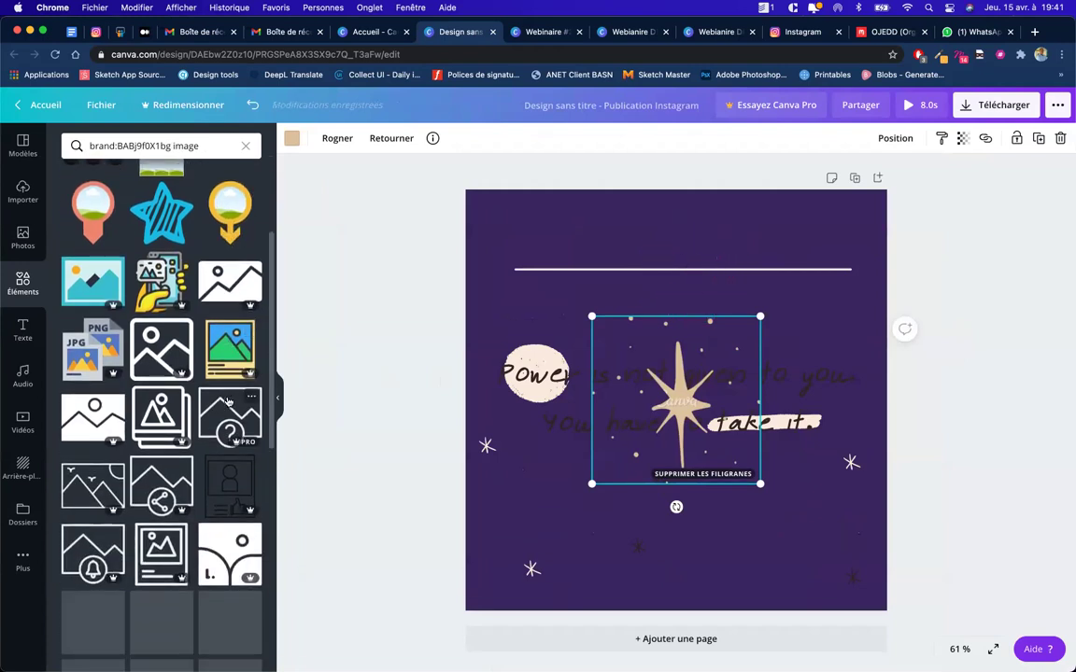
scroll(227, 402, "down", 2)
scroll(228, 400, "up", 3)
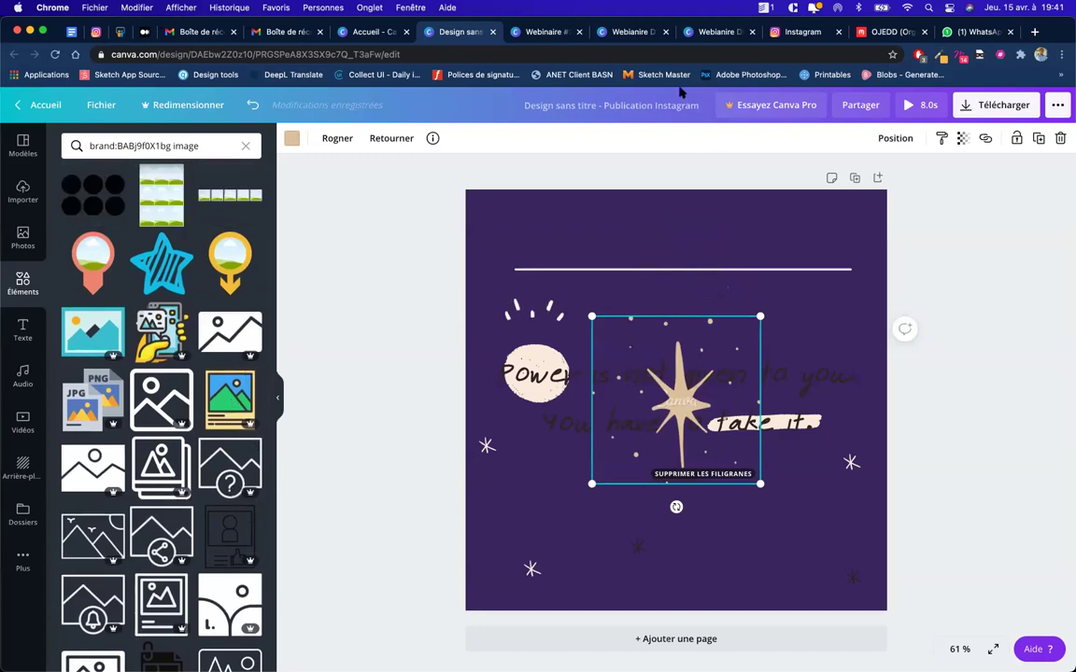
scroll(213, 297, "up", 3)
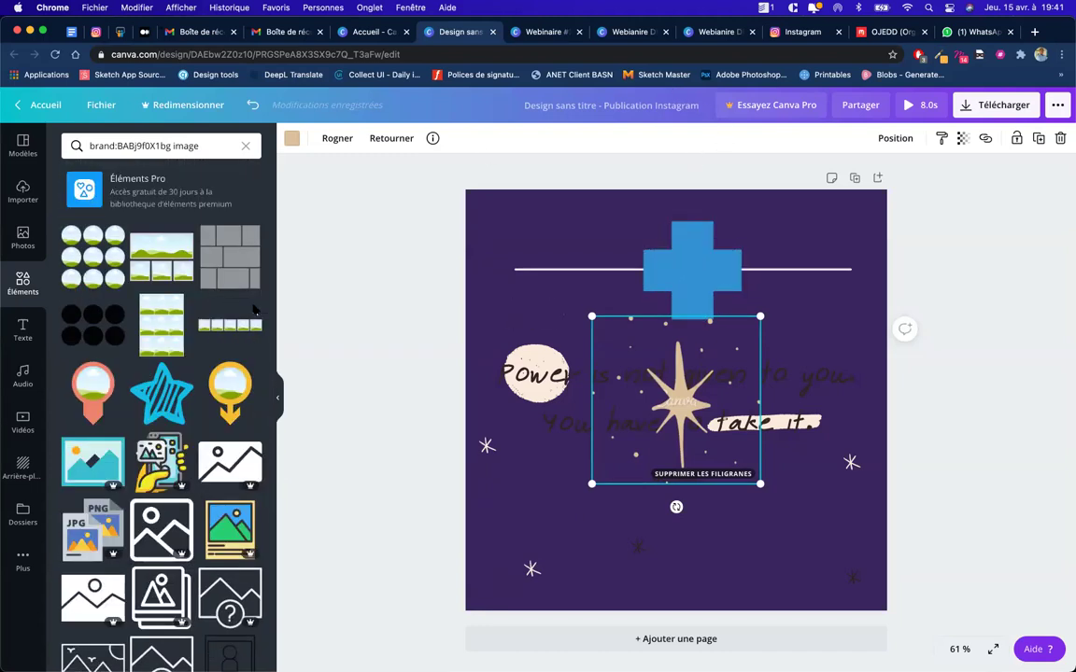
left_click(222, 396)
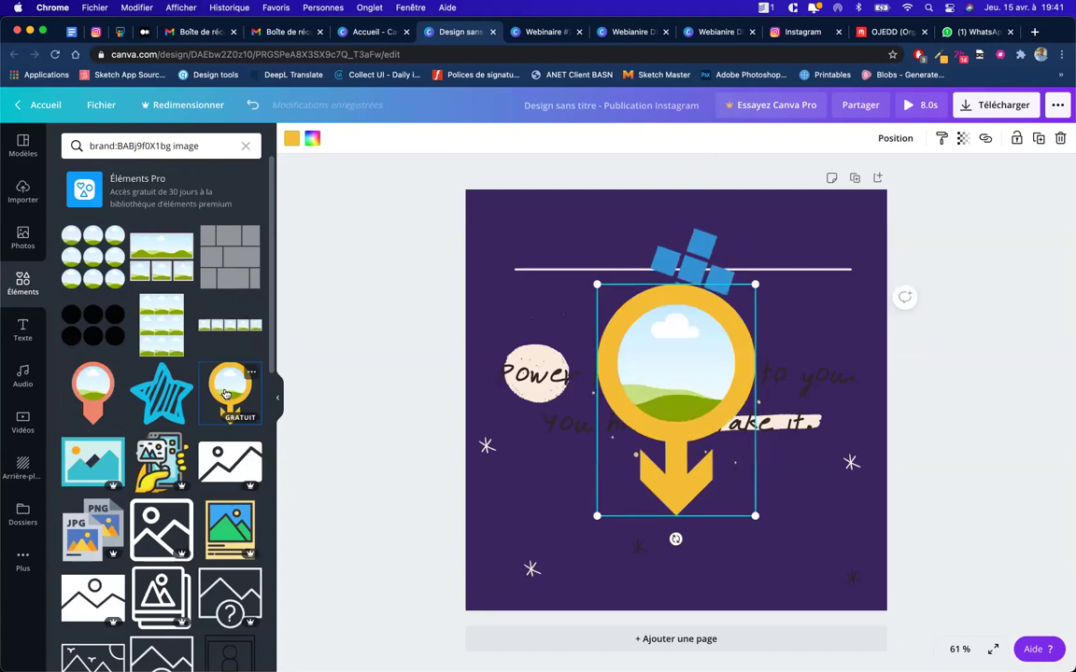
left_click(251, 372)
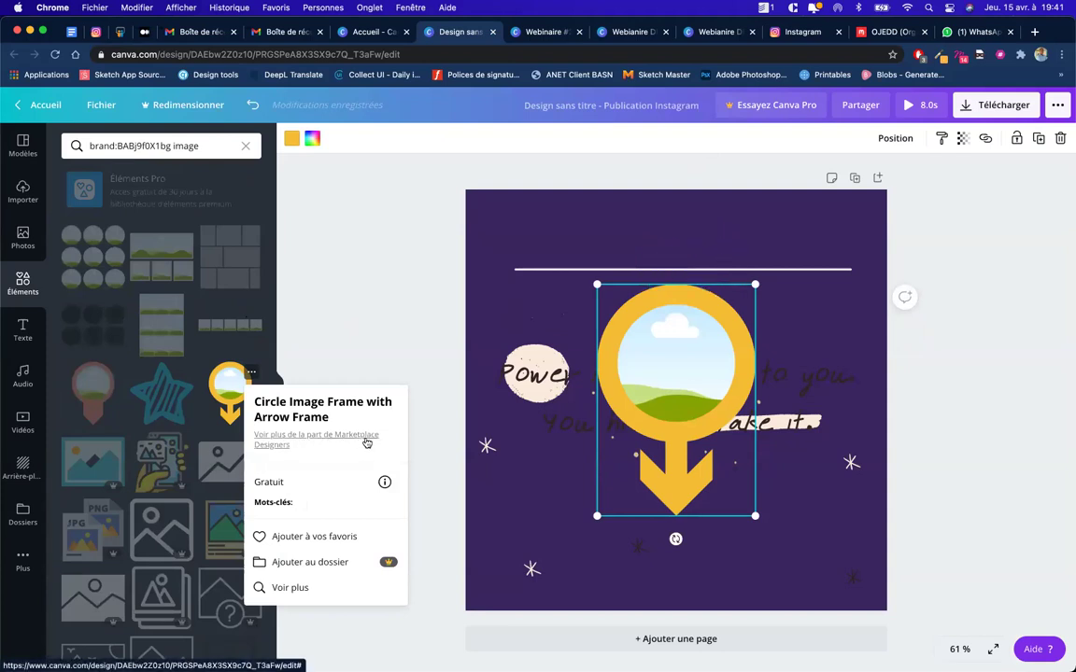
left_click(163, 402)
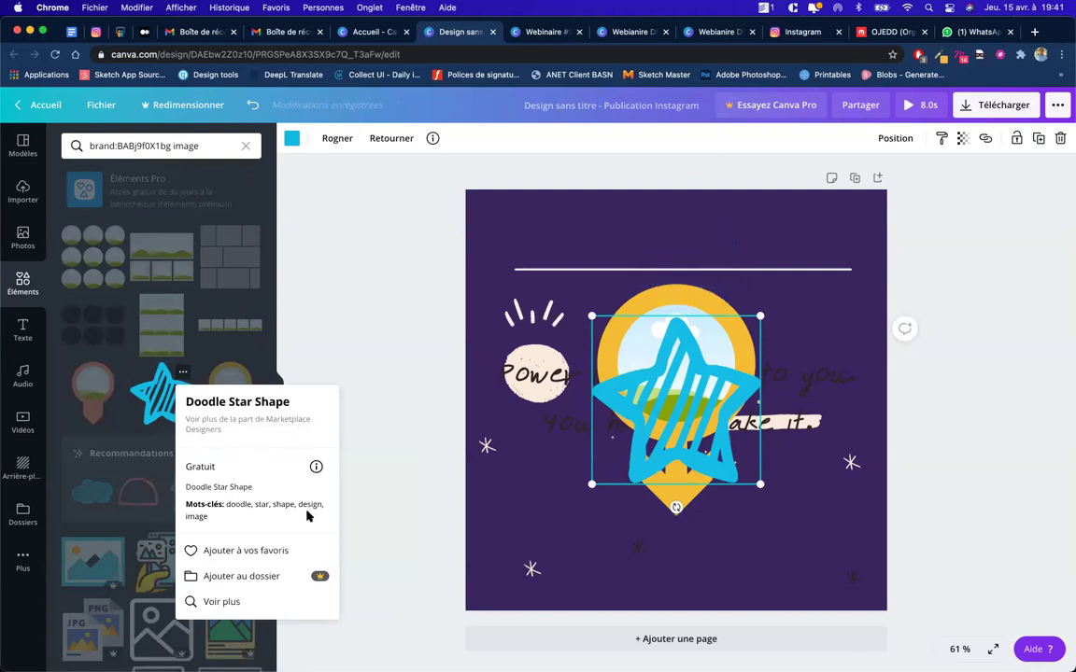
key("Delete")
left_click(681, 347)
key("Delete")
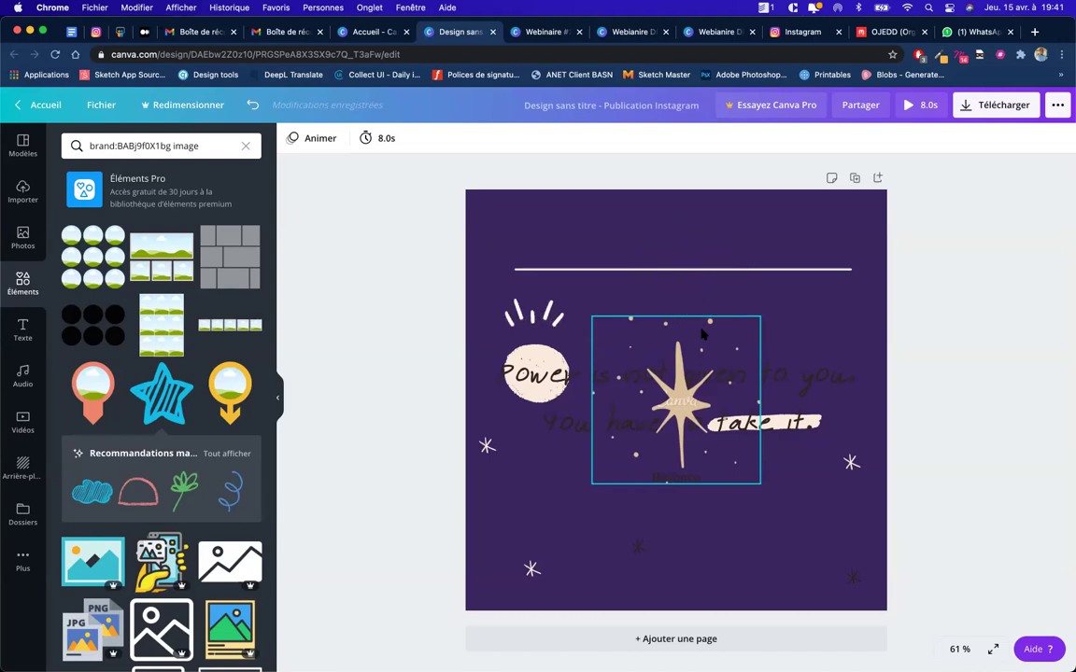
Step: Delete the watermarked sparkle from the quote and switch to the 'Webinaire DREYDIGITAL' design
left_click(753, 426)
key("Delete")
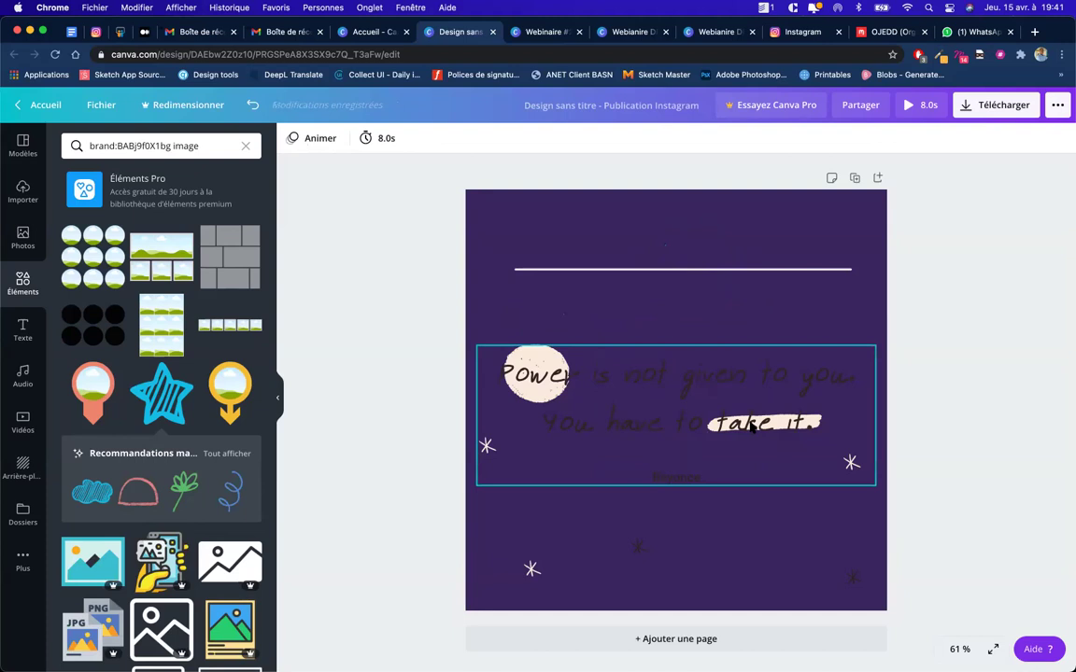
left_click(707, 256)
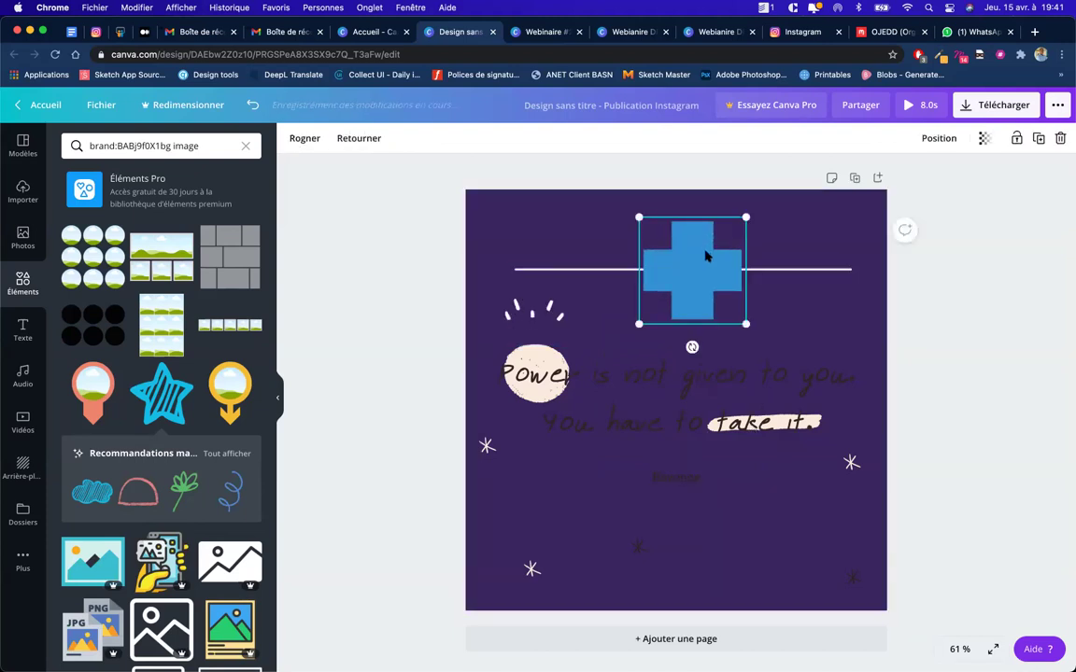
left_click(948, 384)
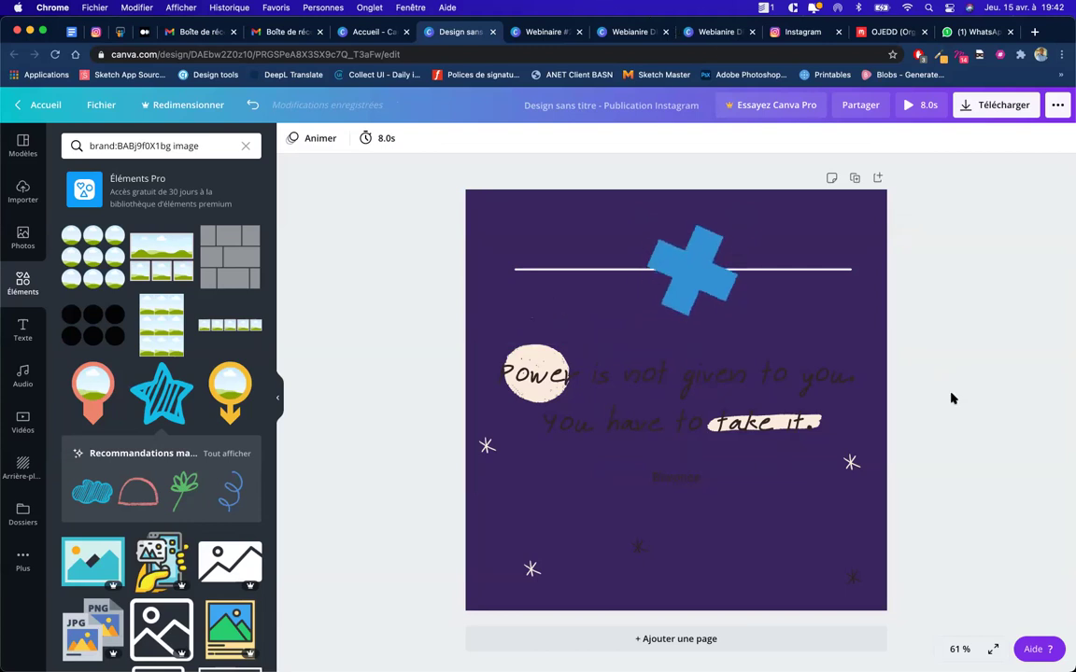
mouse_move(794, 654)
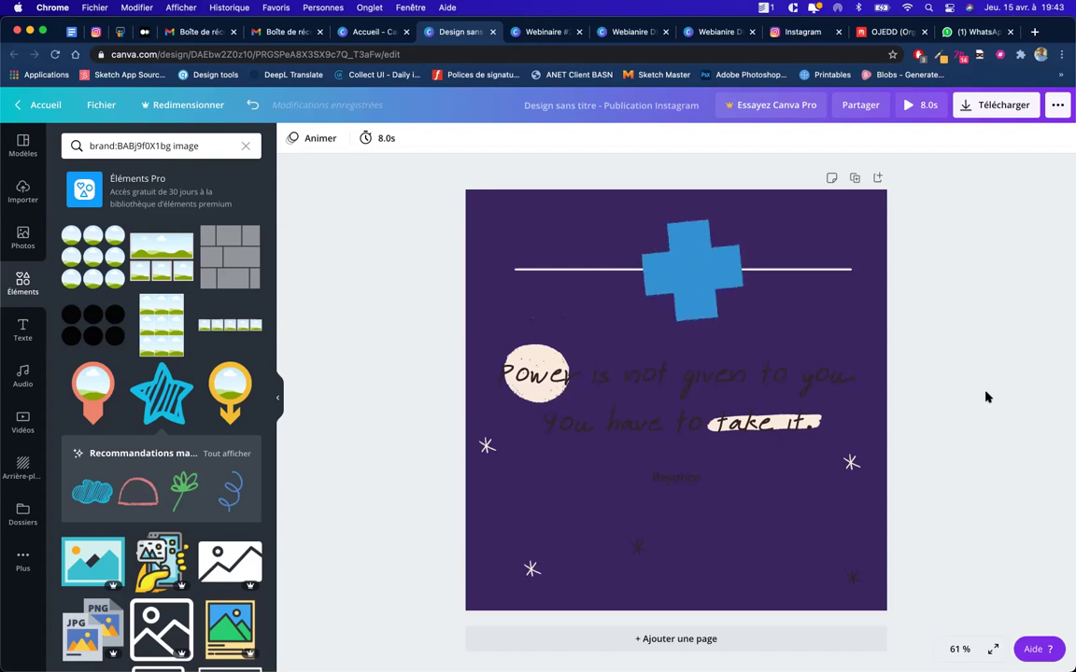
left_click(706, 33)
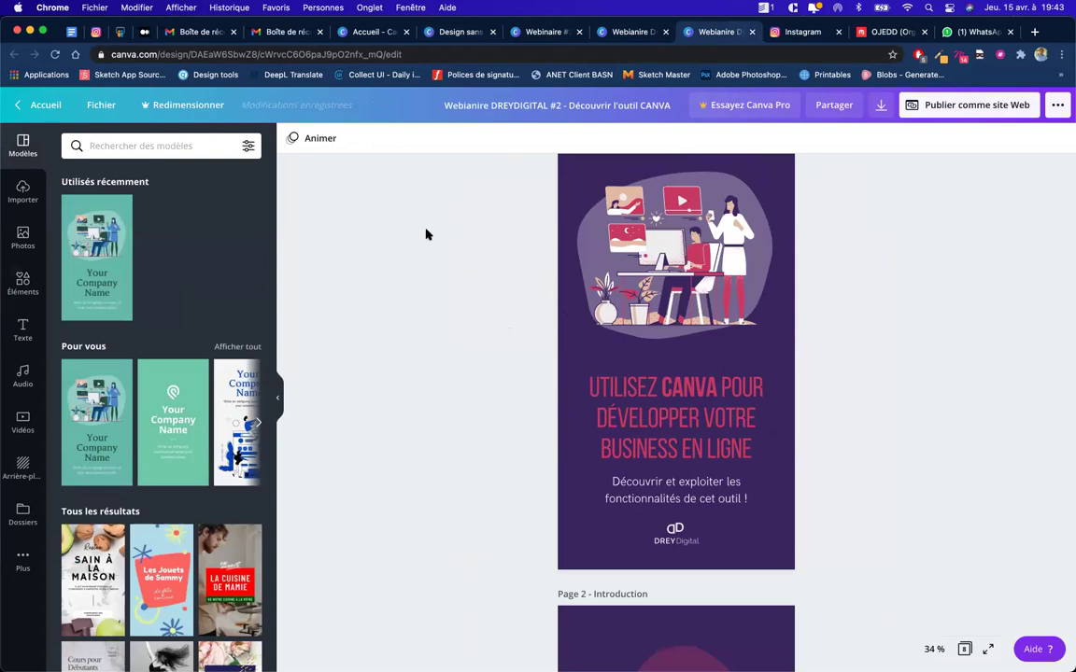
Step: Look over the webinar's website view and tips slides, then go back to 'Design sans titre'
left_click(628, 36)
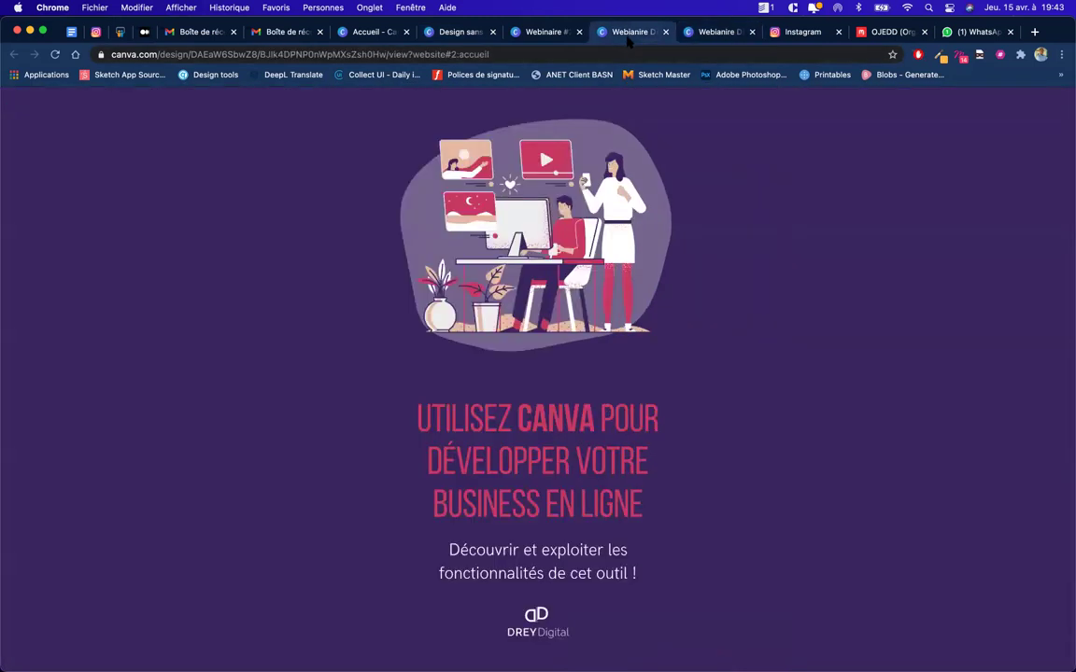
left_click(545, 31)
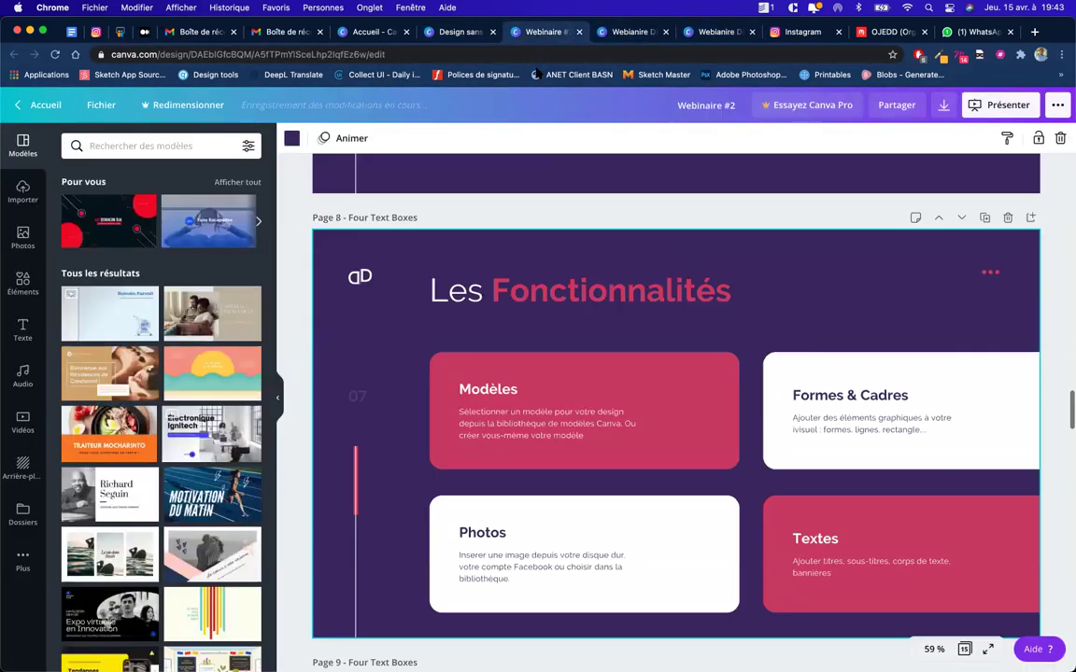
scroll(497, 455, "down", 3)
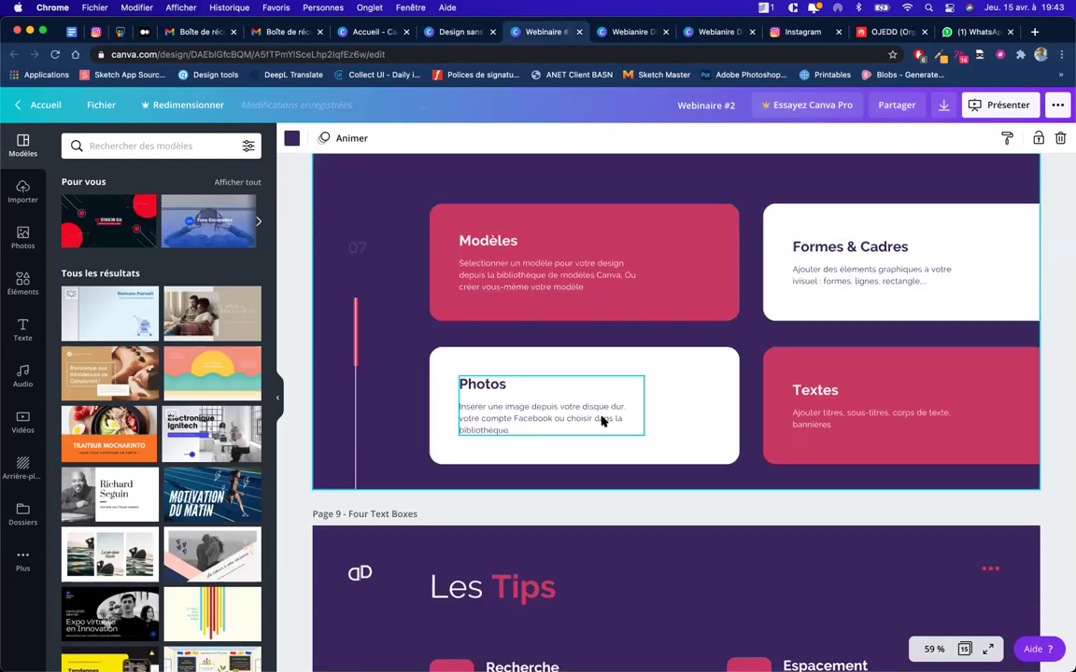
scroll(816, 412, "down", 4)
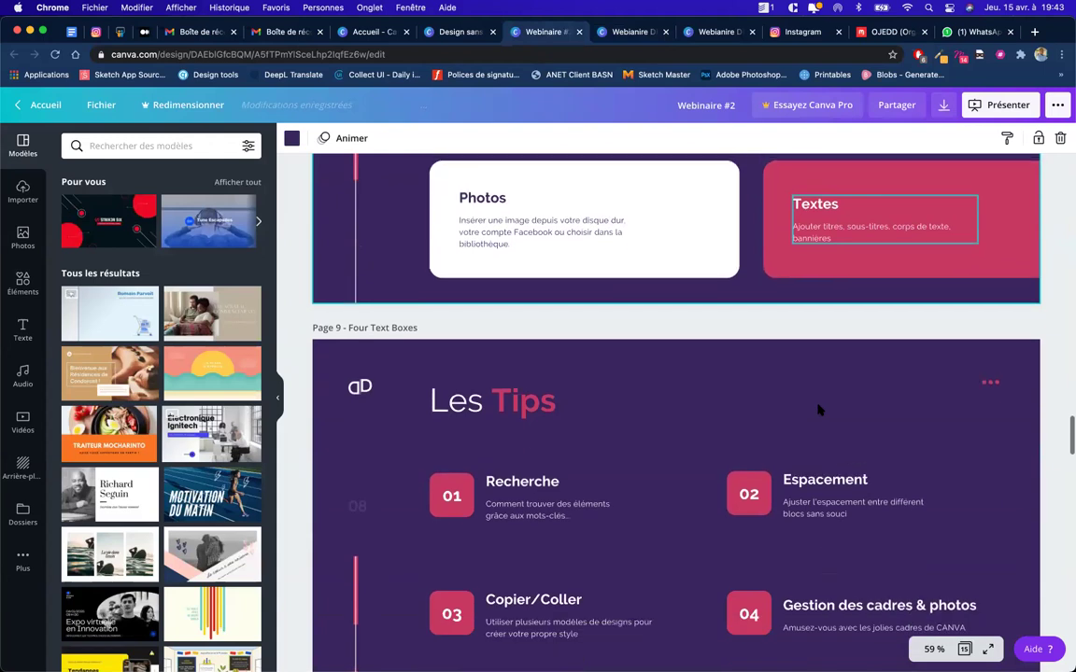
left_click(539, 514)
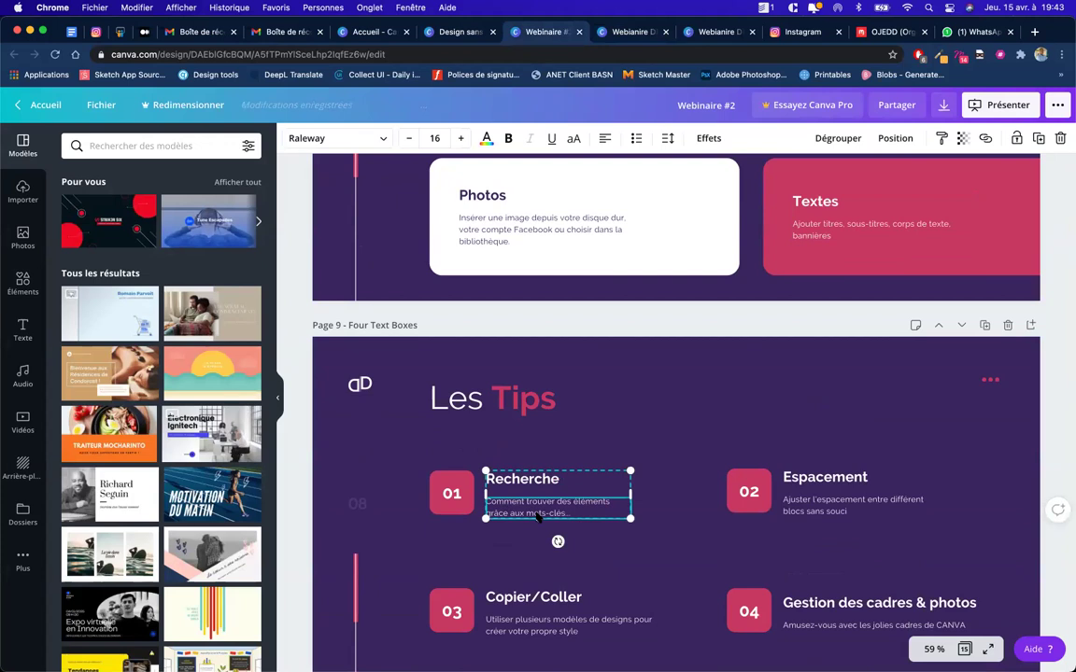
left_click(450, 37)
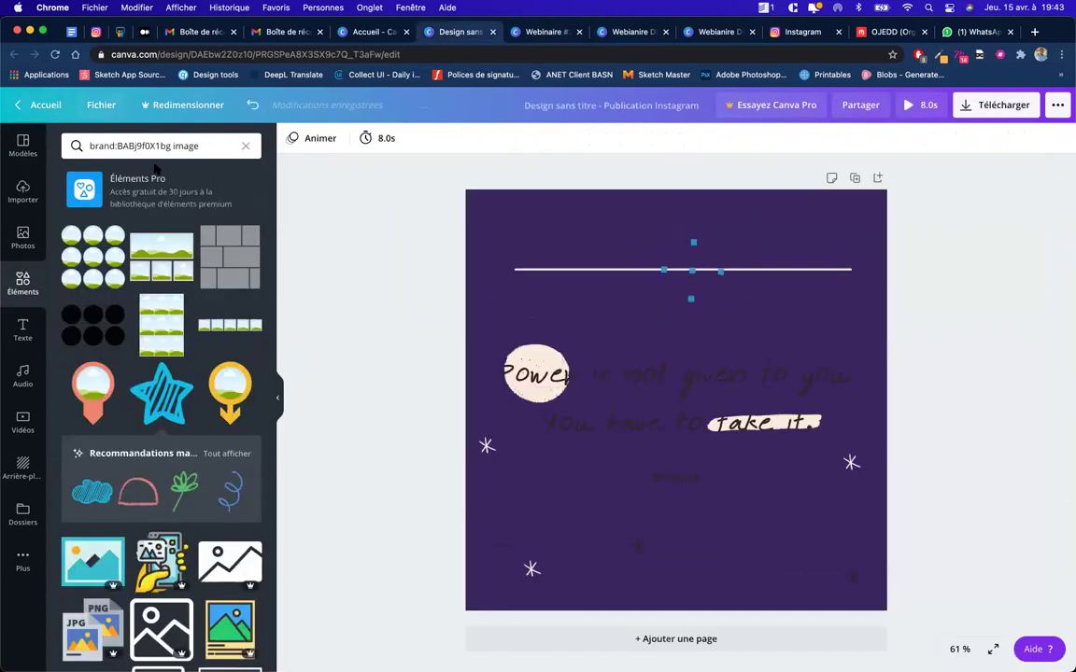
Step: Delete the blue cross from the white line at the top of the post
left_click(700, 270)
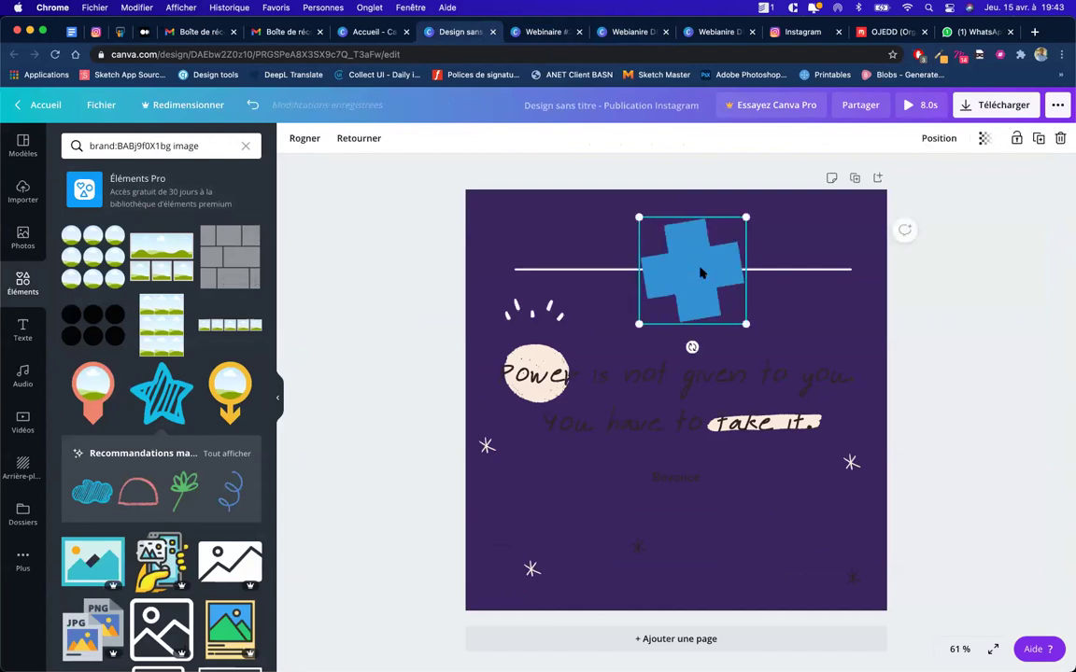
key("Delete")
left_click(650, 271)
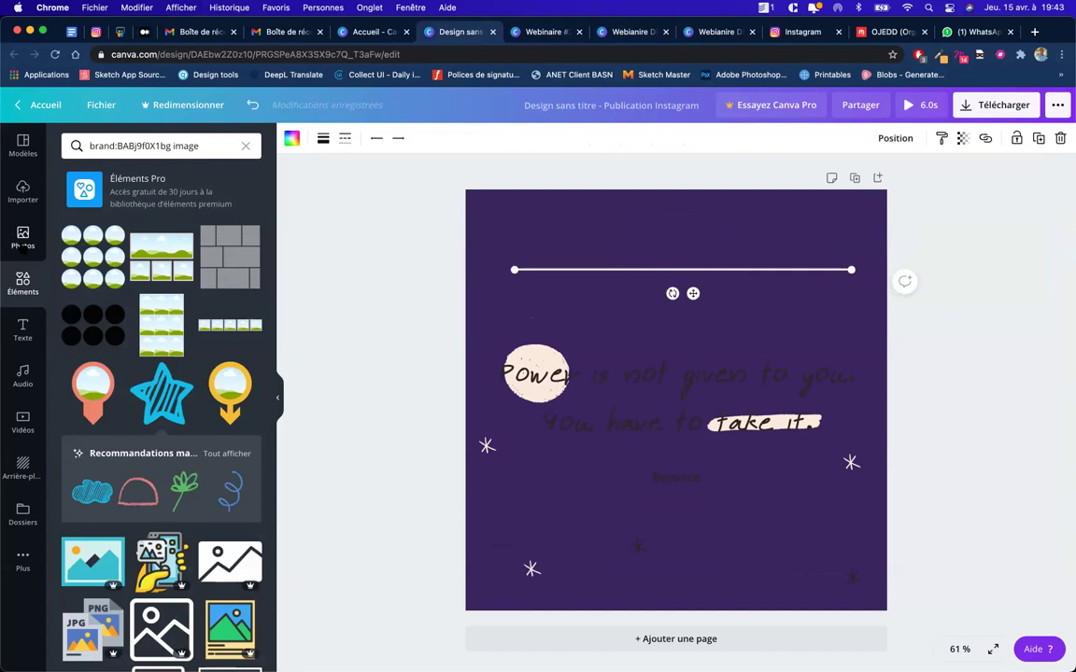
Step: Browse the Photos library and the Instagram post template suggestions
left_click(21, 239)
left_click(22, 145)
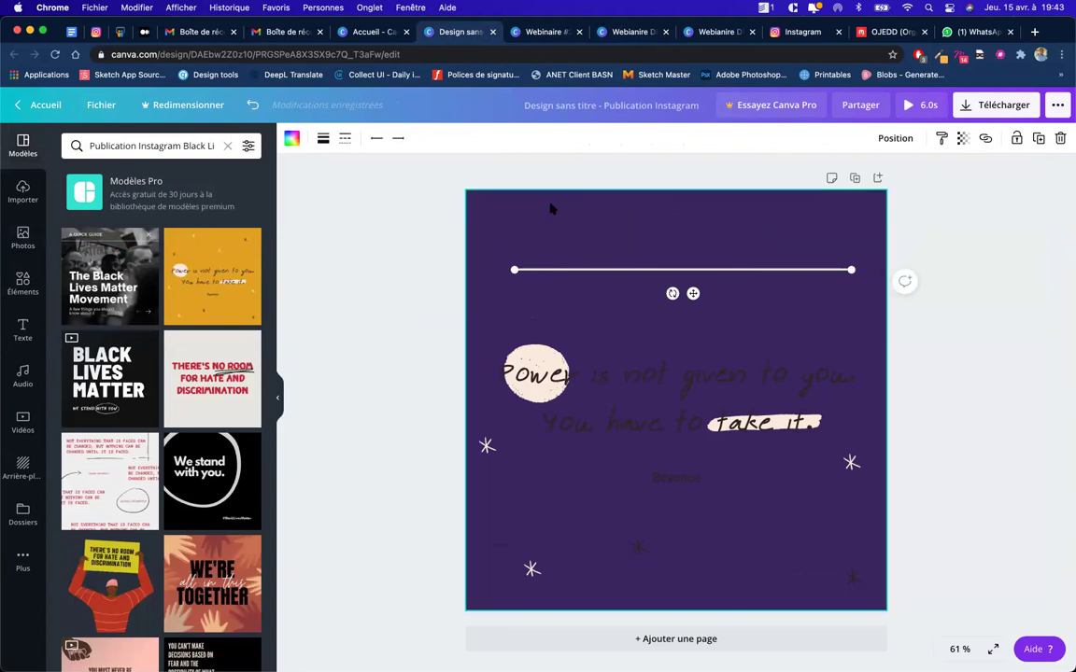
left_click(292, 139)
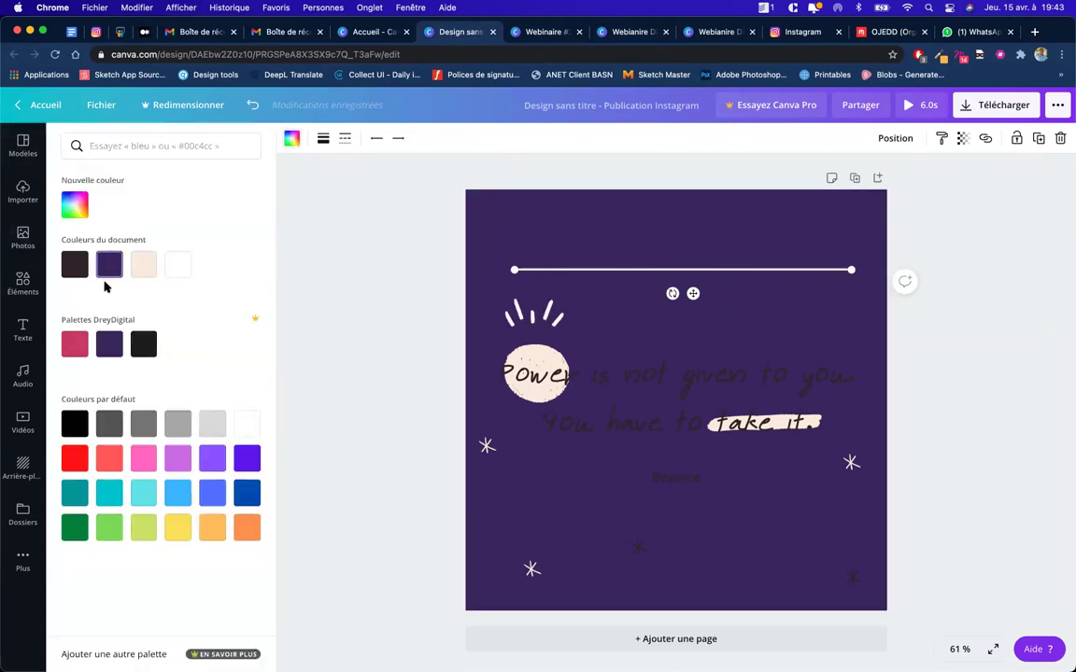
Step: Recolour the top line with the brand pink-red palette swatch
left_click(177, 270)
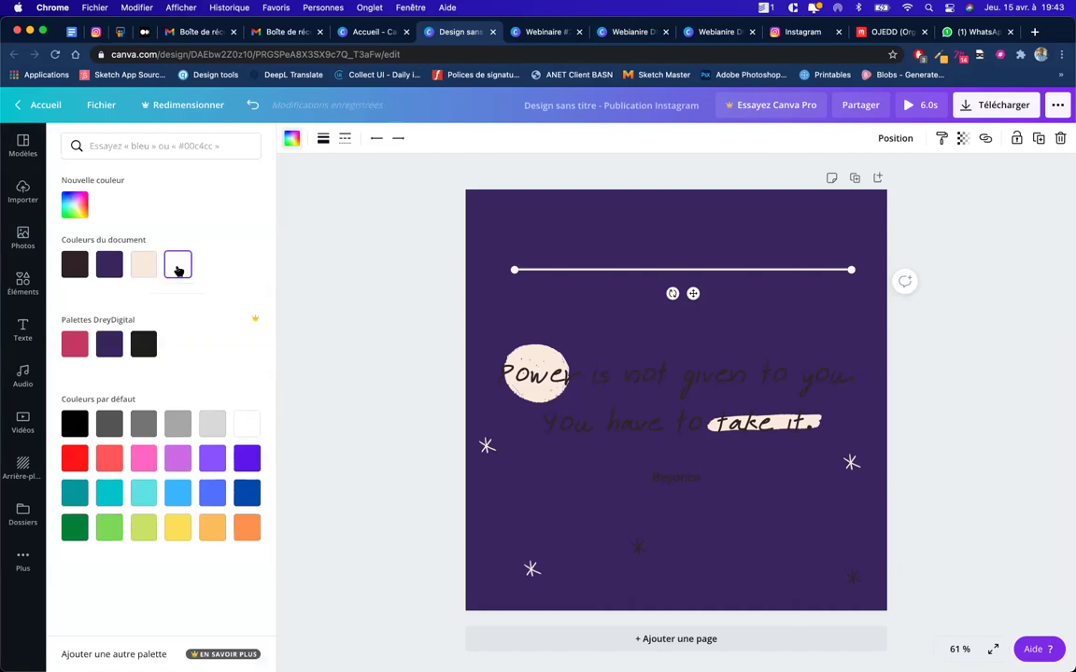
left_click(142, 270)
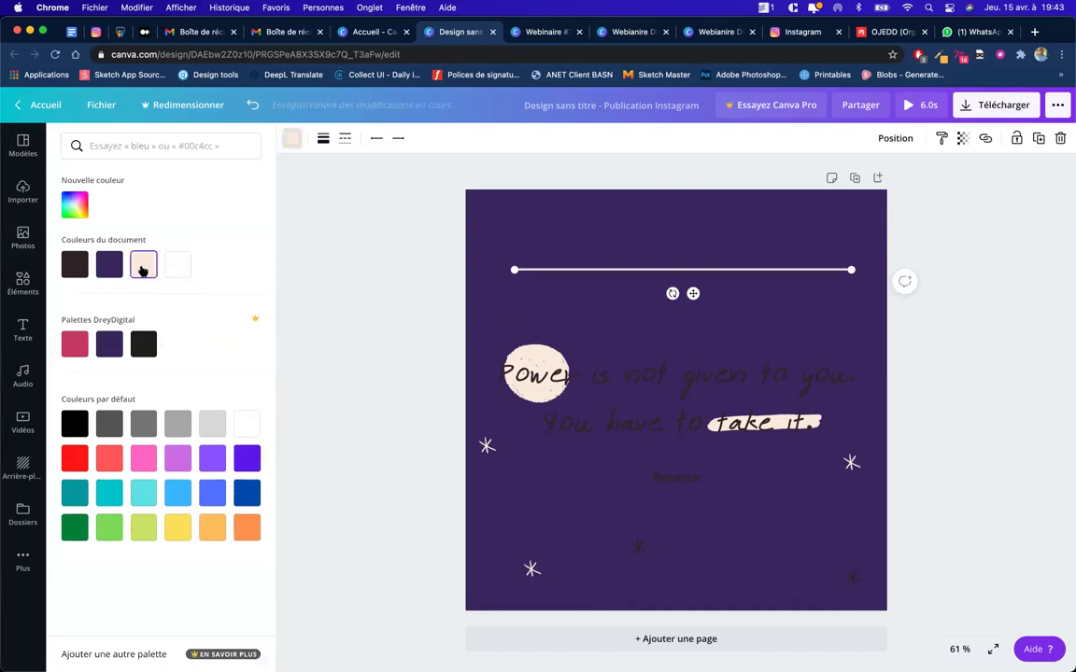
left_click(75, 344)
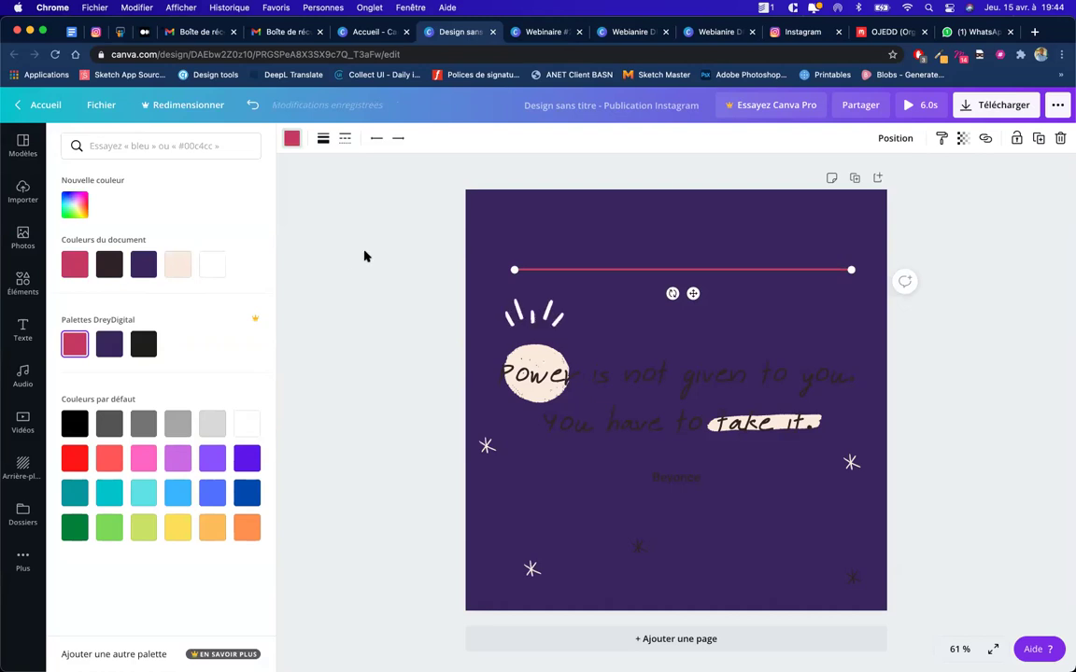
key("Escape")
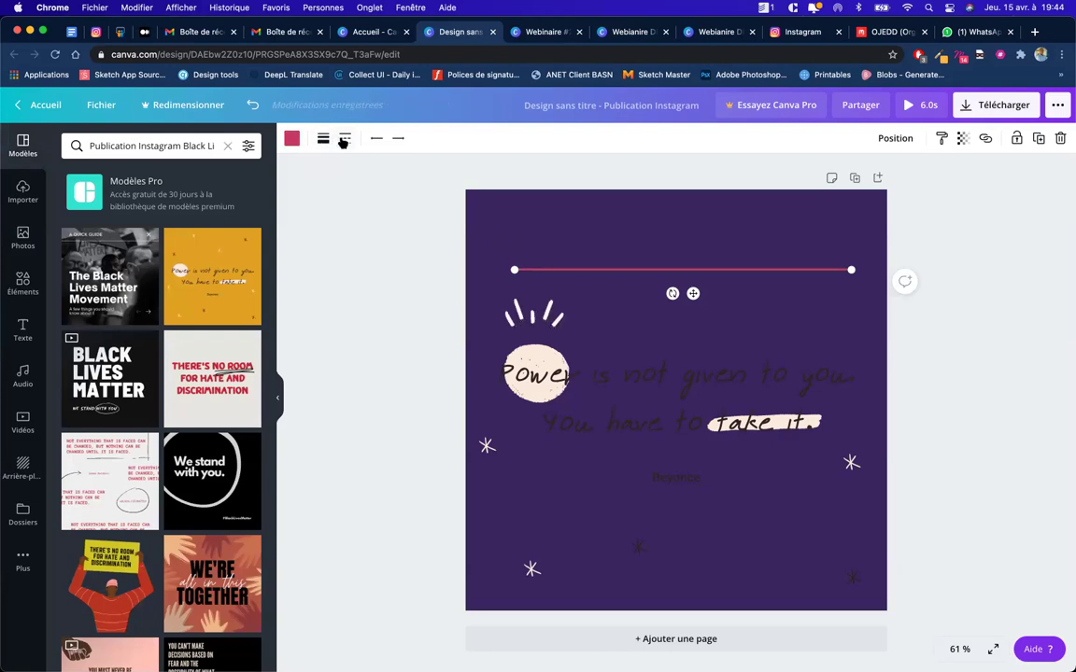
Step: Keep the red line solid after trying dashed, and set its thickness to 1
left_click(344, 139)
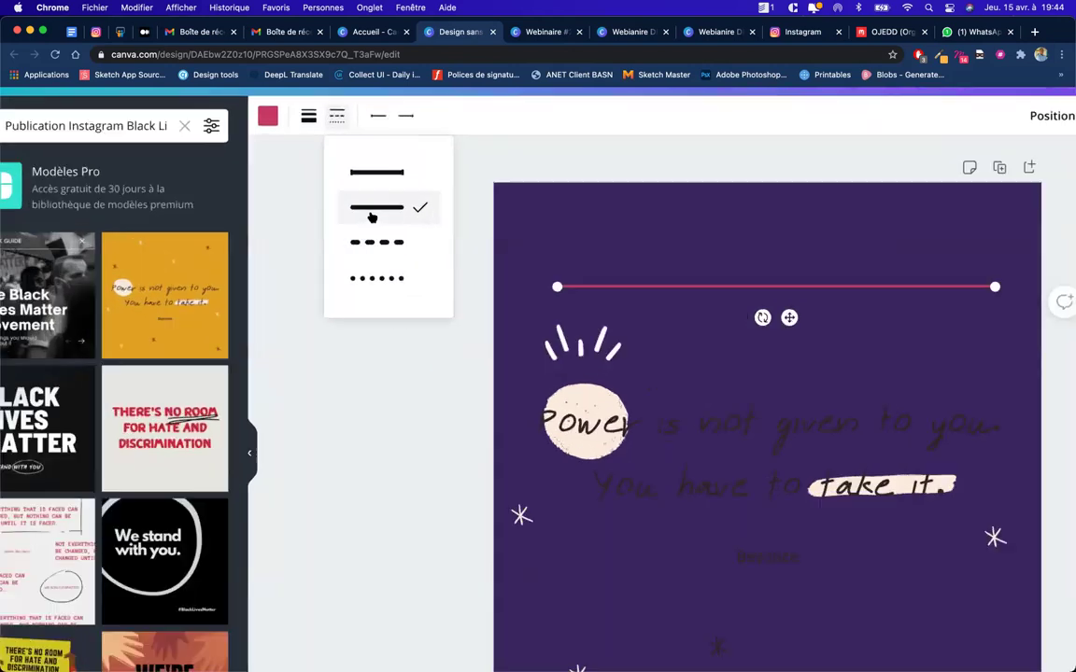
left_click(386, 250)
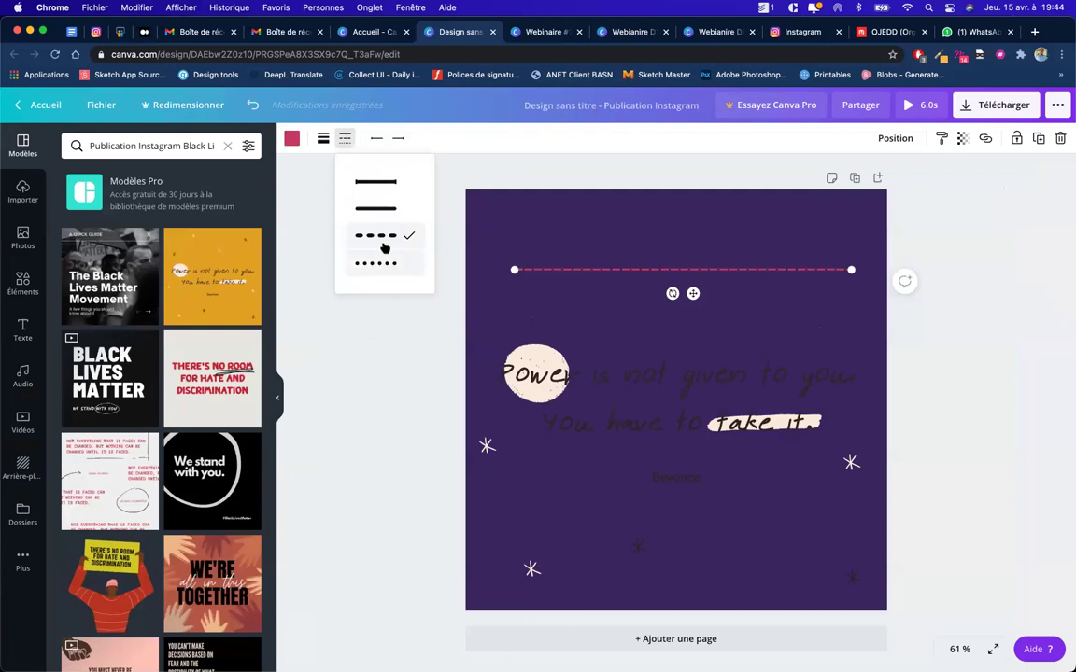
left_click(389, 211)
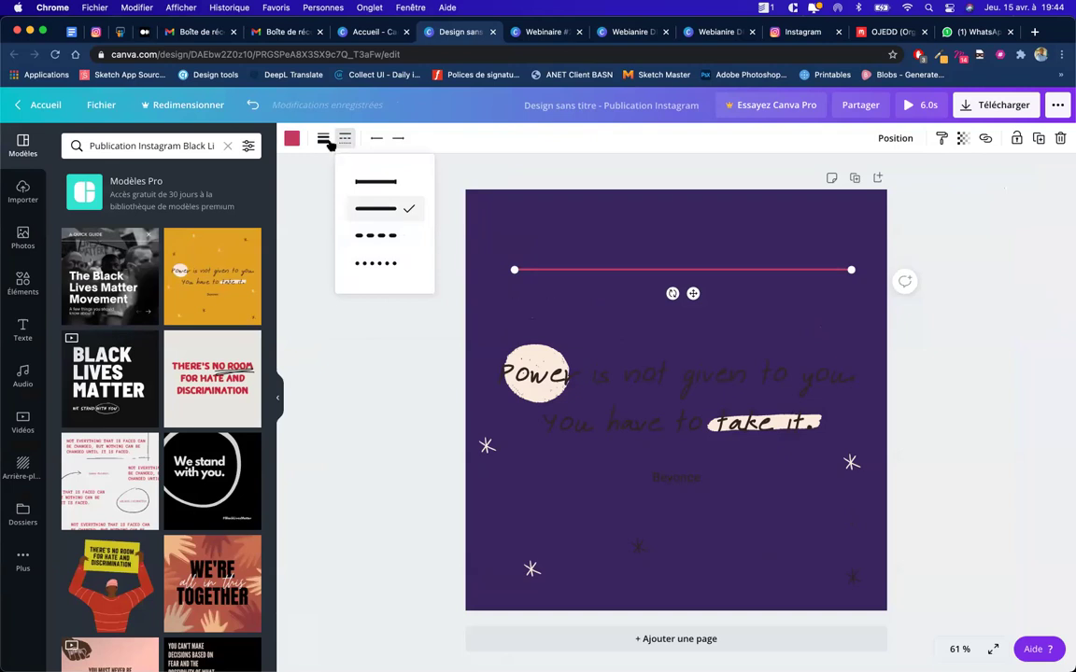
left_click(325, 140)
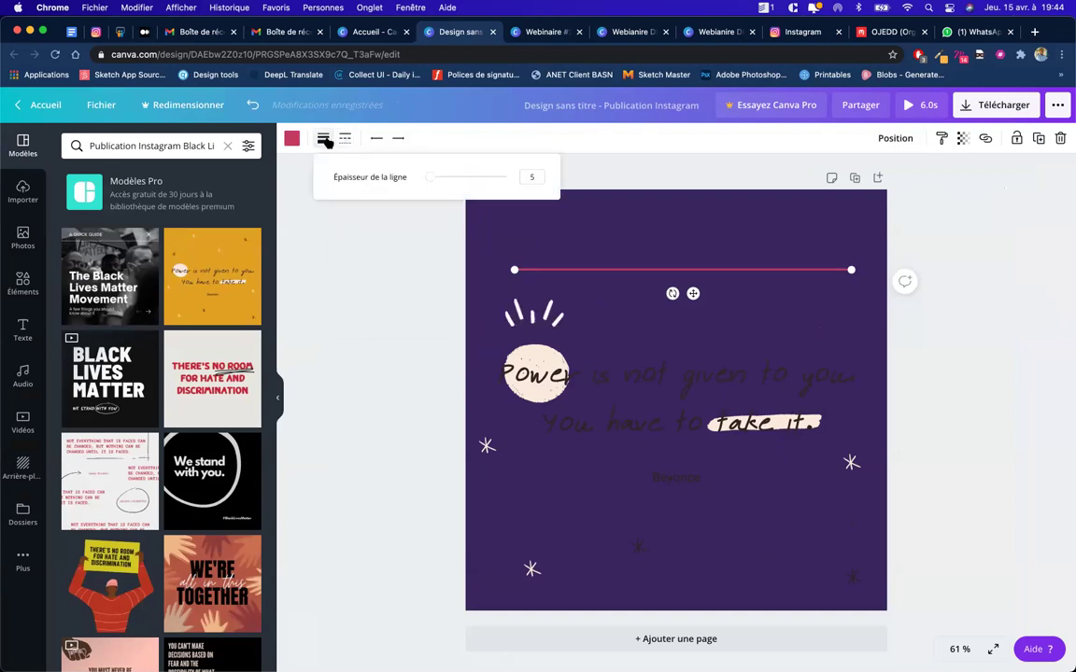
left_click(461, 177)
left_click_drag(461, 178, 430, 177)
left_click(402, 304)
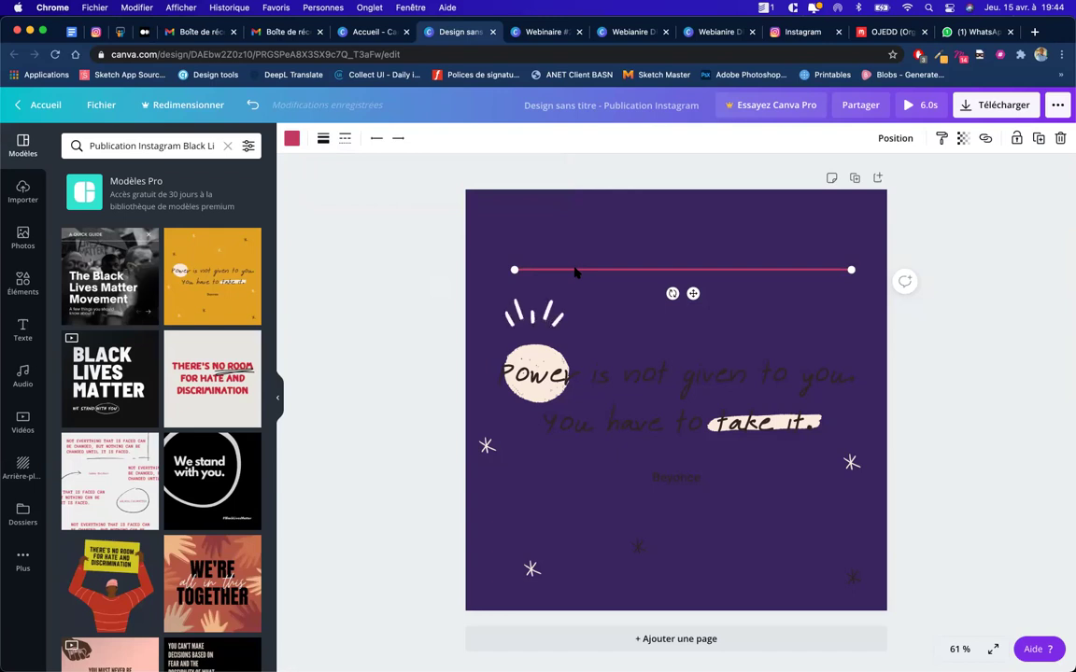
Step: Undo the stray upward move of the red line
left_click_drag(576, 272, 568, 234)
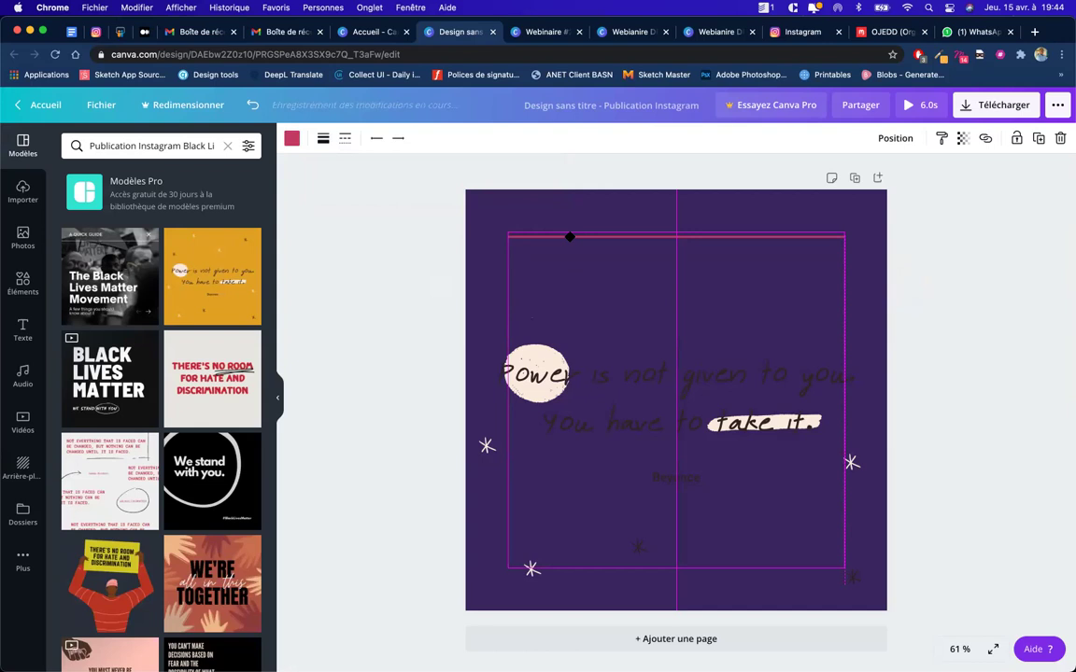
key("ctrl+z")
key("ctrl+shift+z")
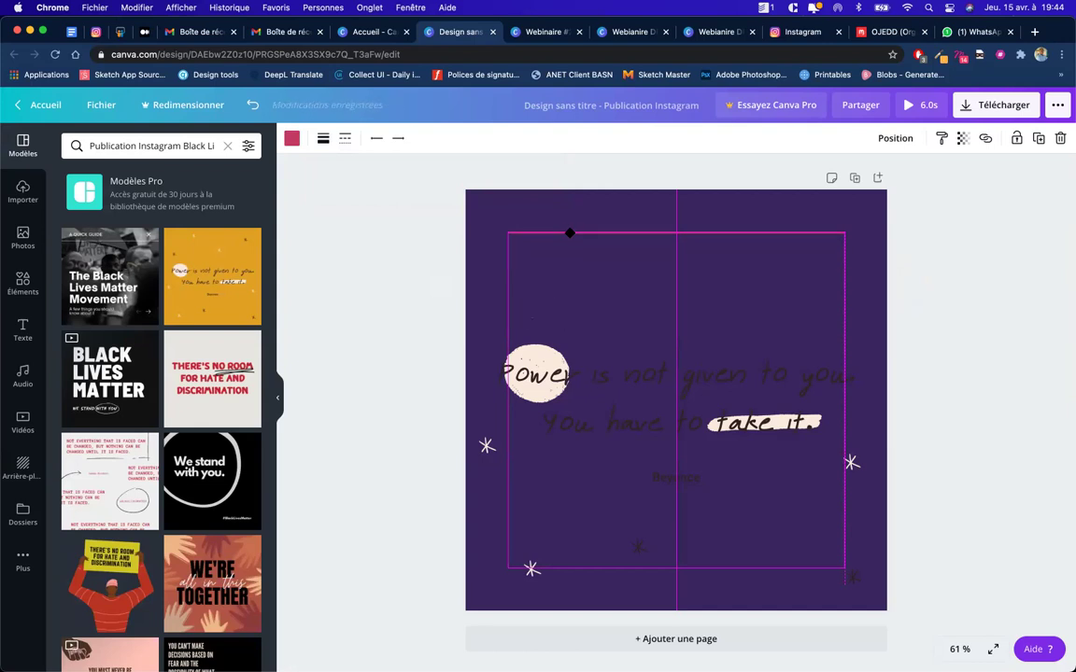
key("ctrl+z")
key("ctrl+z")
key("ctrl+z")
key("ctrl+z")
key("ctrl+z")
key("ctrl+z")
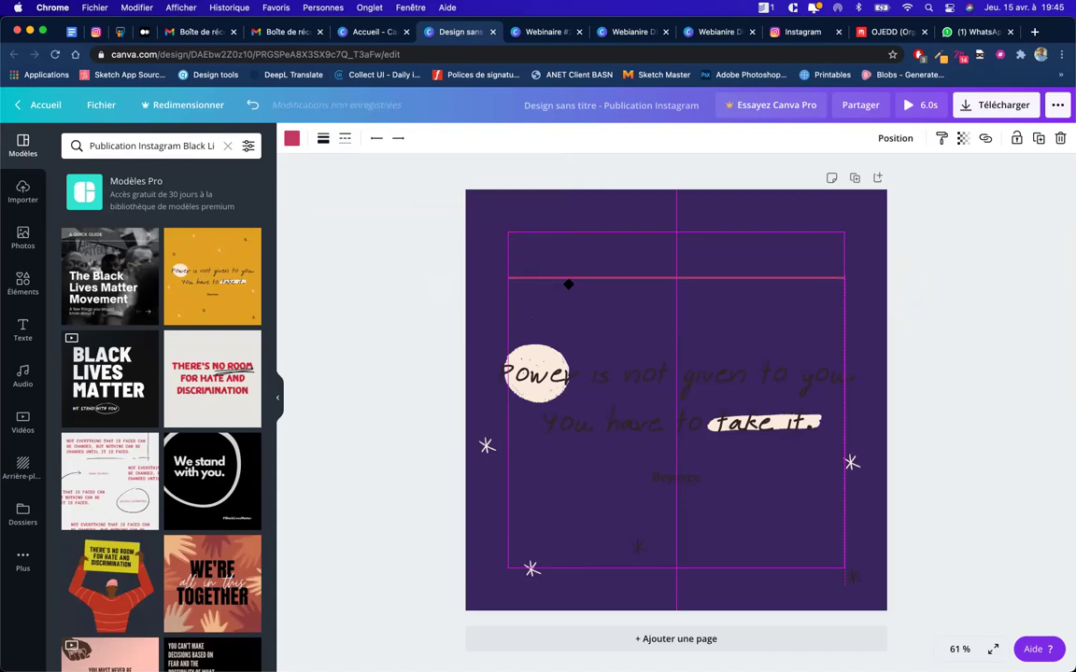
key("ctrl+z")
key("ctrl+z")
key("ctrl+z")
key("ctrl+z")
key("ctrl+z")
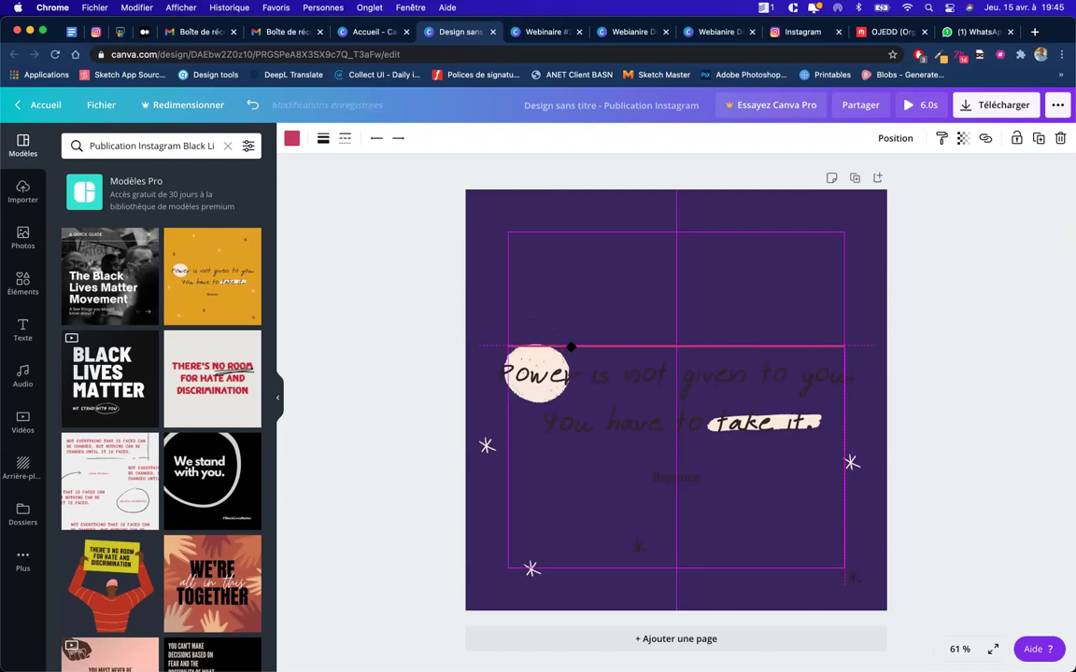
key("ctrl+z")
key("ctrl+z")
key("ctrl+z")
Step: Drag the red line up near the top edge of the post using the alignment guides
left_click(860, 424)
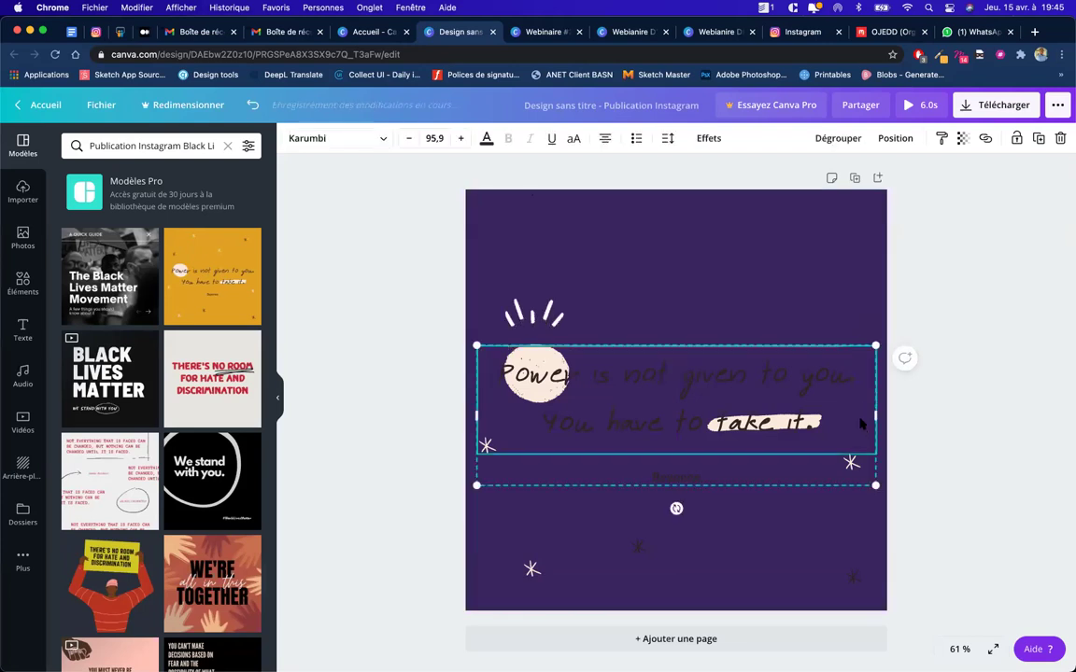
left_click(764, 298)
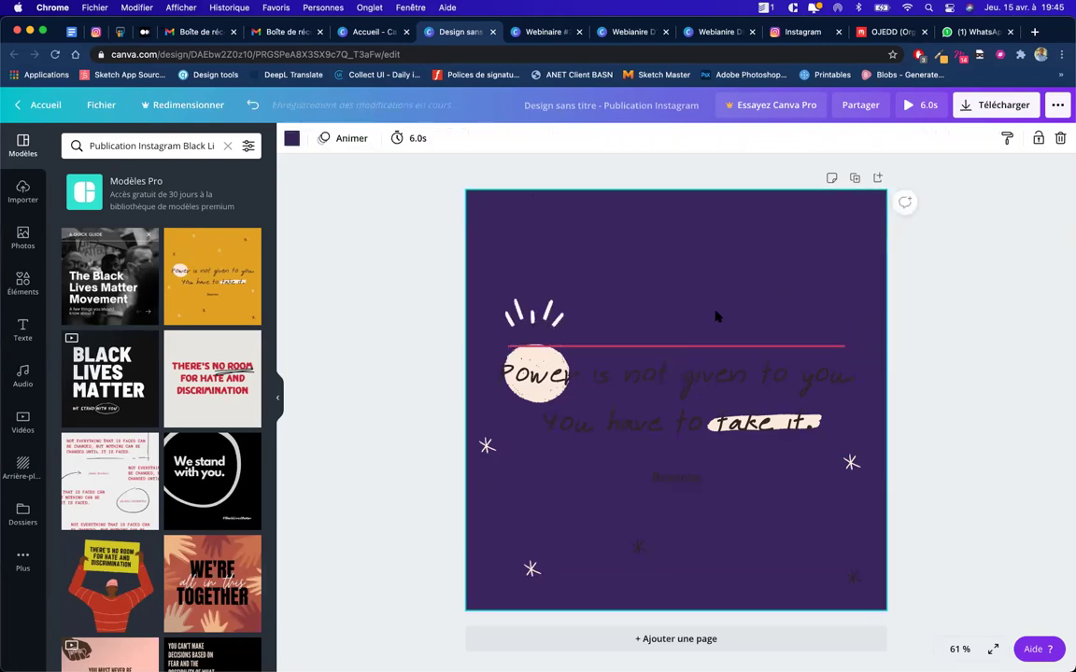
left_click(664, 347)
left_click_drag(664, 348, 664, 235)
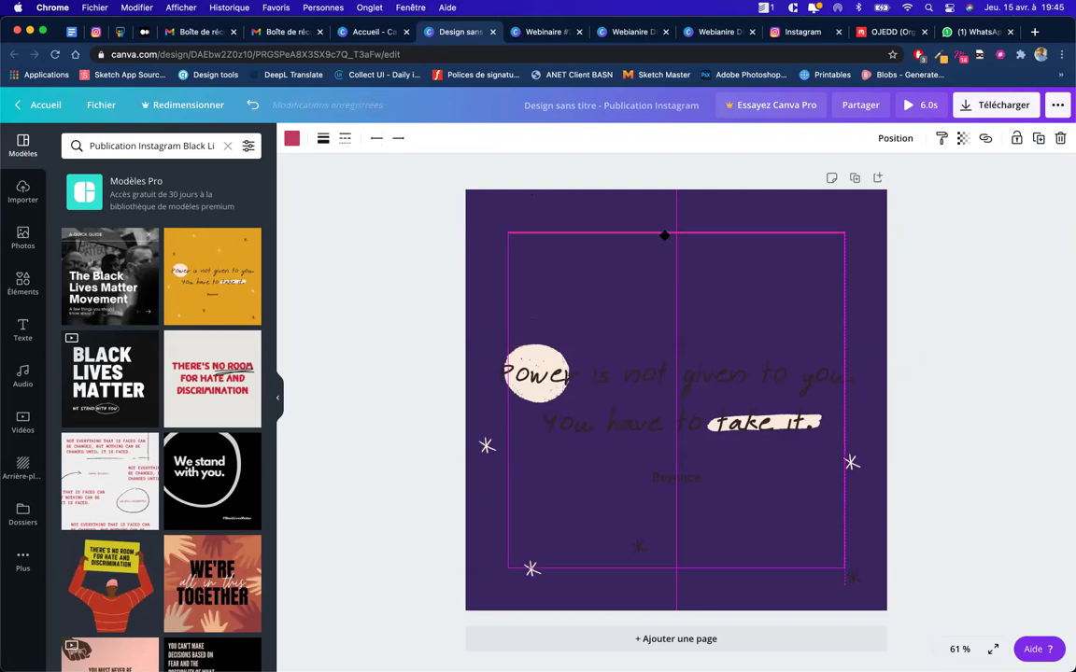
mouse_move(666, 226)
left_mouse_down()
mouse_move(665, 214)
mouse_move(663, 226)
left_mouse_up()
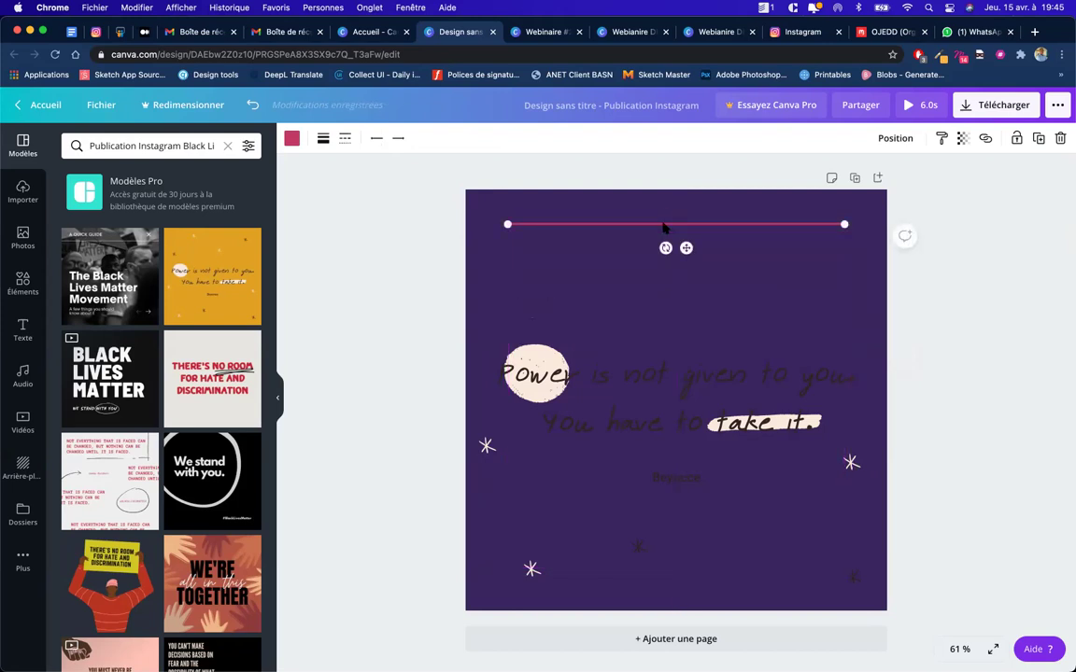
left_click_drag(662, 235, 662, 234)
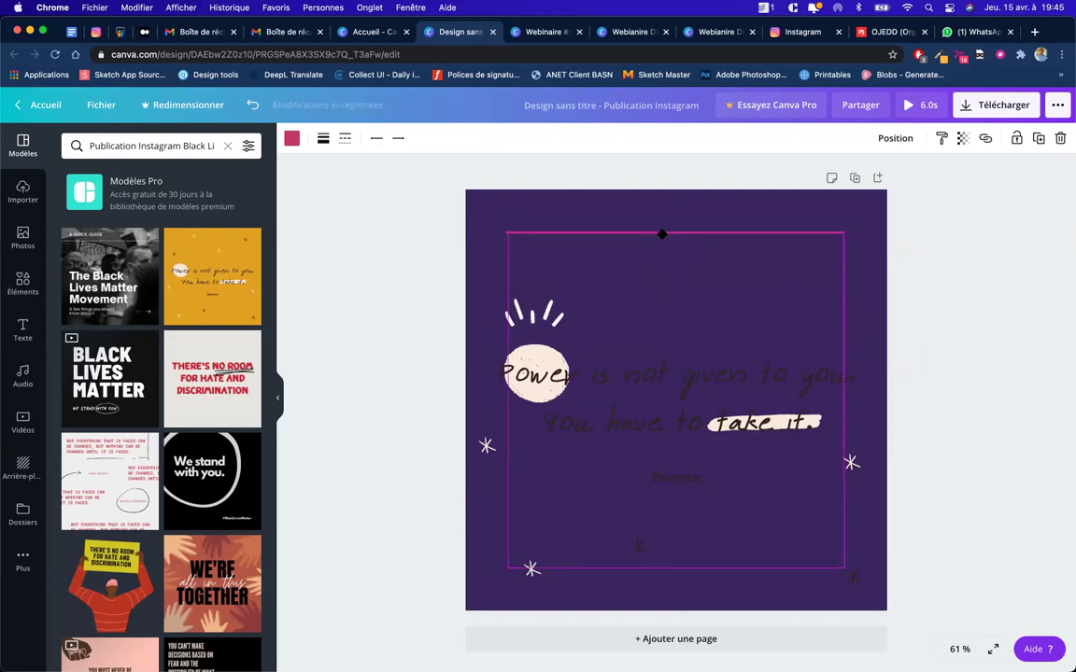
left_click_drag(662, 234, 661, 236)
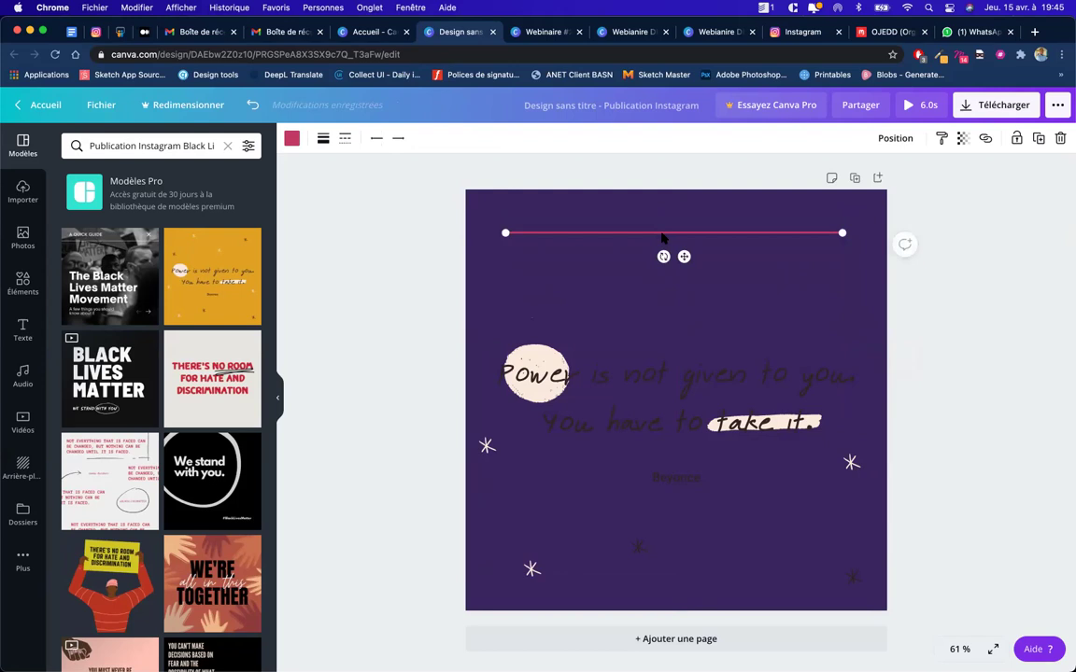
Step: Raise the white rays slightly above the pink circle
left_click(612, 384)
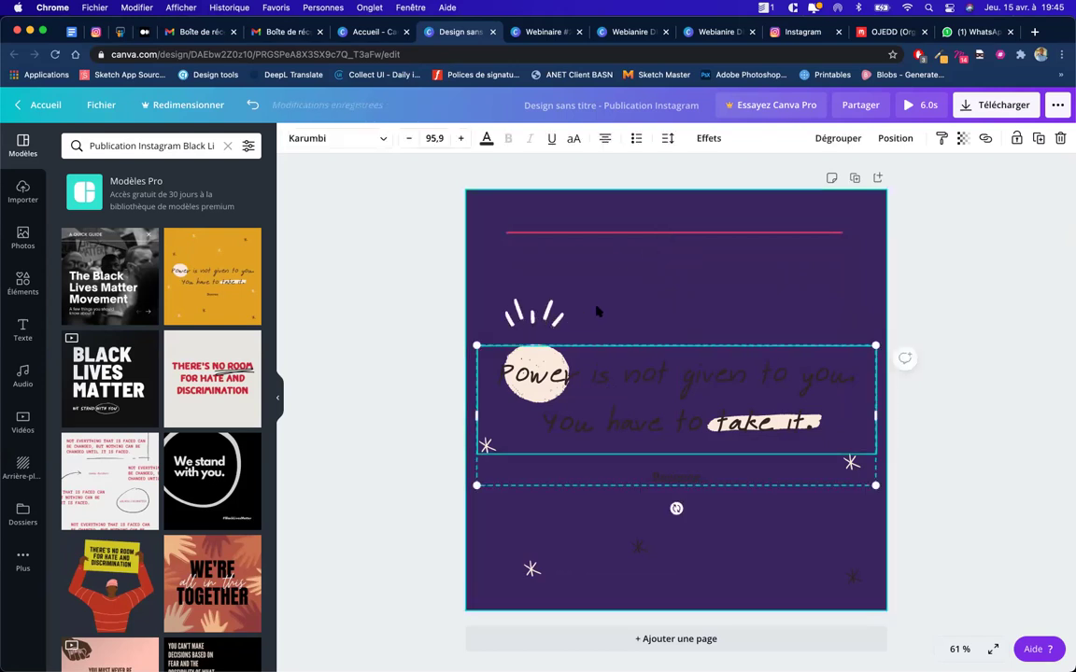
left_click(537, 312)
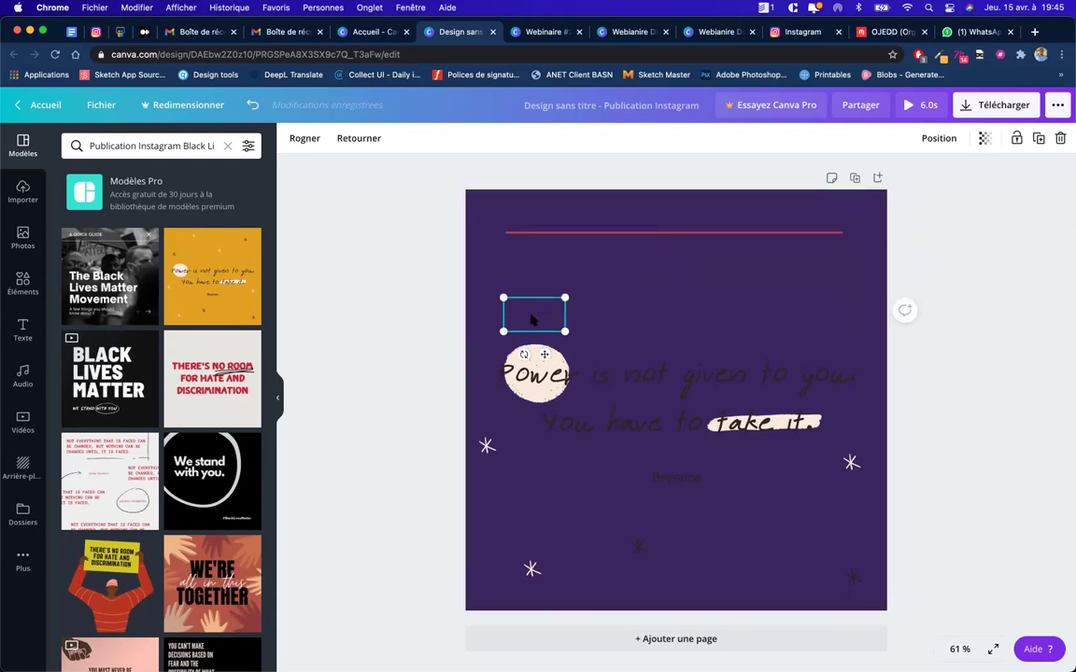
left_click_drag(535, 317, 534, 297)
Step: Shift the quote block a little higher on the post
left_click(626, 388)
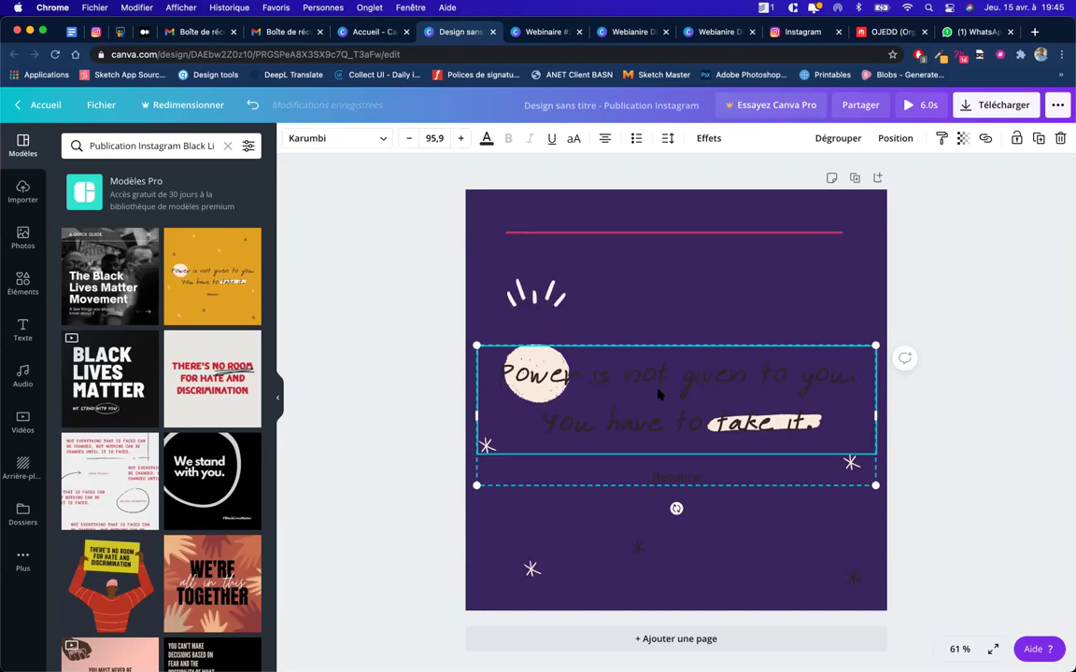
mouse_move(657, 395)
left_mouse_down()
mouse_move(648, 327)
mouse_move(659, 376)
left_mouse_up()
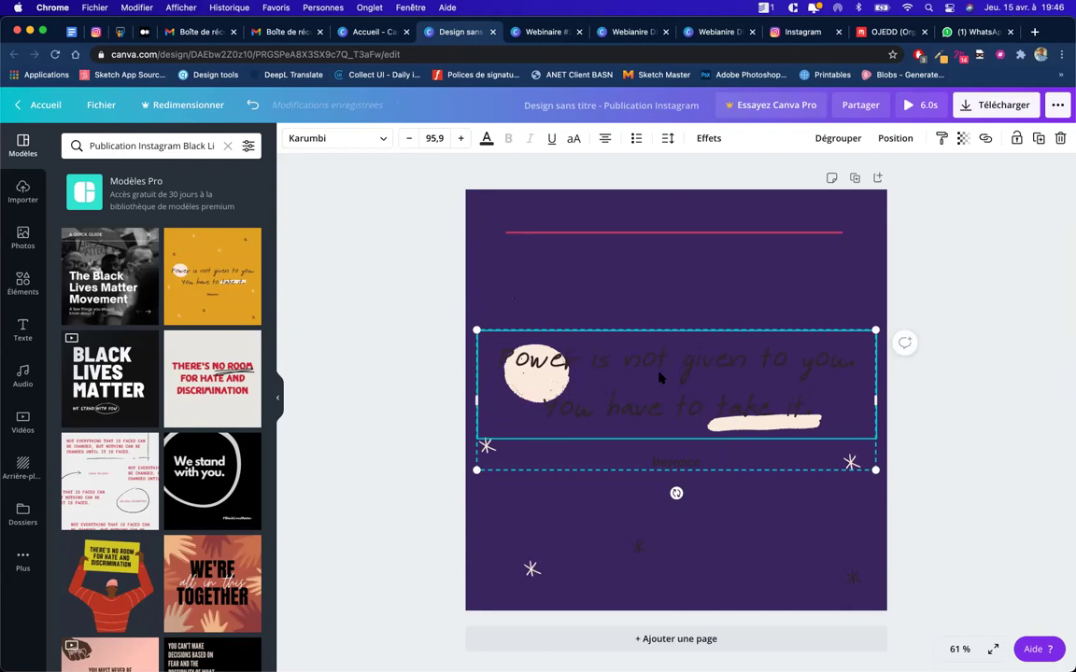
mouse_move(659, 376)
left_mouse_down()
mouse_move(664, 350)
mouse_move(670, 419)
mouse_move(665, 344)
mouse_move(670, 396)
mouse_move(661, 382)
left_mouse_up()
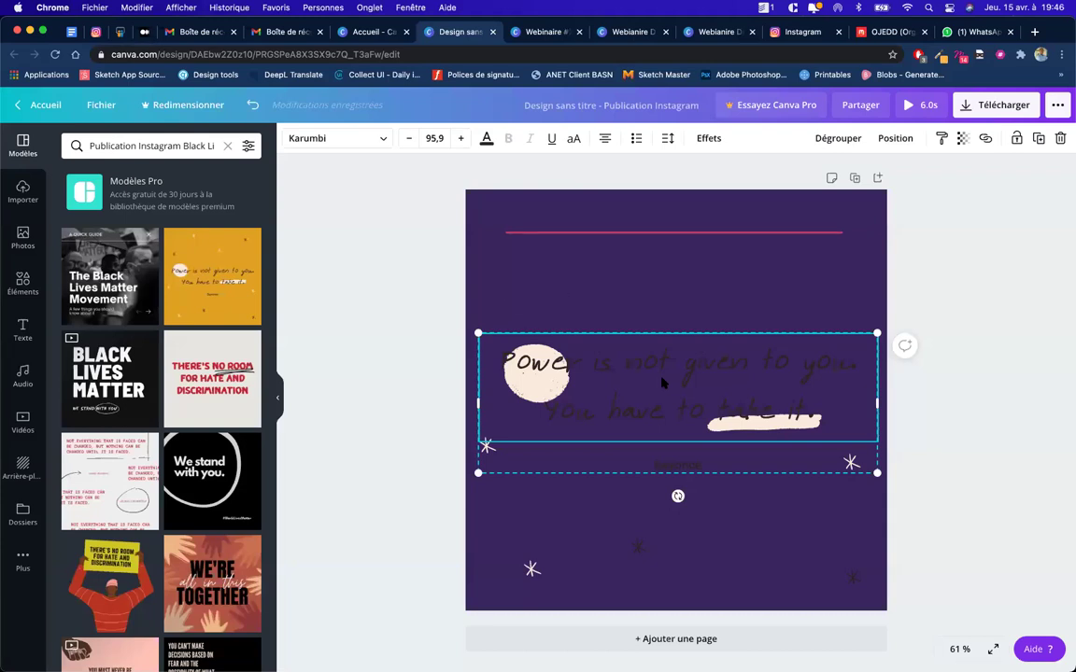
Step: Ungroup the quote block and select the 'Power is not given to you' text on its own
left_click(839, 140)
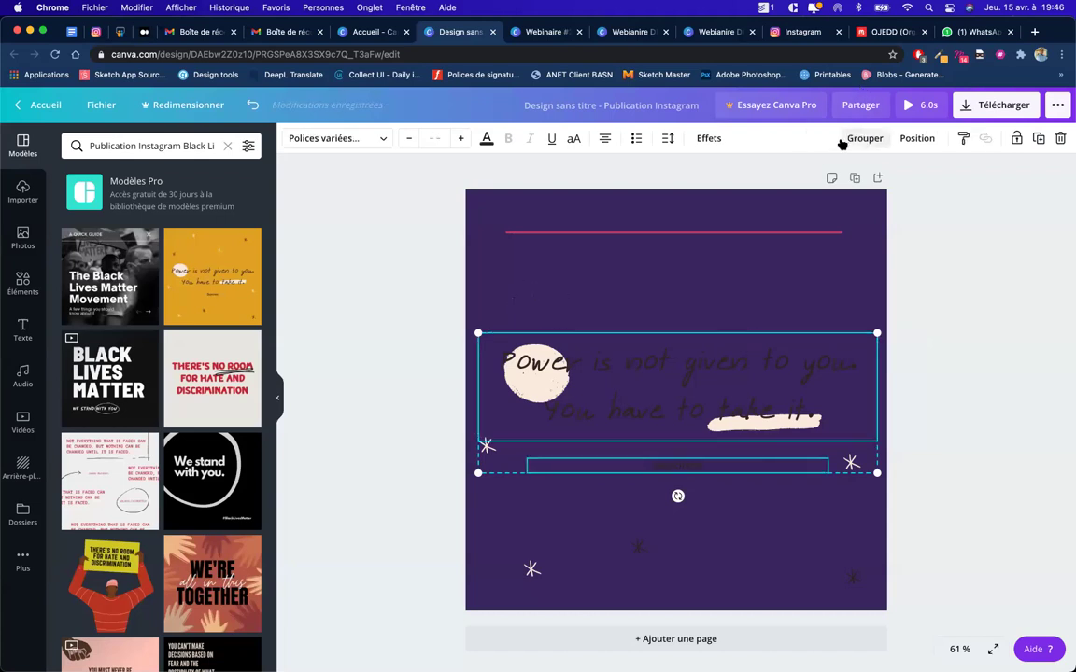
left_click(691, 291)
left_click(640, 387)
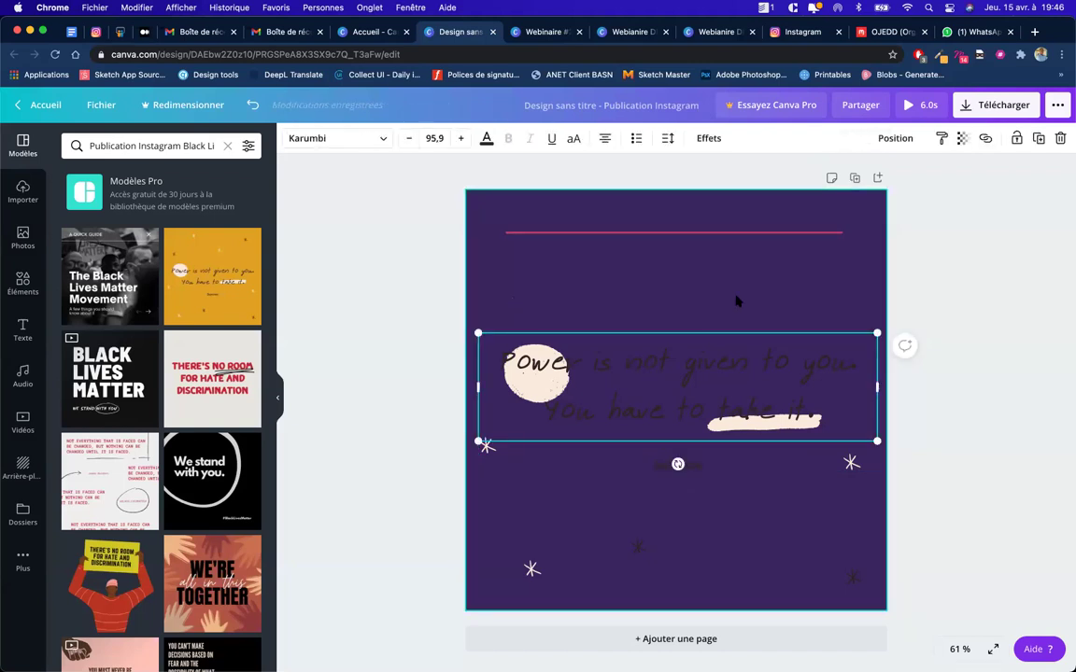
left_click(651, 469)
left_click(618, 353)
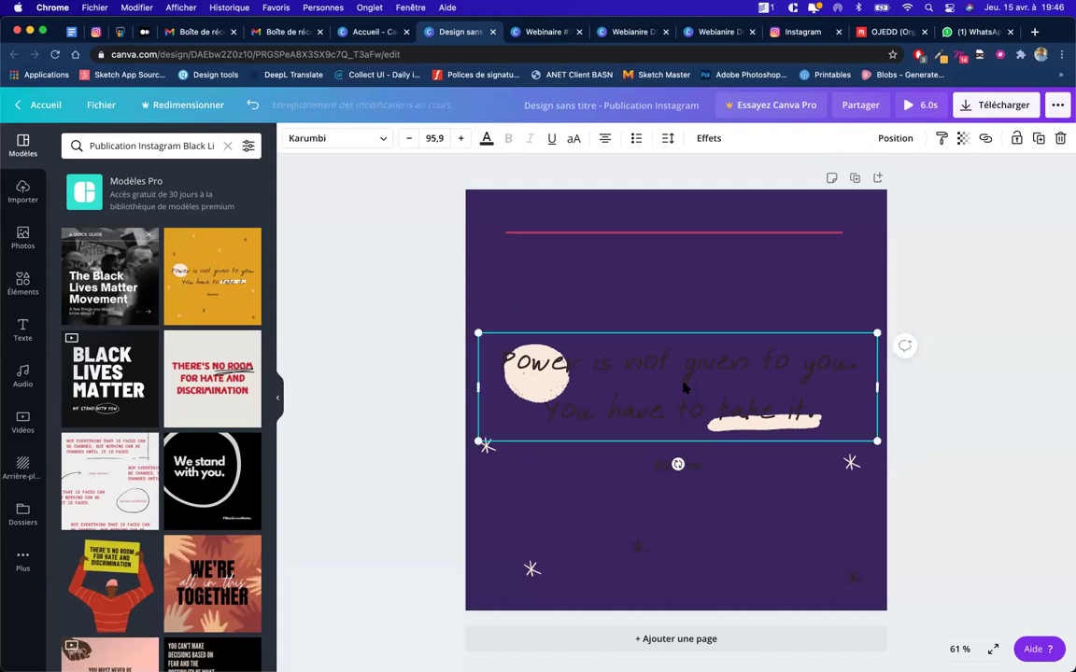
left_click(650, 467)
left_click(657, 400)
left_click(644, 464)
left_click(648, 403)
left_click(635, 464)
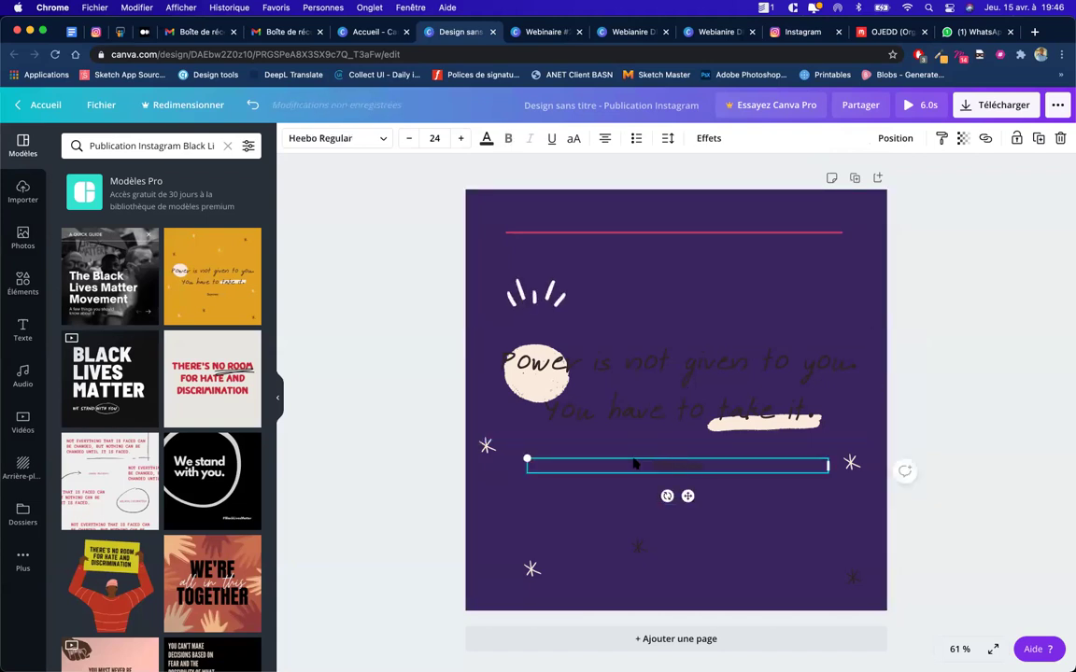
left_click(643, 378)
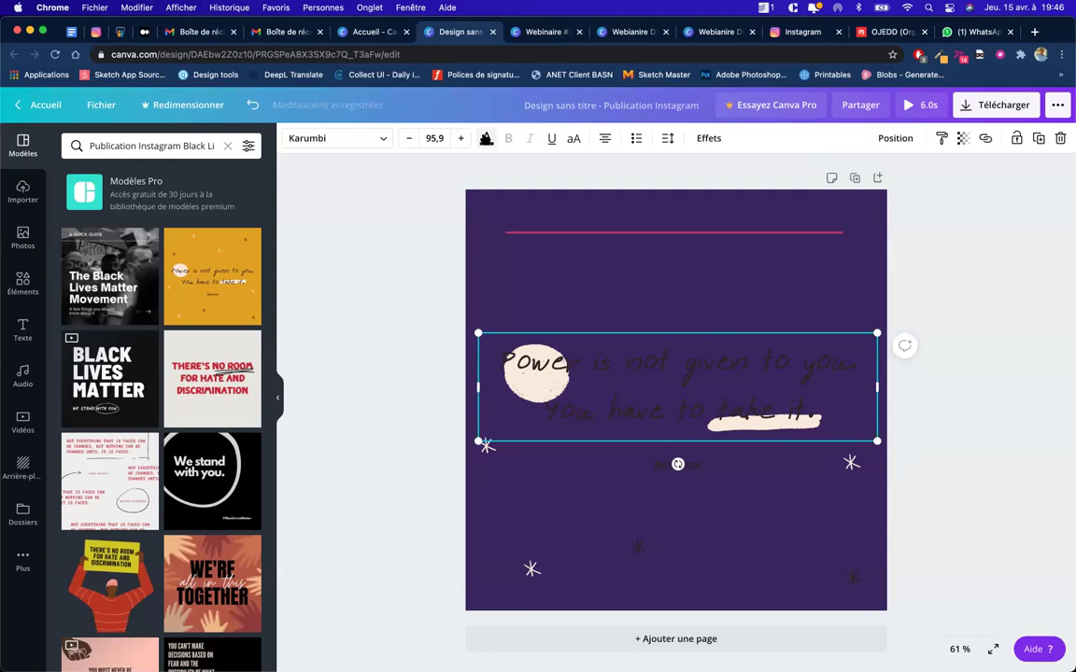
Step: Change the quote text colour to white
left_click(486, 138)
left_click(75, 203)
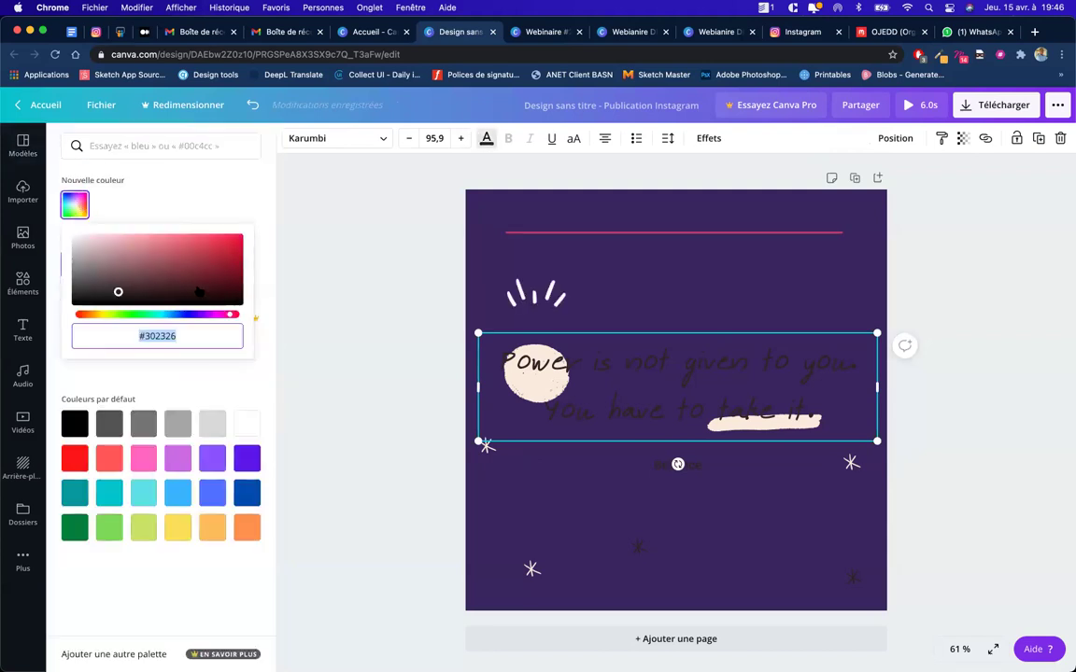
left_click(55, 188)
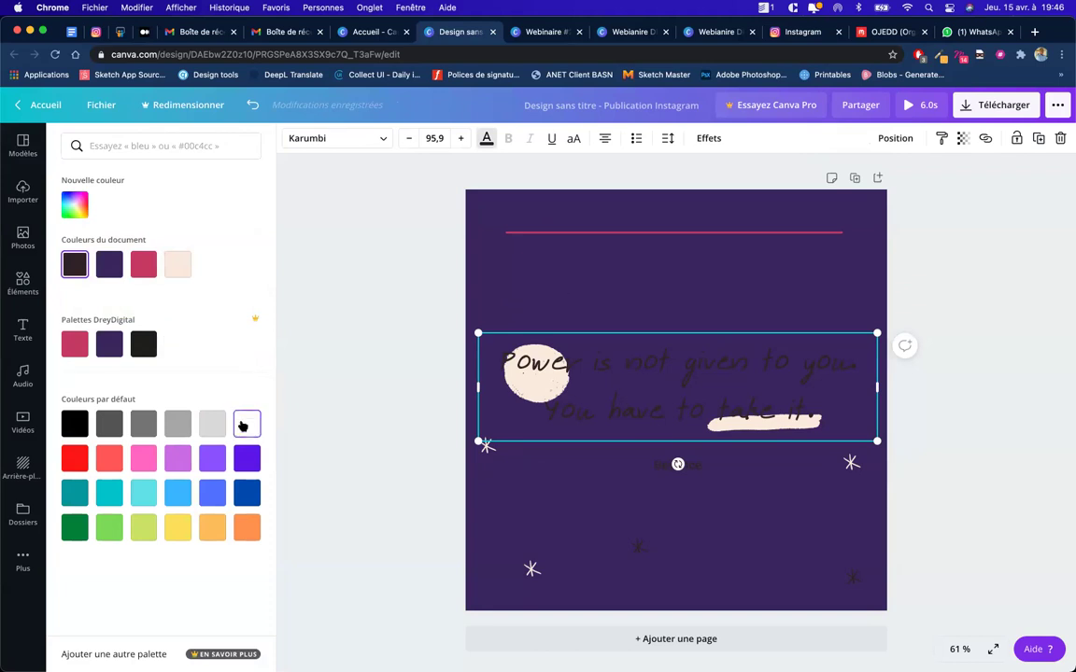
left_click(243, 426)
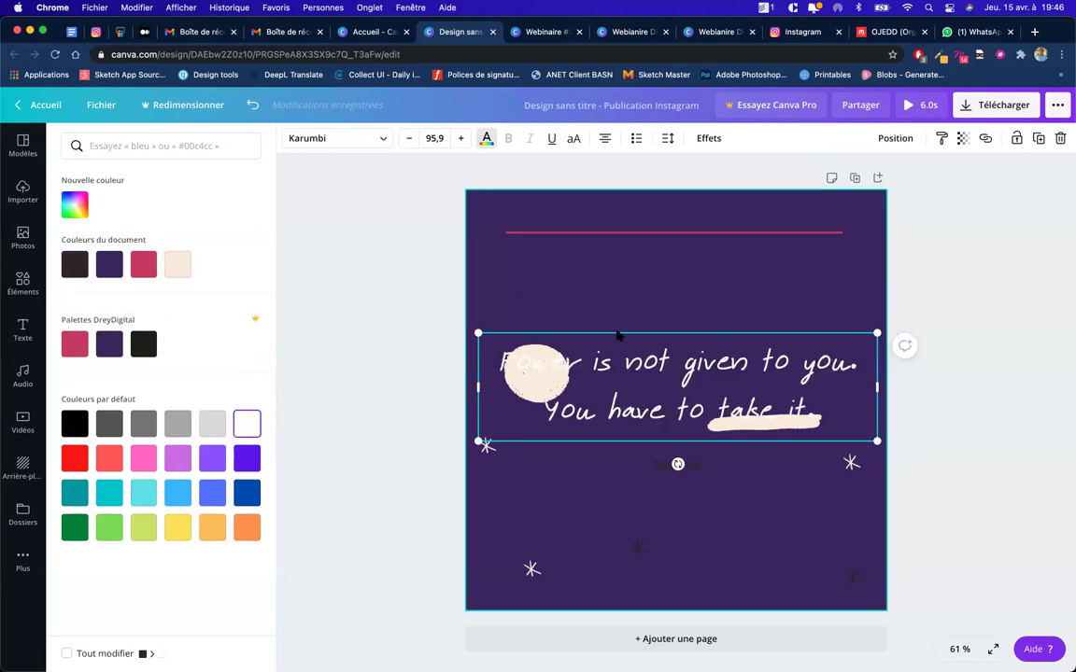
Step: Recolour the Beyonce credit with the brand pink-red palette swatch
left_click(657, 470)
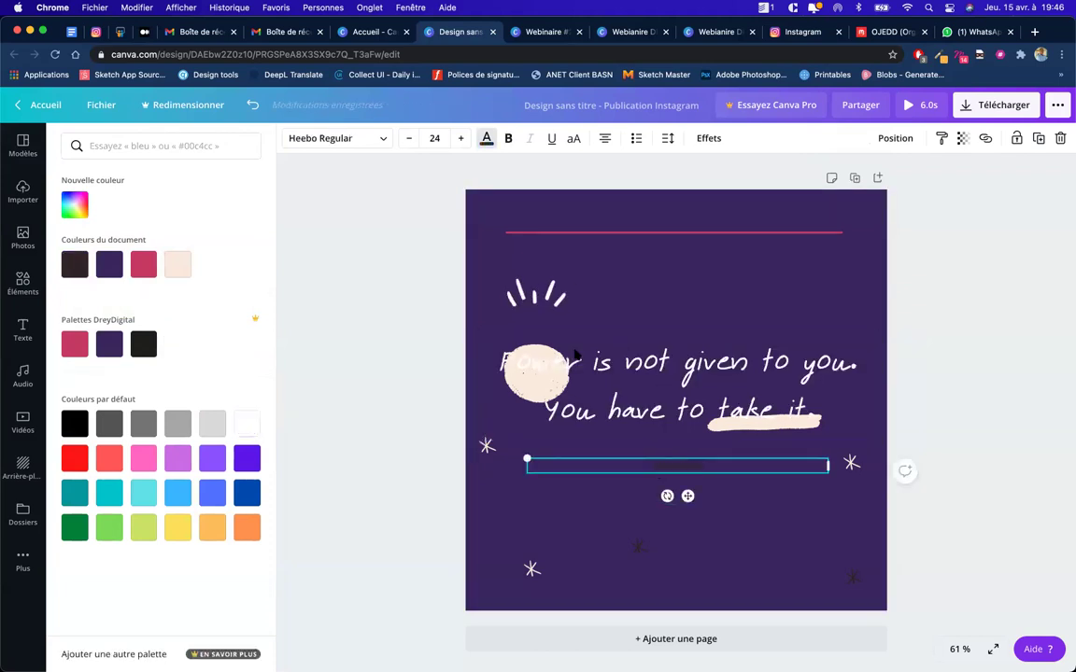
left_click(75, 343)
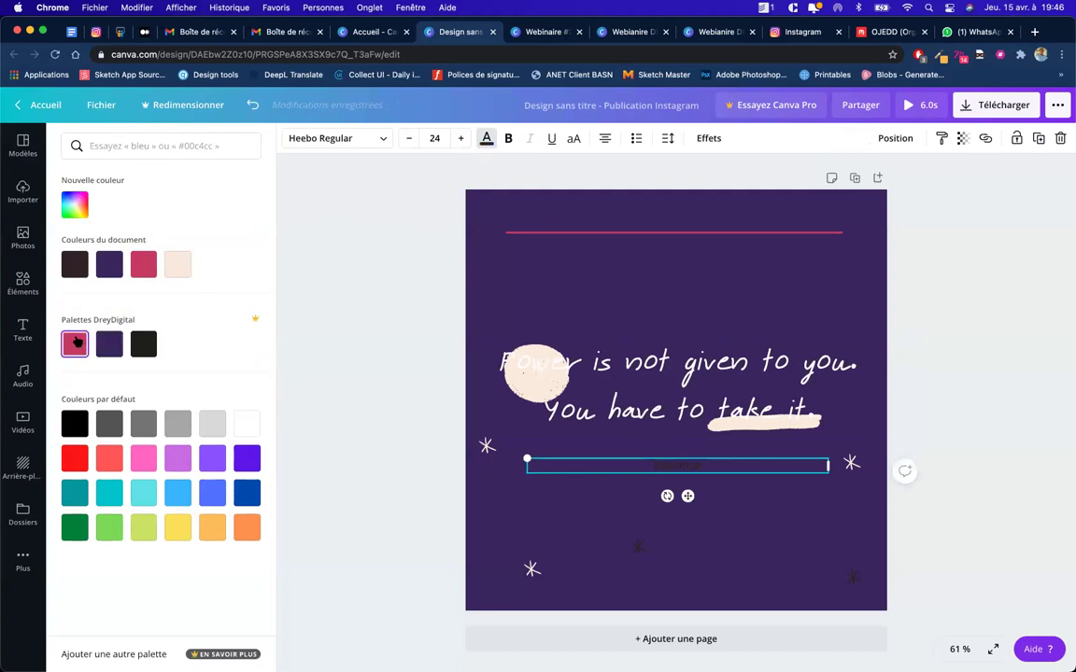
left_click(390, 380)
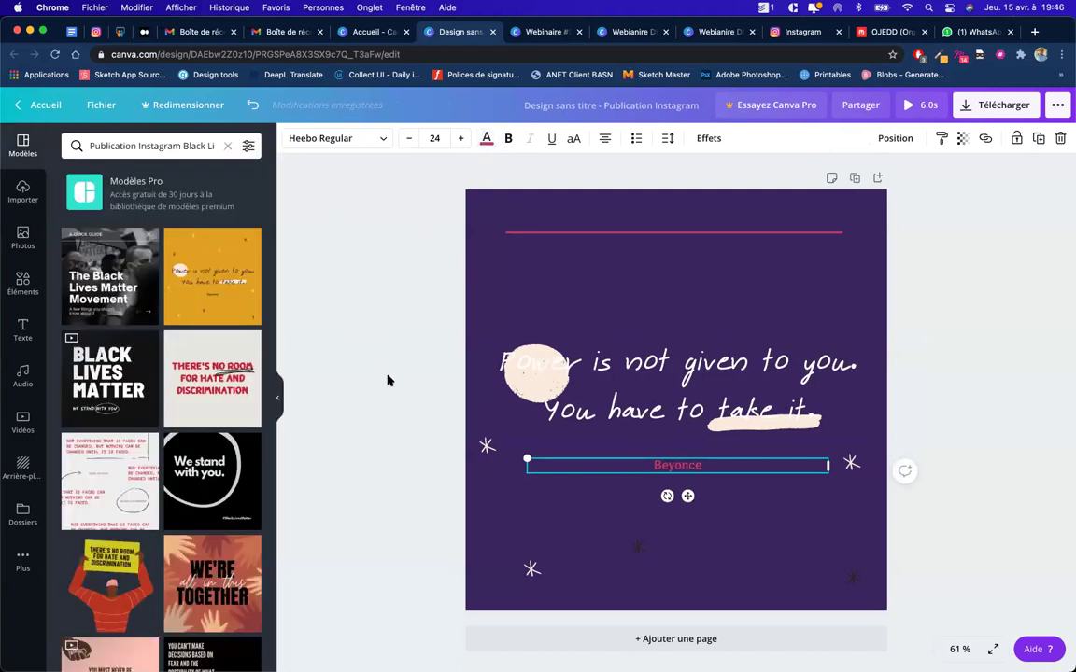
left_click(387, 377)
left_click(710, 461)
left_click(667, 396)
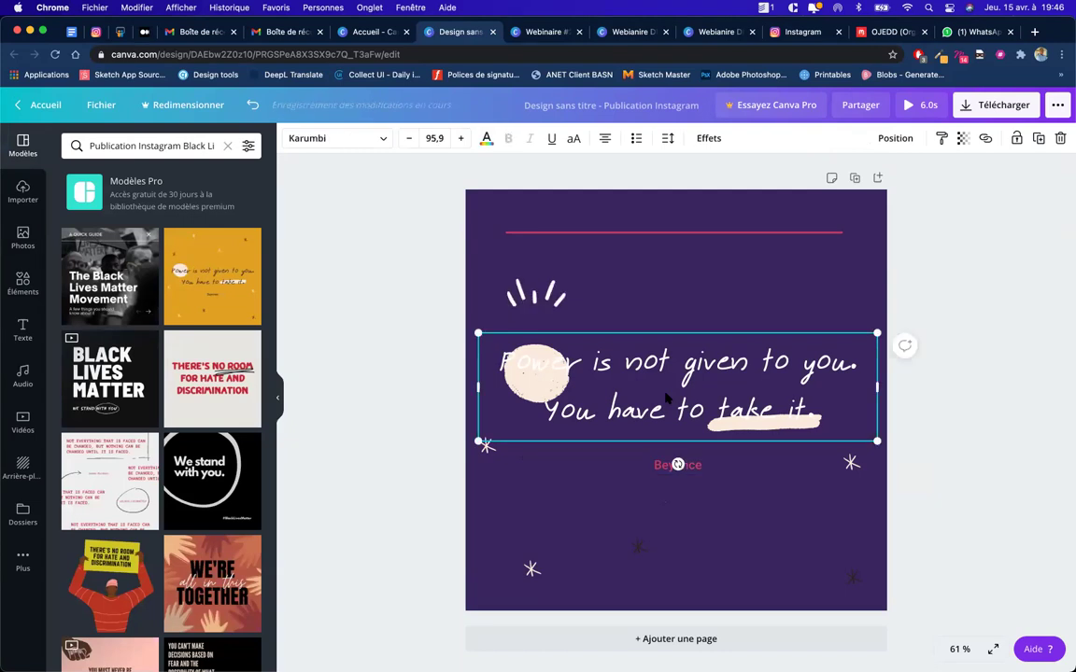
Step: Raise the white quote slightly and pull the Beyonce credit up just beneath it
left_click_drag(667, 396, 668, 370)
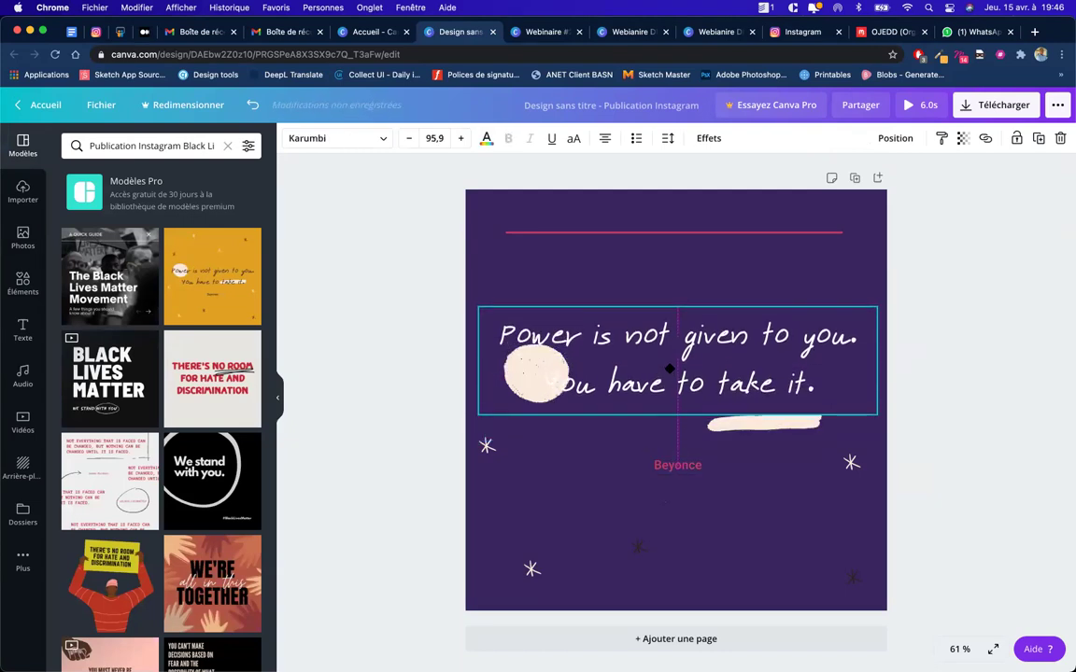
left_click_drag(672, 467, 674, 448)
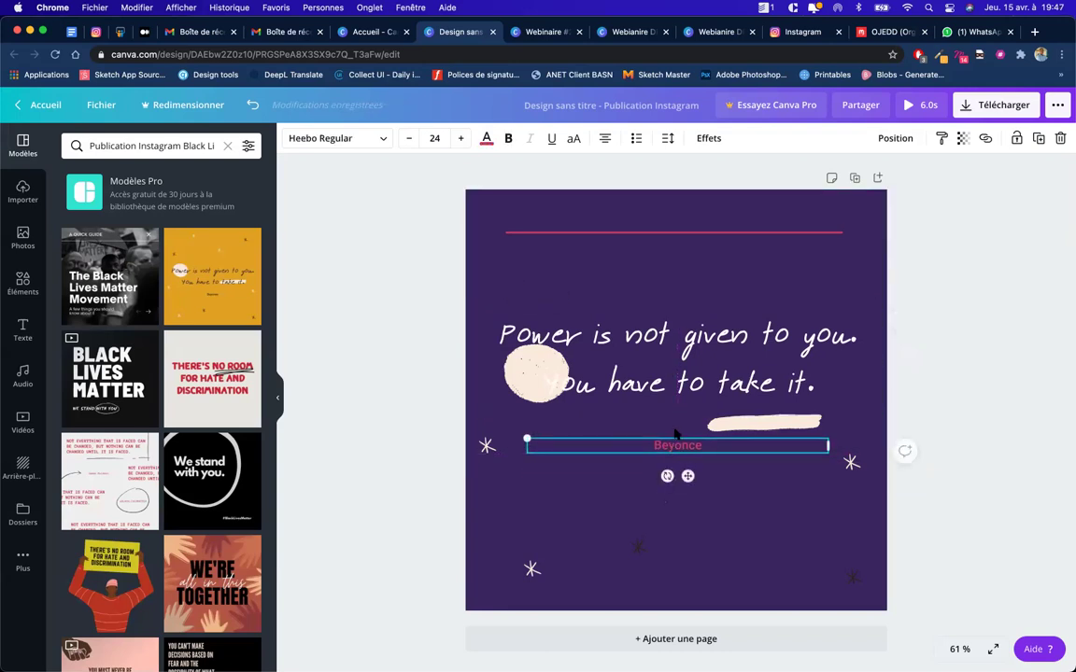
left_click(691, 362)
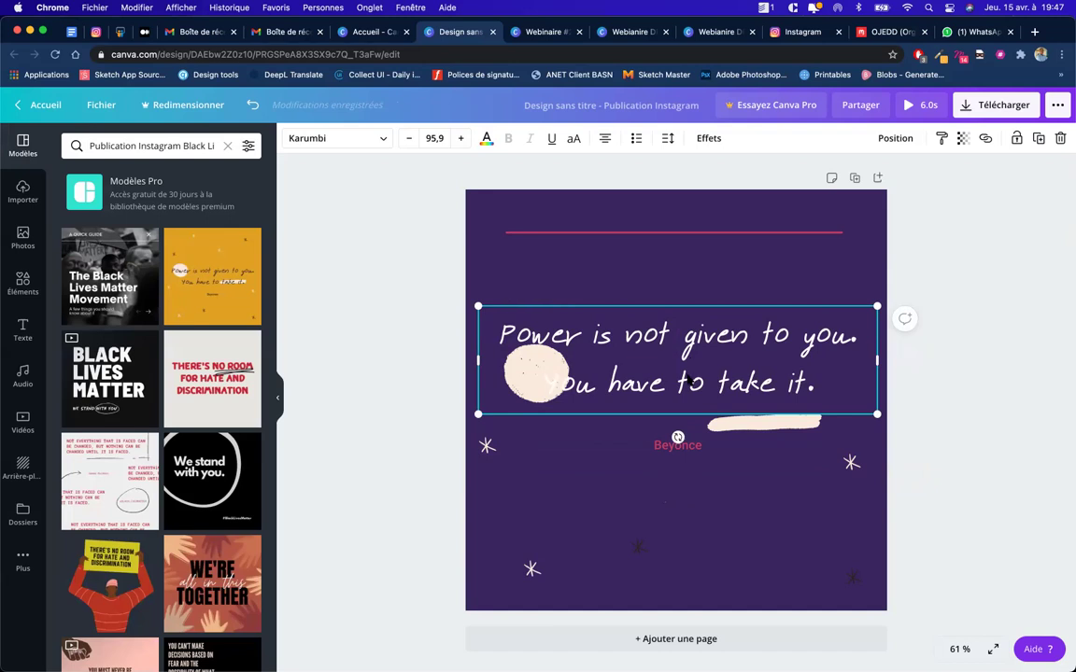
Step: Group the quote with the Beyonce credit and try moving them together
left_click(699, 447, "shift")
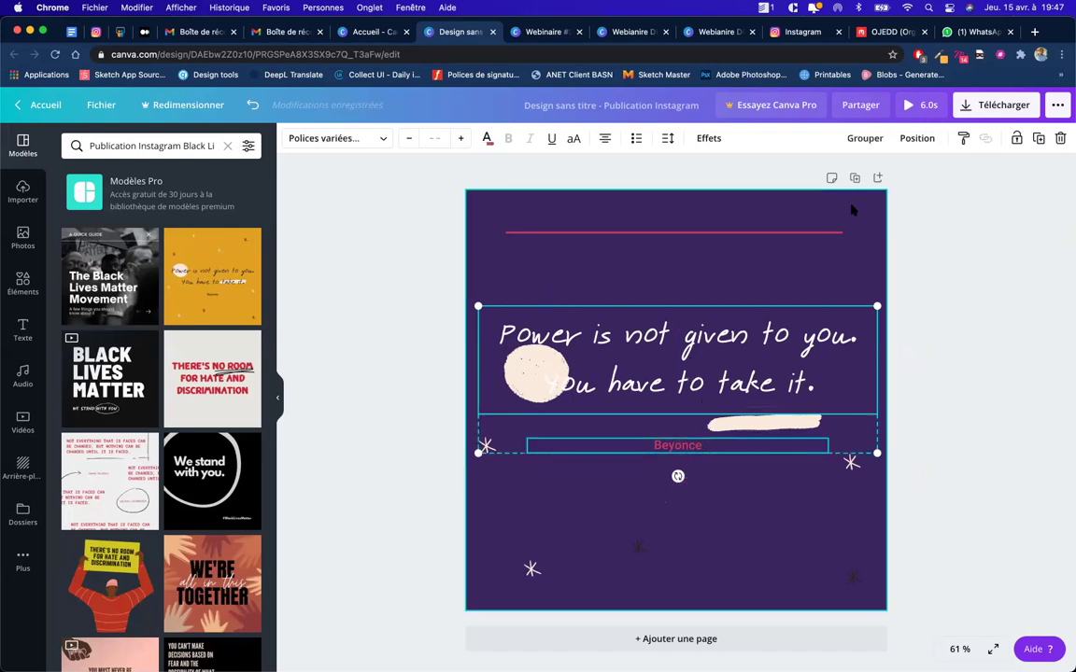
left_click(867, 138)
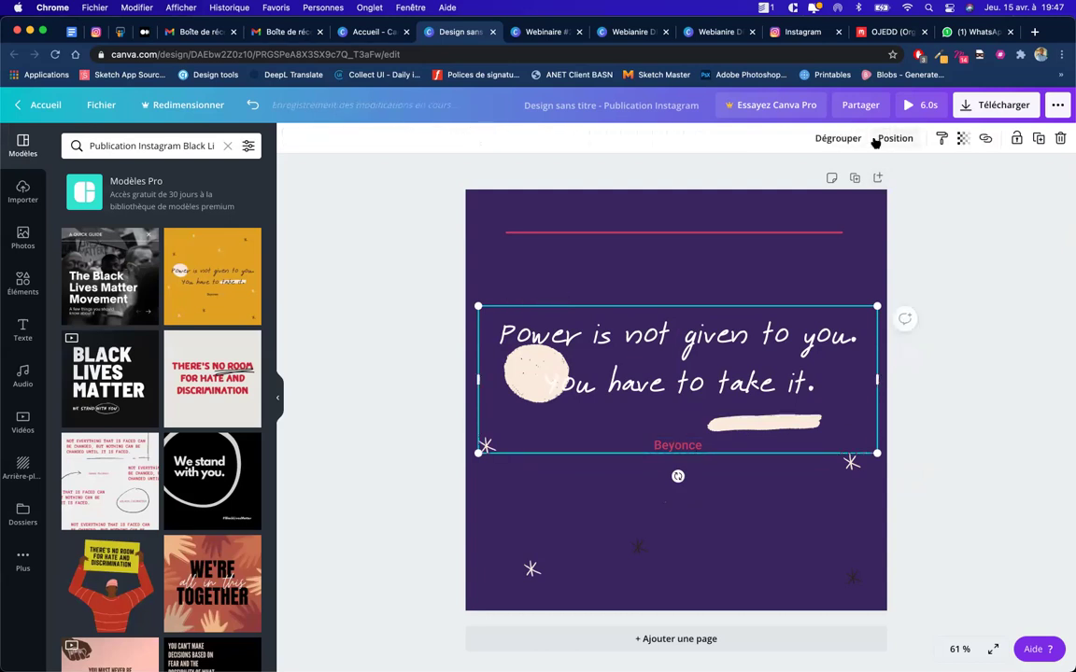
left_click(759, 233)
left_click(677, 408)
mouse_move(677, 408)
left_mouse_down()
mouse_move(684, 359)
mouse_move(679, 381)
left_mouse_up()
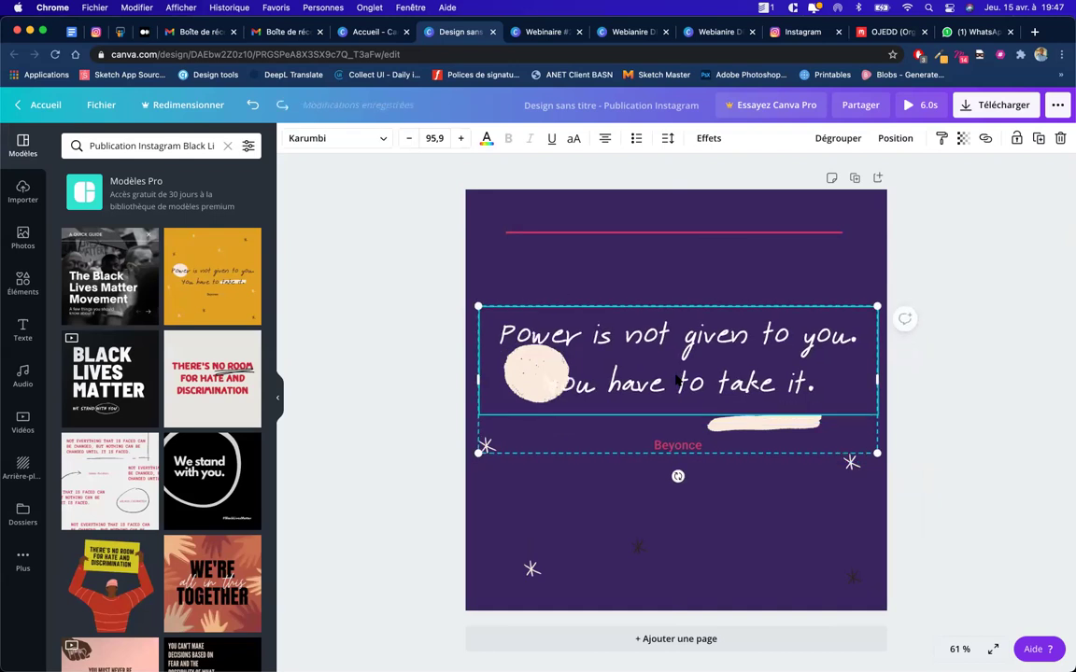
Step: Ungroup the quote and credit, then switch to the Webinaire #2 'Les Tips' page
left_click(691, 288)
left_click(687, 353)
left_click(838, 138)
left_click(736, 280)
left_click(672, 369)
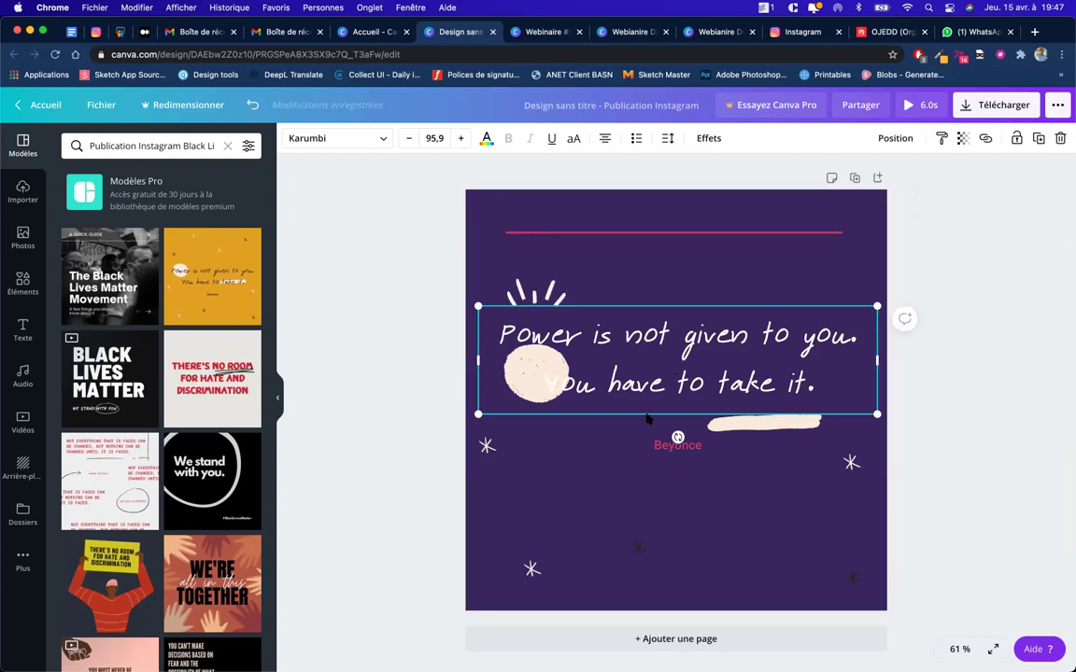
left_click(530, 30)
scroll(654, 445, "down", 2)
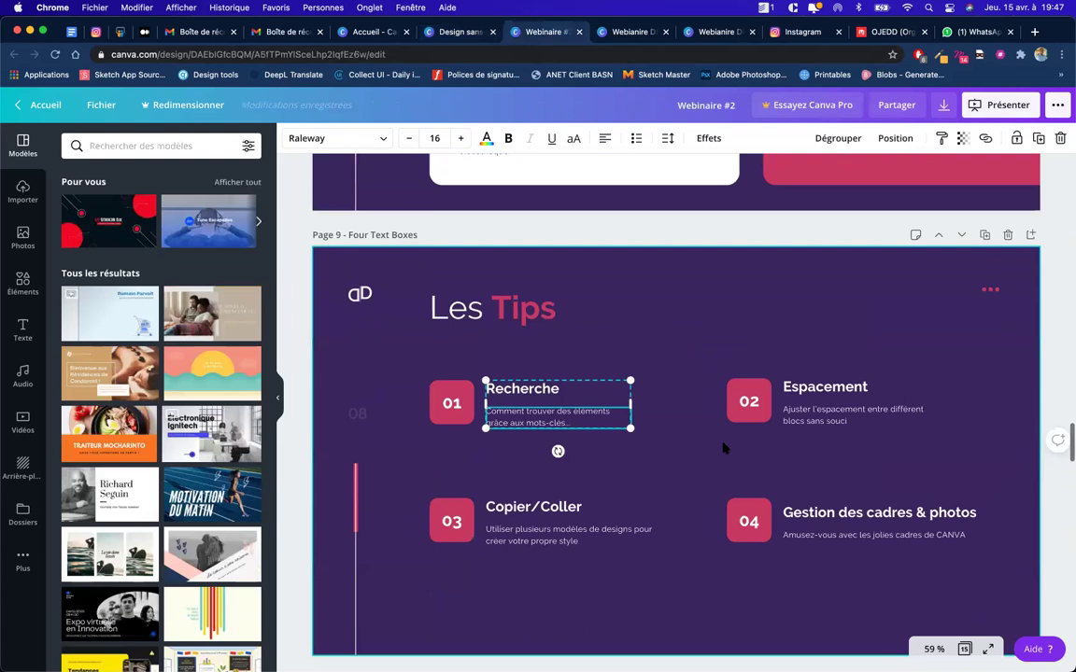
Step: Deselect the search text box and switch back to the untitled Instagram quote post
left_click(723, 446)
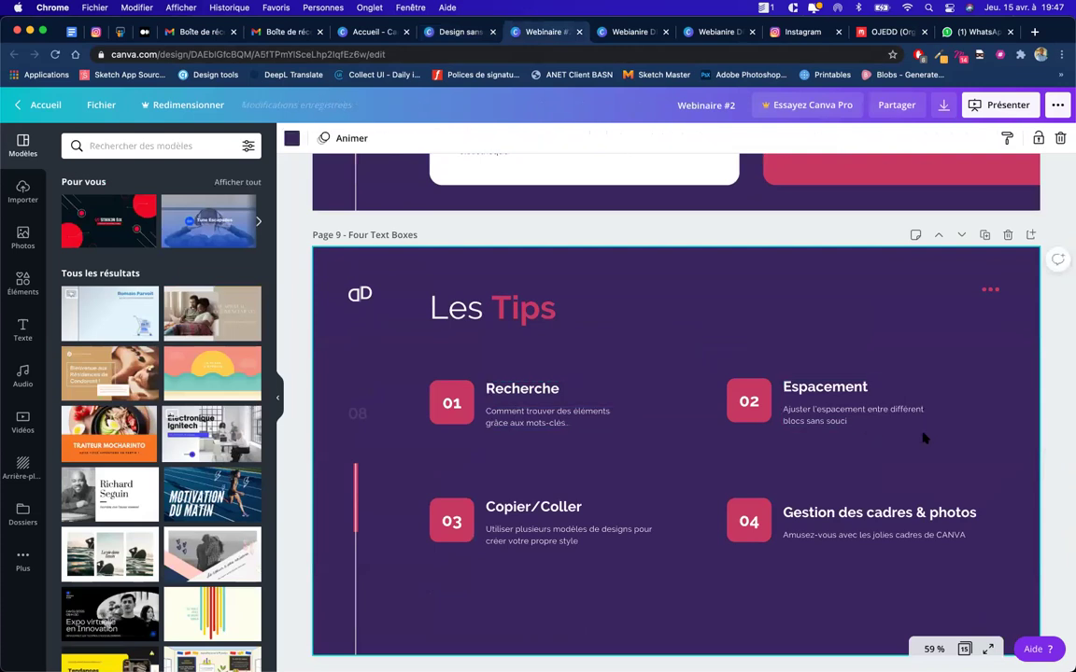
left_click(451, 35)
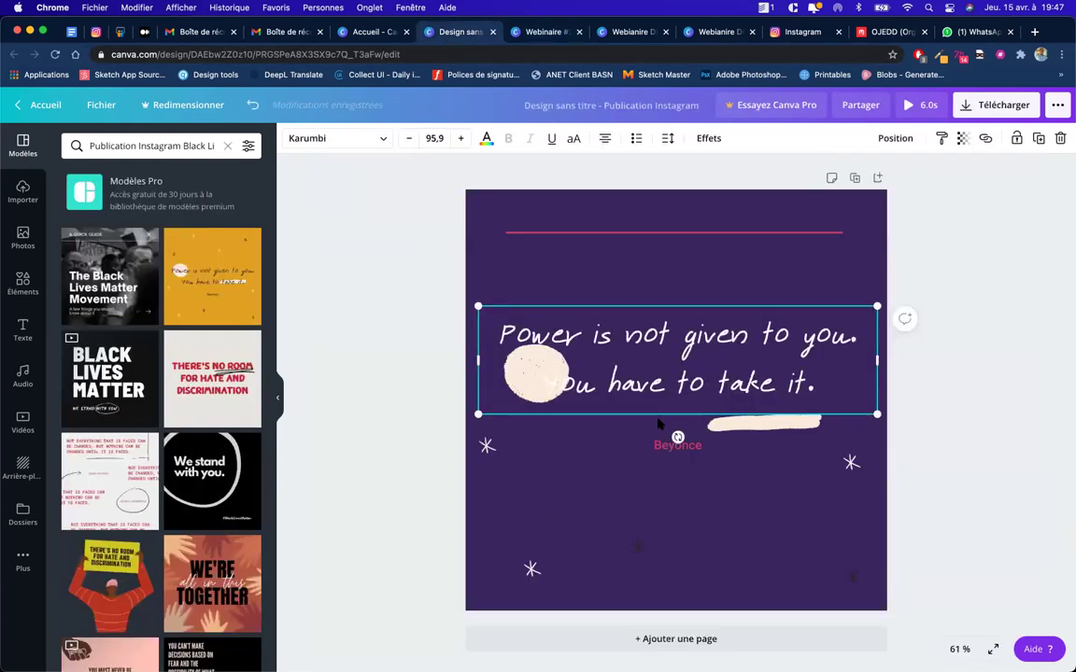
Step: Narrow the Beyonce credit box to fit the name, shift it left, and select it with the quote
left_click(660, 447)
left_click_drag(825, 446, 662, 446)
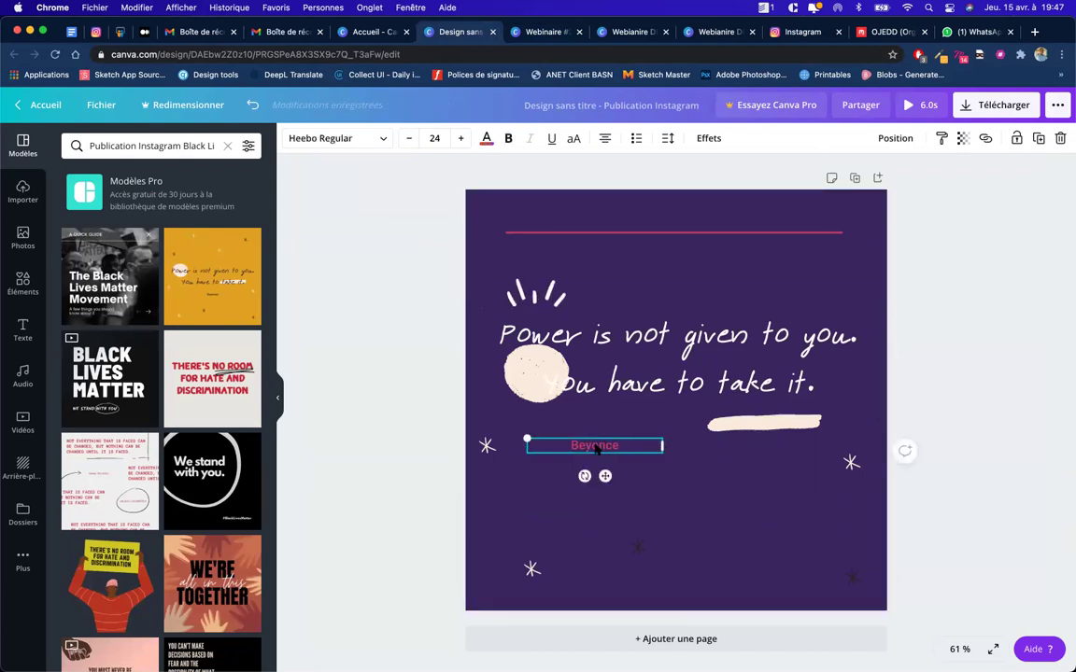
left_click_drag(591, 447, 571, 447)
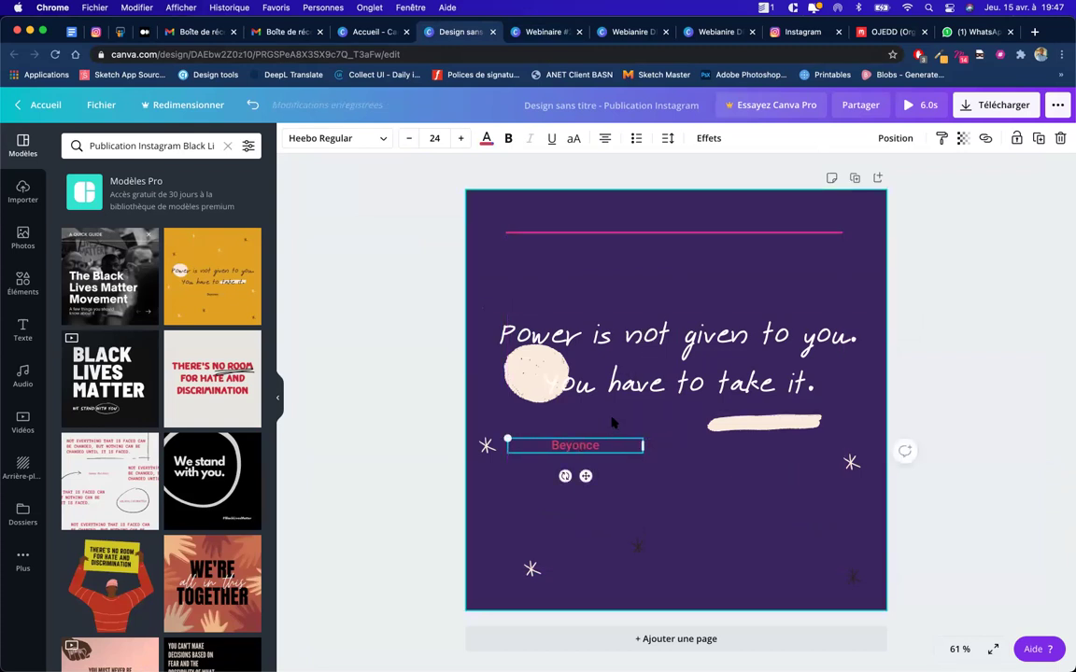
left_click(680, 349)
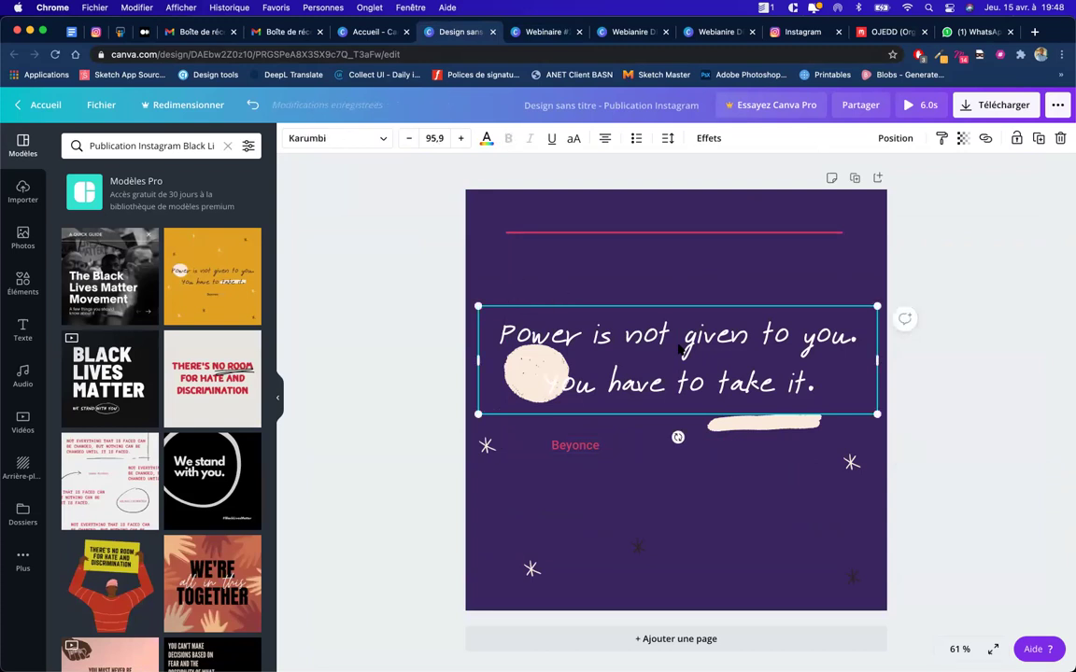
left_click(582, 447, "shift")
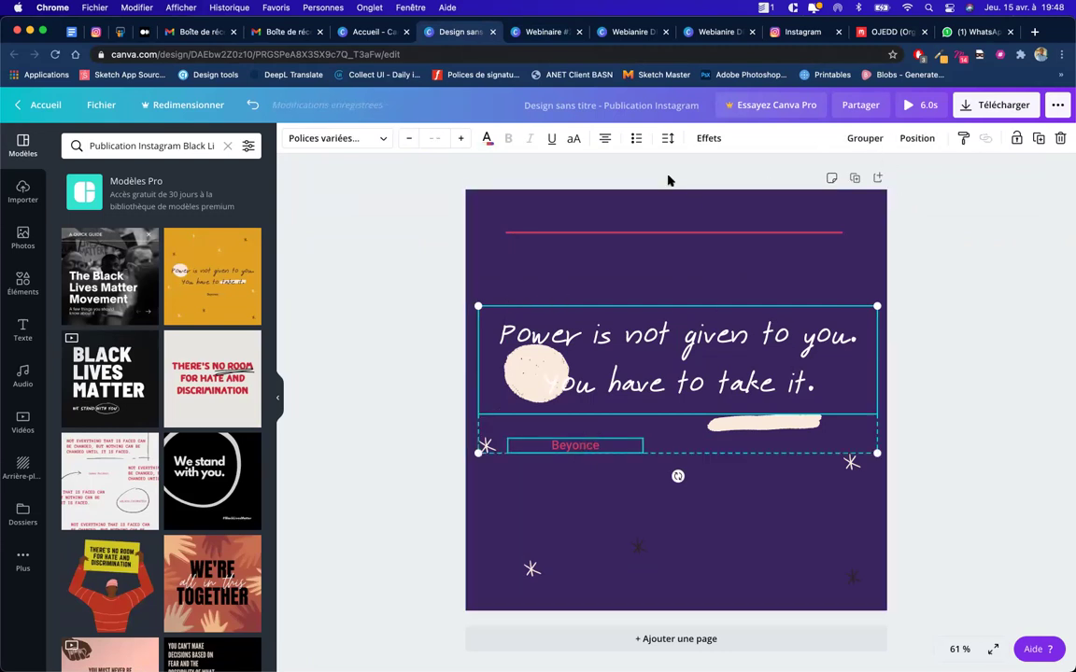
Step: Cycle the quote and credit through left, right and centre alignment, ending centred
left_click(605, 142)
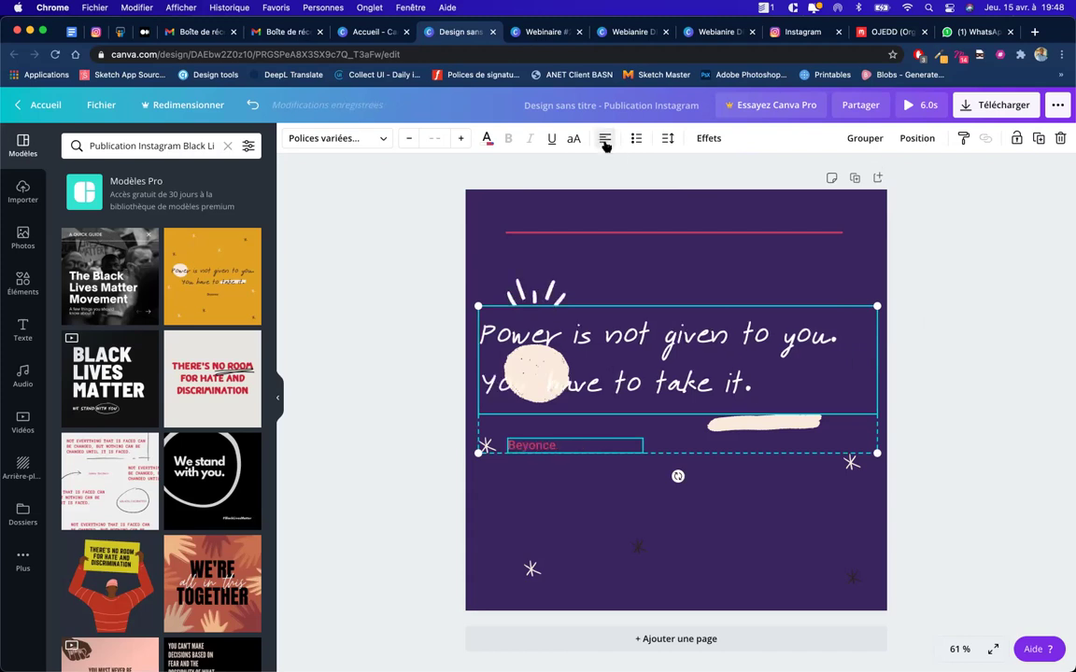
left_click(605, 140)
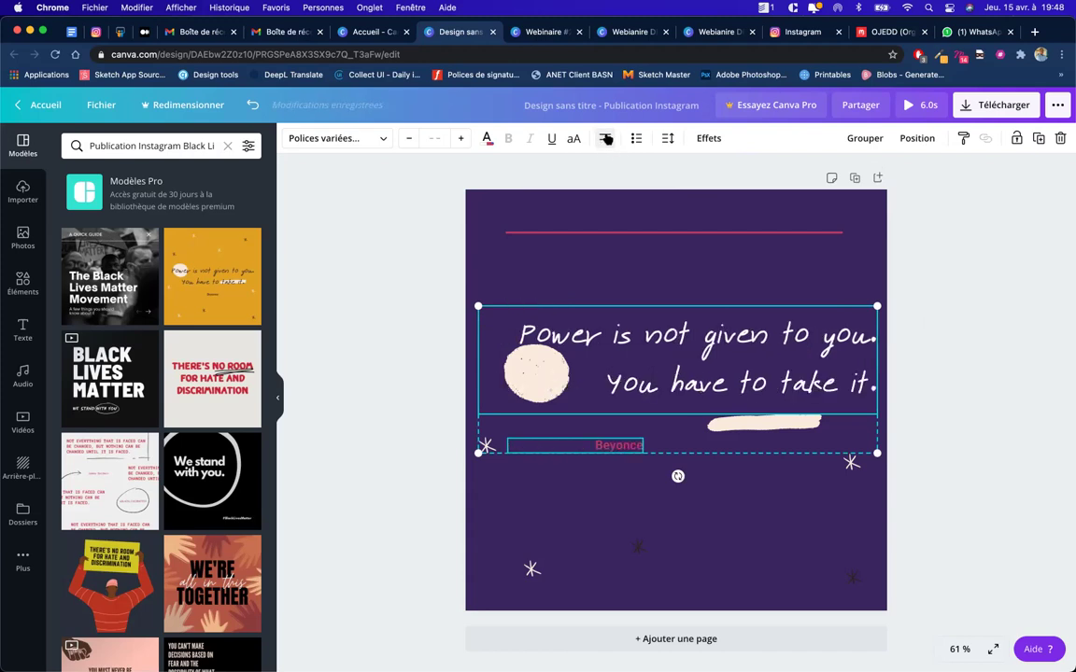
left_click(605, 140)
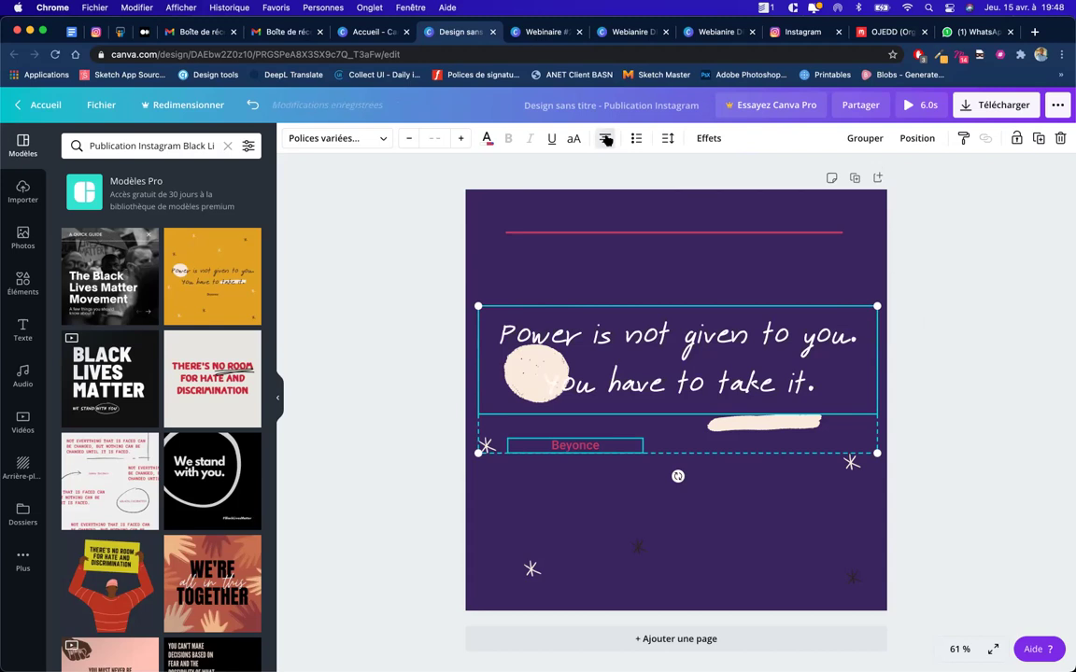
left_click(606, 140)
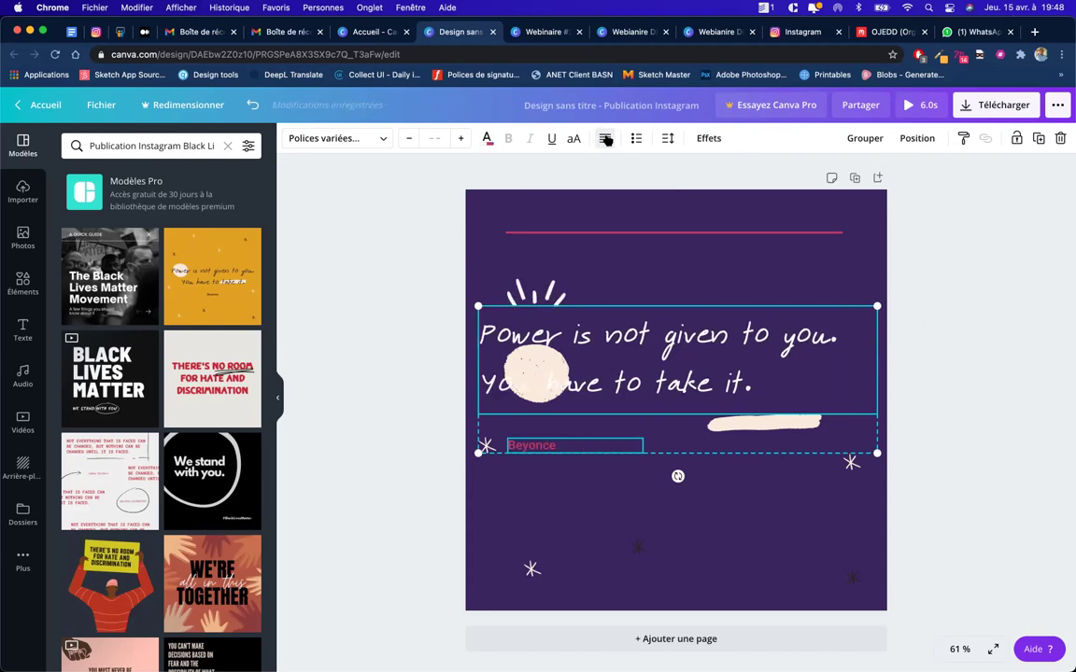
left_click(604, 140)
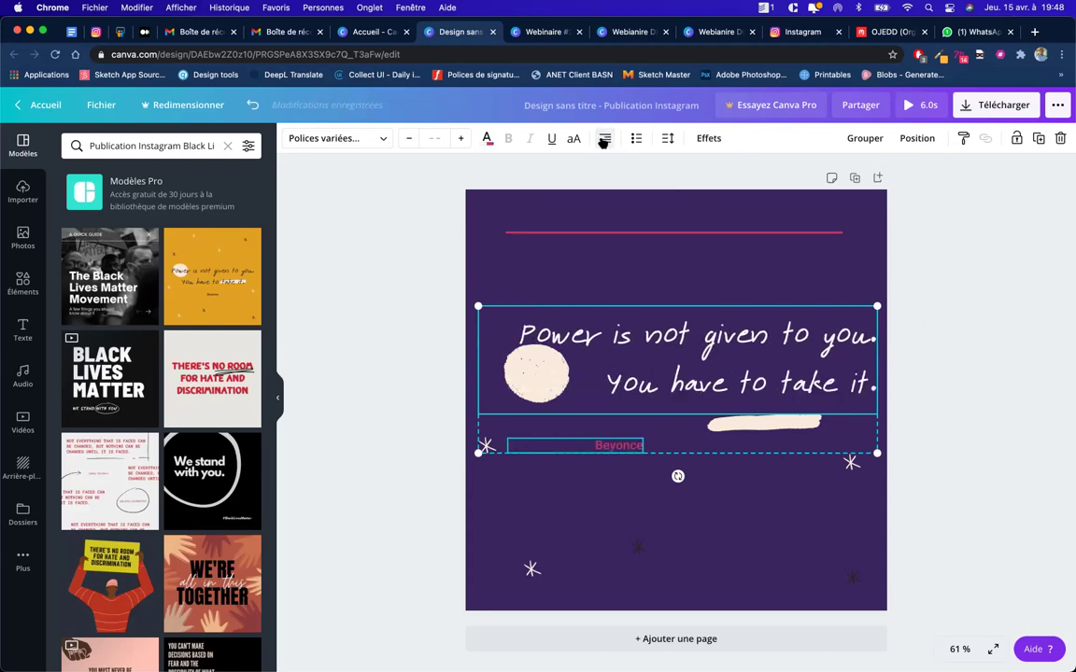
left_click(605, 140)
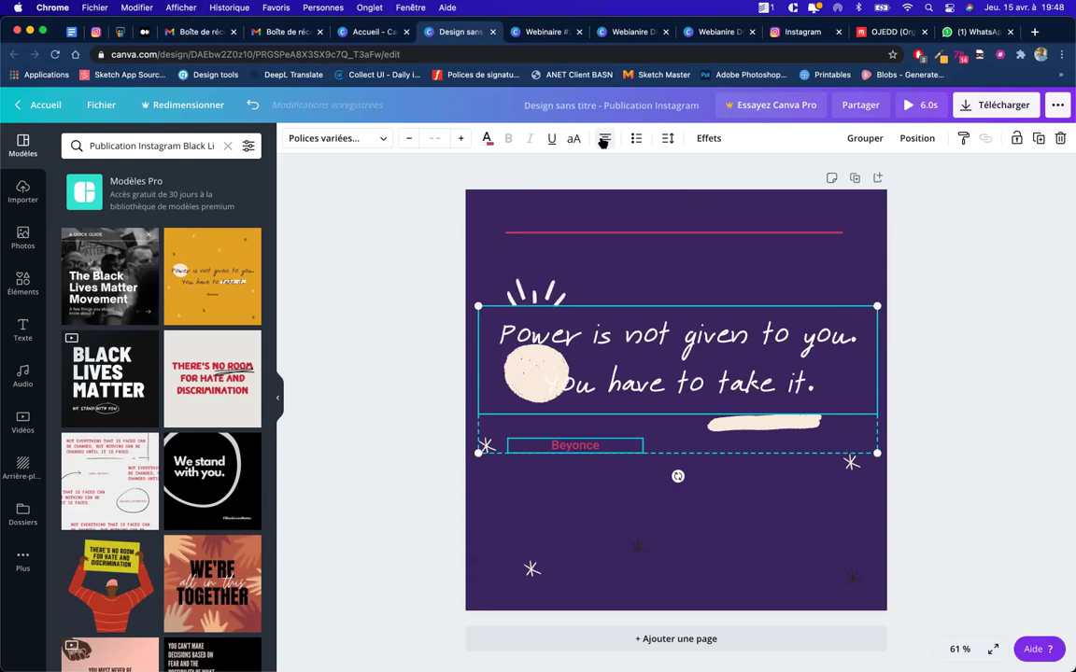
Step: Left-align the quote text and the Beyonce credit separately
left_click(631, 273)
left_click(673, 359)
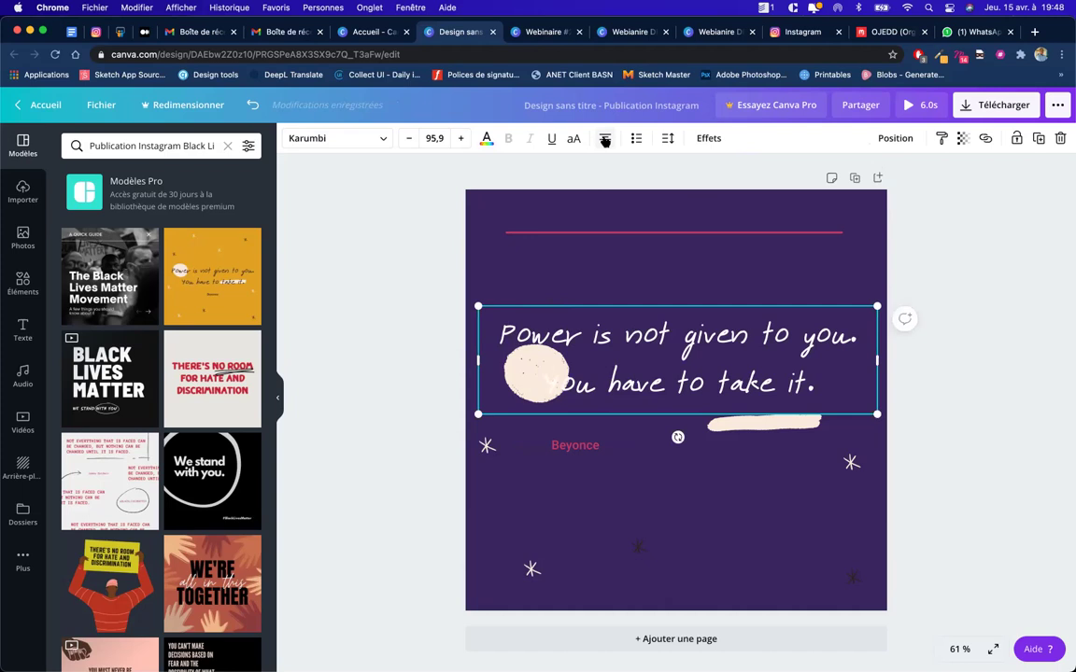
left_click(605, 140)
left_click(575, 446)
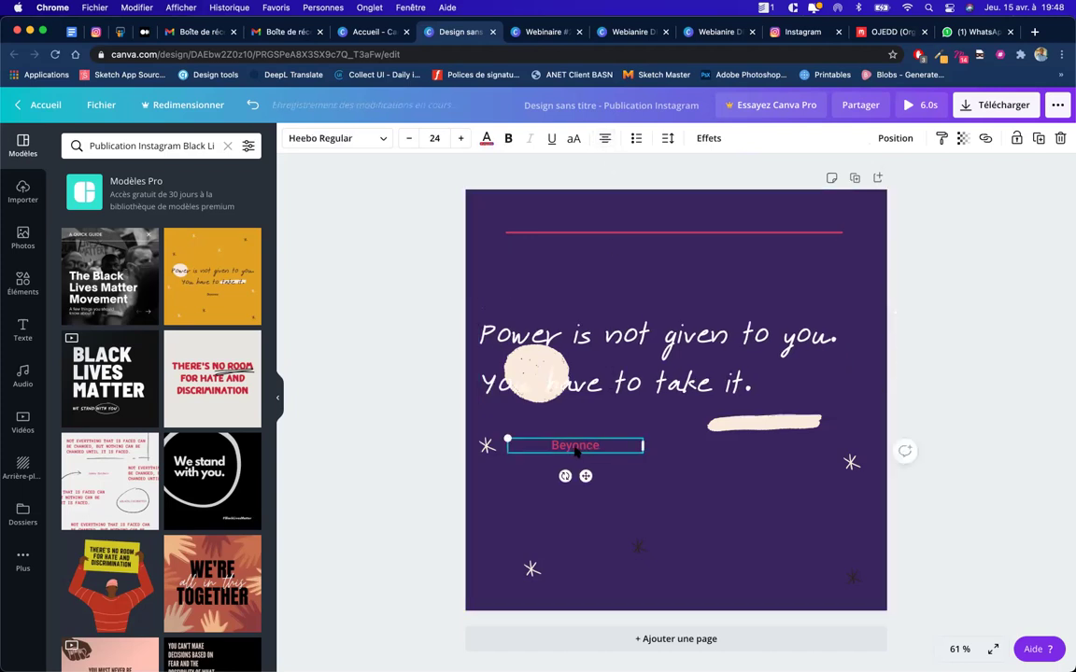
left_click(606, 140)
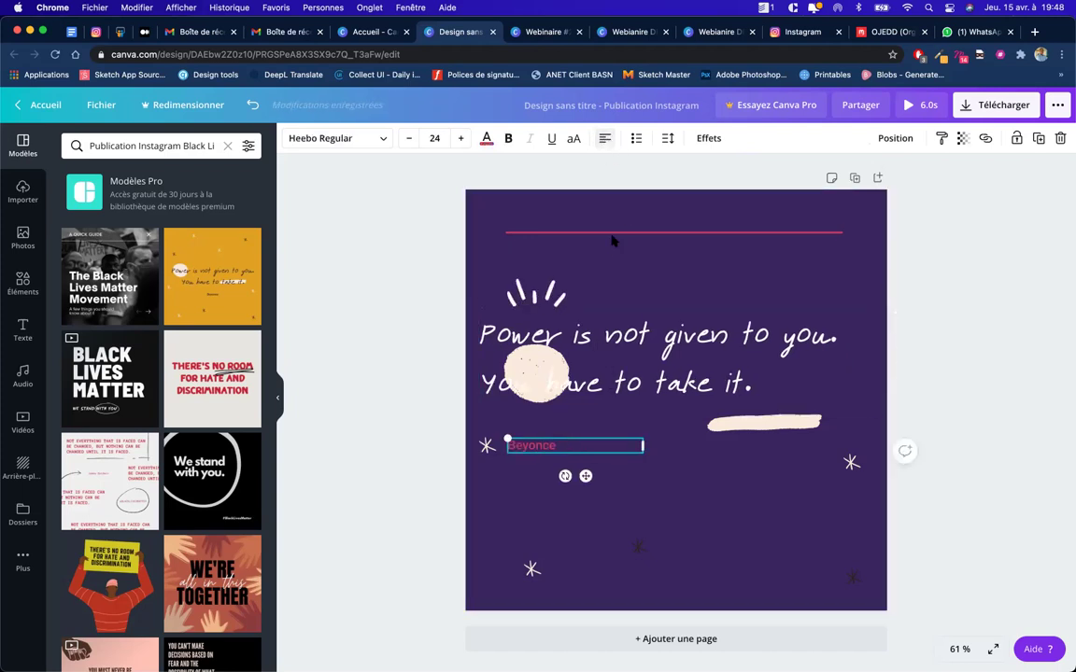
left_click(576, 327)
left_click(598, 452)
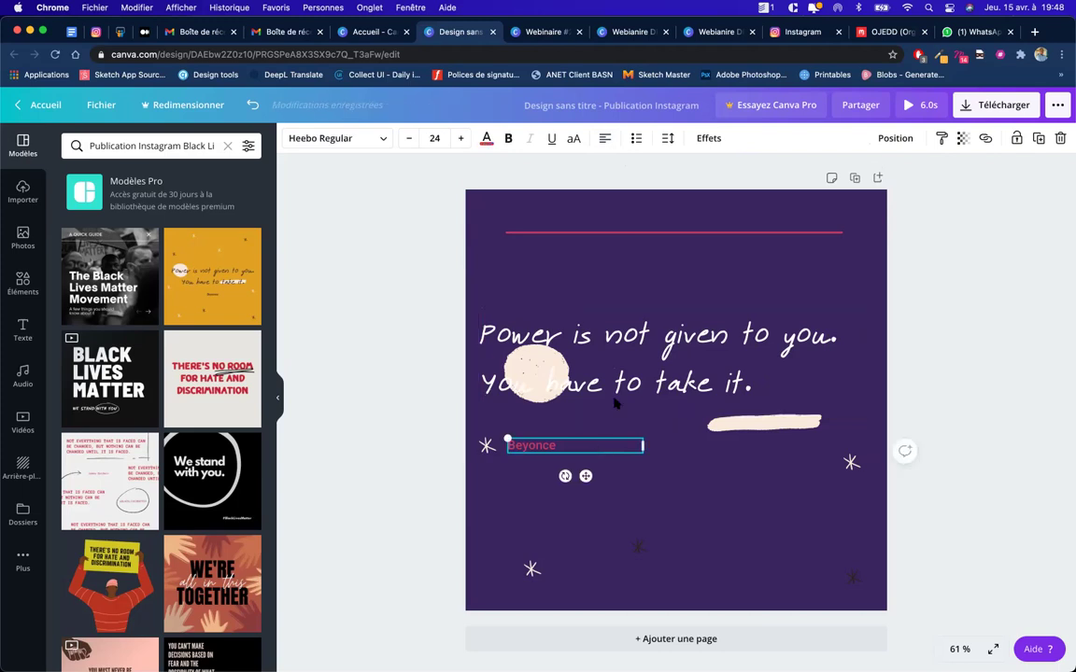
left_click(632, 349)
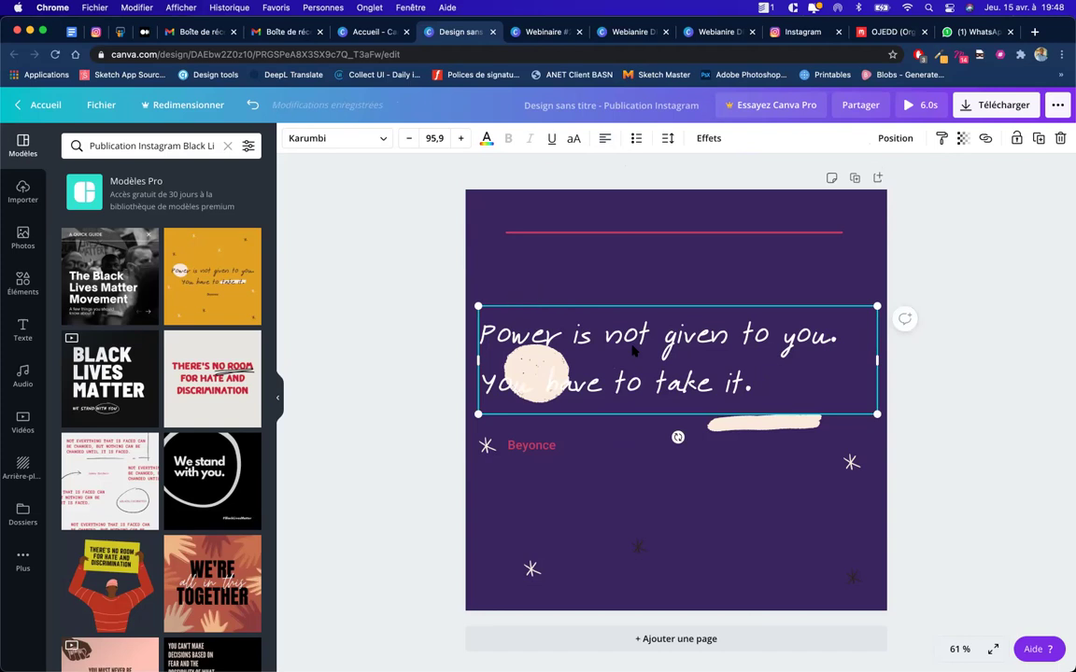
Step: Re-centre the quote text using the Cmd+Shift alignment shortcuts
key("super+shift+c")
key("super+shift+r")
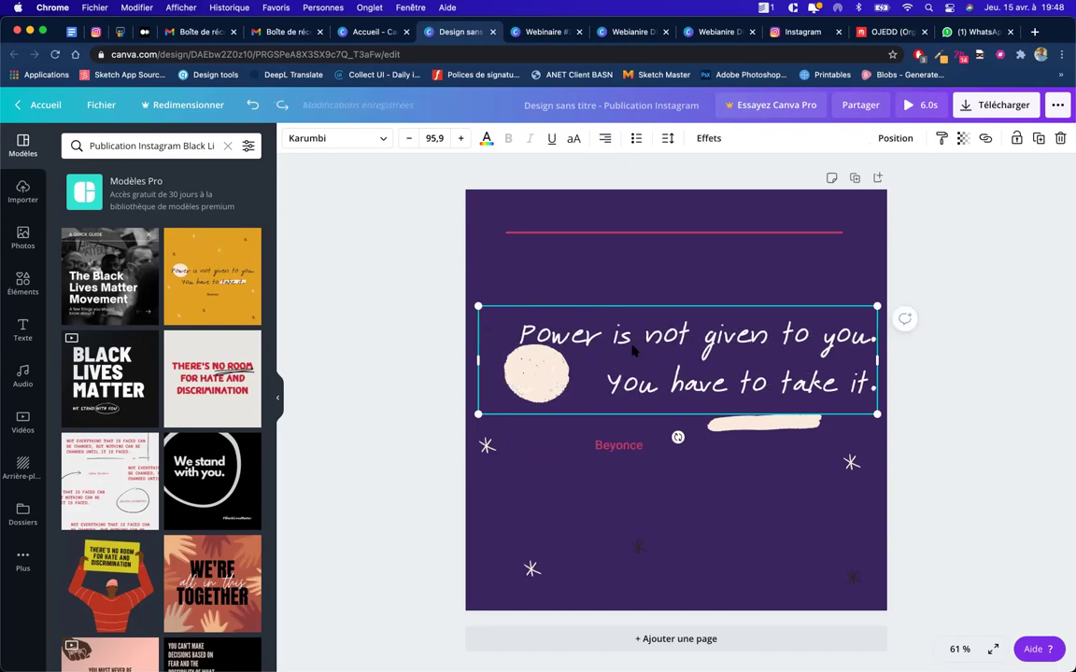
key("super+shift+l")
key("super+shift+c")
left_click(632, 350)
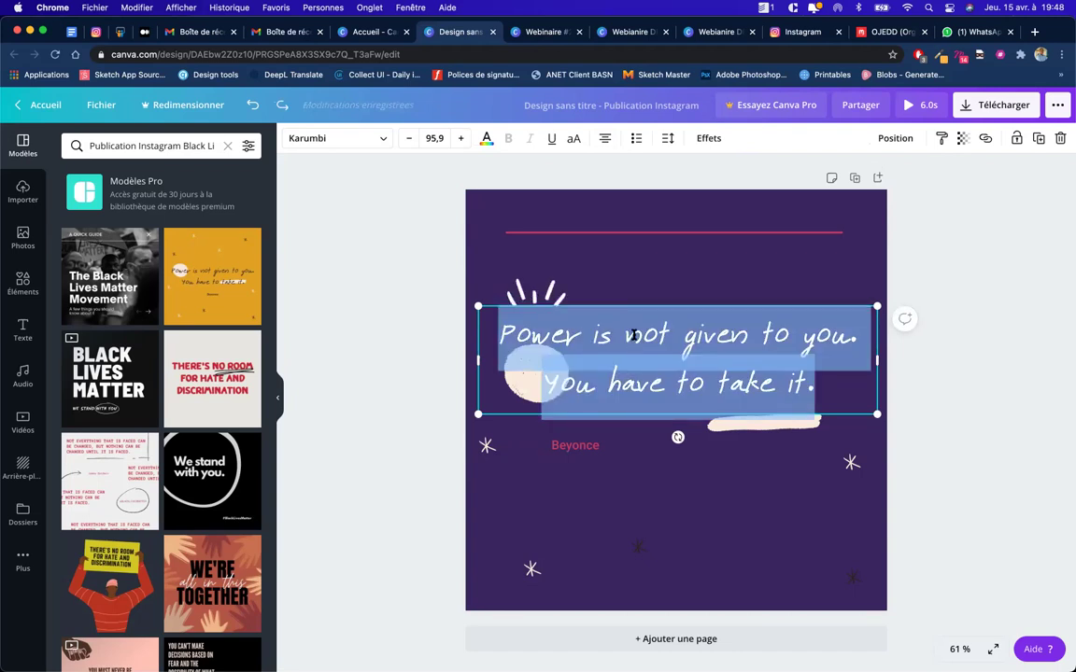
left_click(648, 281)
left_click(615, 408)
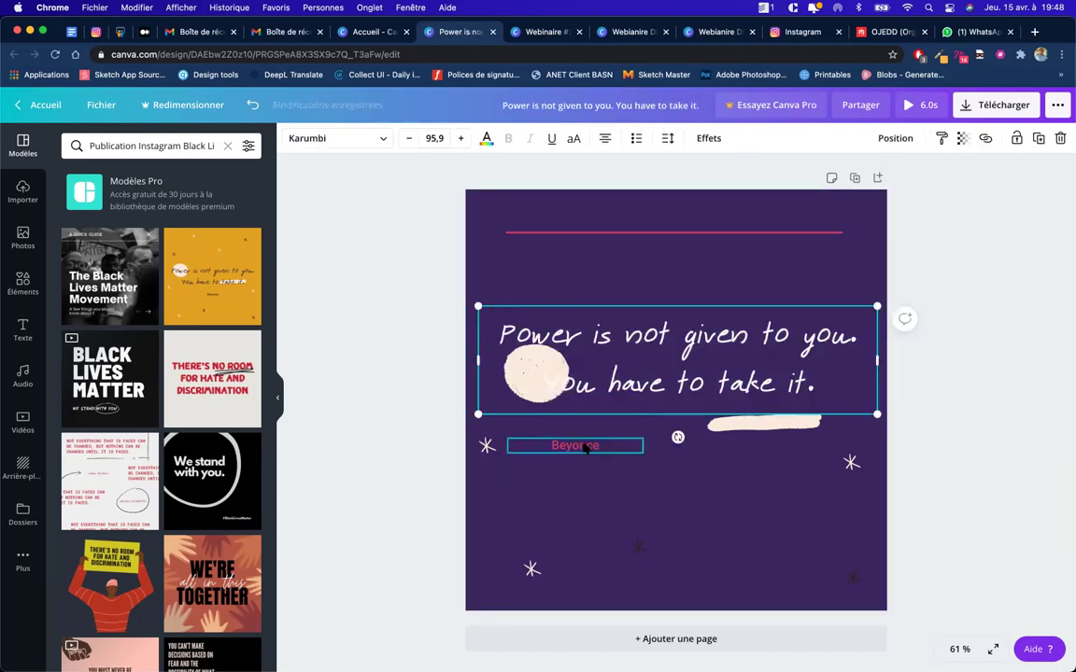
left_click(588, 447)
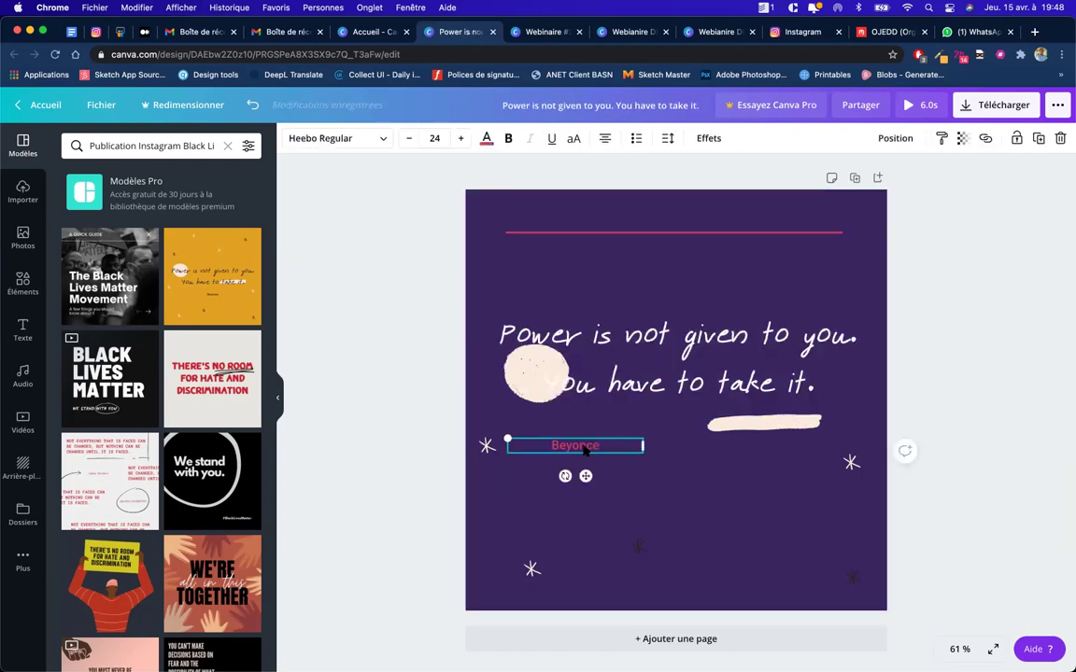
Step: Centre the Beyonce credit on the page and move the cream brush stroke lower, below it
left_click_drag(588, 447, 686, 450)
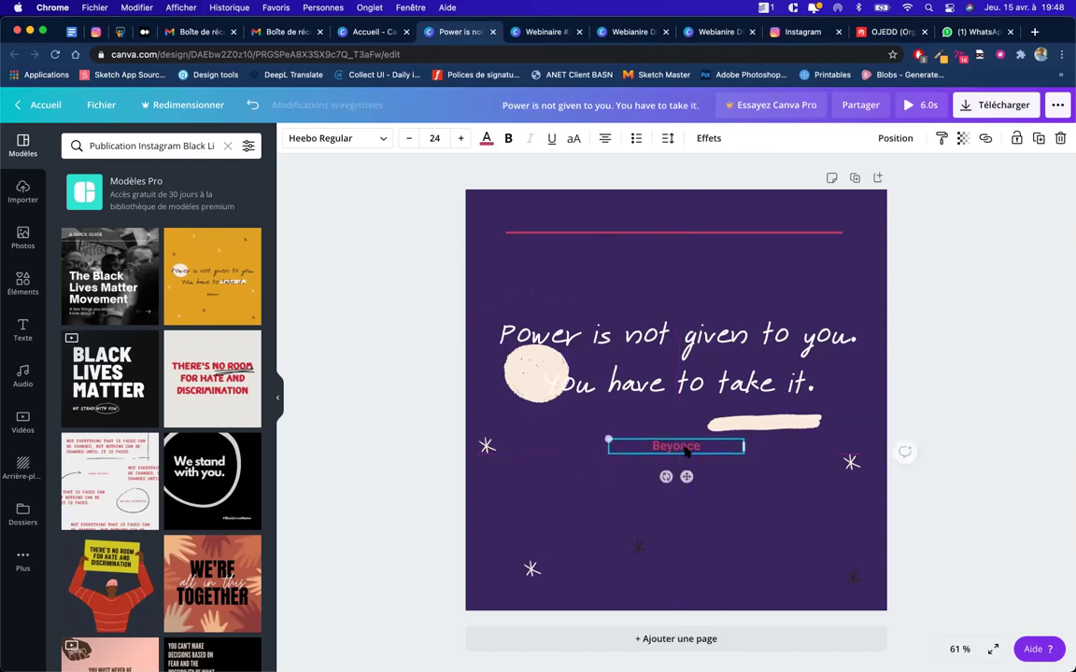
left_click(764, 482)
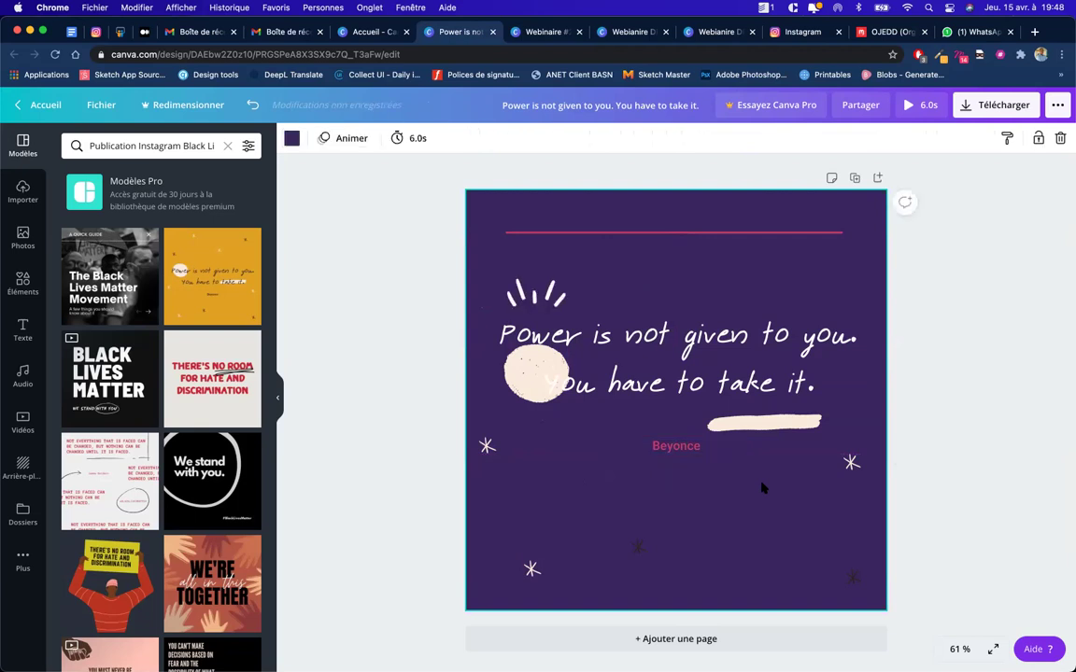
left_click(519, 389)
left_click(776, 425)
left_click_drag(776, 425, 781, 501)
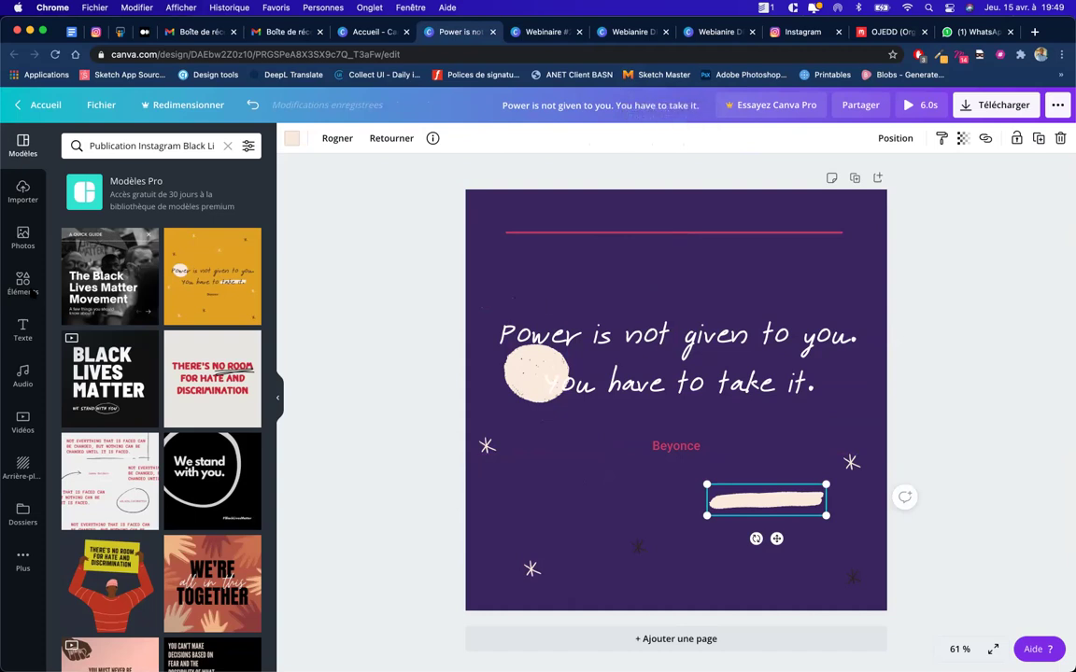
Step: Open the elements library, clear the old search, and show the Rectangle shape results
left_click(26, 283)
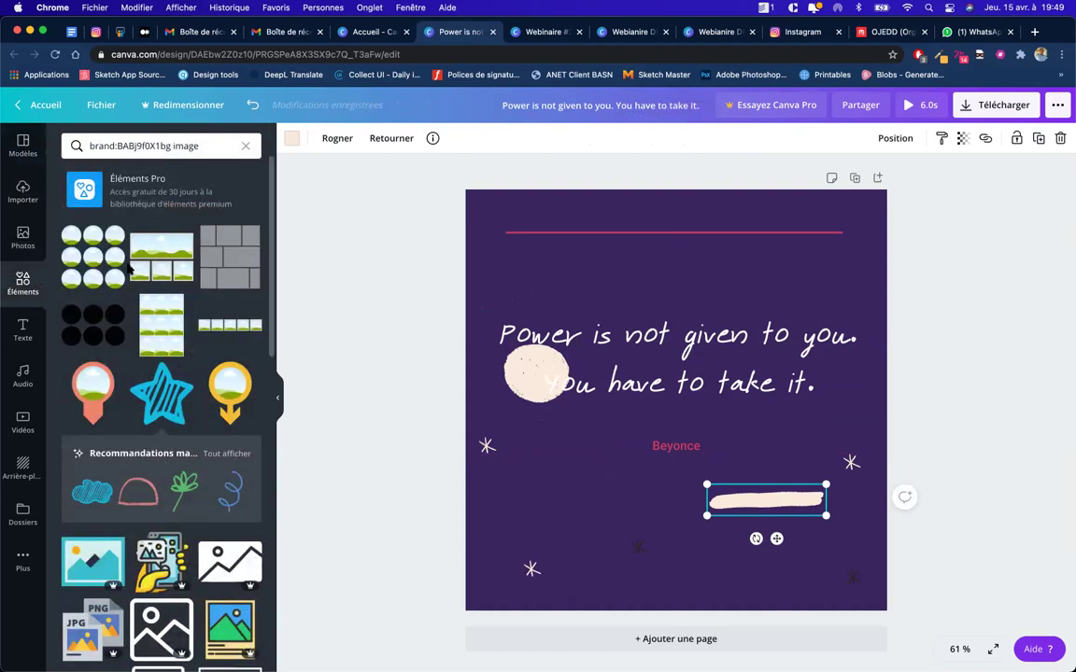
left_click(248, 146)
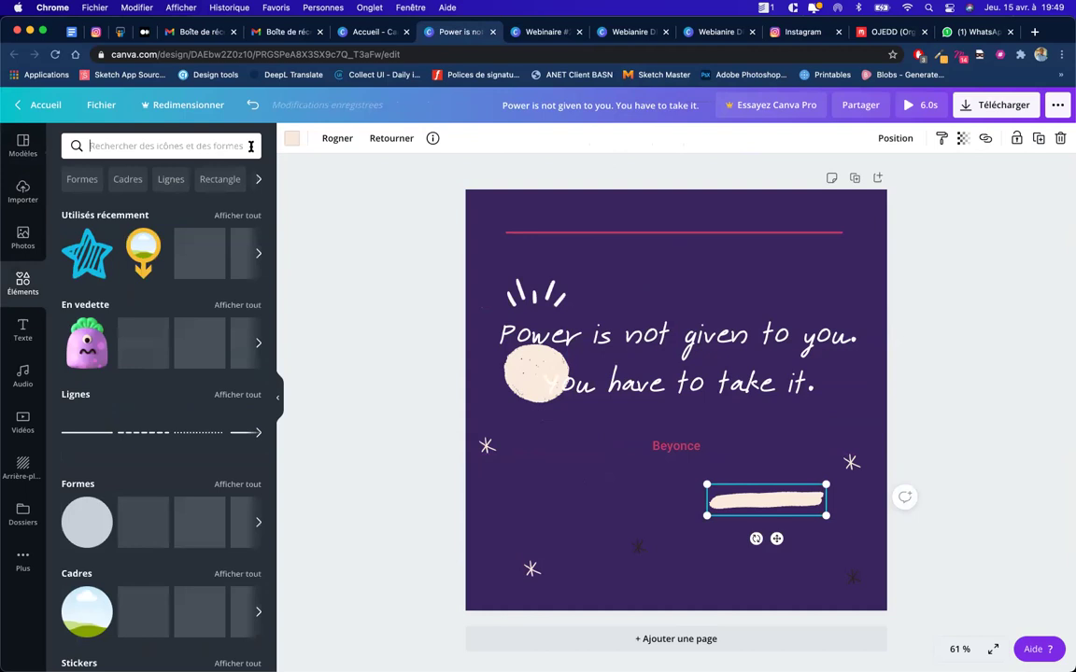
scroll(173, 298, "down", 8)
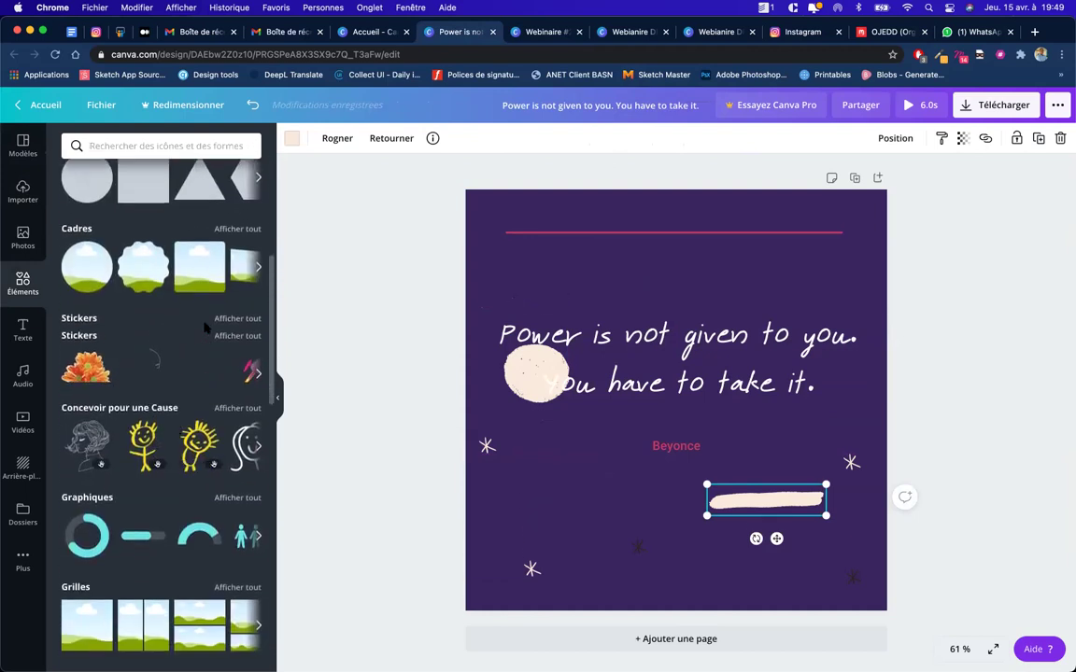
scroll(178, 430, "up", 3)
scroll(177, 430, "down", 4)
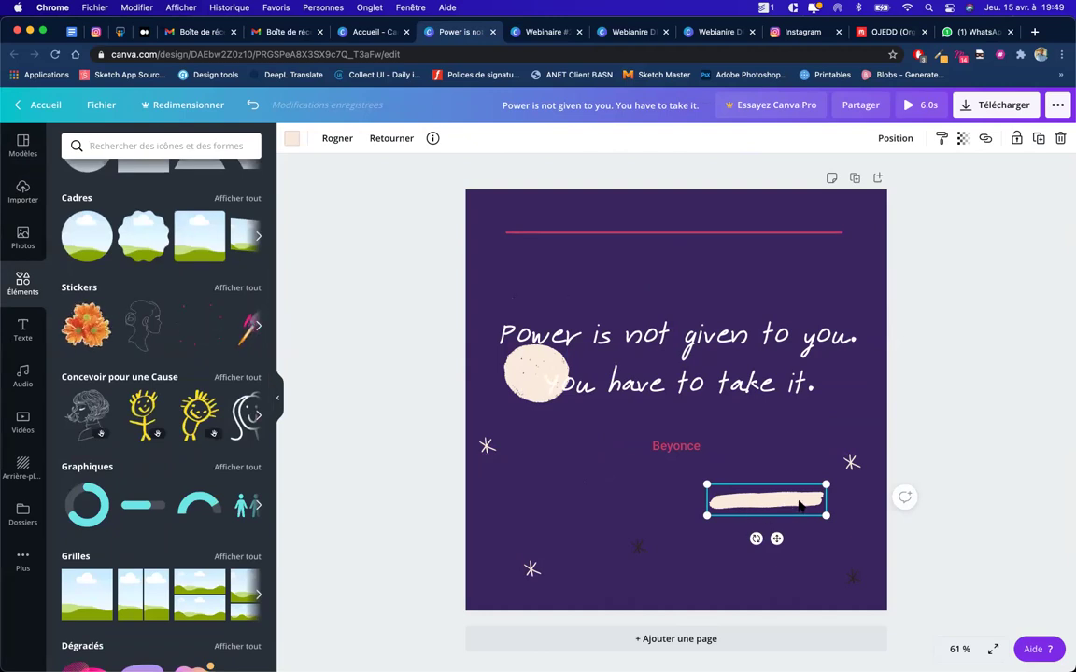
scroll(198, 320, "up", 5)
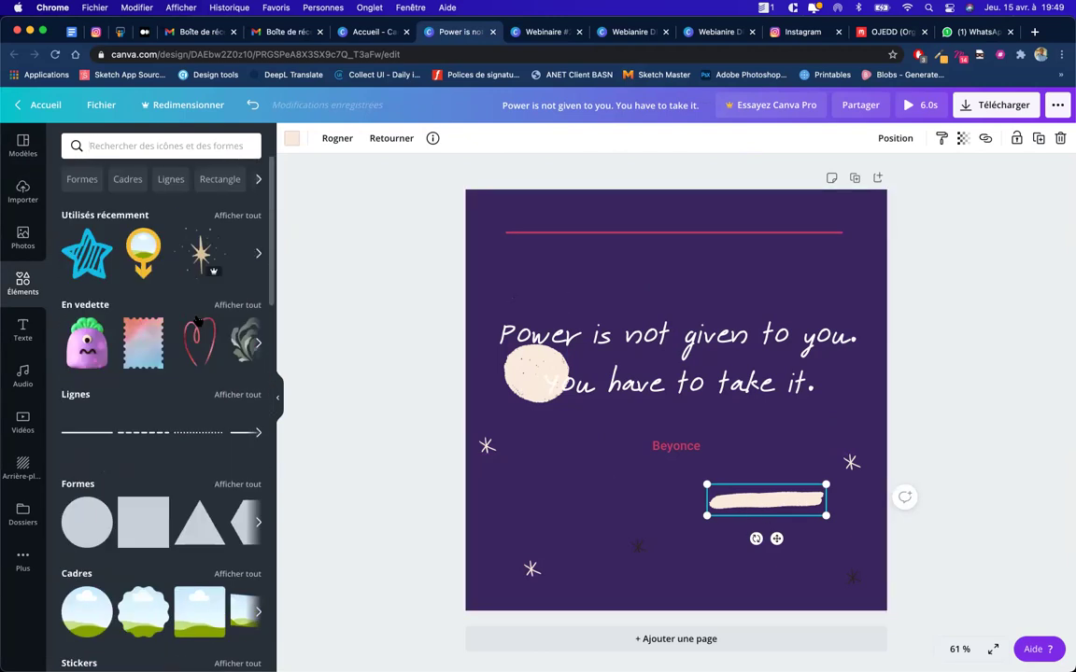
left_click(213, 184)
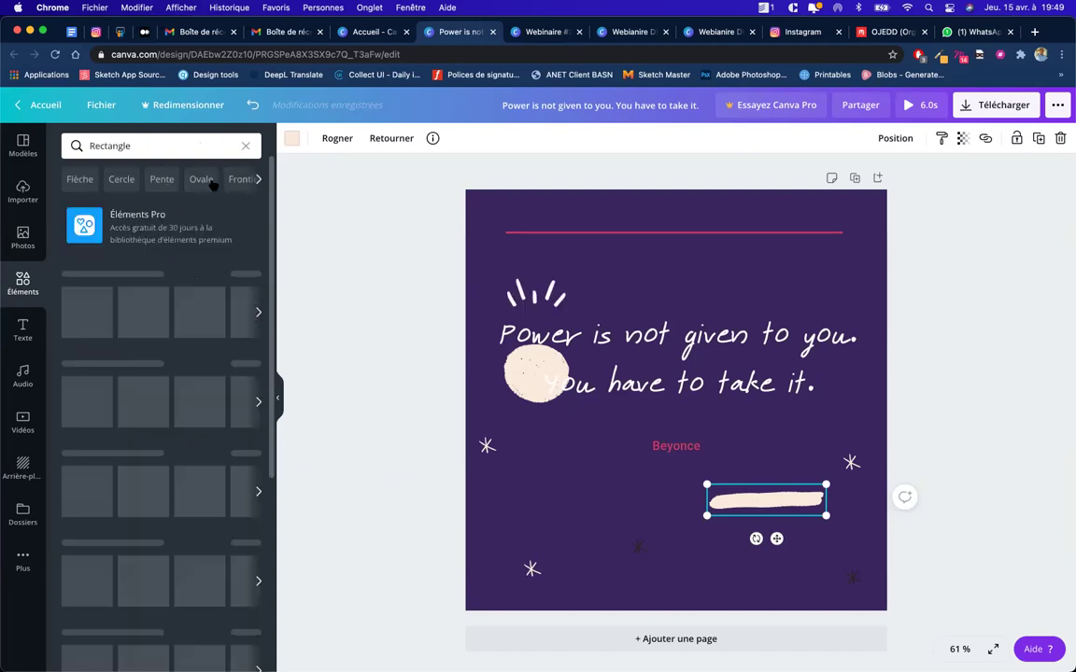
scroll(196, 271, "down", 3)
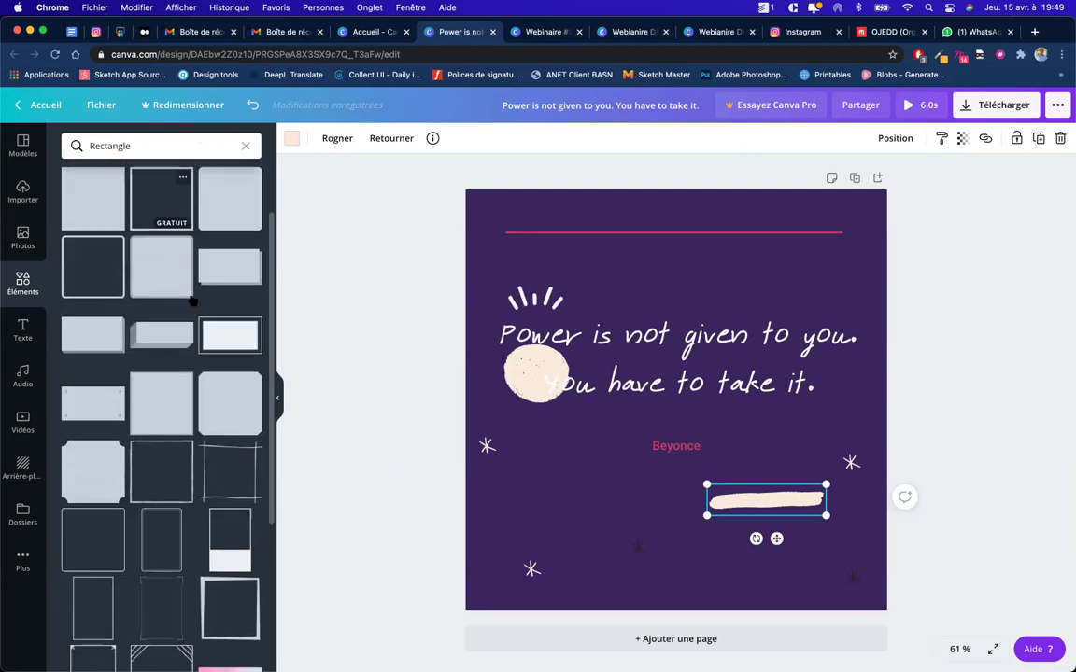
Step: Try a rectangle shape resized into a short bar, then delete it
left_click(236, 200)
left_click_drag(677, 283, 614, 523)
key("Delete")
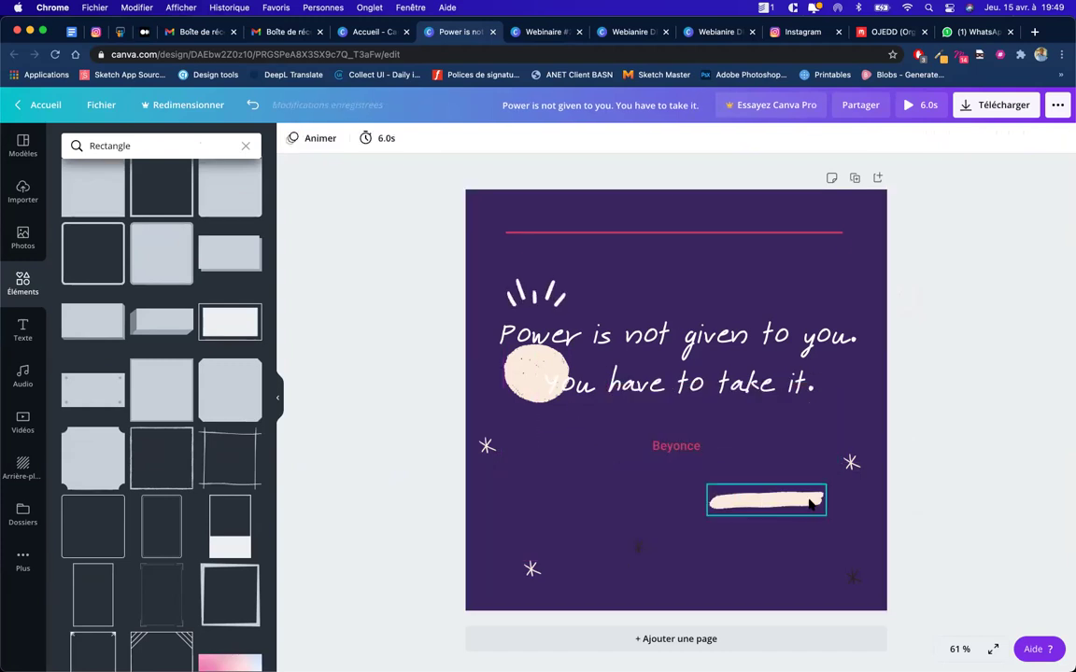
left_click(752, 502)
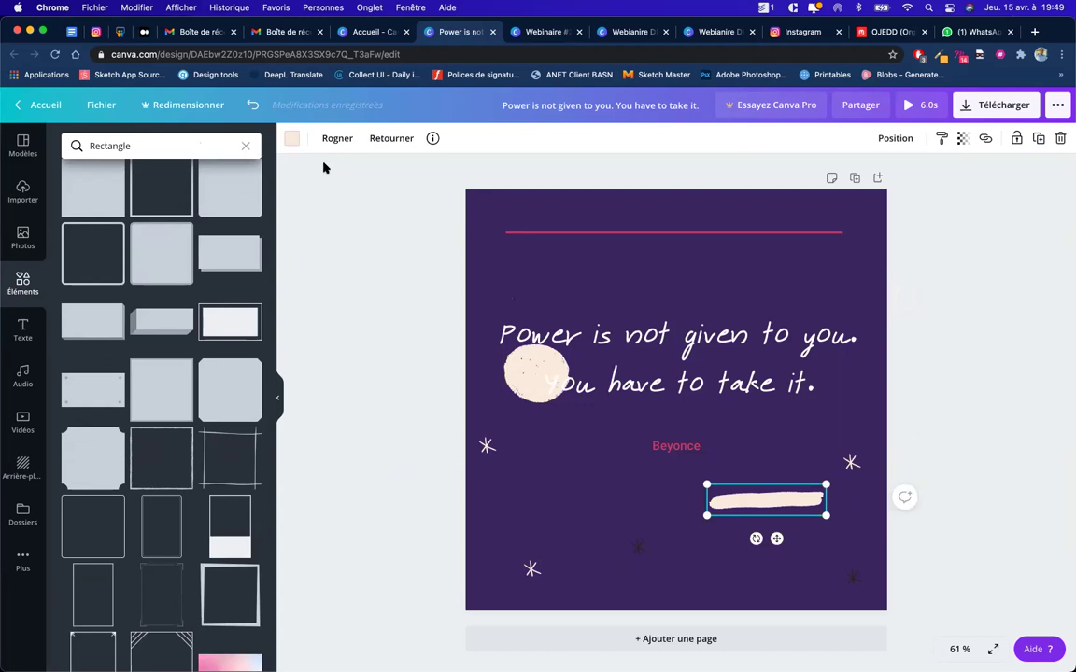
Step: Make the brush stroke pink and move it beside the Beyonce credit
left_click(289, 139)
left_click(75, 344)
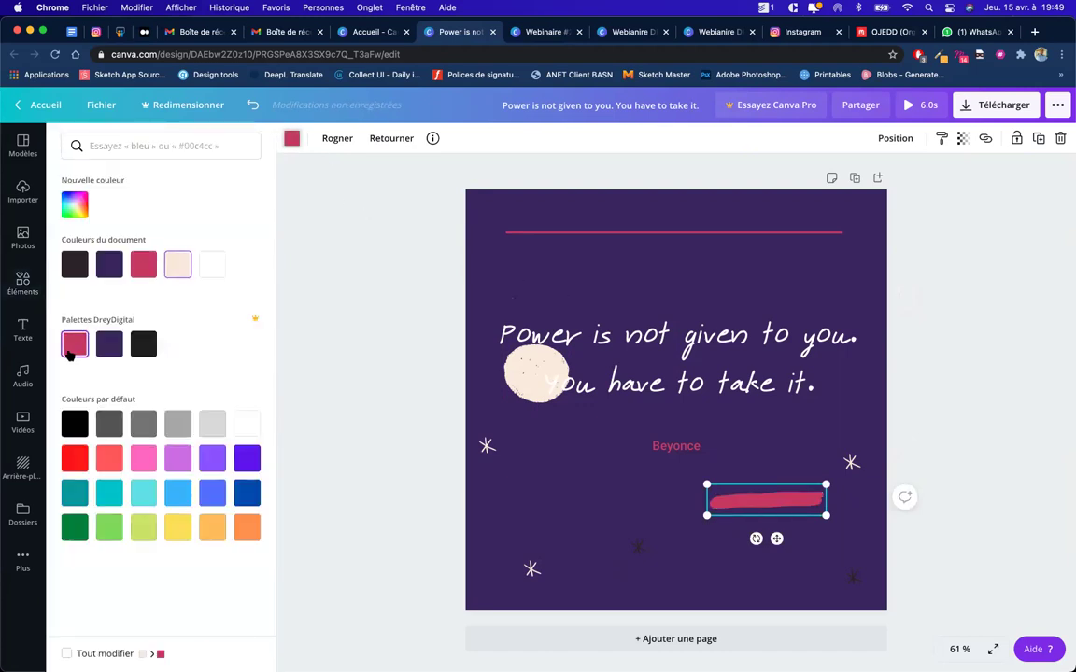
key("Escape")
left_click(651, 532)
left_click(771, 501)
left_click_drag(765, 501, 772, 438)
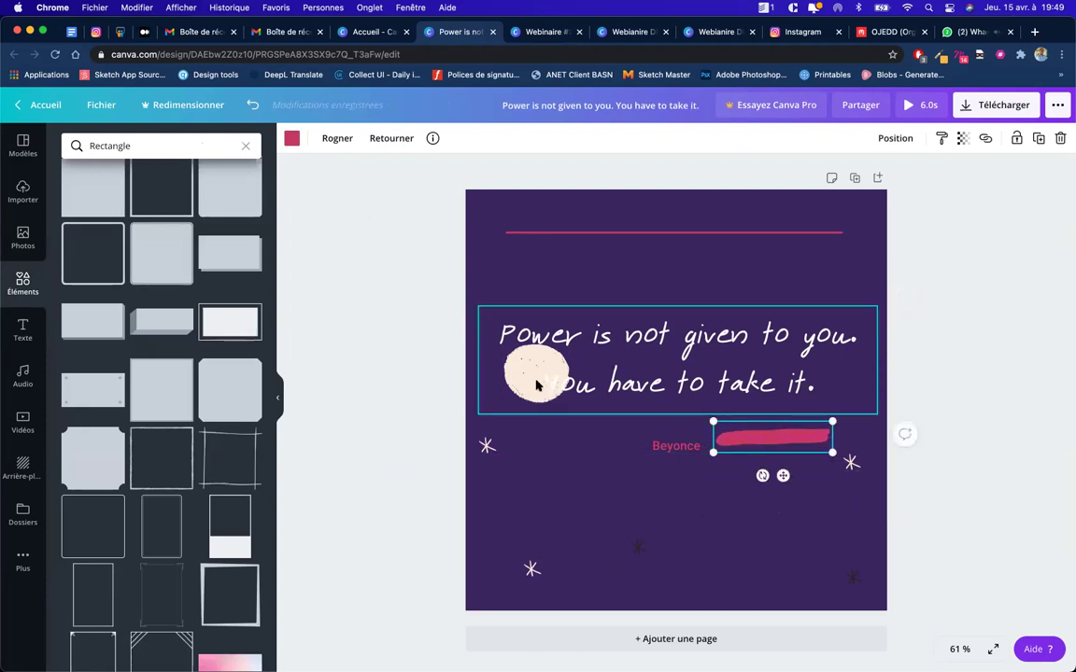
Step: Raise the quote higher and move the cream circle down beside Beyonce
left_click_drag(537, 385, 537, 332)
left_click(529, 384)
left_click_drag(529, 385, 562, 458)
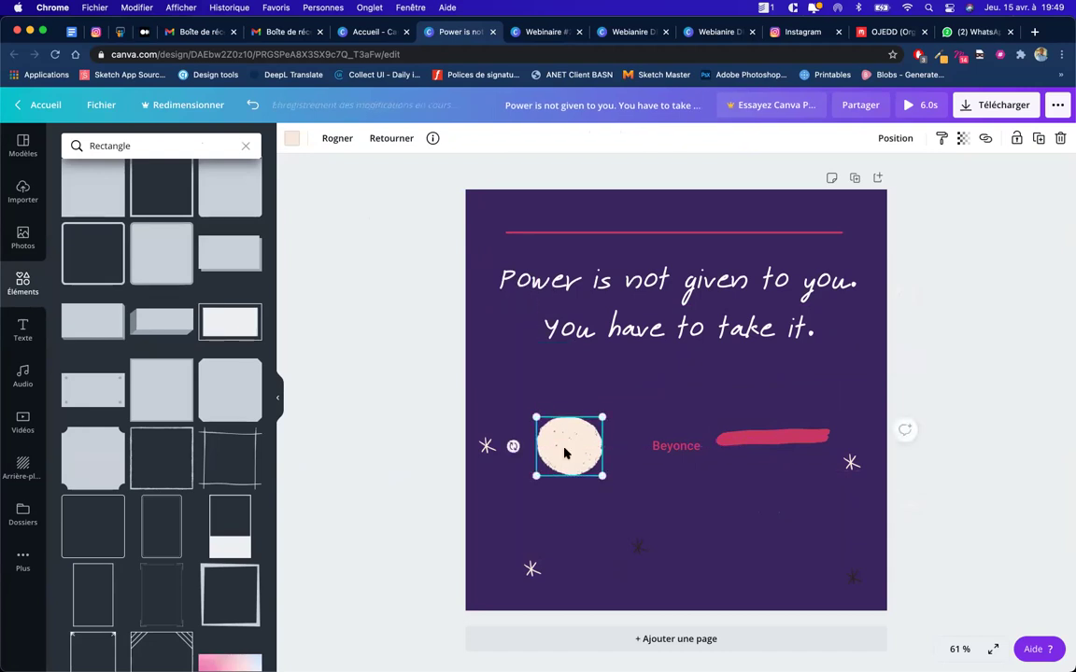
Step: Move the cream circle and pink stroke up together, then lower the quote to overlap them
left_click(766, 452, "shift")
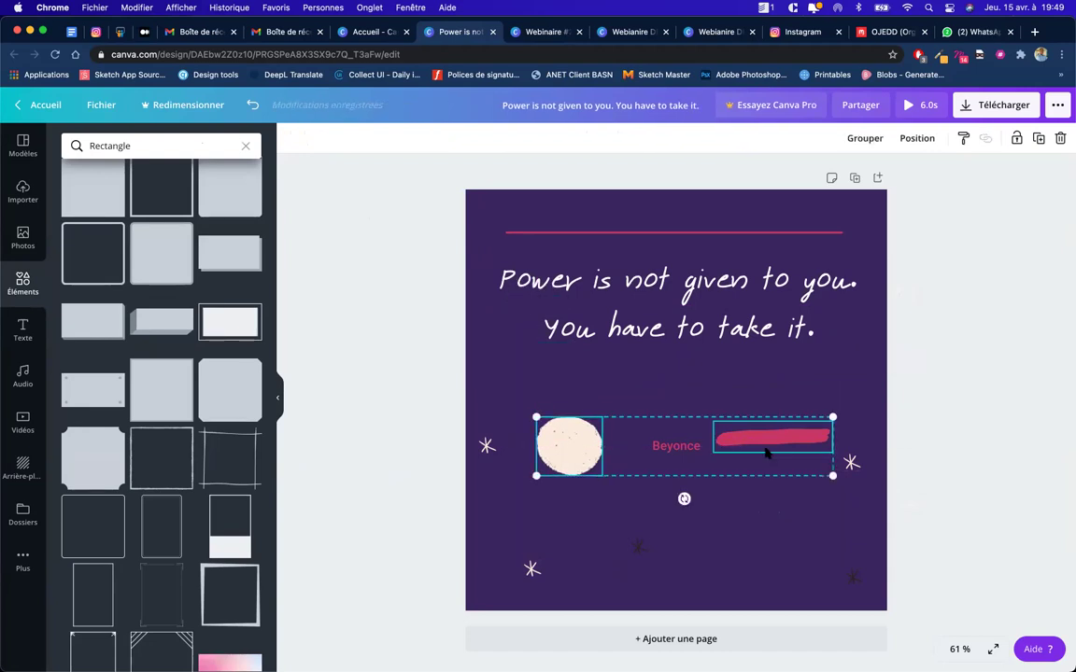
mouse_move(766, 452)
left_mouse_down()
mouse_move(757, 345)
mouse_move(717, 260)
mouse_move(745, 341)
mouse_move(756, 343)
mouse_move(754, 430)
left_mouse_up()
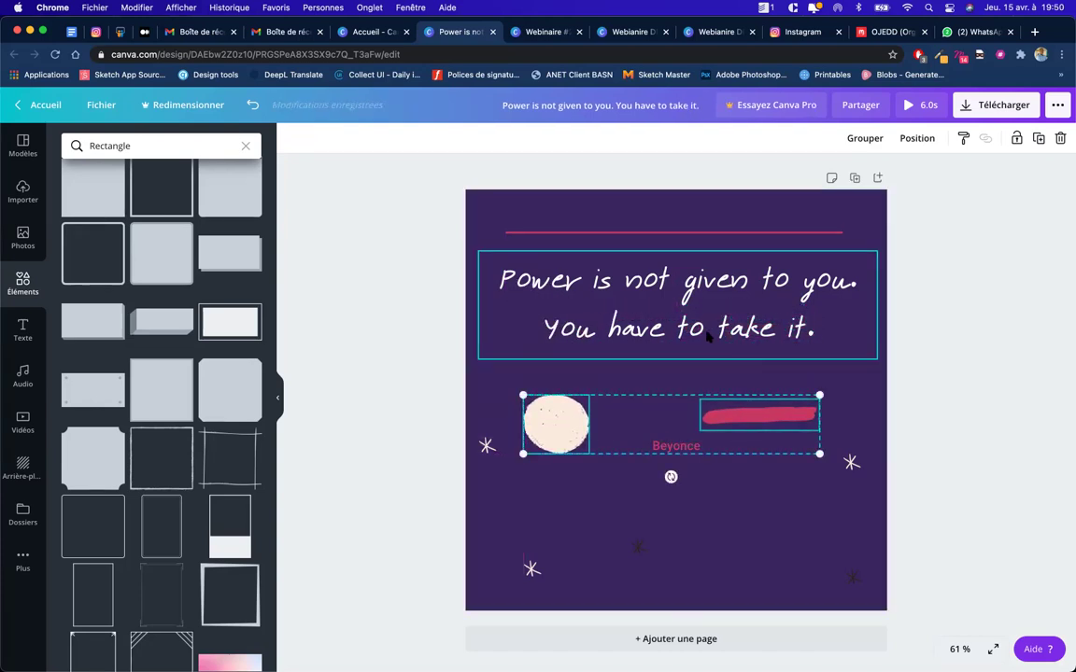
left_click(708, 339)
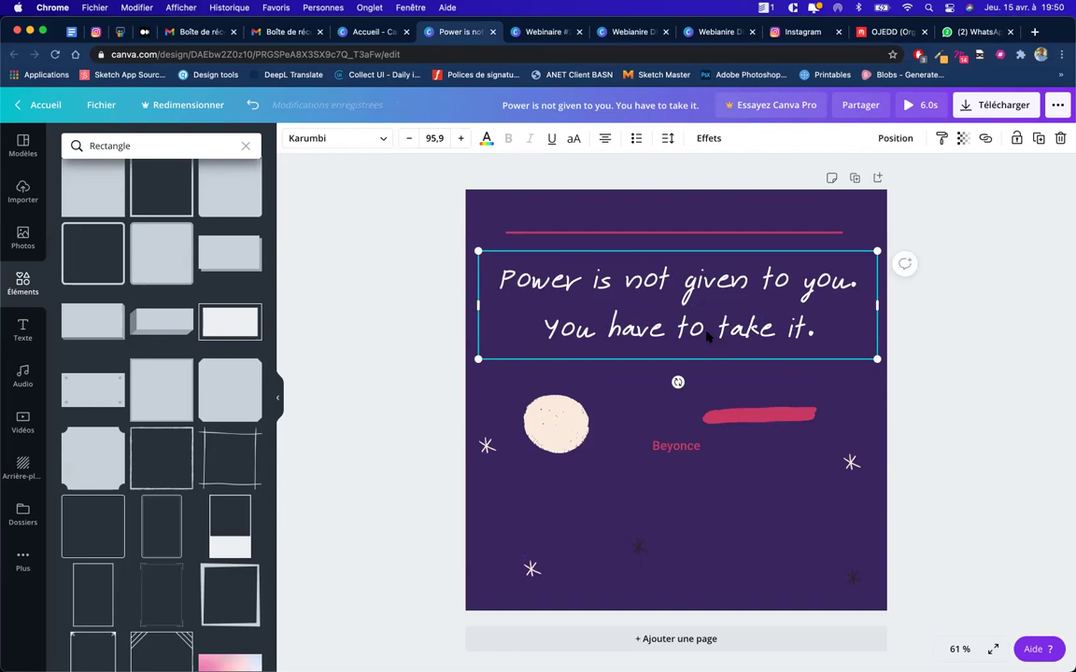
left_click(769, 419)
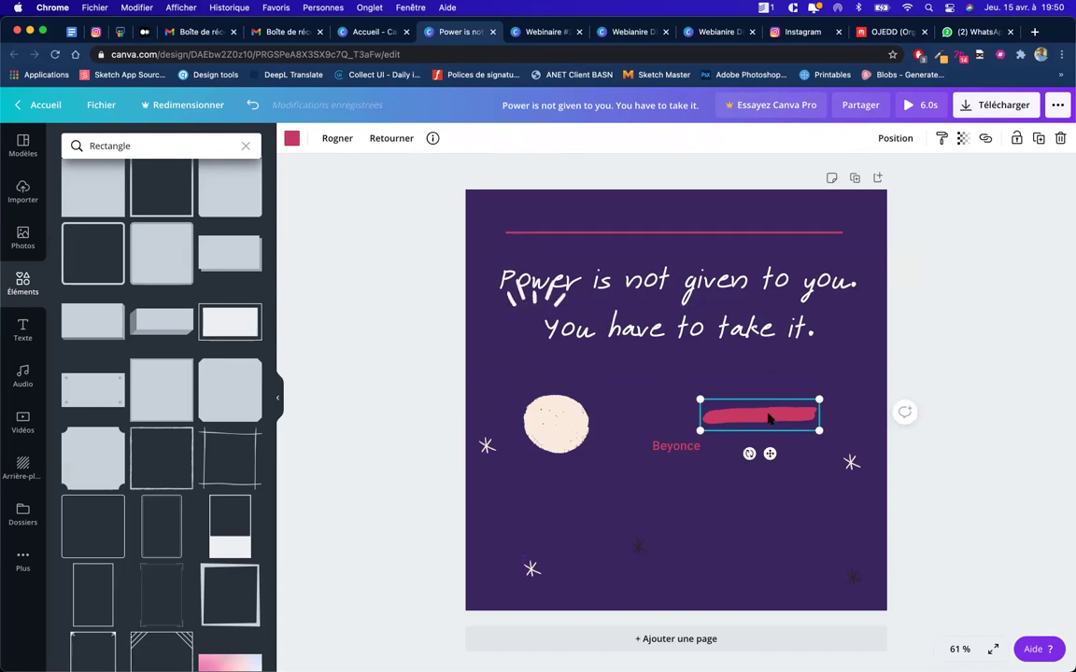
left_click(585, 278)
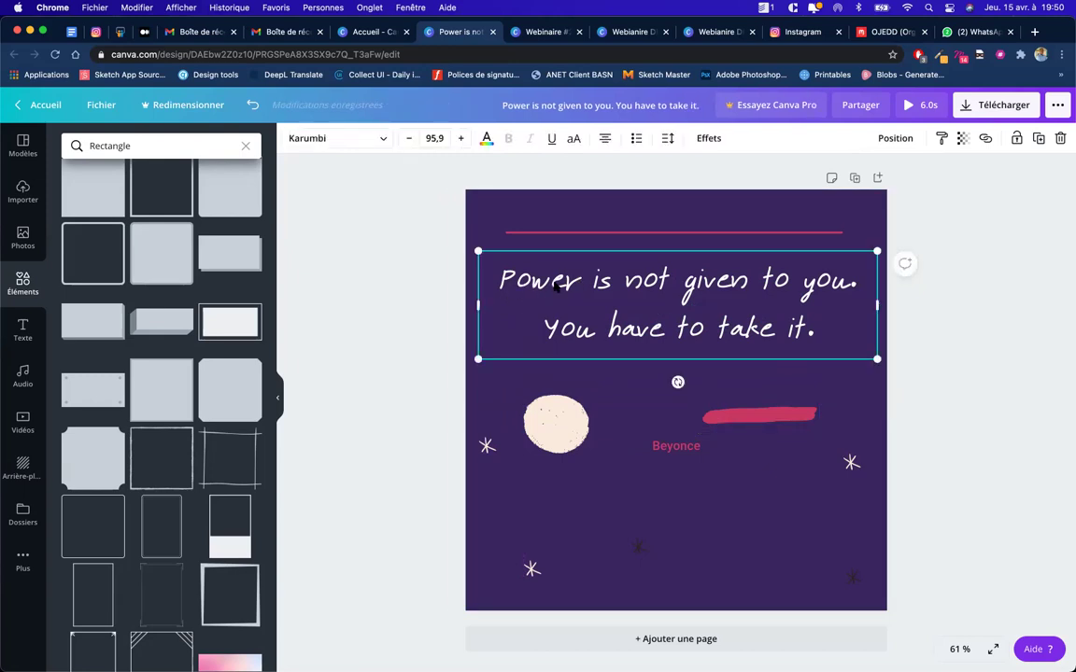
left_click_drag(551, 269, 613, 330)
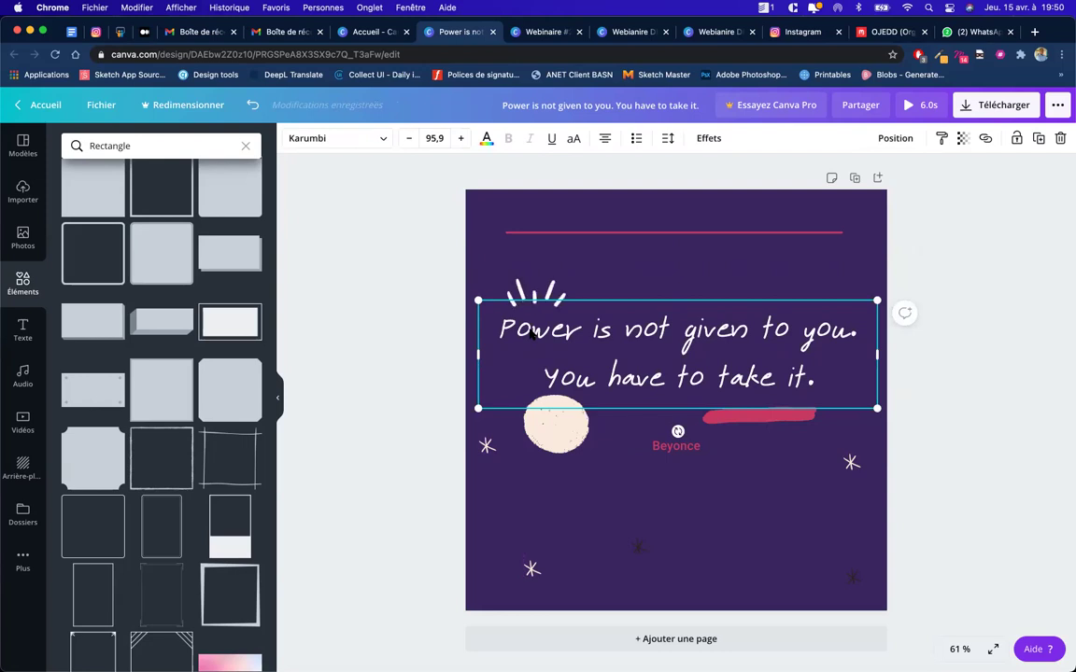
Step: Colour the word 'Power' in the quote pink
double_click(529, 331)
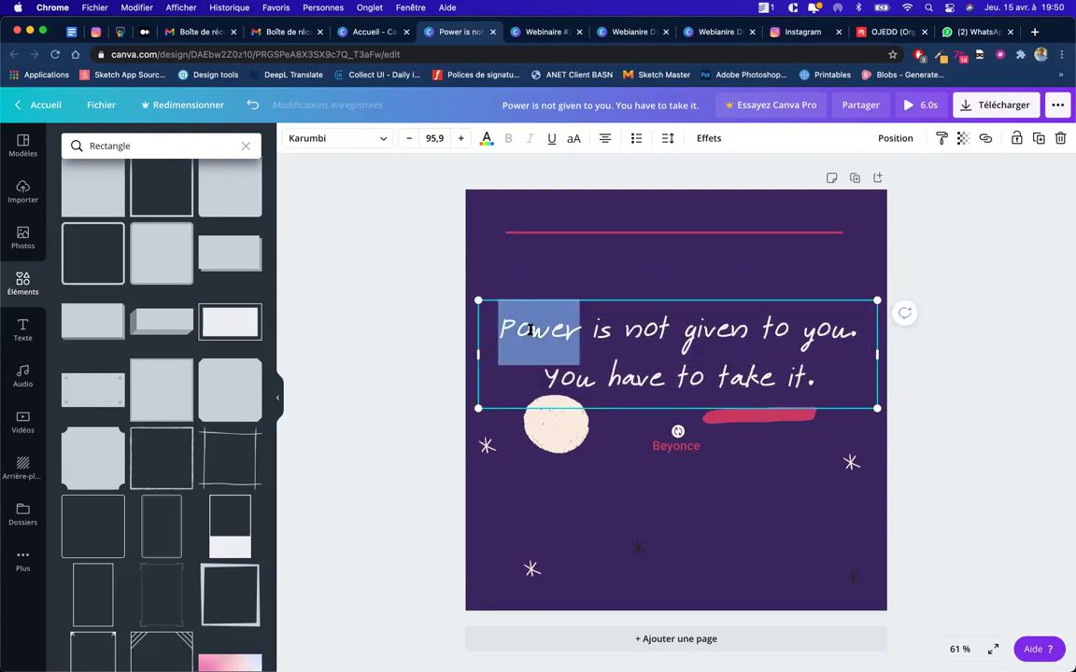
left_click(486, 139)
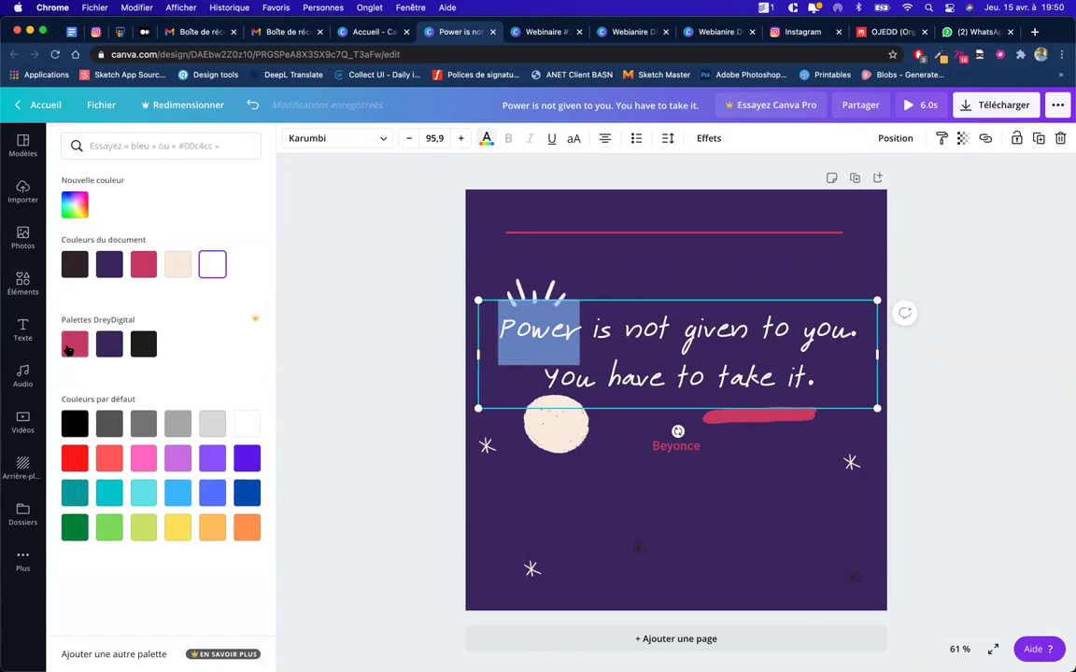
left_click(75, 343)
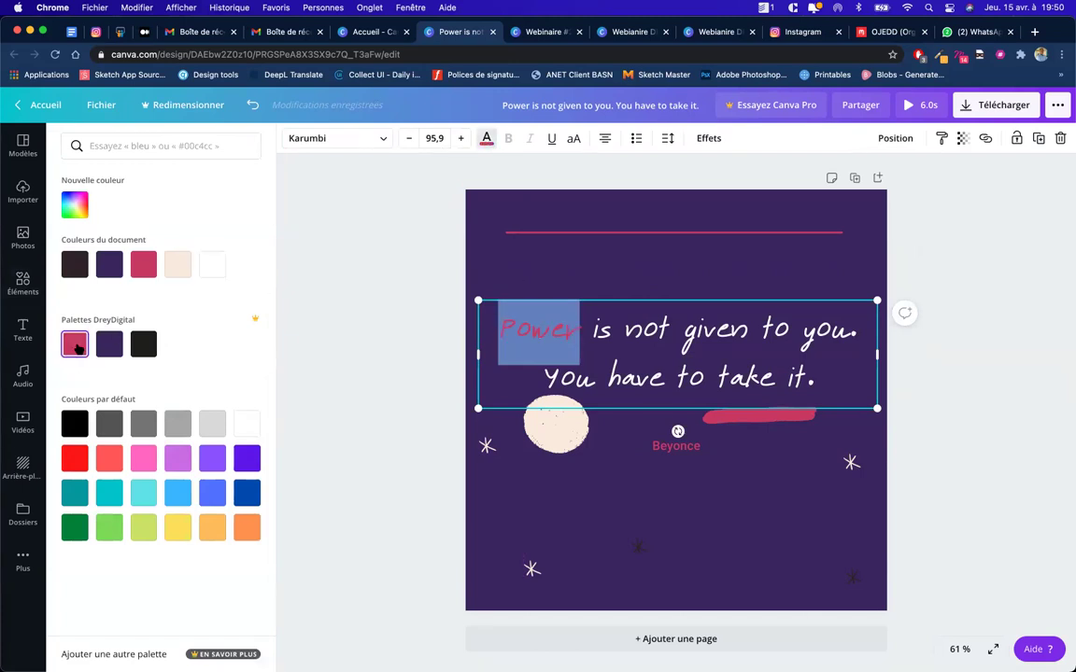
Step: Try League Spartan on the quote, then undo back to the Karumbi font
left_click(318, 140)
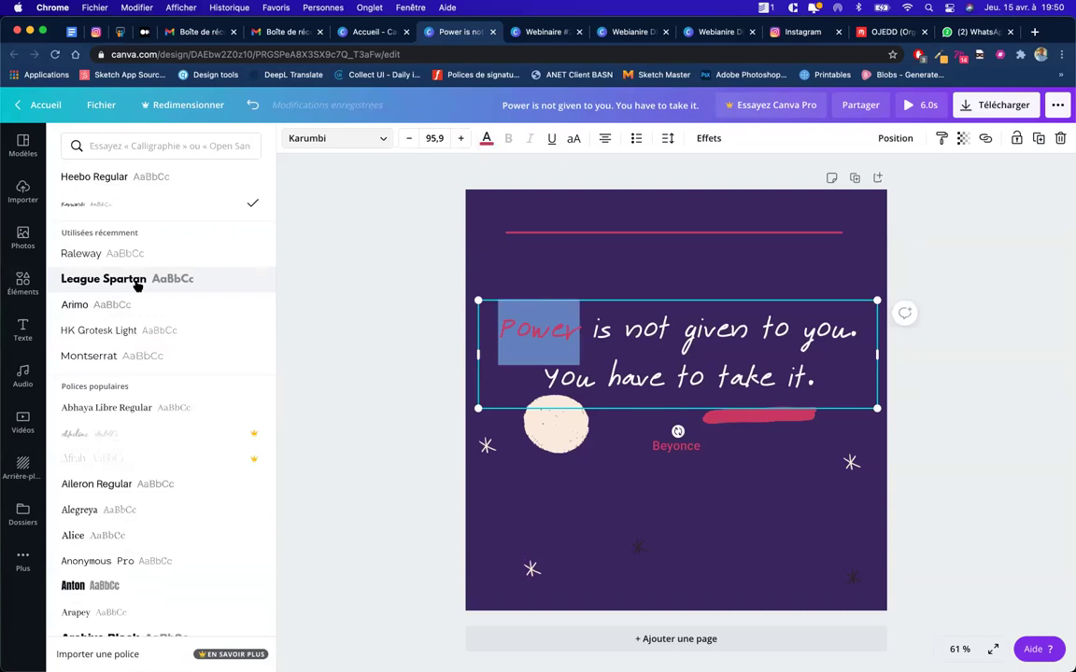
left_click(139, 281)
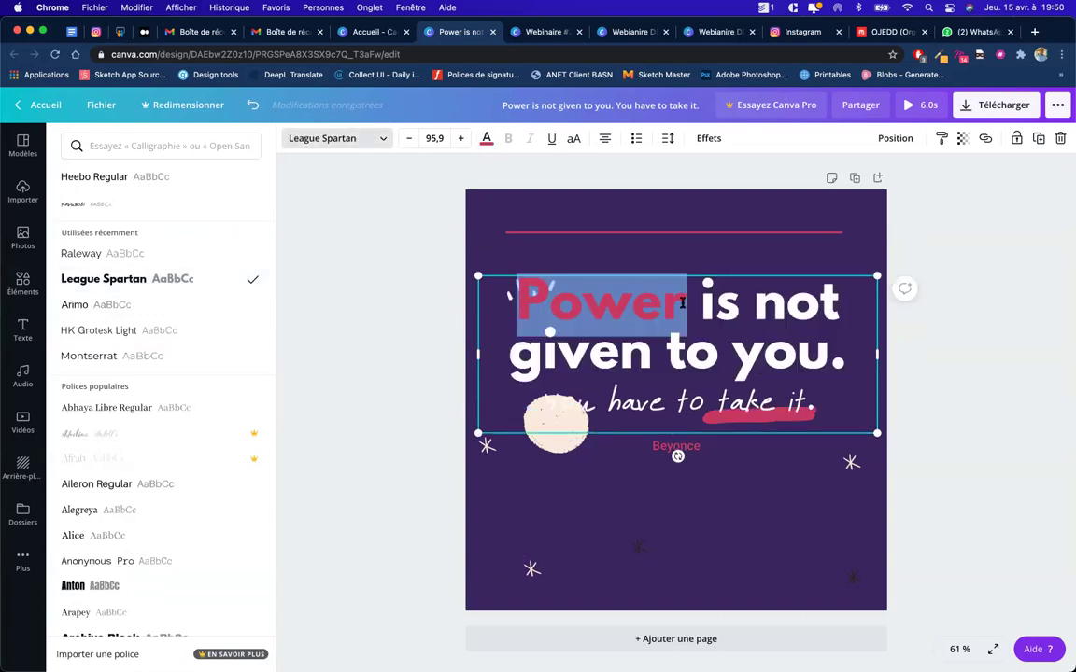
key("super+space")
key("super+z")
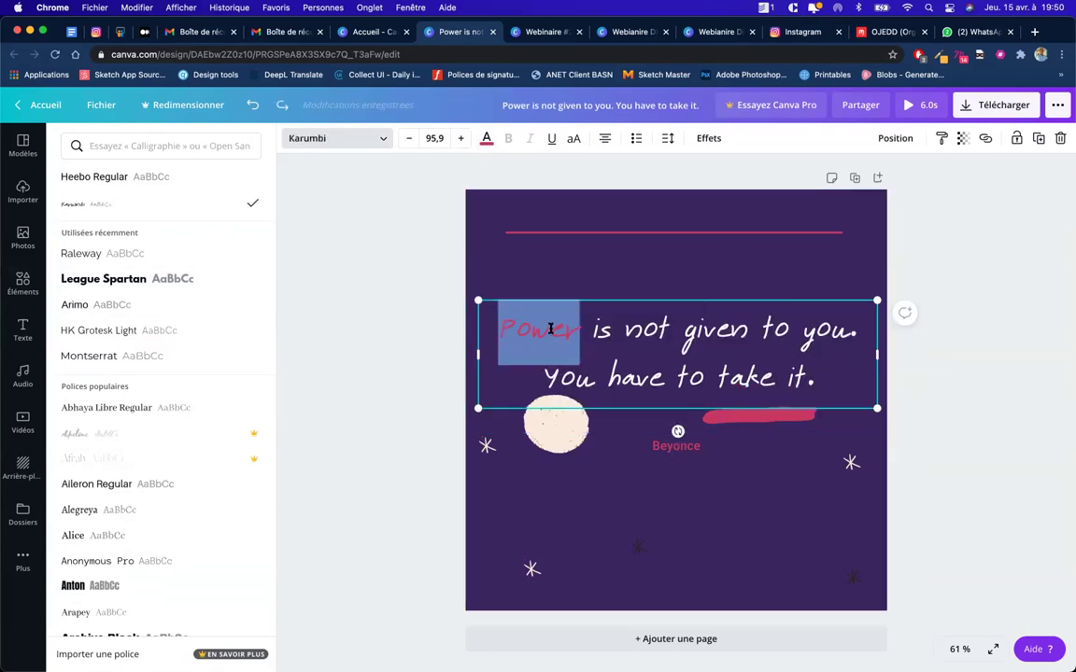
Step: Select the letters of 'Power', then delete a stray copy of the quote made by dragging
left_click(551, 329)
left_click_drag(579, 328, 502, 329)
key("Escape")
left_click(691, 264)
left_click(674, 329)
left_click_drag(675, 328, 673, 274)
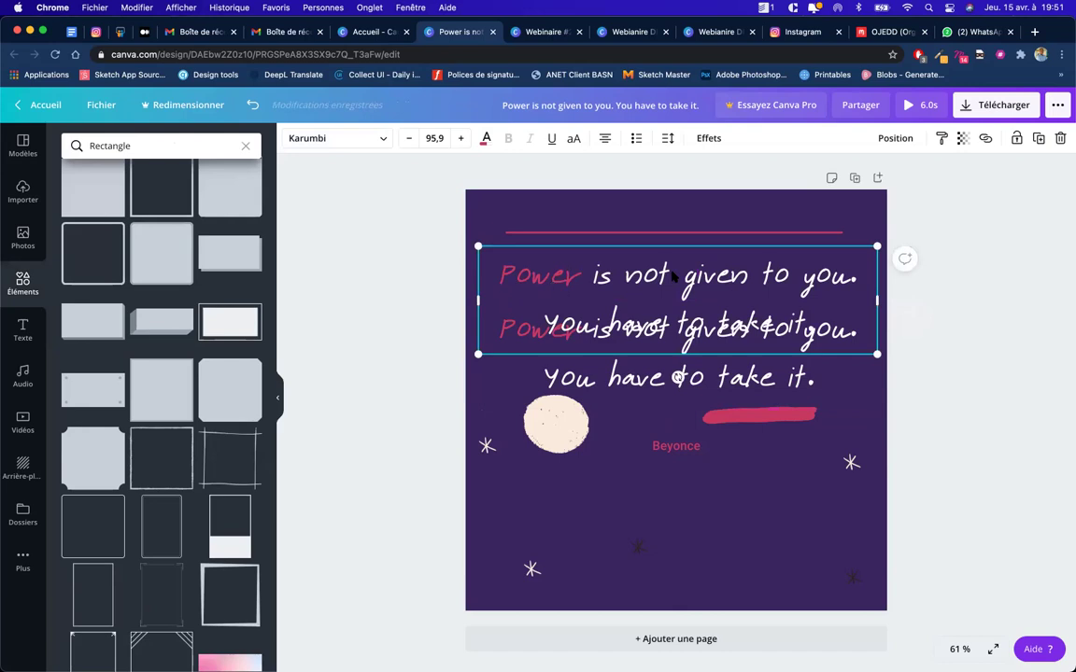
left_click_drag(673, 275, 673, 322)
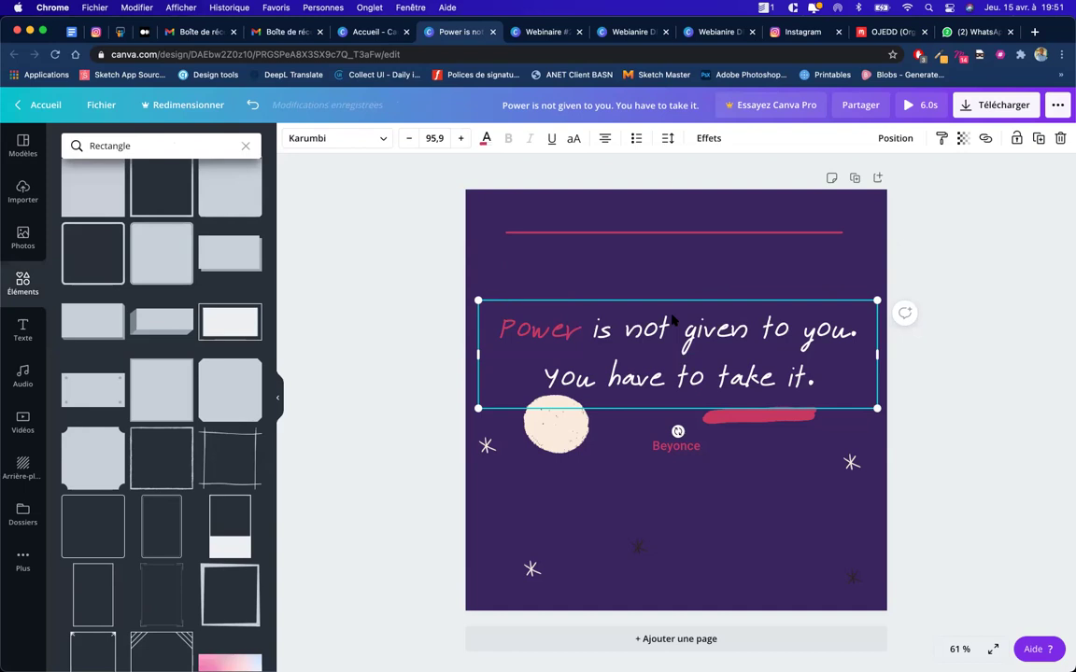
left_click_drag(672, 320, 668, 263)
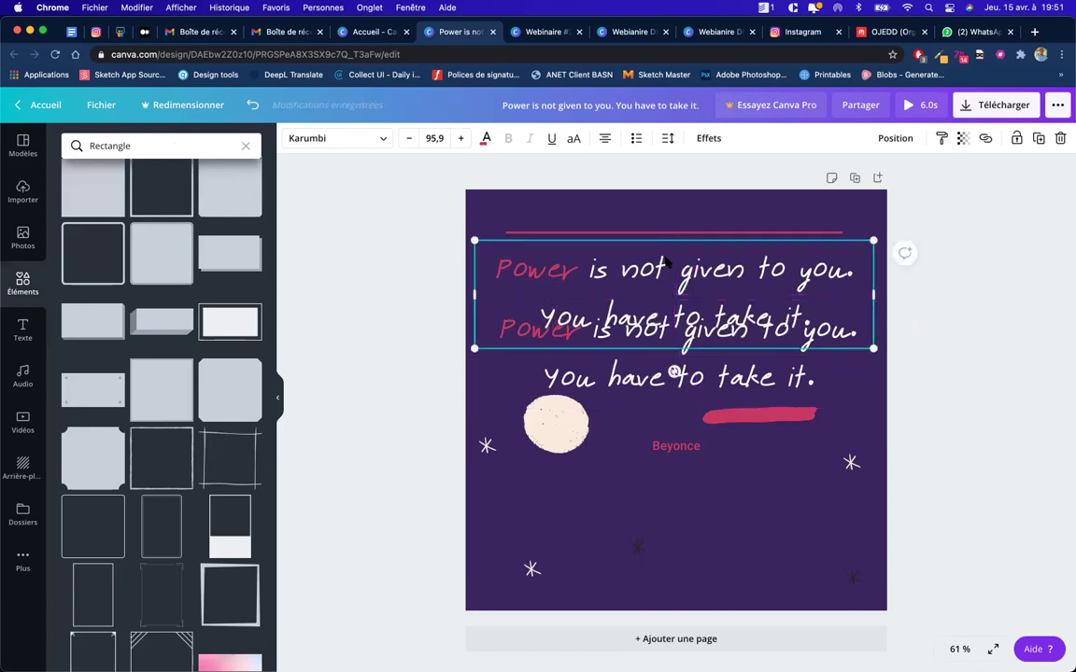
key("Delete")
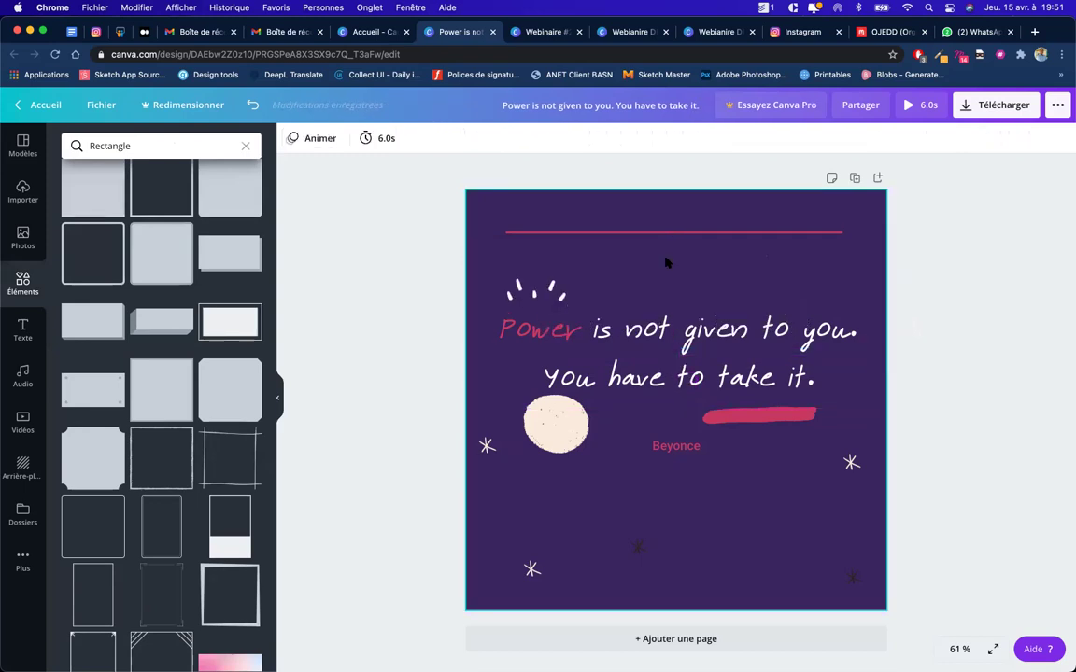
Step: Duplicate the quote with Cmd+D, move the copy up, delete it, and reselect the original
left_click(661, 329)
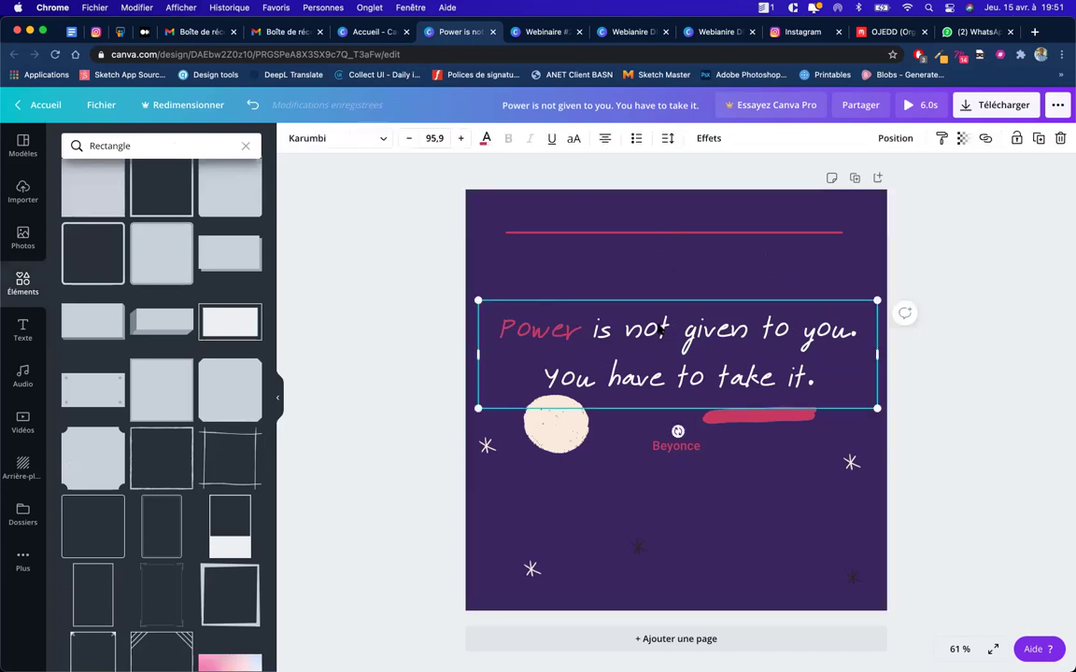
key("super+d")
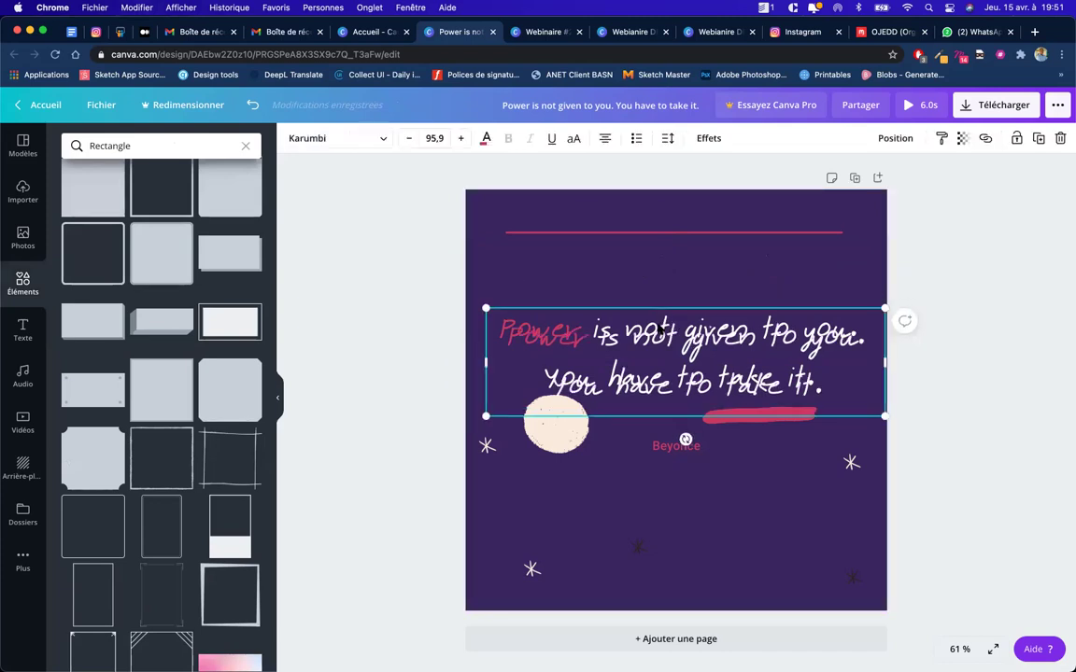
left_click_drag(665, 352, 657, 276)
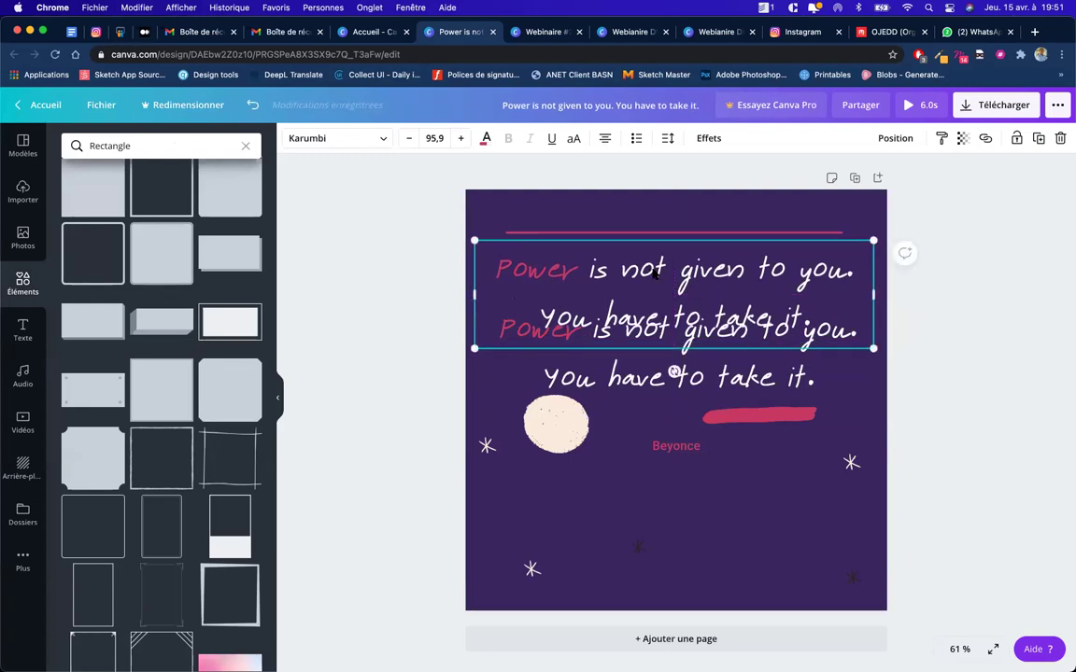
key("Delete")
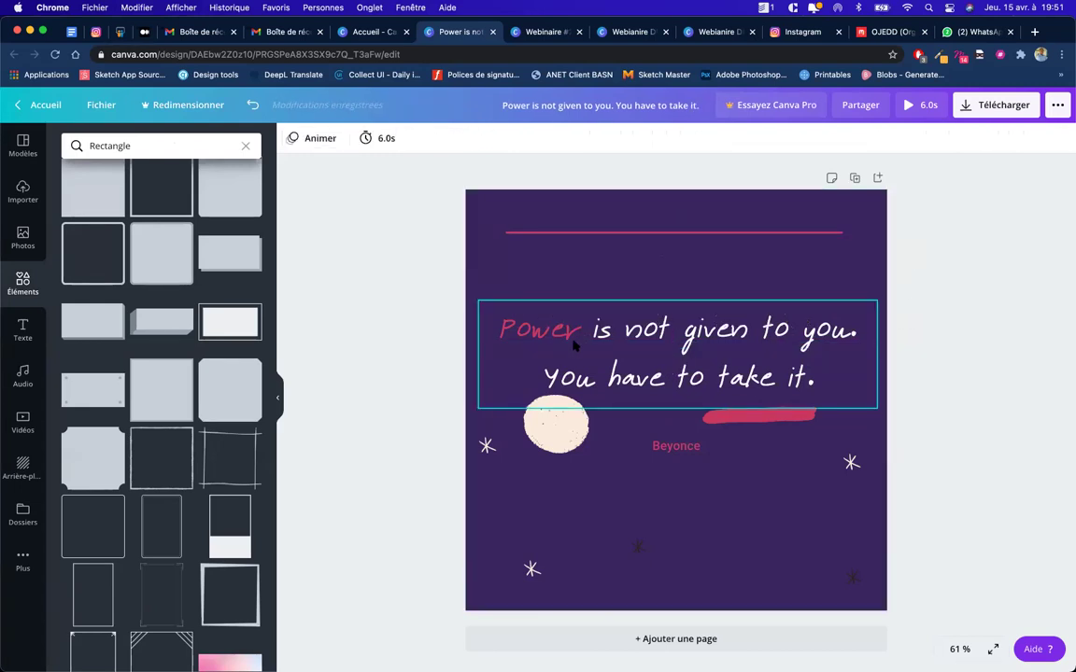
left_click(575, 346)
left_click(536, 341)
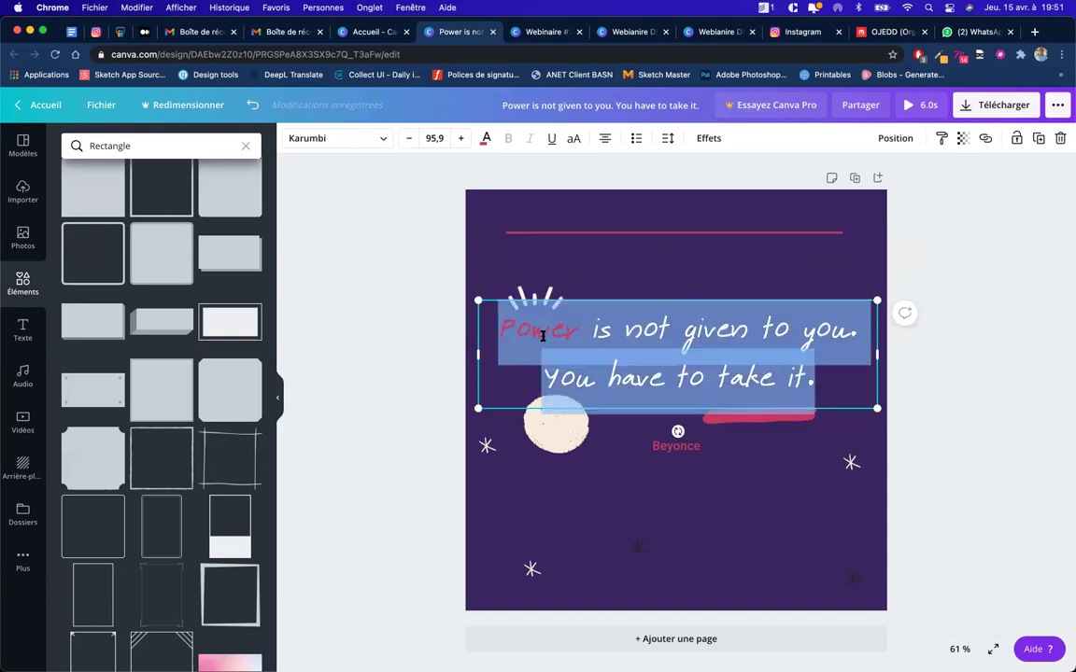
Step: Recolour the word 'Power' from pink to the white document colour
double_click(535, 341)
left_click(712, 278)
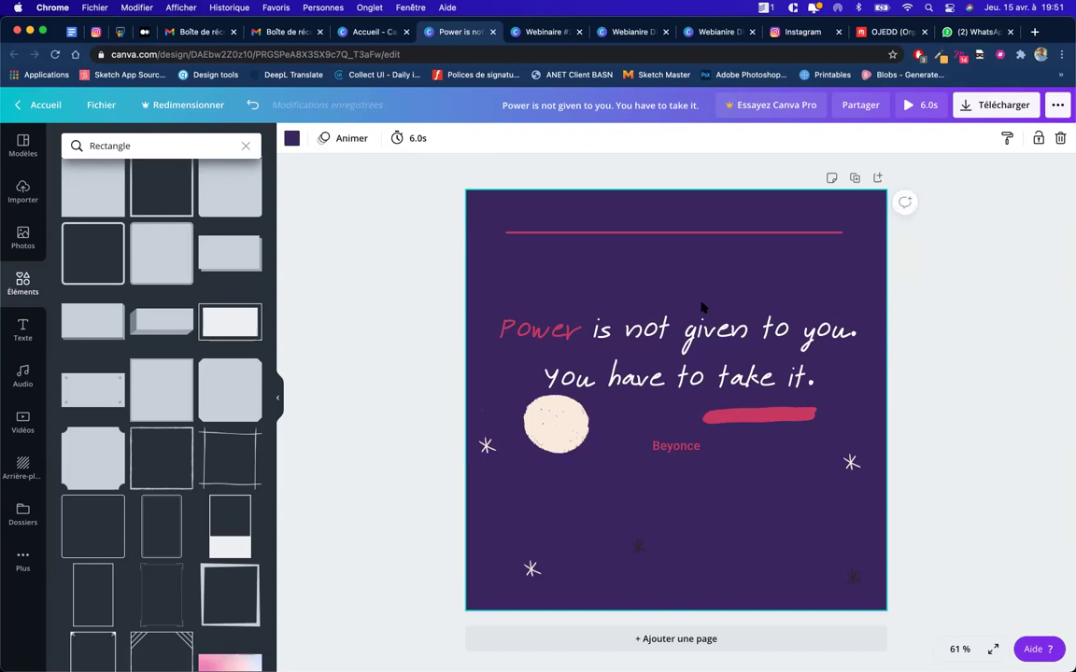
left_click(558, 430)
left_click(559, 338)
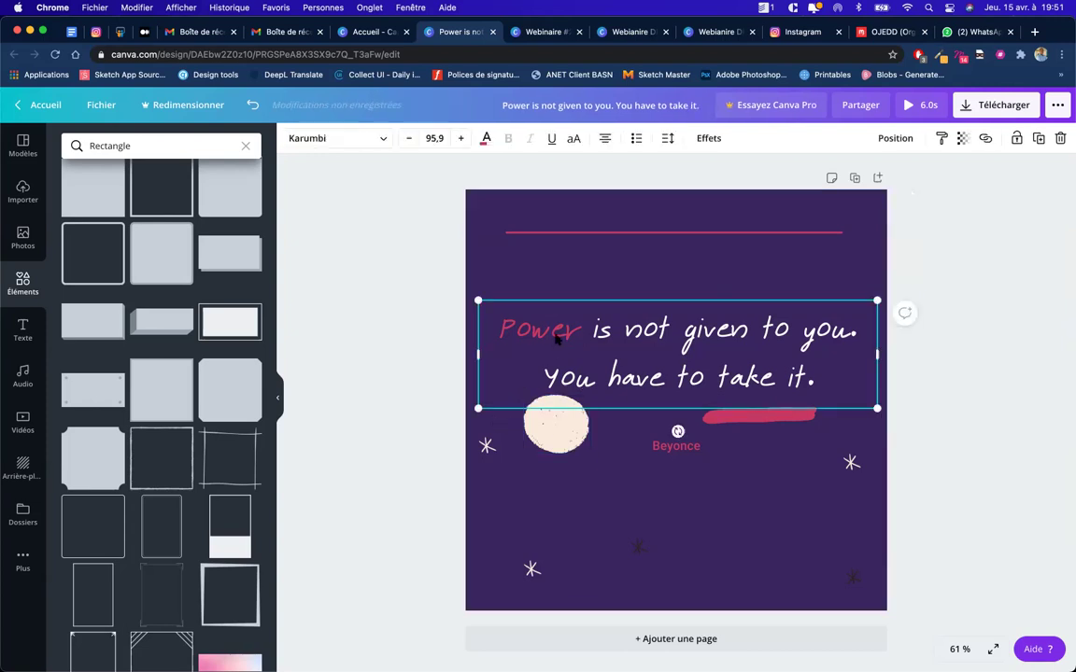
left_click(559, 338)
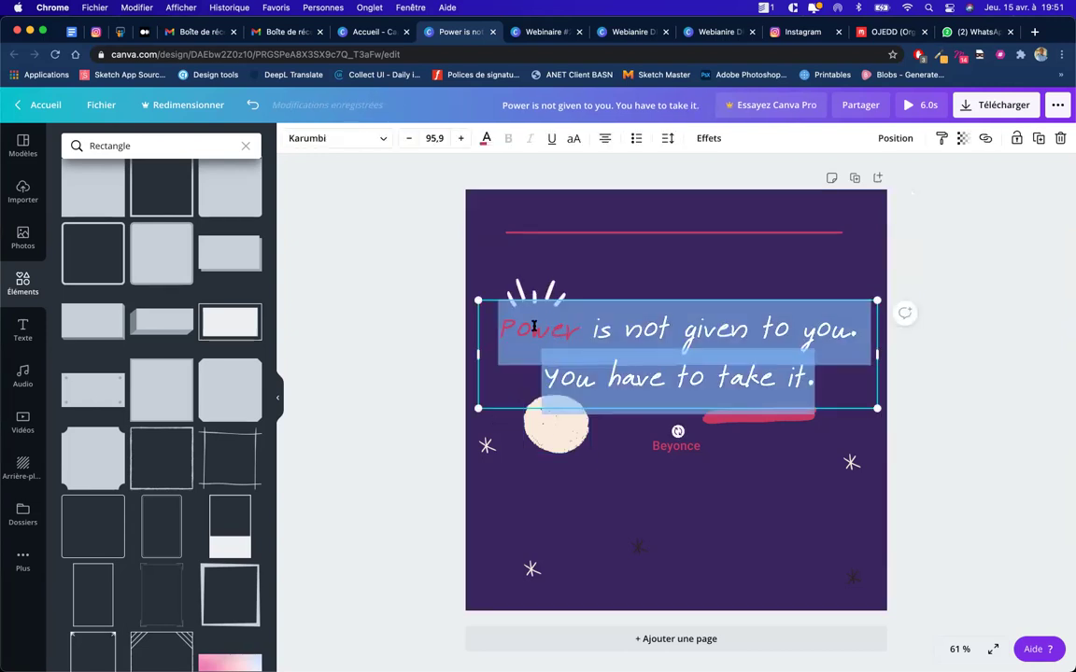
double_click(551, 331)
left_click(486, 138)
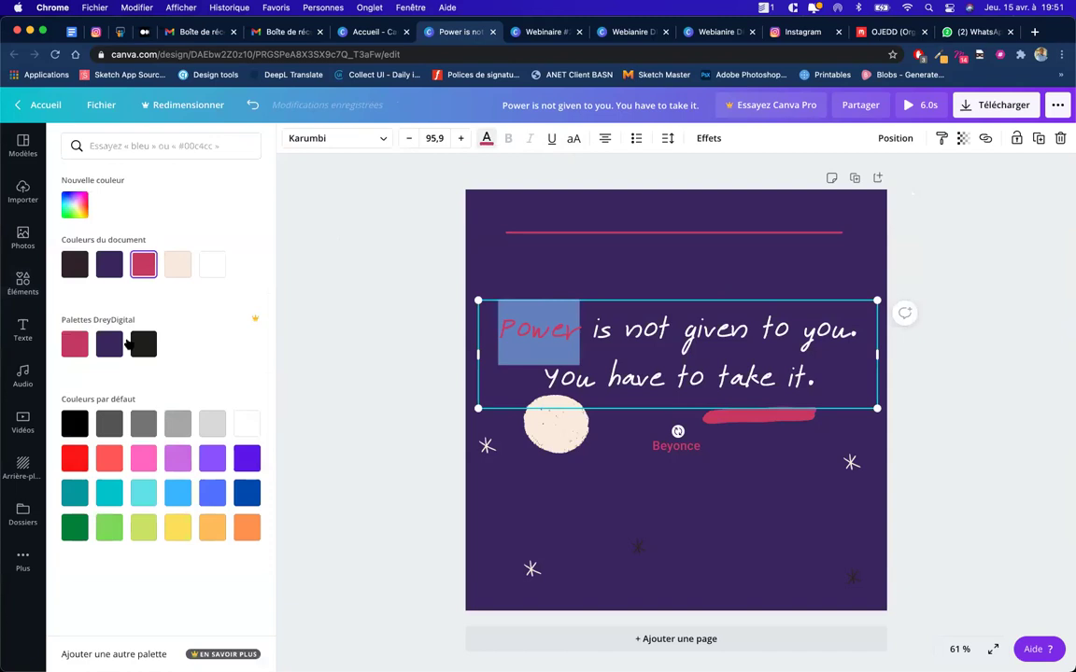
left_click(213, 265)
key("Escape")
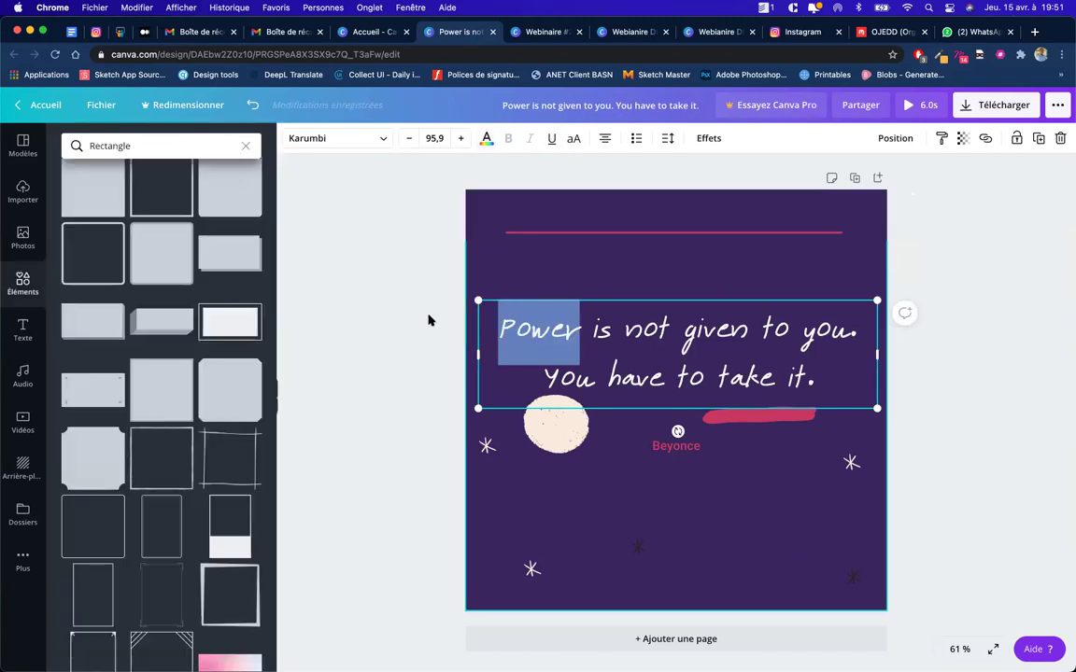
left_click(549, 444)
Step: Recolour the cream circle with the DreyDigital pink swatch
left_click(292, 139)
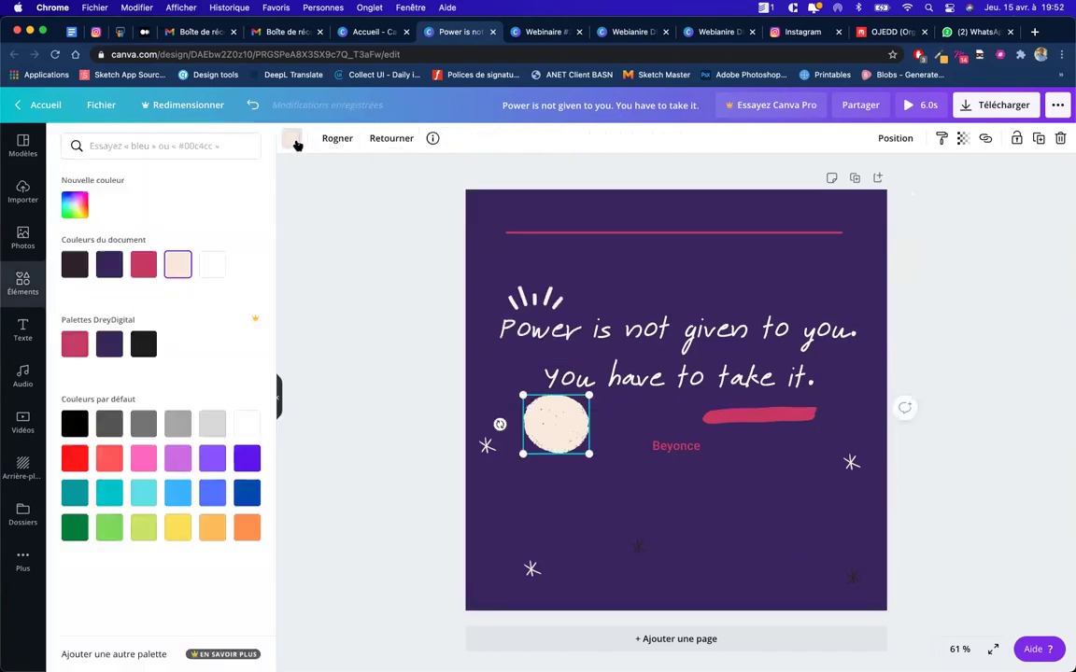
left_click(75, 344)
key("Escape")
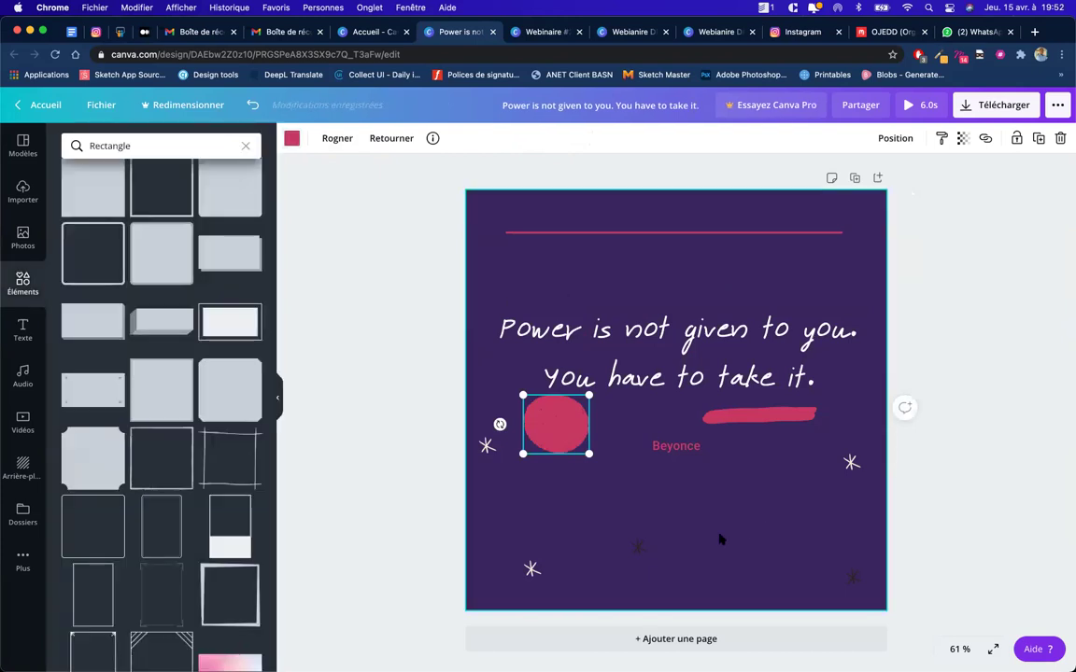
left_click(583, 509)
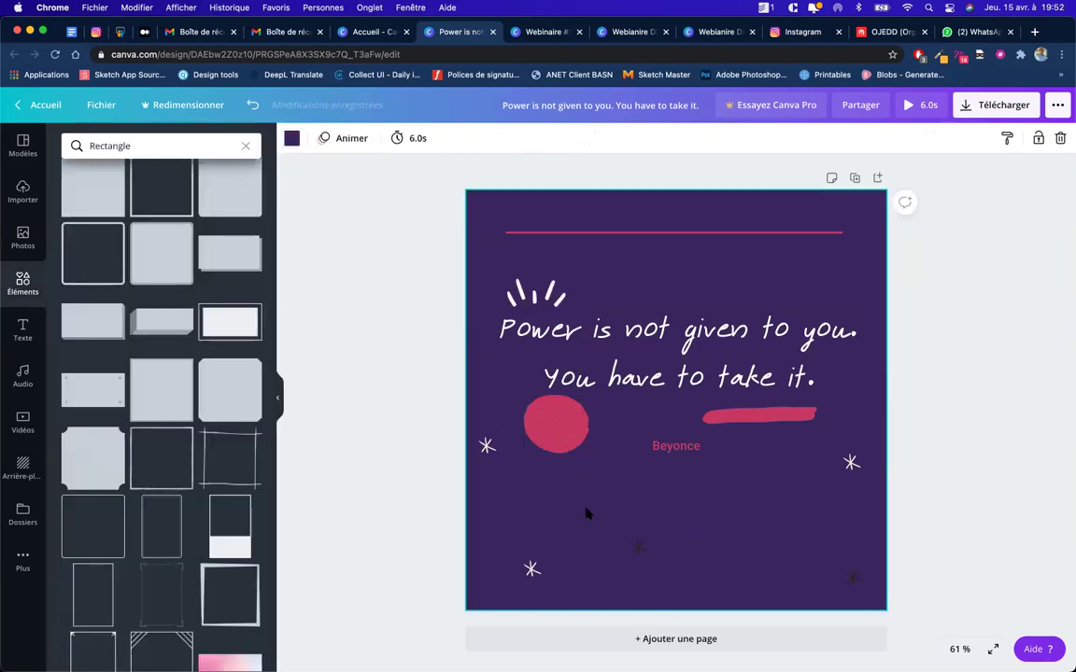
Step: Drag the pink circle up toward 'Power' and raise the quote text on the page
left_click(559, 425)
left_click_drag(559, 425, 528, 343)
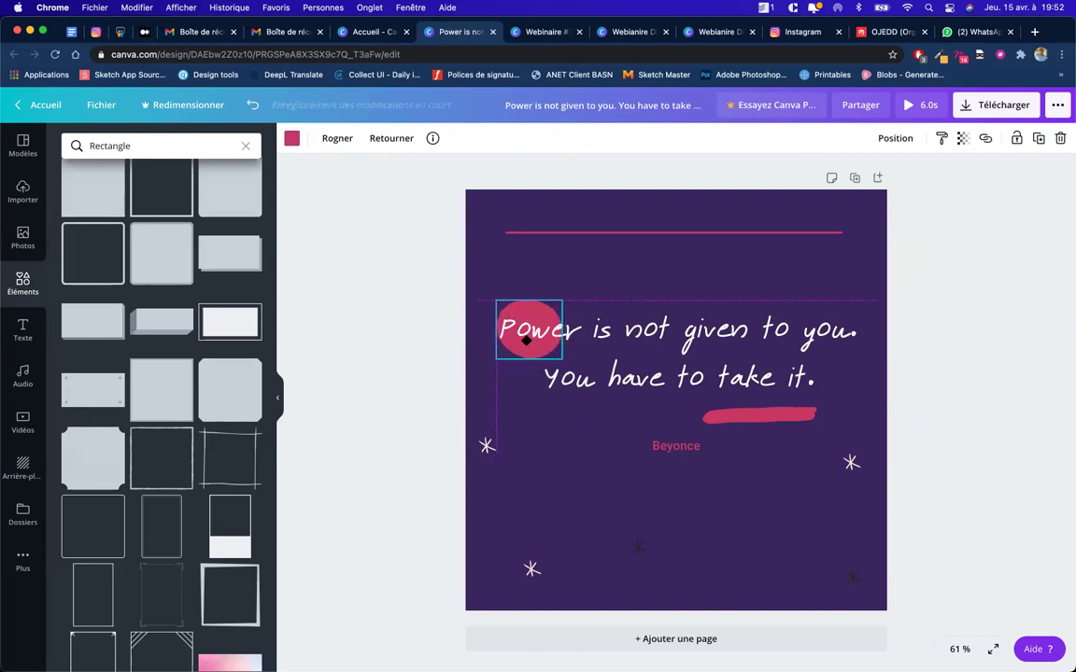
left_click(628, 358)
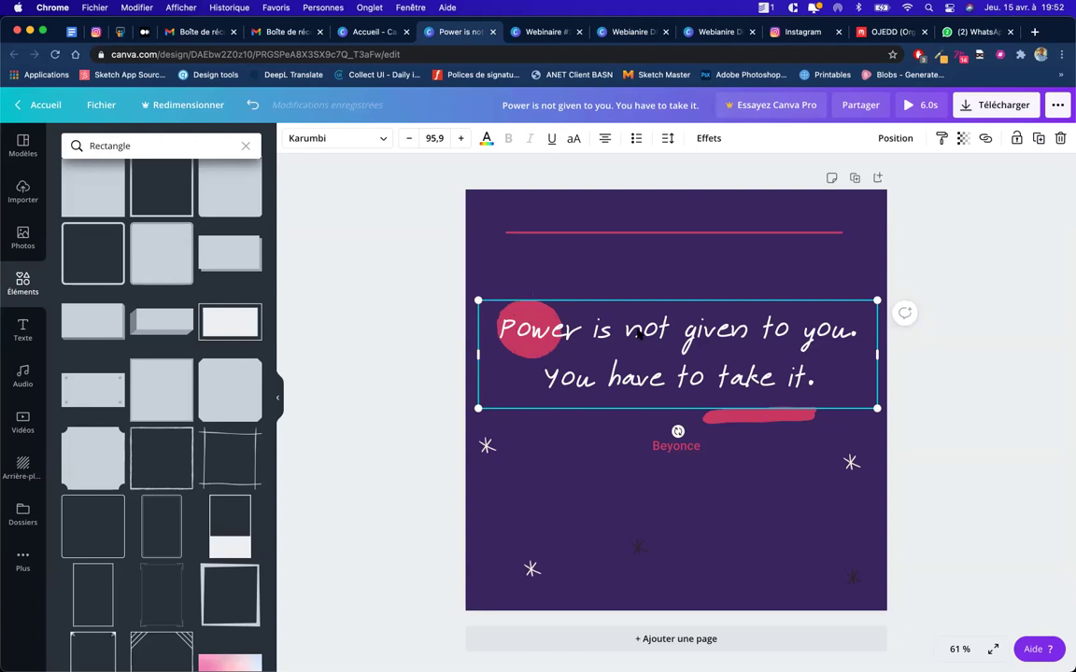
left_click_drag(639, 338, 643, 284)
left_click(734, 417)
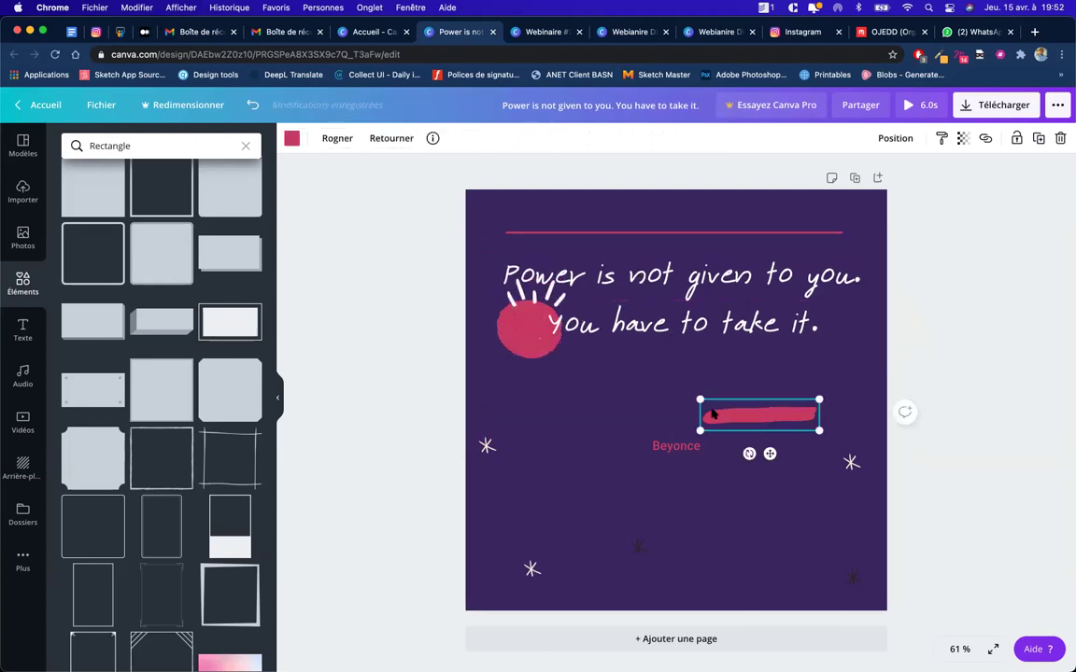
left_click(521, 346)
left_click(533, 360)
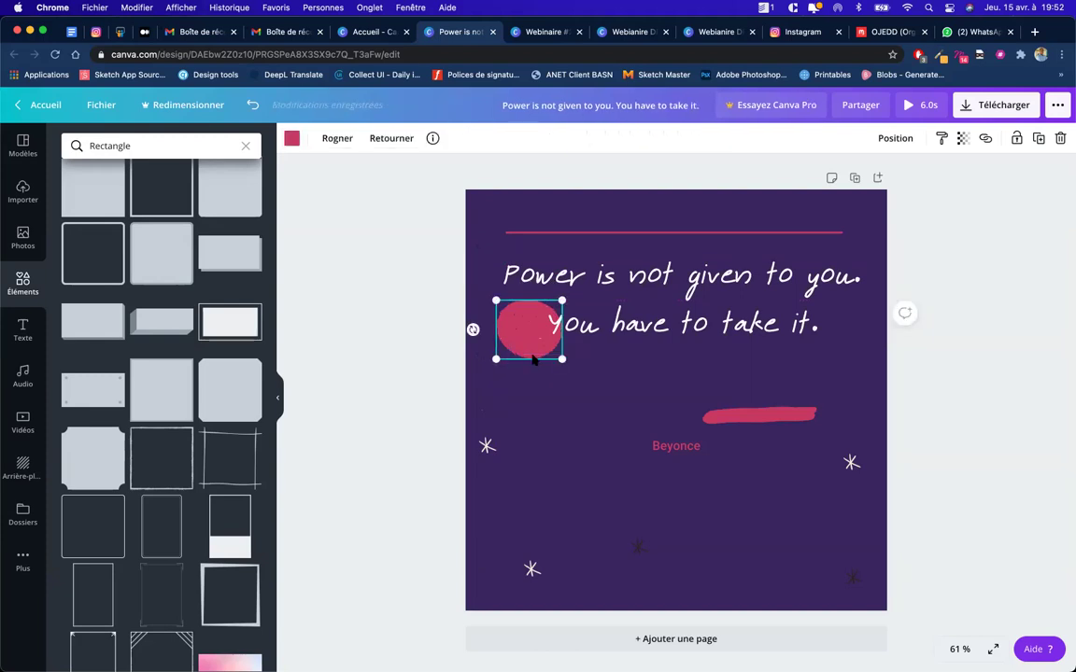
Step: Reposition the quote text so 'Power' sits over the pink circle
left_click_drag(669, 305, 677, 353)
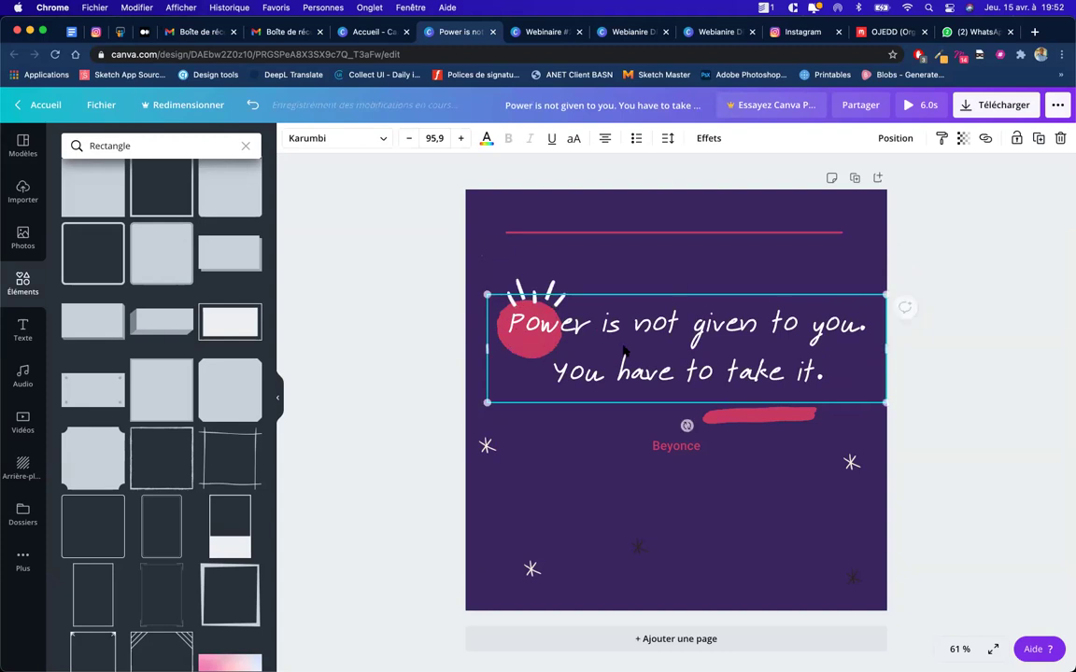
left_click(522, 345)
left_click(523, 338)
left_click(529, 340)
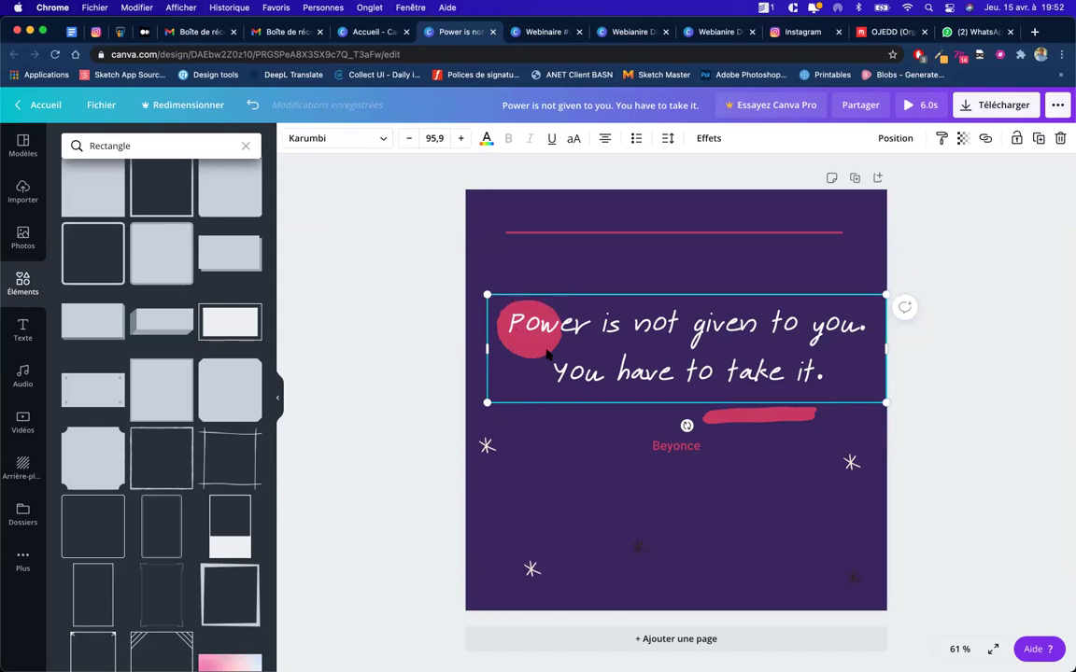
left_click_drag(548, 350, 547, 291)
left_click(536, 355)
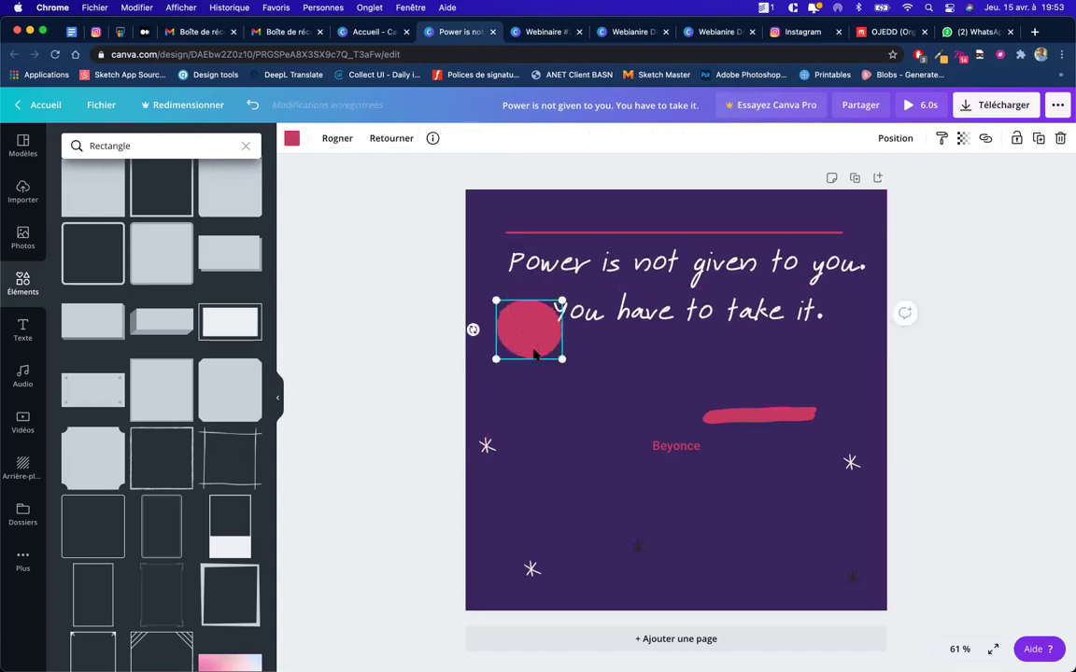
left_click_drag(600, 275, 601, 338)
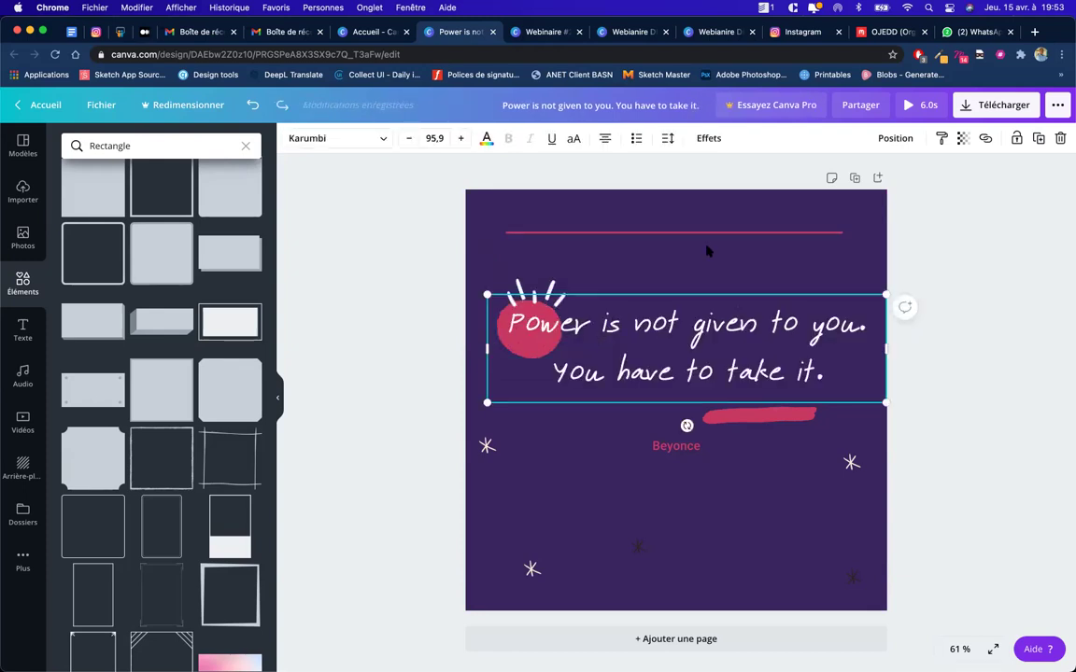
left_click(893, 140)
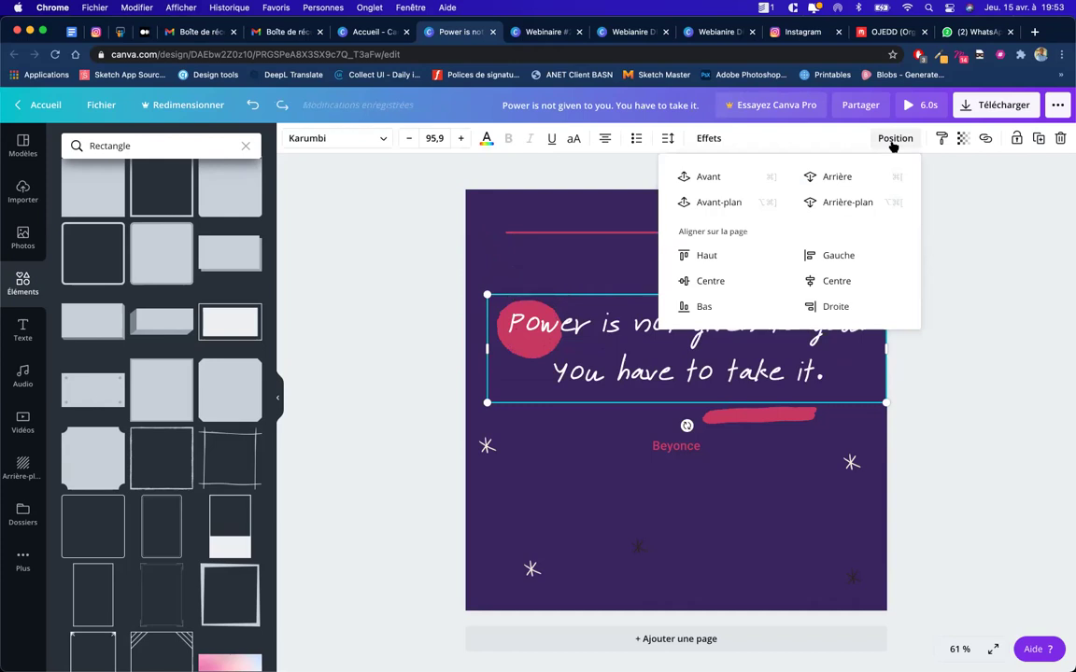
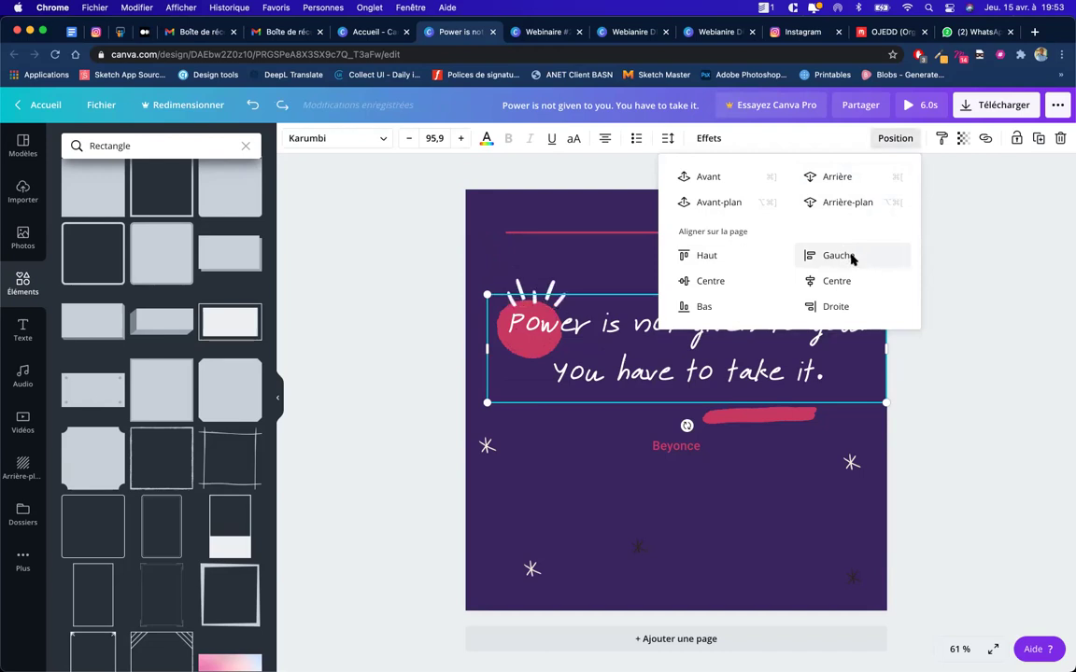
Step: Try the page-alignment positions on the quote, ending with it horizontally centred
left_click(851, 259)
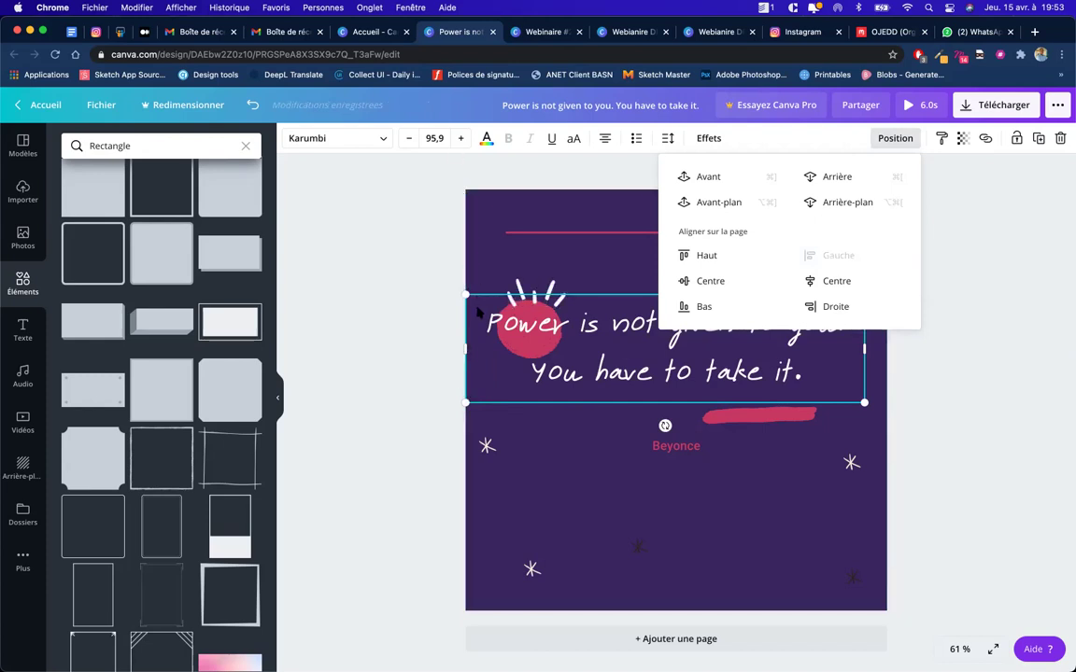
left_click(719, 256)
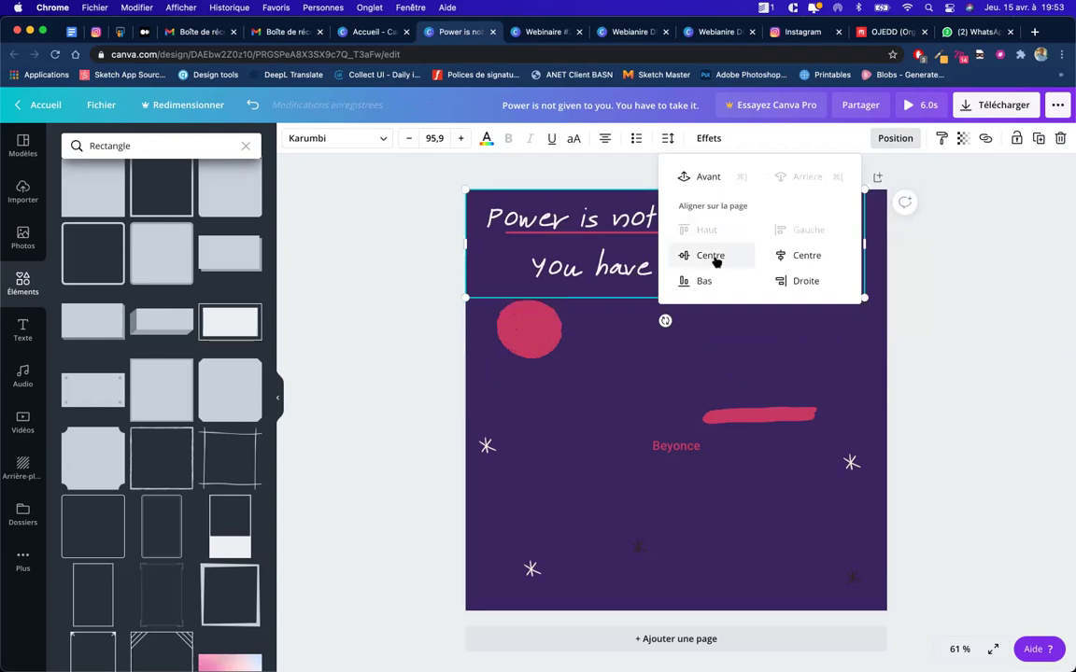
left_click(714, 258)
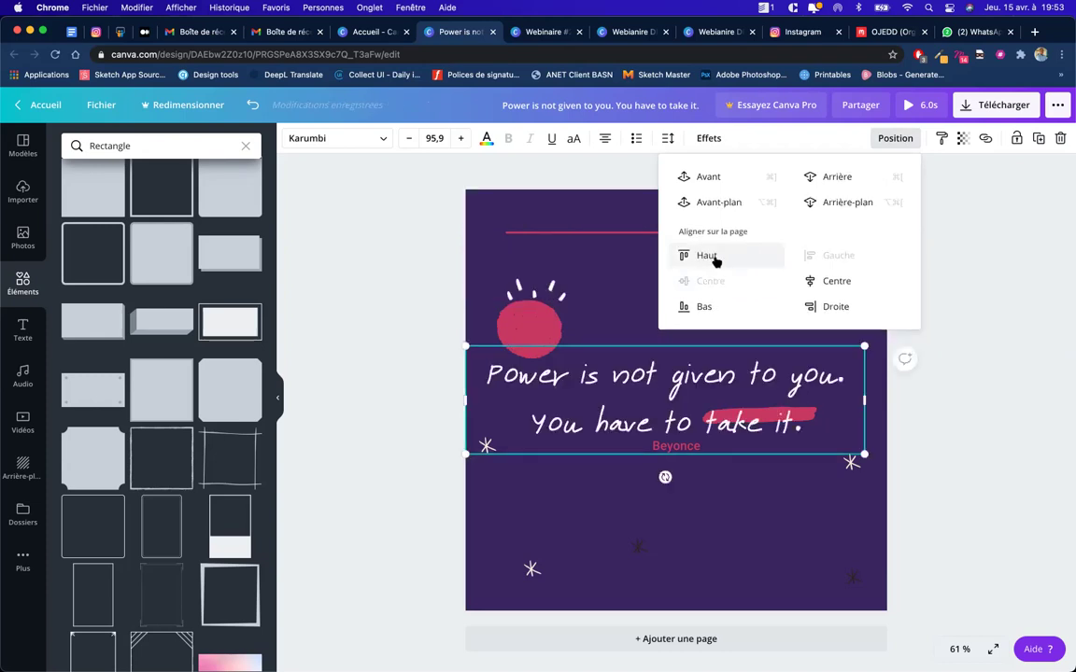
left_click(828, 288)
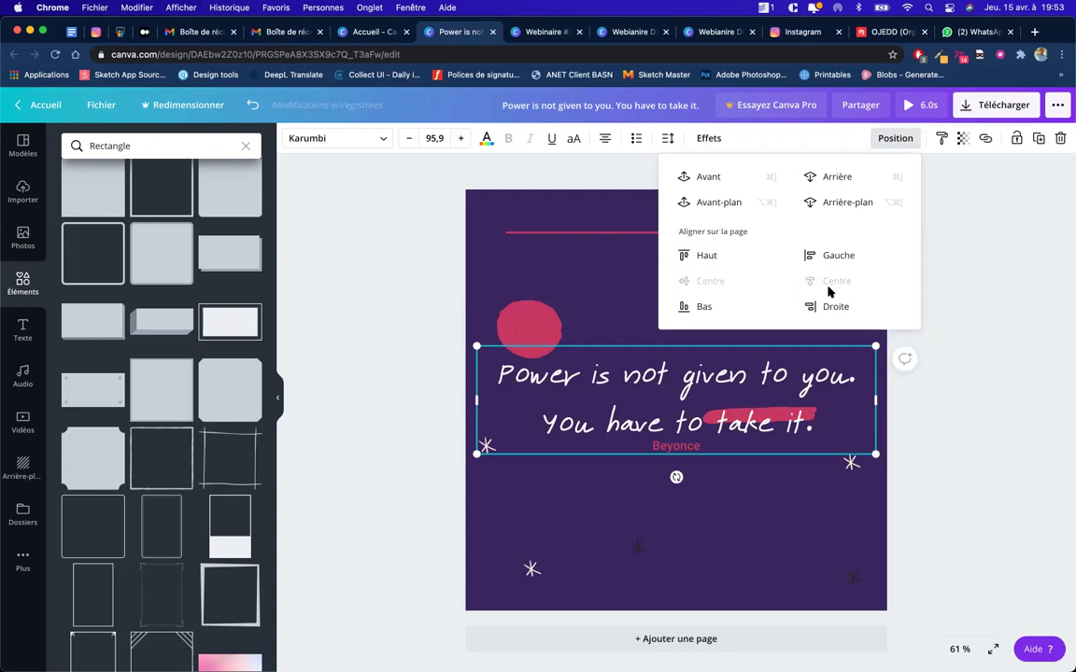
left_click(822, 306)
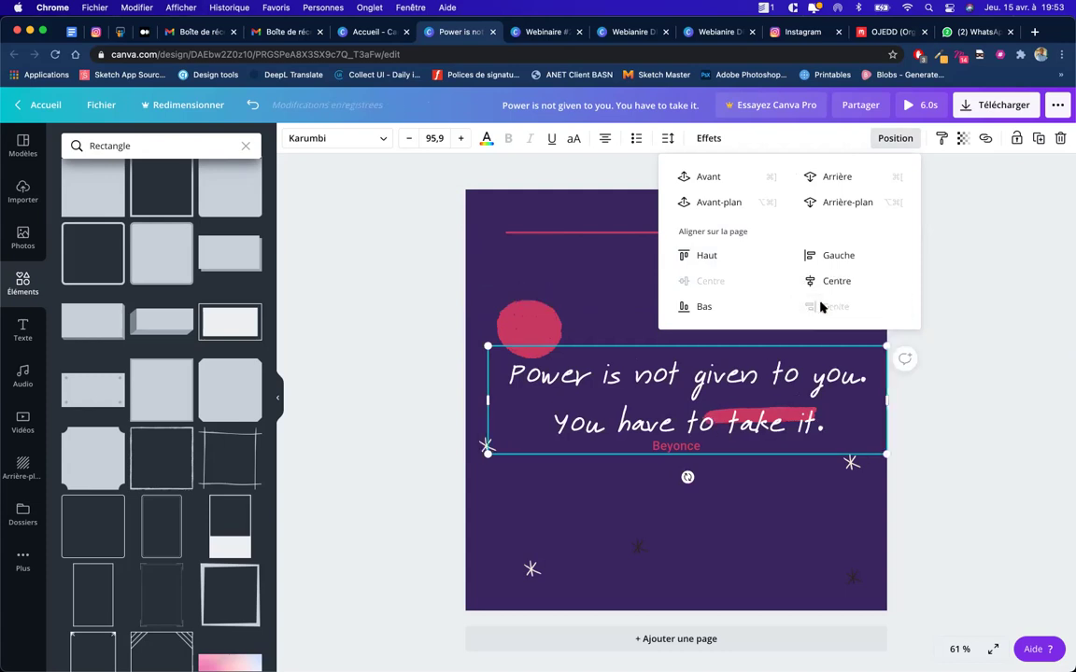
left_click(832, 281)
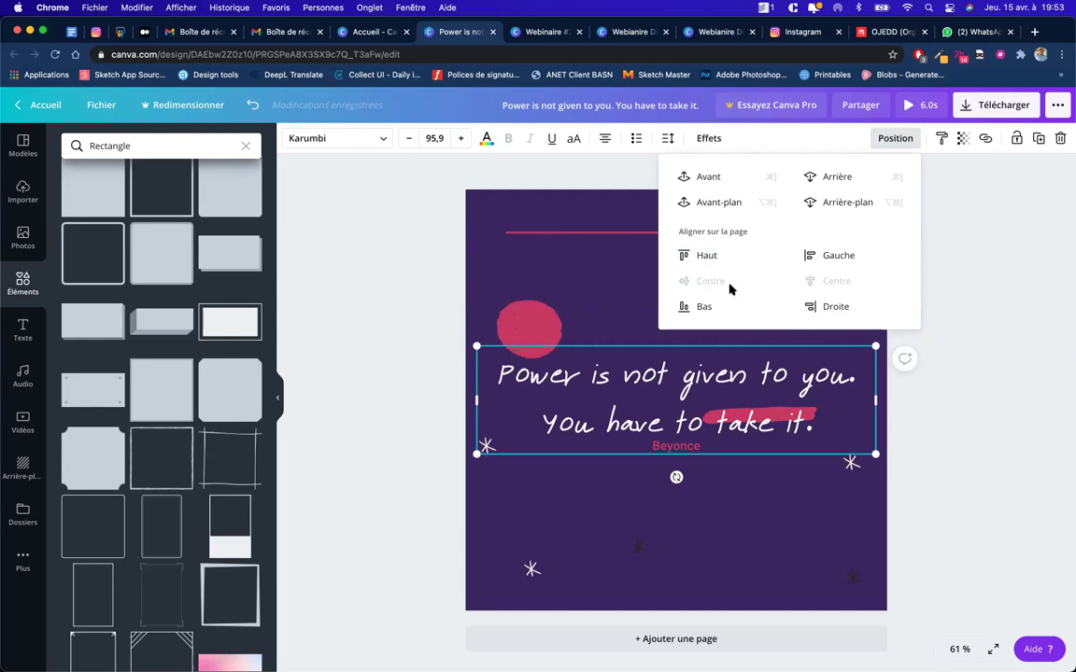
Step: Undo the last move and drag the quote up, centred just above the Beyonce attribution
left_click(608, 297)
key("super+z")
left_click(665, 402)
left_click_drag(665, 401, 668, 355)
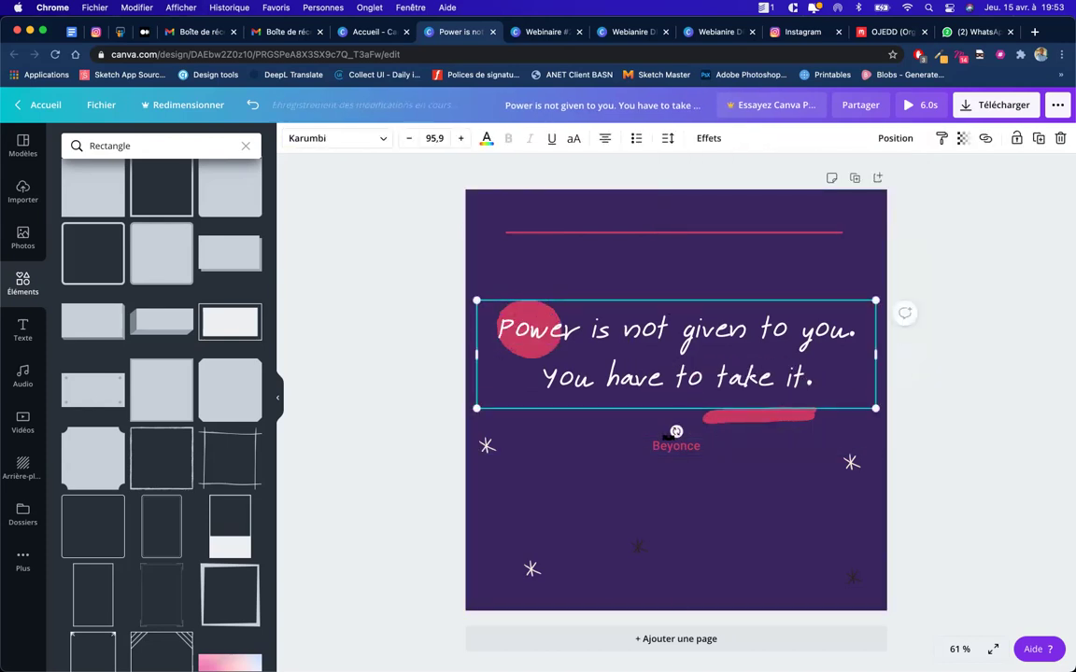
Step: Group the quote with the Beyonce attribution and centre the group vertically on the page
left_click(676, 446, "shift")
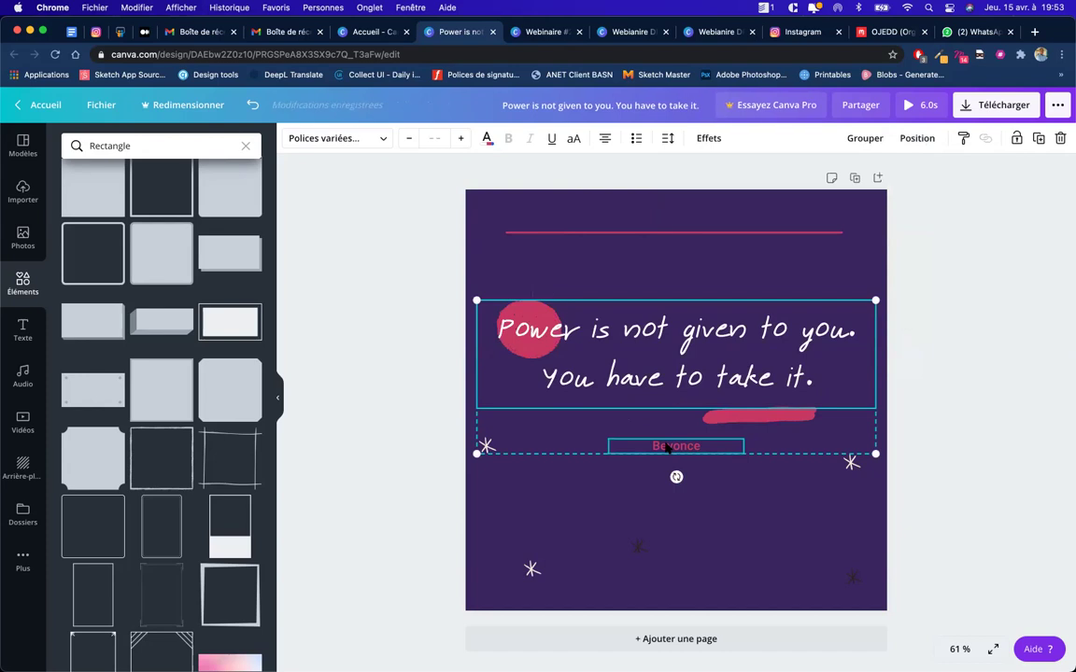
left_click(861, 138)
left_click(897, 139)
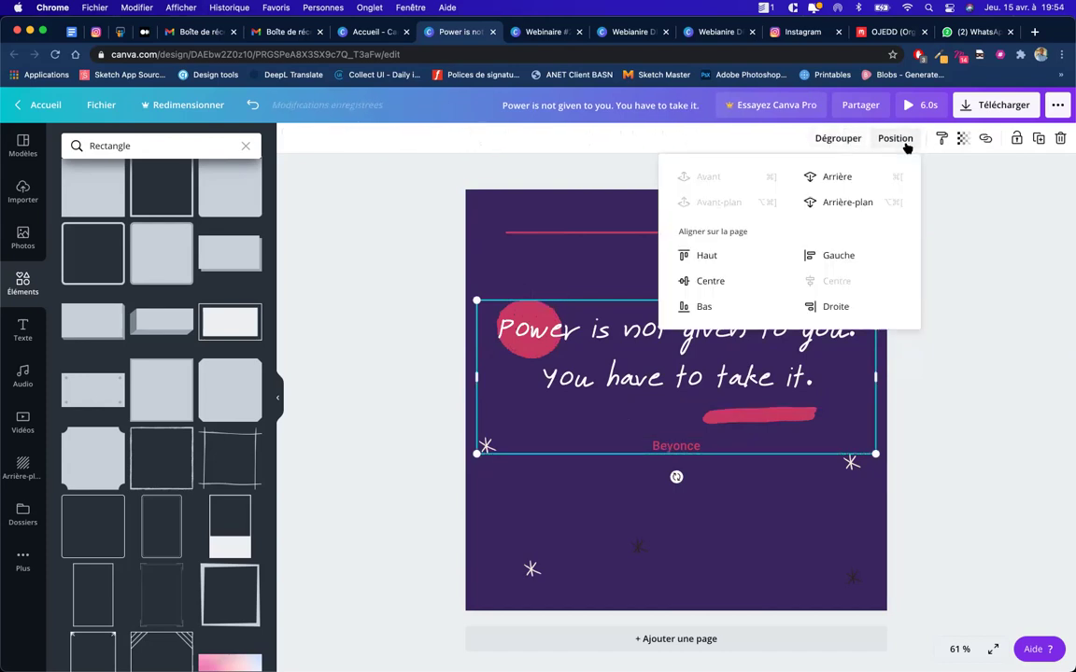
left_click(720, 282)
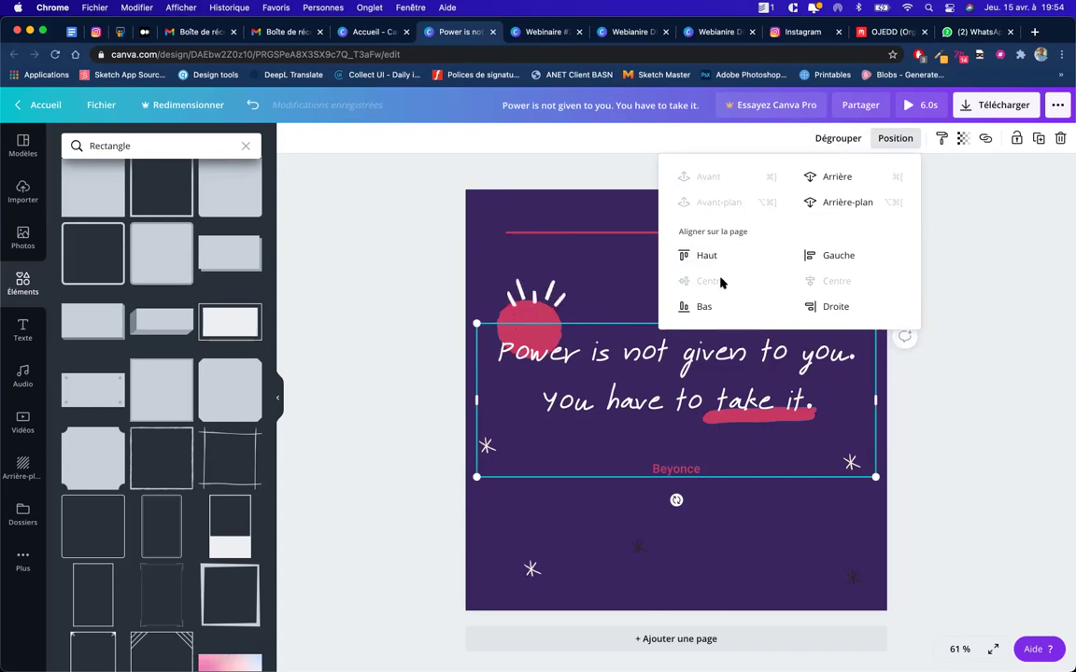
left_click(735, 542)
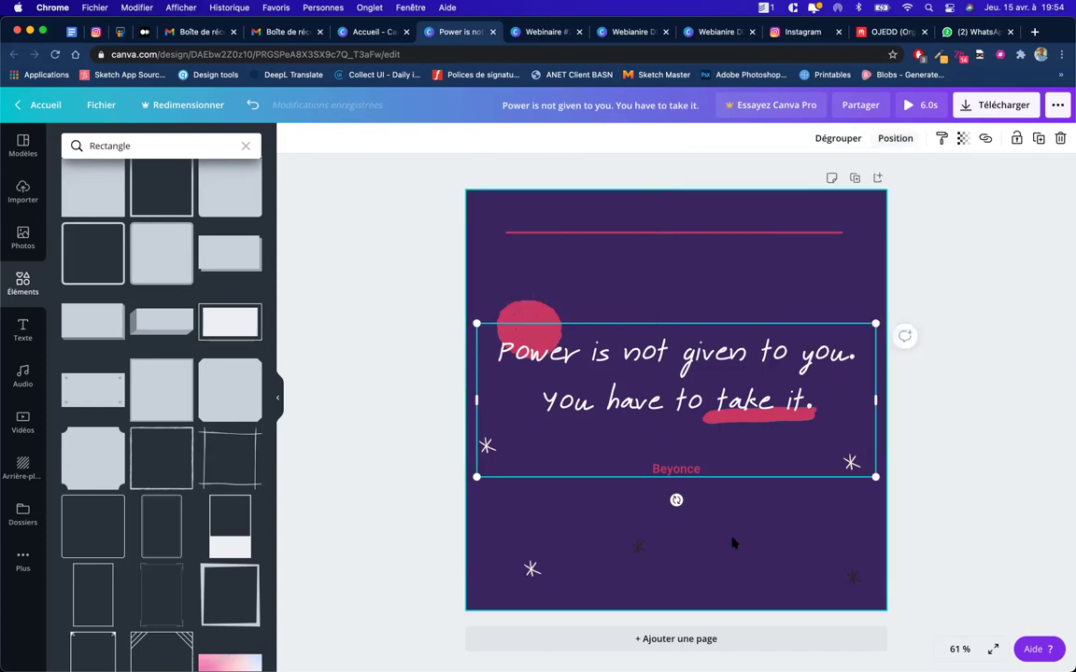
Step: Ungroup the quote and Beyonce, then drag both higher on the card together
left_click(639, 547)
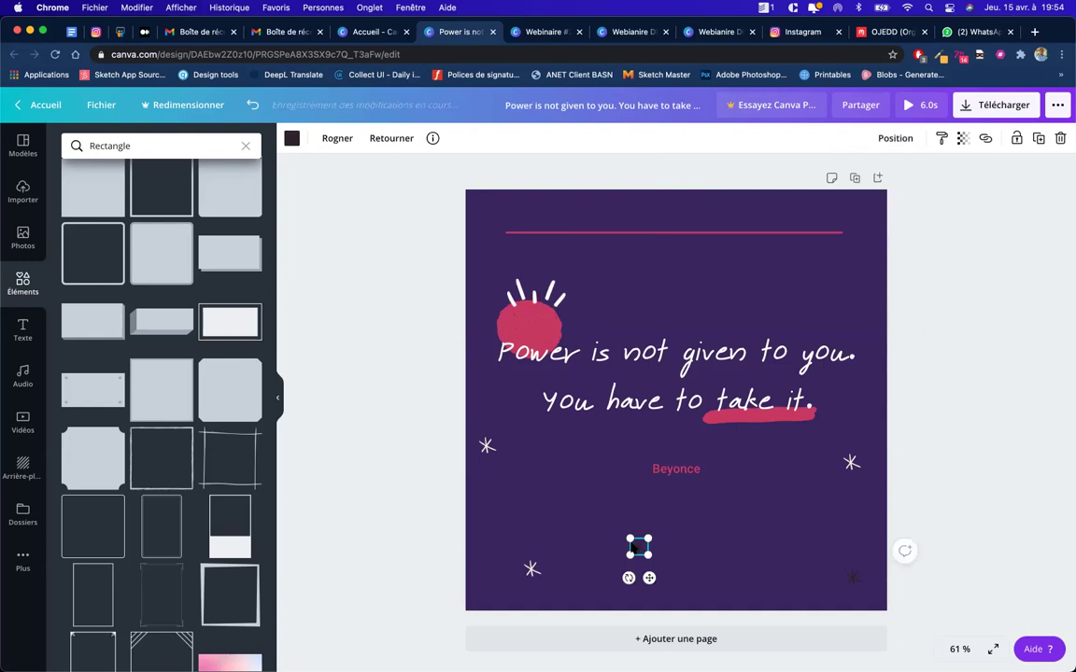
left_click(852, 576, "shift")
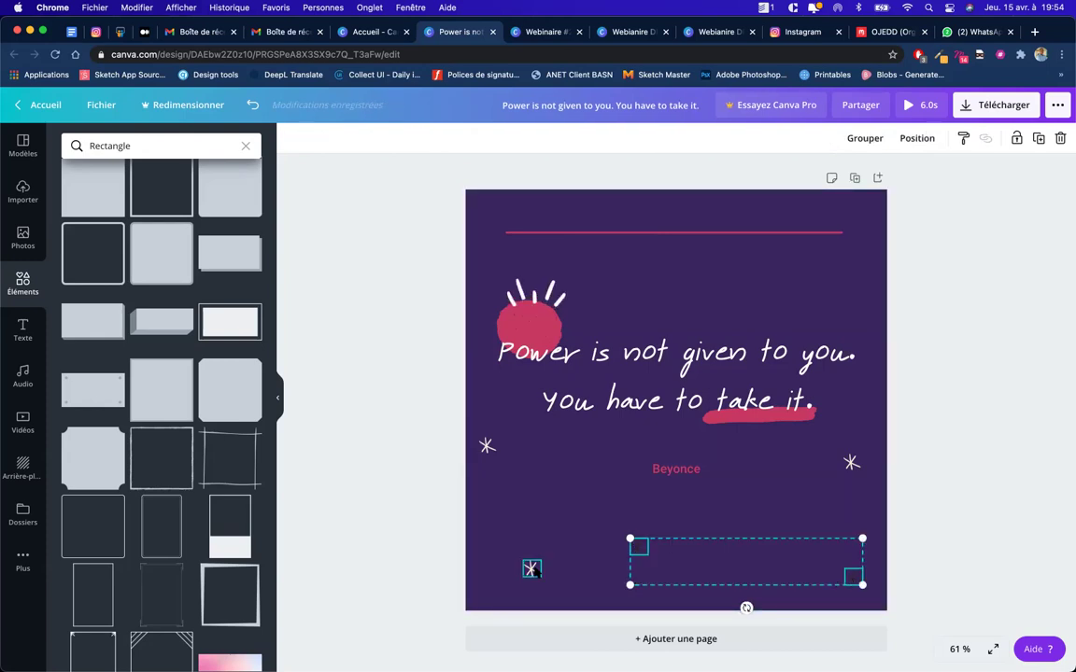
left_click(676, 571)
left_click(486, 449)
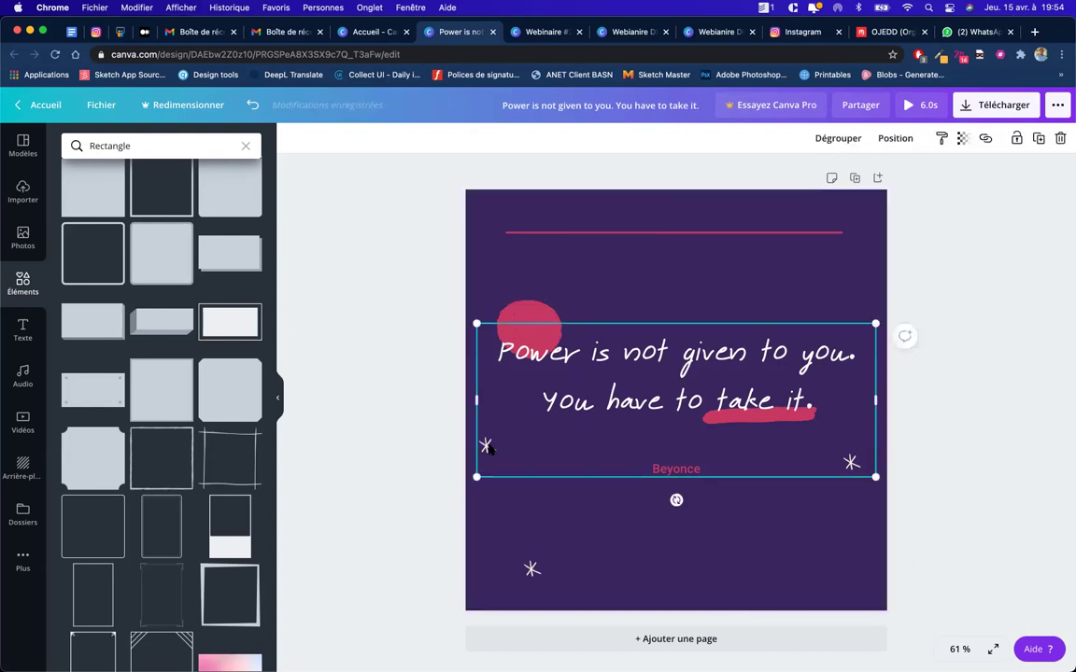
left_click(861, 138)
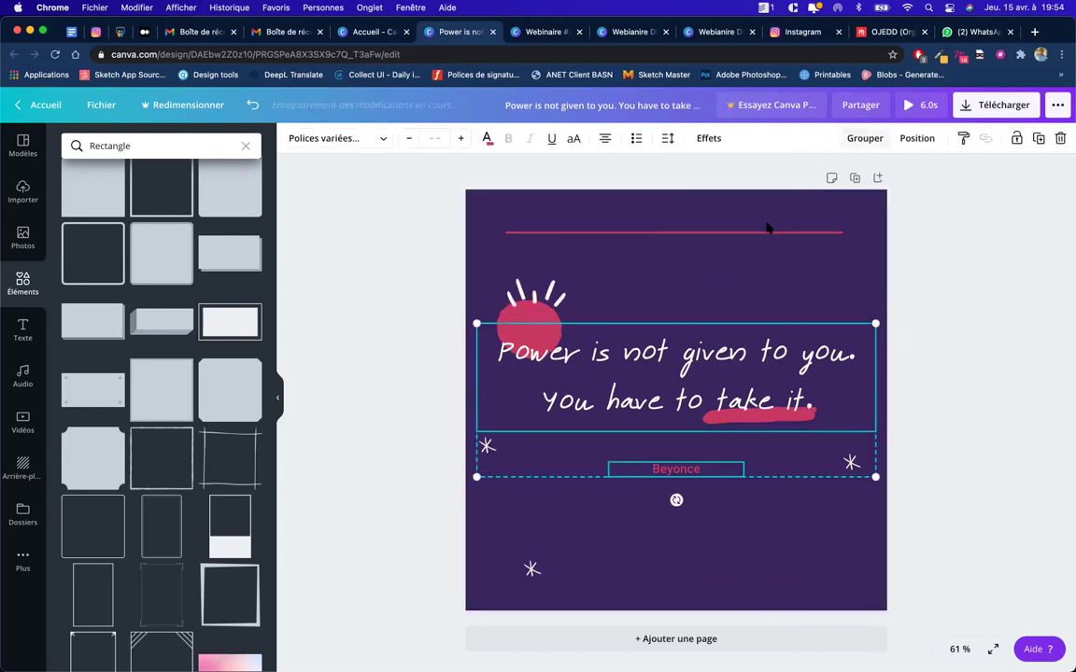
left_click(713, 281)
left_click(669, 471)
left_click(669, 471, "shift")
left_click_drag(669, 470, 667, 410)
Step: Delete the three white stars from the card
left_click(485, 447)
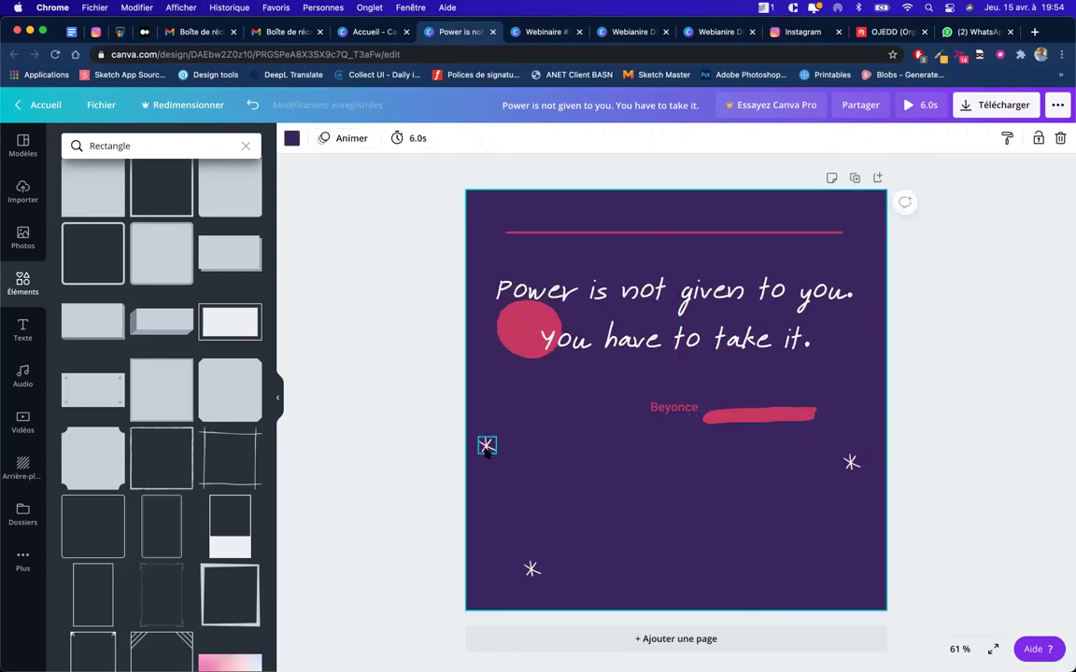
left_click(531, 569, "shift")
left_click(851, 463, "shift")
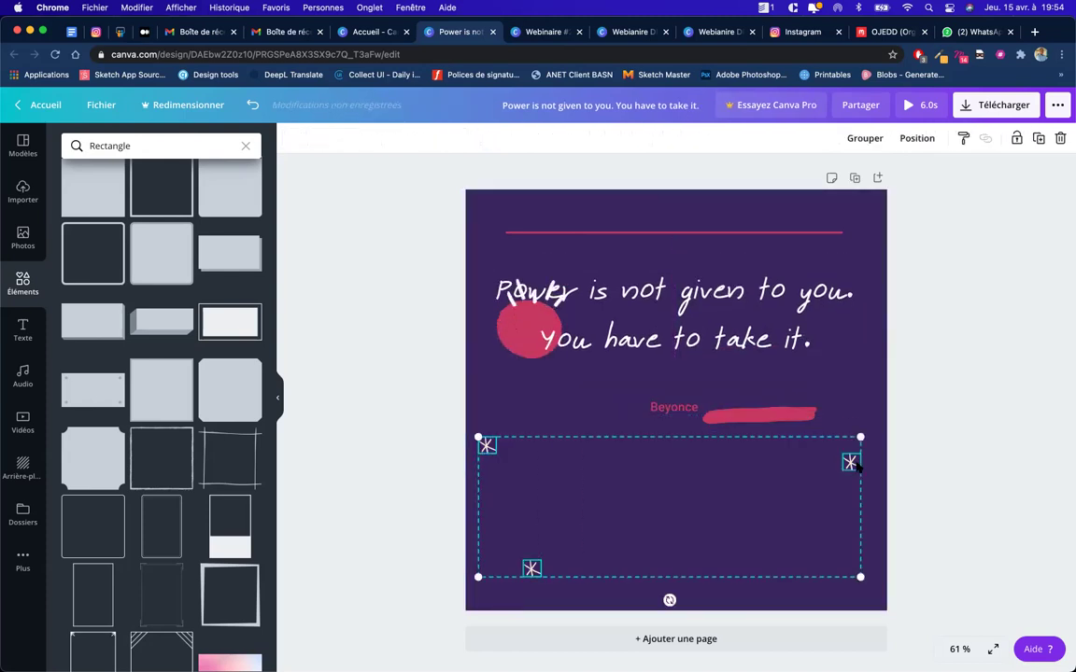
key("BackSpace")
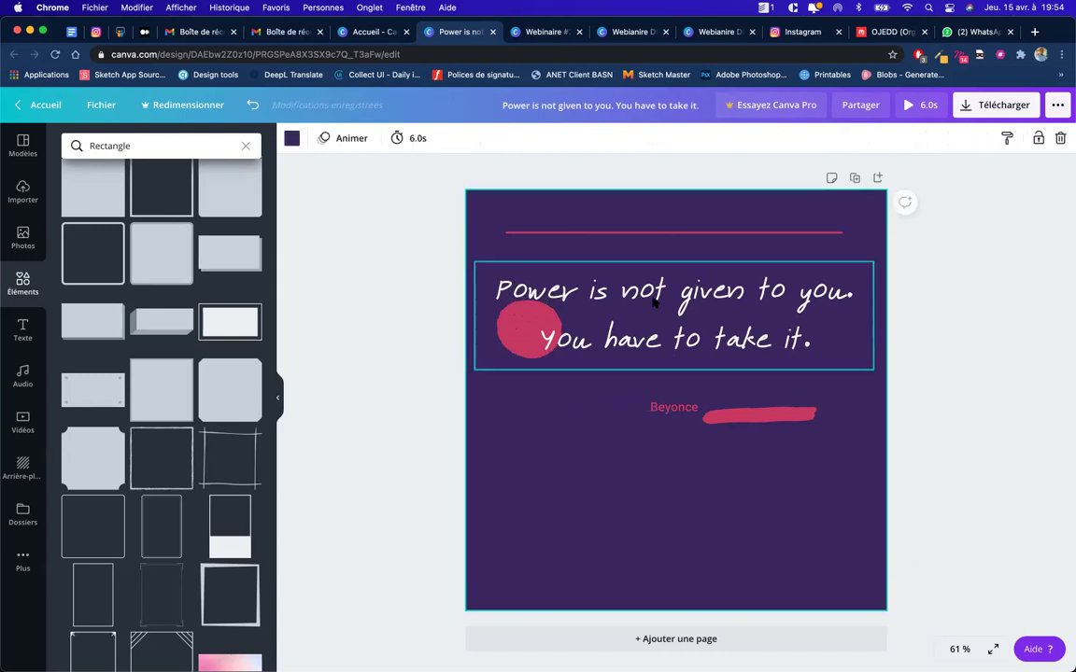
left_click(654, 302)
Step: Reposition the quote text just below the pink circle and sun rays
left_click_drag(654, 301, 626, 361)
left_click(534, 322)
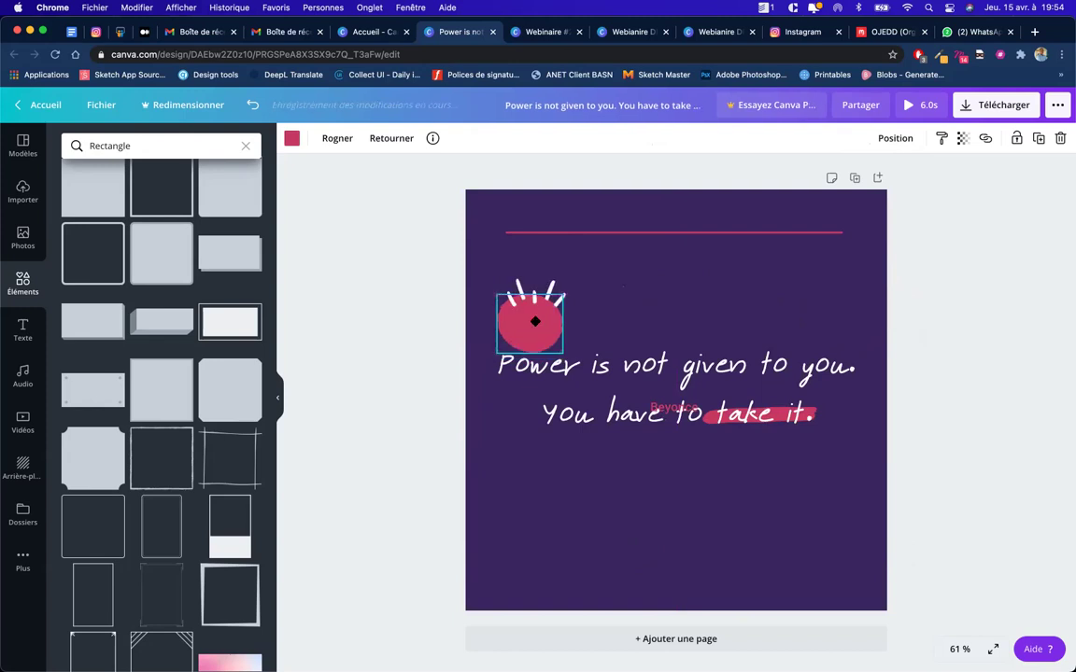
left_click(538, 289)
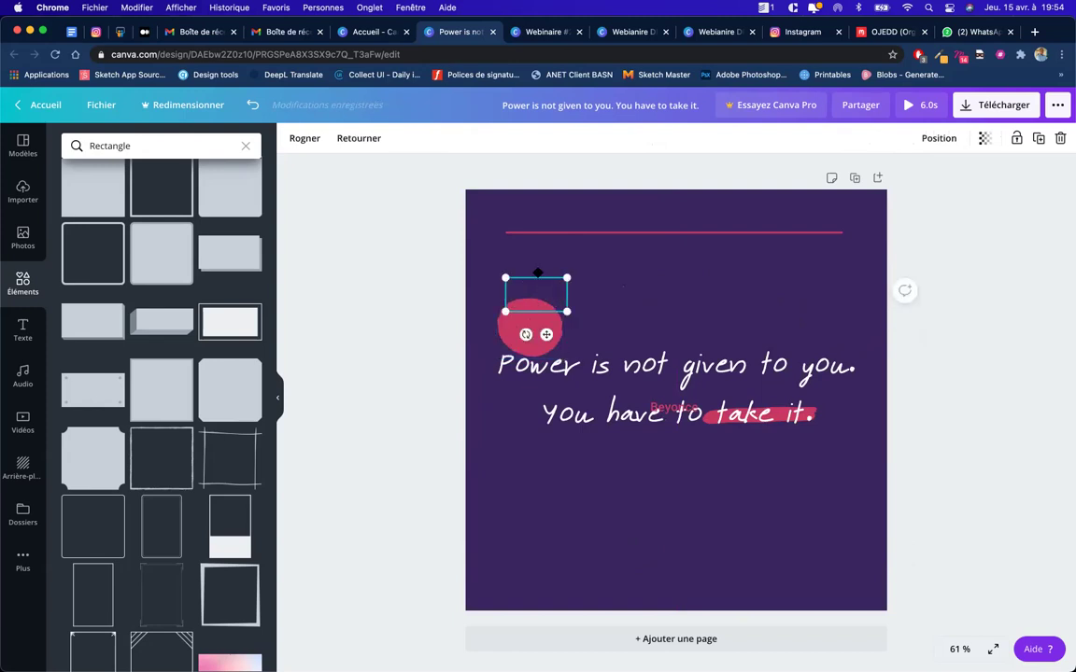
left_click_drag(608, 370, 622, 335)
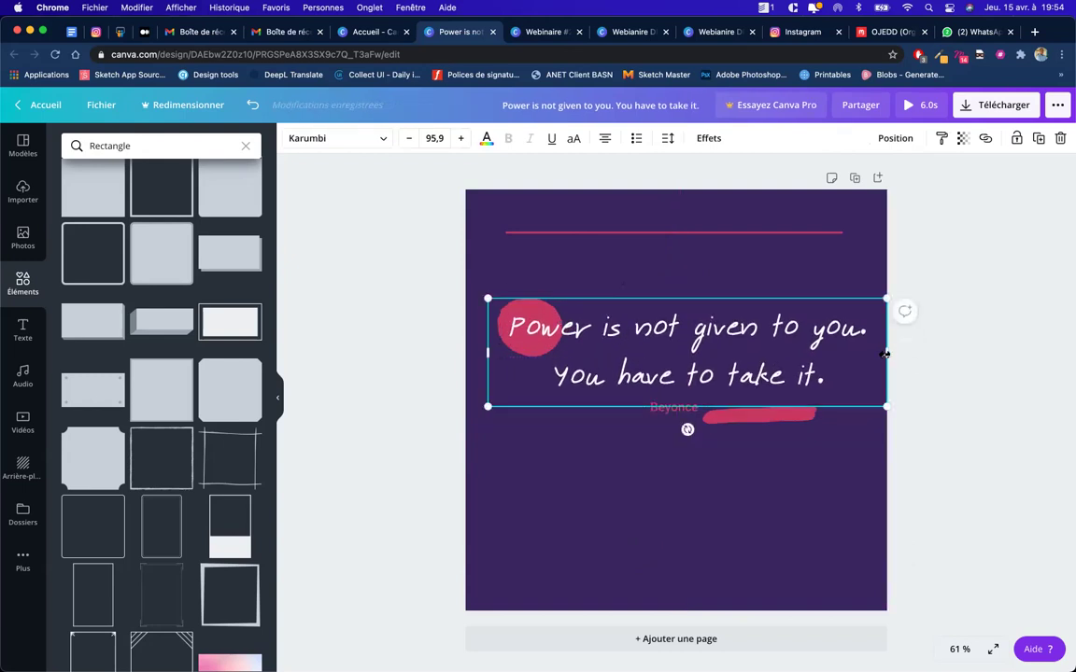
Step: Centre the quote vertically, narrow its text box slightly, and re-snap it to centre
left_click(899, 142)
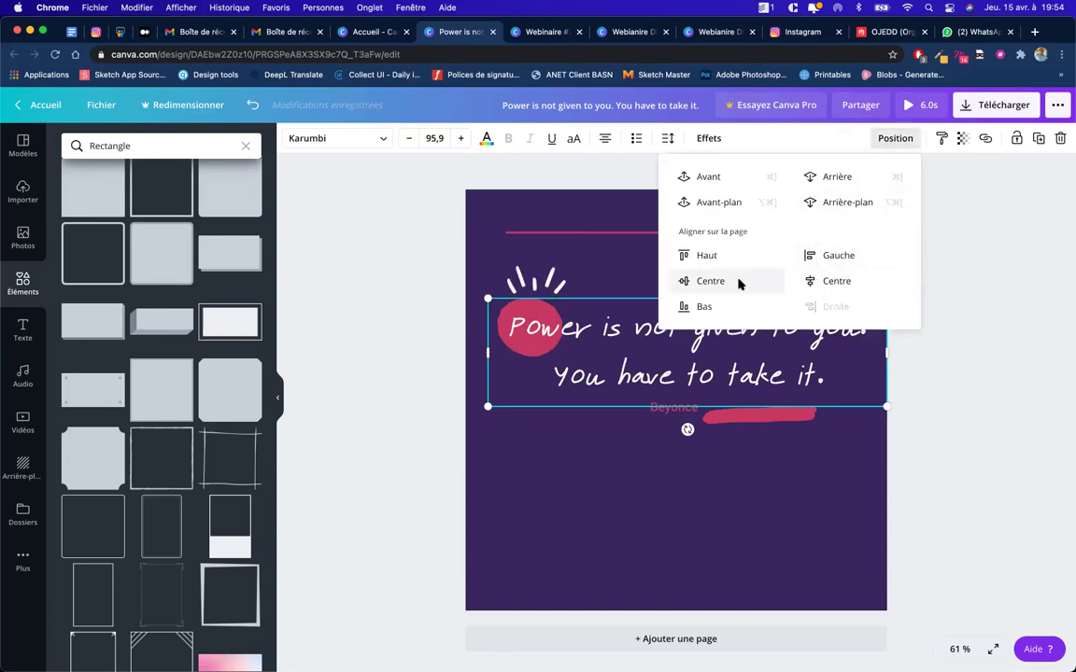
left_click(710, 281)
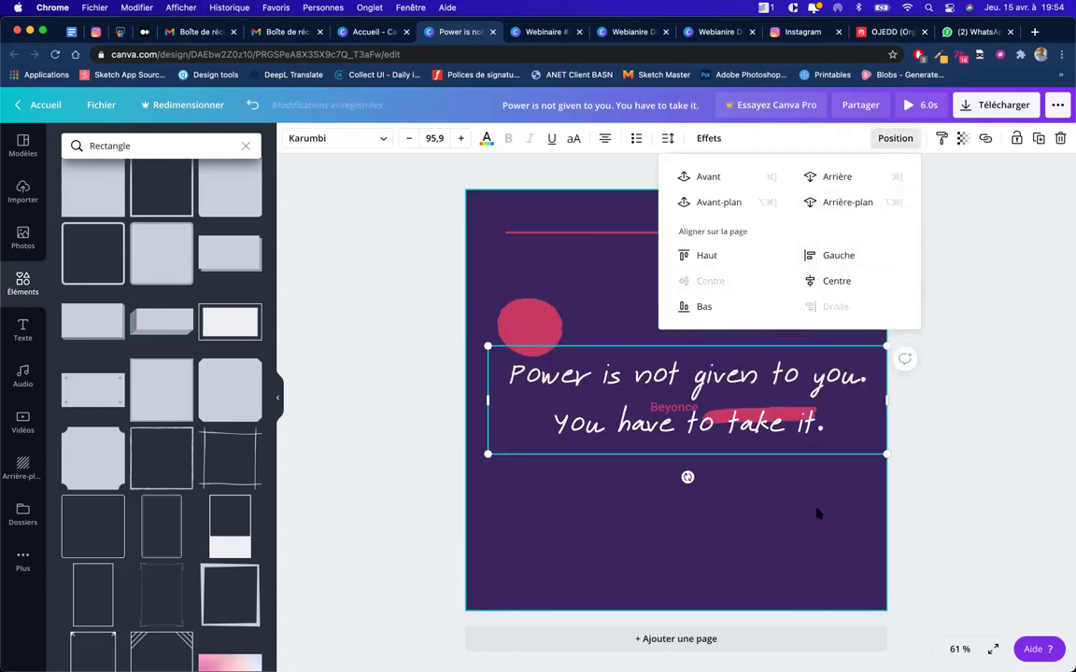
left_click(888, 403)
left_click(885, 397)
left_click_drag(861, 400, 858, 402)
mouse_move(771, 381)
left_mouse_down()
mouse_move(773, 357)
mouse_move(773, 382)
left_mouse_up()
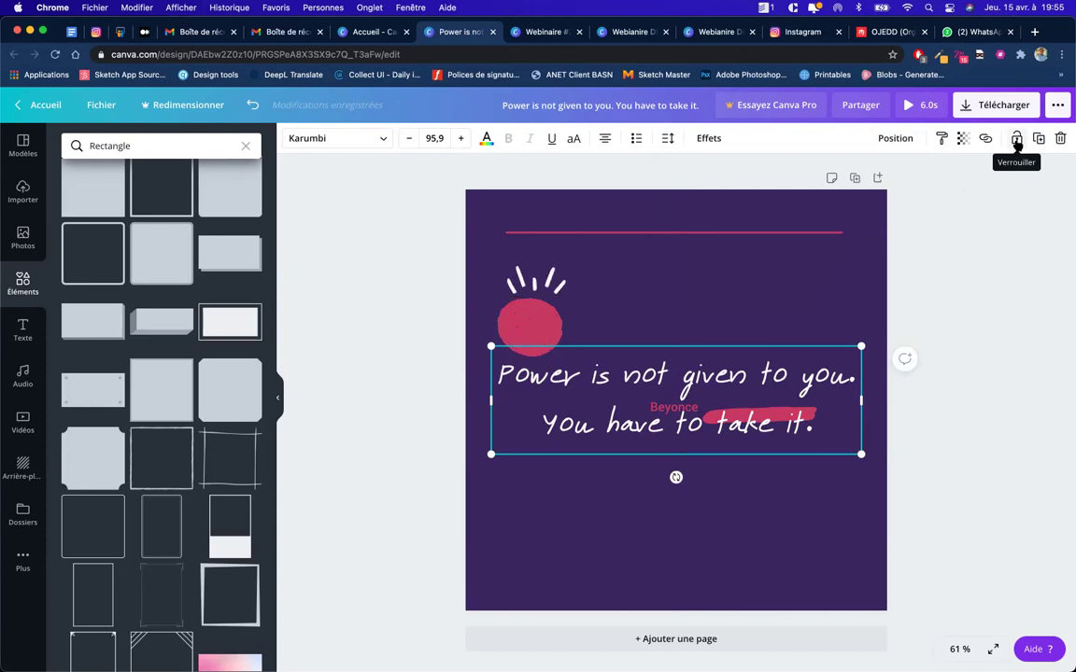
Step: Lock the quote box, move Beyonce down below it, then unlock the quote box
left_click(1016, 138)
left_click(708, 317)
left_click(699, 403)
left_click(743, 375)
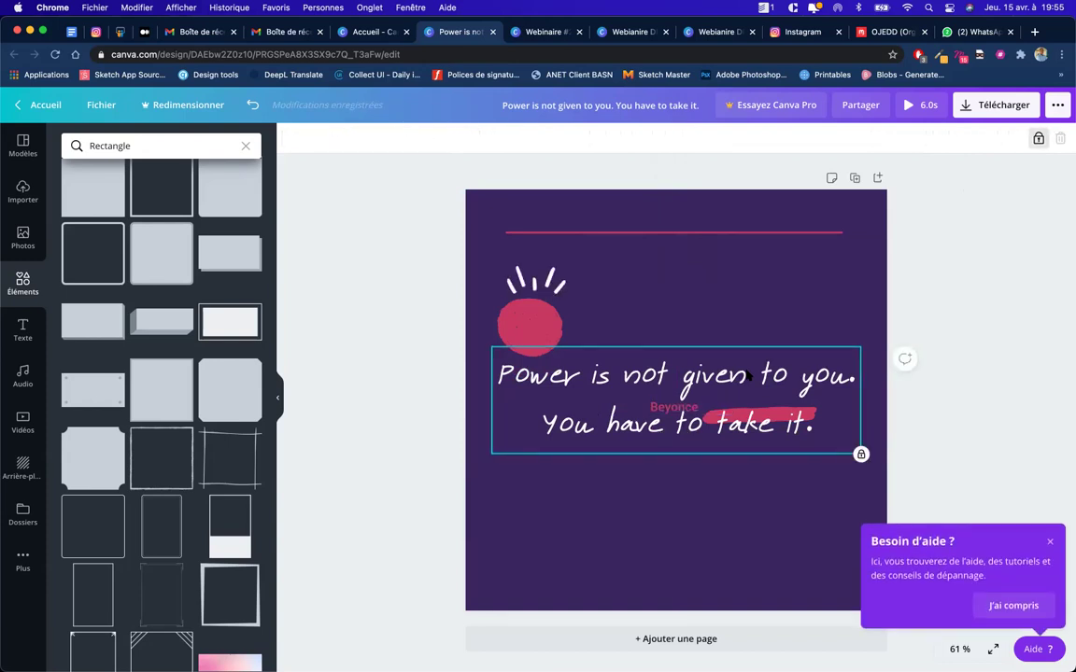
left_click(1049, 542)
left_click_drag(680, 408, 681, 461)
left_click(812, 413)
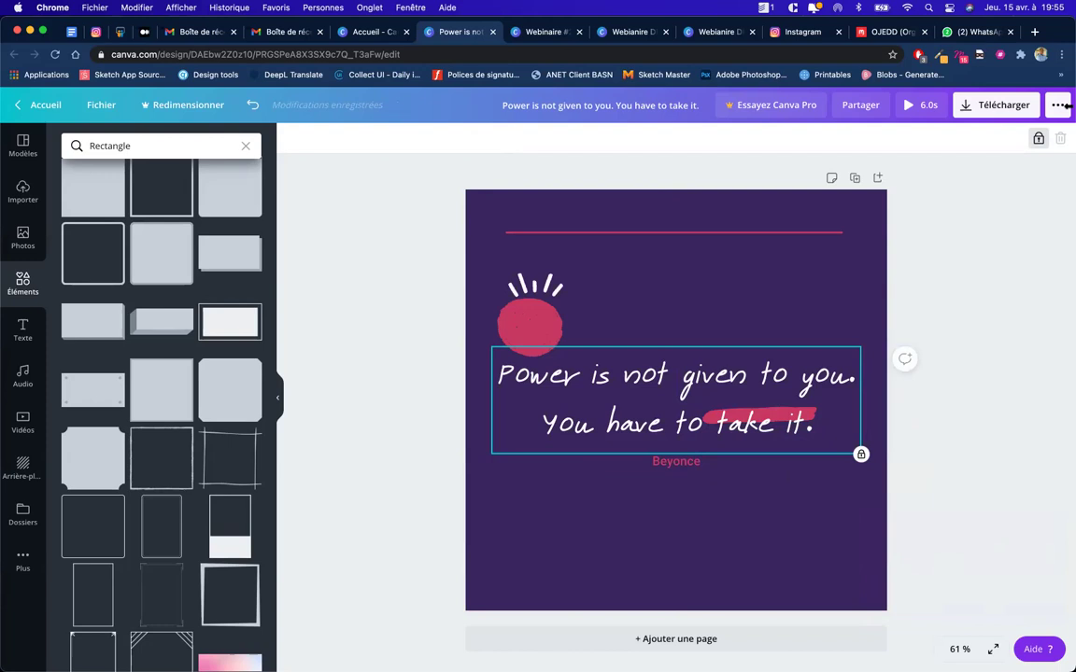
left_click(1040, 139)
Step: Nudge the pink brush stroke and layer it behind the words "take it"
left_click(910, 142)
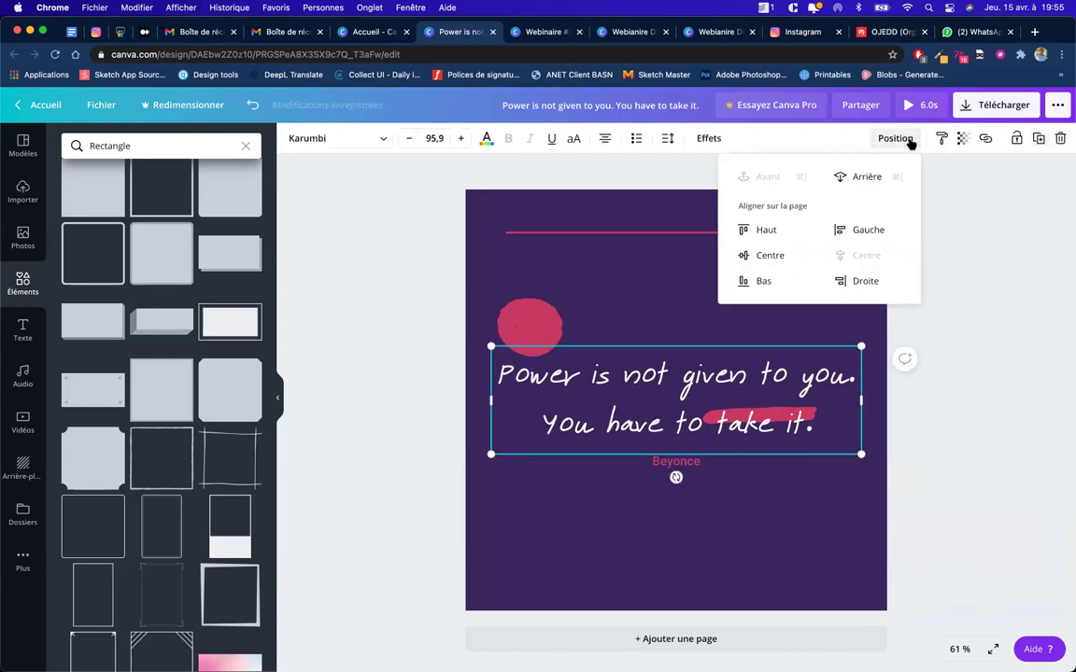
left_click(879, 185)
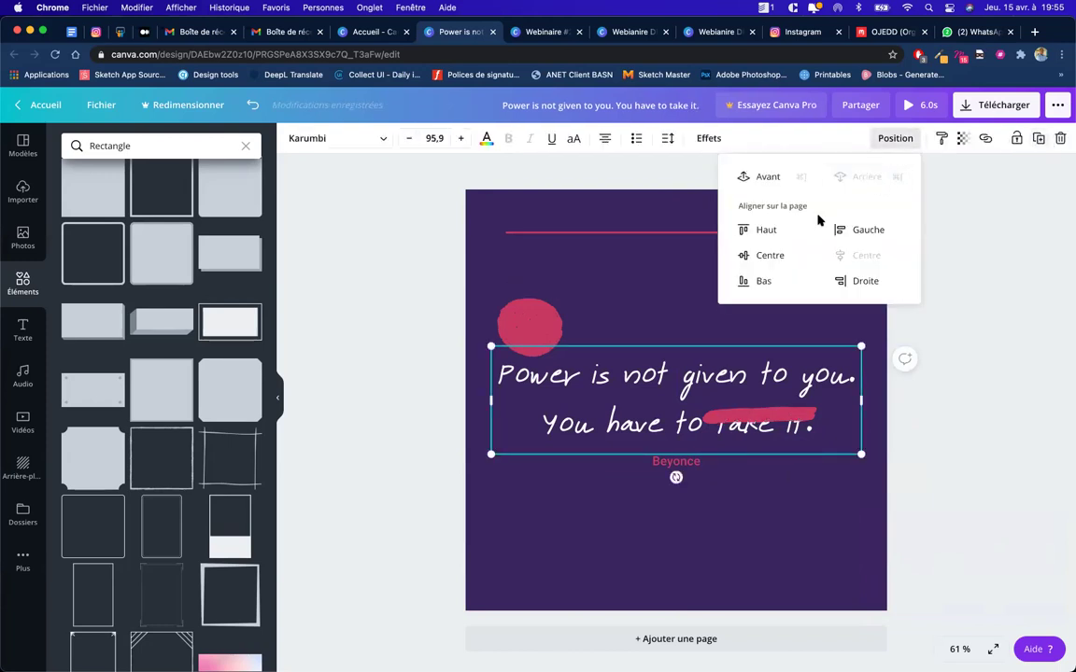
left_click(636, 289)
left_click(781, 434)
mouse_move(781, 433)
left_mouse_down()
mouse_move(794, 444)
mouse_move(775, 439)
left_mouse_up()
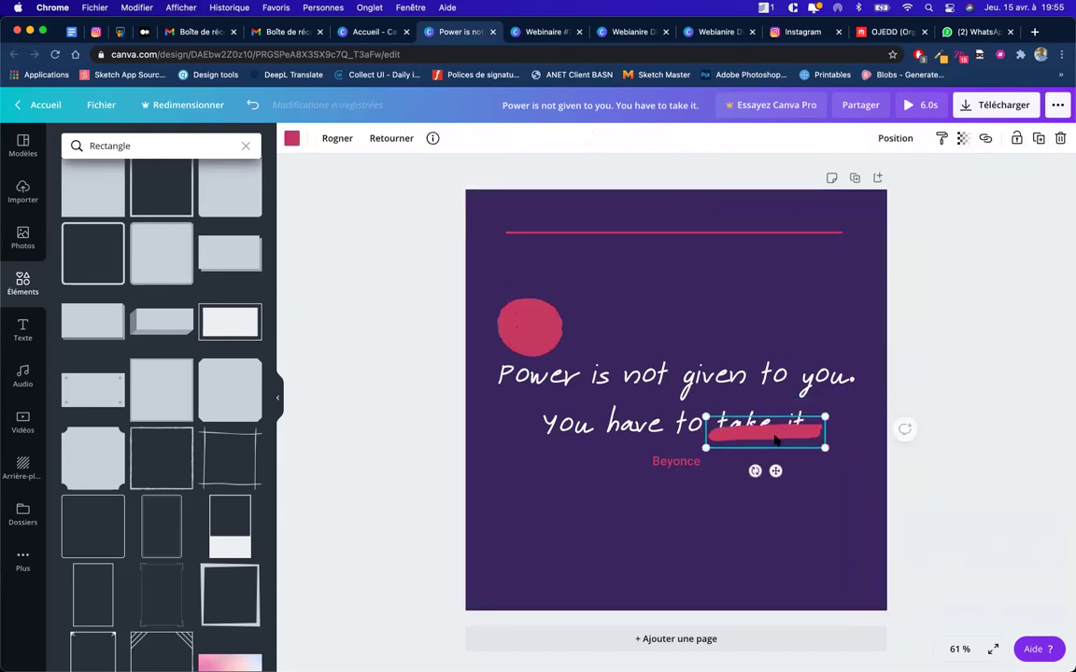
left_click(895, 138)
left_click(863, 176)
Step: Move the pink circle down onto "Power" and send it behind the quote text
left_click(579, 297)
left_click_drag(528, 337, 523, 378)
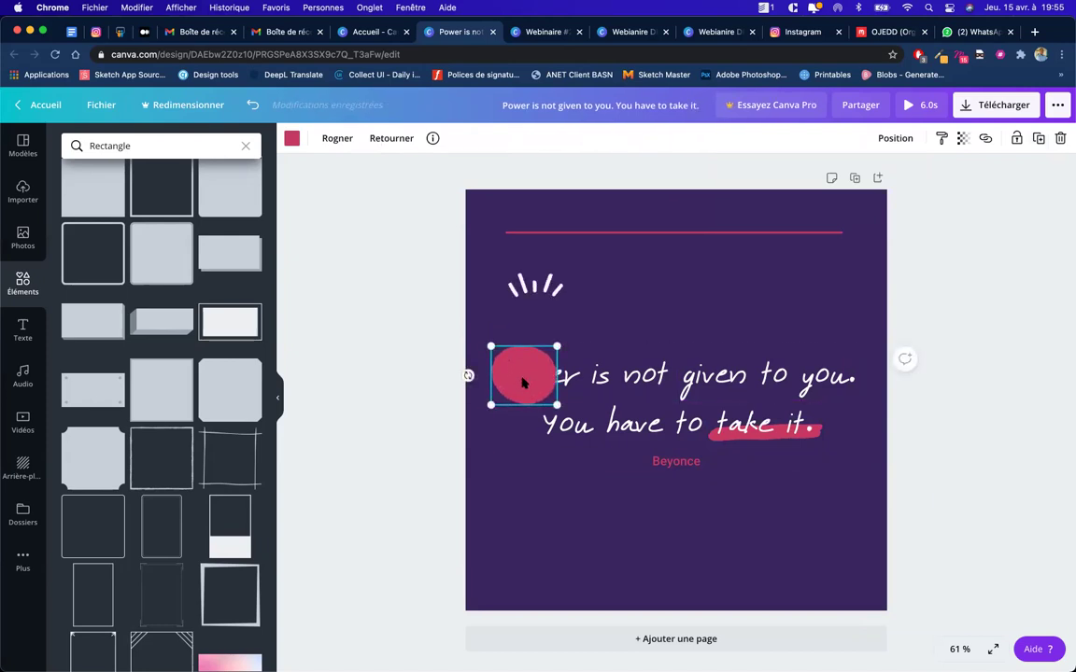
left_click(899, 138)
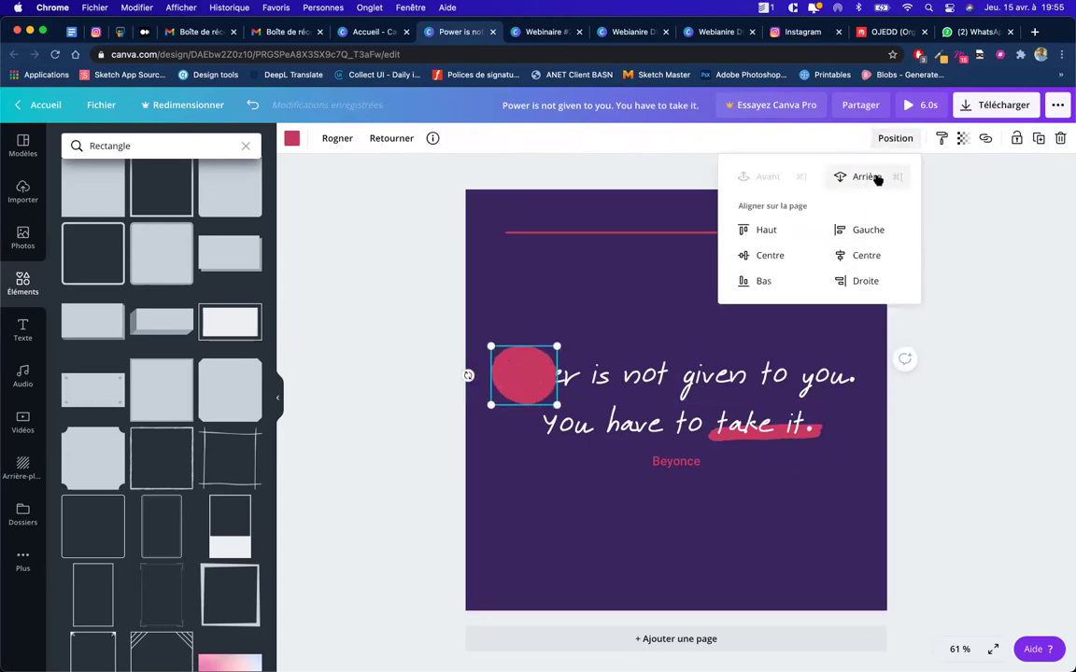
left_click(876, 178)
Step: Move the burst lines just above "Power" and lower Beyonce slightly, keeping it centred
left_click(541, 281)
left_click_drag(540, 294, 535, 322)
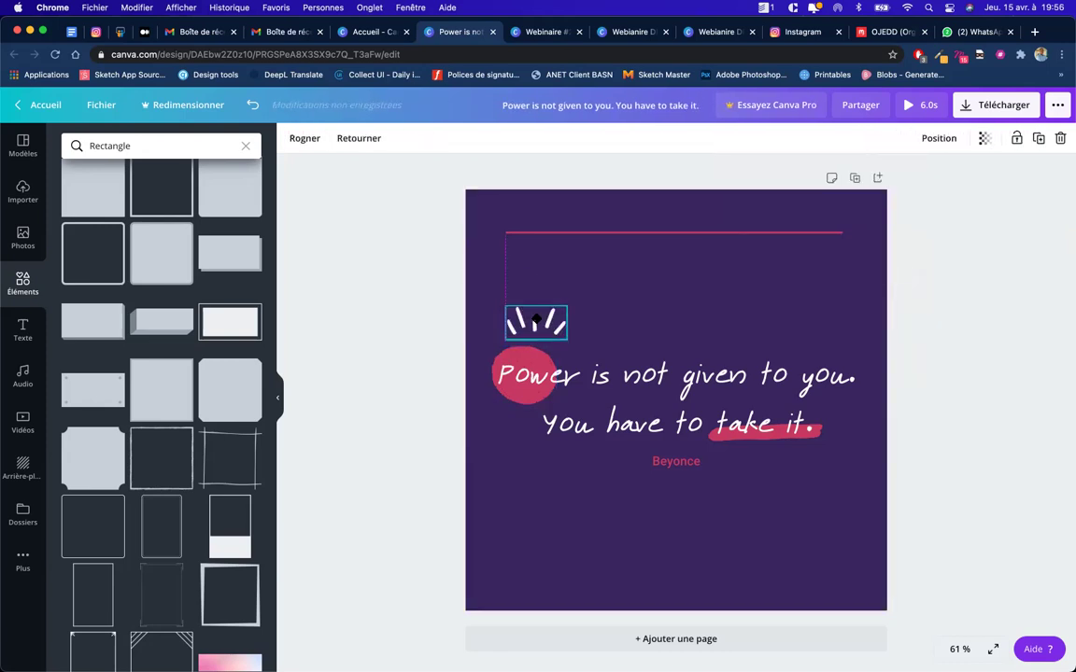
left_click_drag(686, 459, 686, 474)
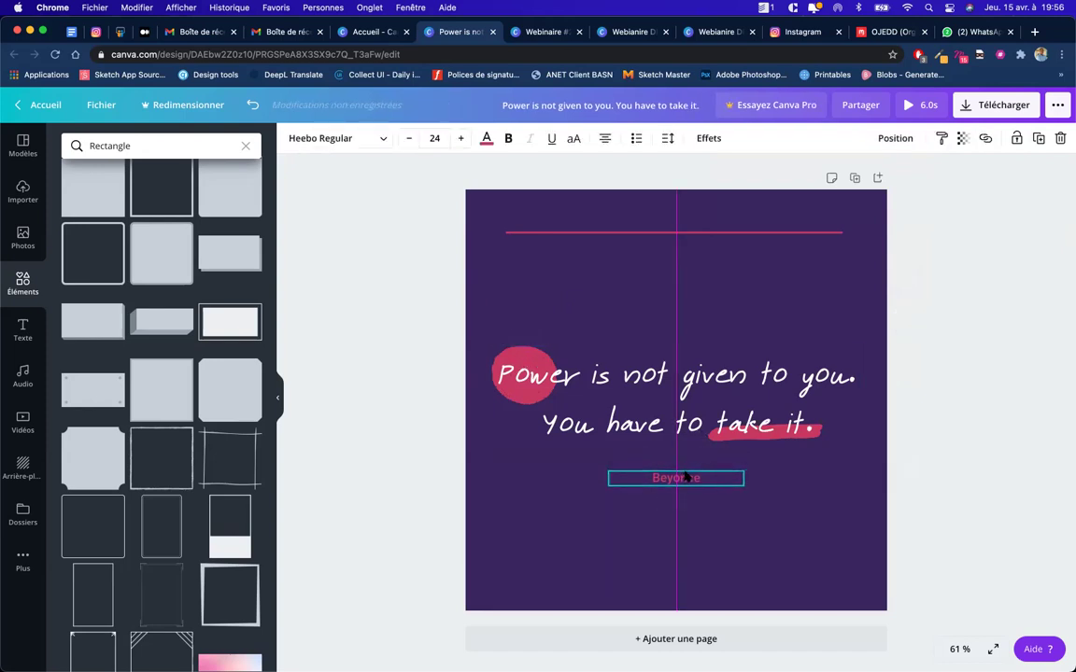
left_click(910, 484)
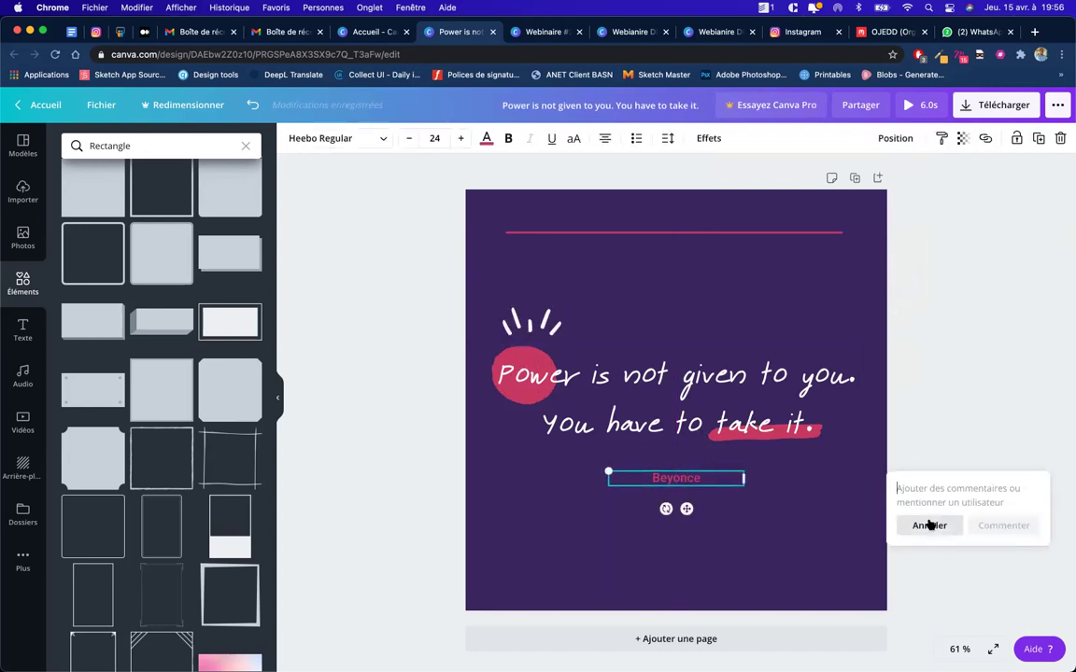
left_click(929, 524)
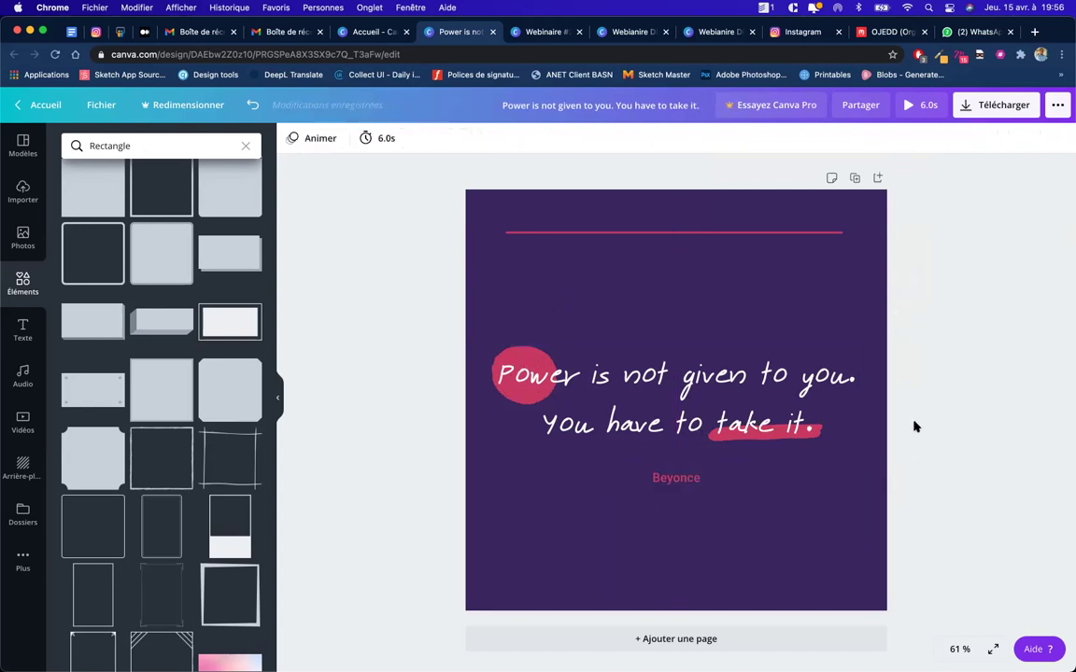
Step: Move the top pink line down above Beyonce and shorten it from its left end
left_click(703, 232)
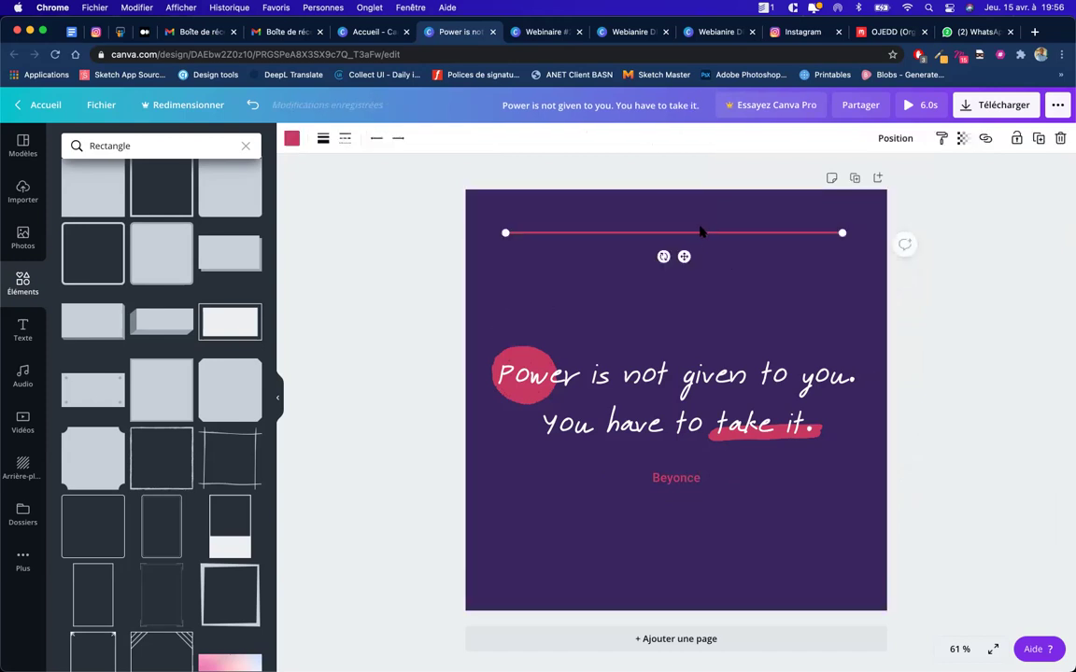
left_click_drag(702, 252, 703, 456)
left_click_drag(509, 456, 602, 466)
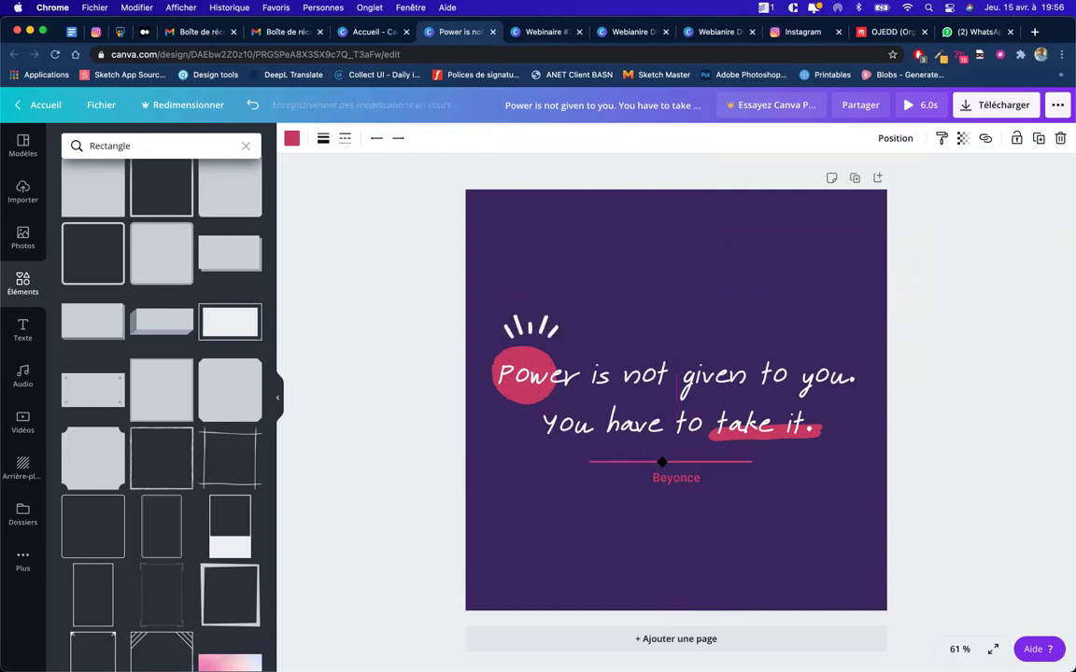
left_click(652, 407)
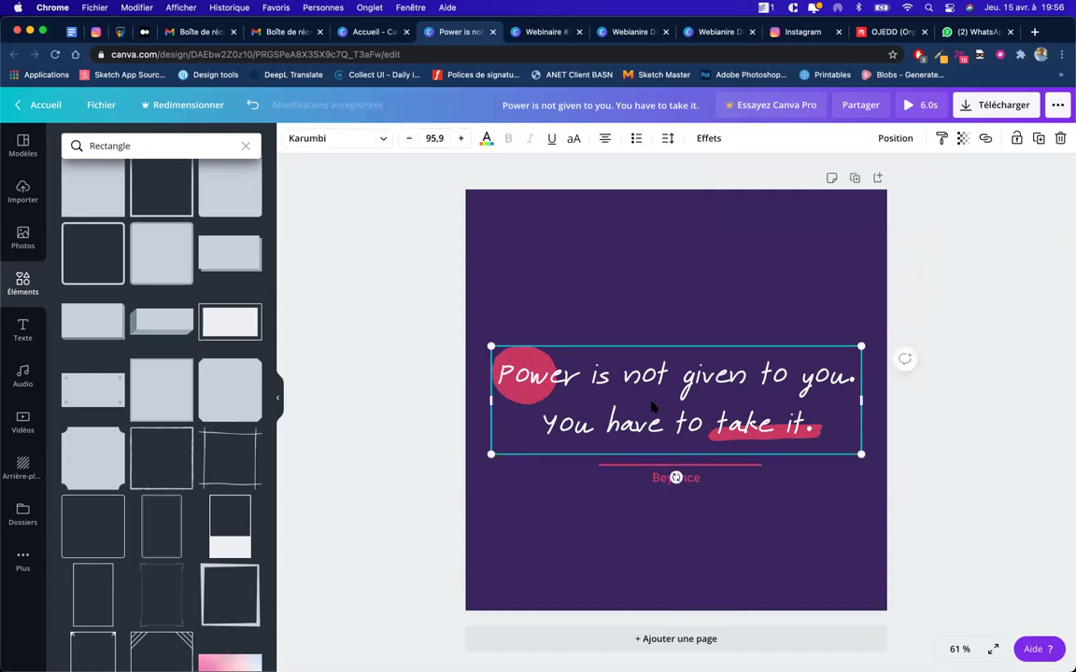
double_click(653, 406)
left_click(654, 290)
left_click(645, 373)
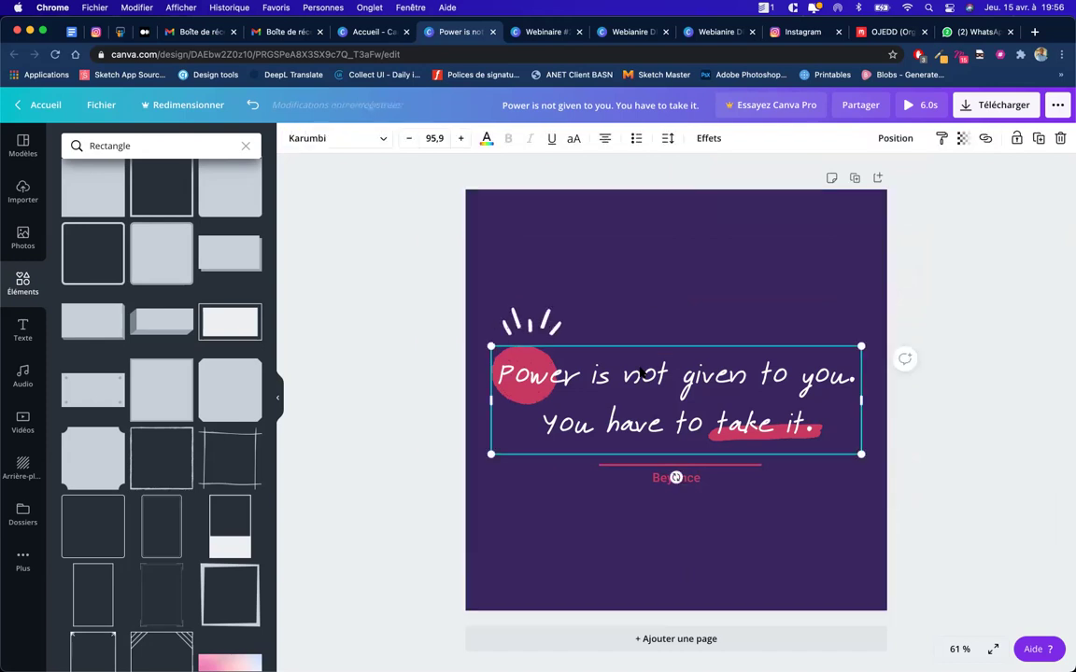
Step: Send the pink circle and "take it" underline behind the quote text and group them
left_click(895, 139)
left_click(857, 175)
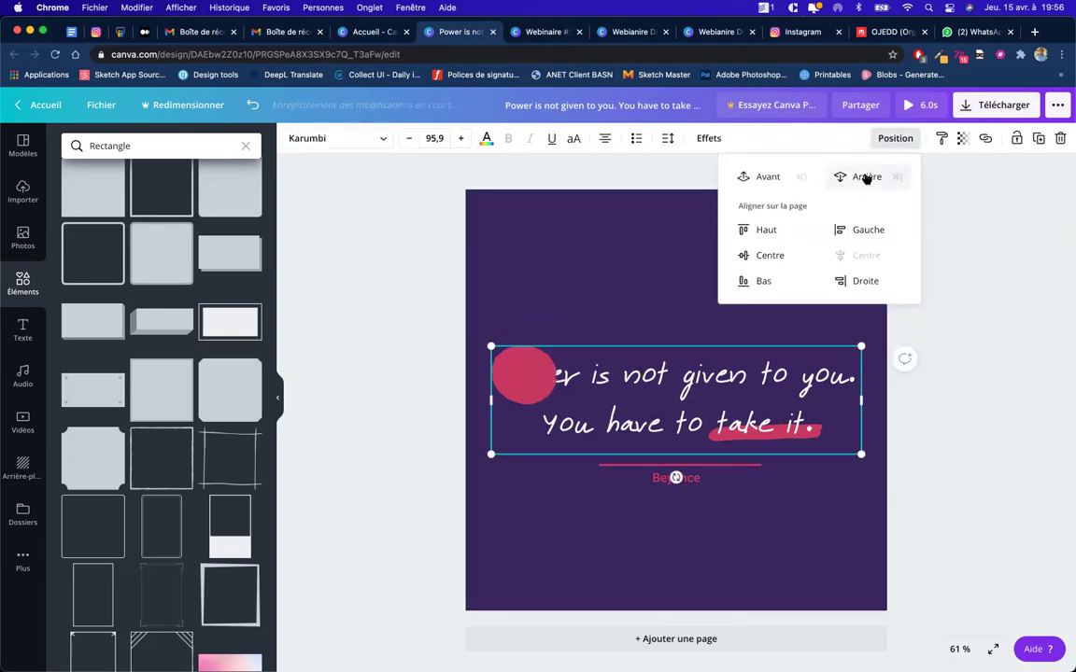
left_click(561, 299)
left_click(520, 375)
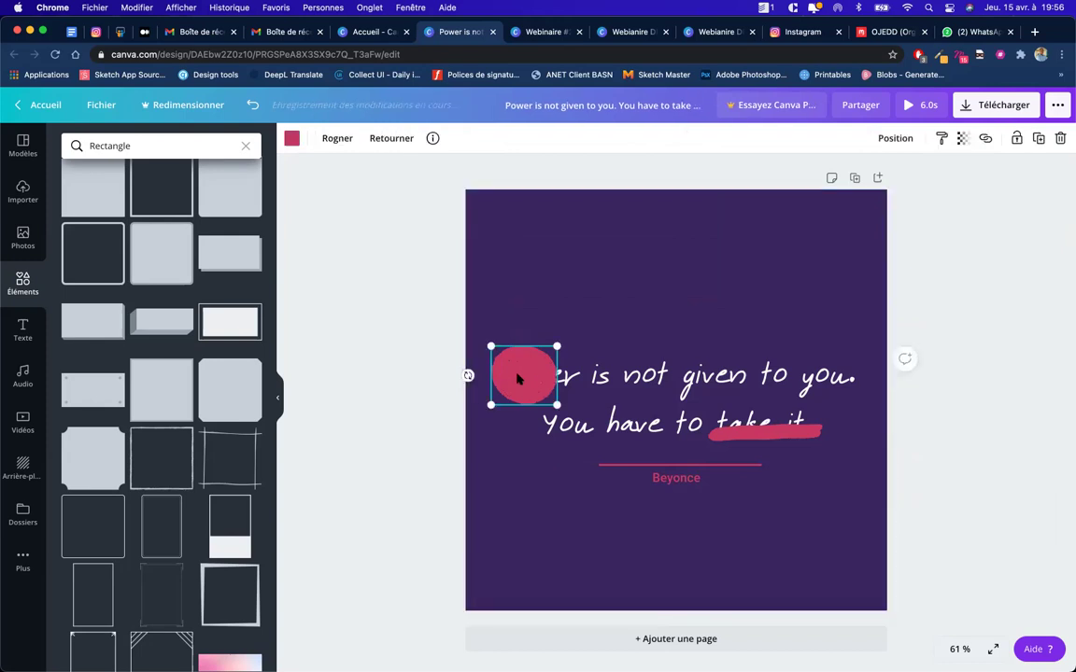
left_click(813, 436, "shift")
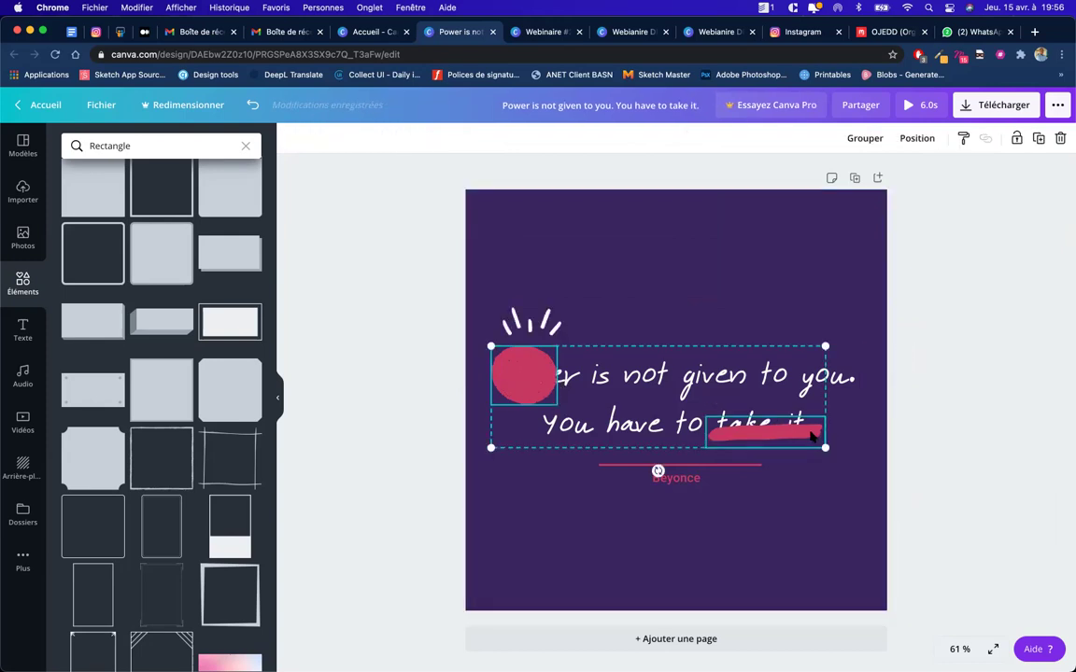
left_click(919, 138)
left_click(895, 180)
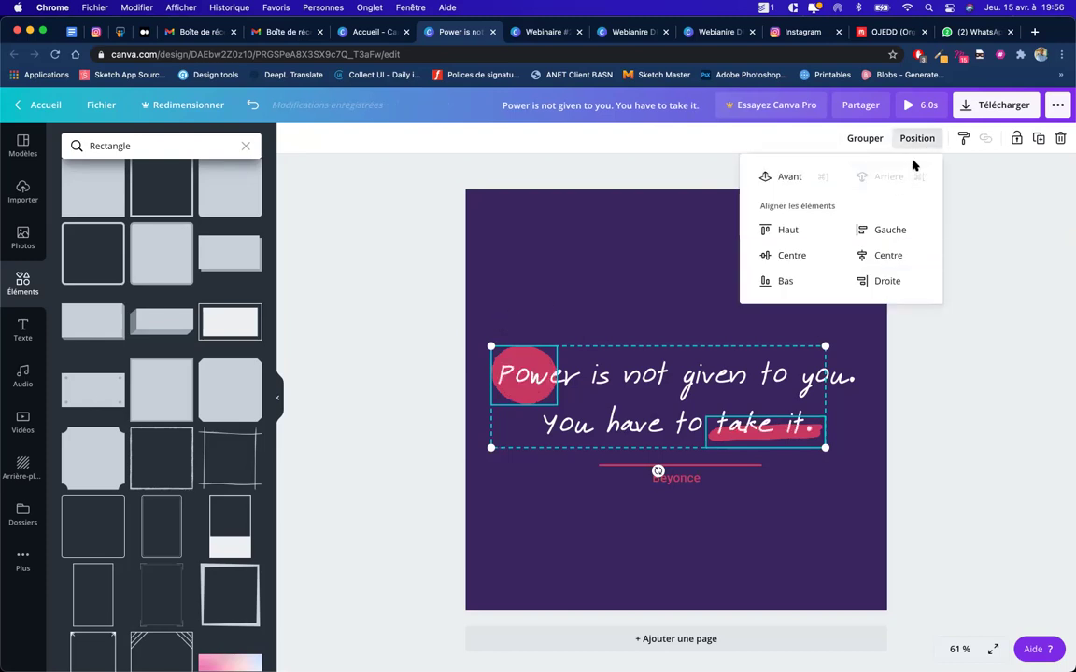
left_click(862, 138)
left_click(861, 138)
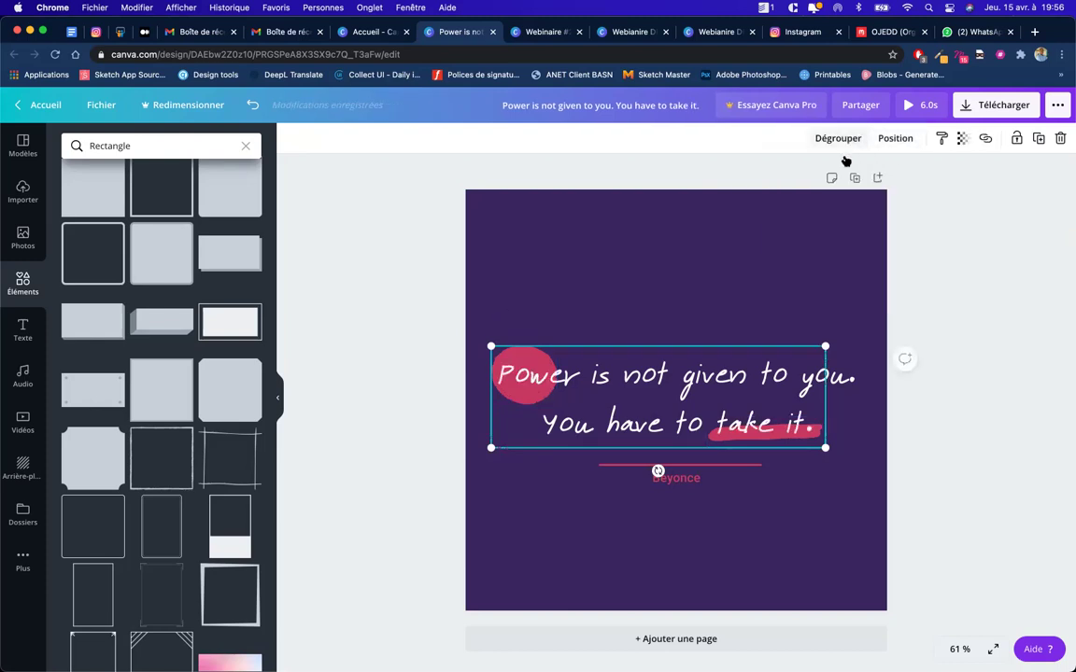
left_click(668, 381)
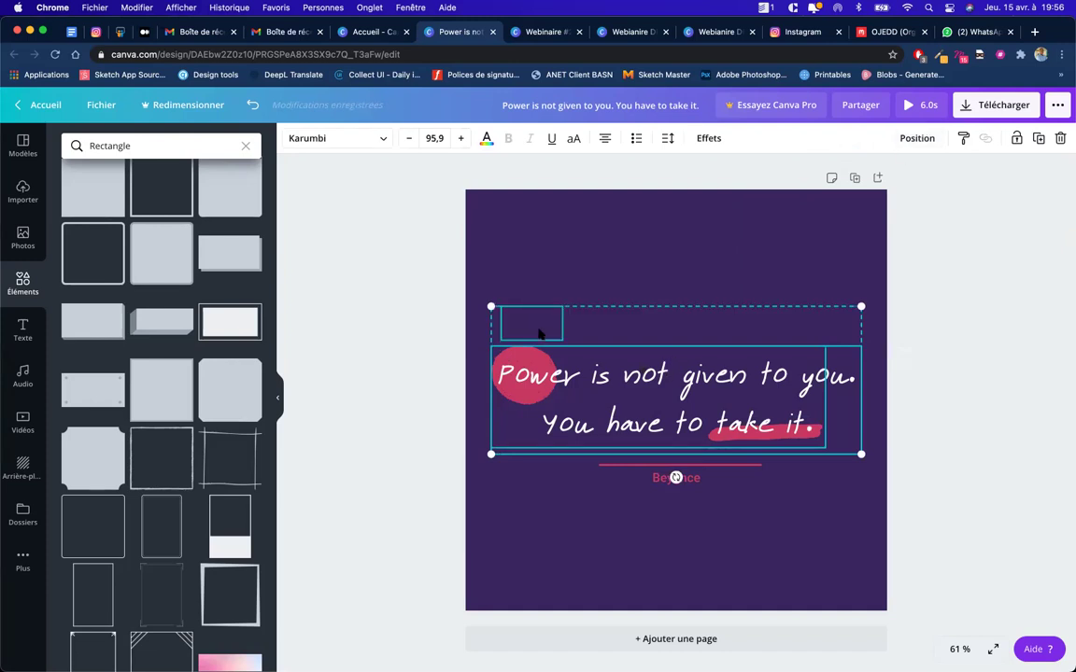
Step: Raise the quote and burst lines, shorten the divider from its right end, and lift Beyonce beneath it
left_click_drag(539, 334, 538, 285)
left_click(541, 492)
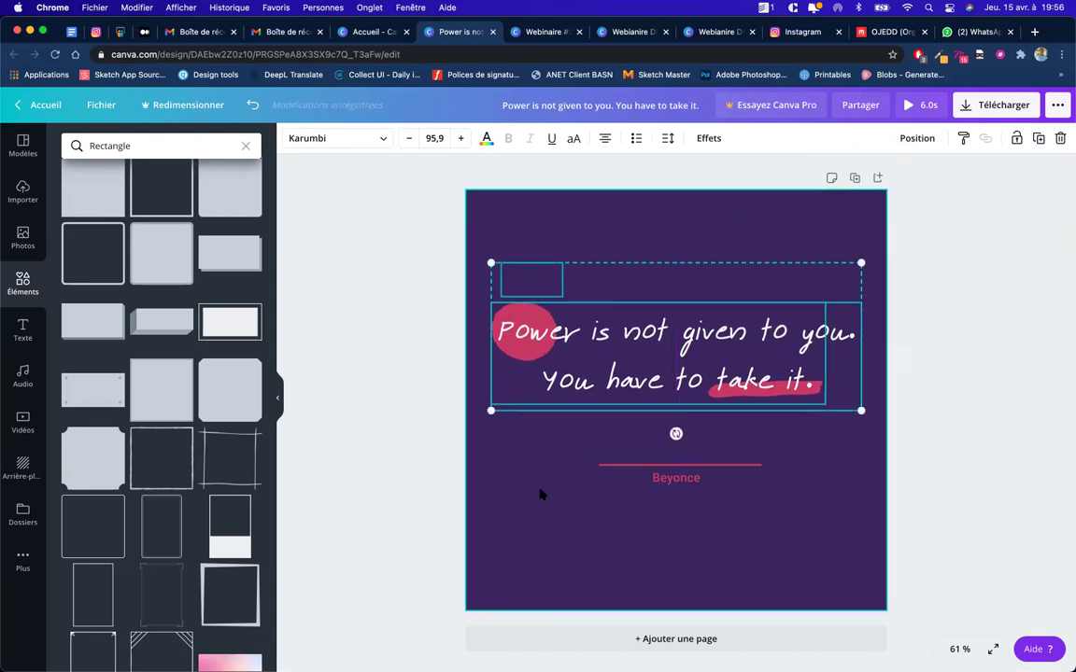
left_click(762, 465)
left_click_drag(745, 465, 691, 429)
left_click_drag(680, 477, 684, 460)
left_click(825, 545)
Step: Select the whole quote block and move it about 40 px lower toward the card centre
left_click_drag(810, 548, 476, 221)
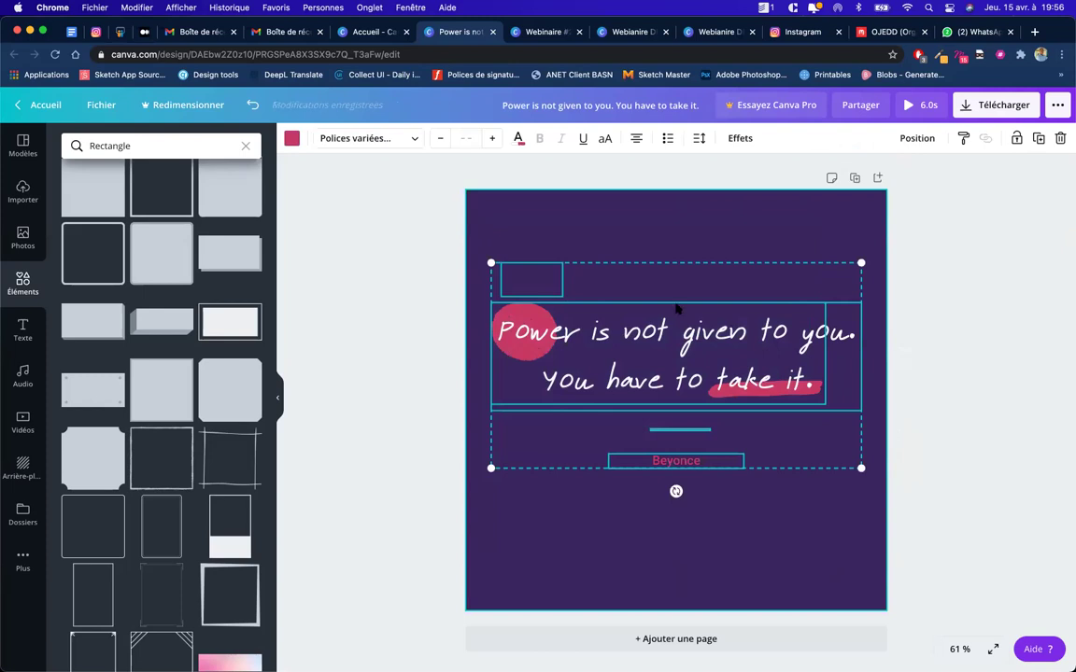
left_click(926, 512)
key("ctrl+a")
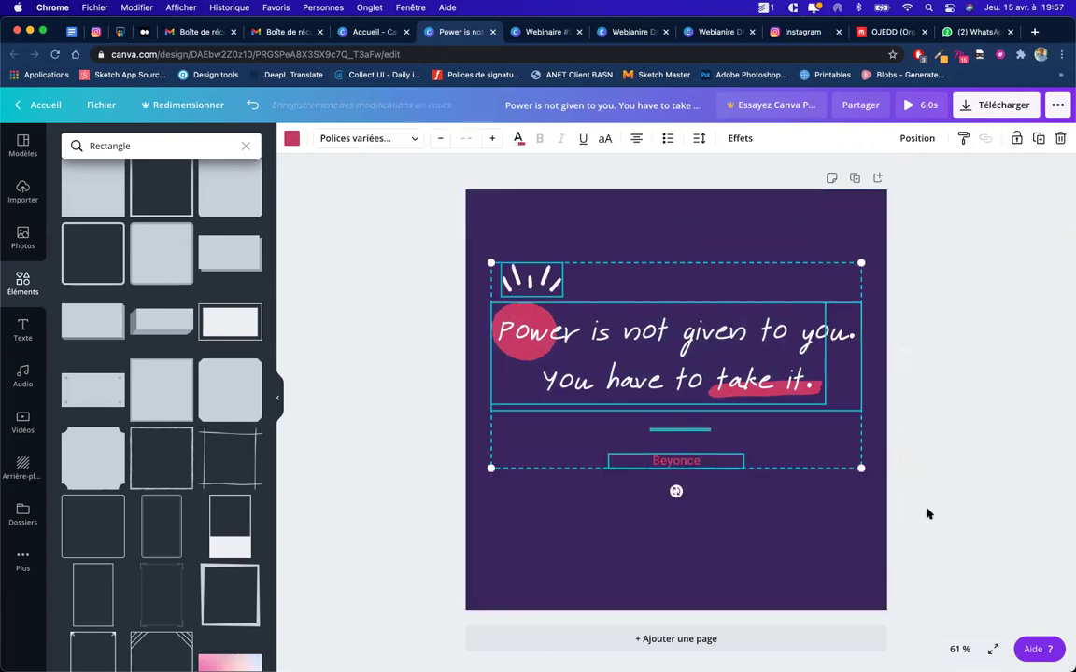
left_click_drag(696, 390, 689, 413)
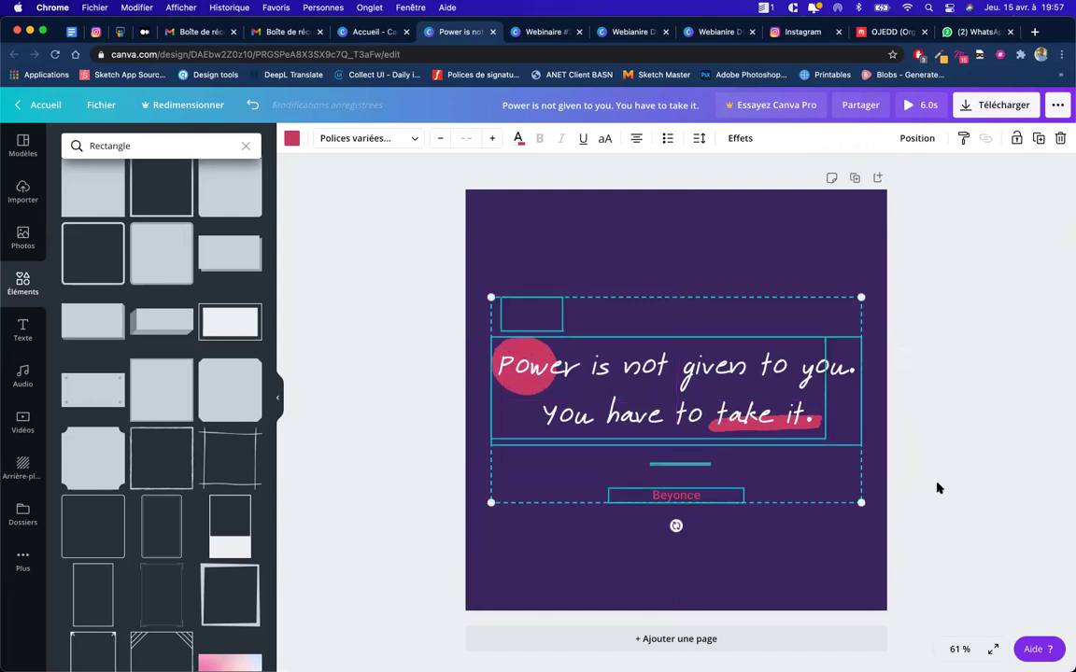
left_click(937, 487)
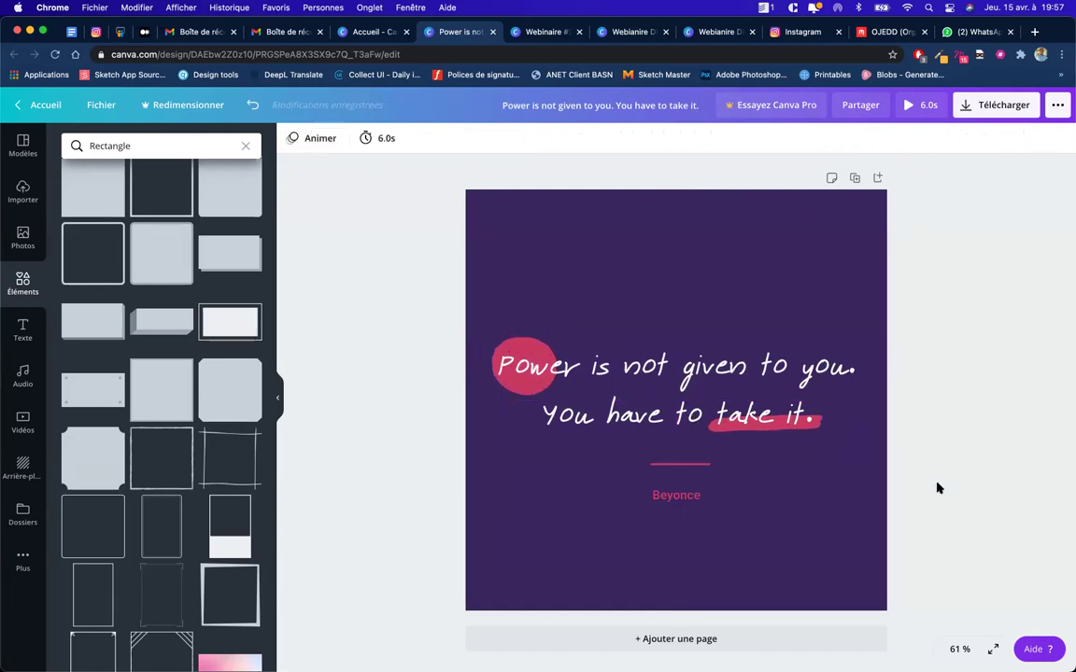
Step: Add the yellow streaky gradient from the Éléments Dégradés collection to the card
left_click(665, 282)
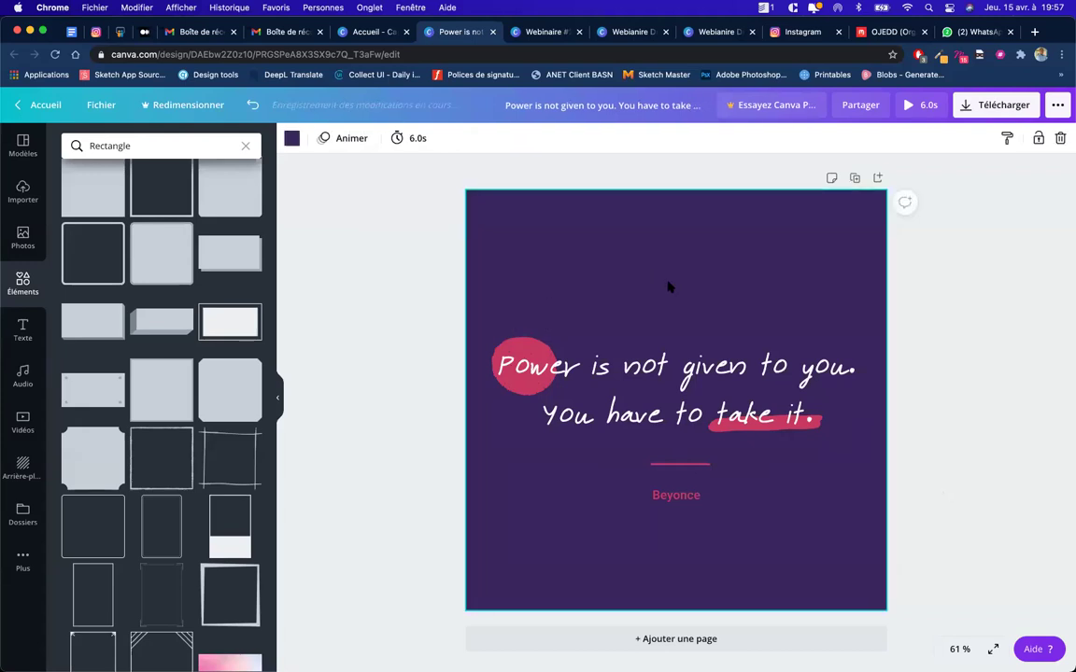
left_click(966, 373)
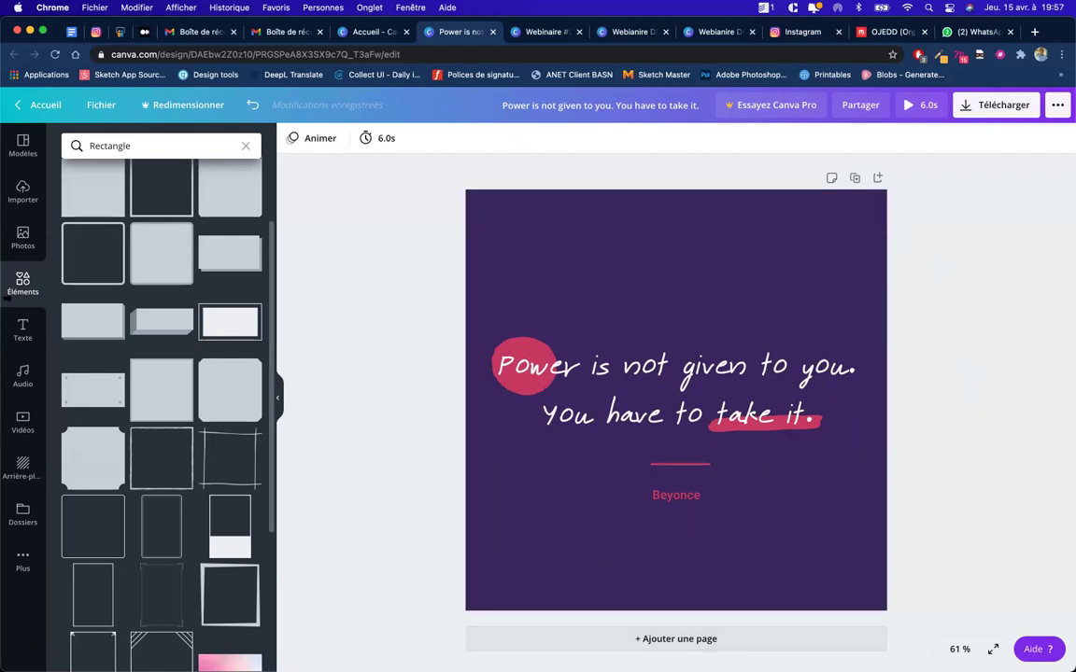
left_click(22, 280)
scroll(190, 420, "down", 10)
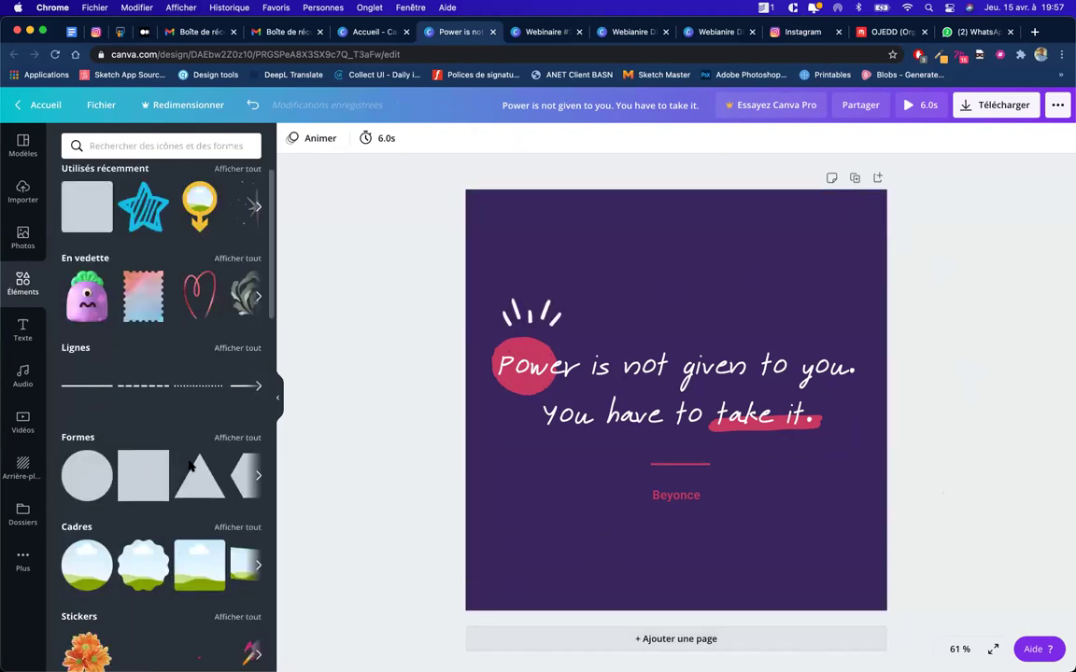
scroll(190, 465, "down", 5)
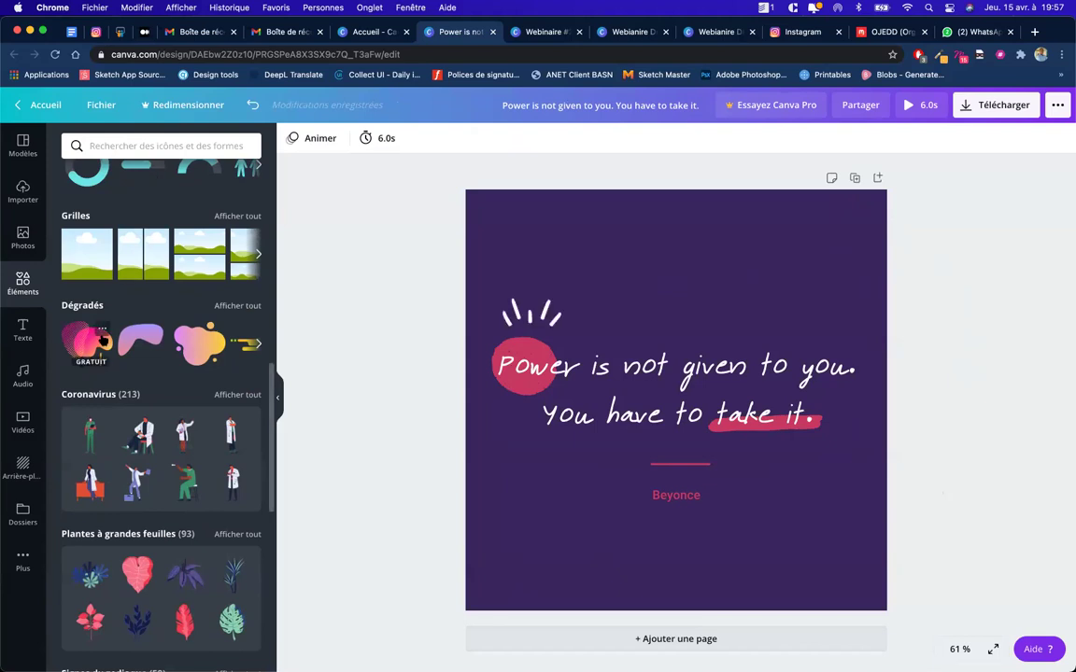
left_click(235, 307)
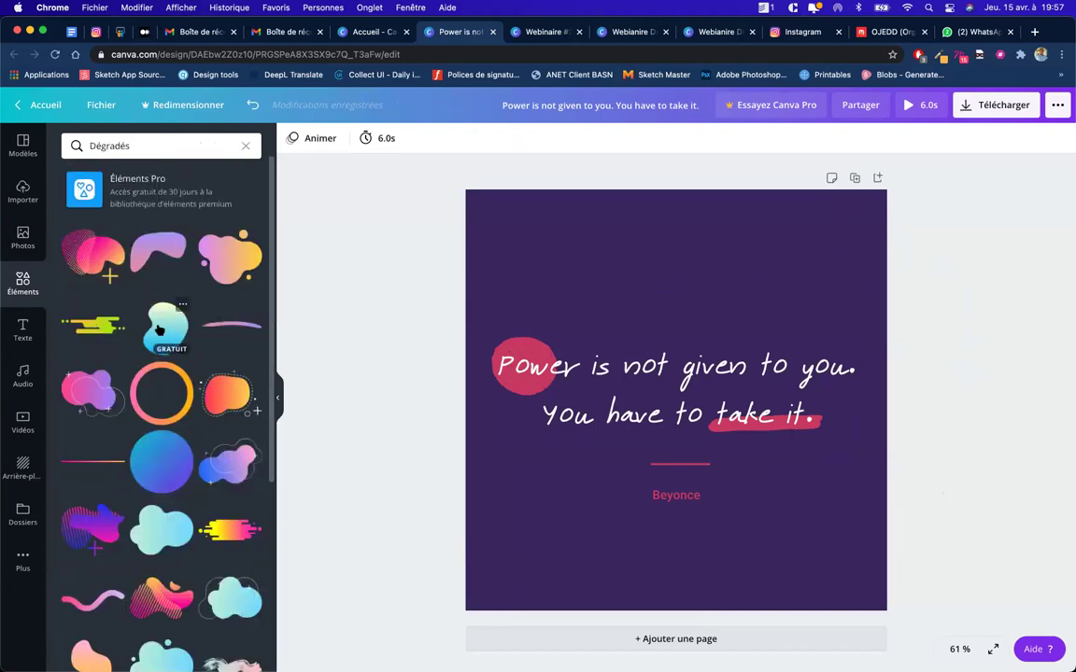
left_click(90, 326)
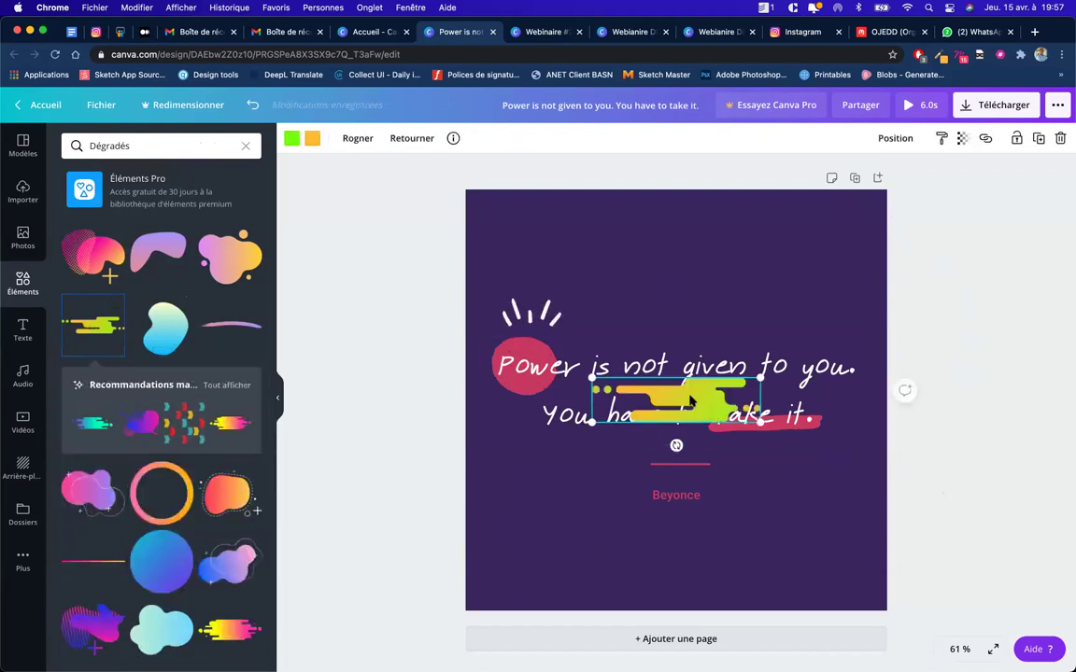
Step: Put the gradient stripe in the top-right corner, recoloured pink with white dots, and adjust its corner placement
left_click_drag(588, 532, 573, 549)
left_click_drag(573, 571, 877, 202)
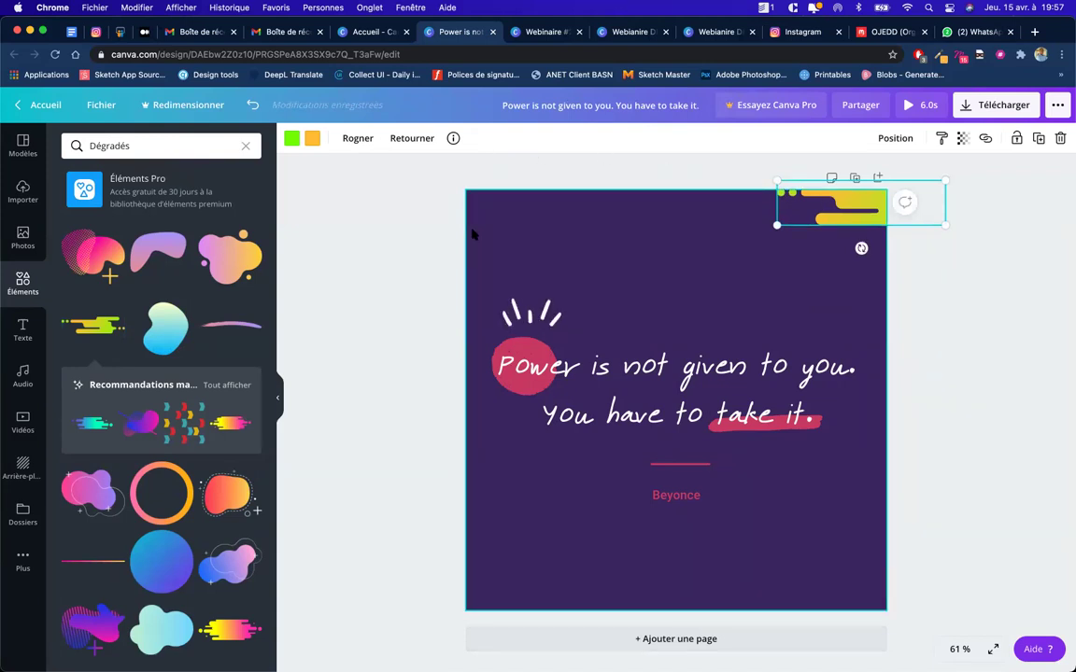
left_click(312, 138)
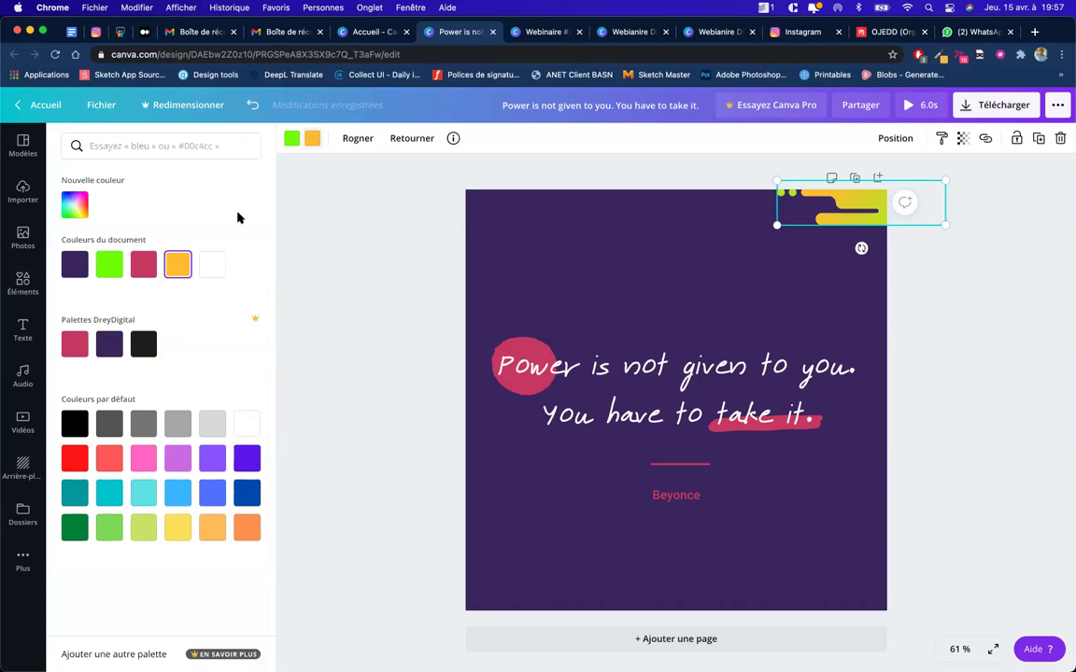
left_click(74, 345)
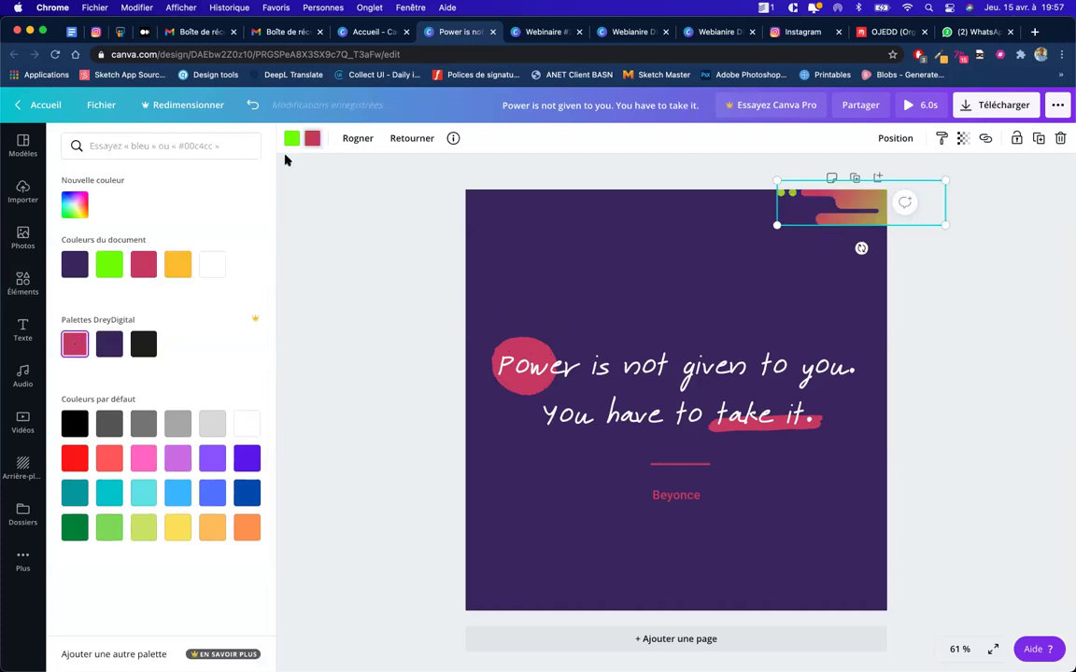
left_click(291, 140)
left_click(208, 260)
left_click(732, 257)
left_click(848, 210)
mouse_move(852, 216)
left_mouse_down()
mouse_move(859, 231)
mouse_move(448, 560)
mouse_move(428, 595)
left_mouse_up()
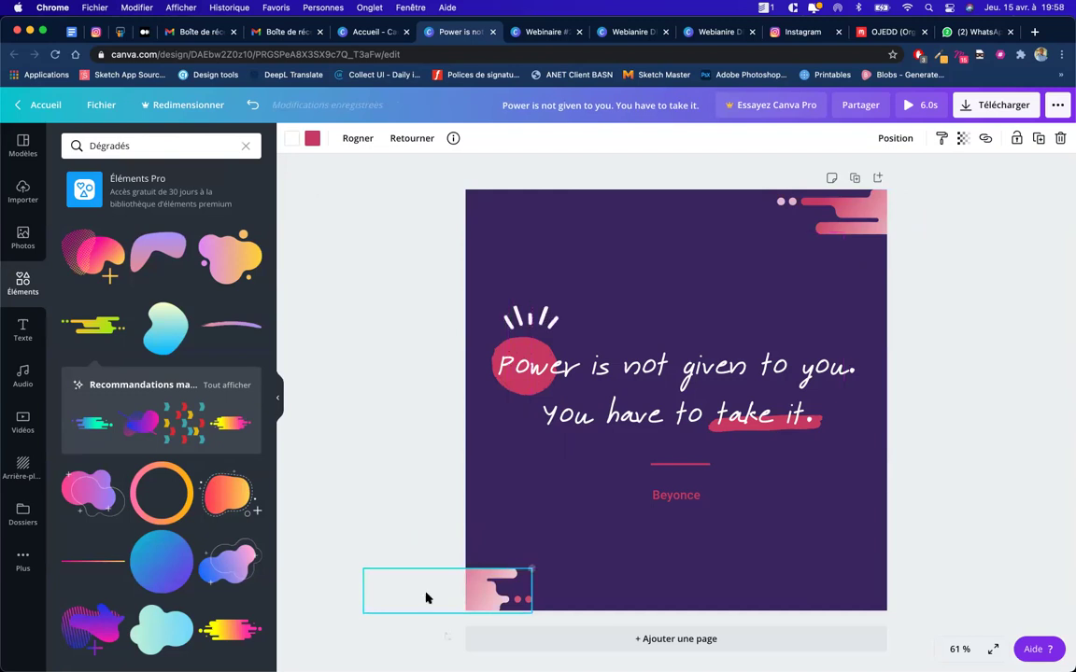
Step: Delete the stray pink element sitting at the bottom-left of the card
left_click(594, 511)
left_click(998, 385)
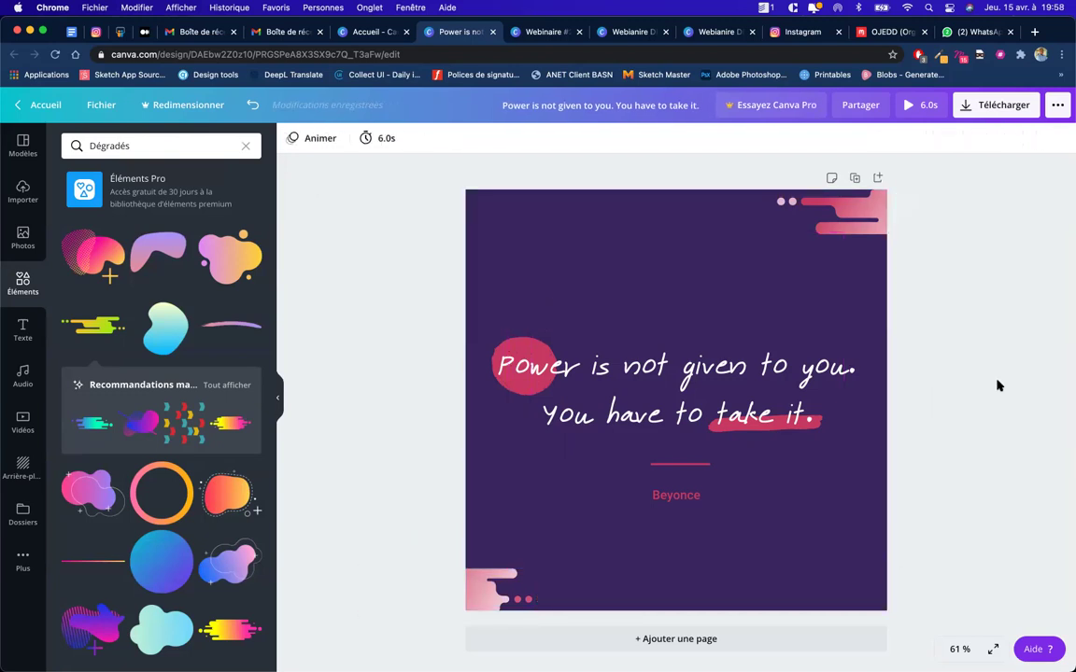
left_click(480, 588)
mouse_move(480, 588)
left_mouse_down()
mouse_move(662, 315)
mouse_move(731, 266)
left_mouse_up()
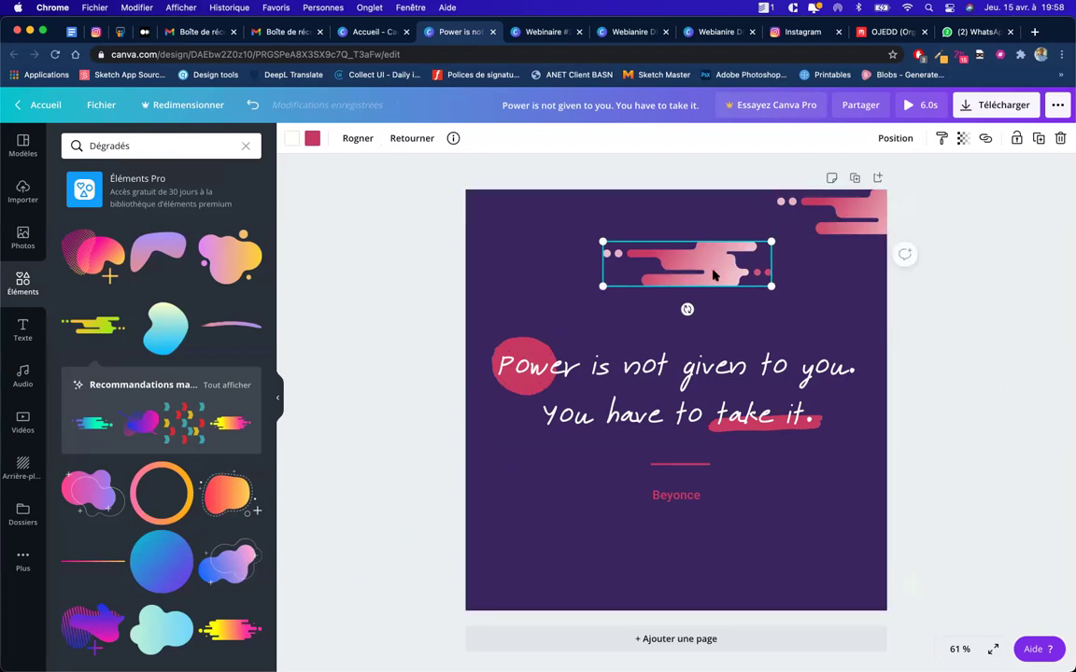
key("Delete")
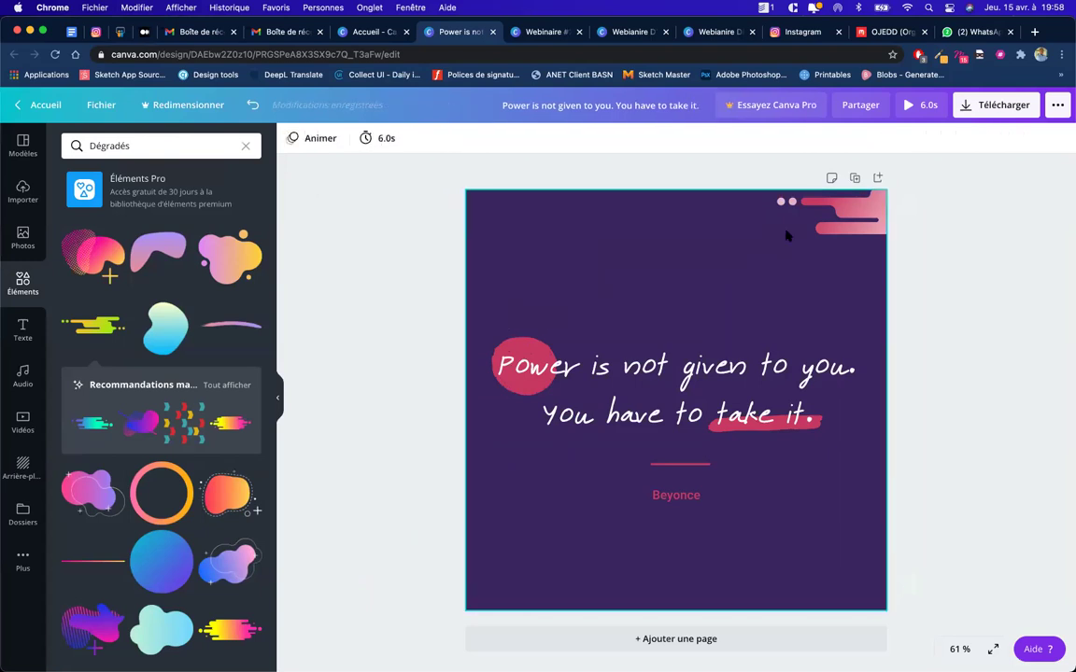
Step: Duplicate the top-right pink stripe decoration and pull the copy onto the page
left_click(852, 226)
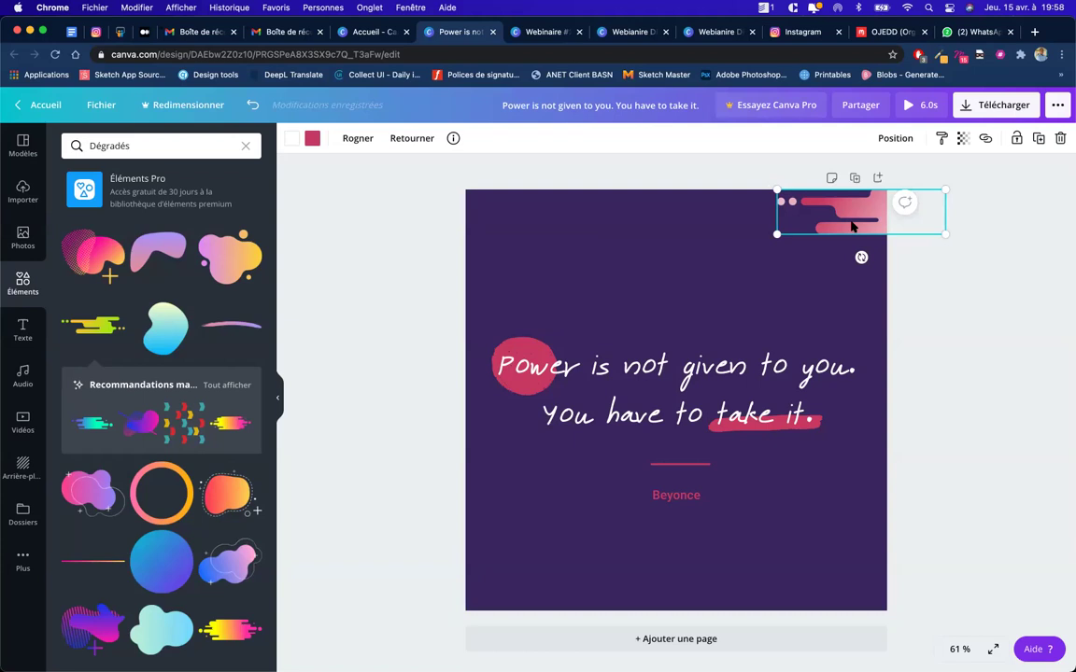
key("super+d")
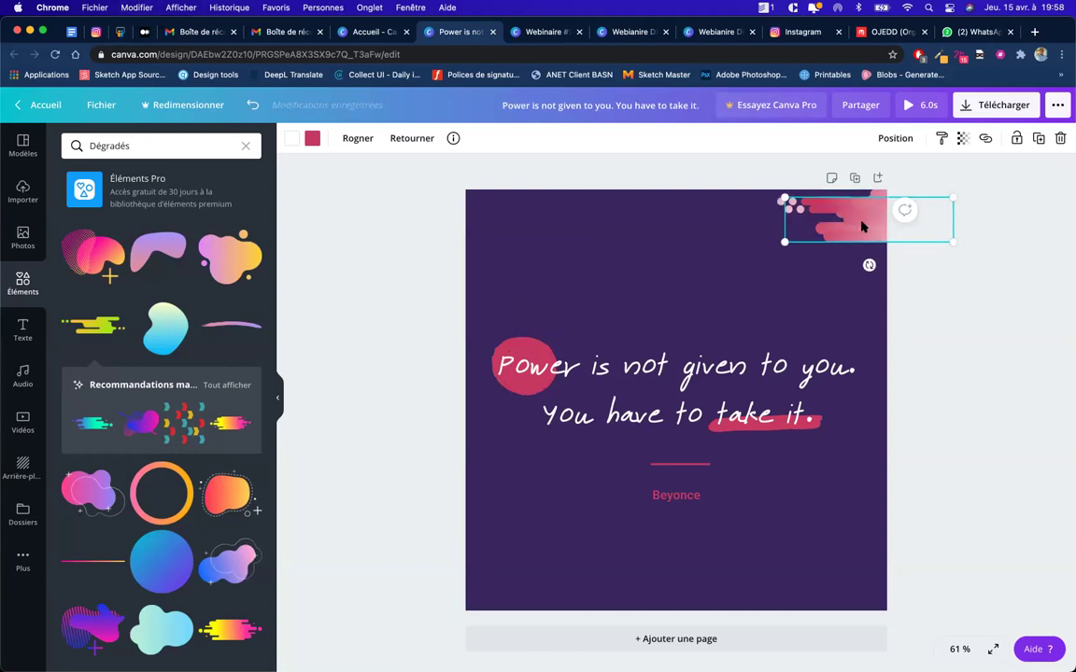
left_click_drag(852, 226, 735, 251)
left_click_drag(665, 268, 579, 288)
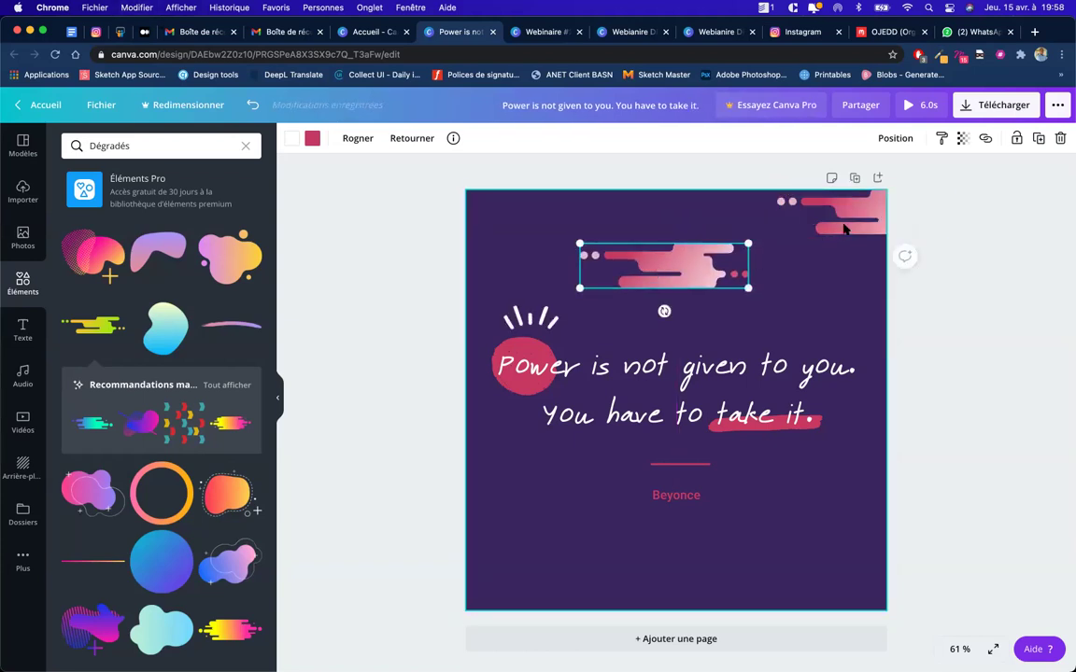
mouse_move(678, 275)
left_mouse_down()
mouse_move(477, 594)
mouse_move(692, 266)
left_mouse_up()
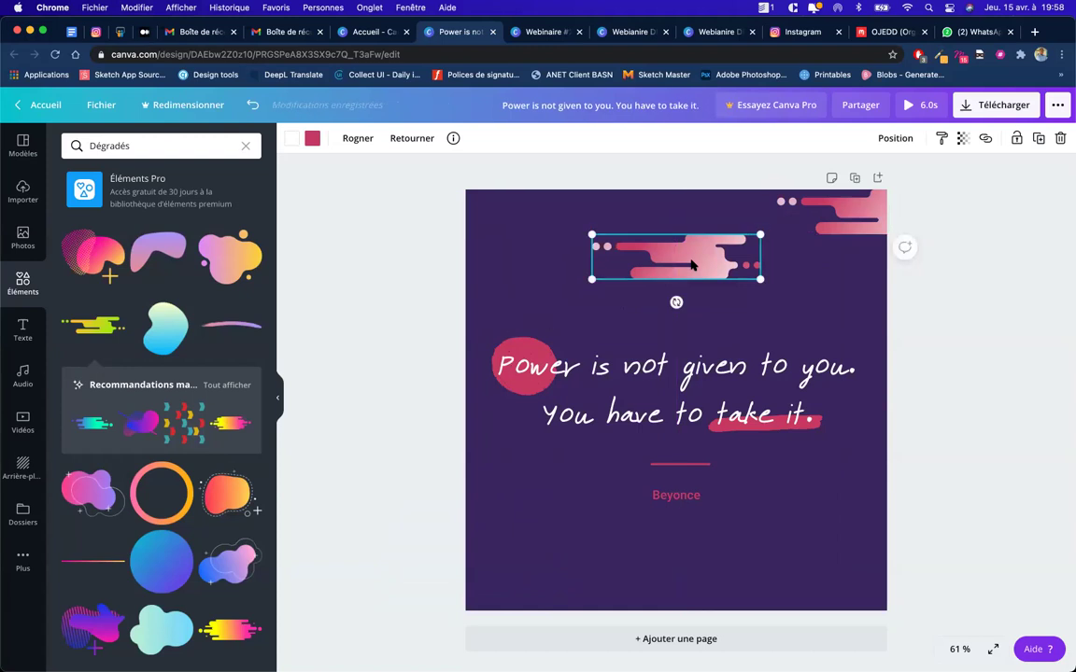
Step: Mirror the stripe copy horizontally (Retourner horizontalement) and place it in the bottom-left corner
right_click(692, 265)
left_click(624, 240)
left_click(396, 140)
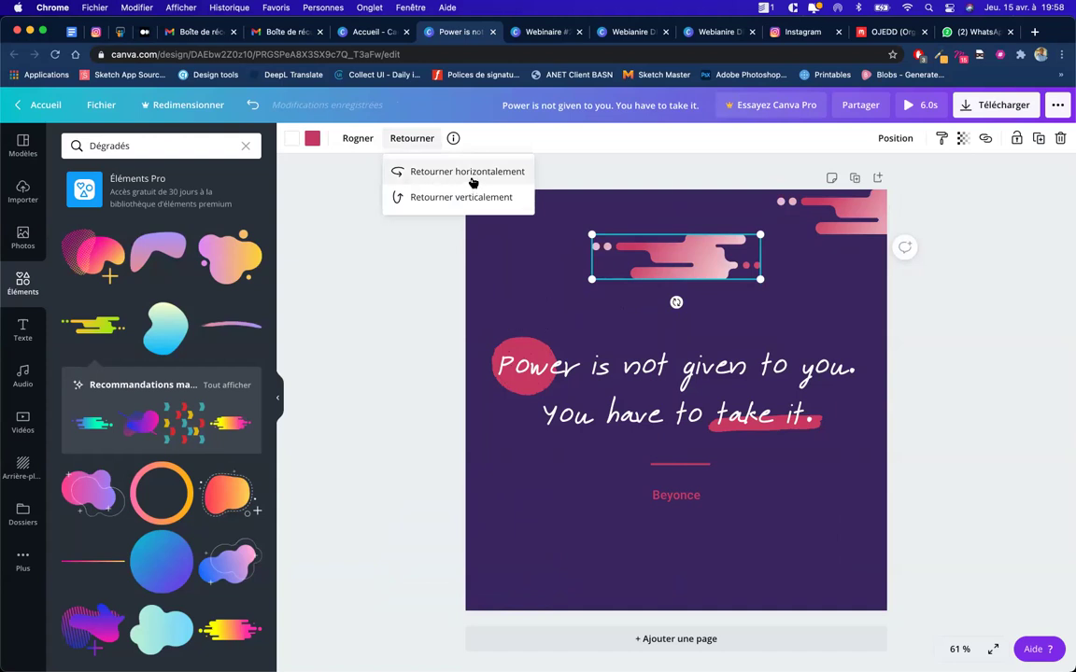
left_click(472, 182)
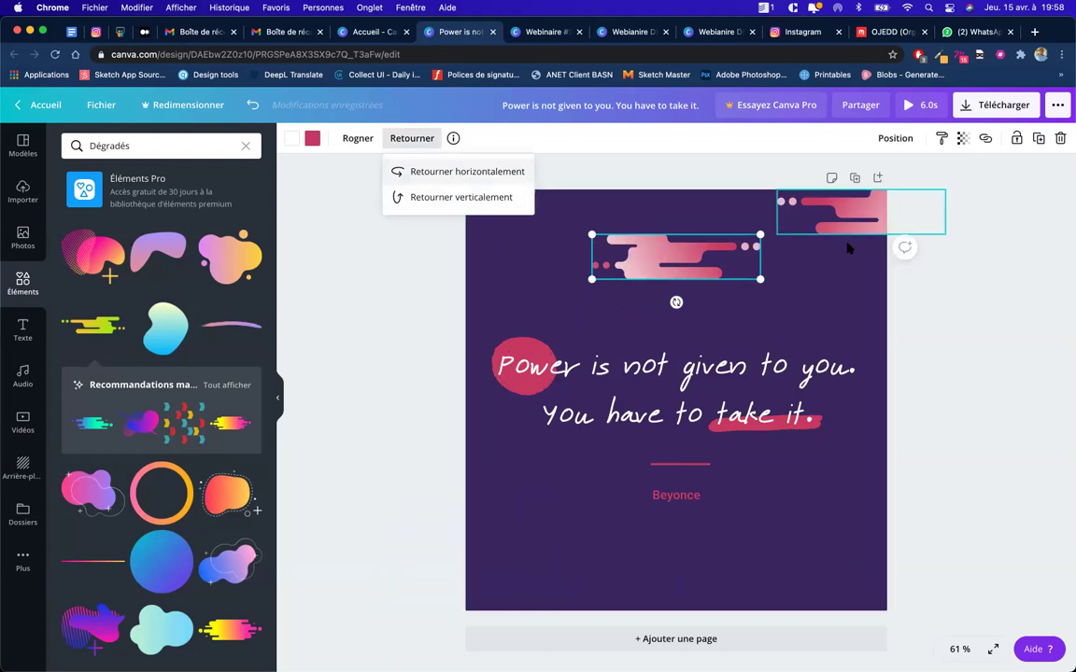
left_click(686, 264)
mouse_move(686, 265)
left_mouse_down()
mouse_move(691, 454)
mouse_move(537, 604)
mouse_move(480, 585)
mouse_move(485, 571)
left_mouse_up()
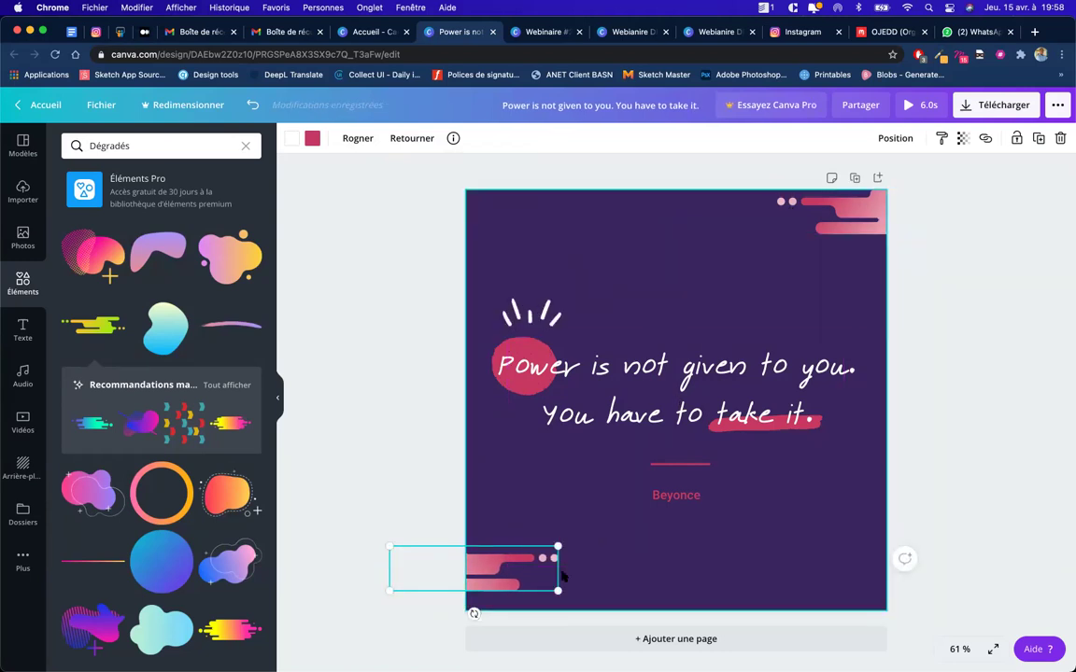
left_click(770, 553)
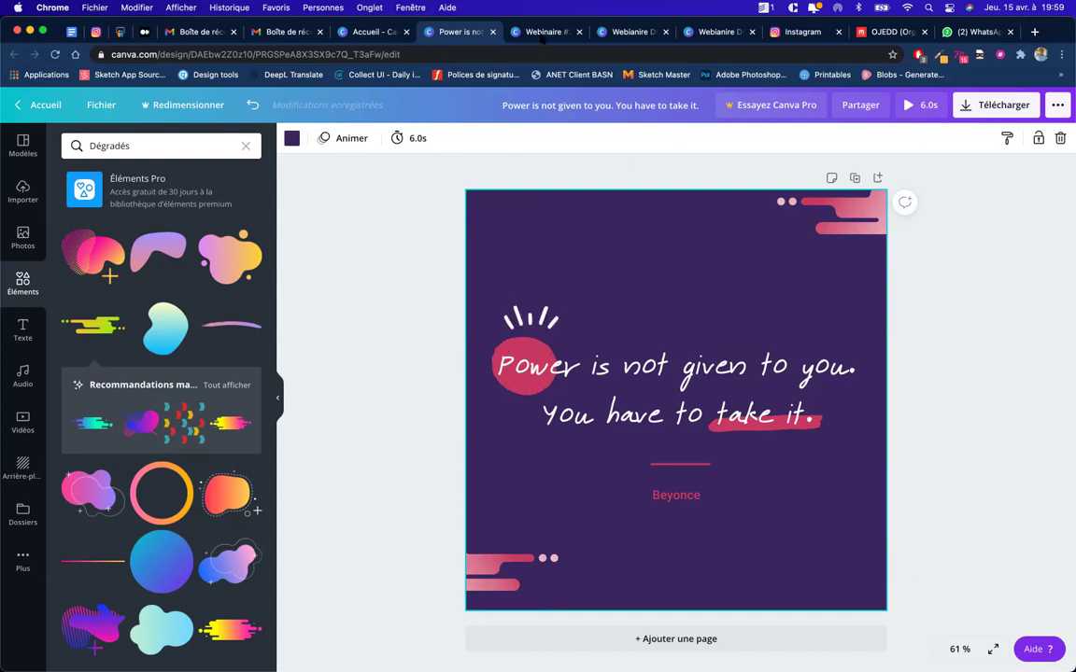
Step: Switch to the Webinaire #2 browser tab, showing its 'Les Tips' page
left_click(542, 32)
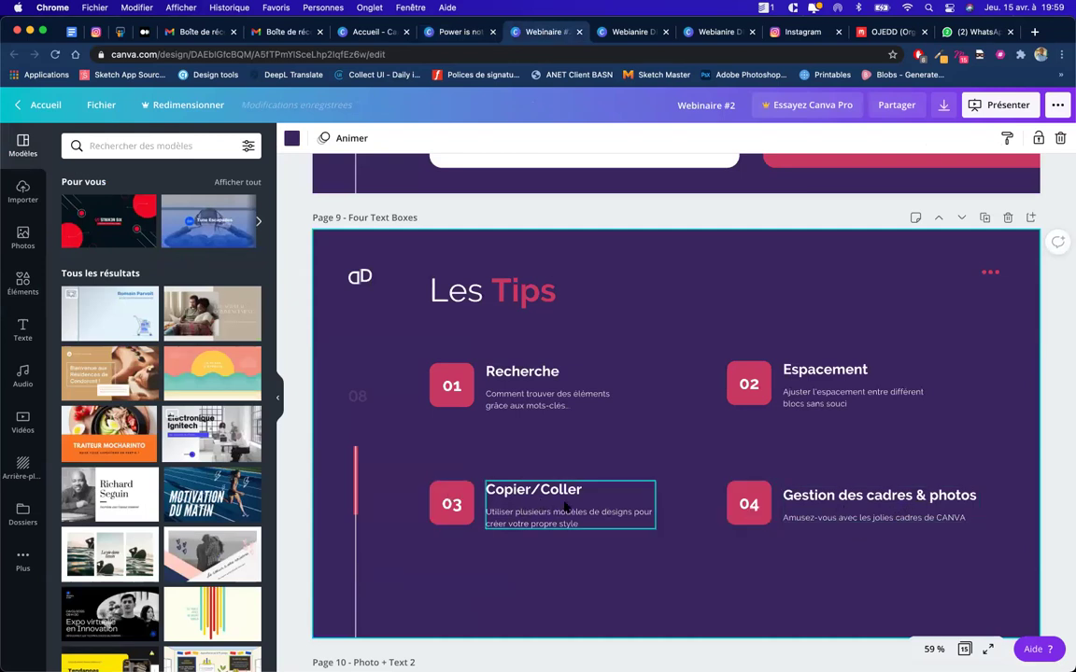
Step: Scroll through the Webinaire #2 pages, then go back to the 'Power is not given to you' tab
scroll(565, 508, "down", 10)
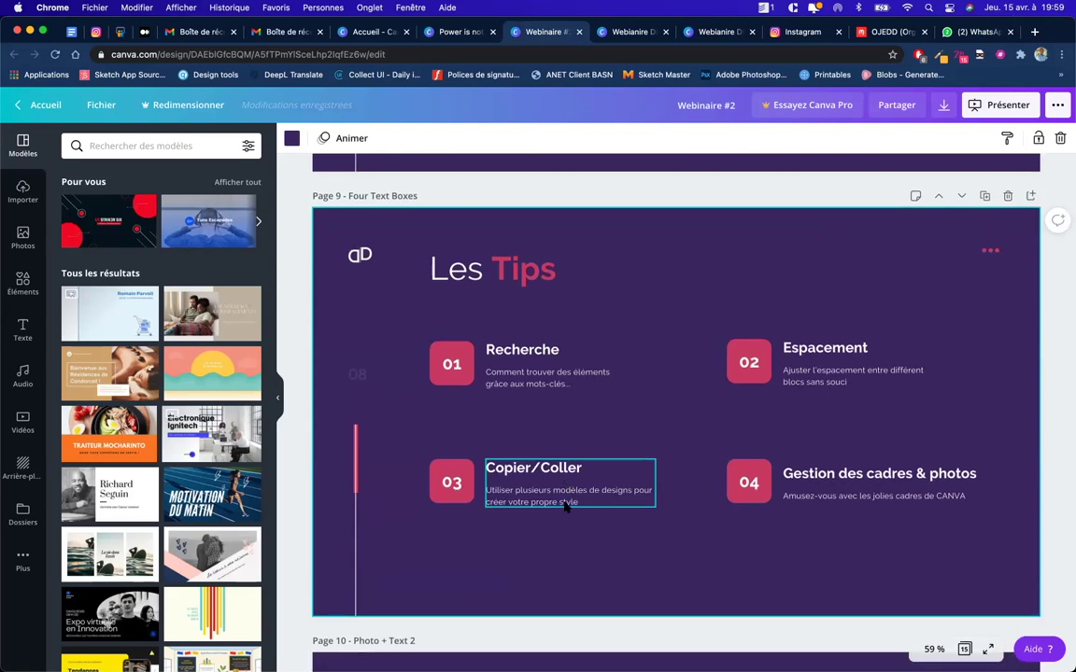
scroll(565, 507, "up", 2)
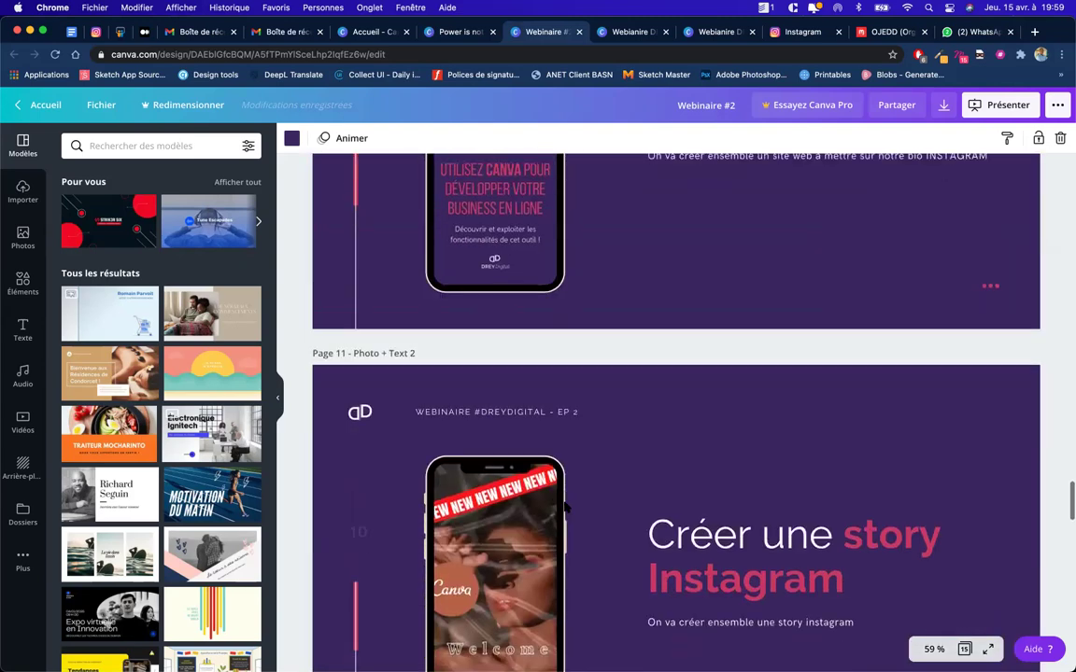
scroll(565, 507, "down", 5)
scroll(565, 508, "up", 3)
scroll(566, 507, "down", 2)
scroll(565, 508, "up", 3)
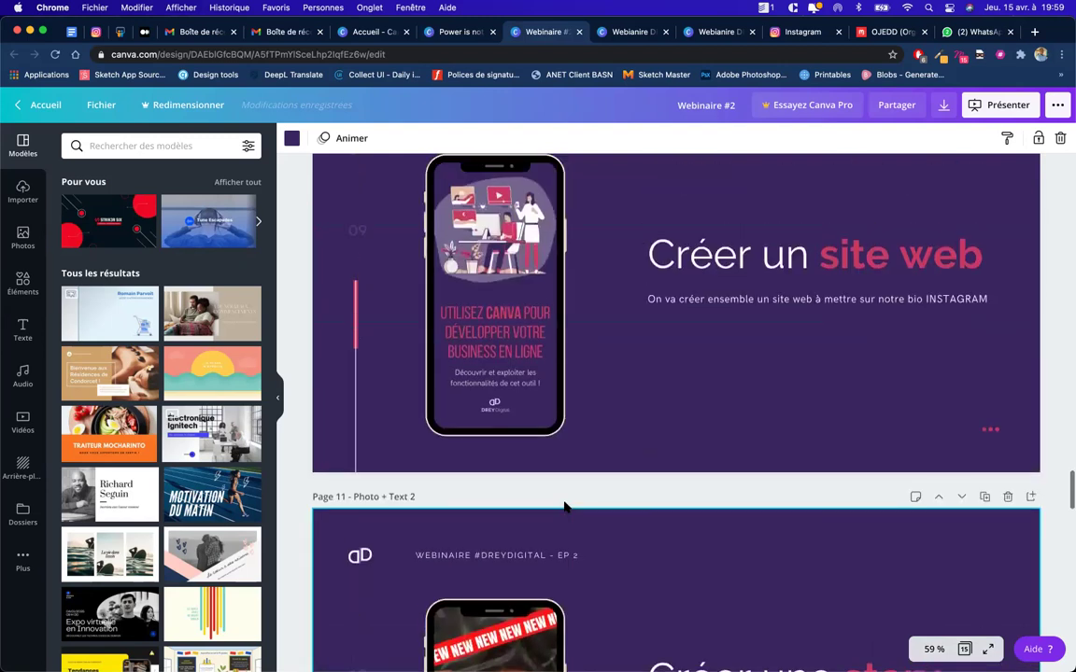
scroll(566, 507, "down", 3)
scroll(566, 507, "down", 3)
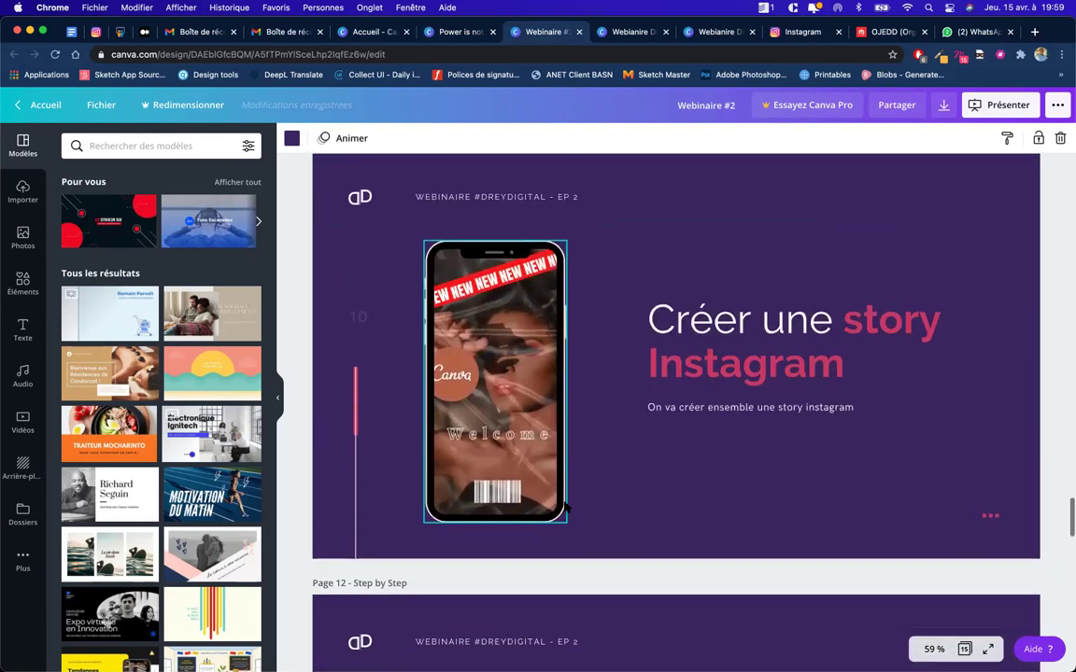
scroll(565, 508, "up", 3)
scroll(565, 507, "up", 3)
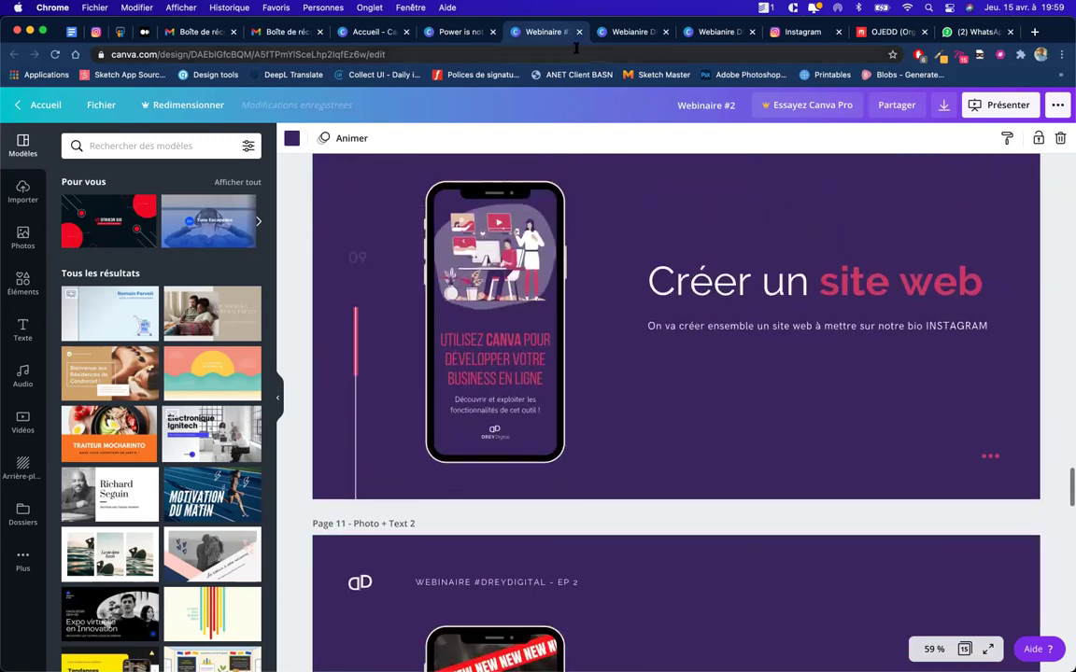
left_click(464, 35)
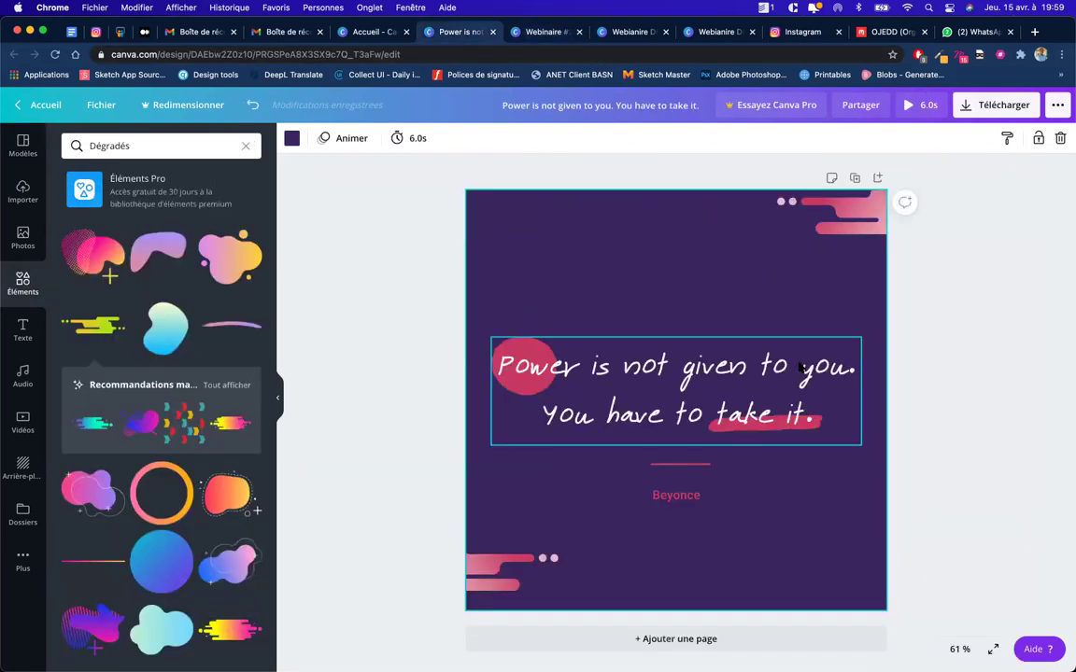
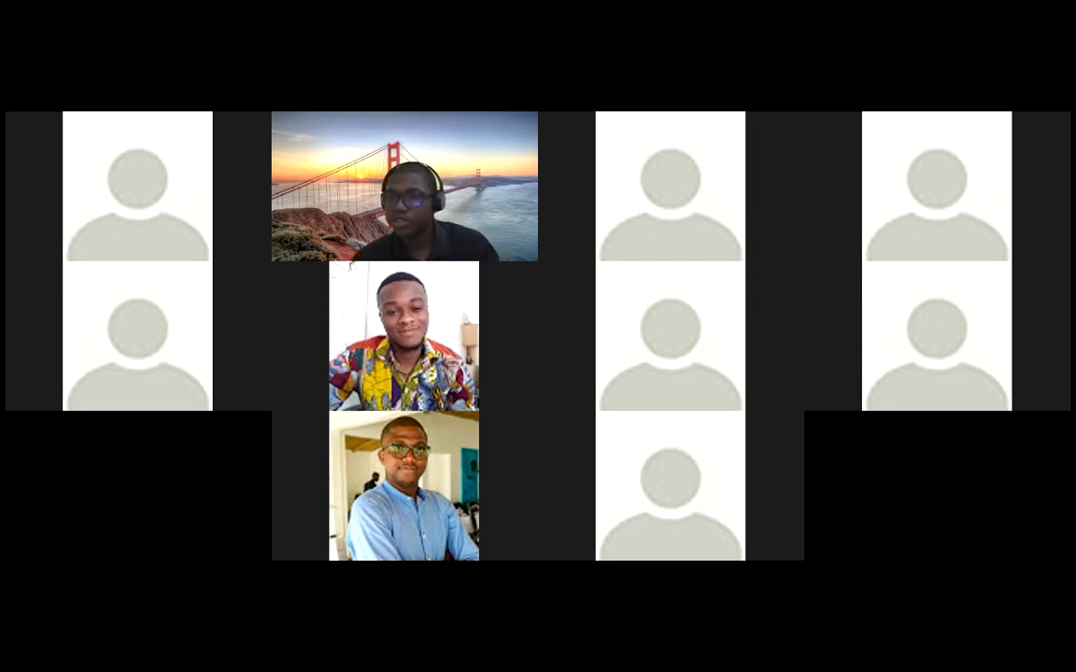
Step: Minimize the Zoom meeting gallery so the shared Canva quote design shows again
key("super+m")
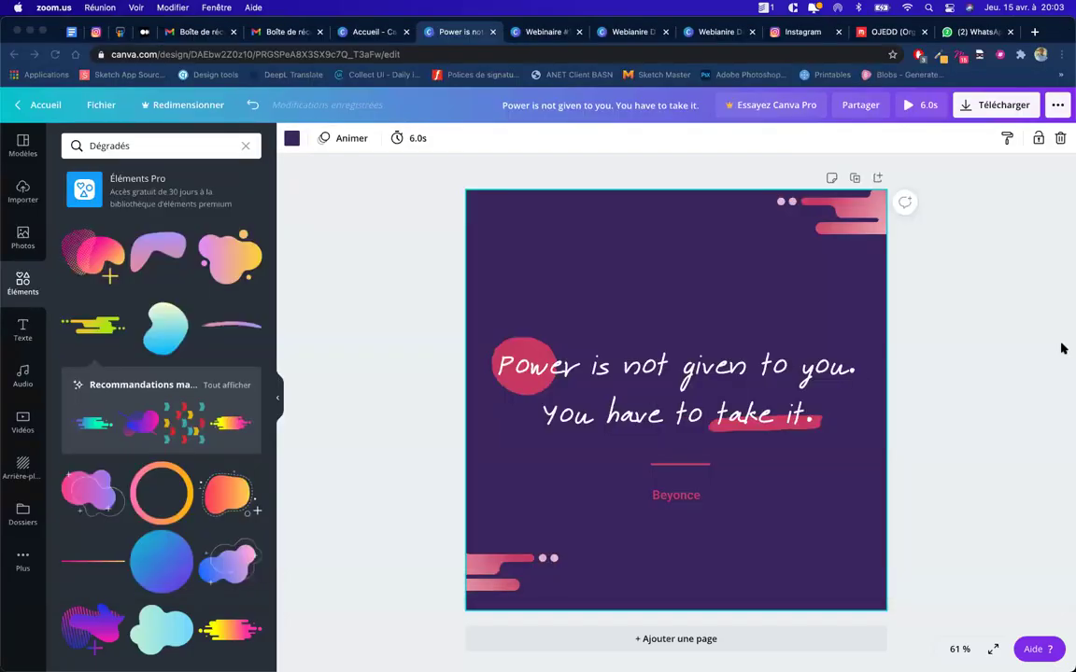
Step: Bring Chrome forward and select page 10, 'Créer un site web', in the Webinaire #2 presentation
left_click(1031, 373)
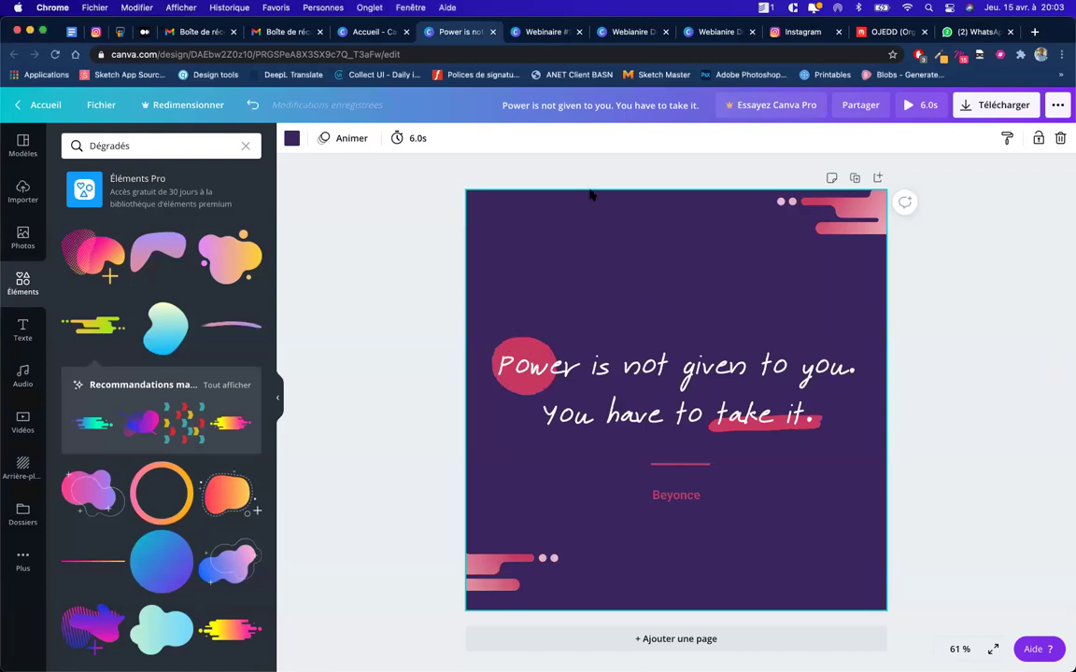
left_click(544, 32)
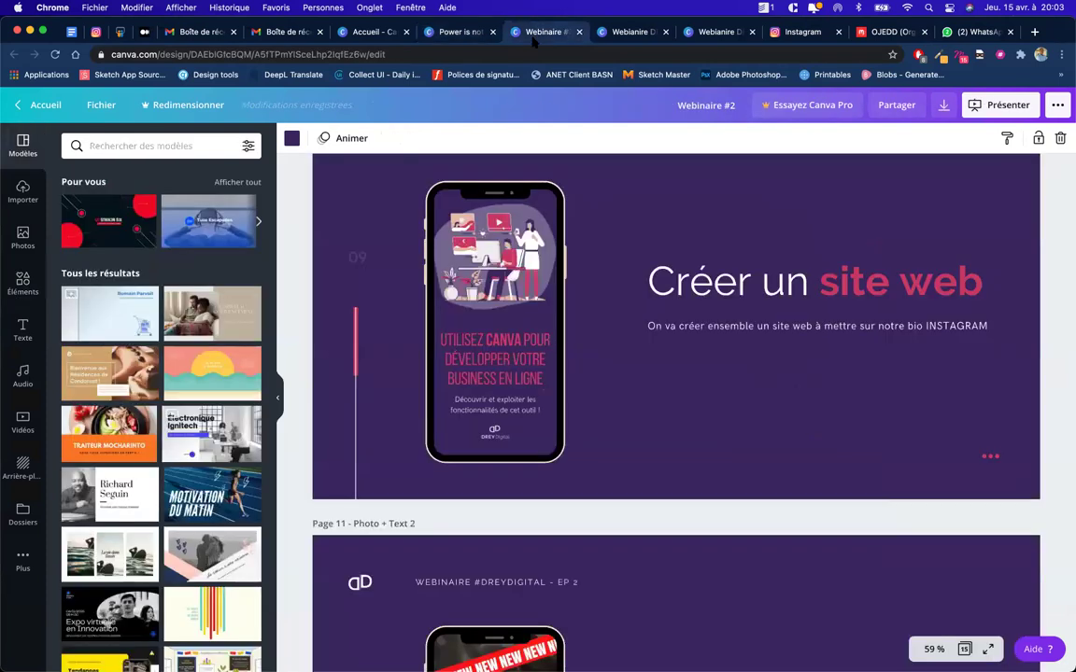
scroll(723, 427, "up", 5)
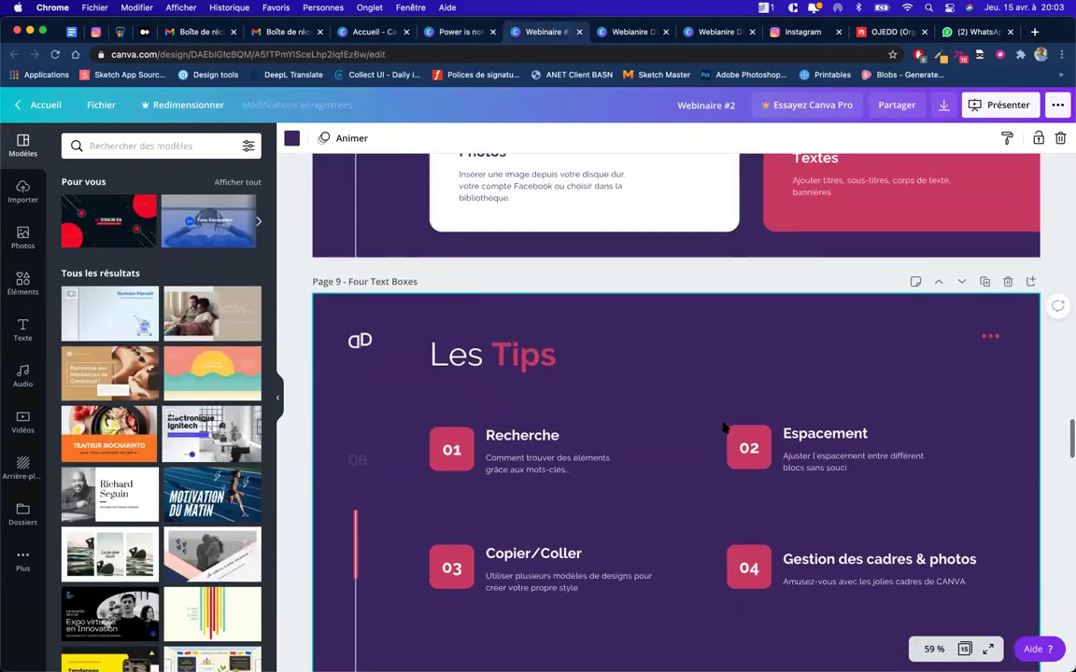
scroll(724, 426, "down", 8)
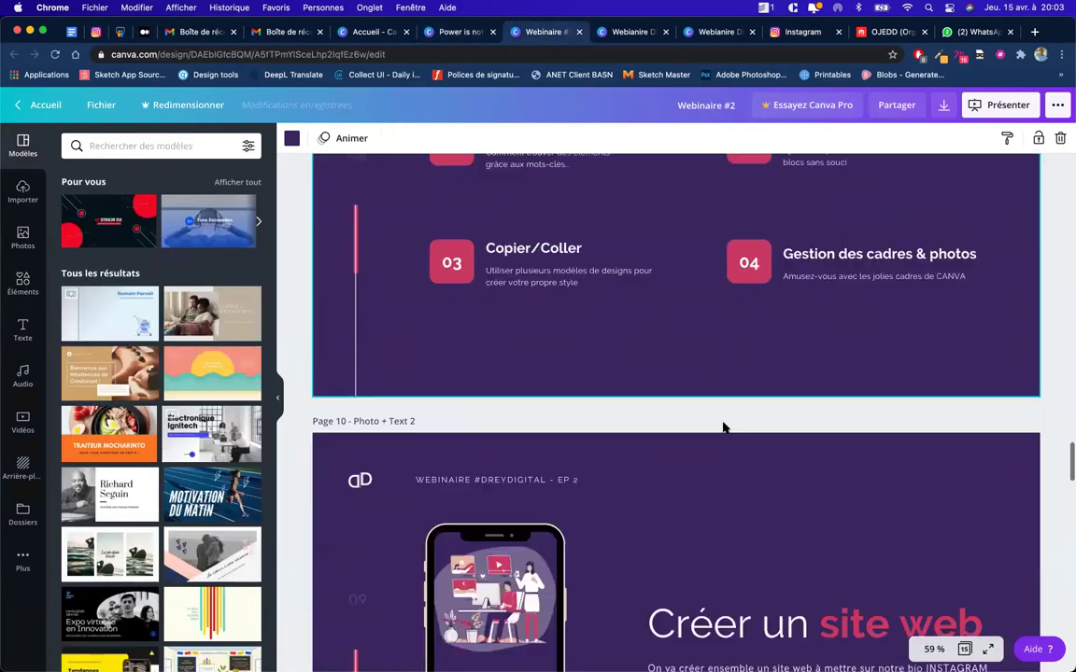
scroll(723, 427, "down", 10)
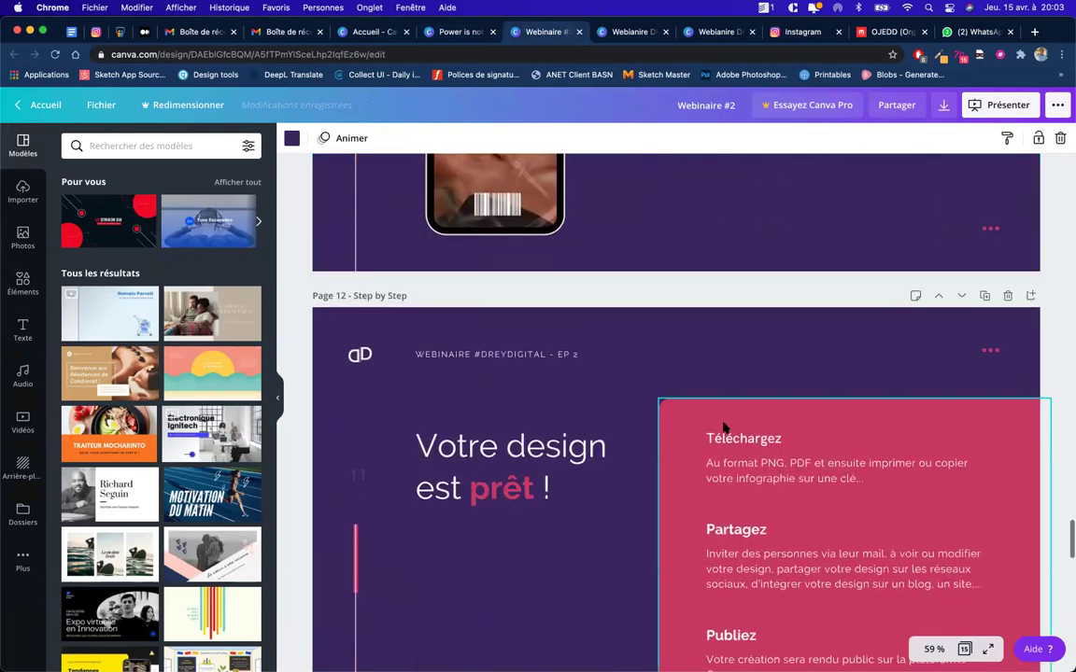
scroll(724, 426, "up", 10)
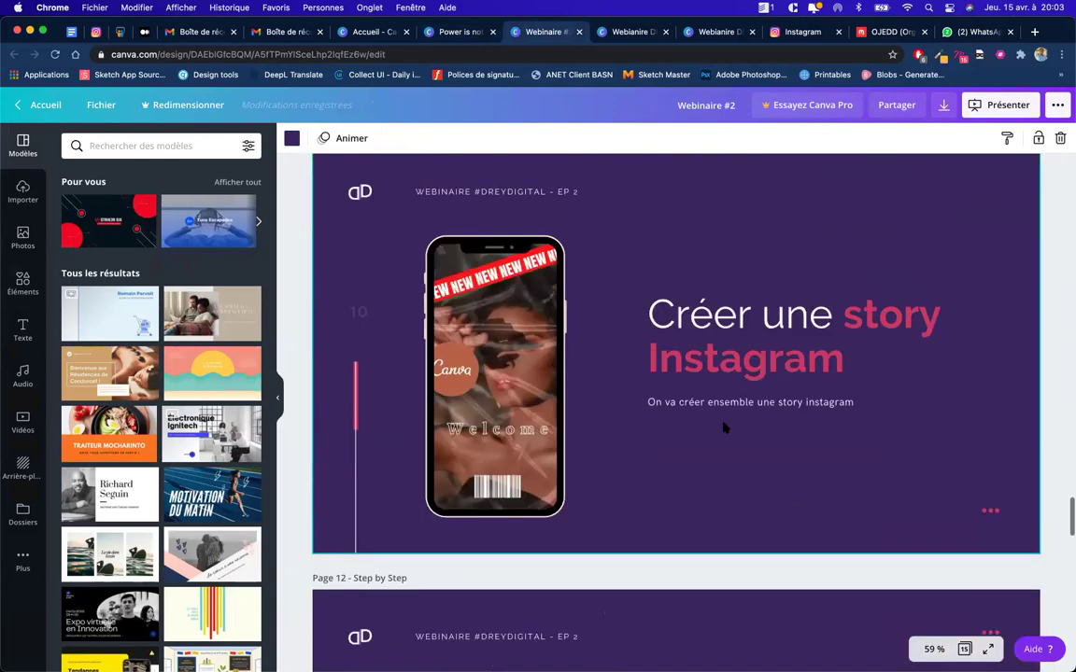
scroll(724, 427, "up", 5)
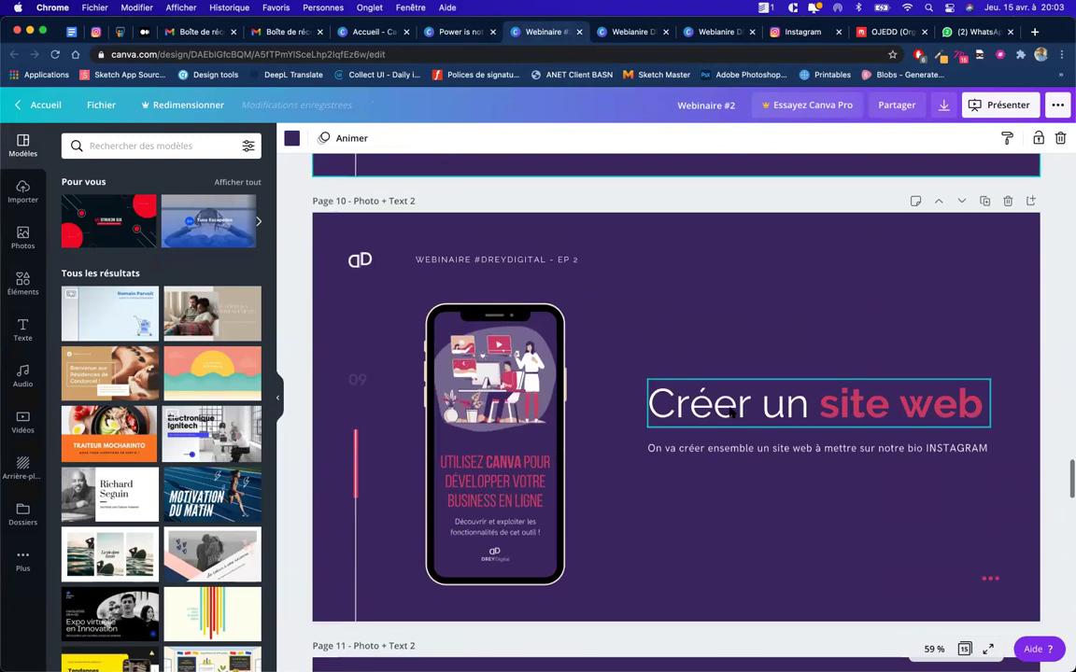
left_click(724, 419)
left_click(707, 320)
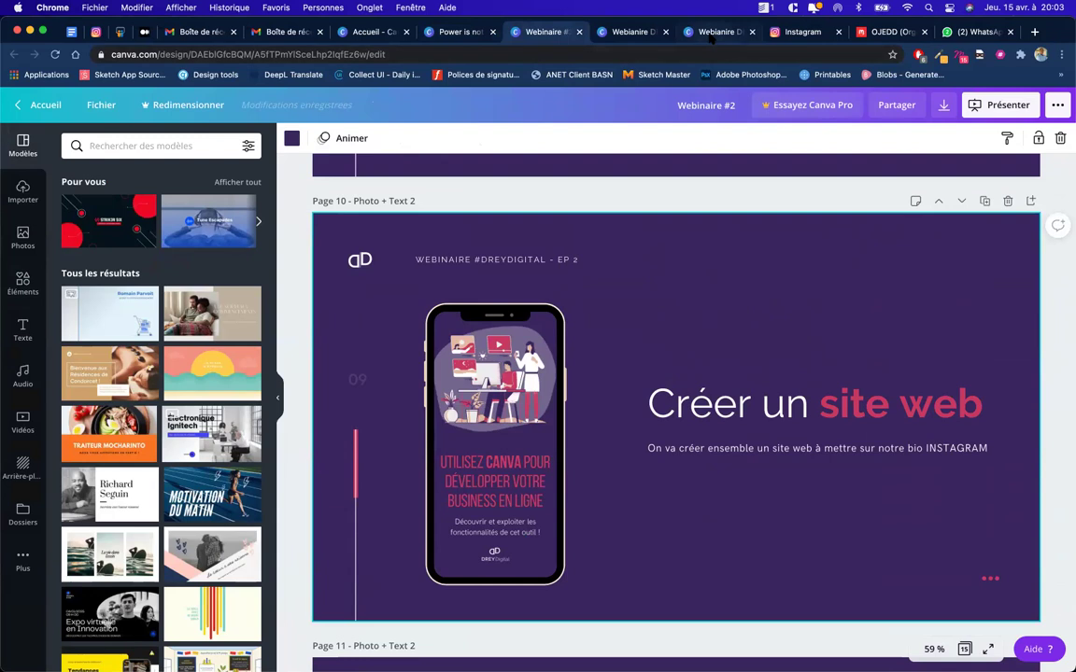
left_click(711, 33)
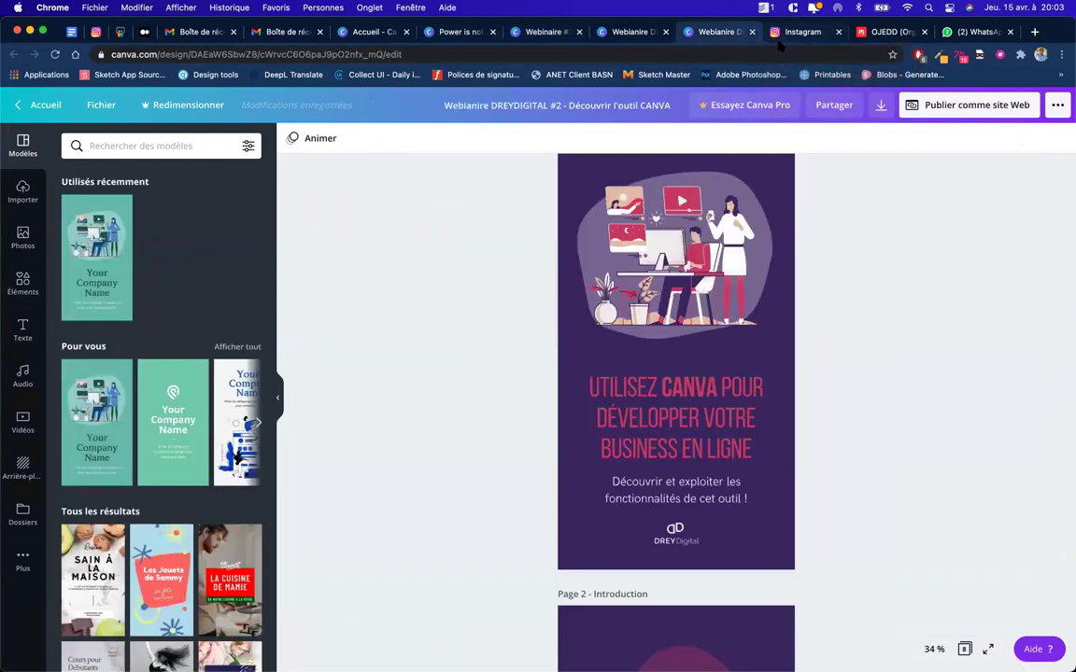
Step: Publish the Découvrir l'outil CANVA design as a website and open it in a new tab
left_click(911, 109)
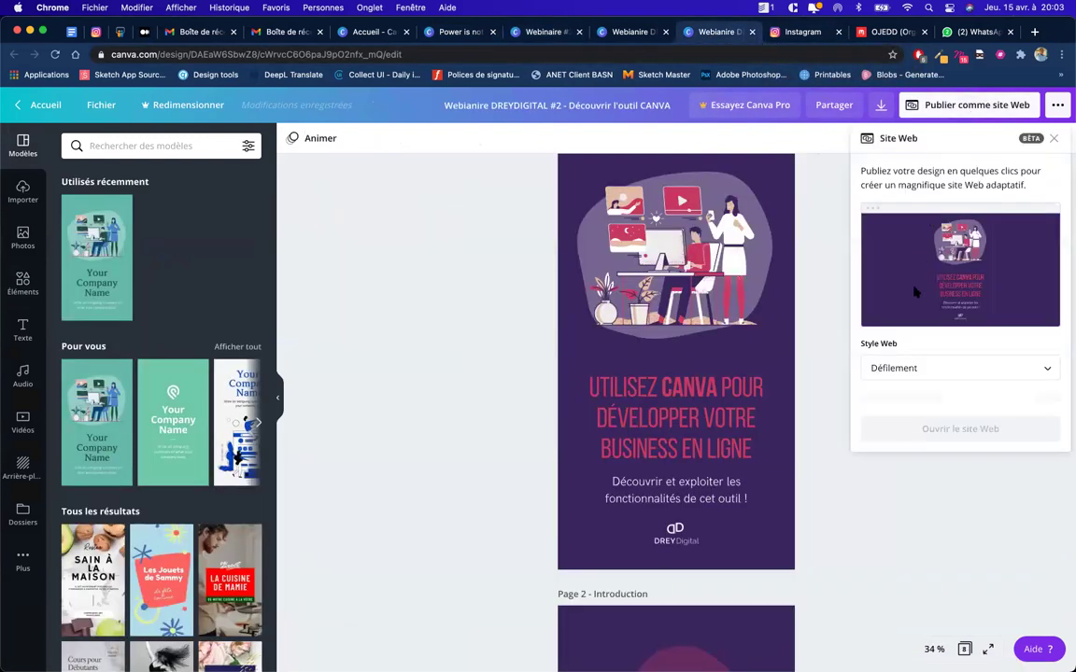
left_click(913, 403)
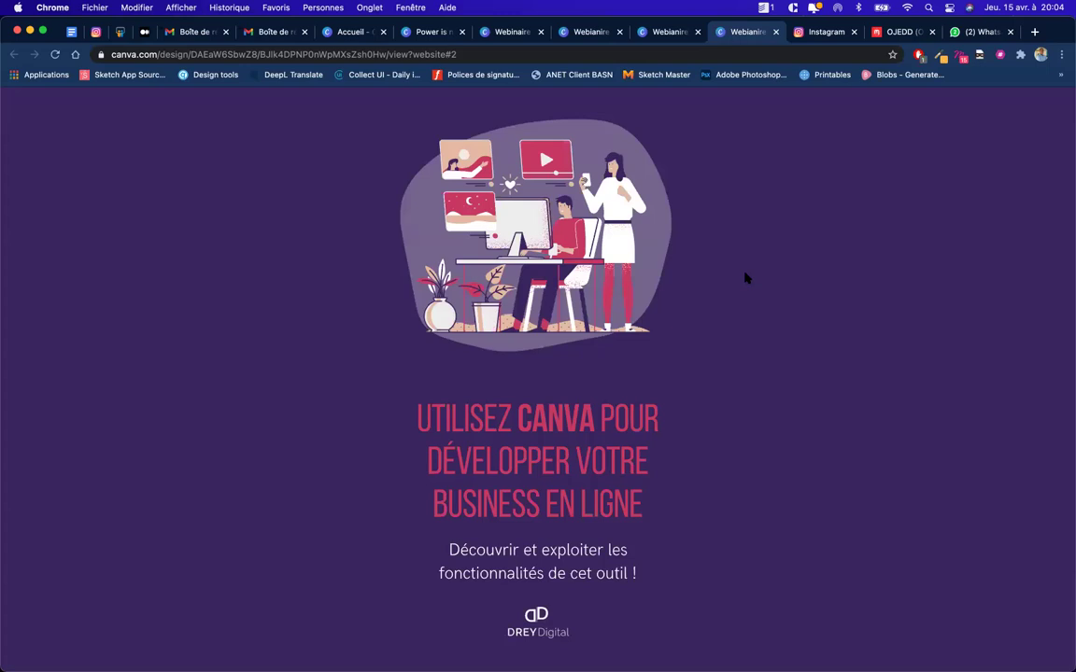
Step: Scroll the published site down to the trainer section and back, then return to Webinaire #2
scroll(746, 278, "down", 5)
scroll(745, 277, "down", 8)
scroll(745, 278, "down", 10)
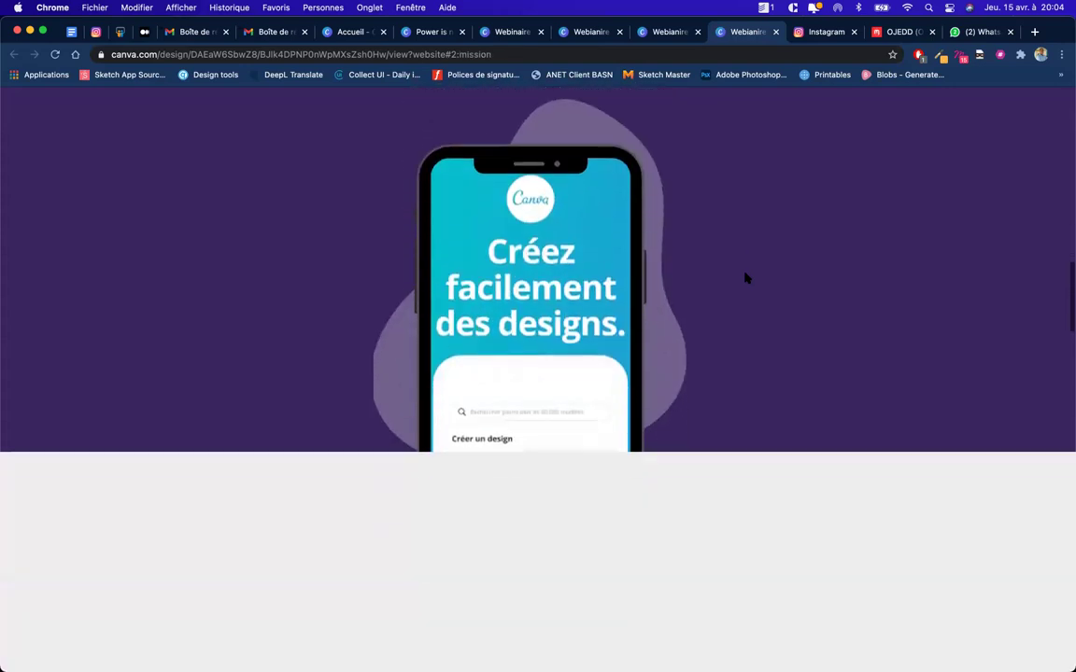
scroll(745, 277, "down", 8)
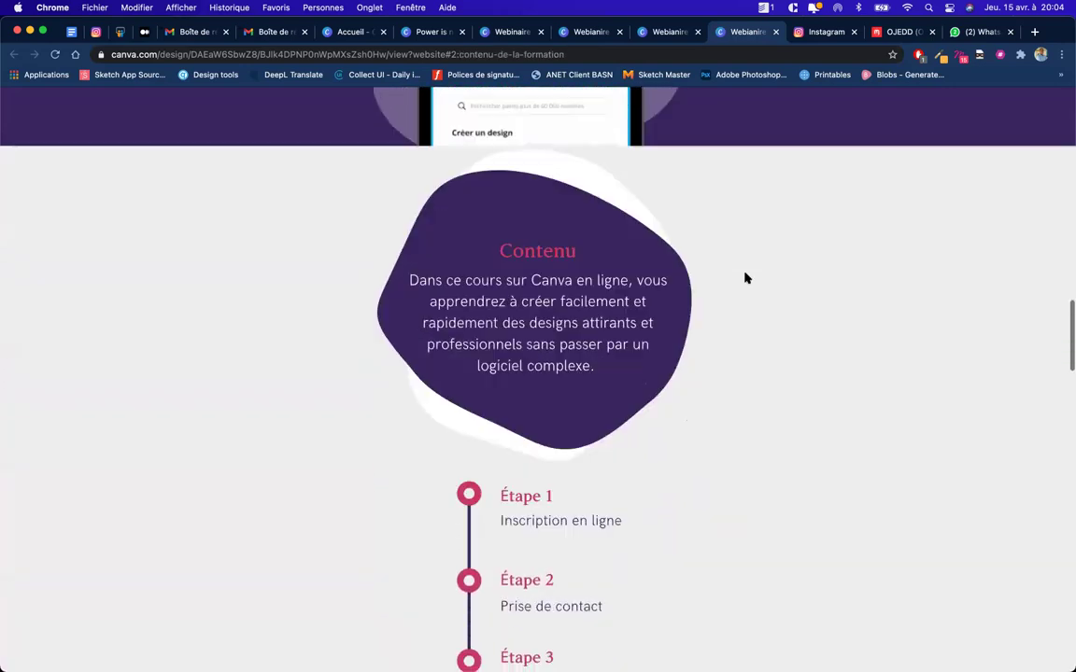
scroll(745, 278, "down", 2)
scroll(745, 278, "down", 2)
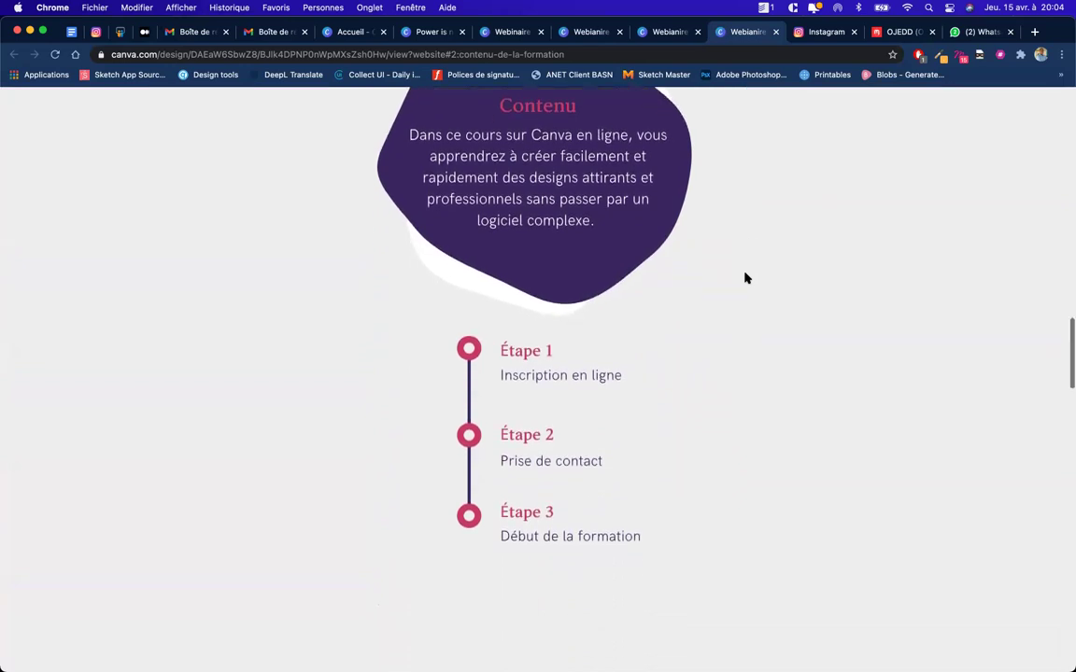
scroll(746, 277, "down", 3)
scroll(746, 277, "down", 2)
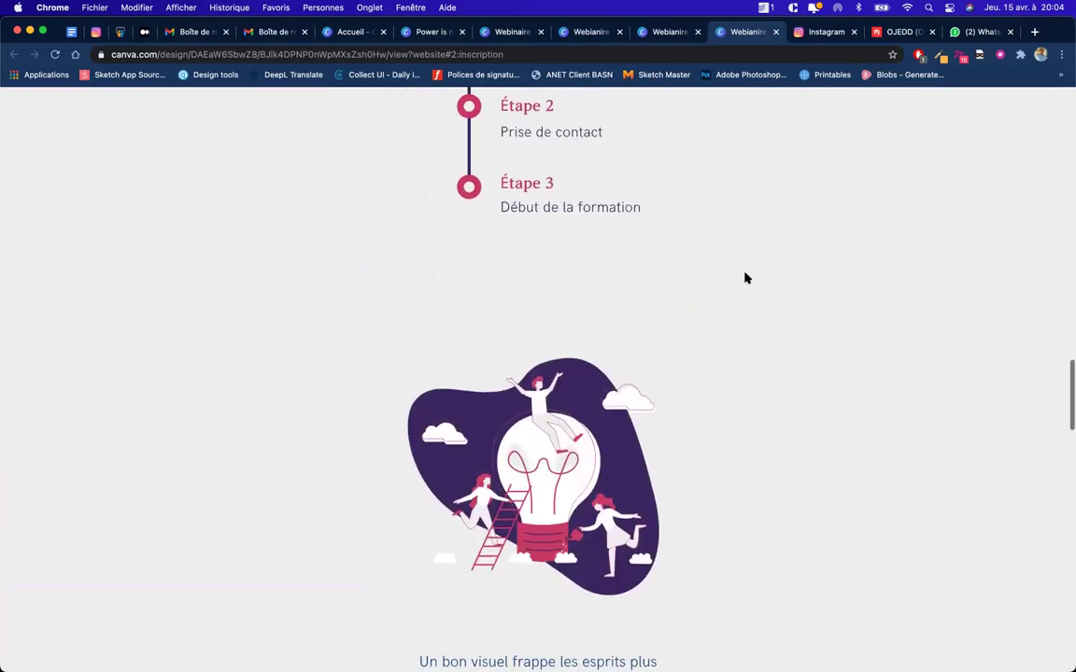
scroll(745, 277, "down", 5)
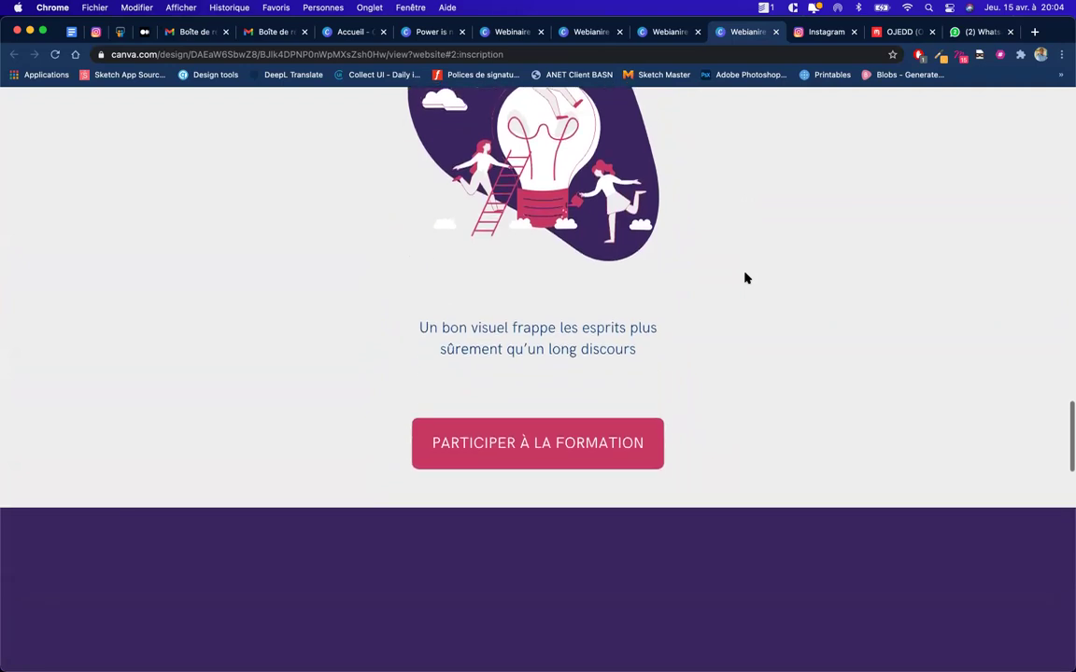
scroll(746, 277, "down", 2)
scroll(745, 277, "down", 2)
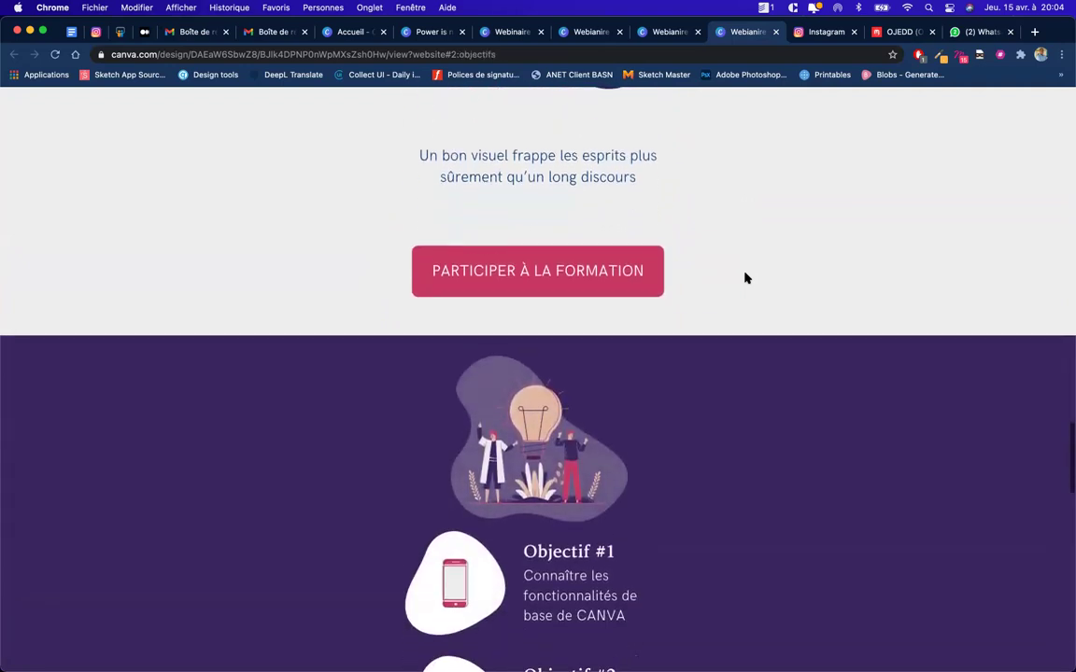
scroll(745, 278, "down", 8)
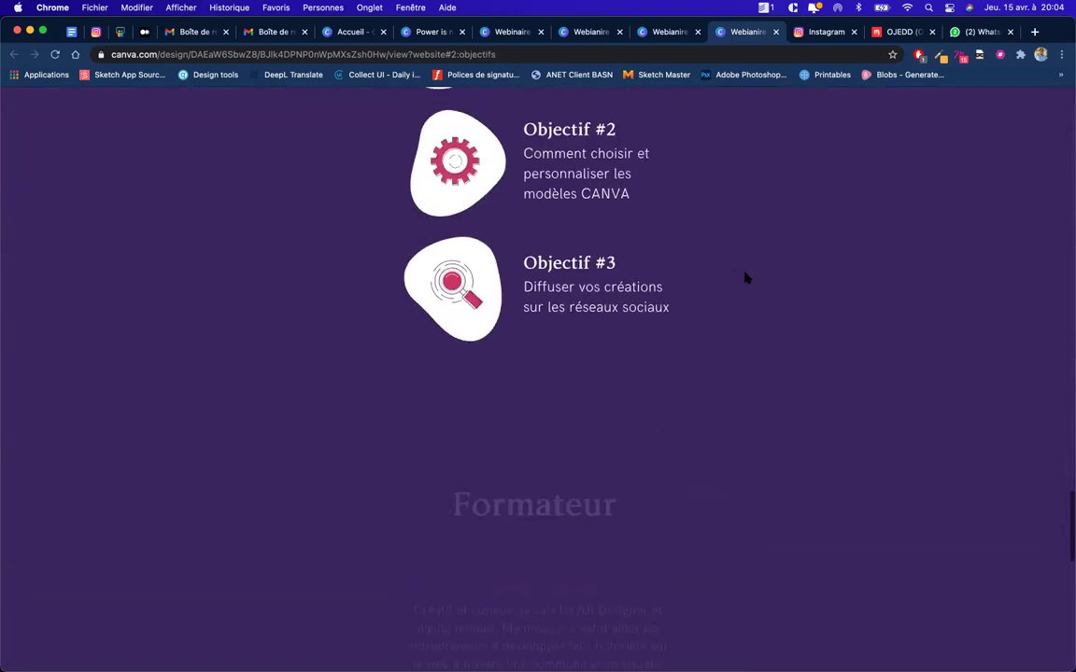
scroll(745, 277, "down", 2)
scroll(661, 215, "down", 5)
scroll(661, 216, "down", 6)
scroll(660, 216, "up", 8)
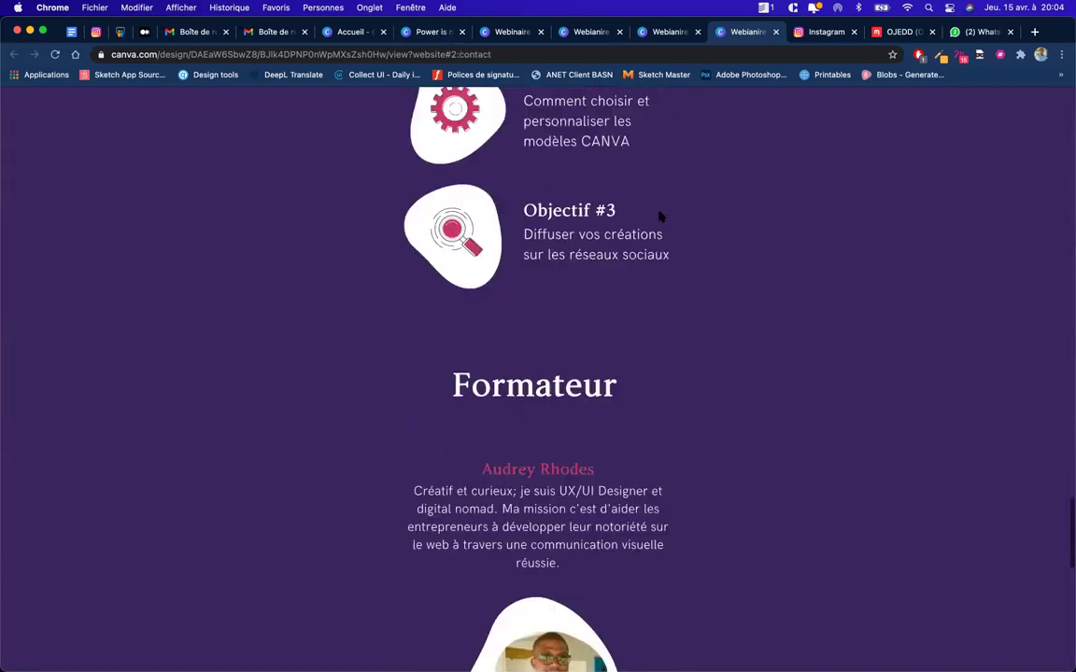
scroll(661, 215, "up", 15)
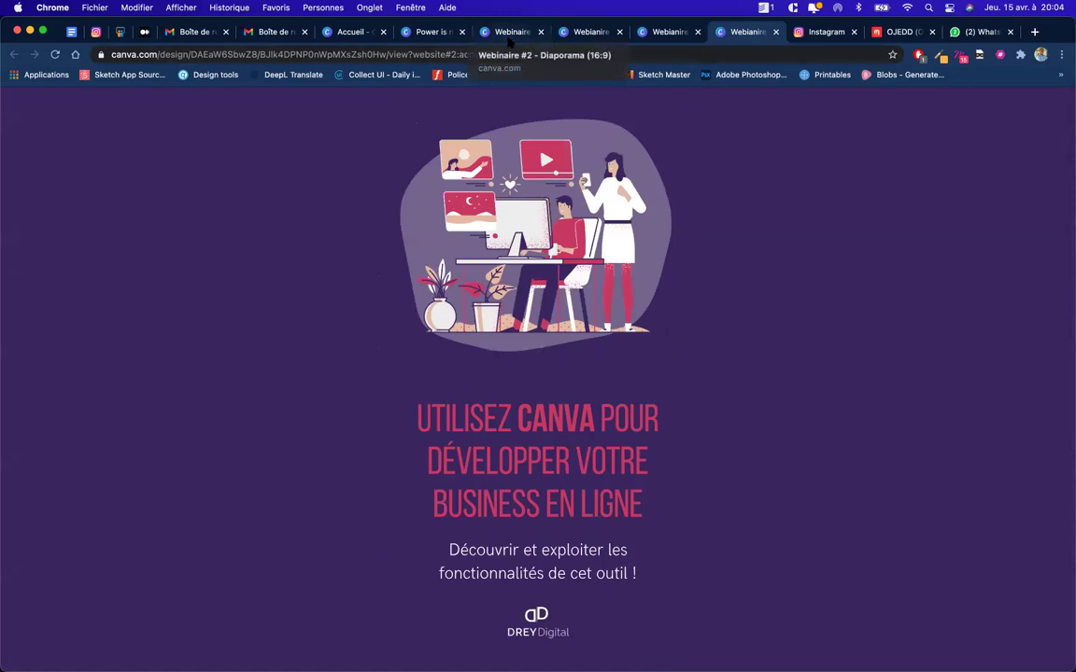
left_click(511, 33)
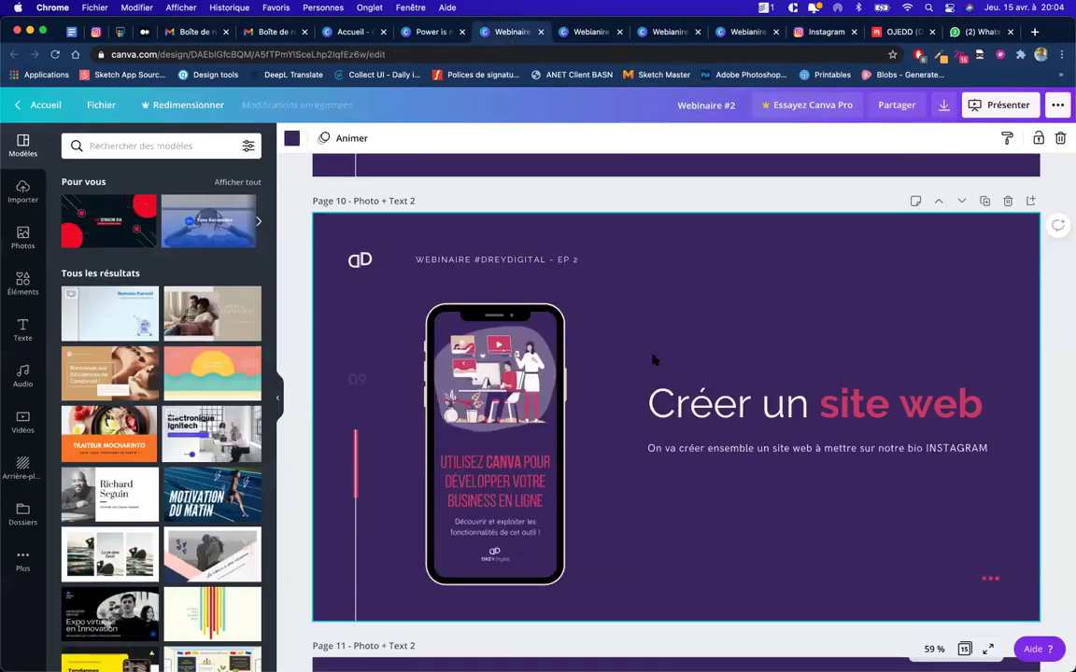
Step: From the Canva home page, search 'site web' and choose the Site Web de lien en bio type
left_click(432, 32)
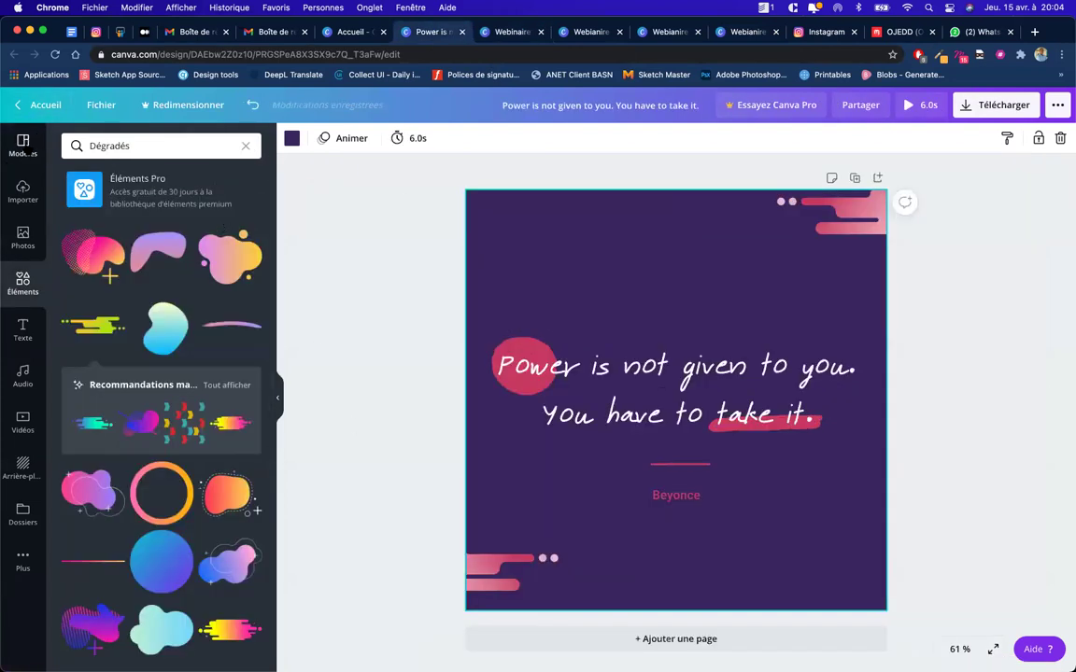
left_click(42, 106)
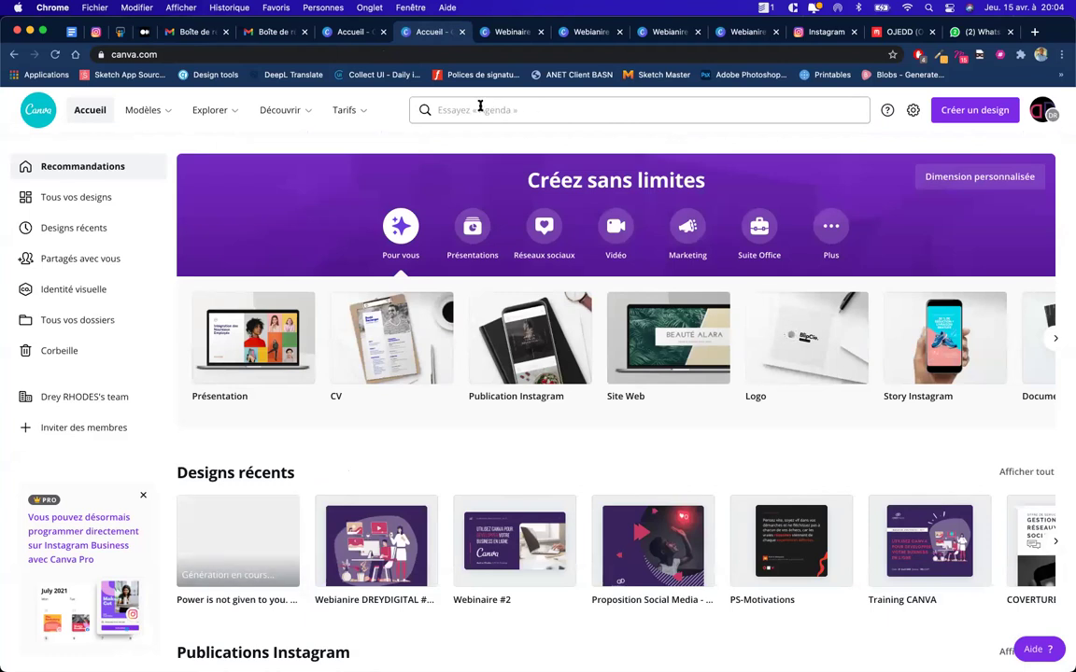
left_click(590, 113)
type("site web")
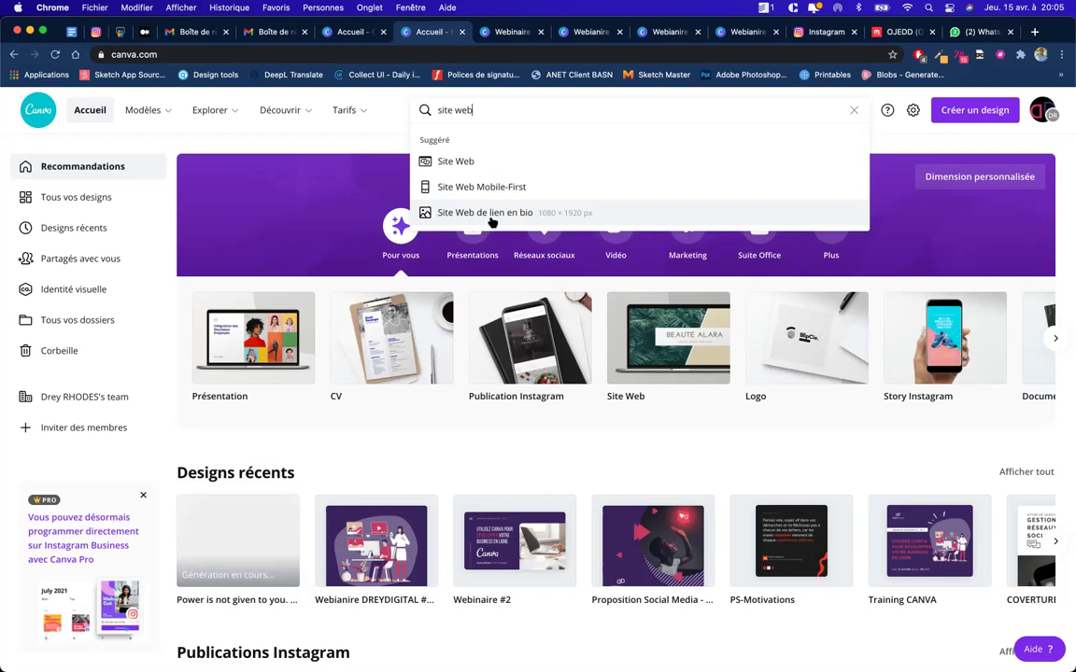
left_click(493, 220)
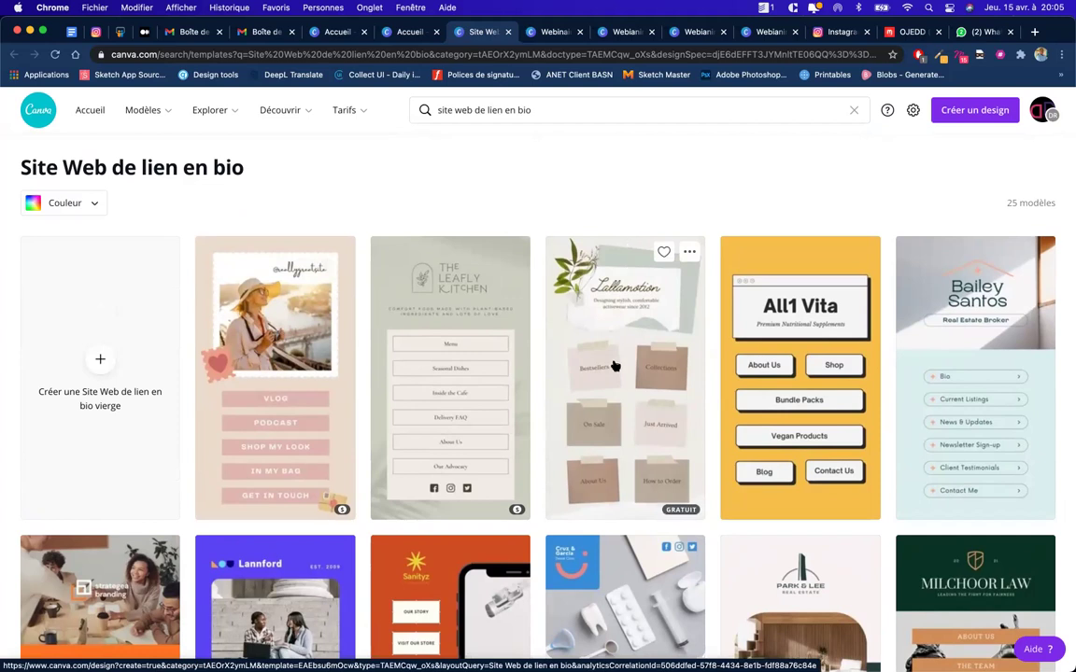
Step: Browse the link-in-bio templates and open the mint real estate broker template for editing
scroll(613, 365, "down", 5)
scroll(614, 365, "up", 3)
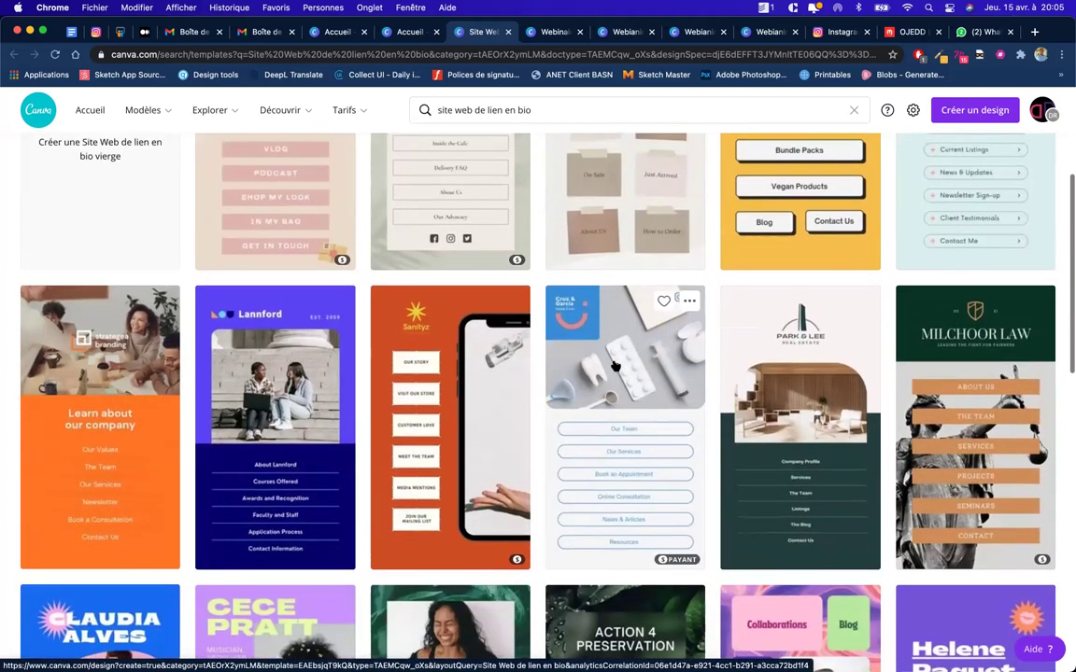
scroll(613, 365, "up", 2)
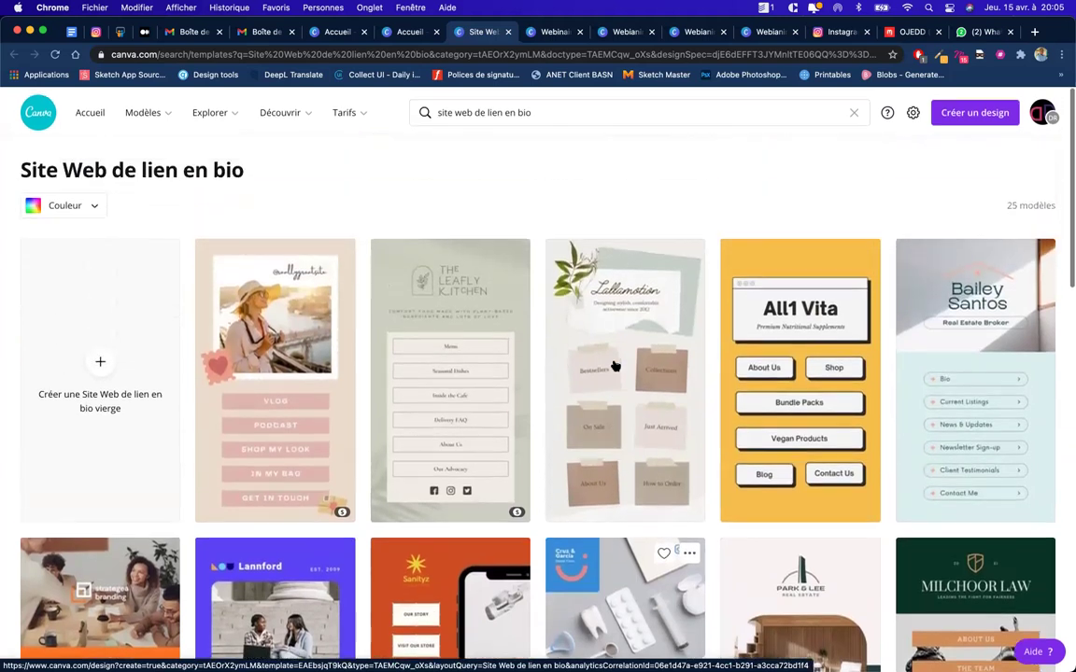
scroll(323, 350, "down", 1)
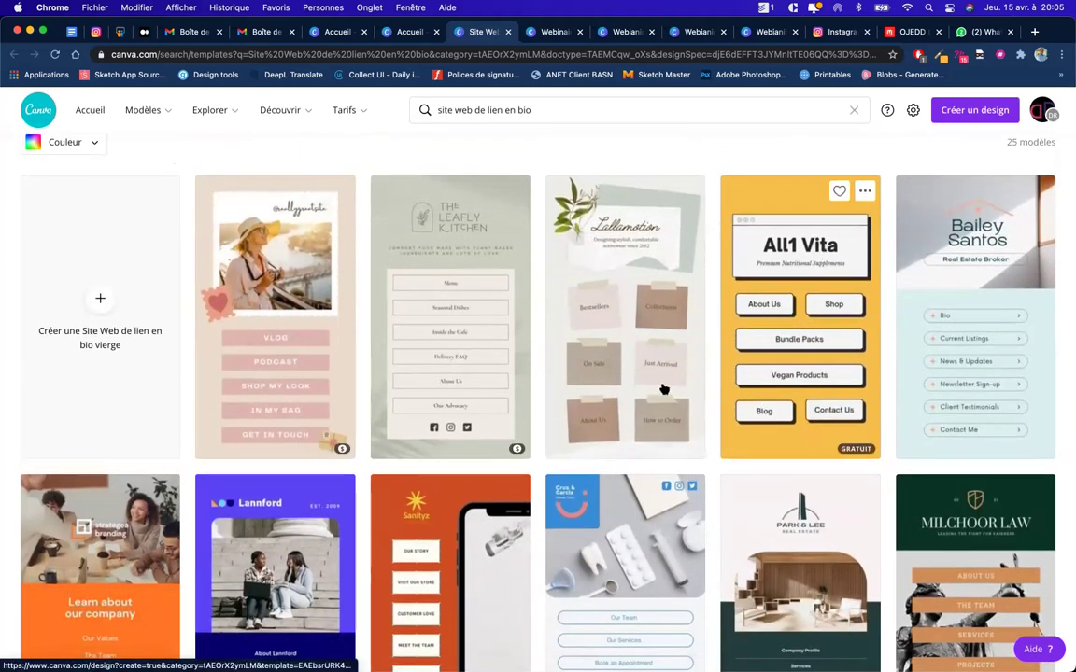
scroll(680, 420, "down", 4)
scroll(680, 420, "down", 2)
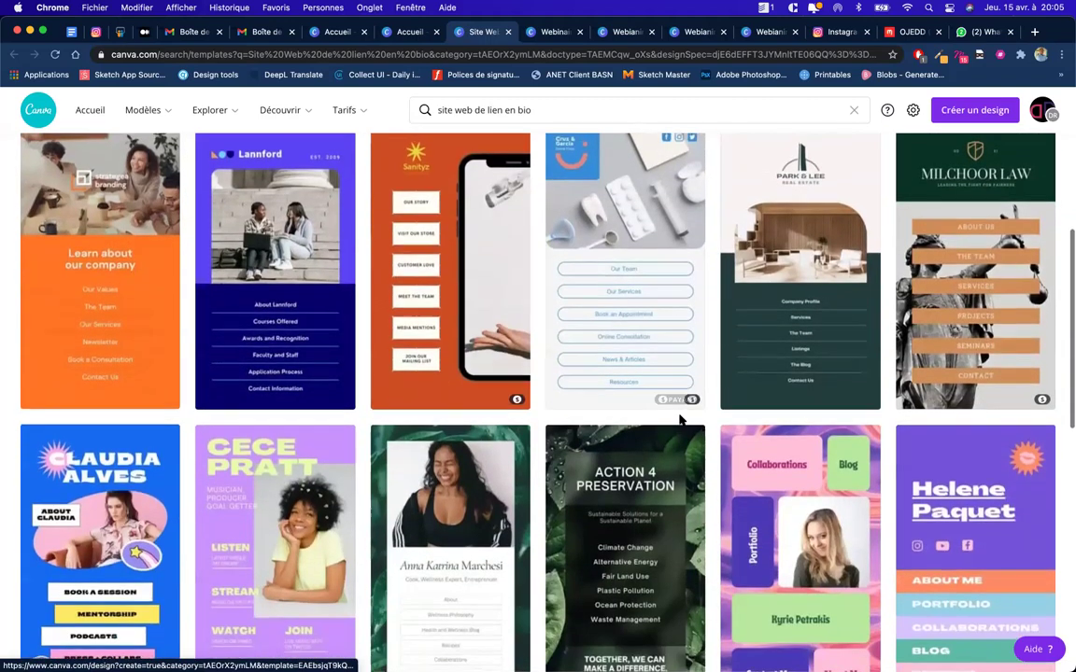
scroll(680, 421, "up", 2)
scroll(680, 421, "down", 1)
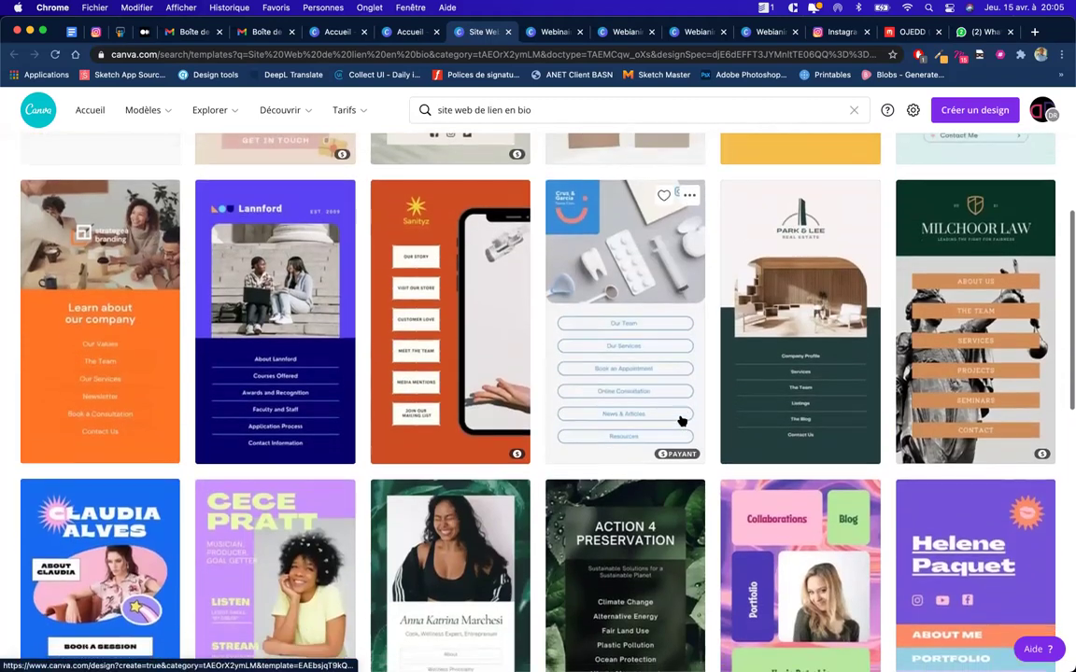
scroll(680, 421, "down", 2)
scroll(347, 287, "down", 6)
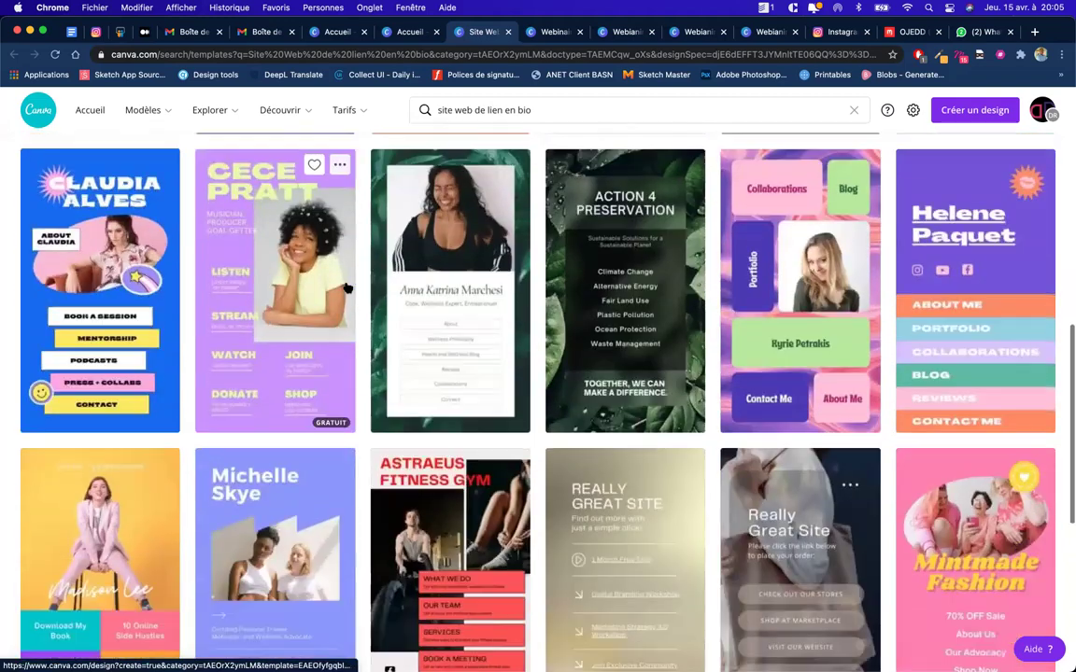
scroll(347, 287, "up", 3)
scroll(347, 287, "up", 7)
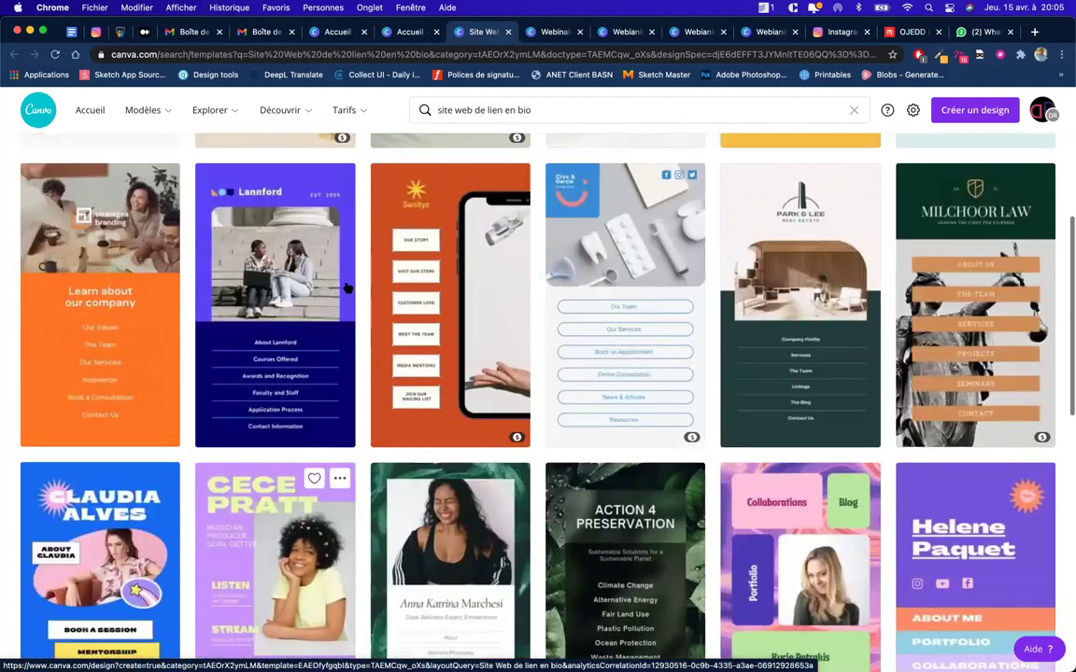
scroll(347, 287, "up", 1)
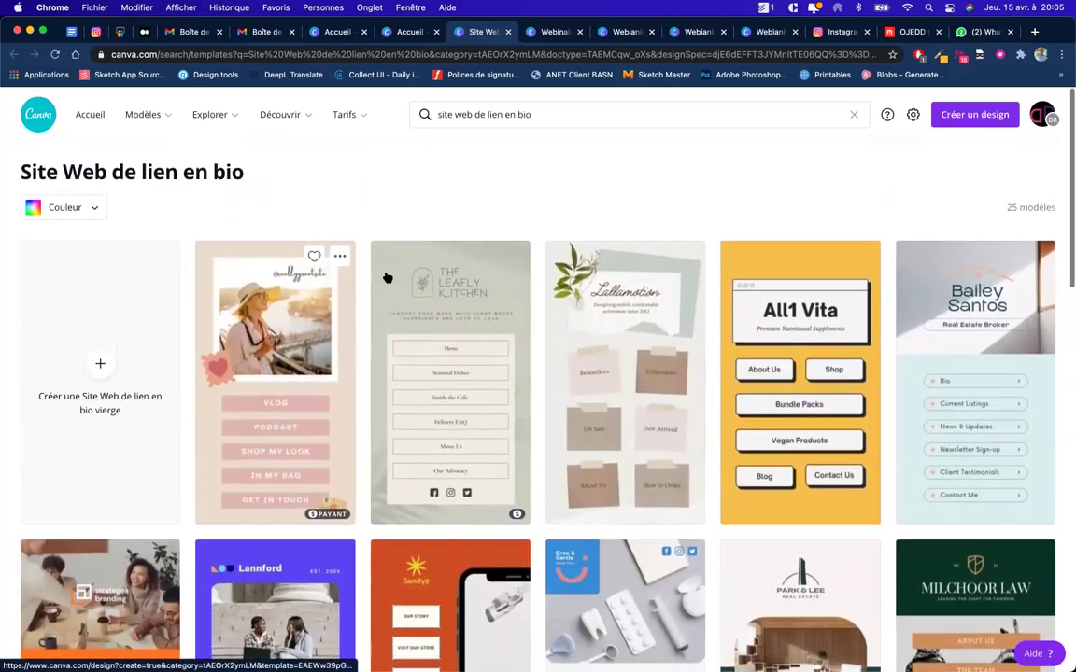
left_click(979, 361)
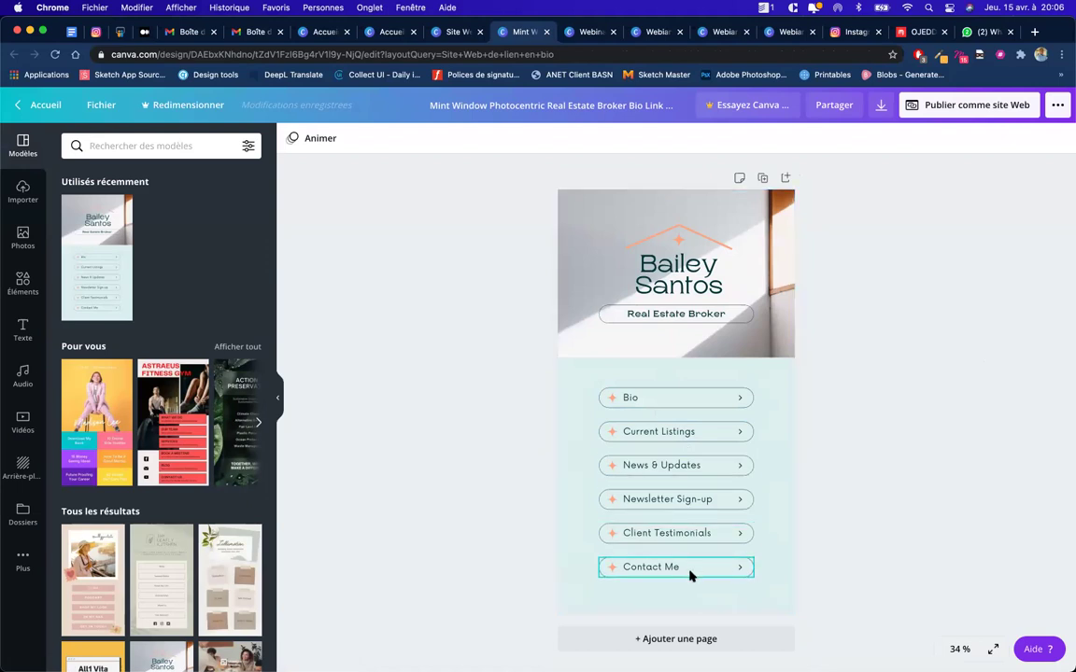
Step: Add the DREY Digital logo from uploads and drag it onto the header name
left_click(684, 241)
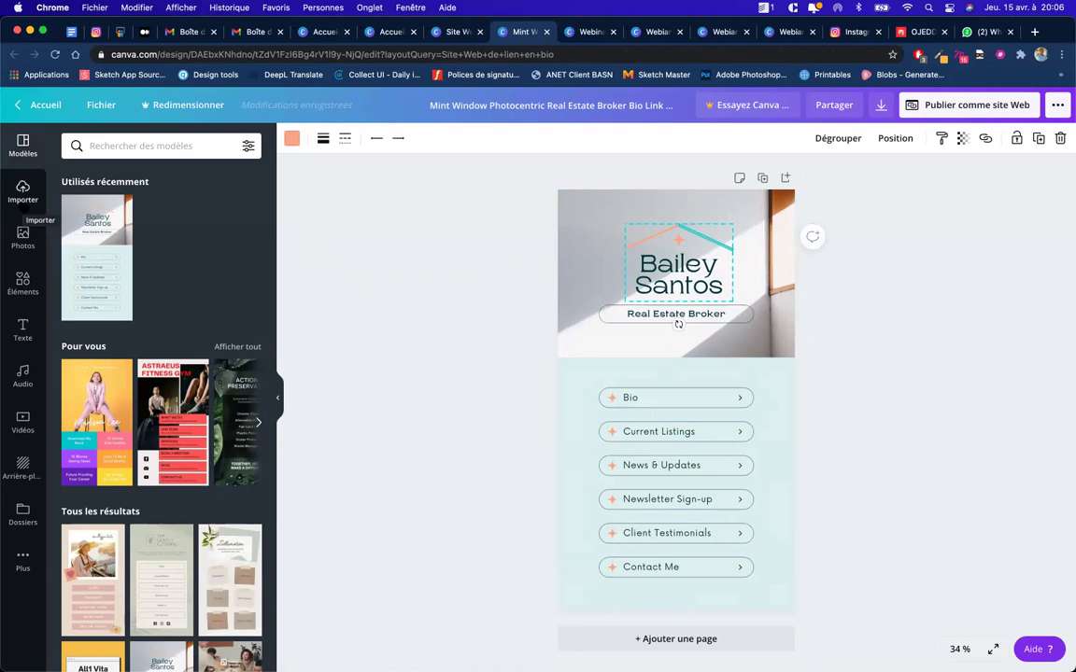
left_click(23, 193)
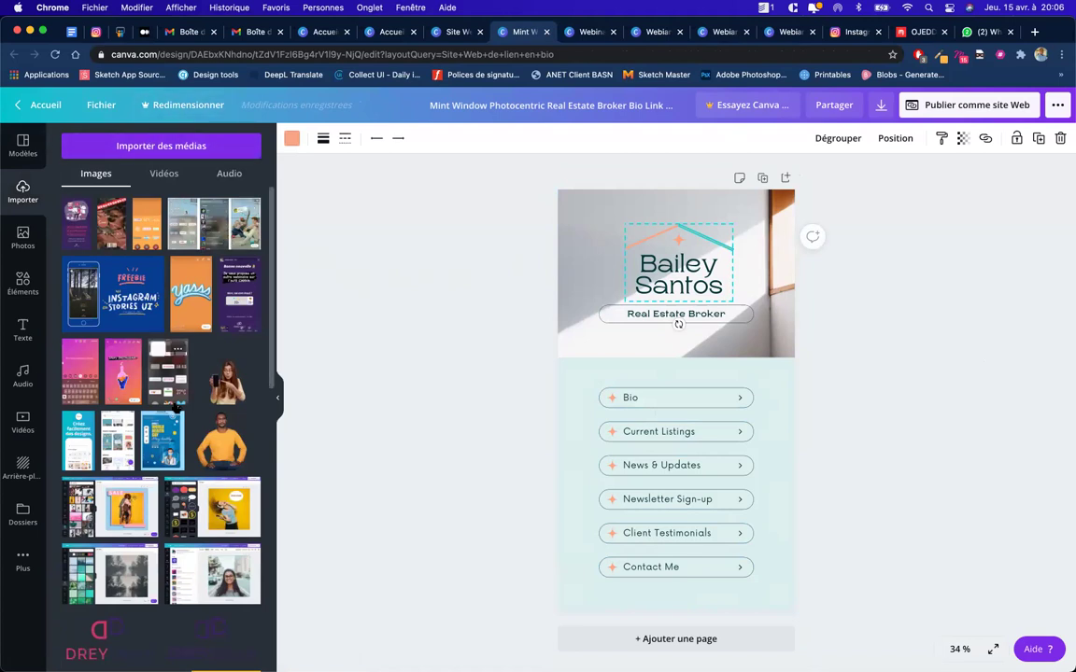
scroll(175, 408, "down", 4)
scroll(174, 408, "down", 1)
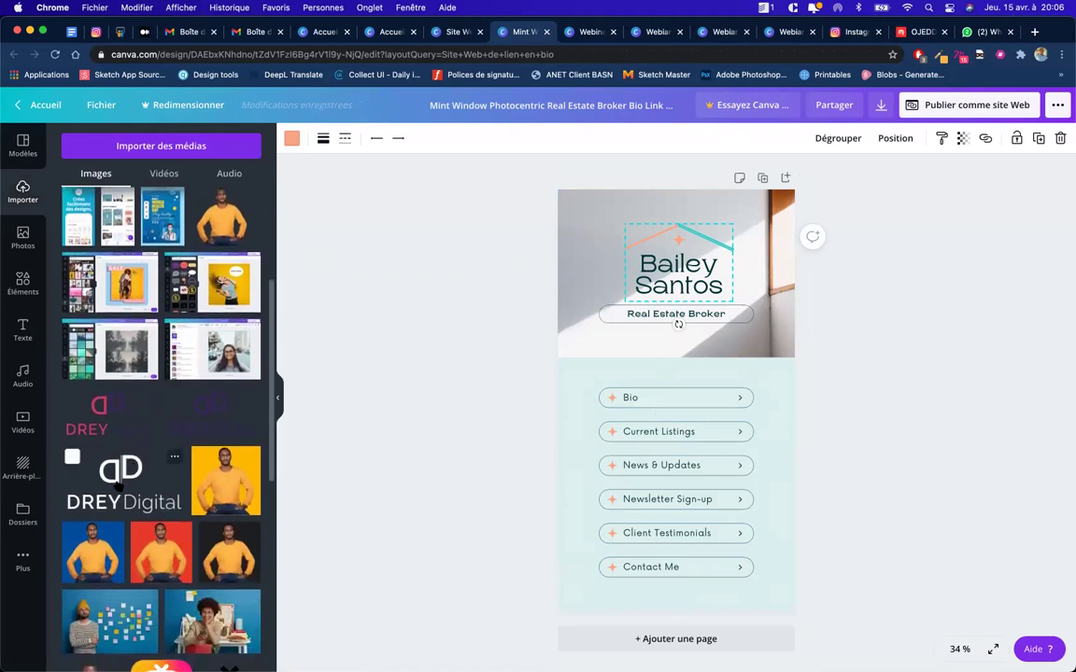
left_click(117, 485)
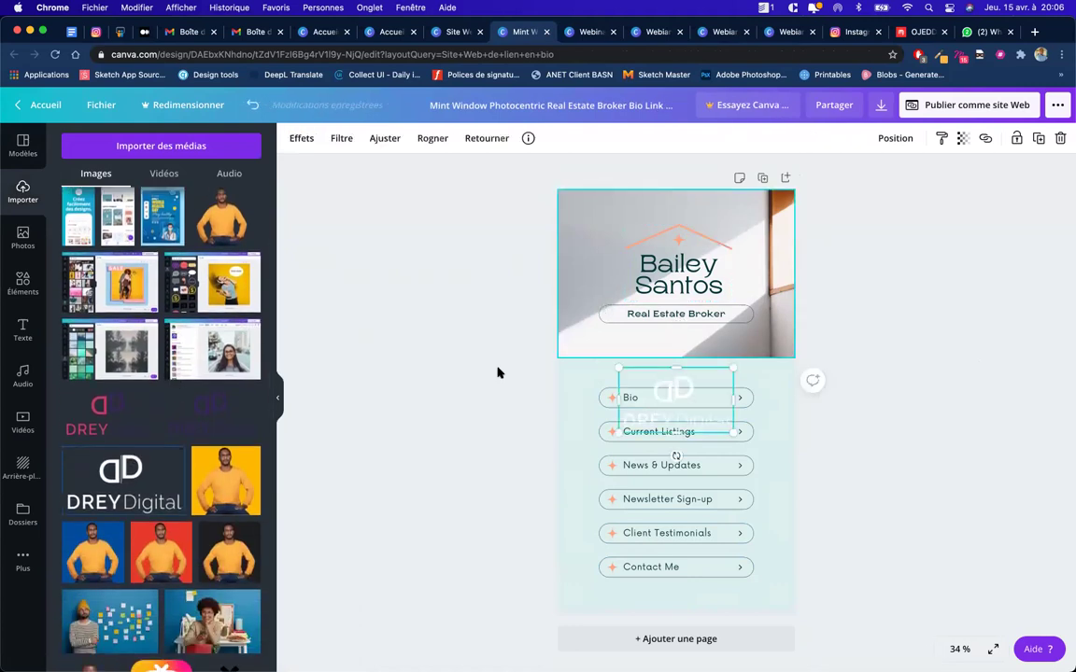
left_click_drag(676, 394, 680, 249)
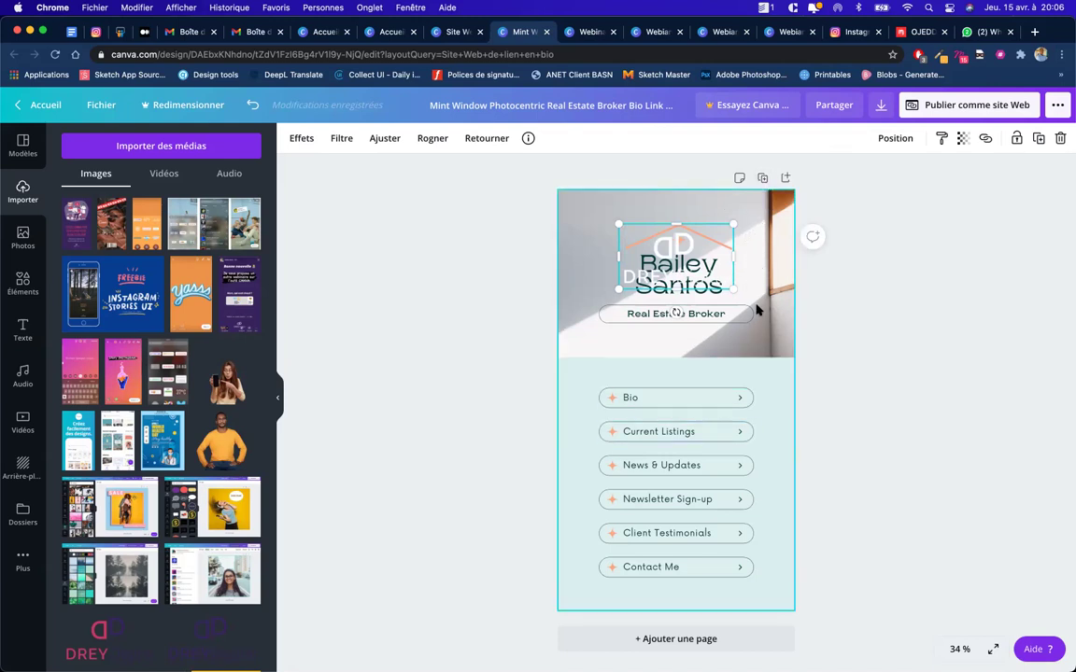
Step: Duplicate the page as page 2 and delete the broker's name group on page 1
left_click(762, 178)
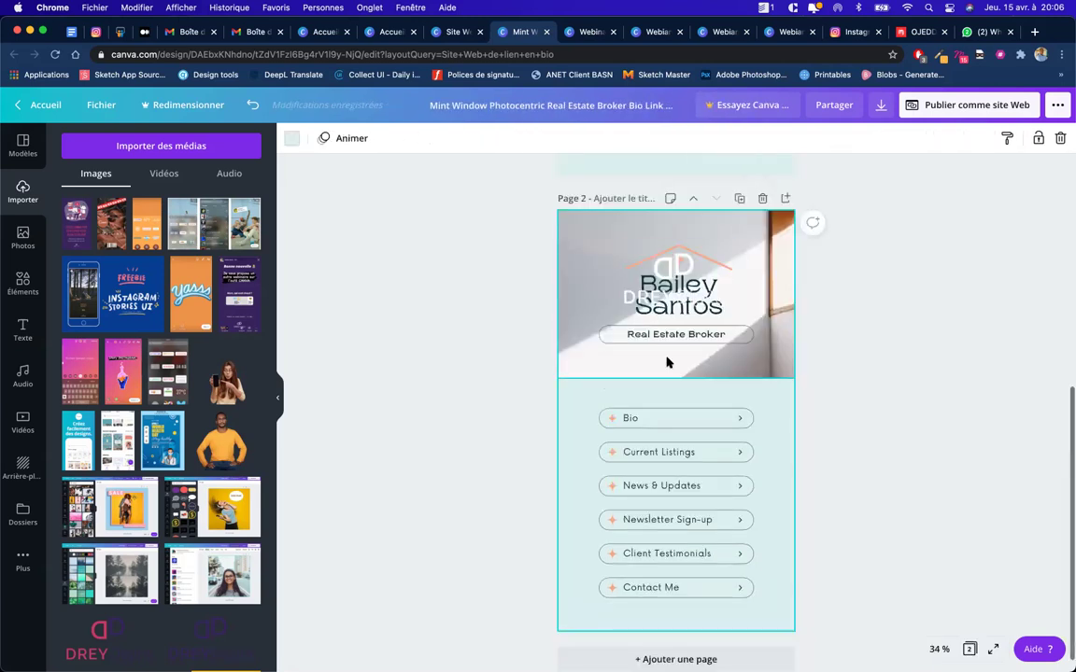
scroll(668, 361, "up", 5)
scroll(667, 362, "down", 3)
left_click(667, 523)
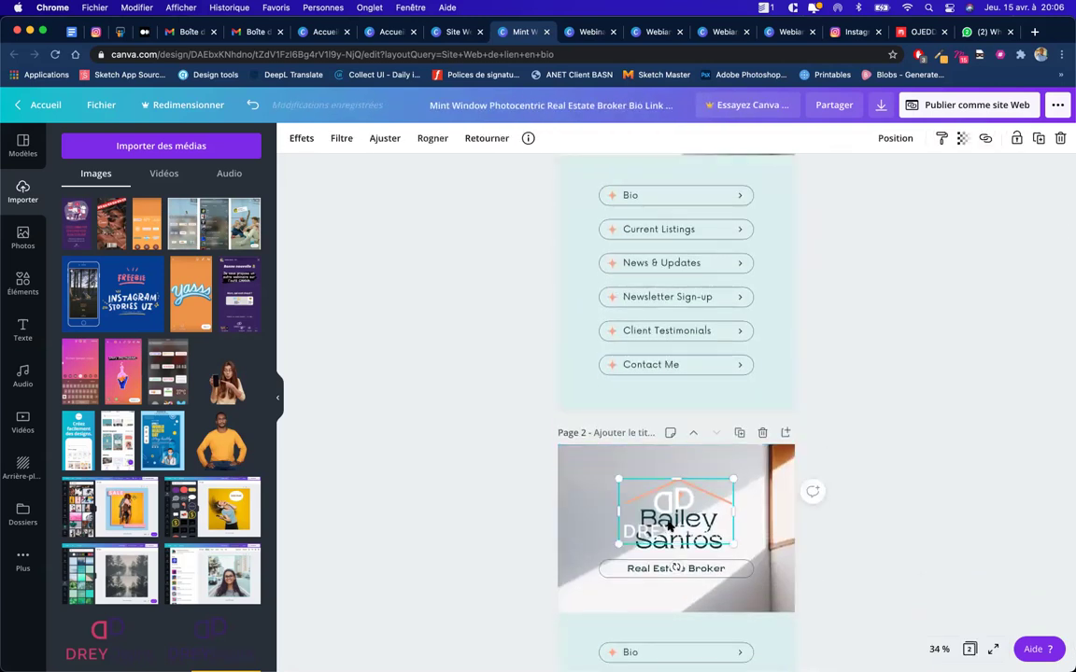
scroll(732, 471, "up", 4)
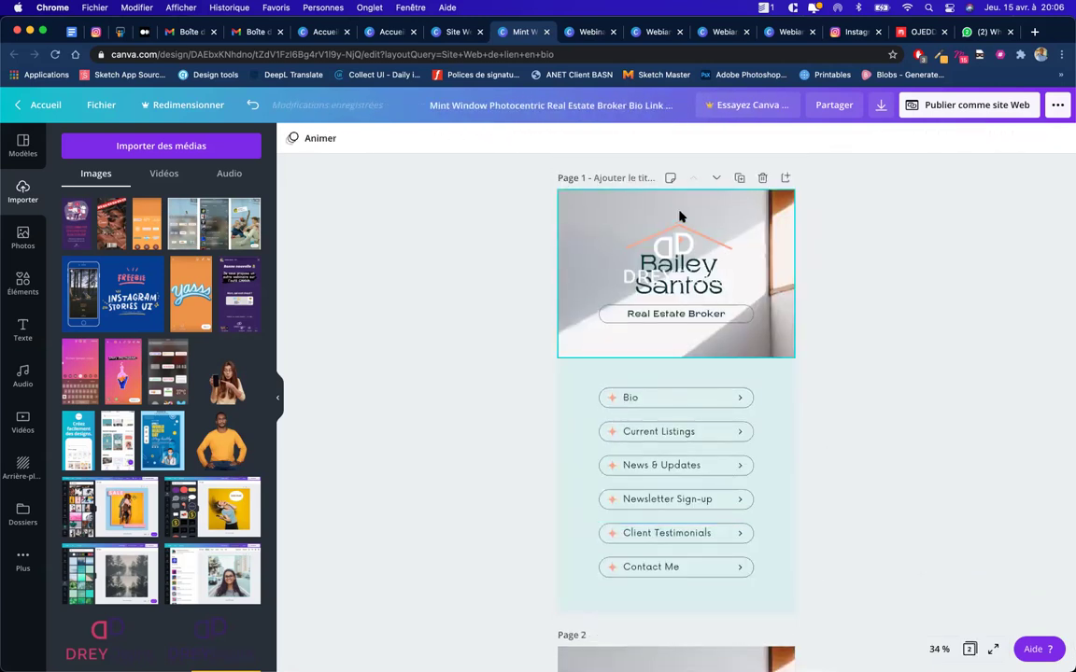
left_click(686, 240)
key("Delete")
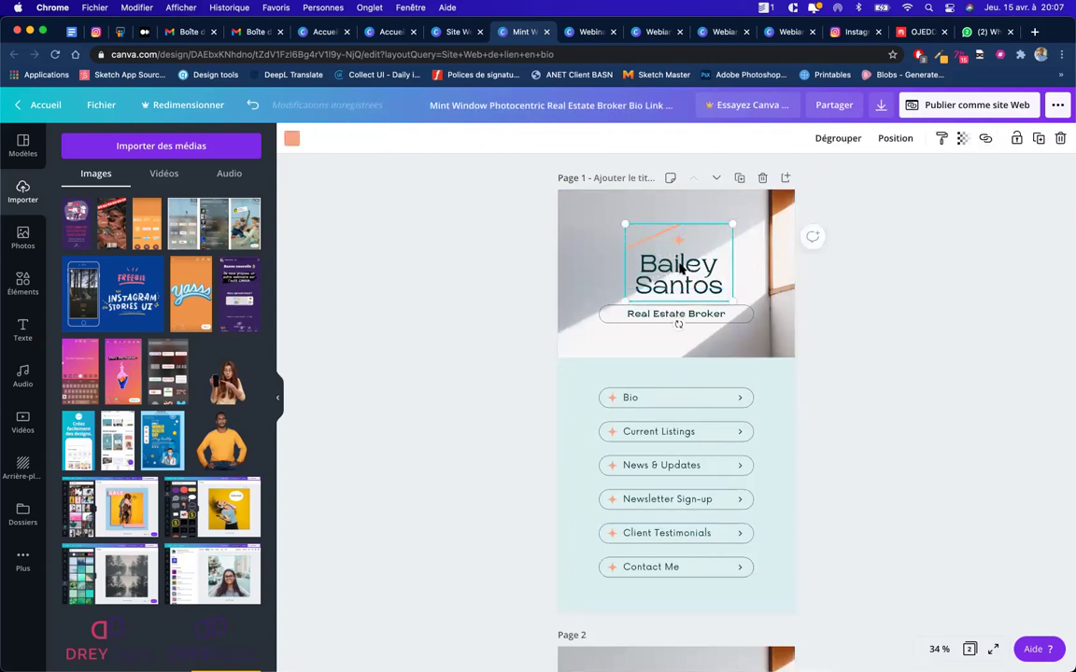
key("Delete")
Step: Place the DREY Digital logo on page 1, delete the Real Estate Broker tagline, and centre the logo
left_click(663, 260)
left_click_drag(109, 623, 680, 234)
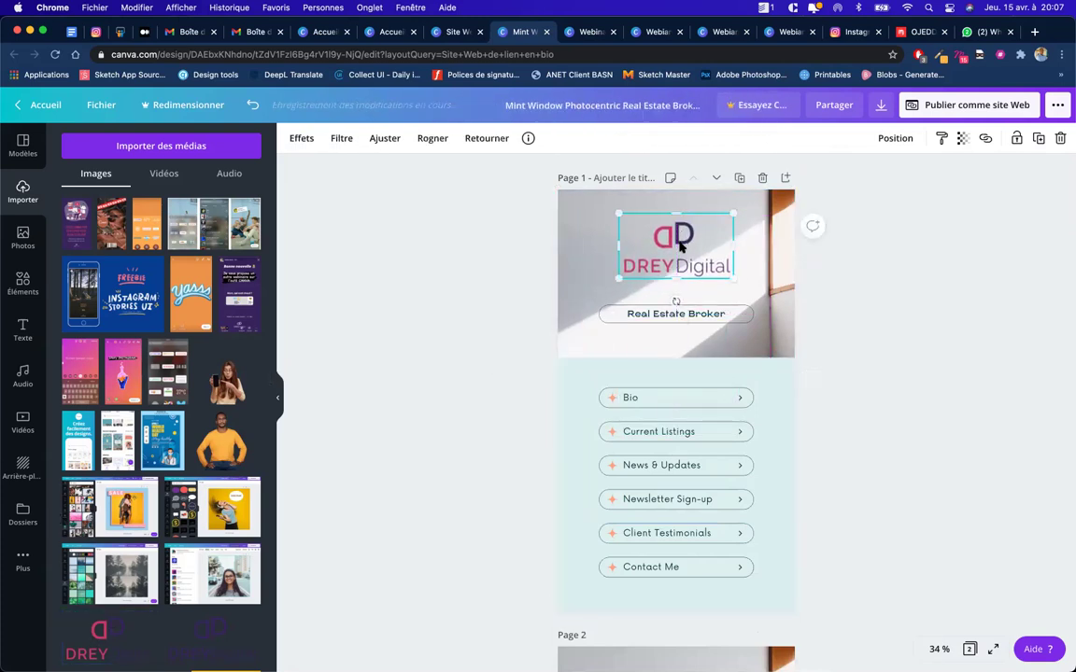
left_click(683, 314)
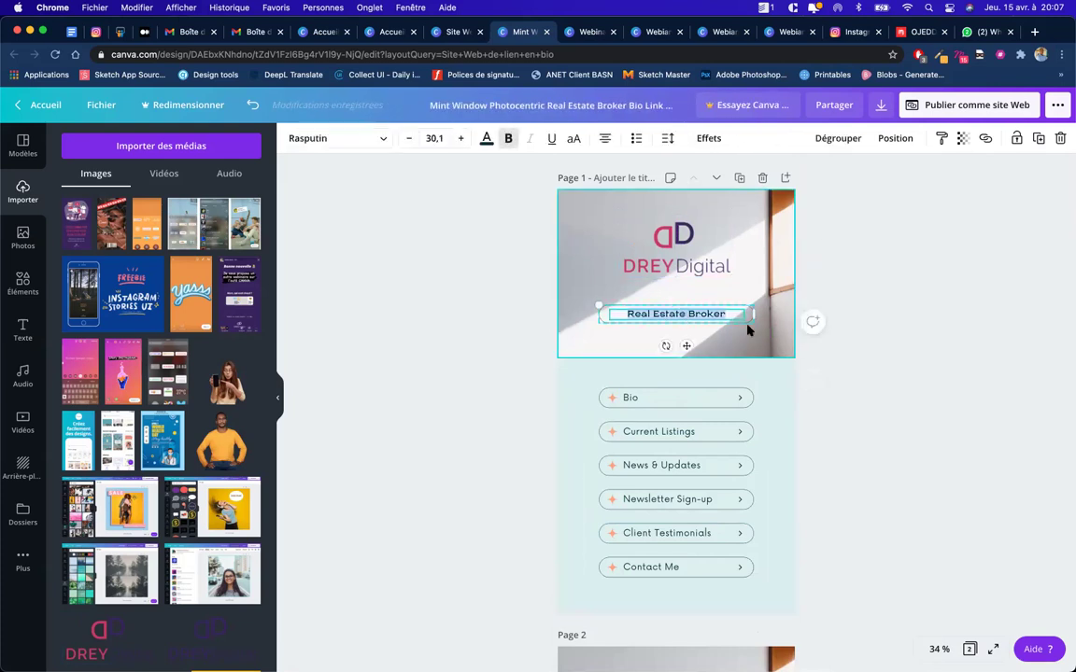
left_click(628, 312)
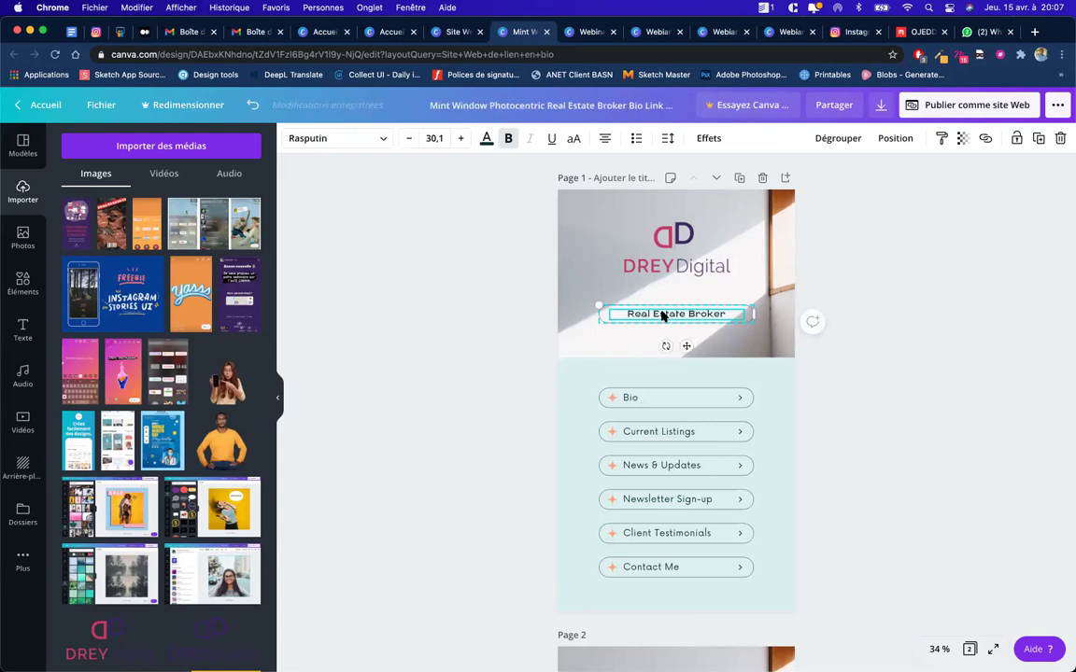
key("BackSpace")
key("BackSpace")
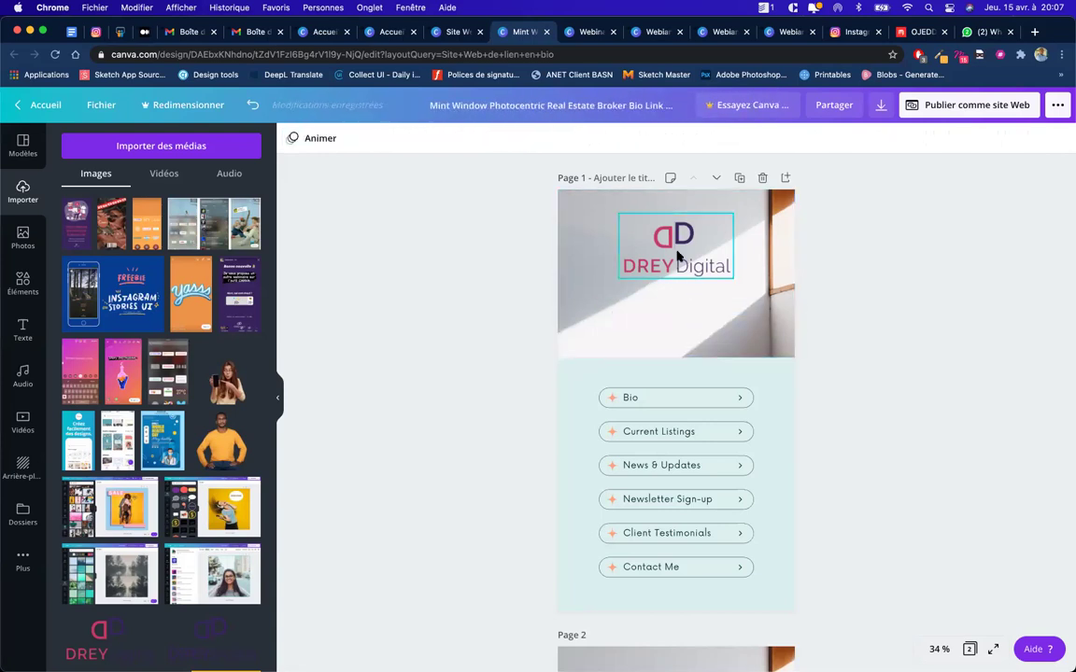
left_click_drag(672, 257, 677, 280)
left_click(585, 232)
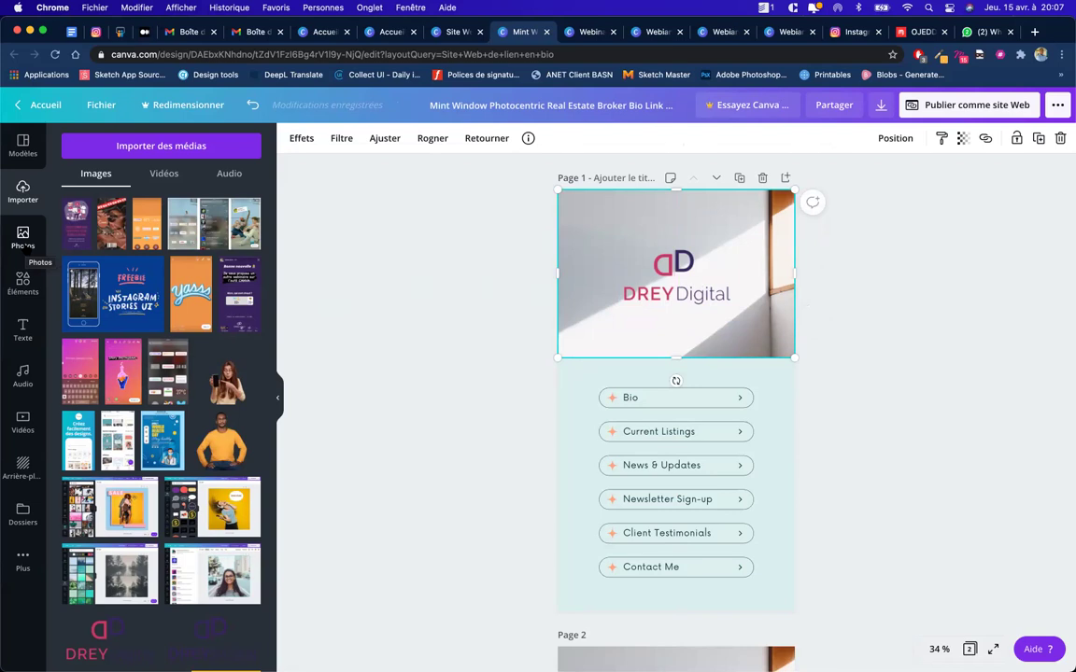
Step: Add the teal portrait from Photos to page 1 and stretch it full width at the top
left_click(28, 235)
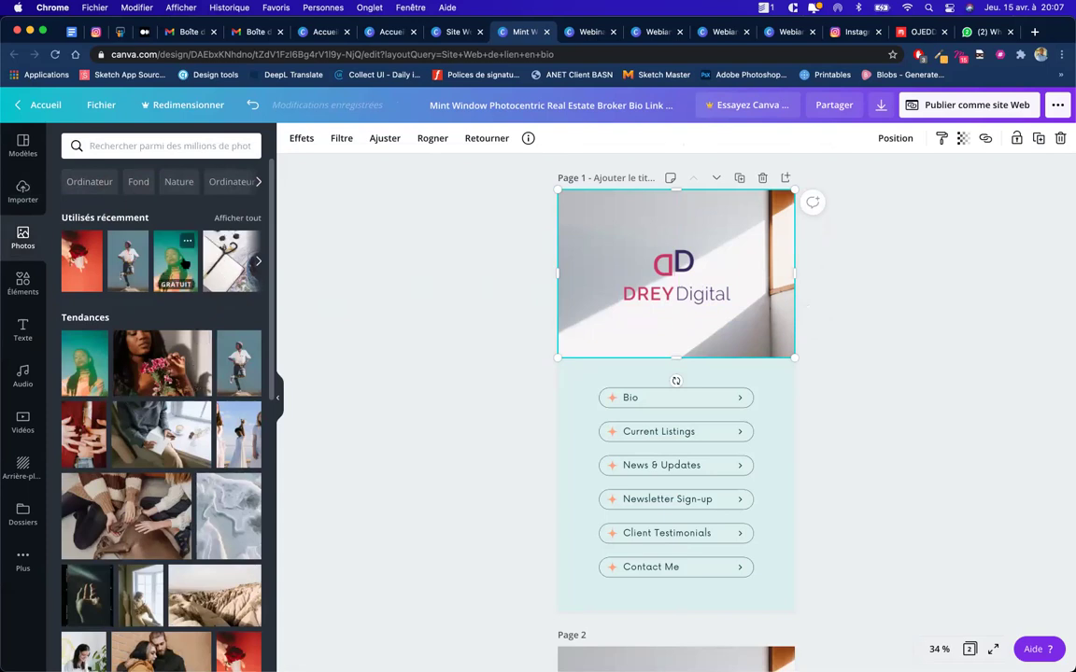
left_click(183, 263)
left_click_drag(643, 377, 631, 422)
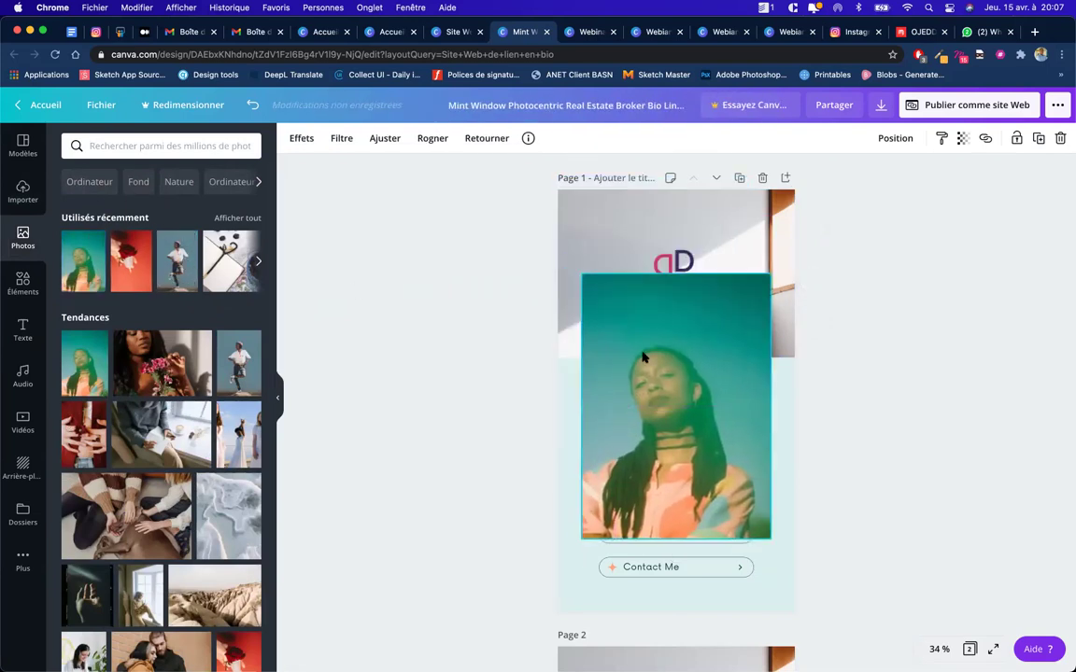
left_click(589, 228)
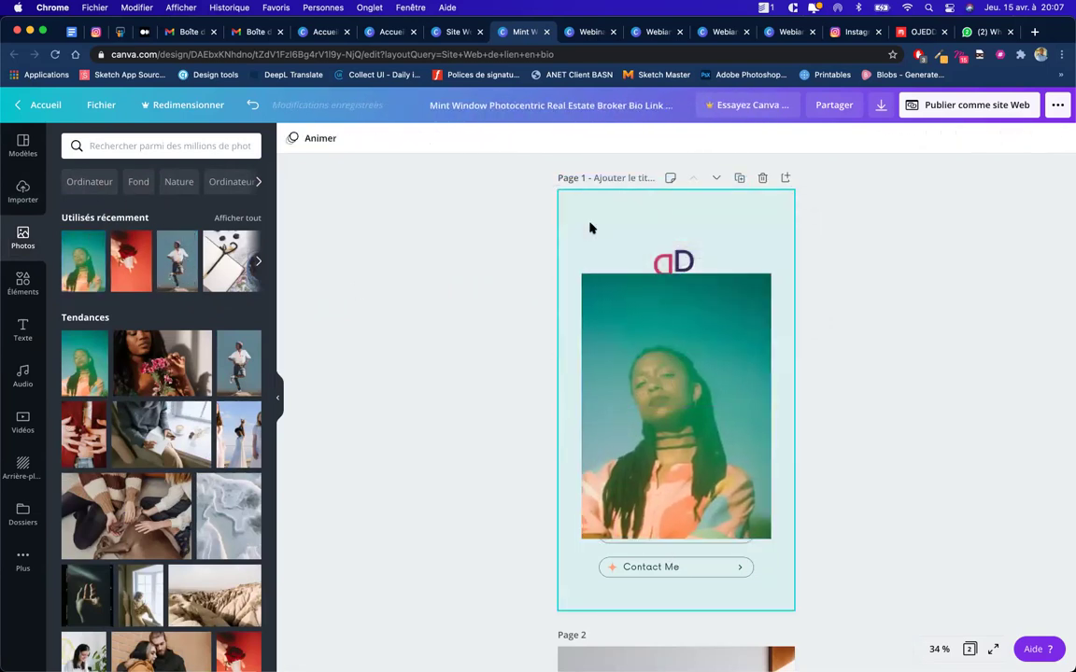
left_click(763, 251)
key("super+z")
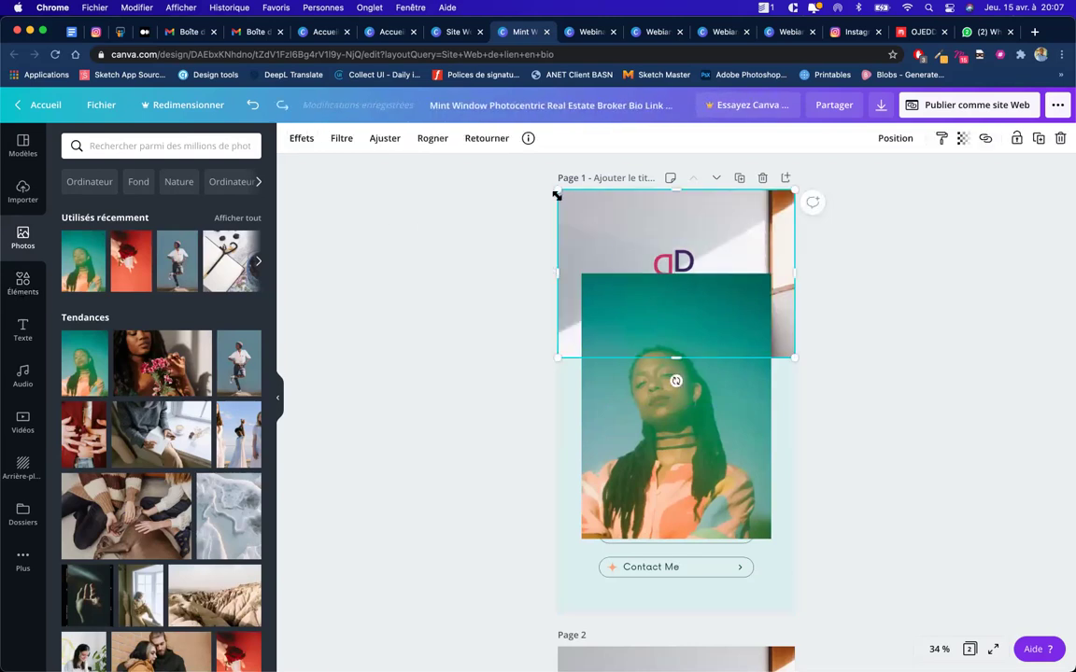
left_click_drag(702, 328, 674, 243)
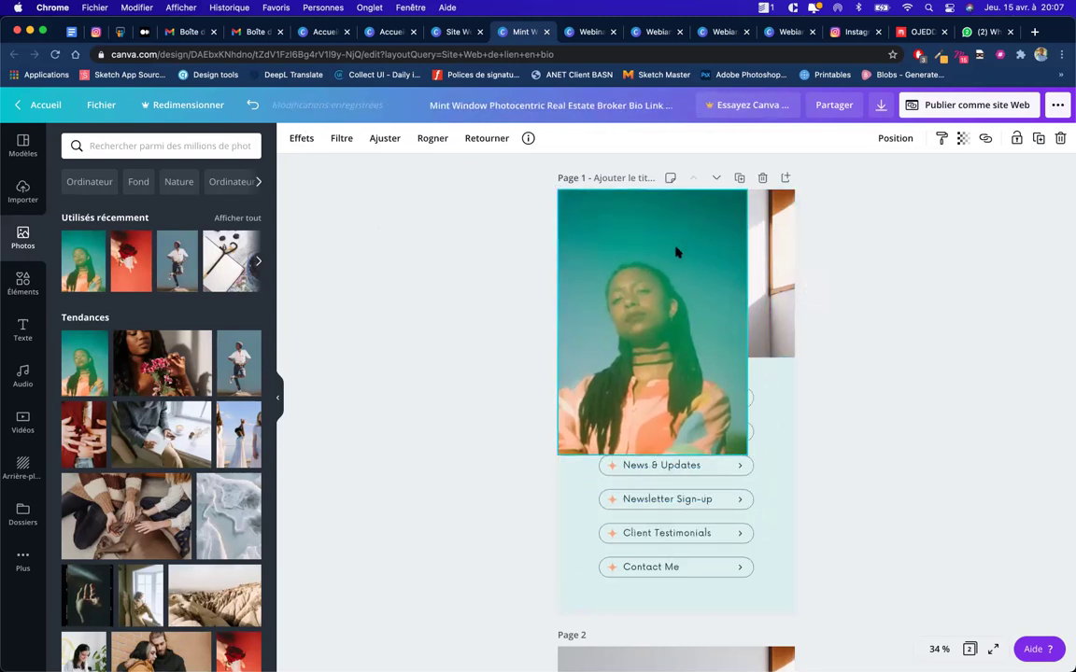
left_click_drag(764, 468, 803, 510)
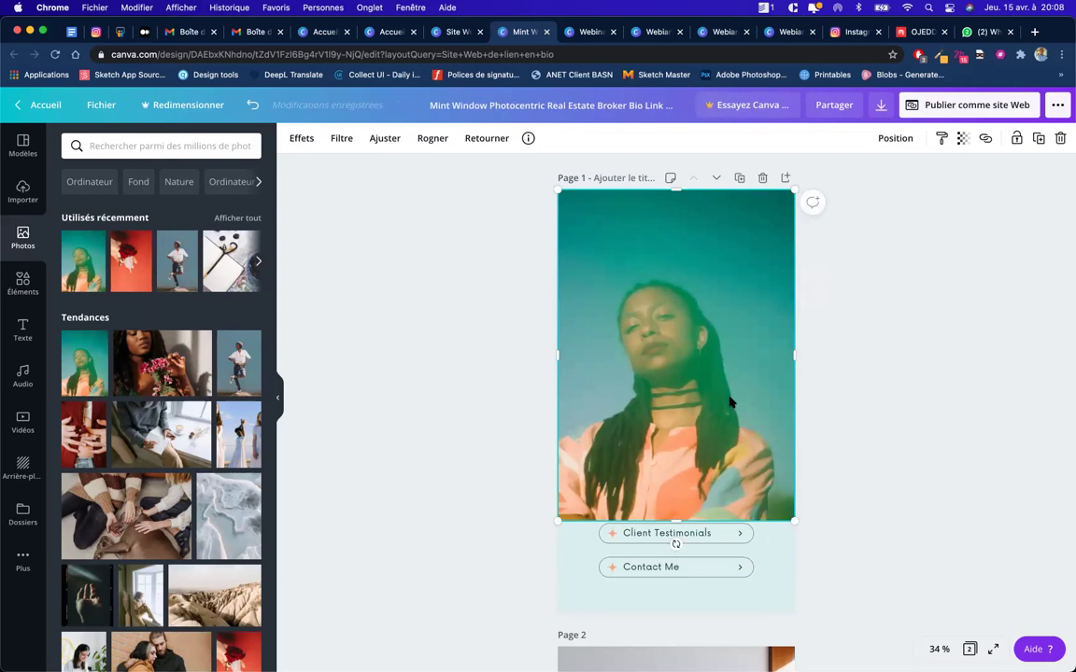
Step: Move the portrait up behind the header and shorten it to the header's height
left_click(900, 142)
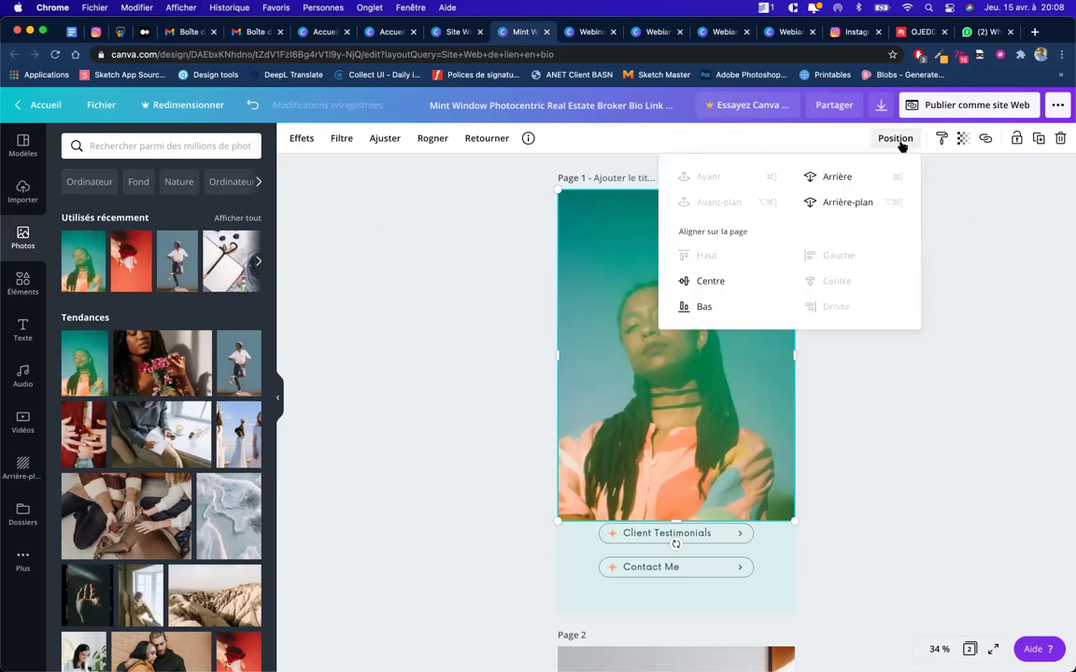
left_click(837, 202)
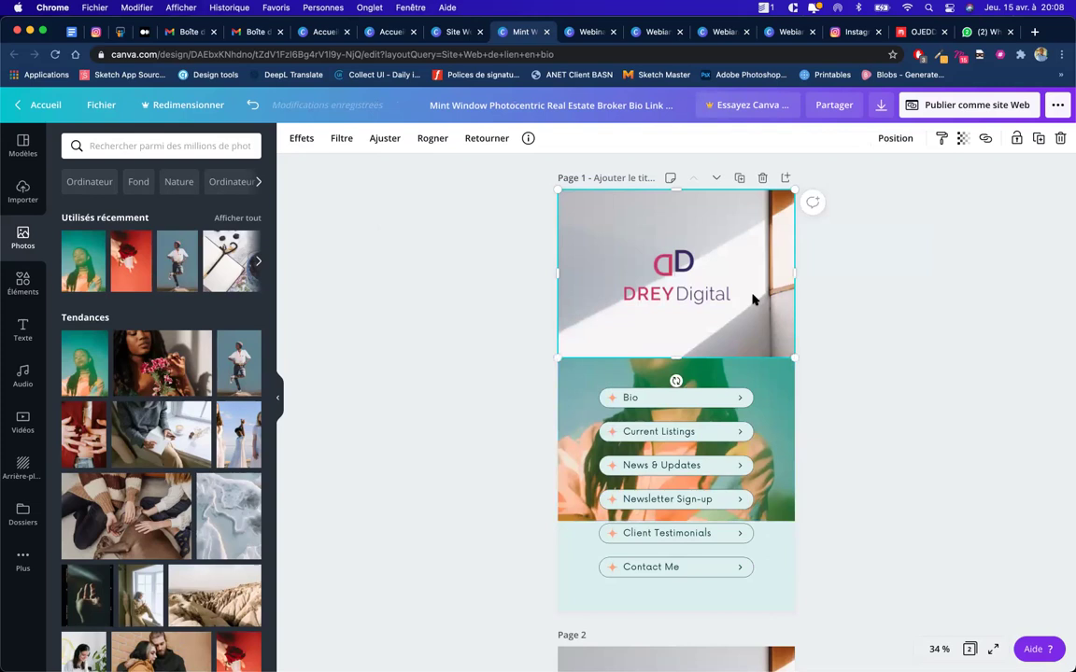
key("ctrl+z")
left_click(756, 334)
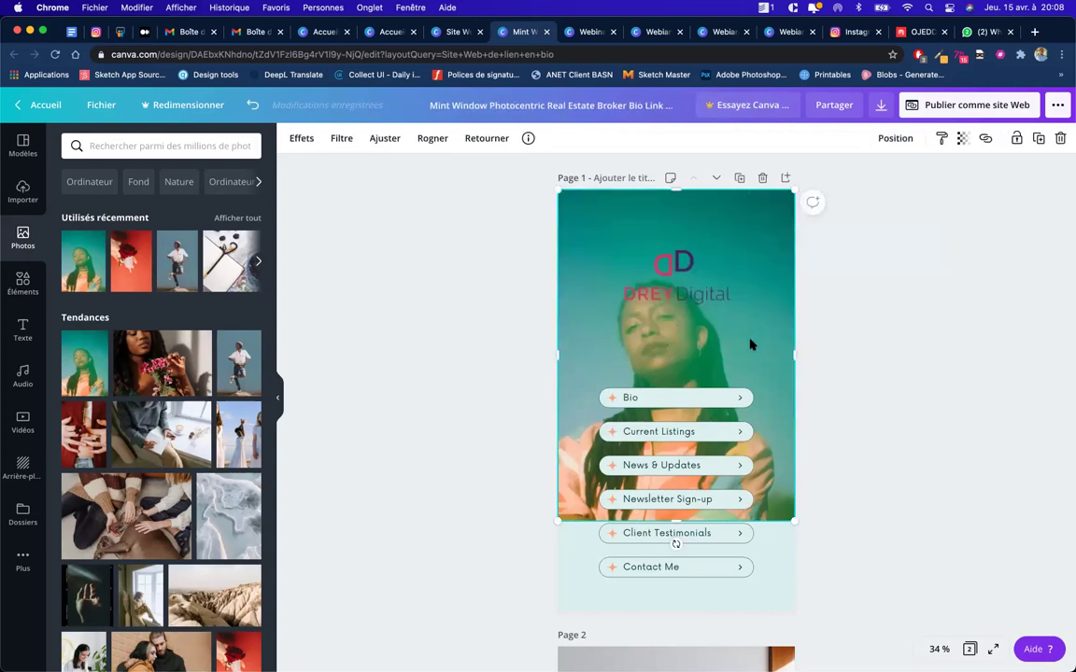
left_click_drag(750, 345, 750, 269)
left_click(769, 529)
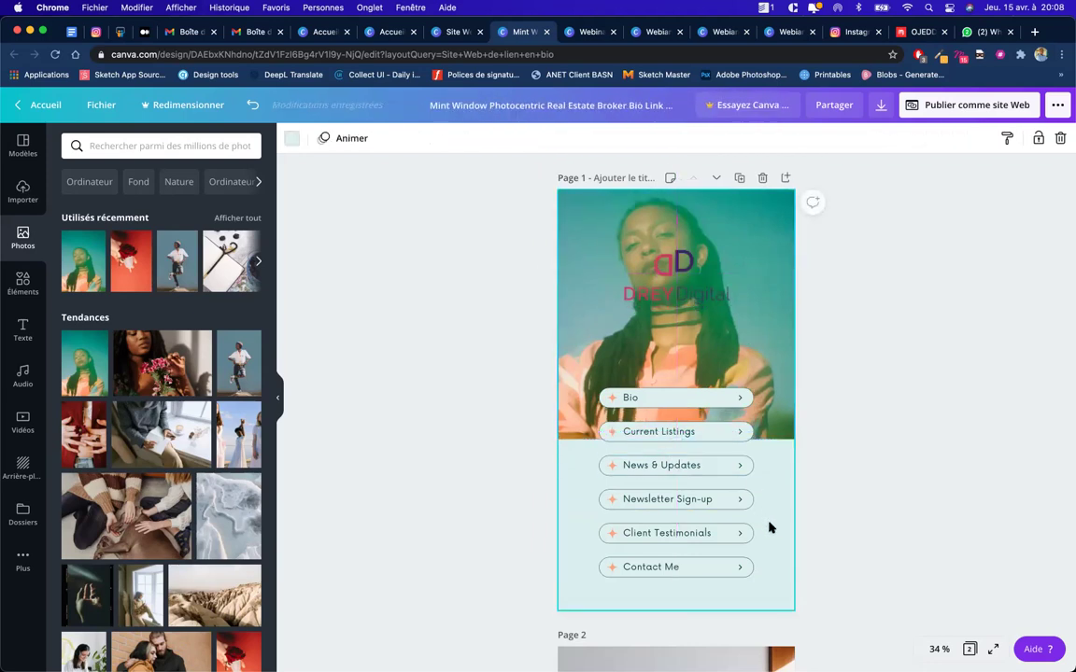
left_click(773, 411)
left_click_drag(675, 431, 677, 357)
left_click(850, 353)
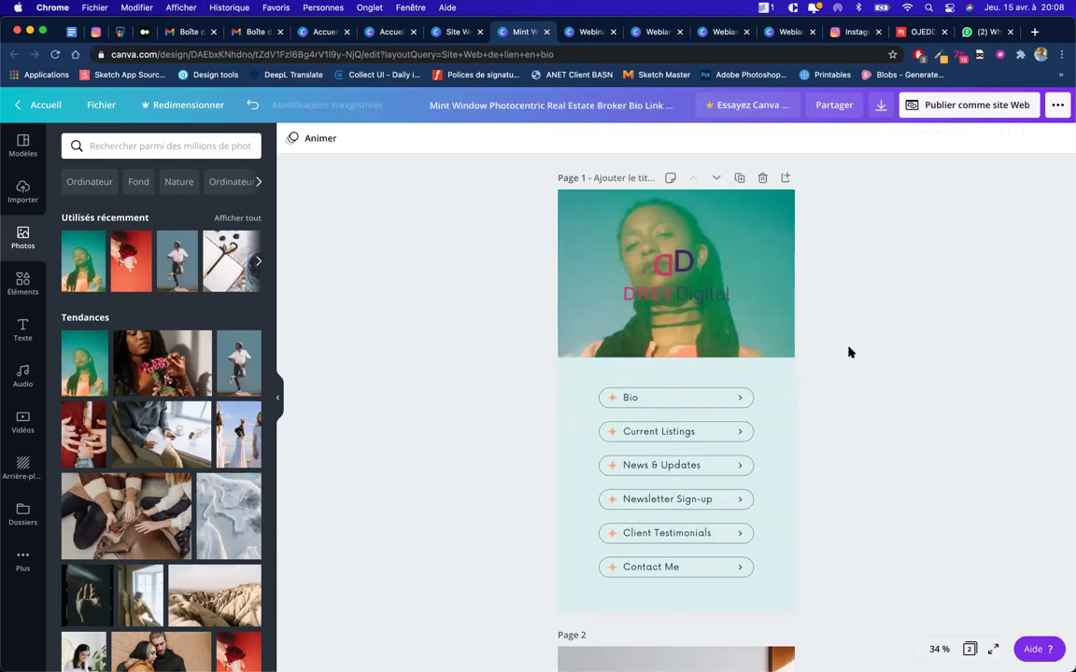
Step: Delete the DREY Digital logo from the header photo
left_click(679, 290)
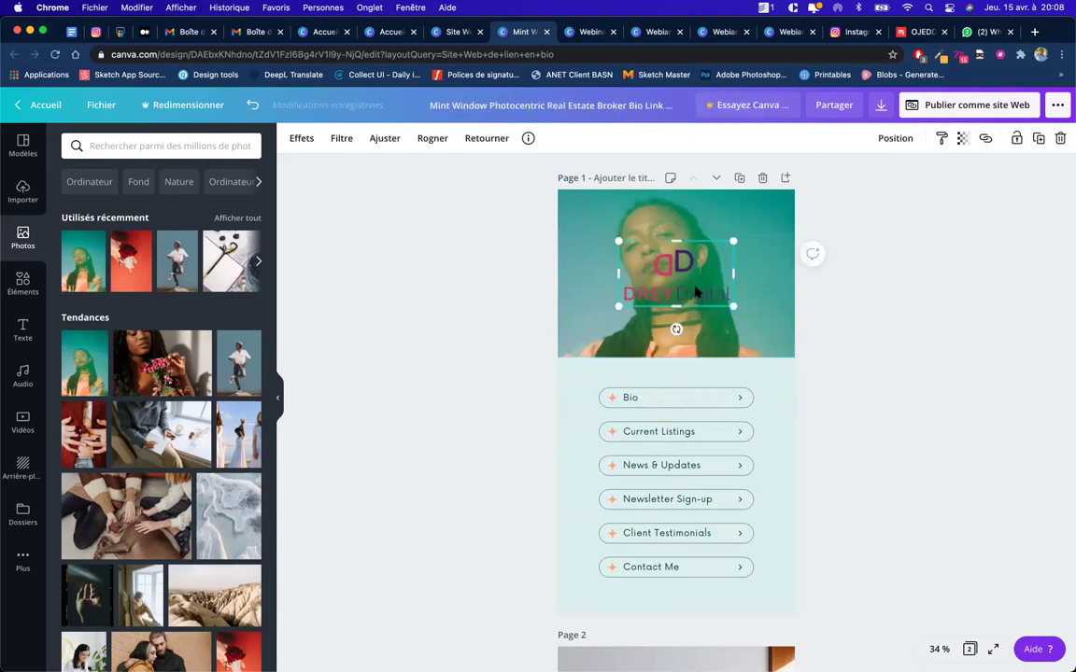
key("Delete")
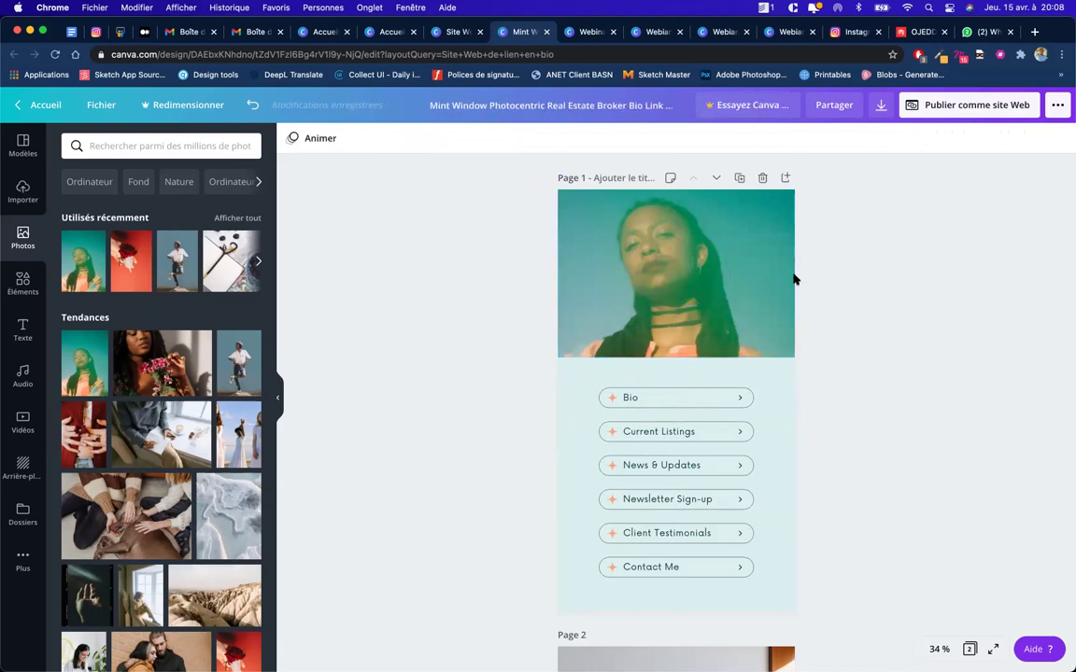
left_click(707, 266)
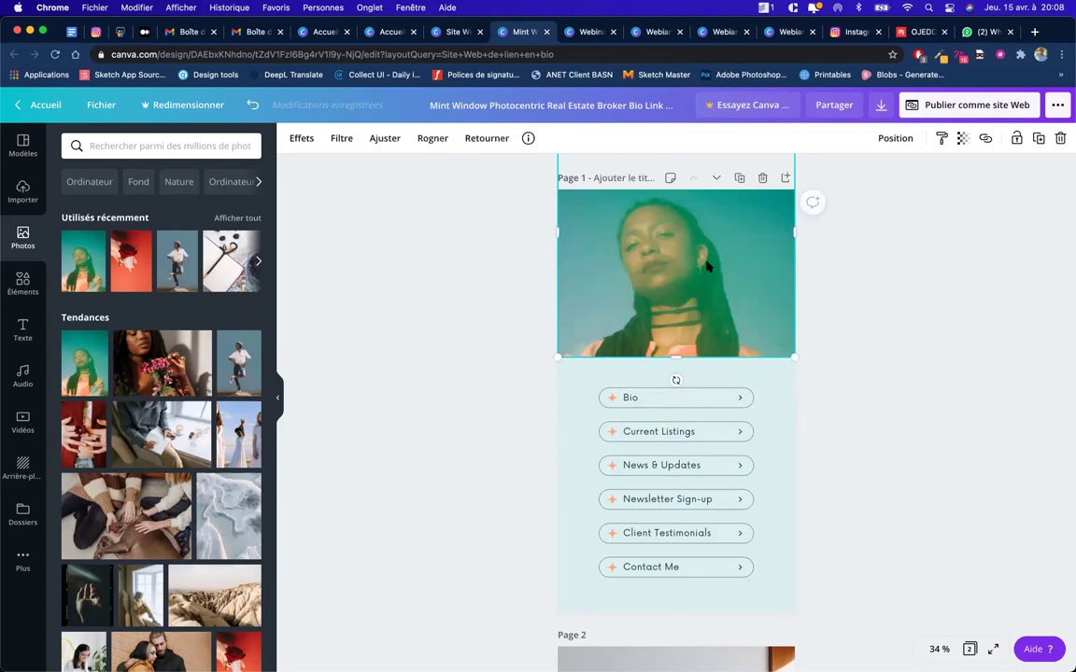
Step: Check the link buttons, then delete the Bio label and restore it with undo
left_click(693, 402)
left_click(623, 435)
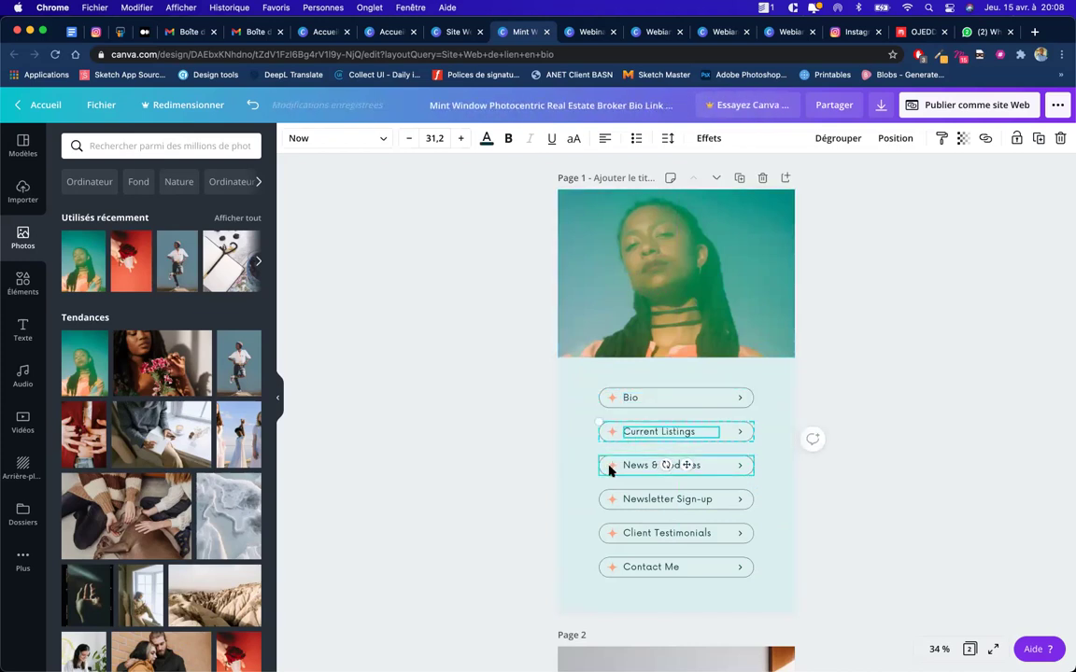
left_click(622, 502)
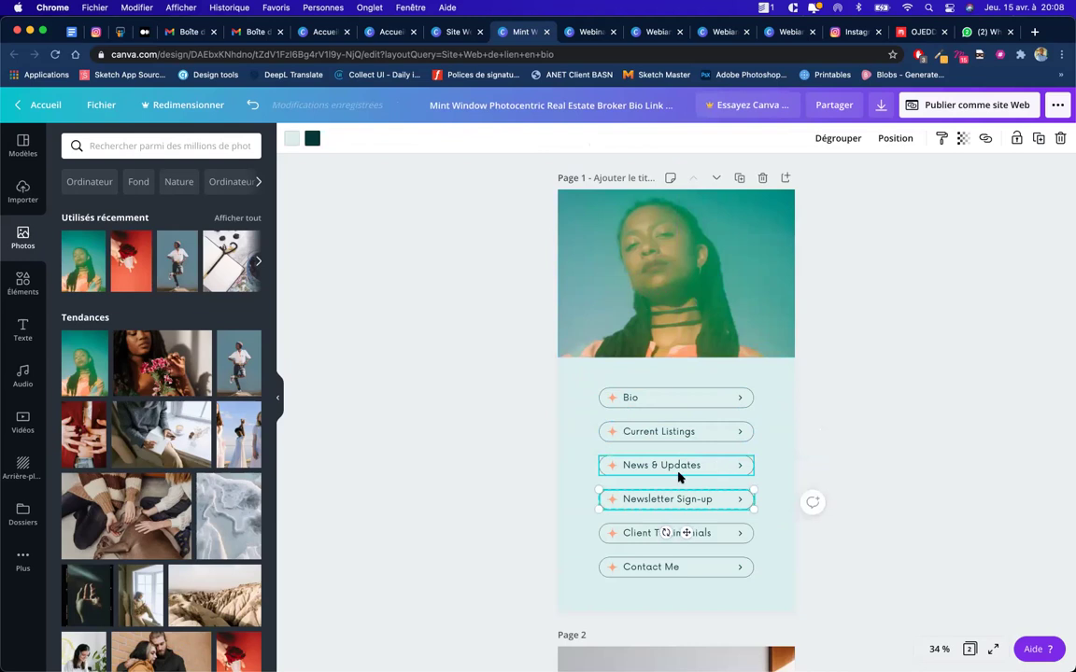
left_click(624, 544)
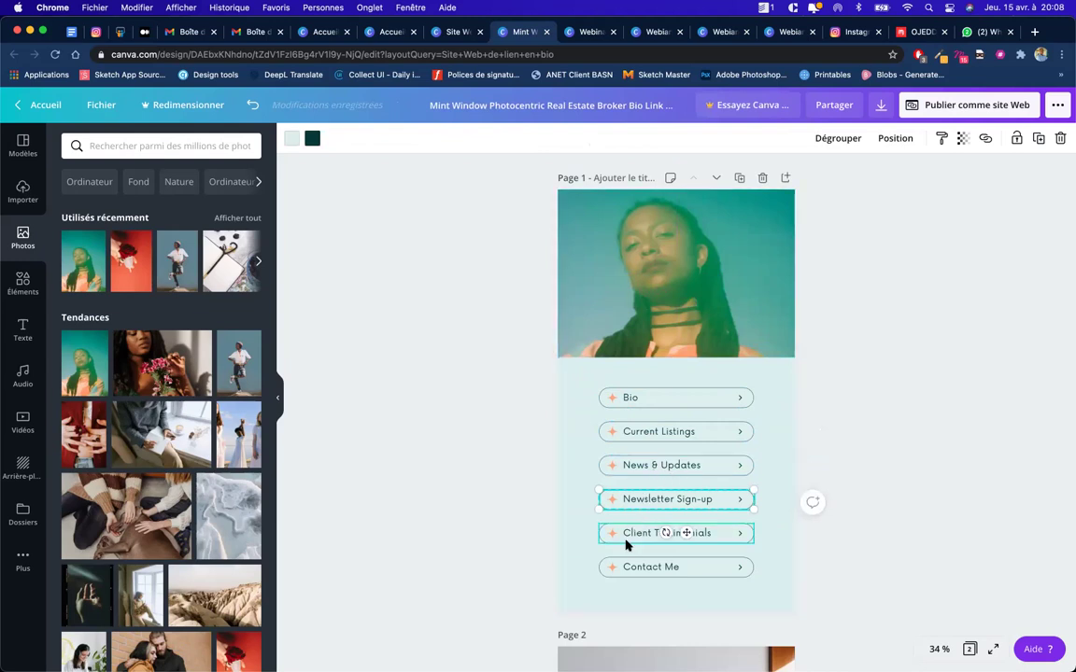
double_click(654, 396)
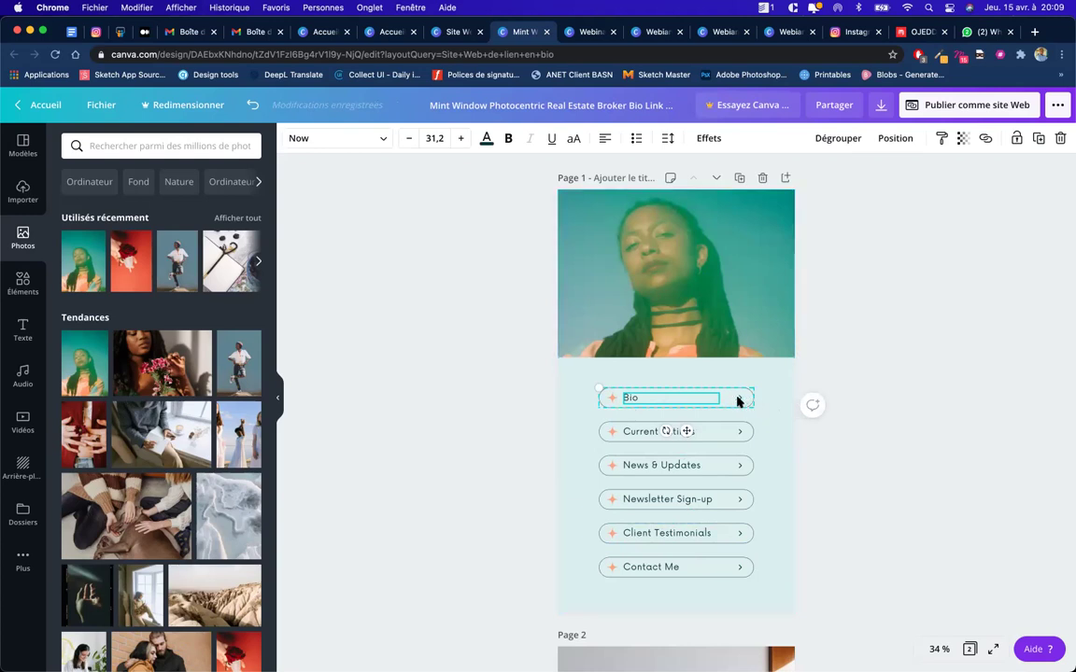
key("Delete")
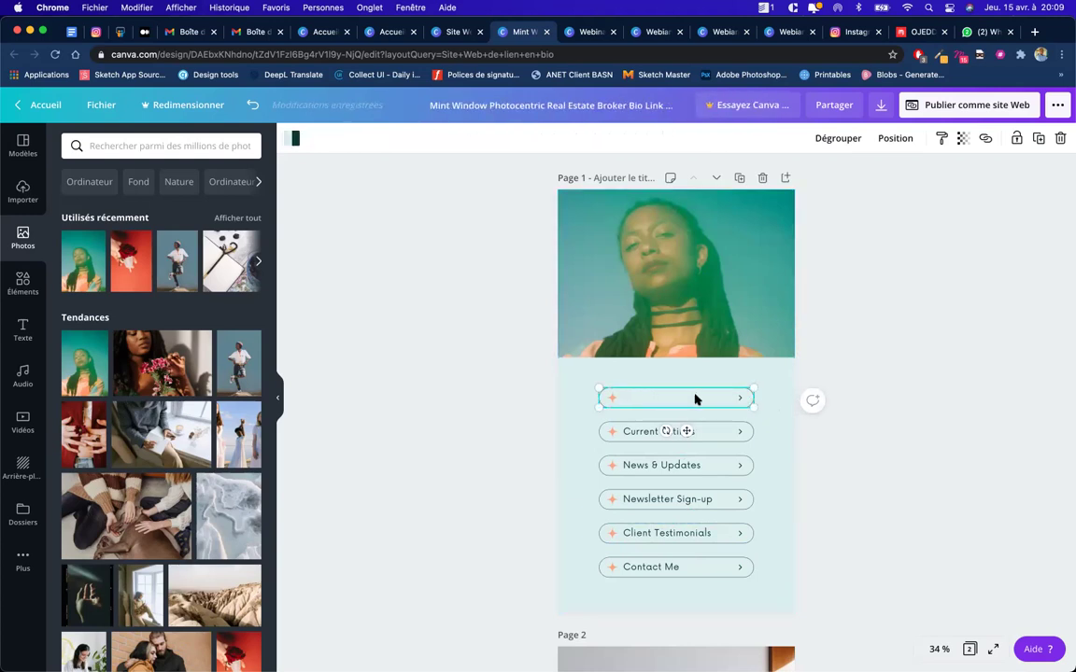
key("ctrl+z")
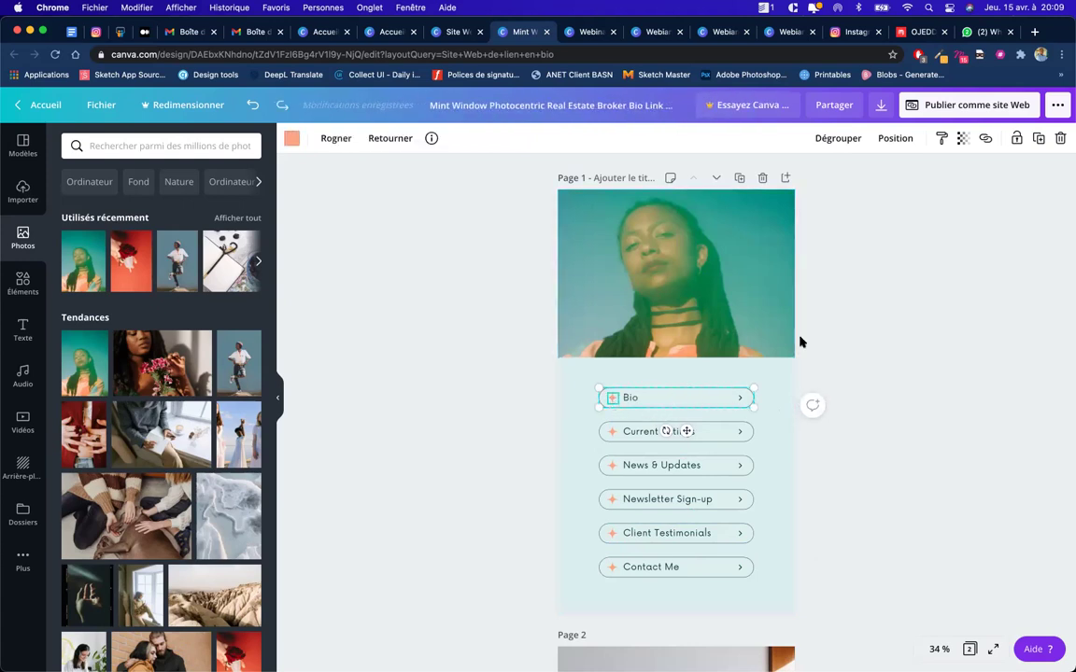
Step: Ungroup the Bio button and shrink the star icon beside its label
left_click(854, 140)
left_click(576, 432)
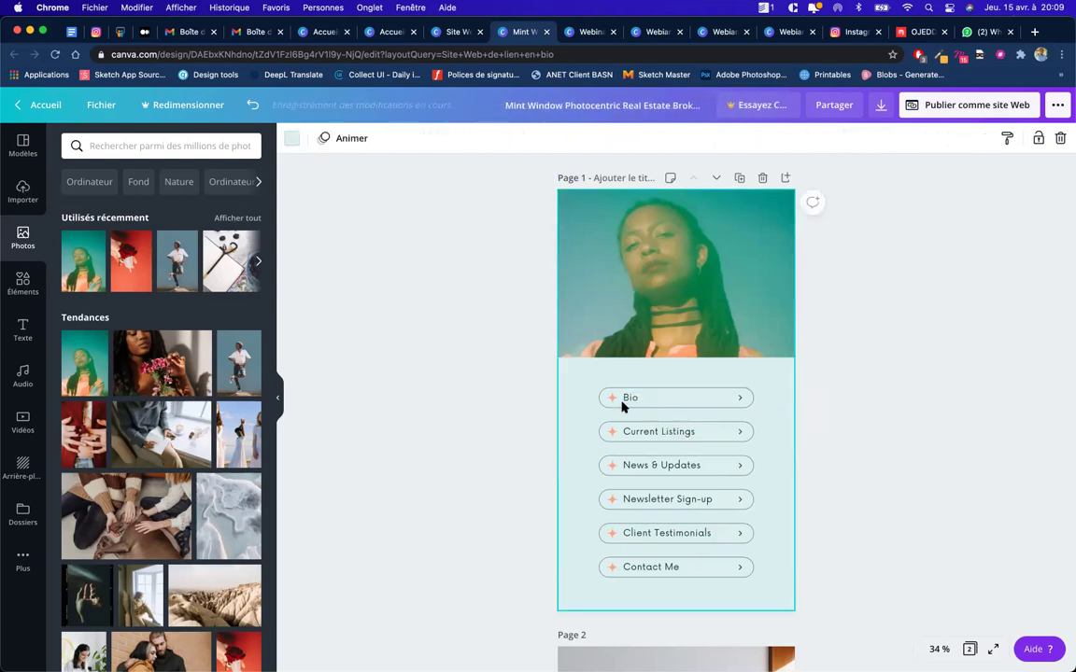
double_click(633, 400)
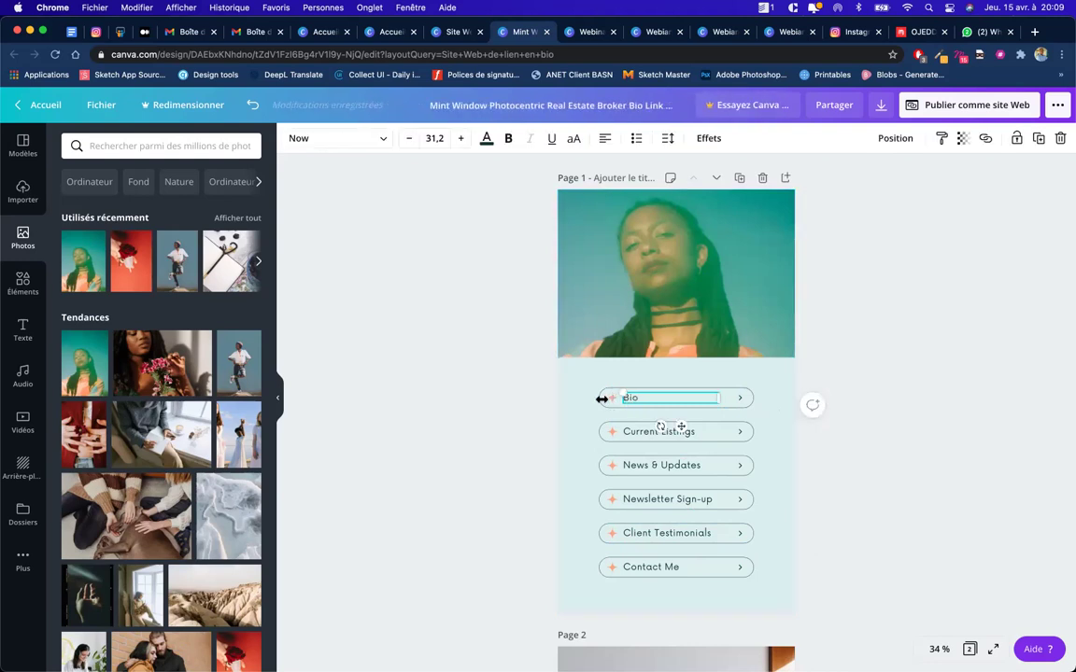
left_click(604, 399)
left_click(607, 398)
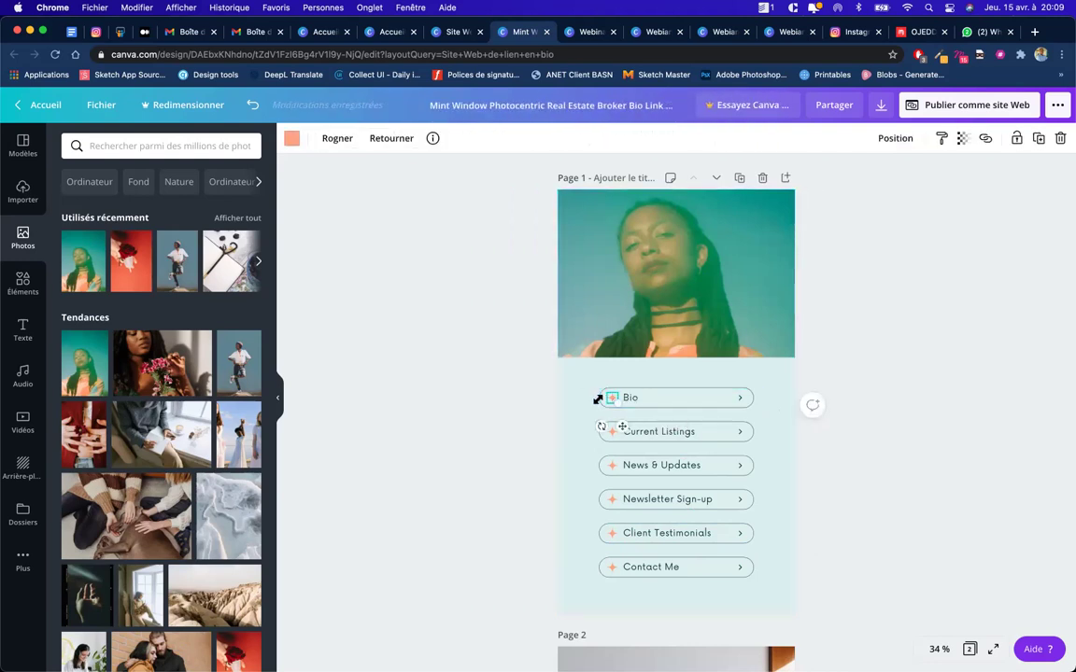
left_click_drag(602, 398, 612, 398)
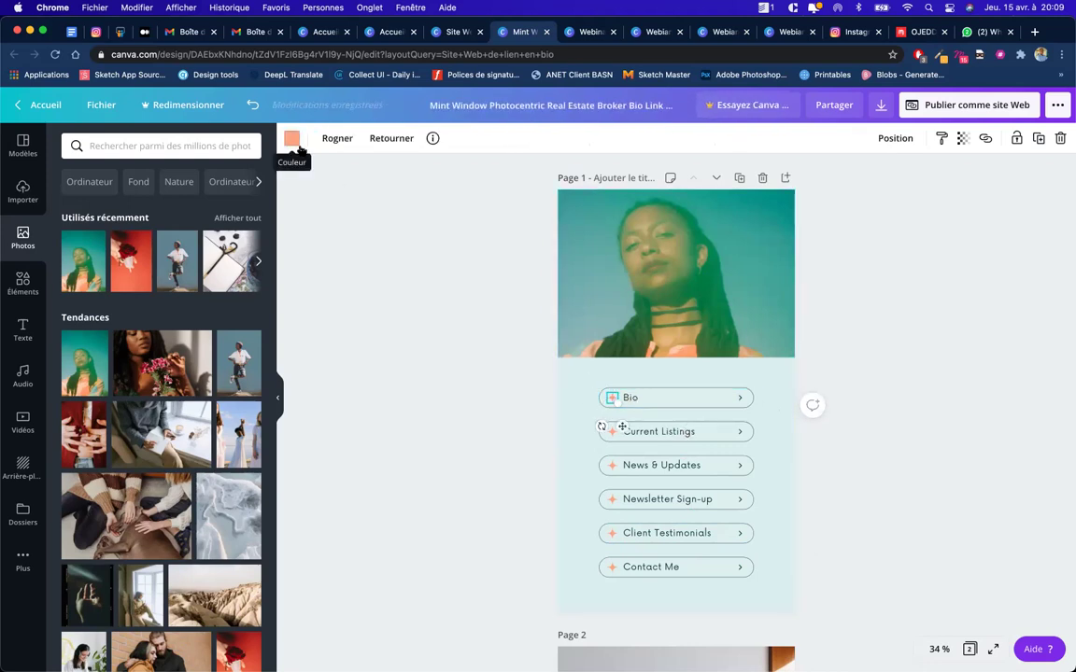
left_click(631, 399)
left_click(634, 400)
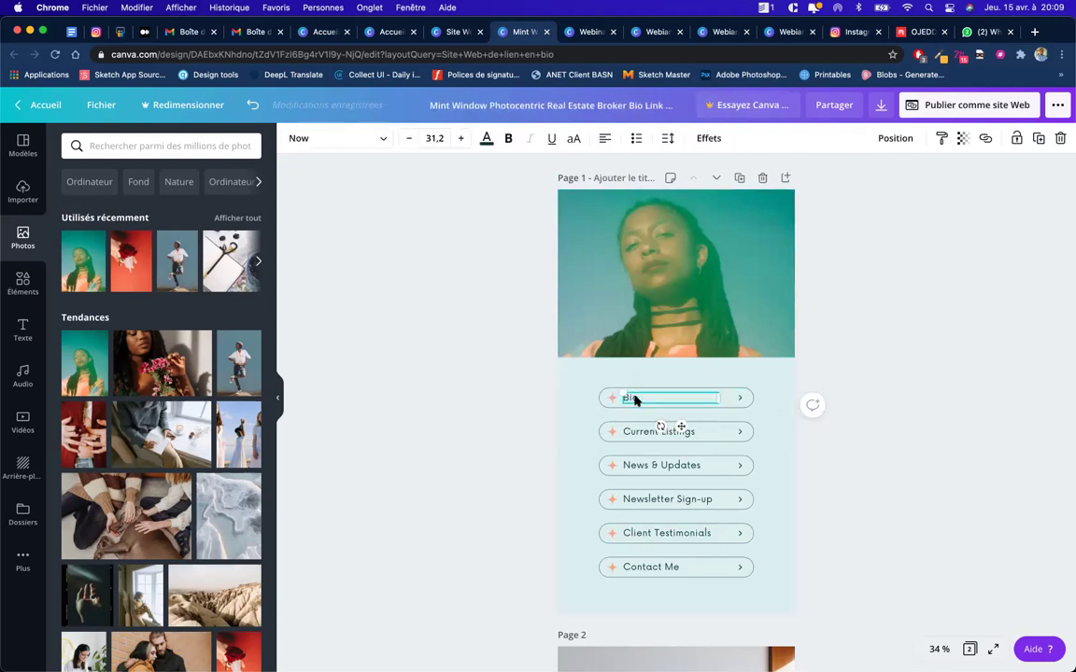
left_click(761, 401)
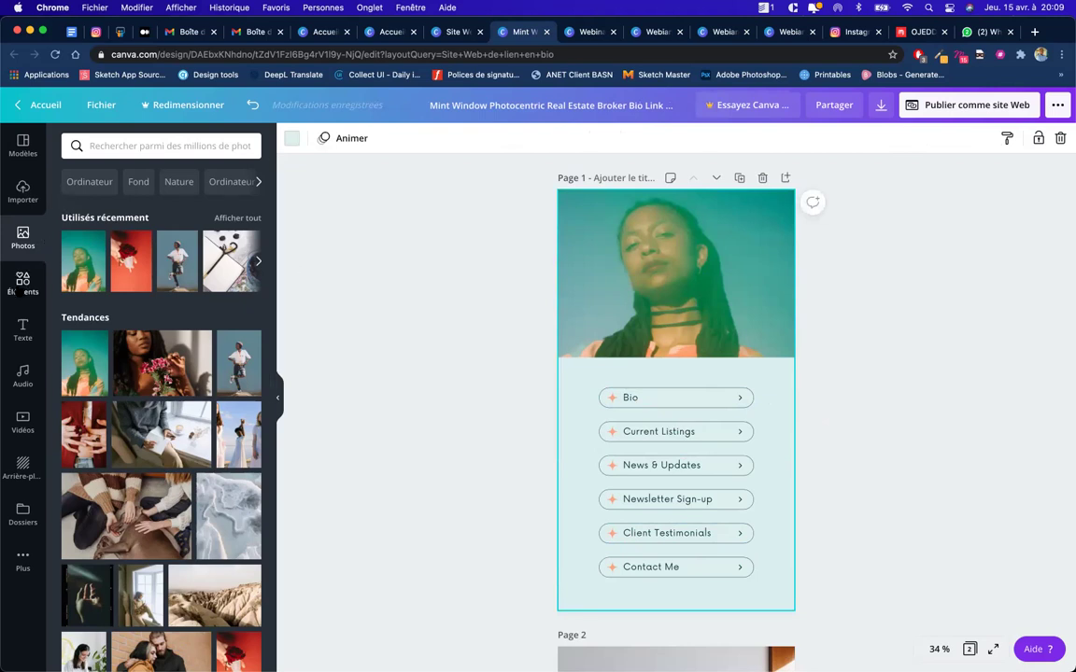
Step: Search the Elements library for 'button'
left_click(20, 283)
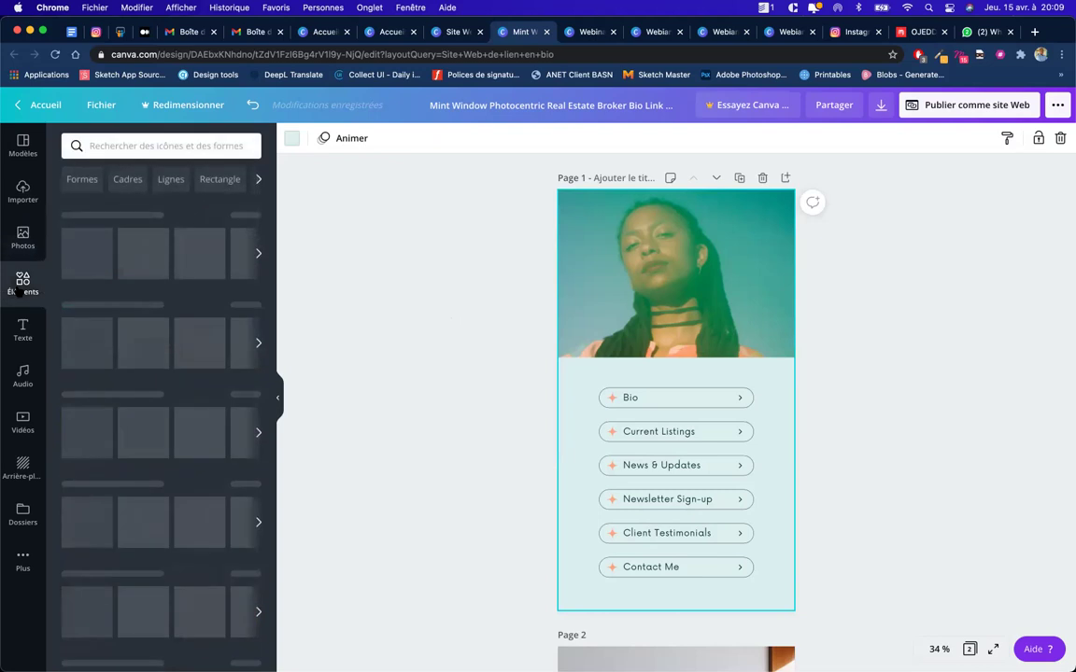
left_click(115, 146)
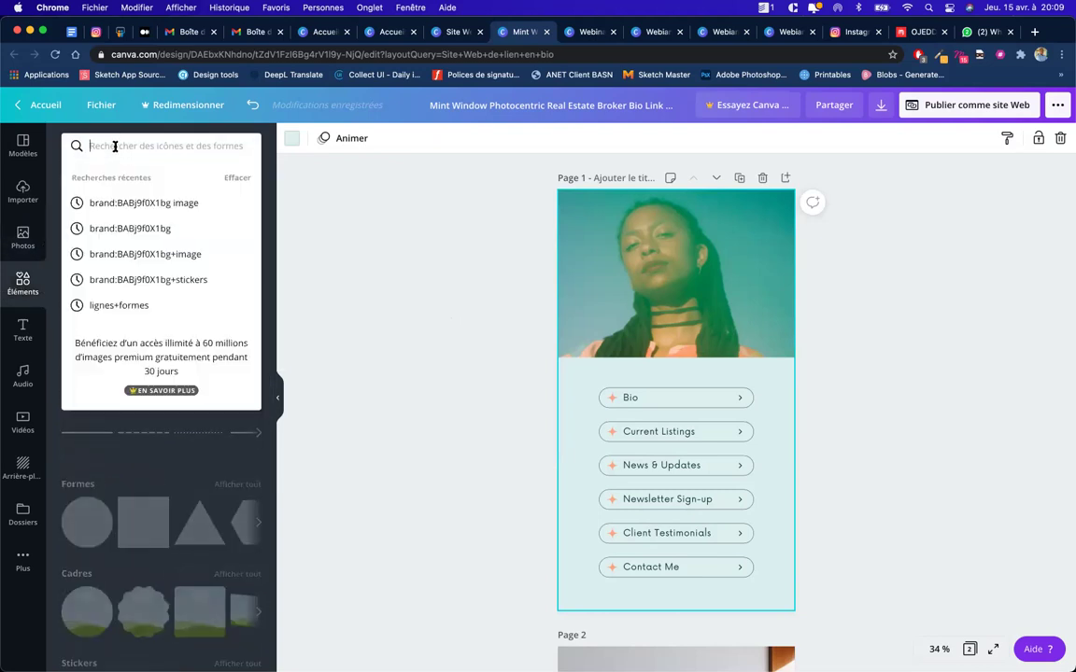
type("button")
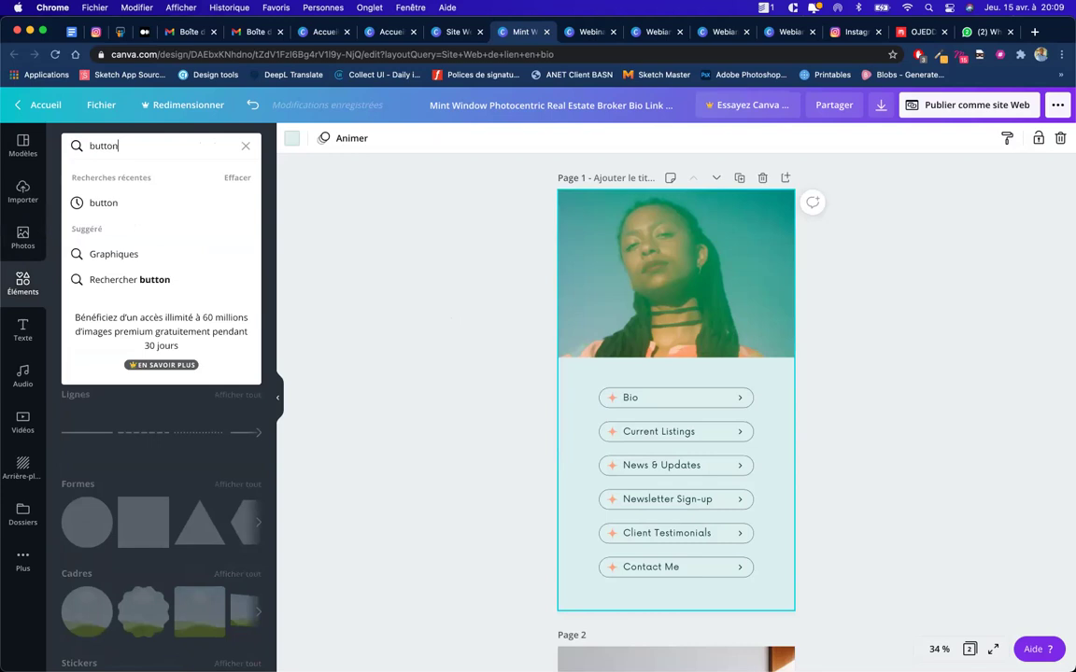
key("Return")
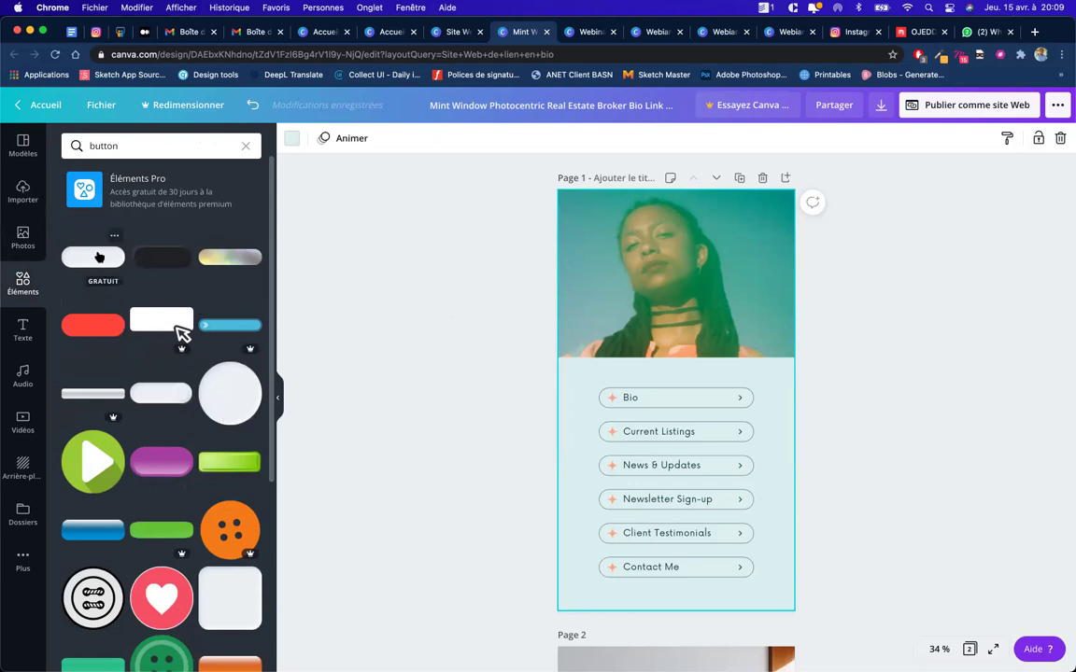
Step: Try a shrunken white button over Bio, then delete it along with the Bio outline and label
left_click(99, 256)
left_click_drag(768, 431, 760, 409)
left_click(775, 428)
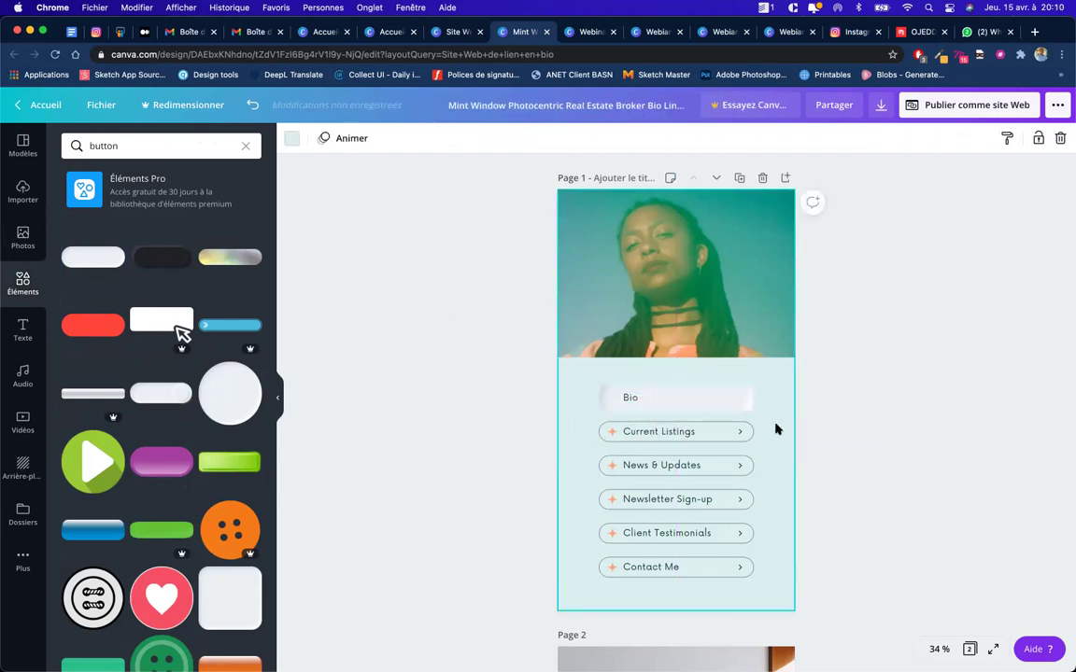
left_click(735, 399)
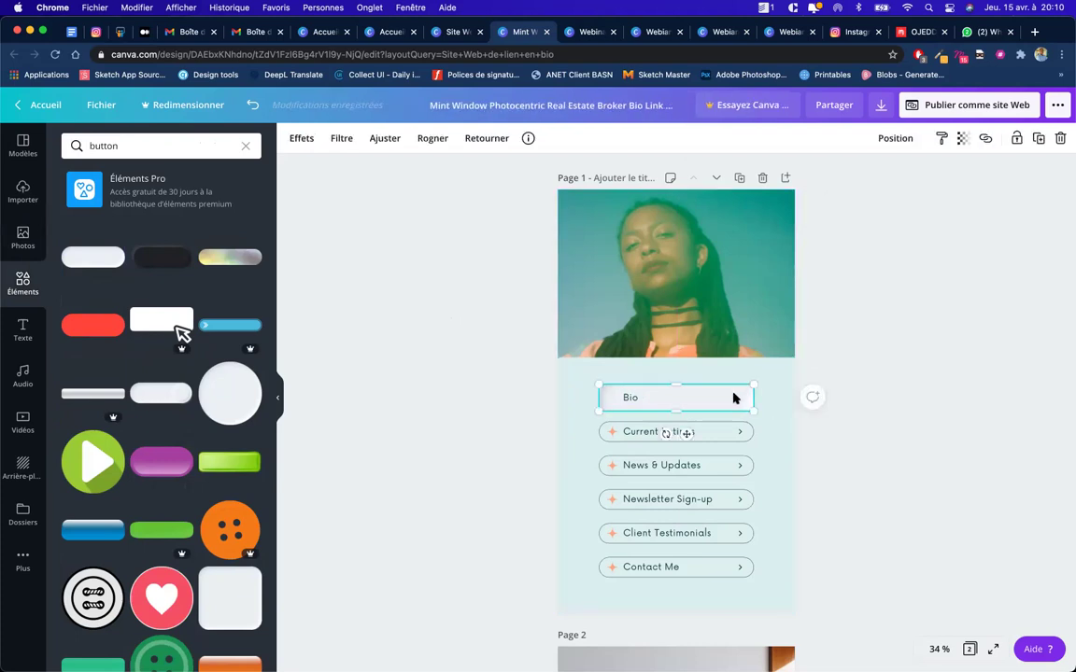
key("Delete")
left_click(733, 398)
key("Delete")
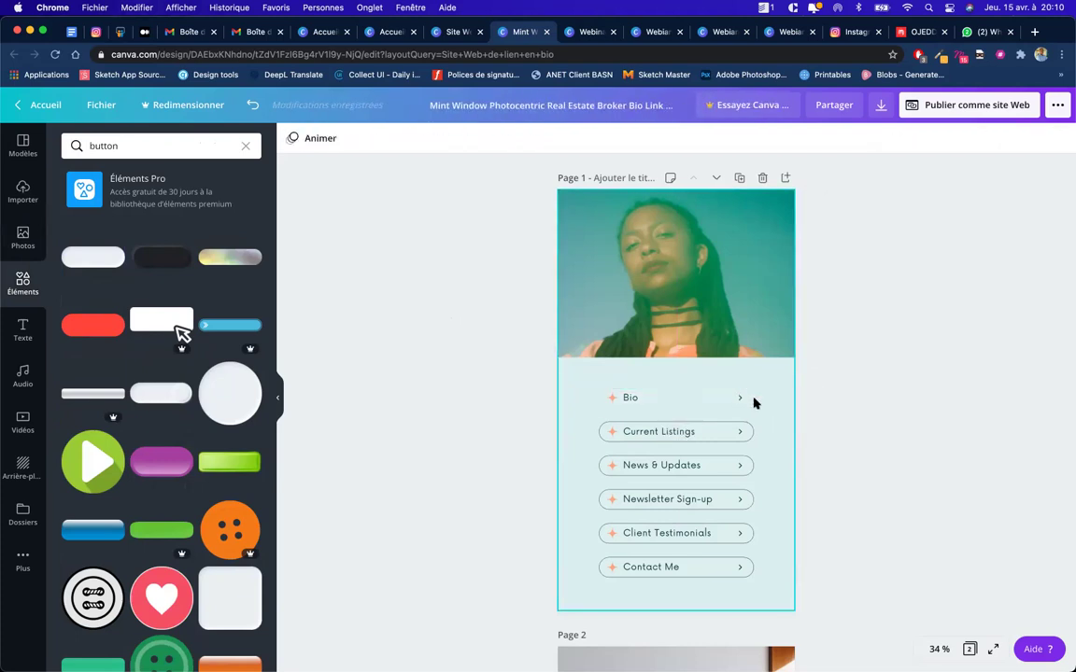
left_click(612, 397)
key("Delete")
Step: Undo the last deletion to bring back the blank white button in the Bio slot
key("super+z")
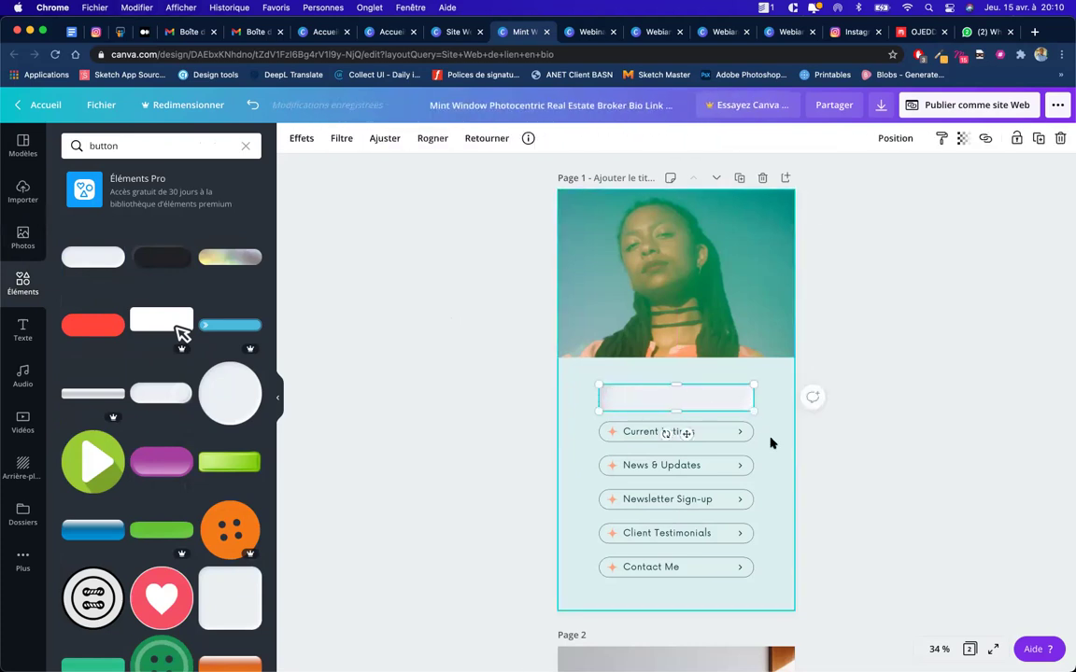
left_click(771, 442)
left_click(703, 401)
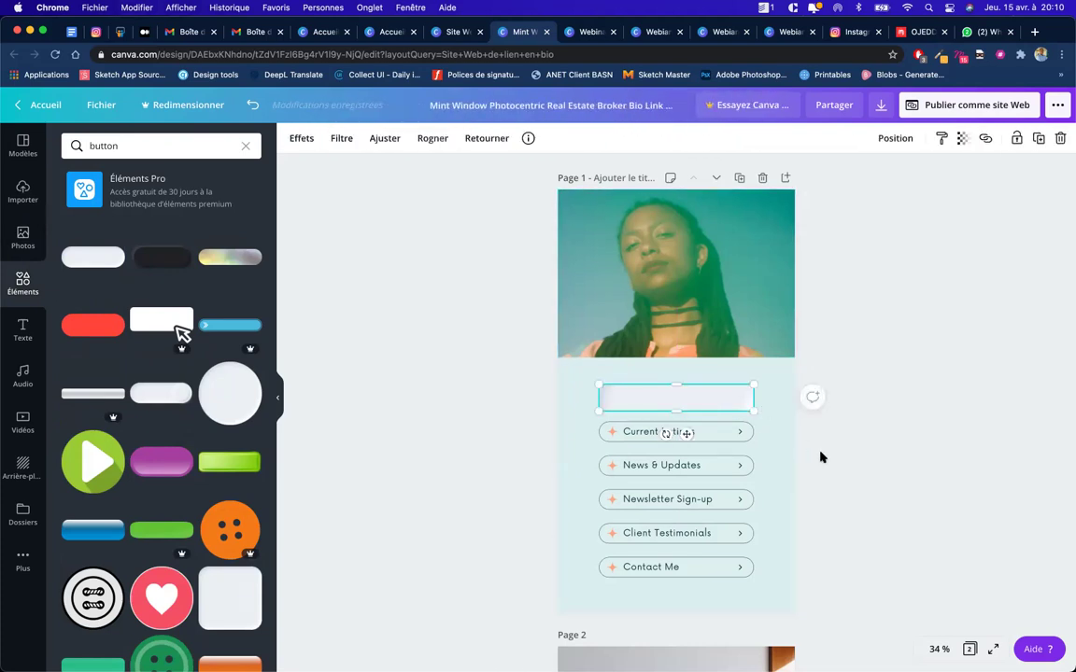
left_click(821, 453)
left_click(722, 400)
left_click(526, 407)
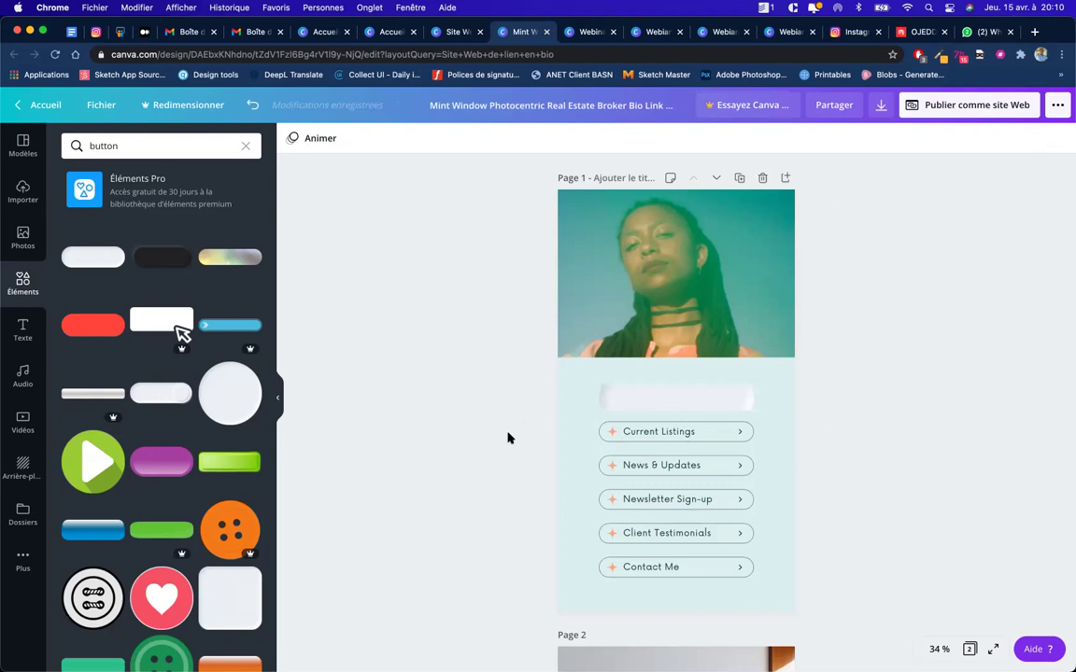
Step: Replace the blank button with a red pill, align and enlarge it, then delete it
left_click(92, 324)
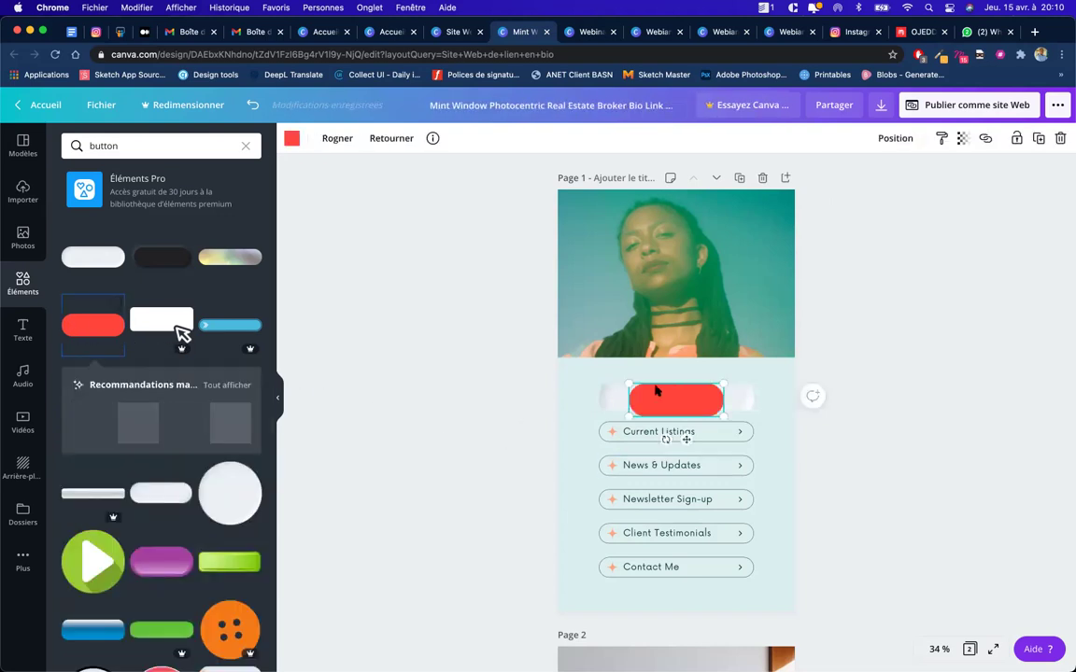
left_click(607, 399)
key("Delete")
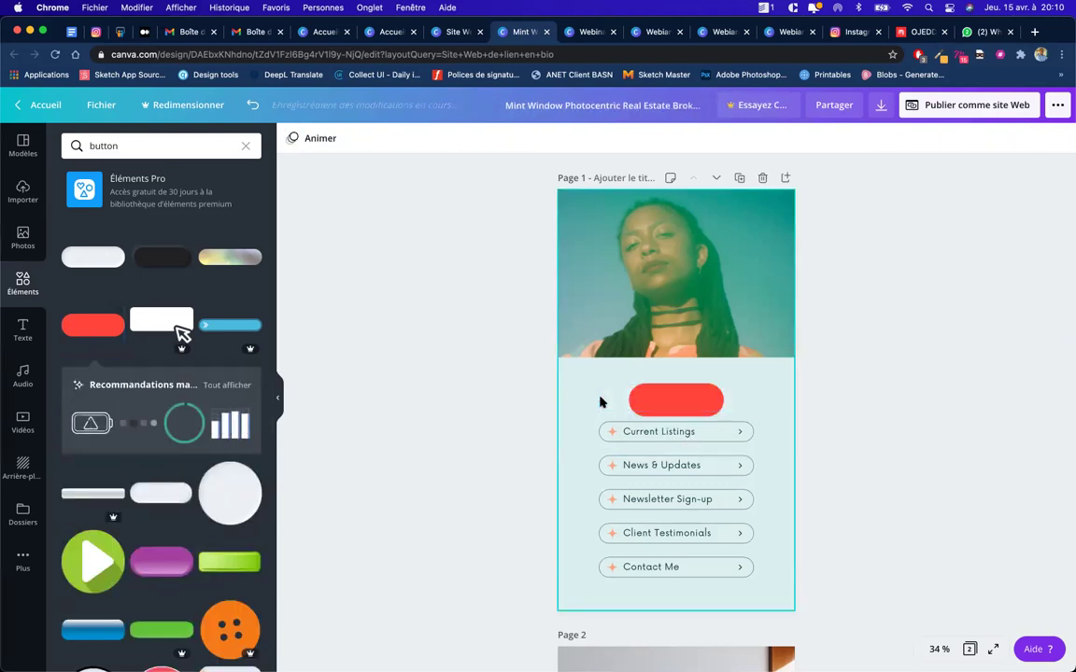
left_click(661, 396)
left_click(623, 408)
left_click(628, 408)
left_click_drag(629, 408, 599, 405)
mouse_move(716, 411)
left_mouse_down()
mouse_move(766, 422)
mouse_move(677, 404)
mouse_move(753, 413)
mouse_move(742, 437)
mouse_move(705, 418)
mouse_move(742, 431)
mouse_move(761, 411)
mouse_move(737, 402)
mouse_move(778, 422)
mouse_move(749, 404)
mouse_move(785, 432)
mouse_move(716, 389)
mouse_move(764, 408)
mouse_move(735, 403)
left_mouse_up()
key("Delete")
Step: Test two green bar buttons on the page and delete each one
left_click(230, 563)
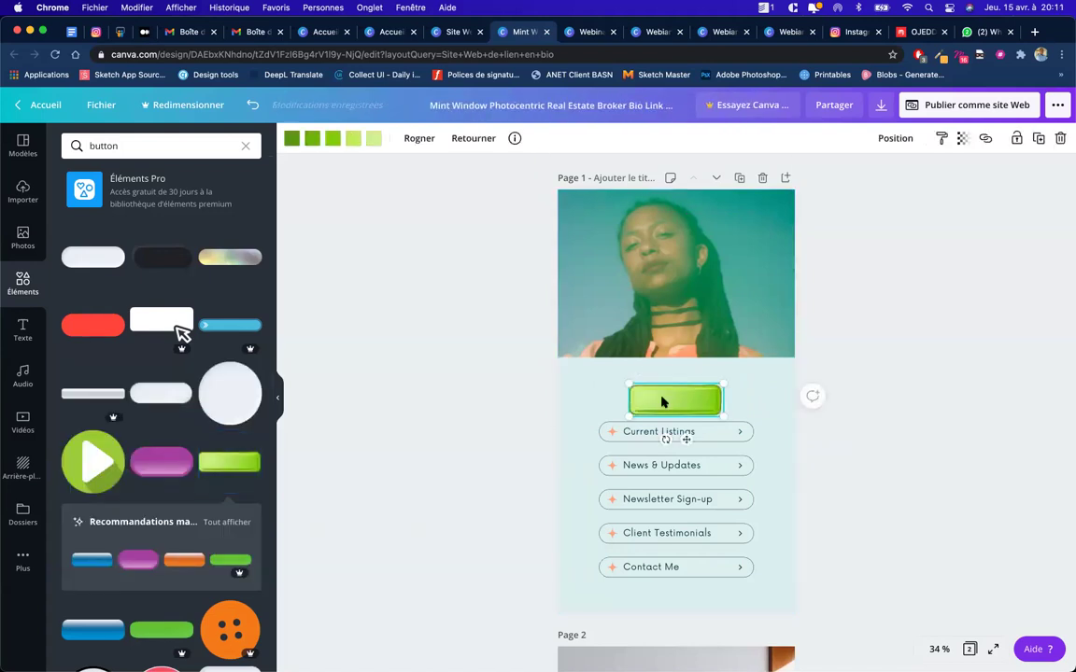
left_click_drag(592, 410, 593, 411)
key("Delete")
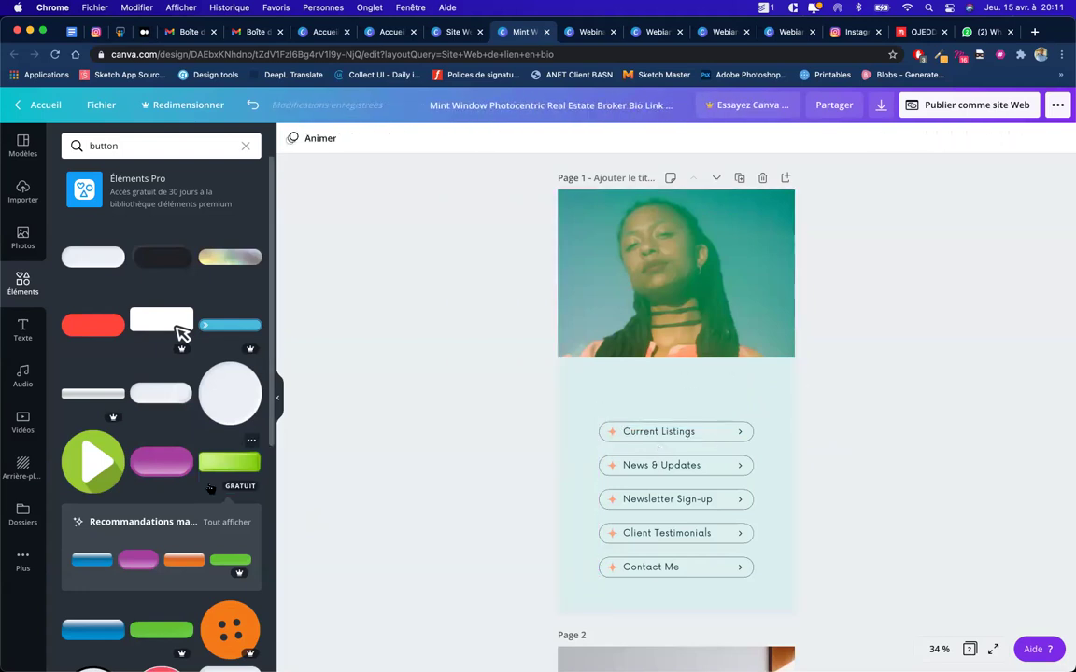
scroll(78, 456, "down", 5)
left_click(78, 456)
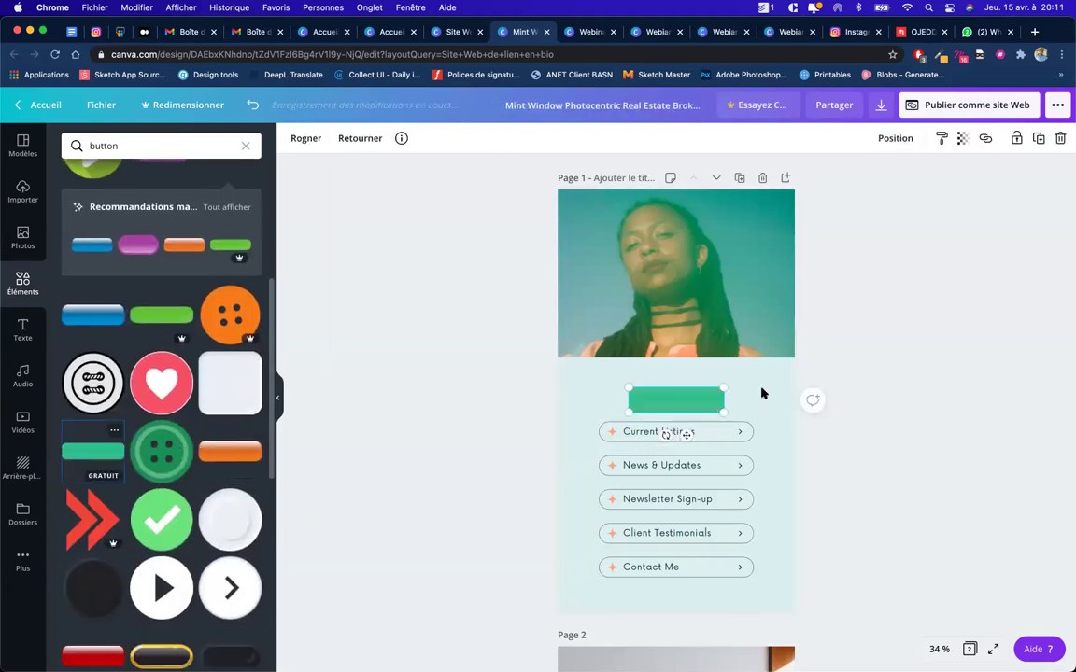
mouse_move(753, 411)
left_mouse_down()
mouse_move(708, 401)
mouse_move(752, 409)
left_mouse_up()
key("Delete")
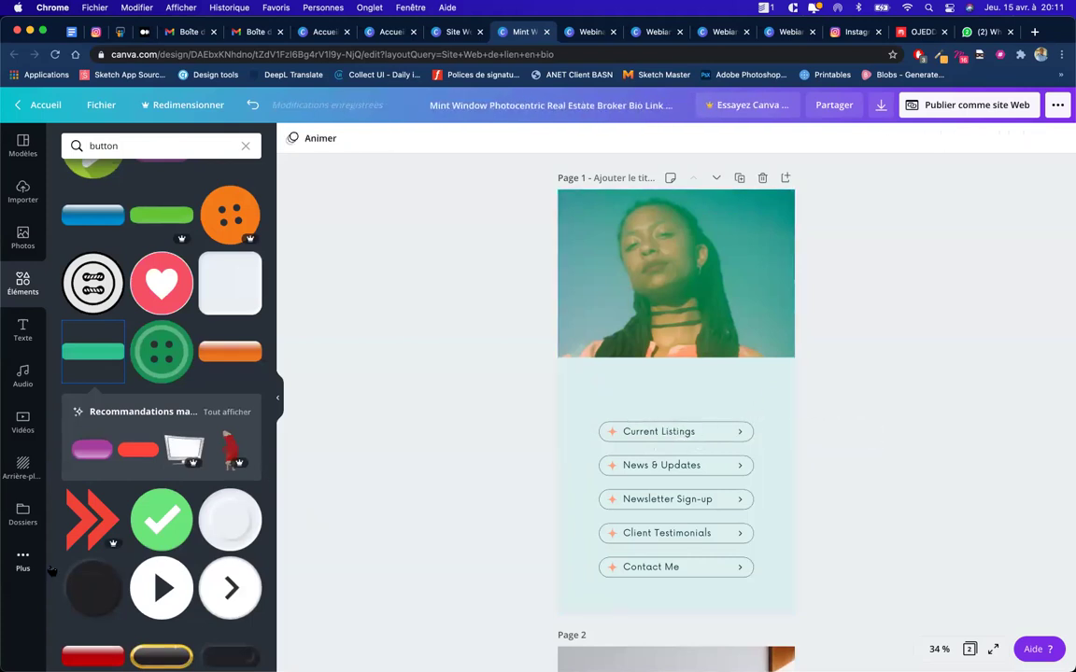
scroll(150, 541, "up", 5)
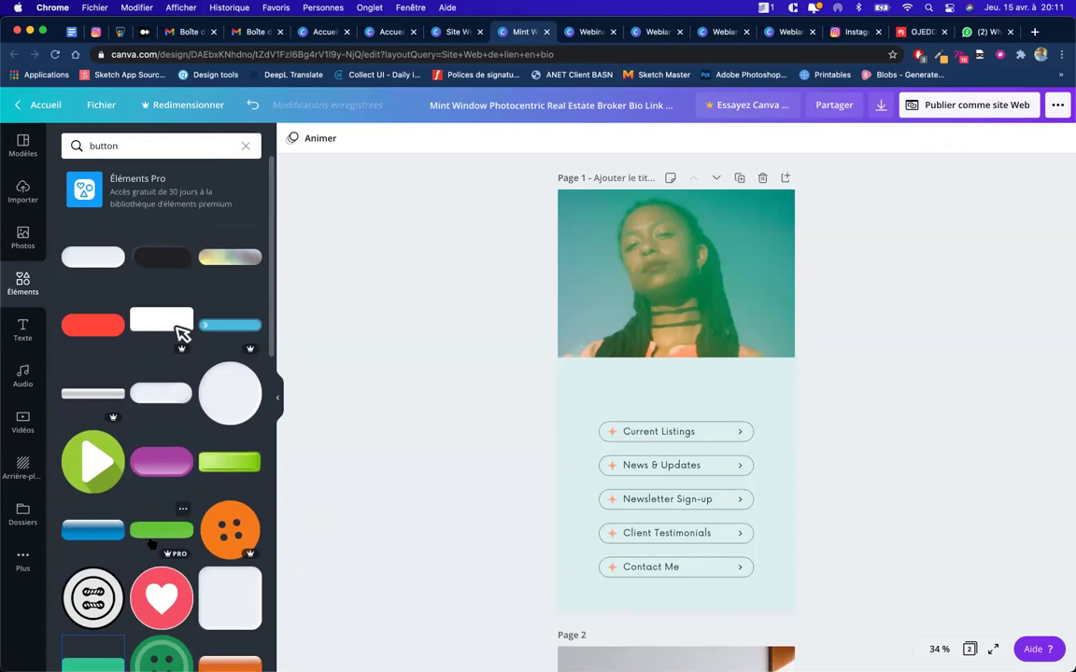
Step: Move Current Listings up into the empty top slot and ungroup its parts
left_click(707, 428)
left_click_drag(707, 428, 707, 386)
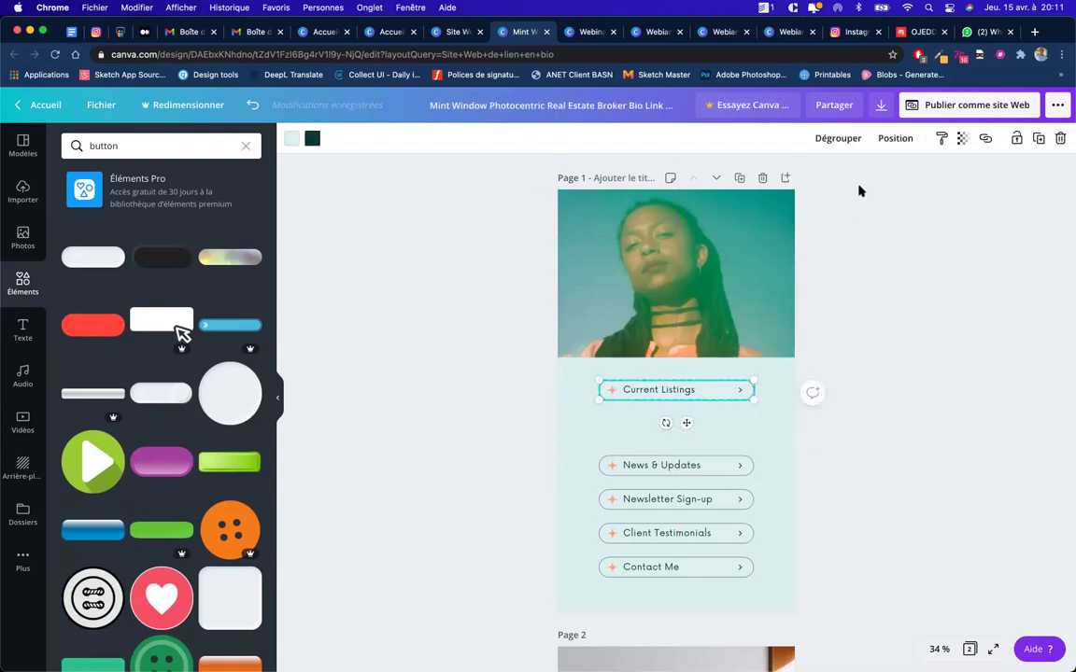
left_click(836, 138)
left_click(624, 411)
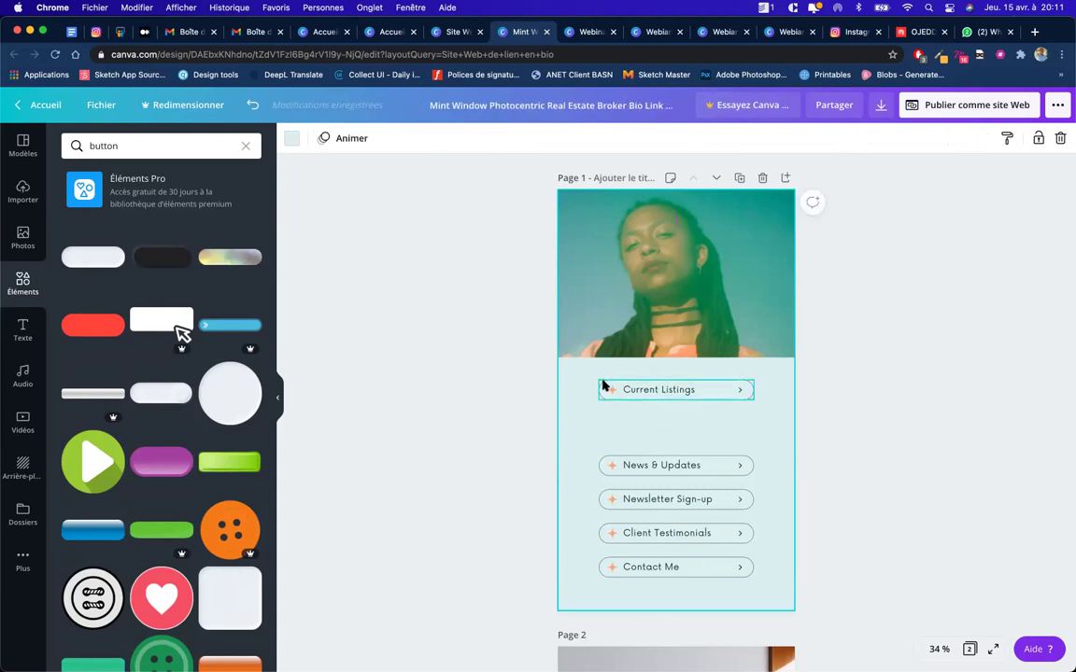
Step: Fill the Current Listings button shape with the peach document colour
left_click(599, 383)
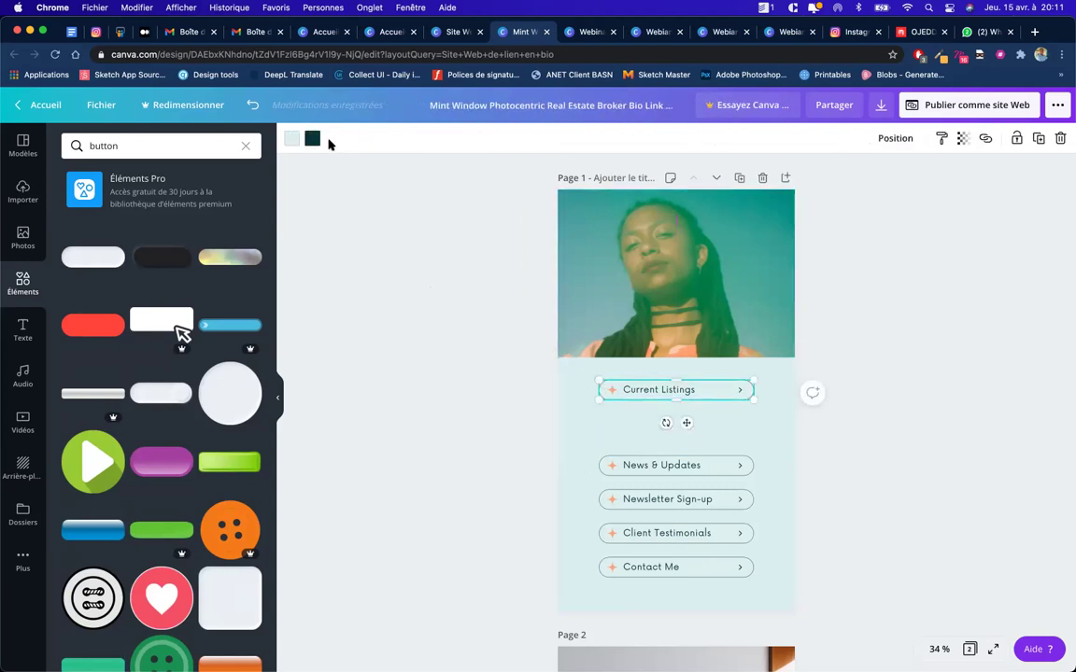
left_click(312, 139)
left_click(113, 269)
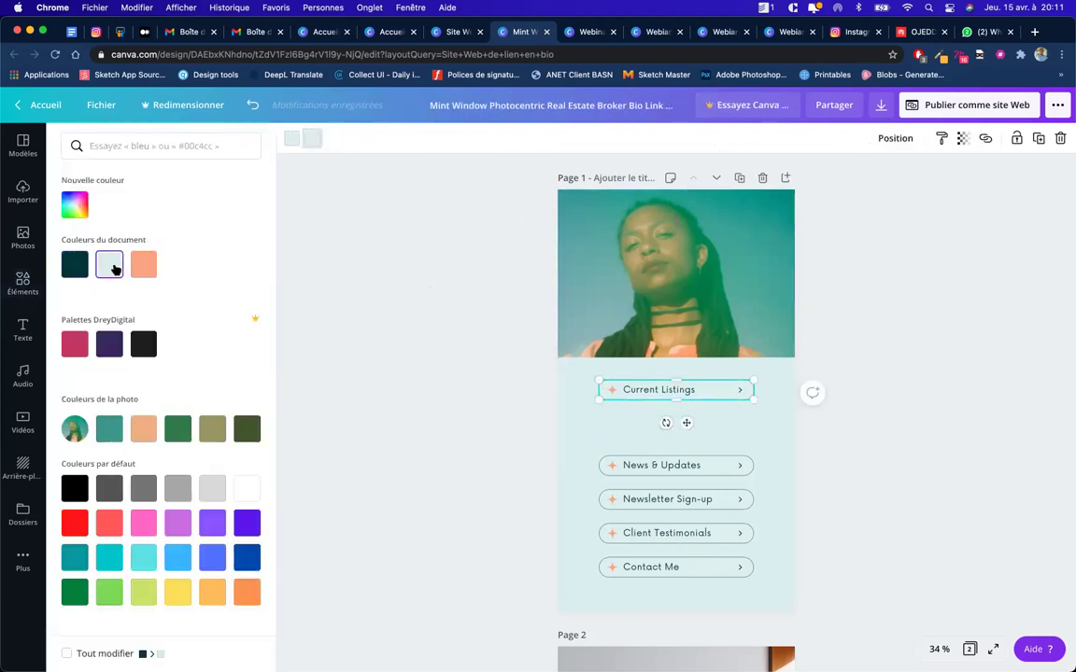
left_click(84, 268)
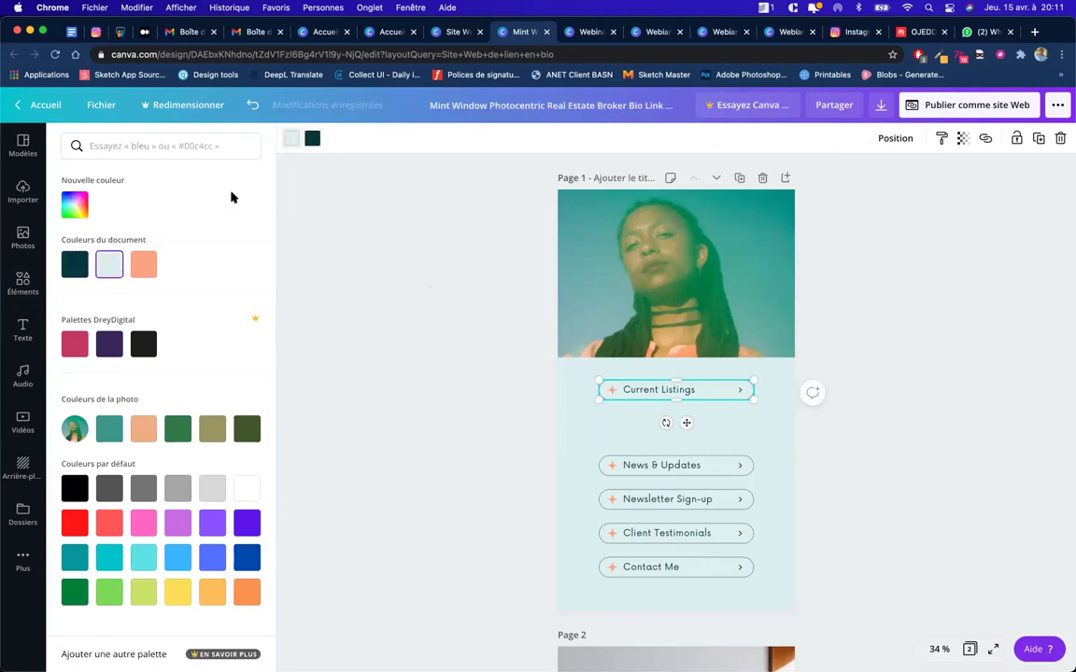
left_click(140, 267)
left_click(624, 396)
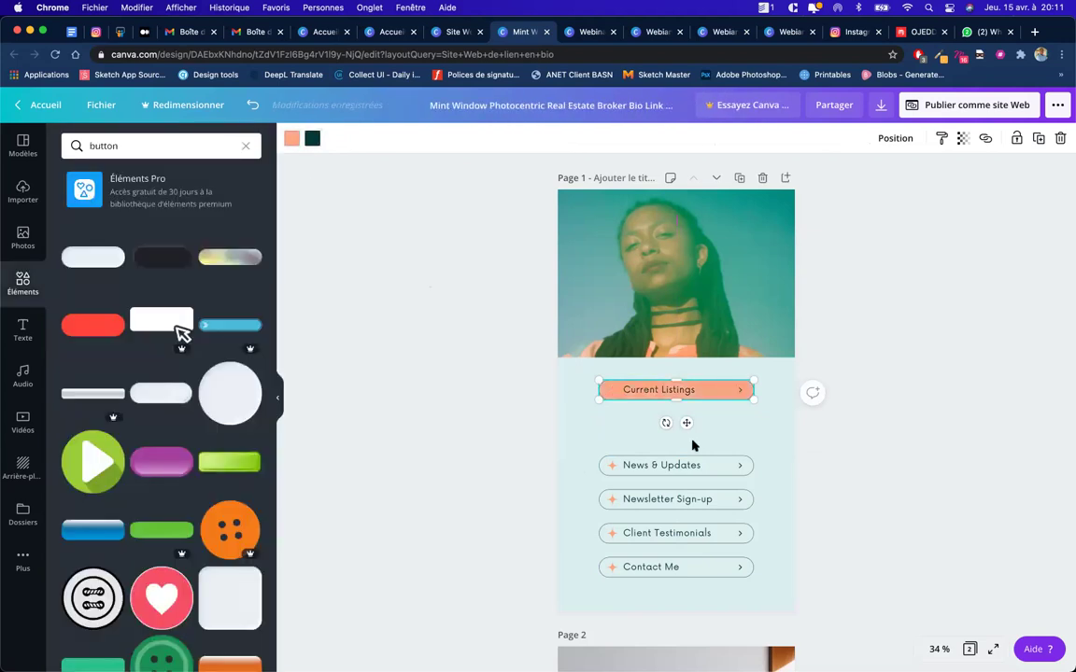
left_click(850, 467)
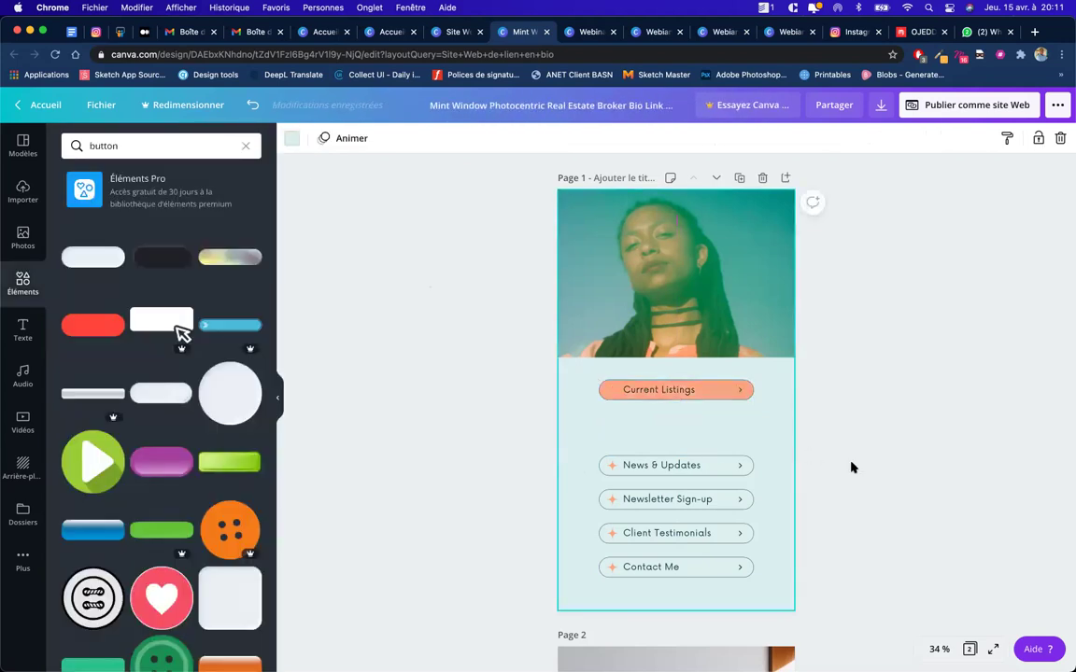
left_click(745, 391)
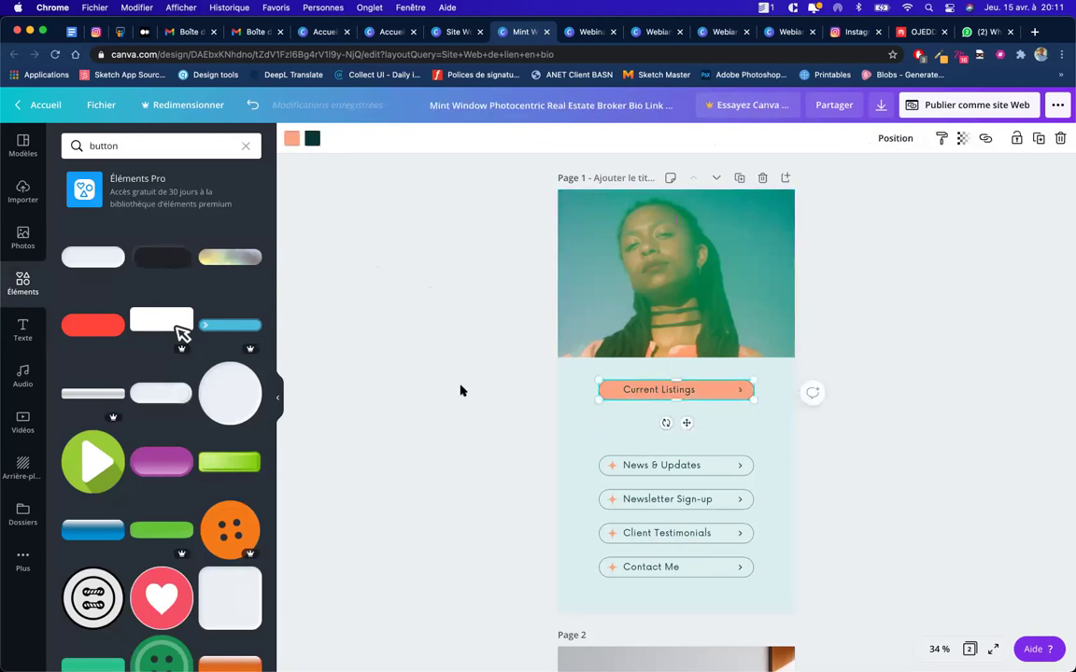
Step: Link Current Listings to the webinar site's URL copied from its browser tab
left_click(759, 434)
left_click(723, 393)
left_click(987, 140)
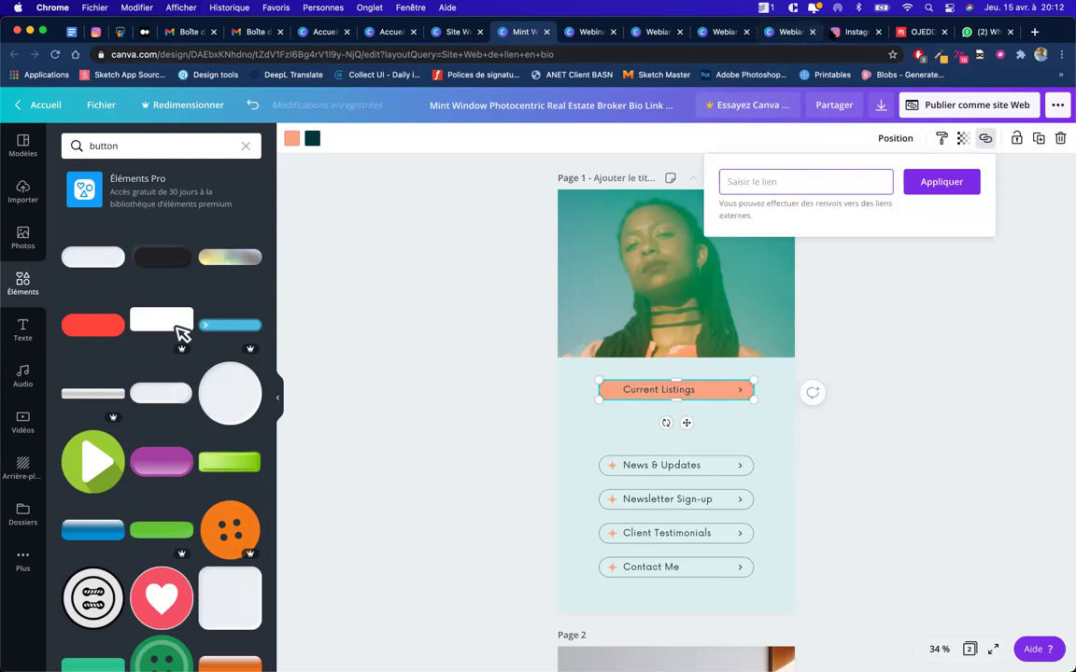
left_click(780, 36)
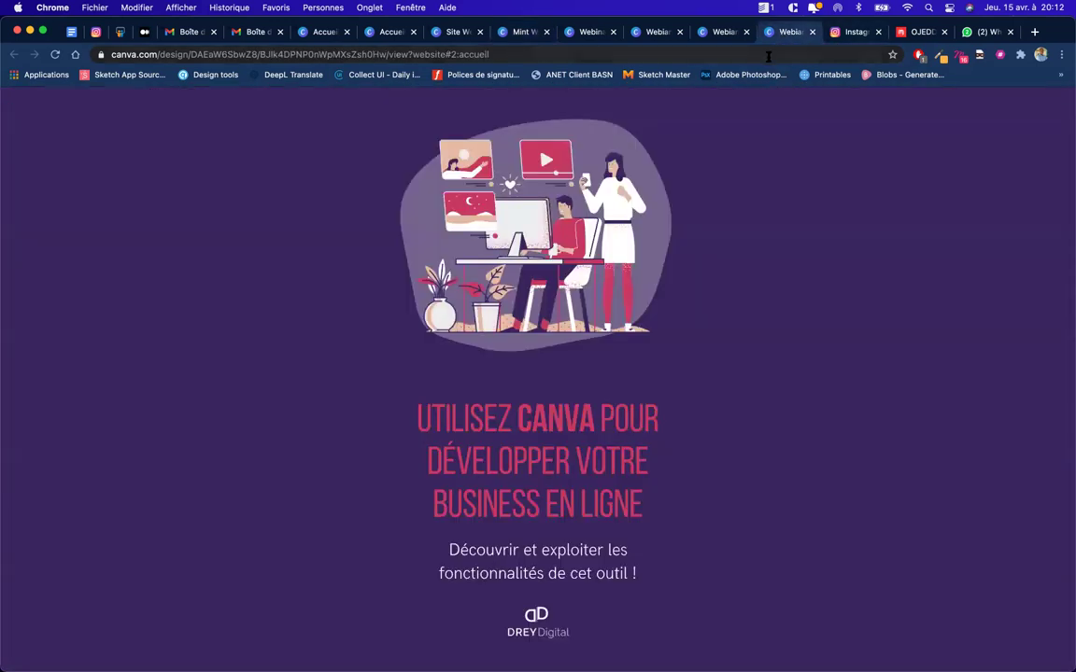
left_click(768, 56)
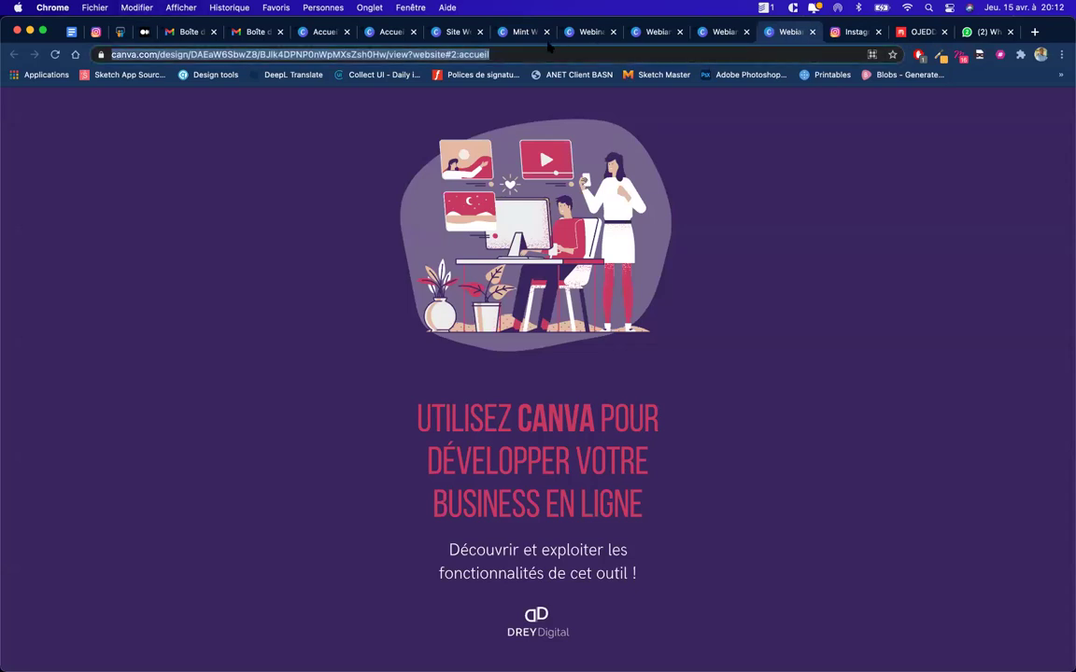
left_click(448, 32)
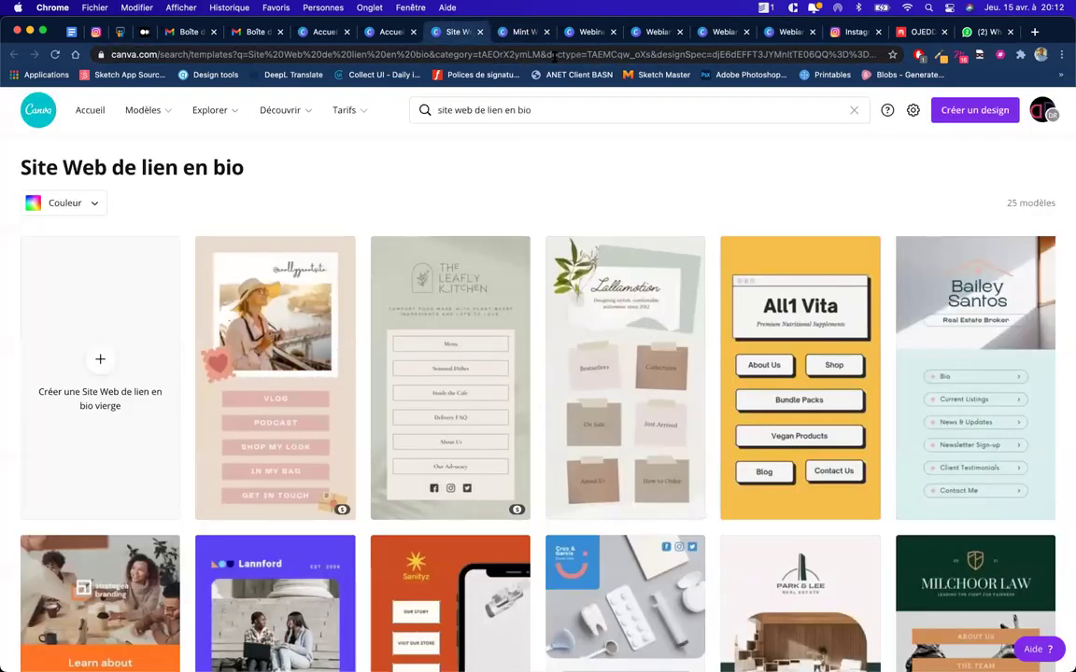
left_click(523, 32)
left_click(943, 183)
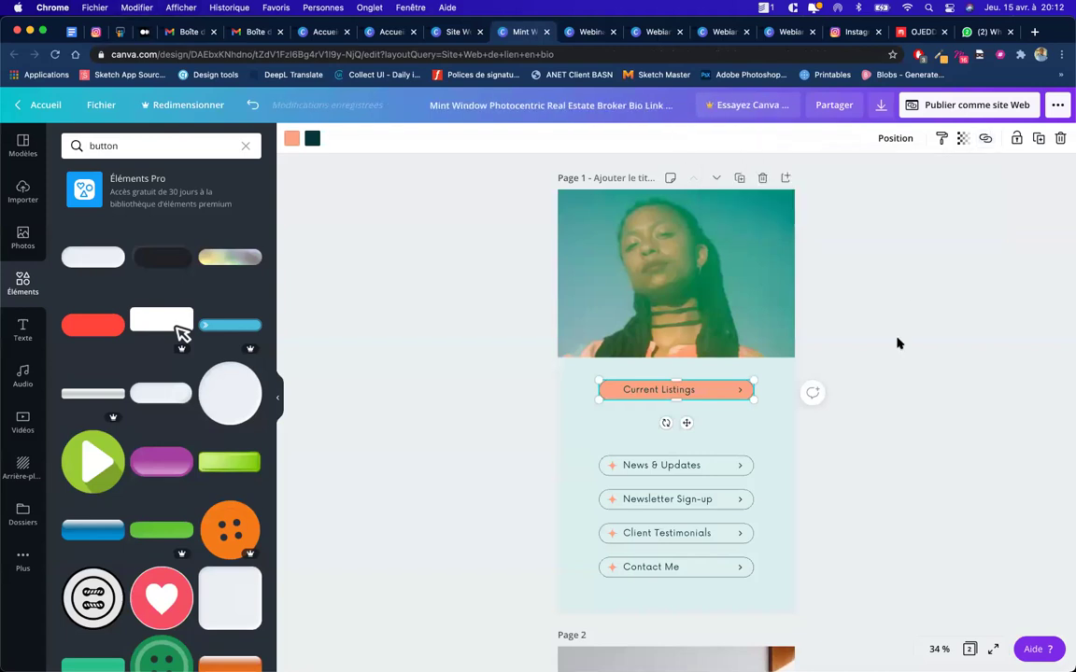
left_click(896, 347)
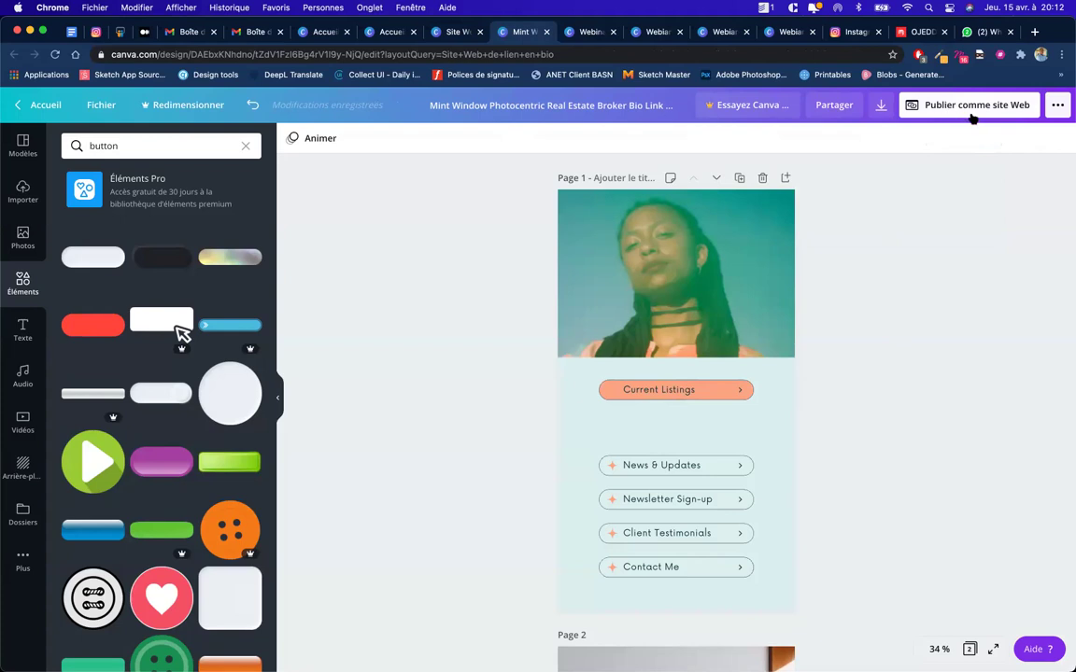
Step: Publish as a website in Défilement scrolling style and open the site preview
left_click(972, 114)
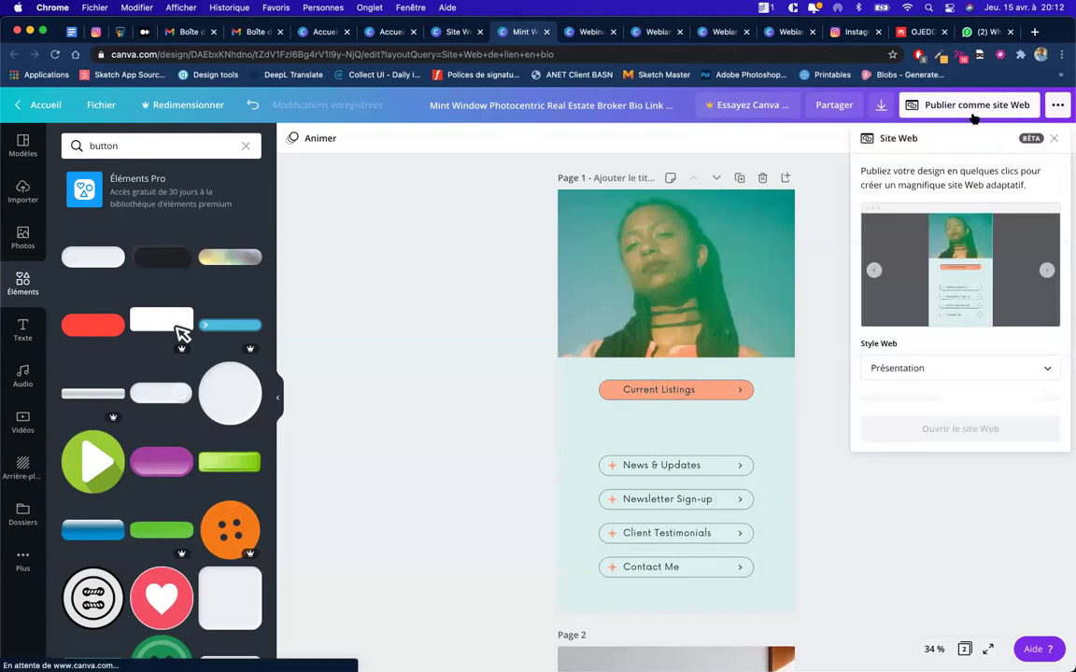
left_click(927, 369)
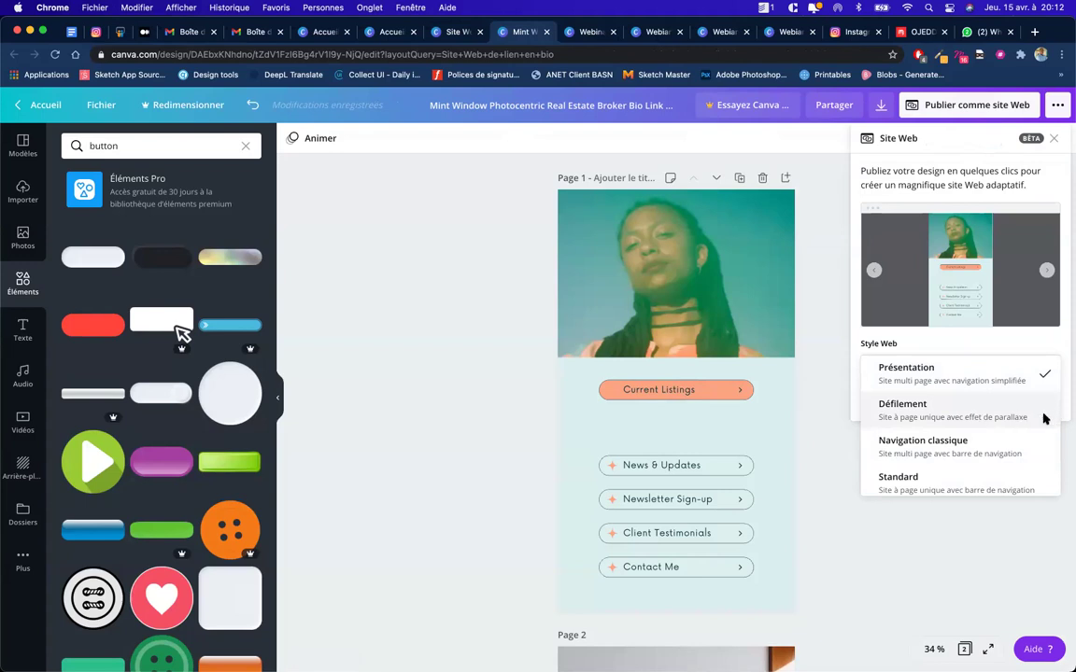
left_click(976, 418)
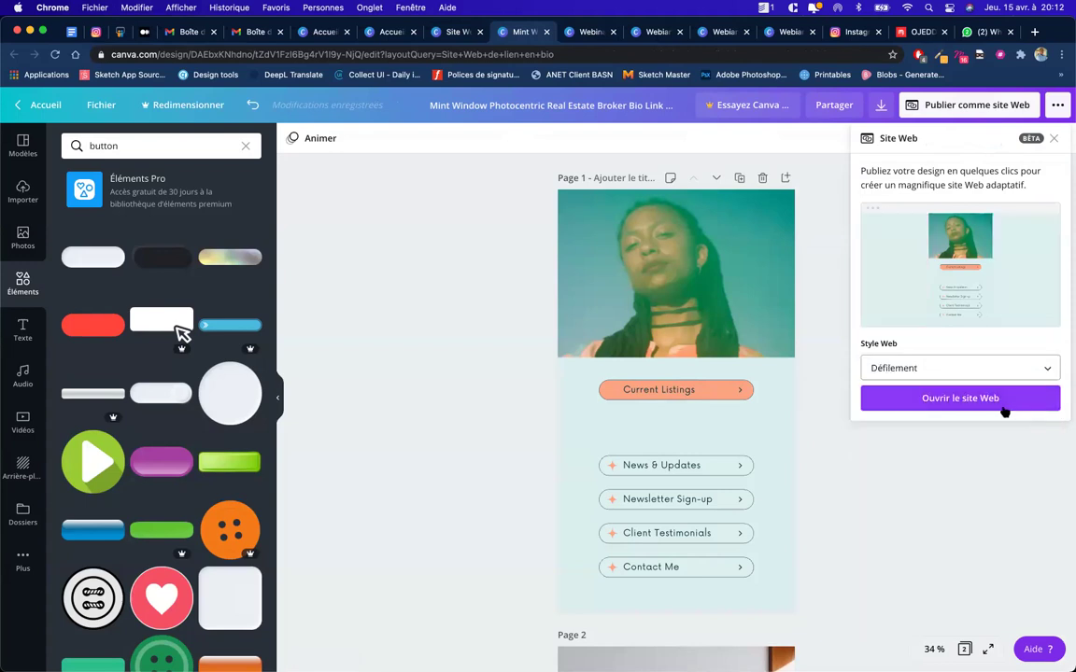
left_click(938, 400)
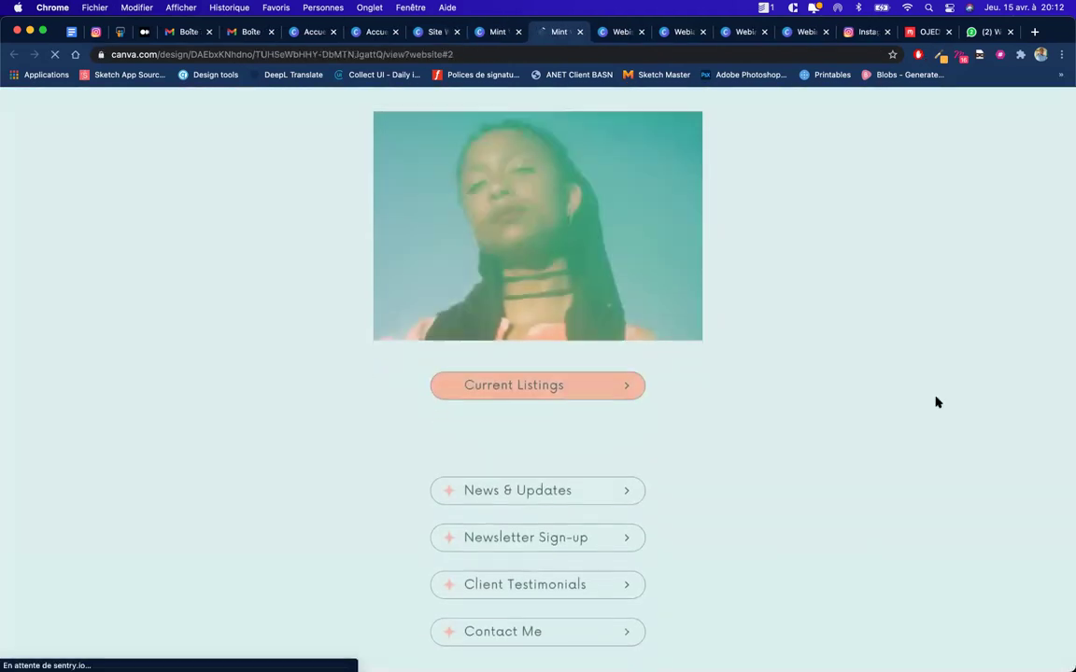
Step: Scroll the live site and click Current Listings to test its webinar link
scroll(615, 342, "down", 10)
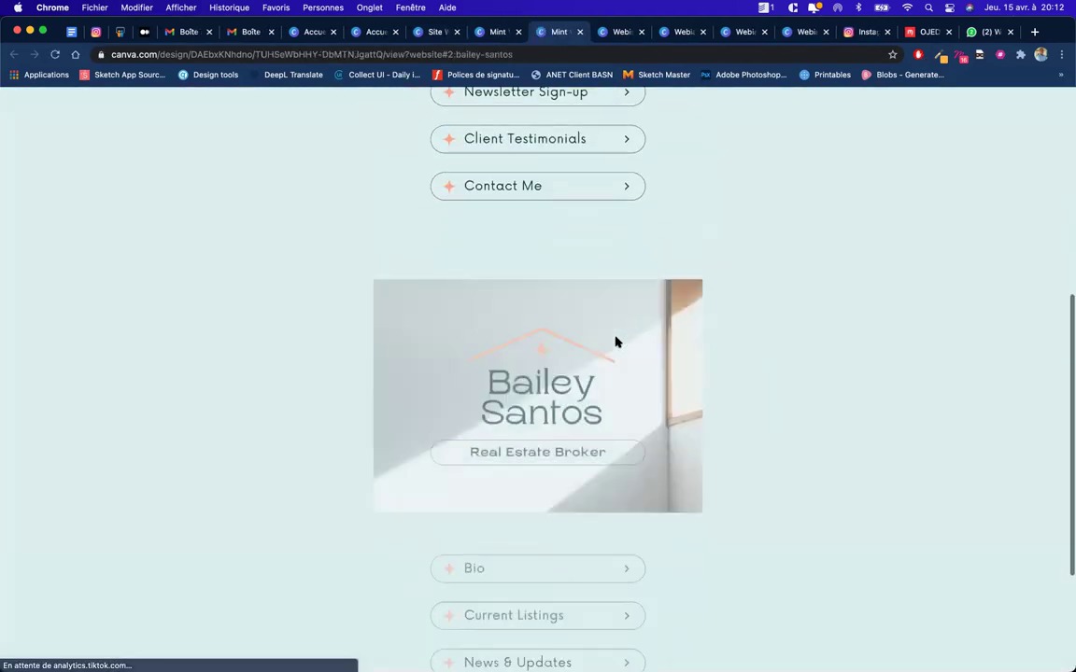
scroll(615, 343, "down", 3)
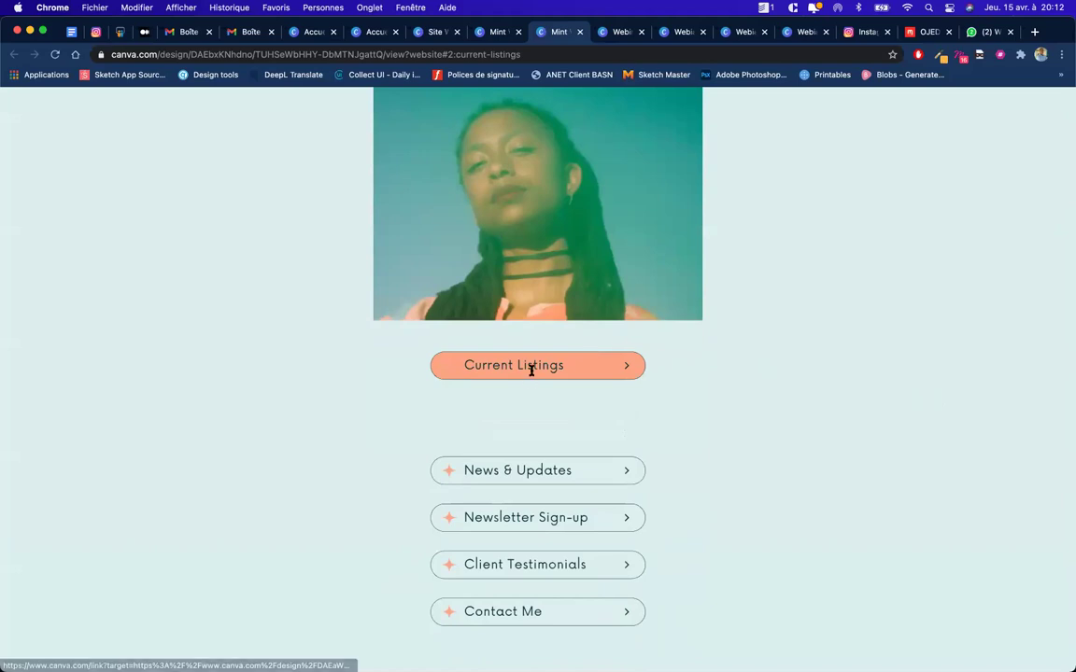
left_click(599, 378)
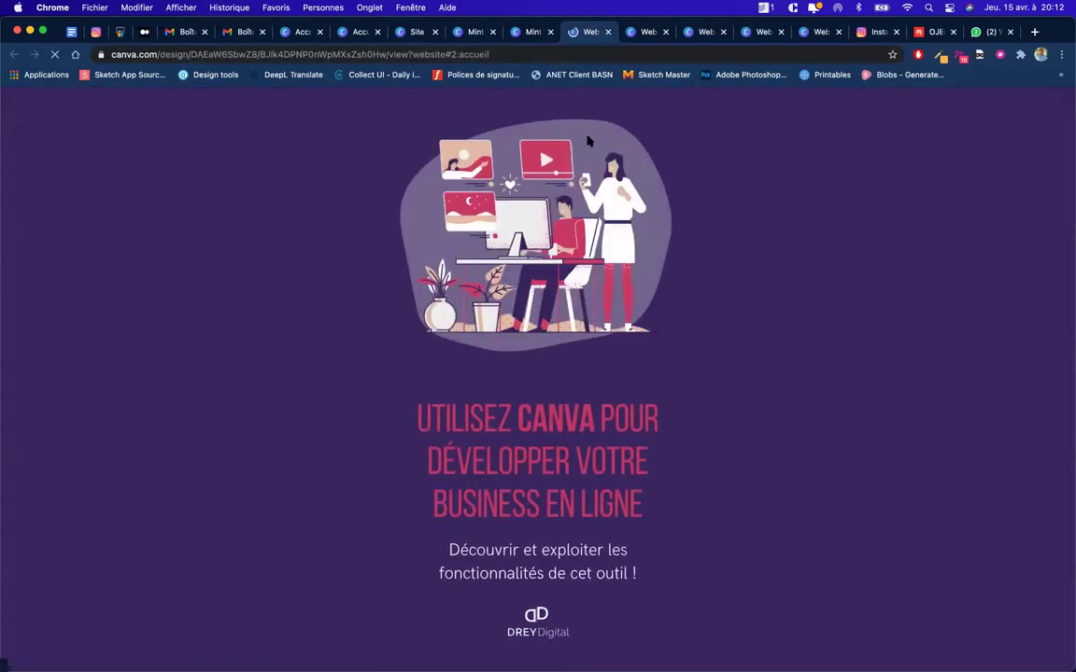
Step: Look over the site preview again, then go back to the Canva editor
left_click(525, 31)
left_click(513, 54)
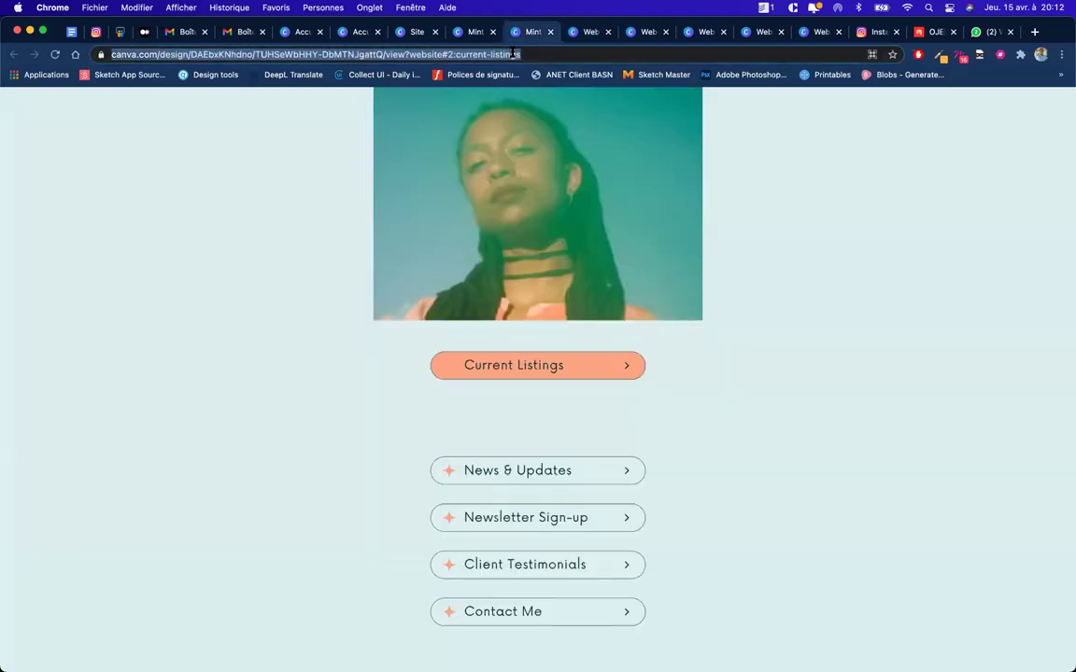
mouse_move(689, 654)
left_click(765, 268)
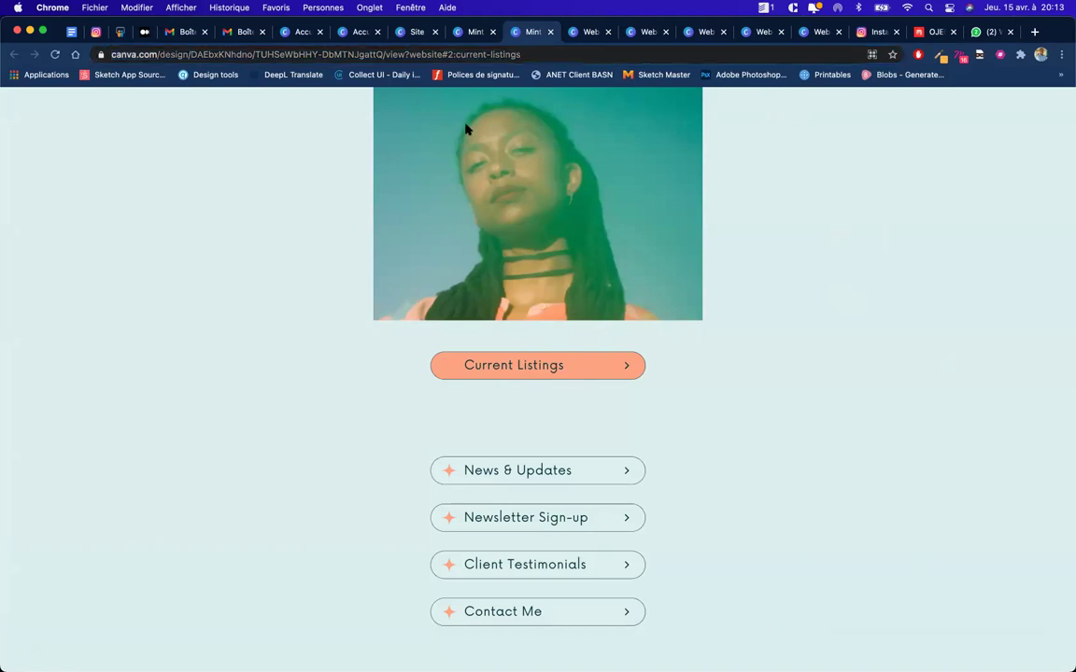
scroll(737, 428, "down", 4)
scroll(737, 428, "up", 1)
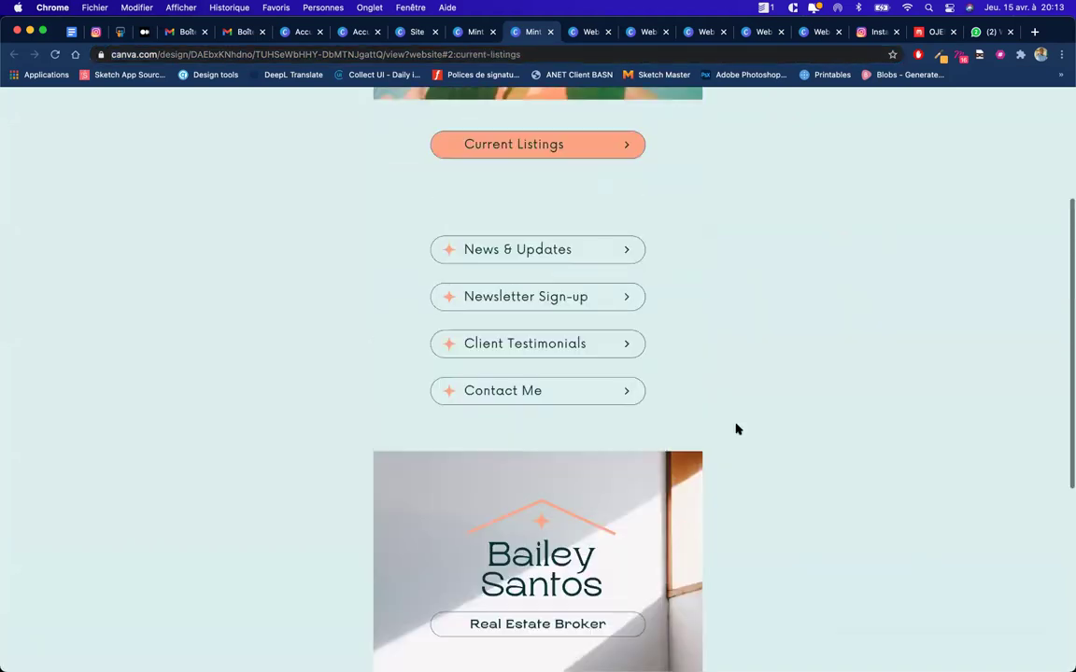
scroll(735, 428, "up", 3)
scroll(735, 428, "down", 5)
scroll(735, 428, "up", 5)
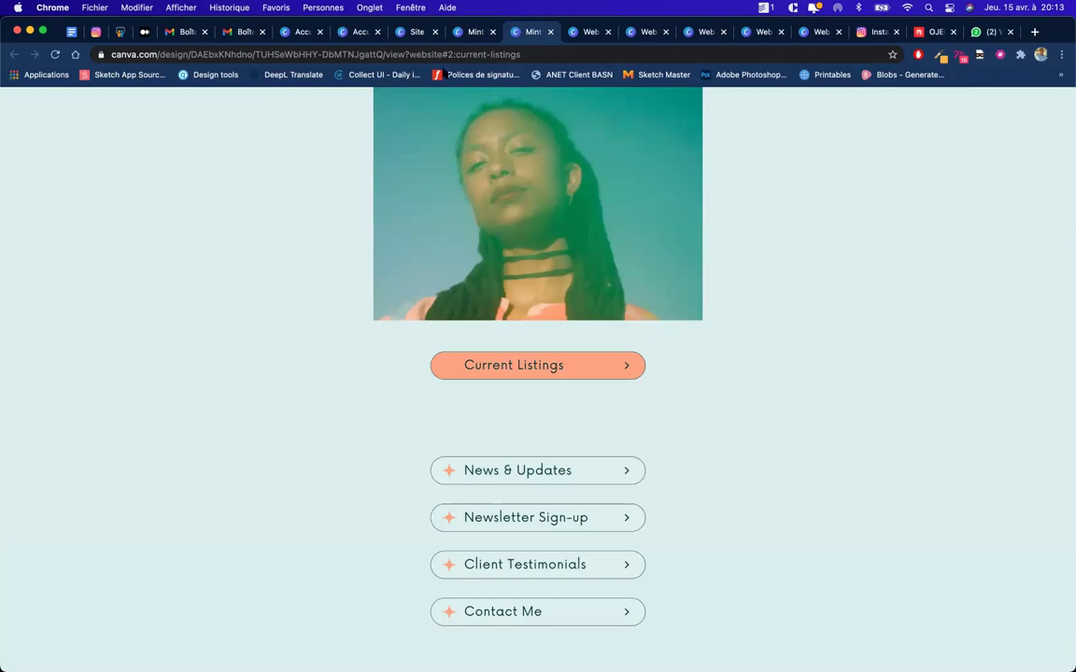
left_click(470, 35)
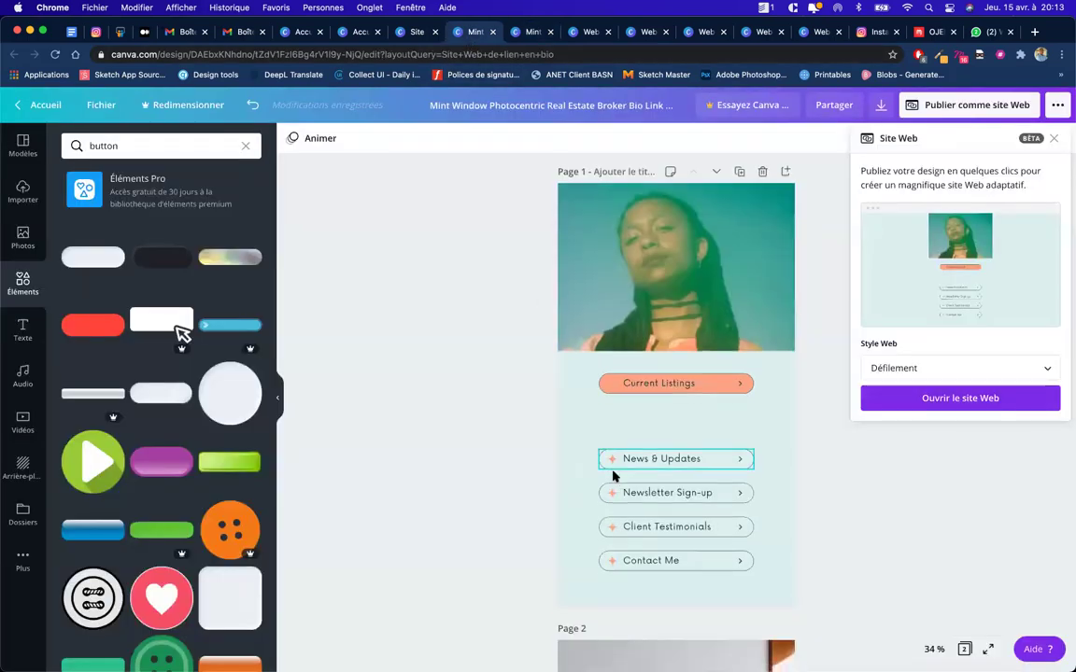
Step: Close the Site Web panel and delete page 2, keeping only the photo page
scroll(613, 474, "down", 1)
left_click(1053, 139)
left_click(668, 409)
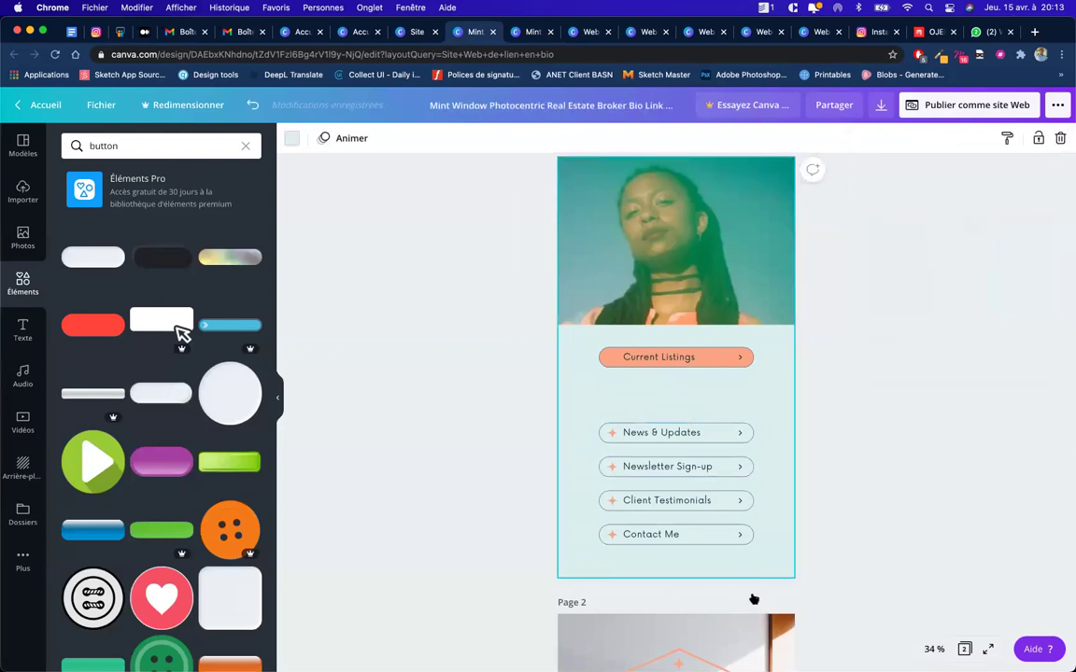
scroll(754, 597, "down", 3)
left_click(762, 495)
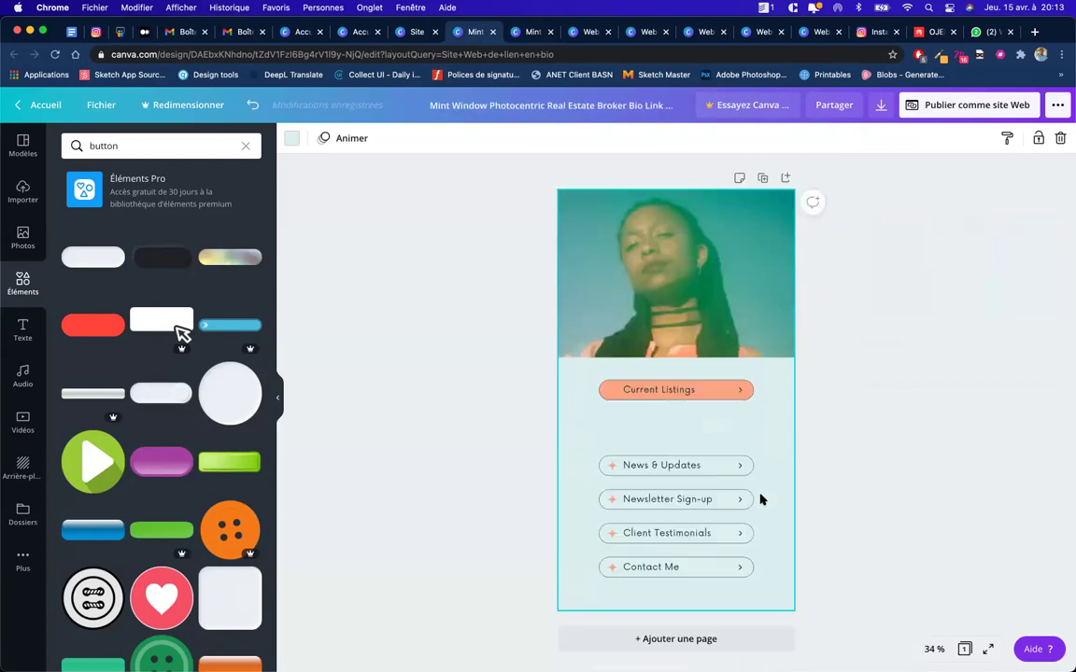
left_click(714, 294)
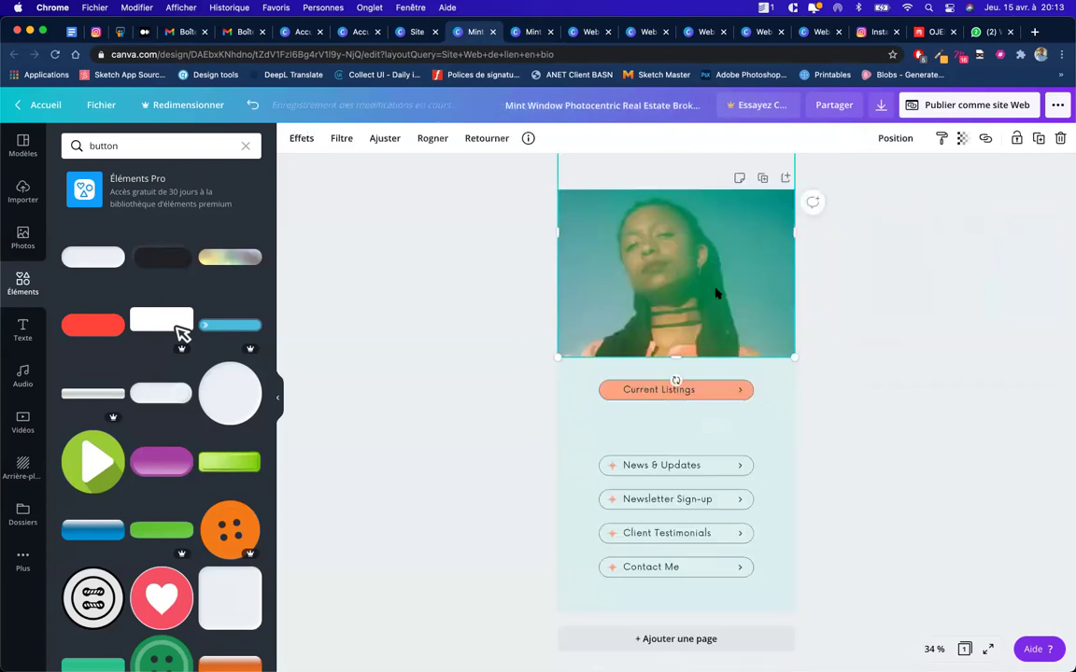
left_click(860, 343)
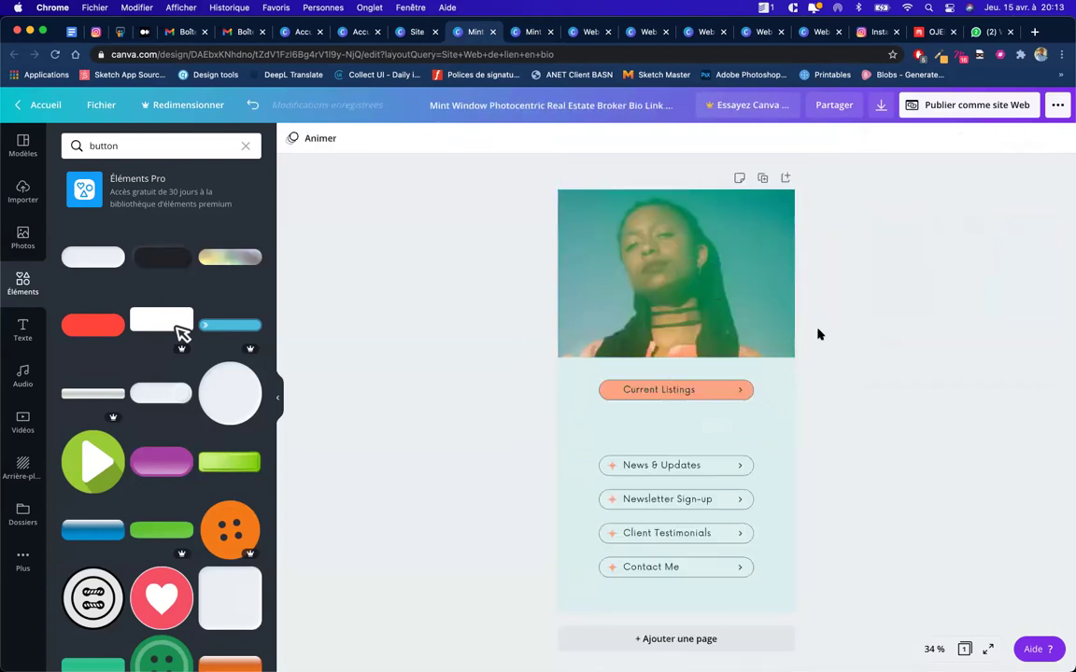
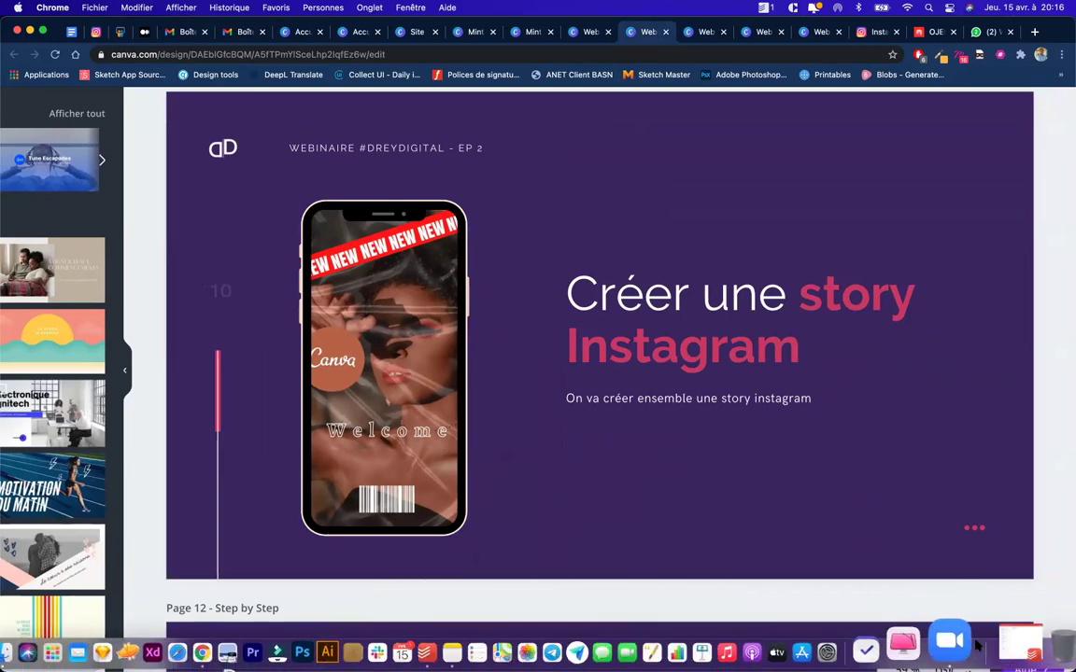
Step: Switch over to the video meeting window
left_click(1013, 652)
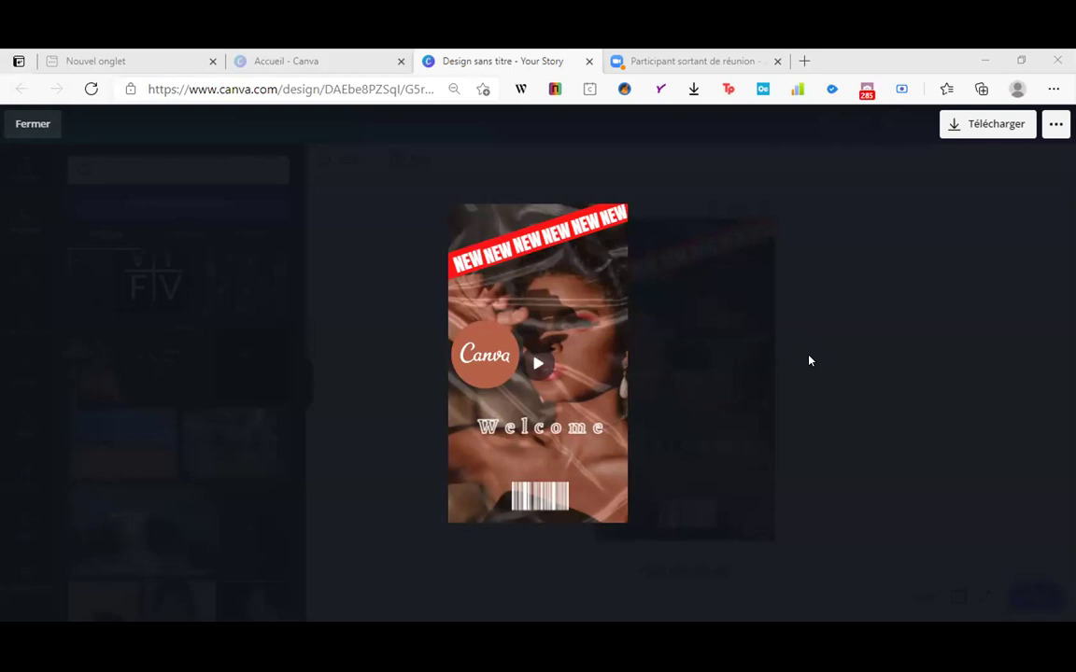
Step: Play the one-page story preview, replay its 5.0s animation, then close it
left_click(540, 363)
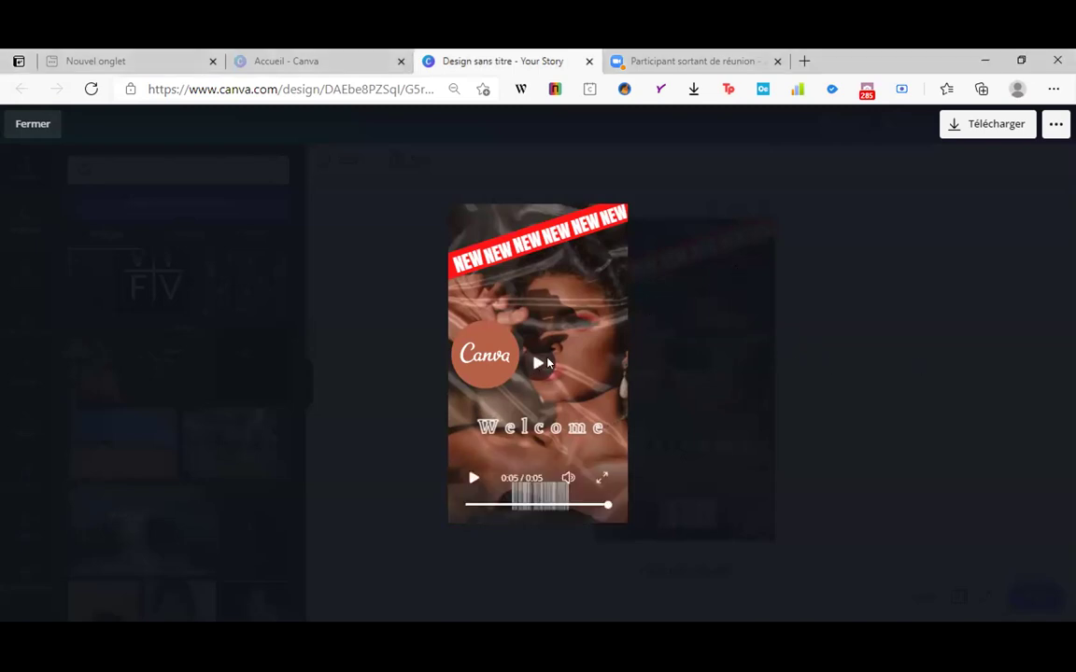
key("Escape")
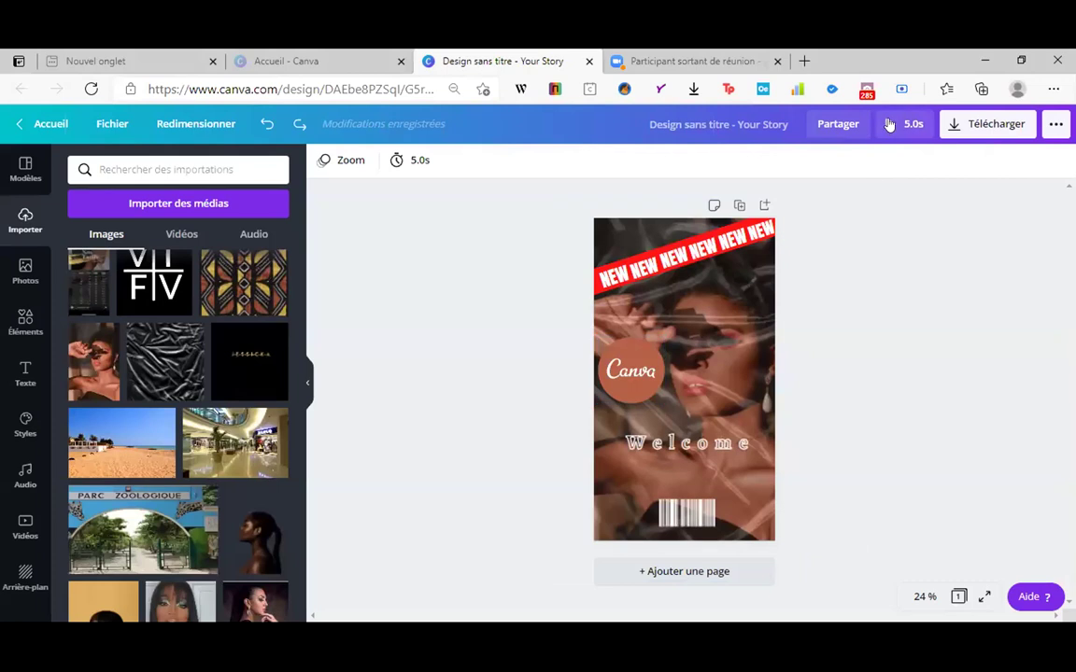
left_click(889, 123)
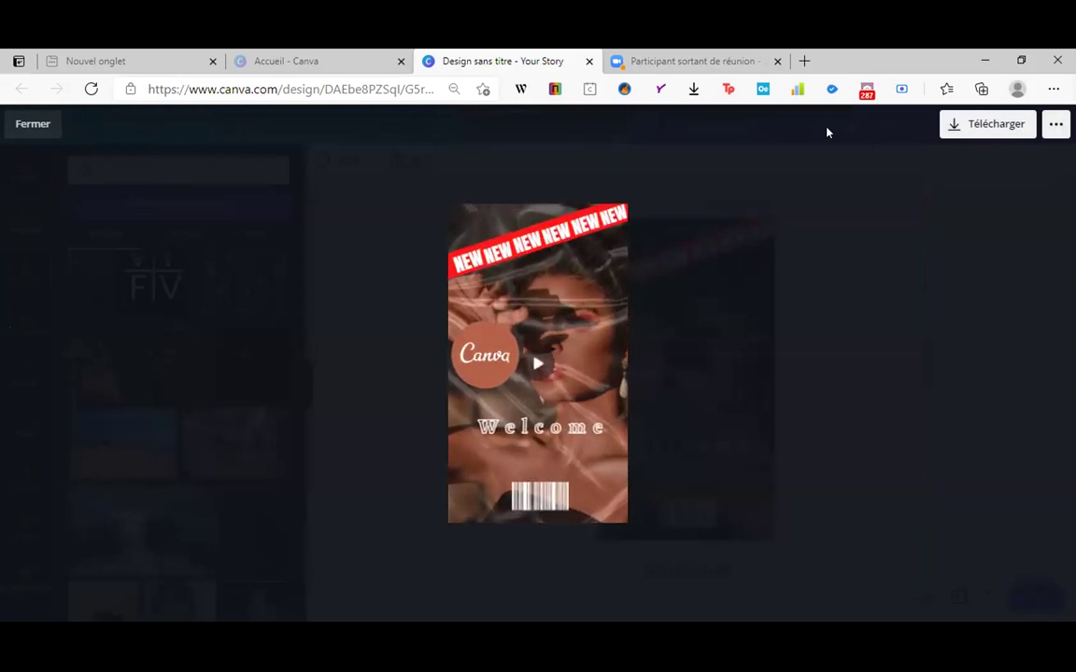
left_click(394, 320)
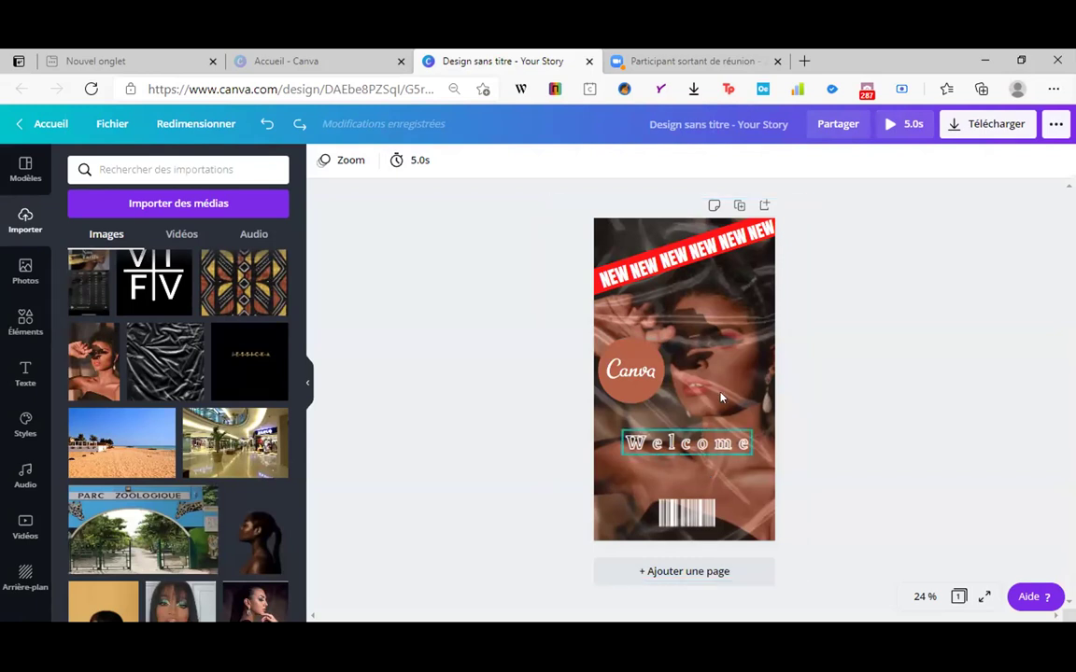
Step: Add a second page and fill it with the uploaded portrait of the woman
left_click(647, 572)
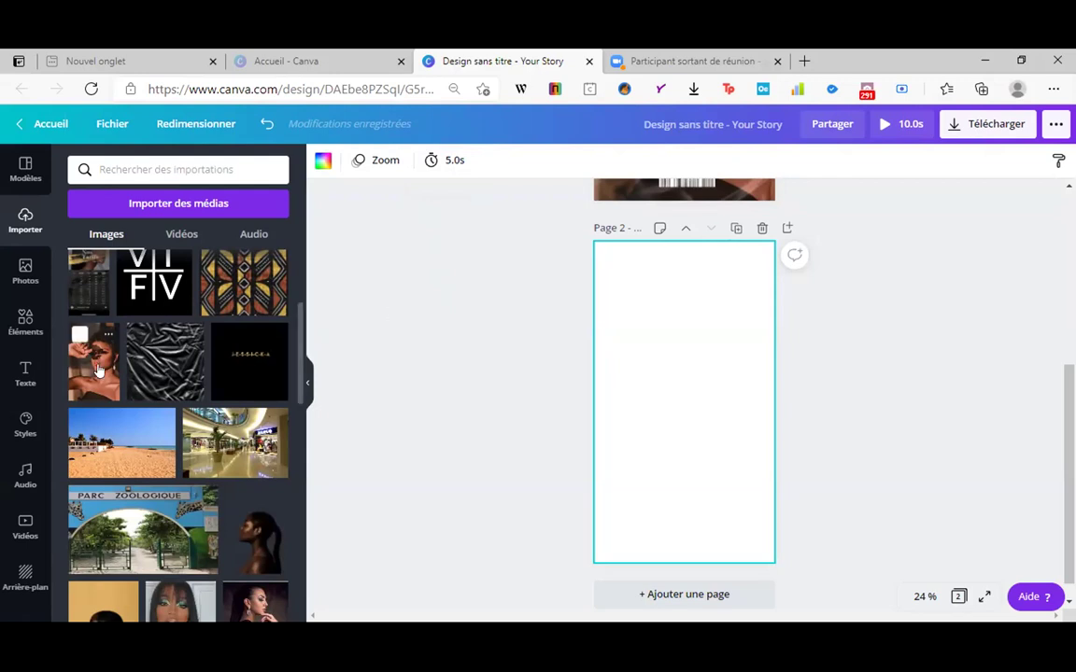
left_click_drag(98, 371, 601, 310)
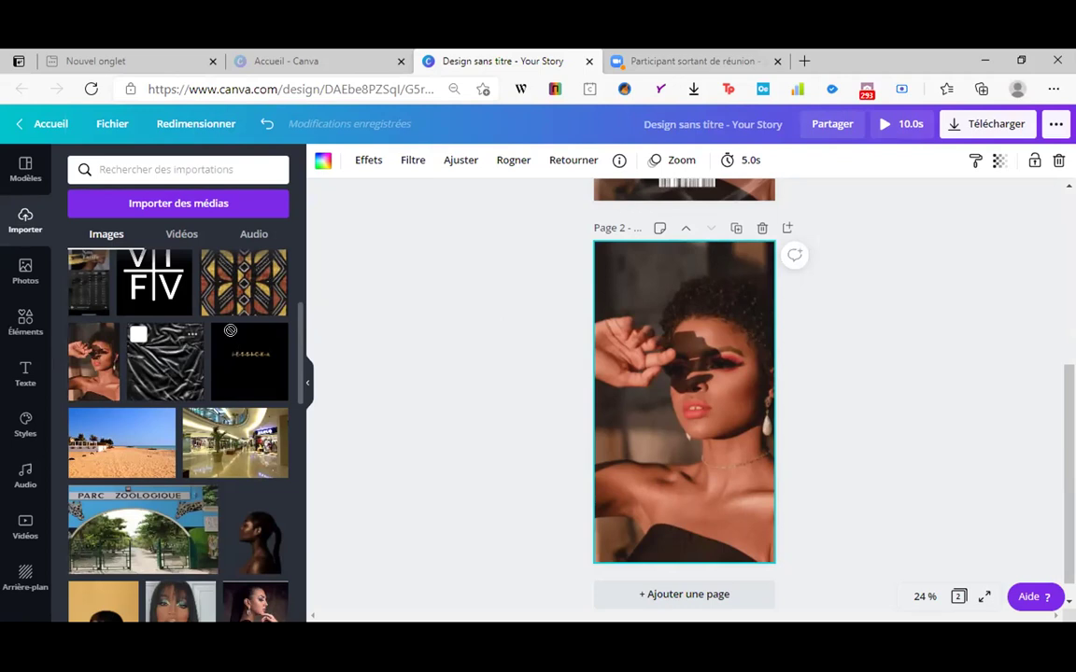
Step: Place the black crumpled plastic texture on page 2 and stretch it to the page edges
left_click_drag(562, 315, 598, 317)
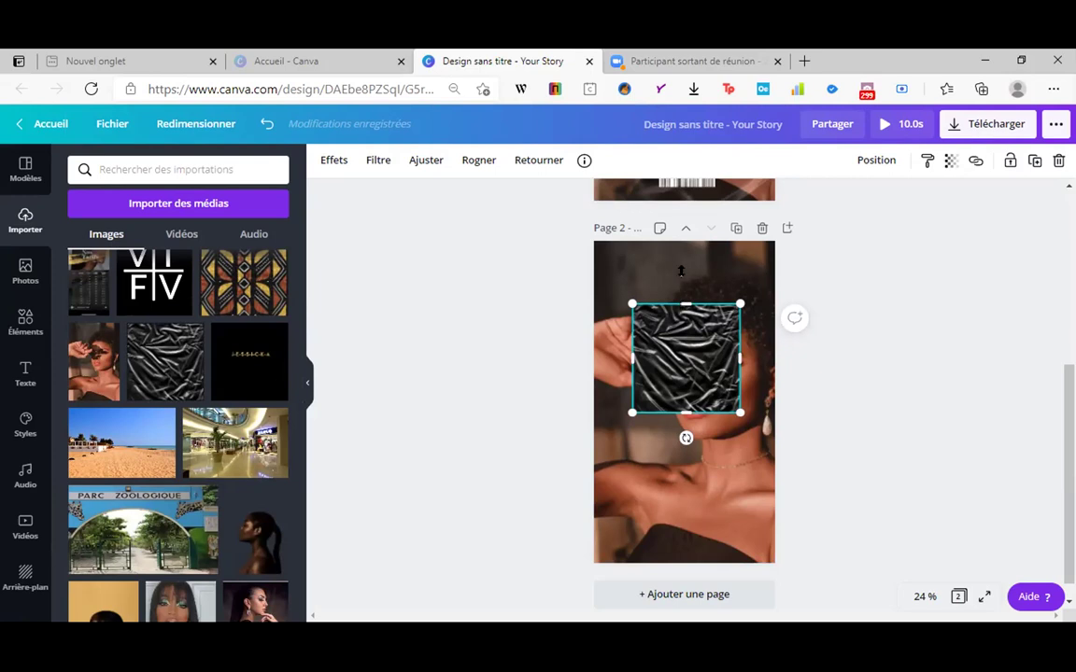
left_click_drag(683, 303, 679, 257)
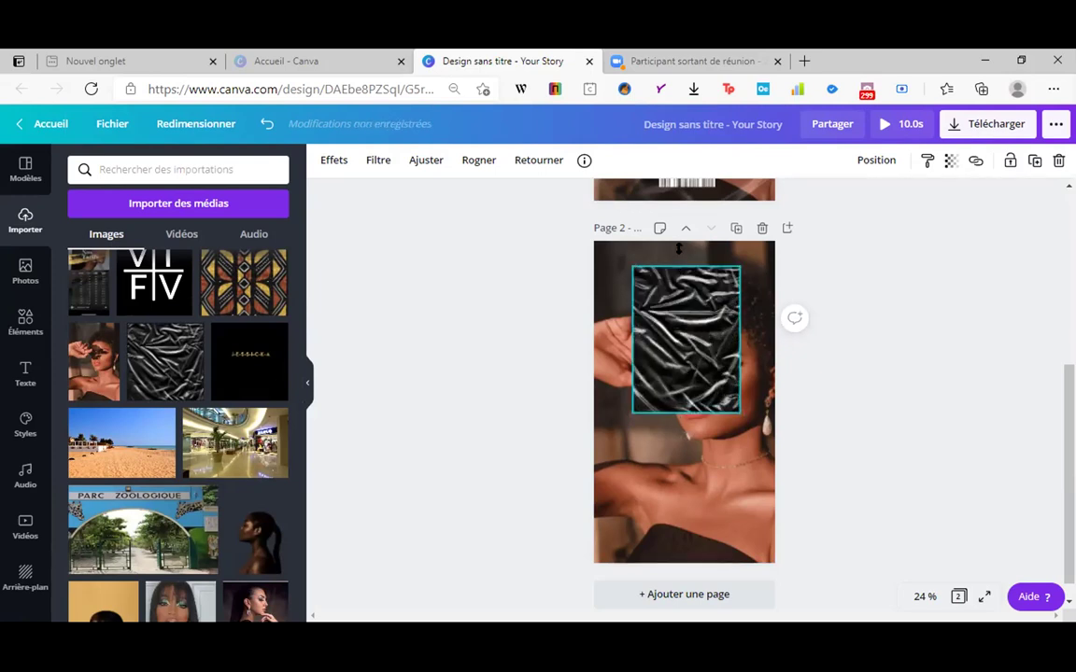
left_click_drag(680, 232, 678, 241)
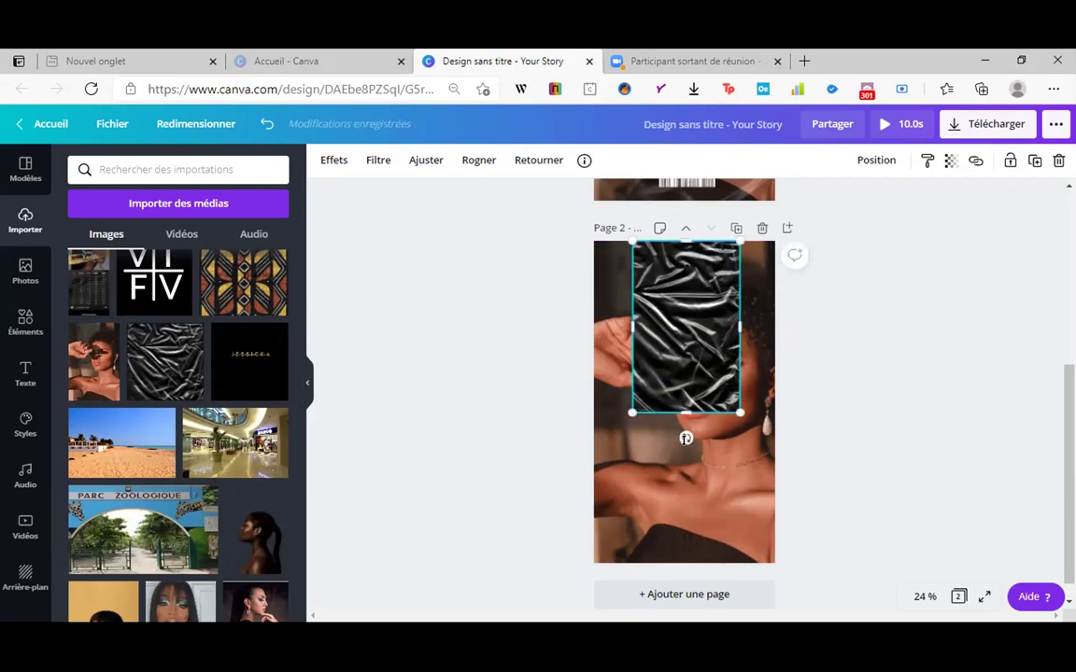
left_click_drag(682, 408, 766, 548)
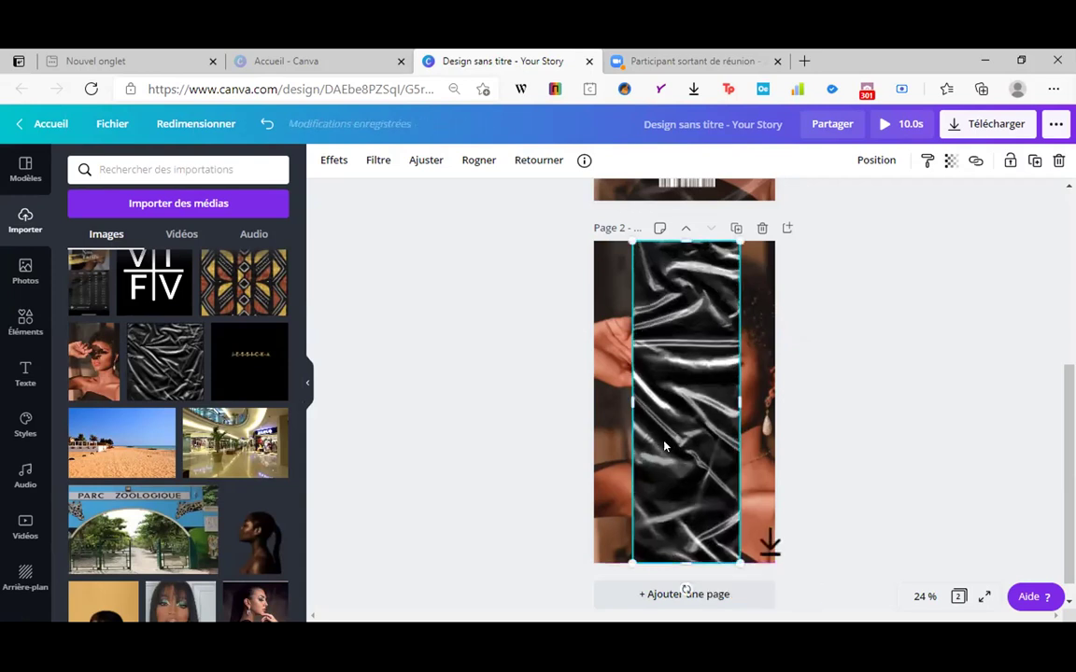
left_click_drag(614, 400, 586, 400)
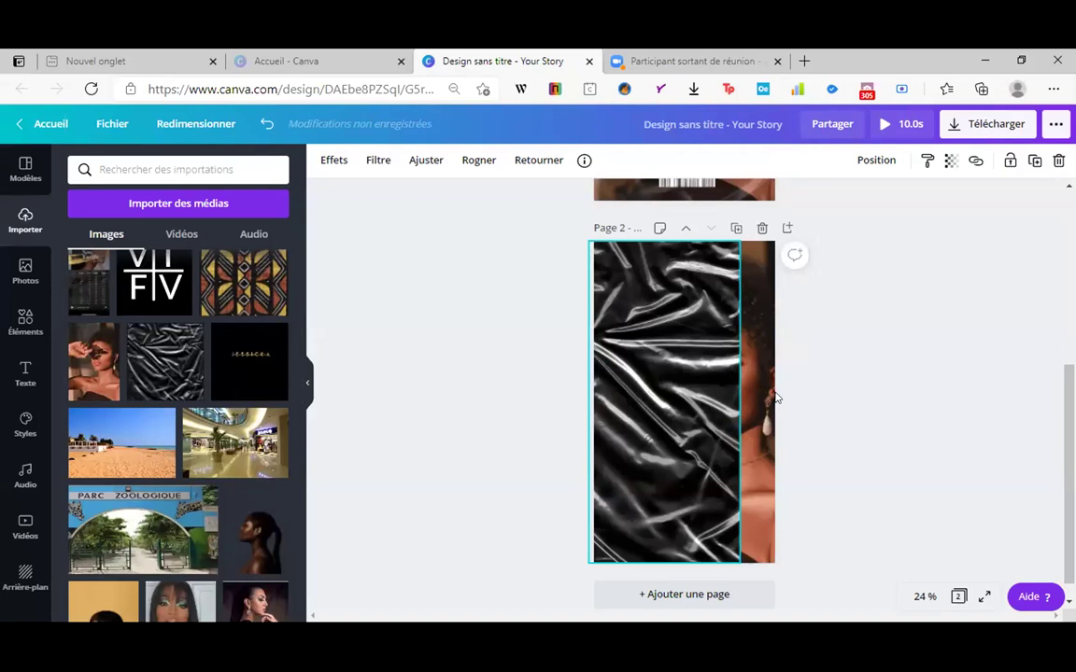
left_click_drag(739, 402, 774, 387)
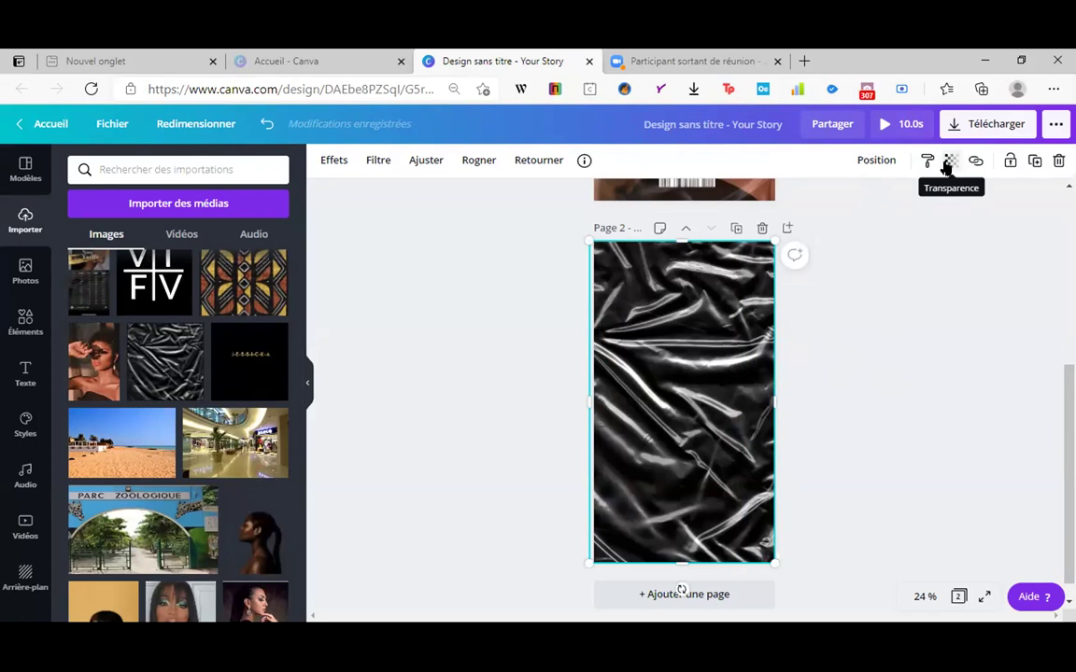
Step: Set the plastic texture's transparency to 25 so the portrait shows through
left_click(947, 165)
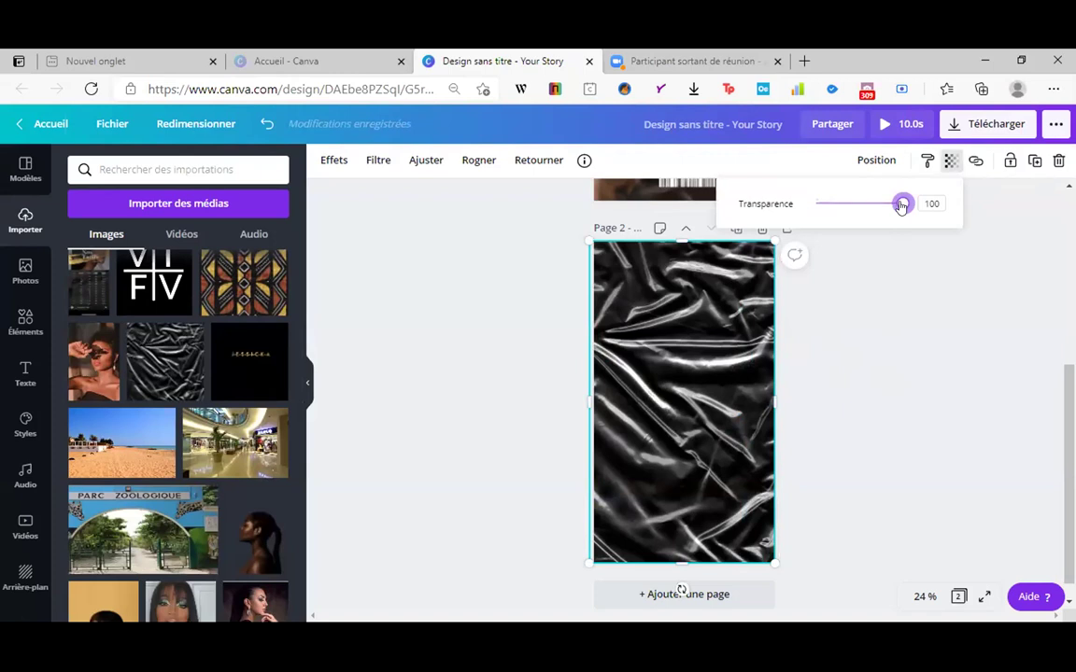
left_click_drag(901, 205, 832, 214)
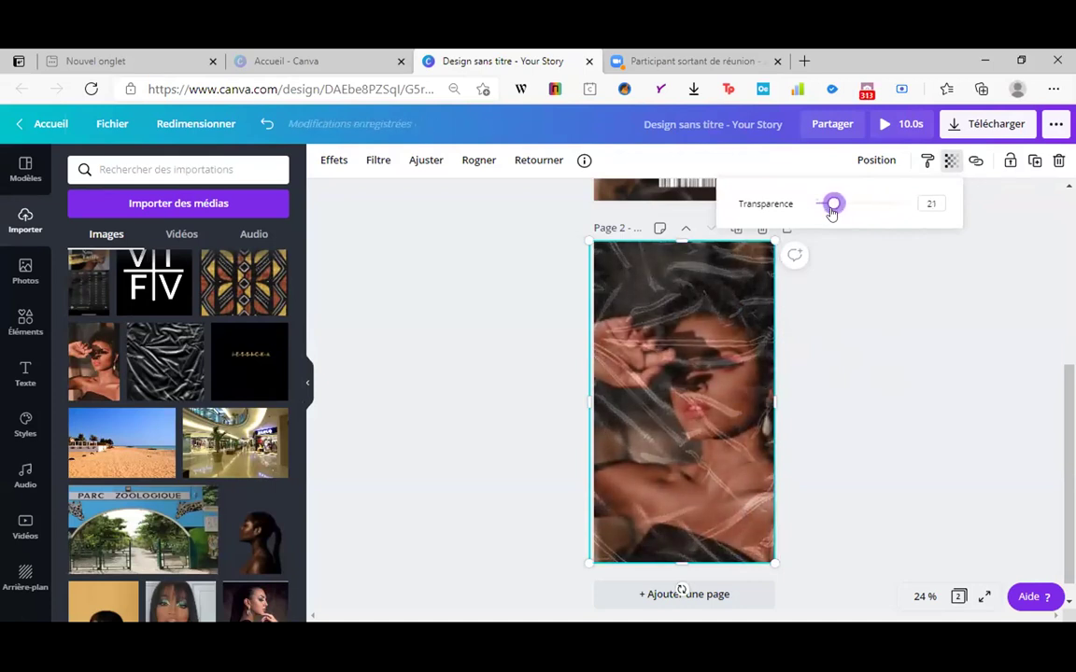
mouse_move(832, 213)
left_mouse_down()
mouse_move(849, 214)
mouse_move(837, 214)
left_mouse_up()
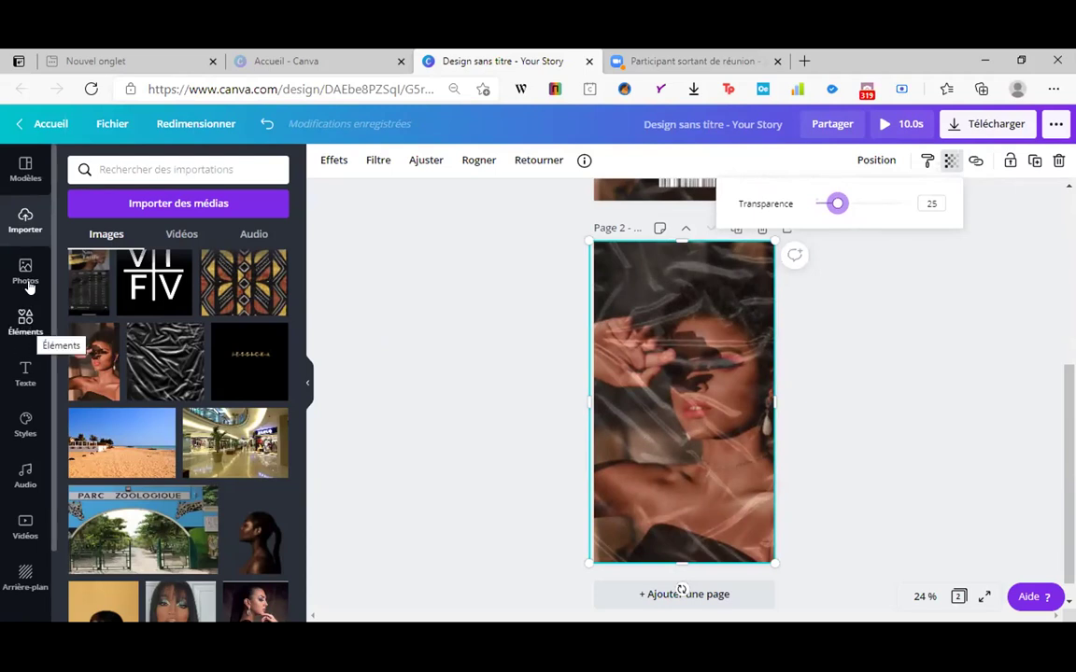
left_click(20, 322)
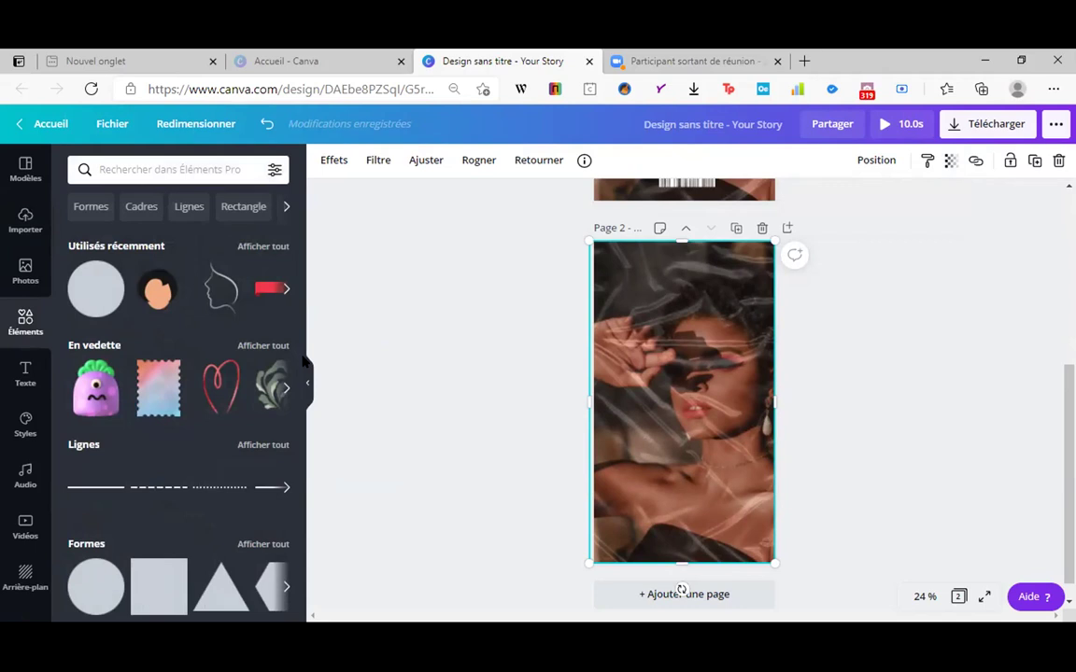
Step: Drop a square shape onto page 2 and flatten it into a 594 × 159 bar
left_click_drag(297, 375, 288, 439)
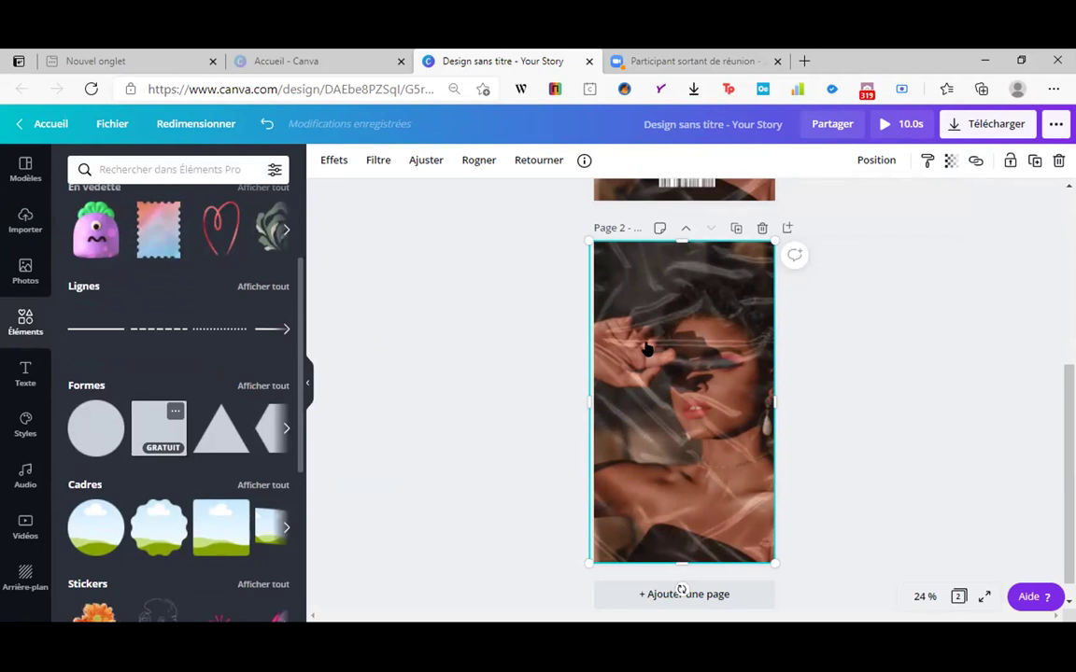
left_click_drag(644, 349, 646, 350)
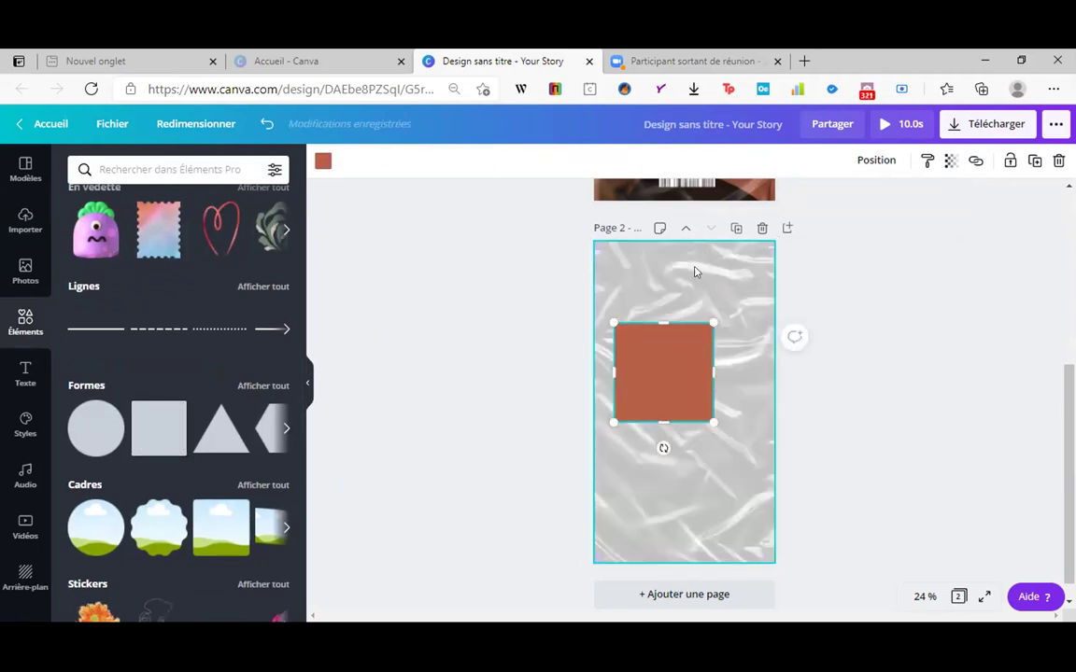
left_click(266, 127)
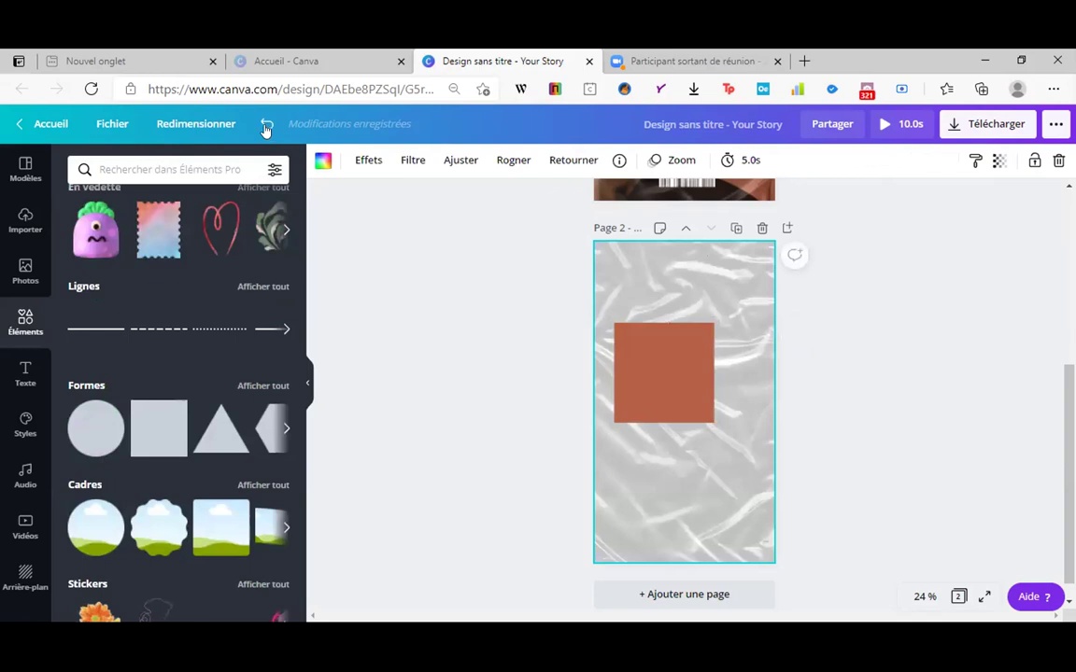
left_click(267, 140)
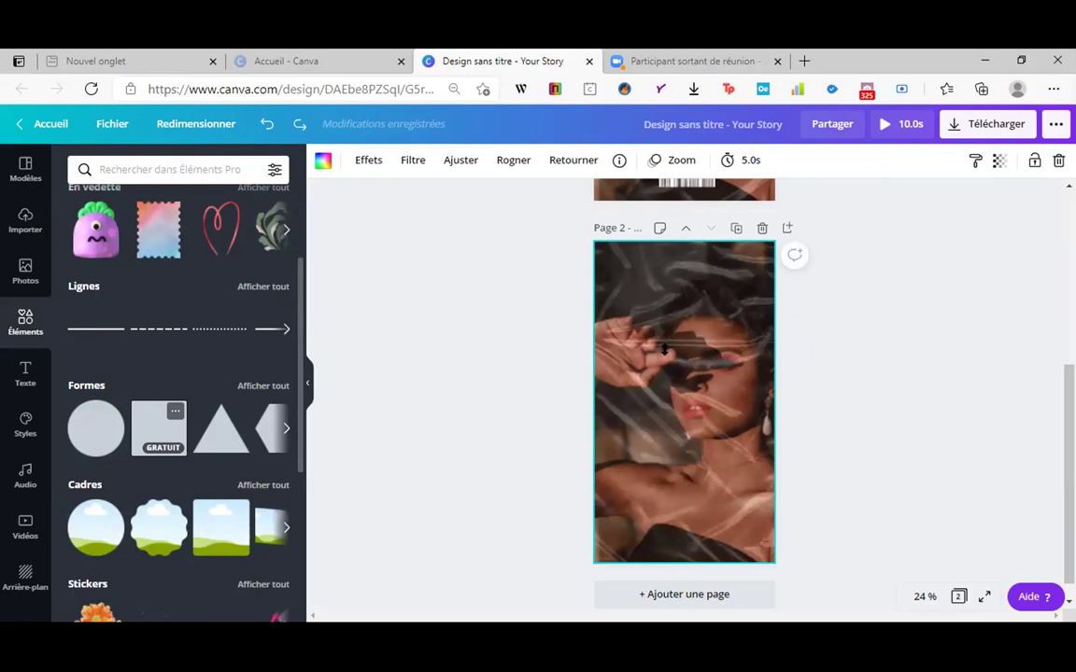
key("ctrl+y")
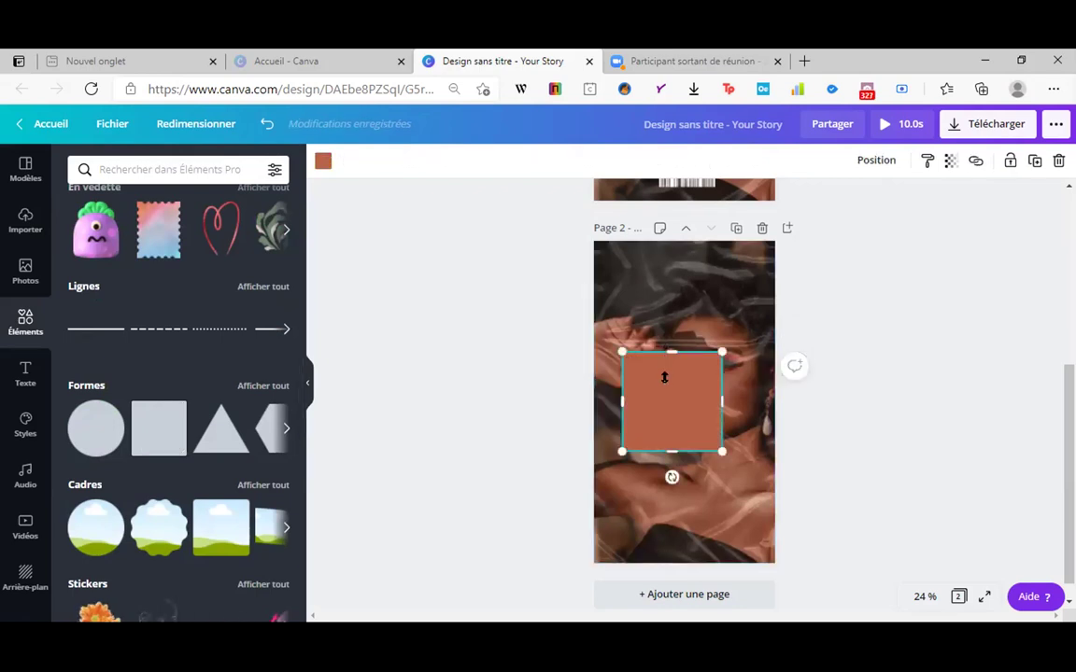
left_click_drag(663, 411, 663, 423)
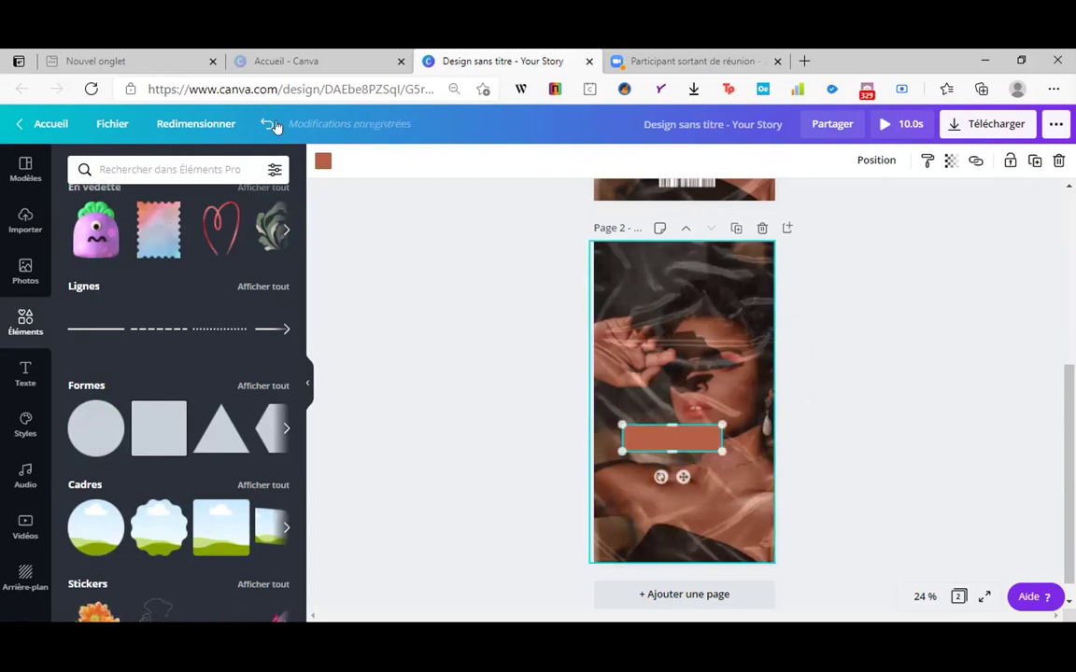
Step: Try the terracotta, dark, brown and light tan photo colours on the bar
left_click(320, 161)
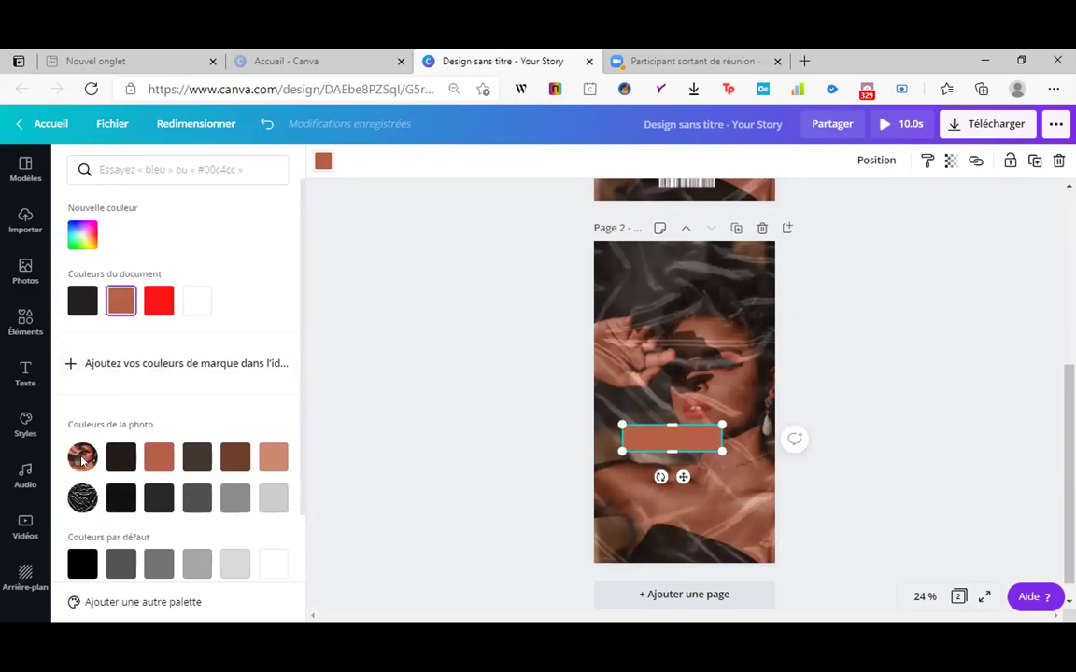
left_click(159, 457)
left_click(198, 461)
left_click(237, 461)
left_click(260, 466)
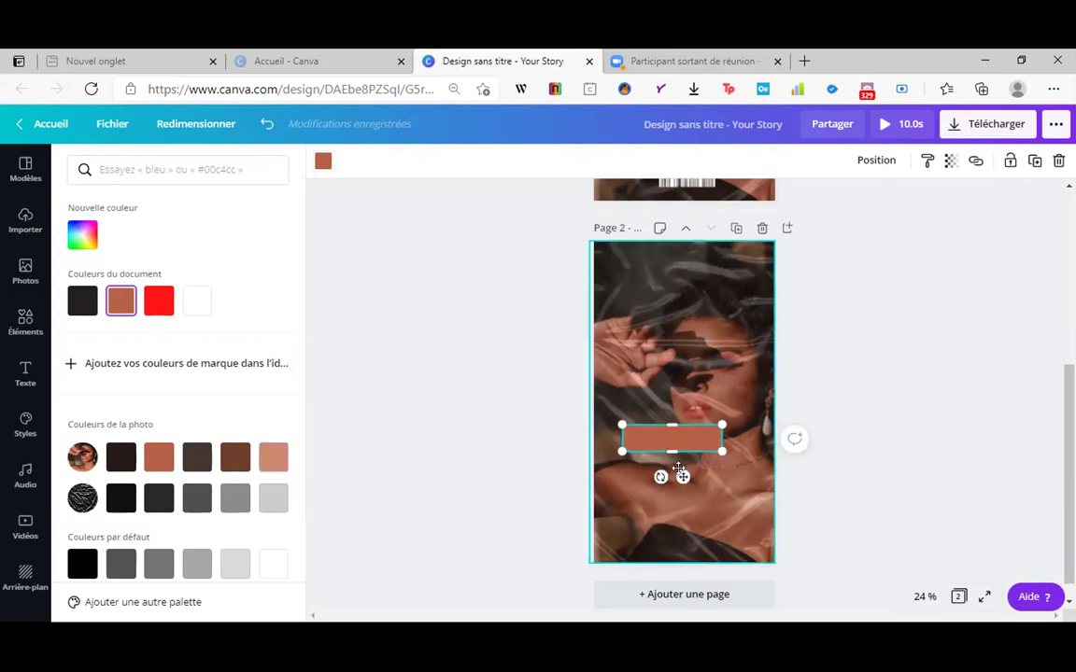
Step: Tilt the bar about 20° across the top, stretch it past both edges, thin it, and make it red
left_click_drag(673, 439, 655, 352)
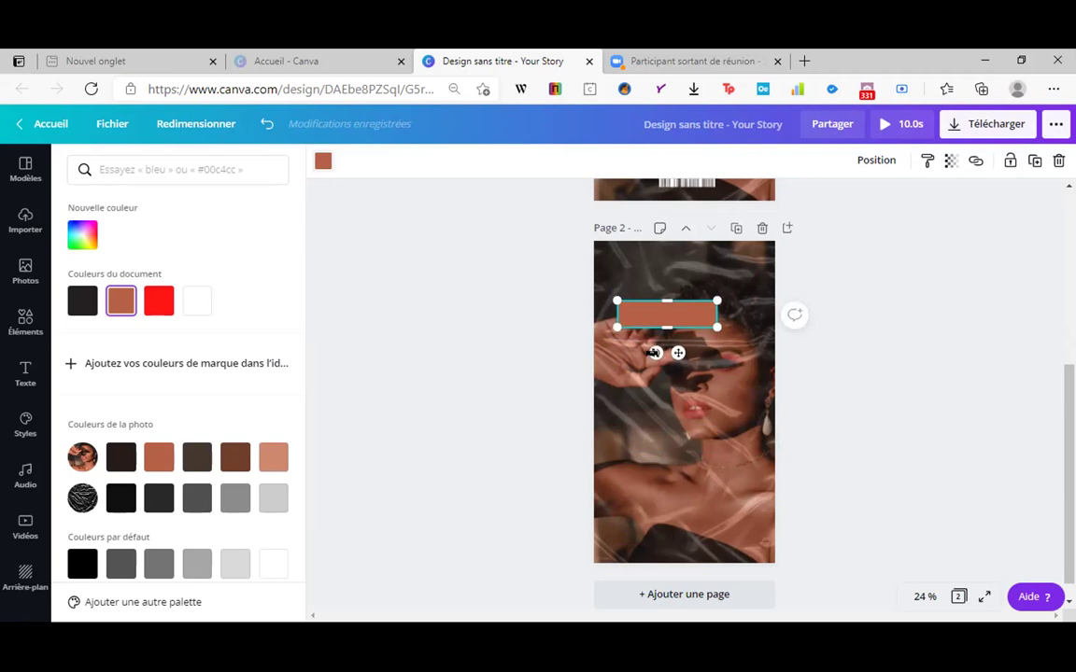
left_click_drag(668, 342, 676, 381)
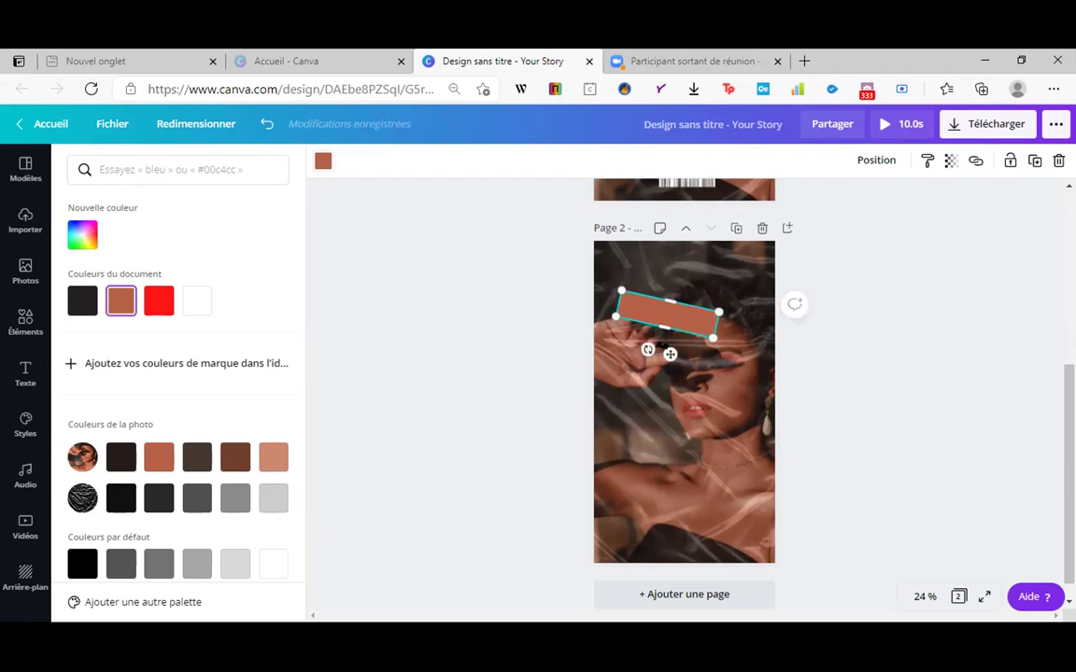
key("ctrl+z")
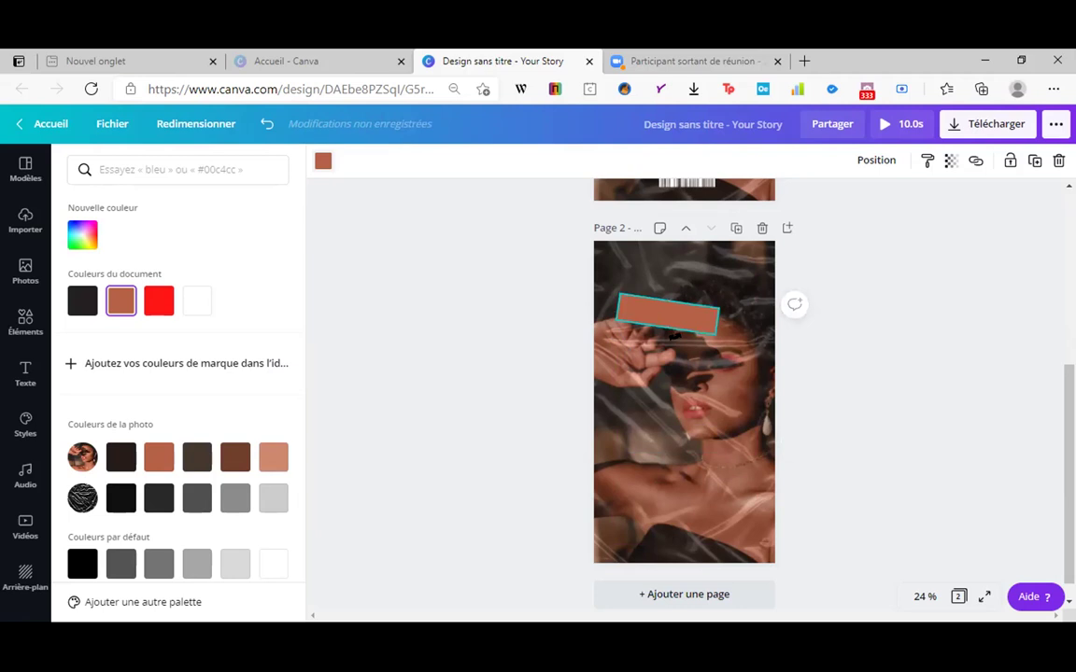
left_click_drag(674, 337, 726, 296)
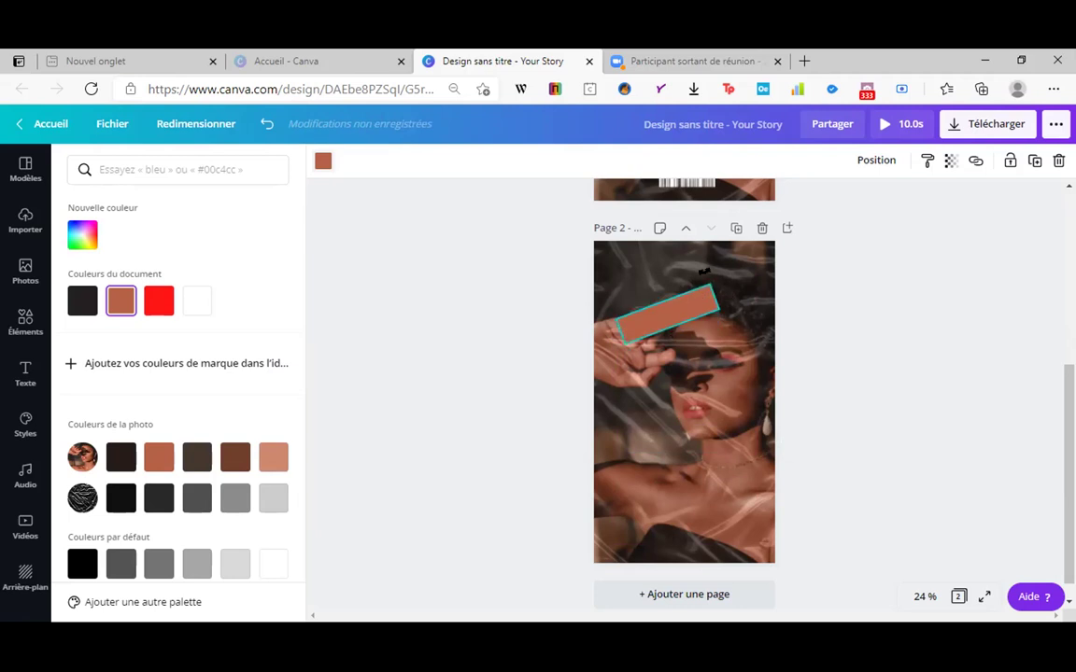
left_click(705, 295)
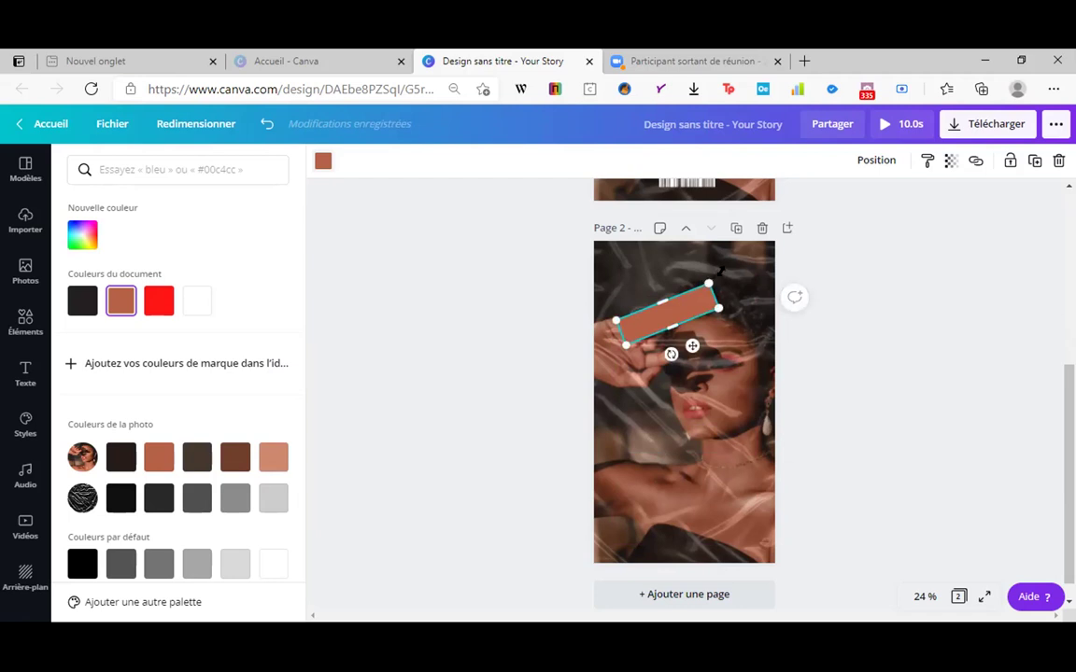
left_click_drag(725, 270, 779, 243)
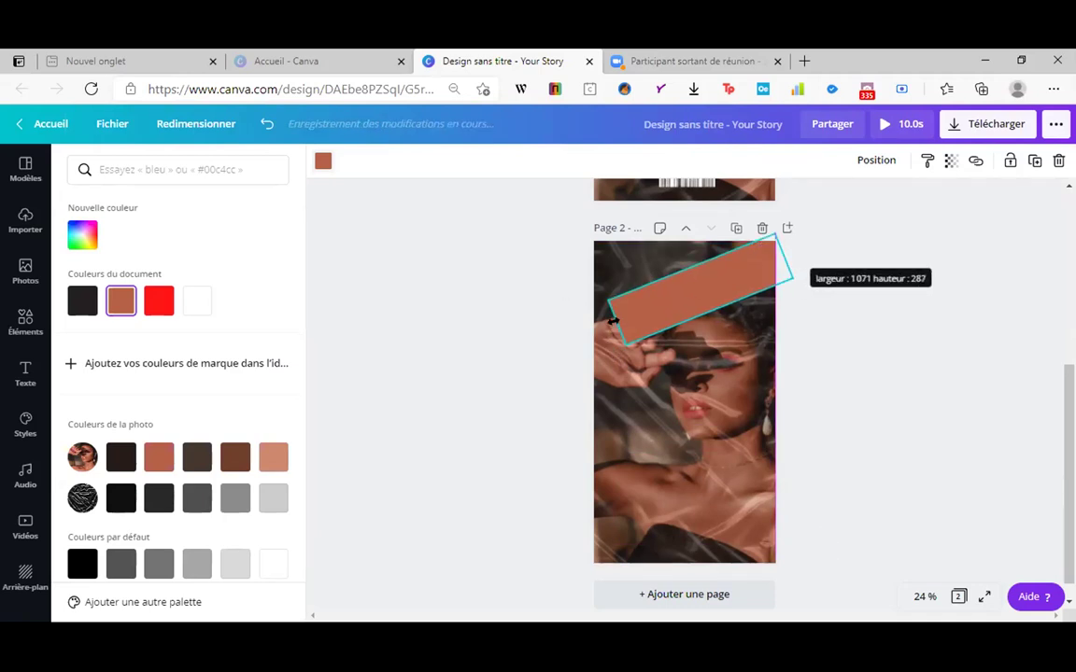
left_click_drag(607, 322, 729, 345)
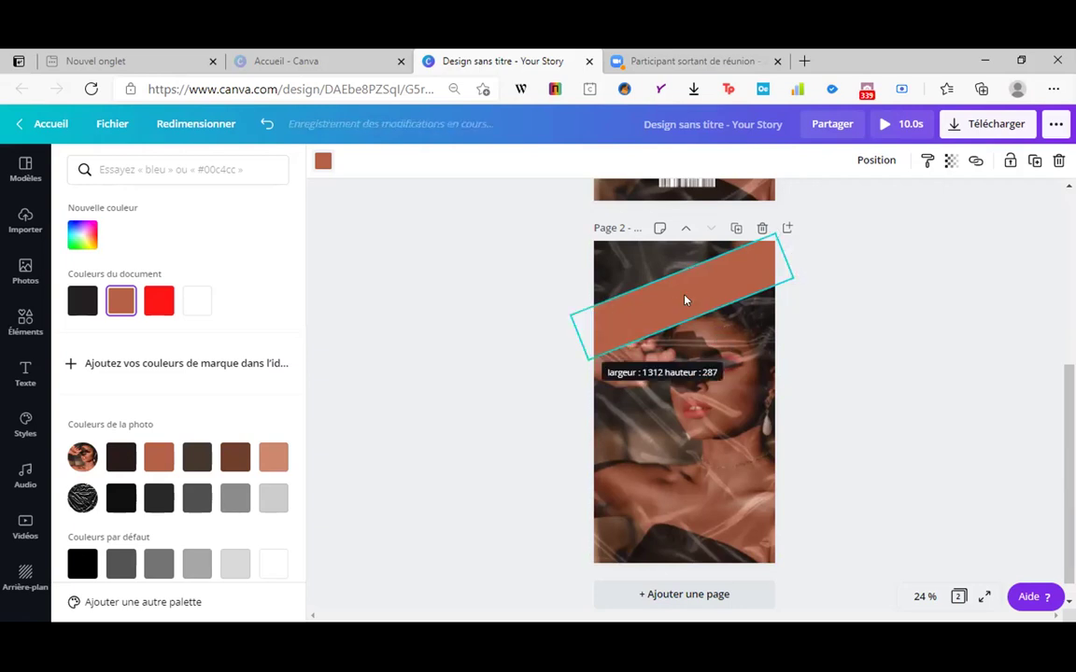
left_click_drag(685, 300, 684, 300)
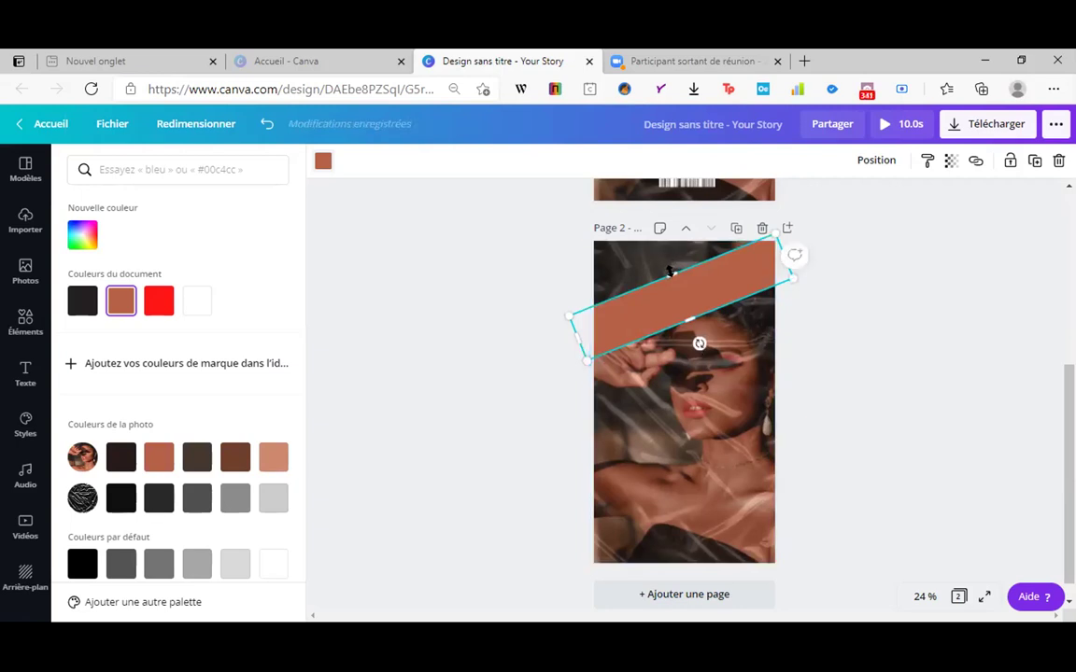
left_click_drag(669, 278, 692, 318)
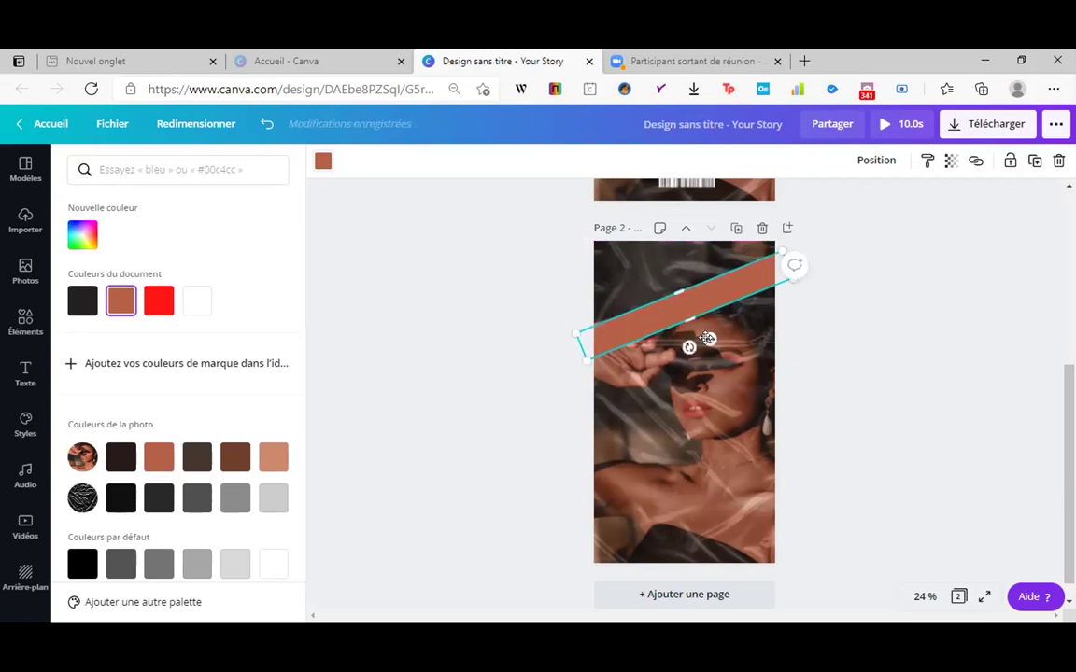
left_click_drag(699, 324, 699, 327)
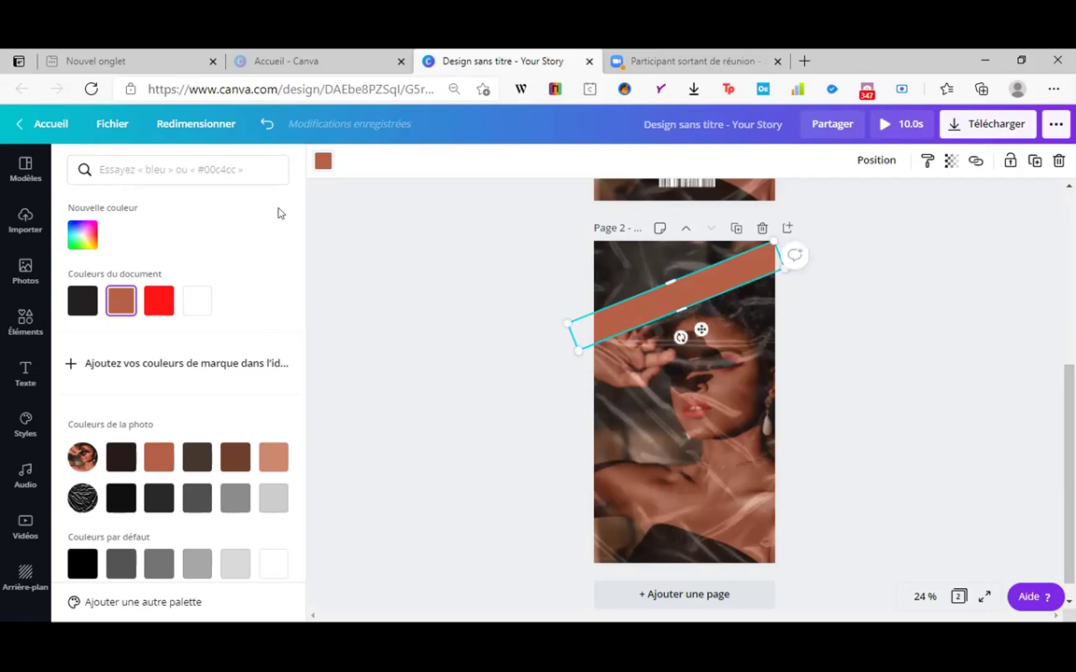
left_click(159, 303)
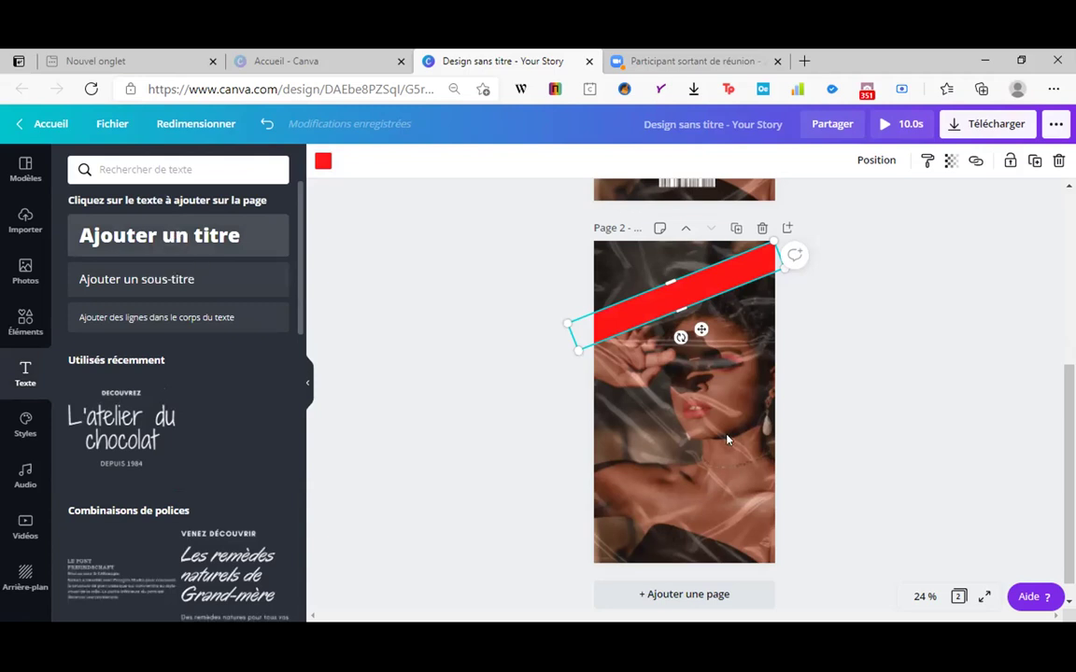
Step: Add a title reading 'NEW NEW NEW' and move it onto the red band
key("t")
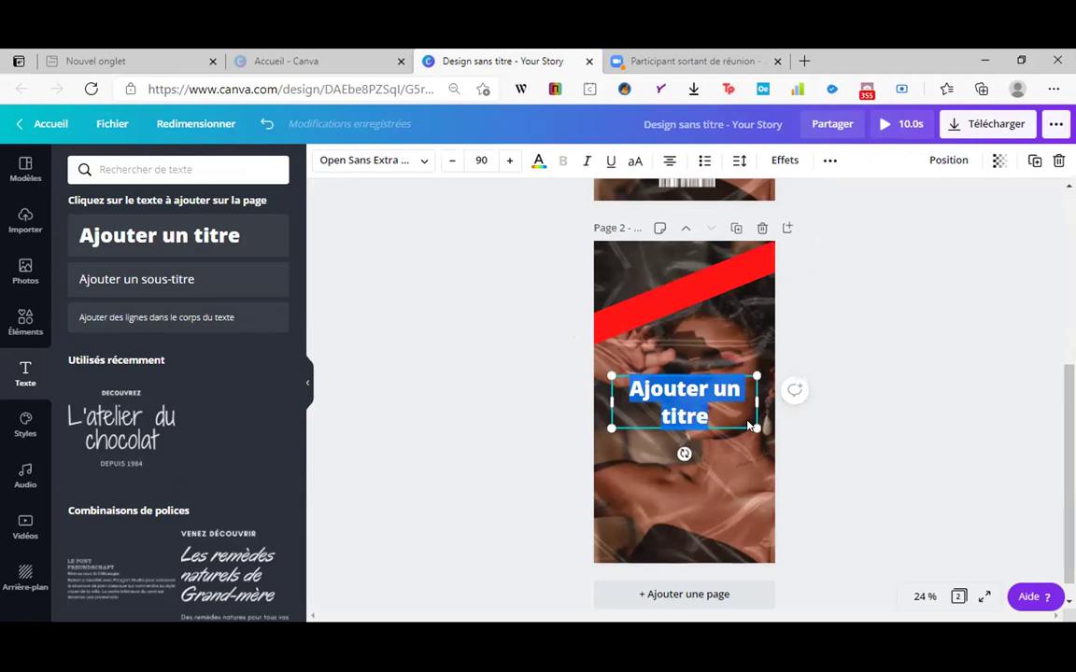
type("NB")
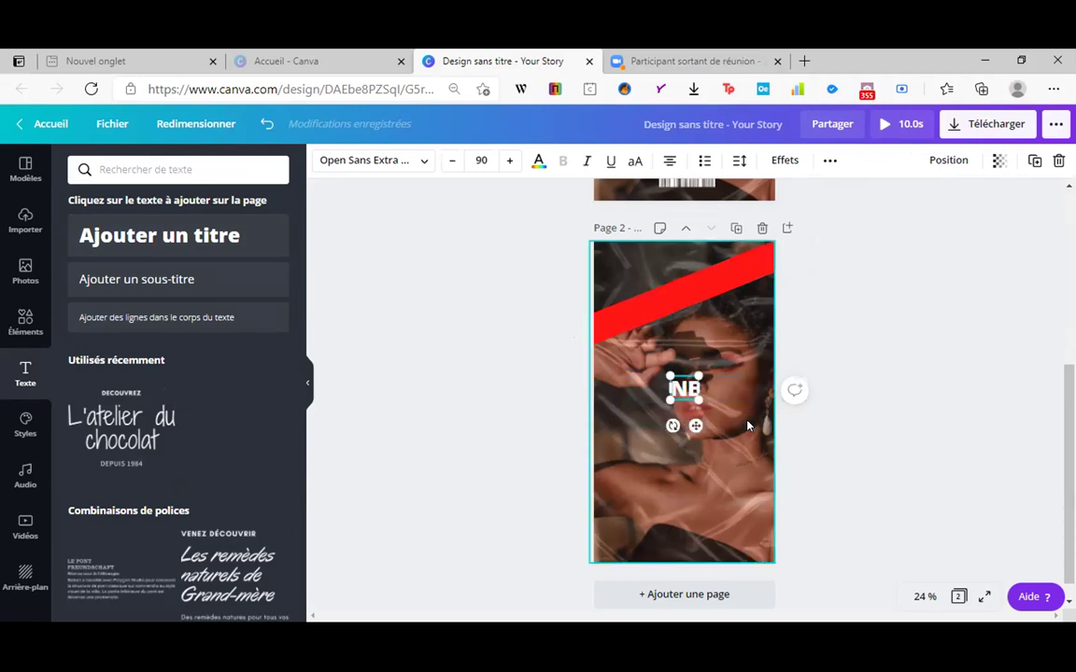
type("W")
type(" N")
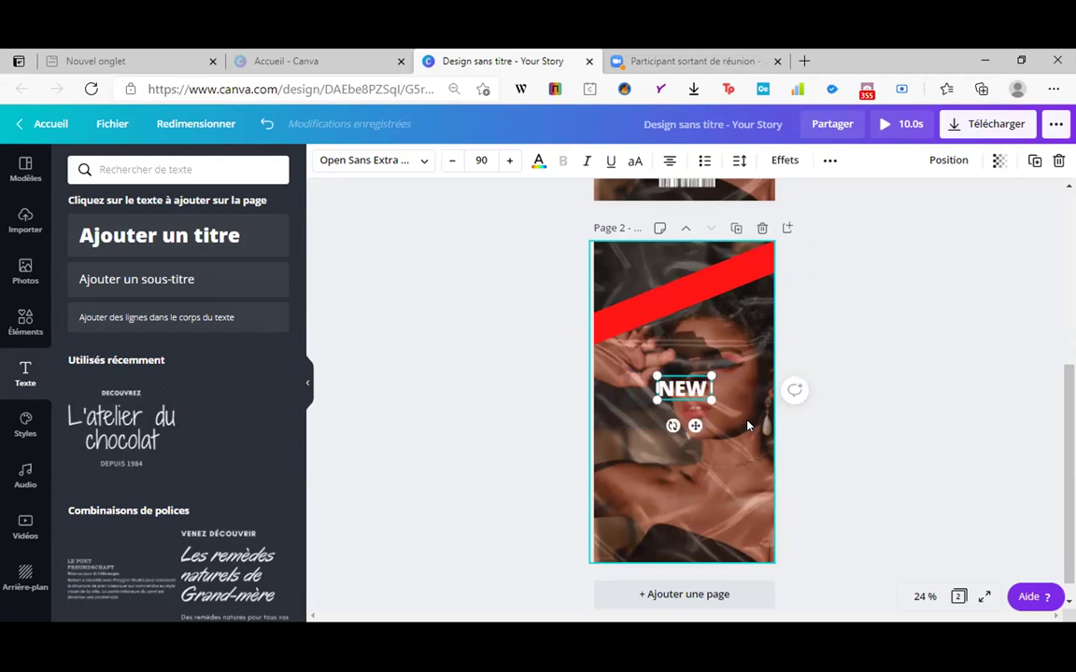
type("EW")
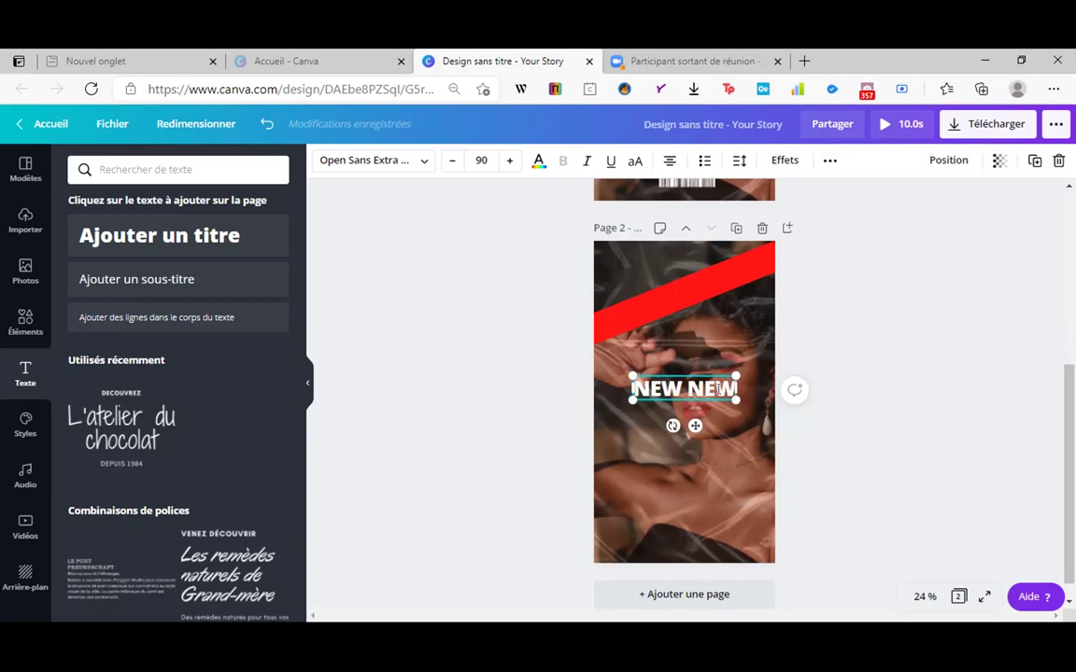
type("NEW")
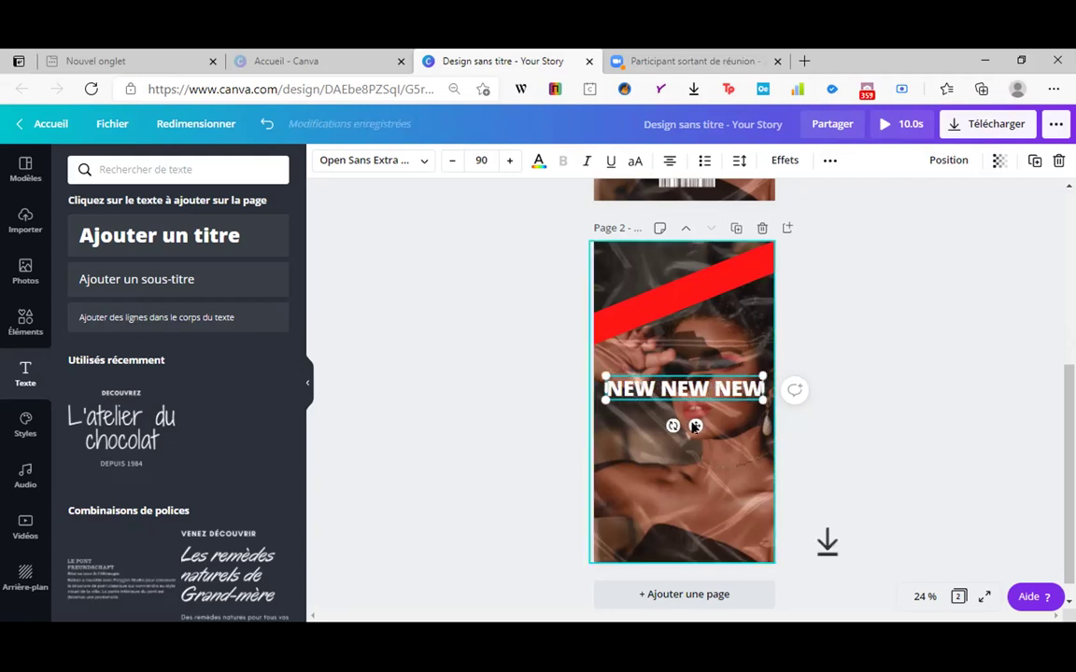
left_click_drag(675, 374, 703, 322)
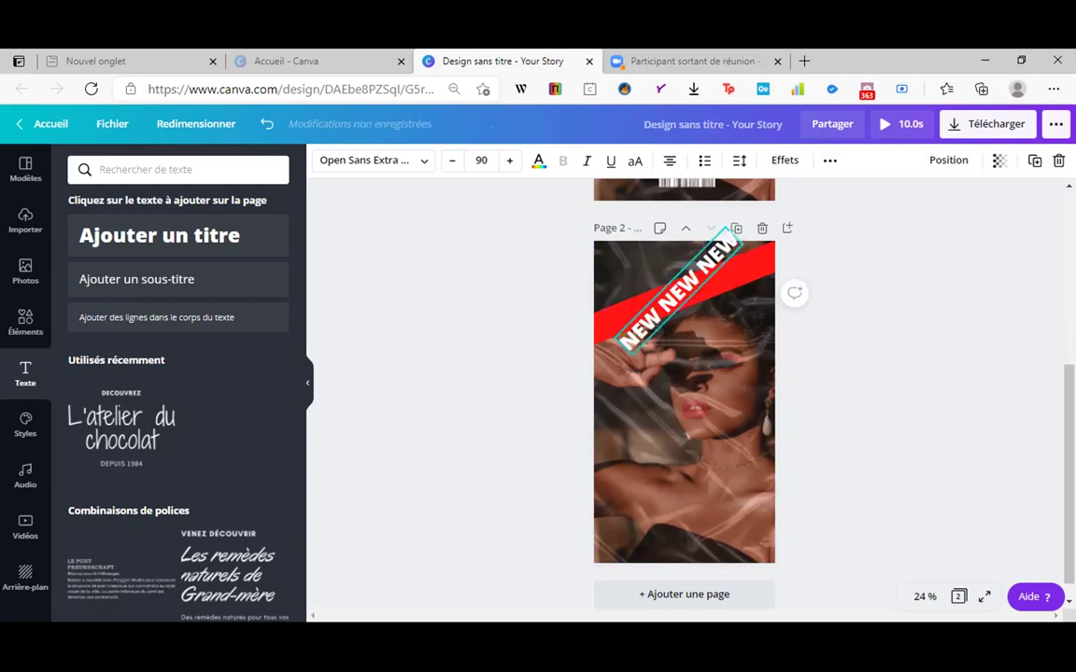
Step: Rotate the NEW NEW NEW text to about -27° to match the band's angle
key("ctrl+z")
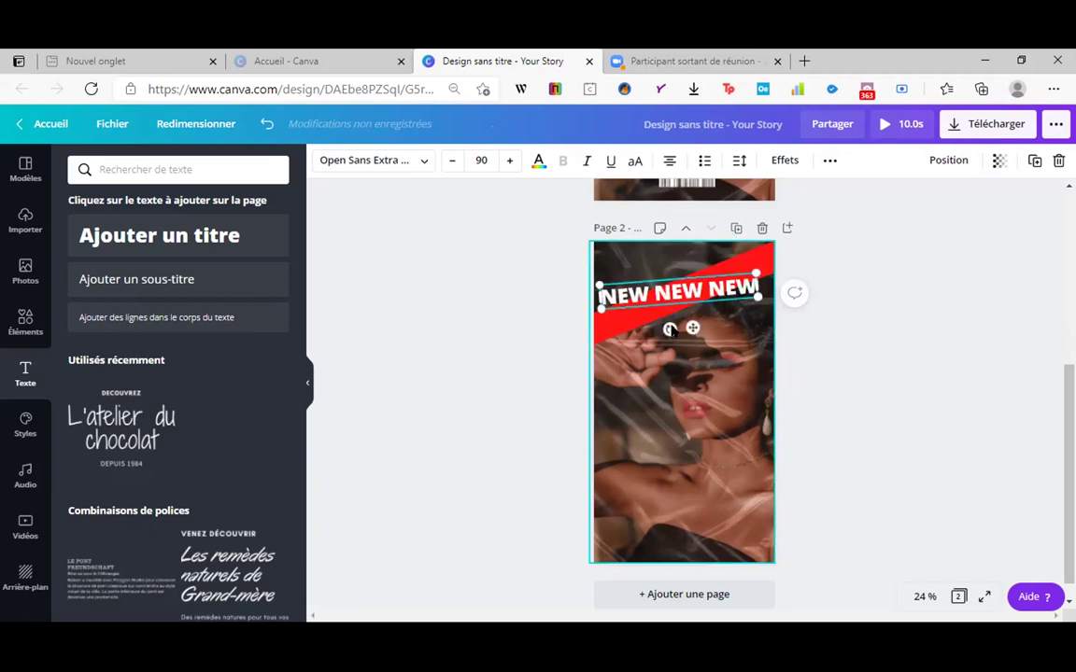
mouse_move(670, 329)
left_mouse_down()
mouse_move(674, 313)
mouse_move(666, 329)
left_mouse_up()
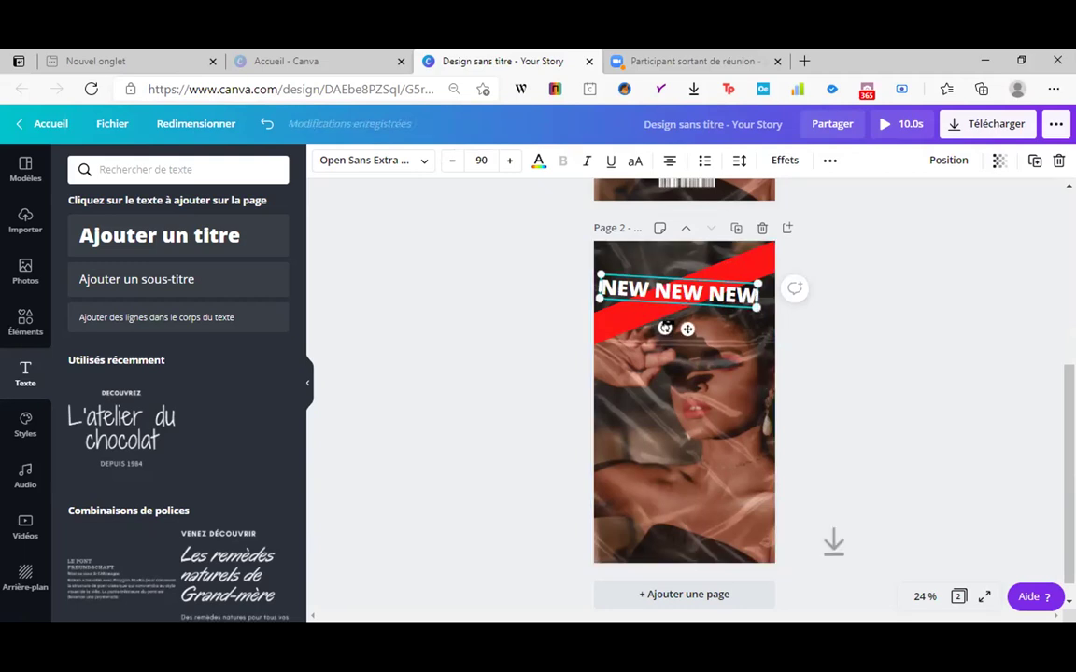
left_click_drag(665, 327, 671, 317)
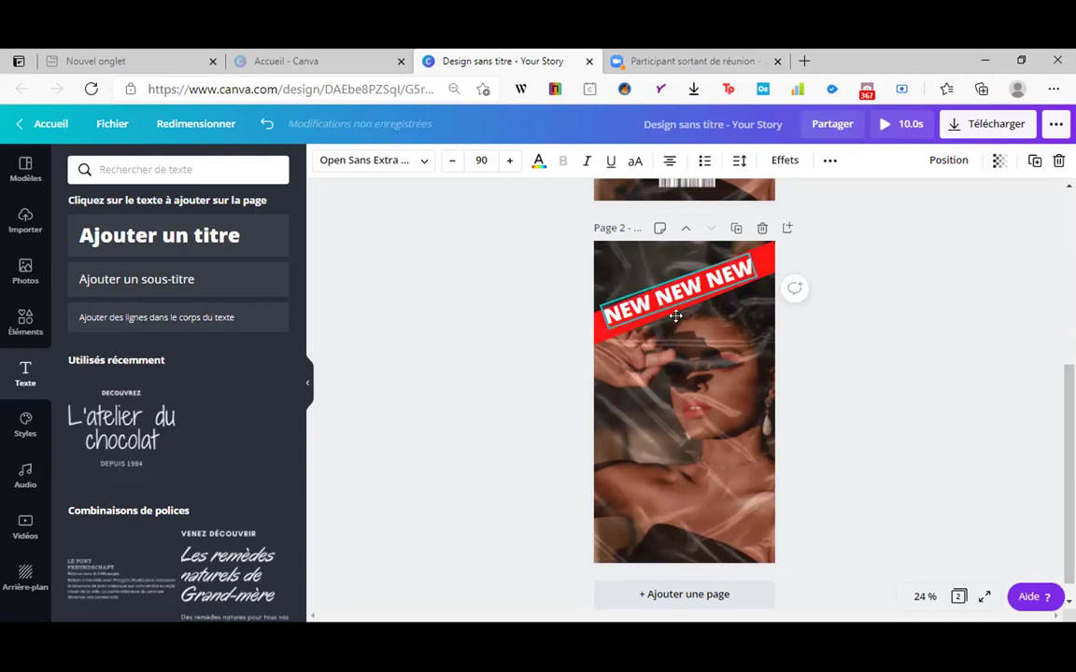
key("ctrl+z")
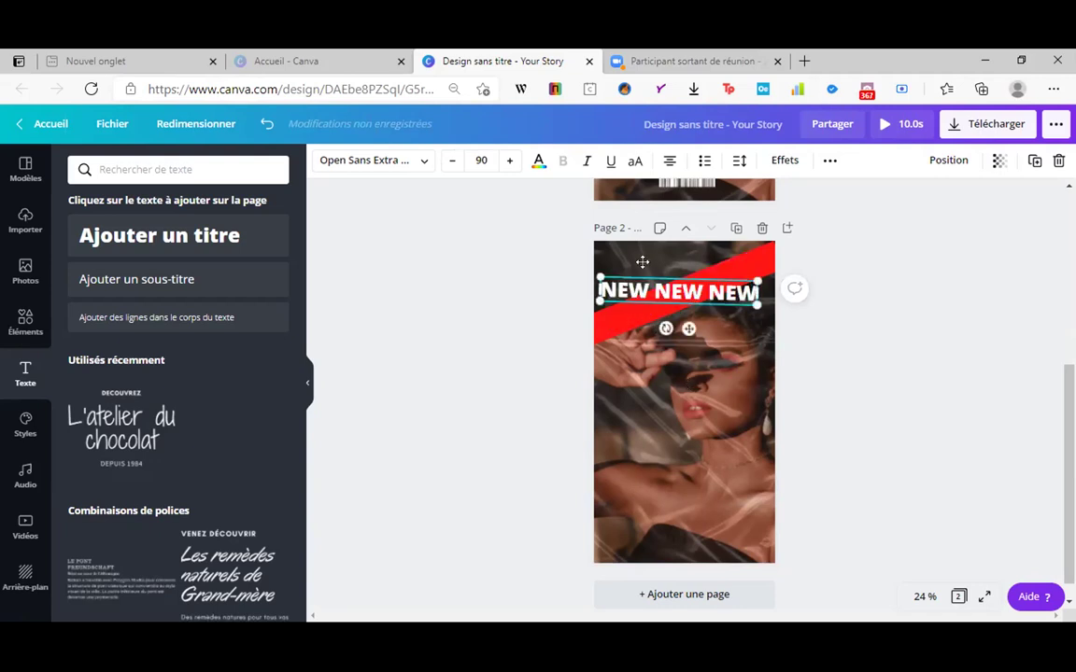
left_click_drag(665, 329, 679, 322)
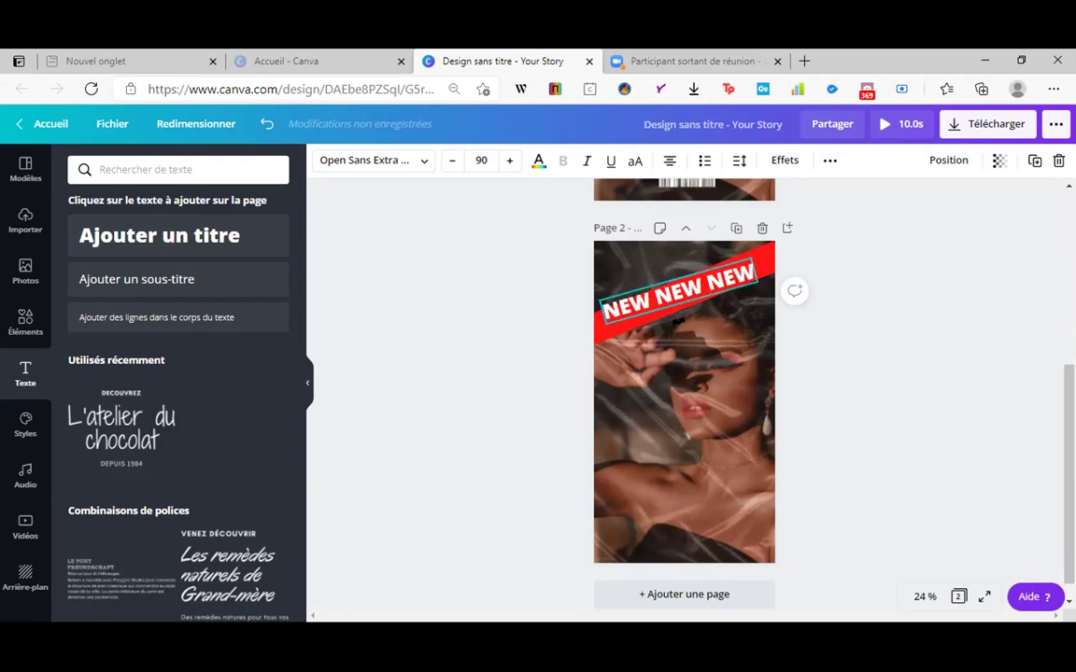
left_click_drag(679, 323, 680, 324)
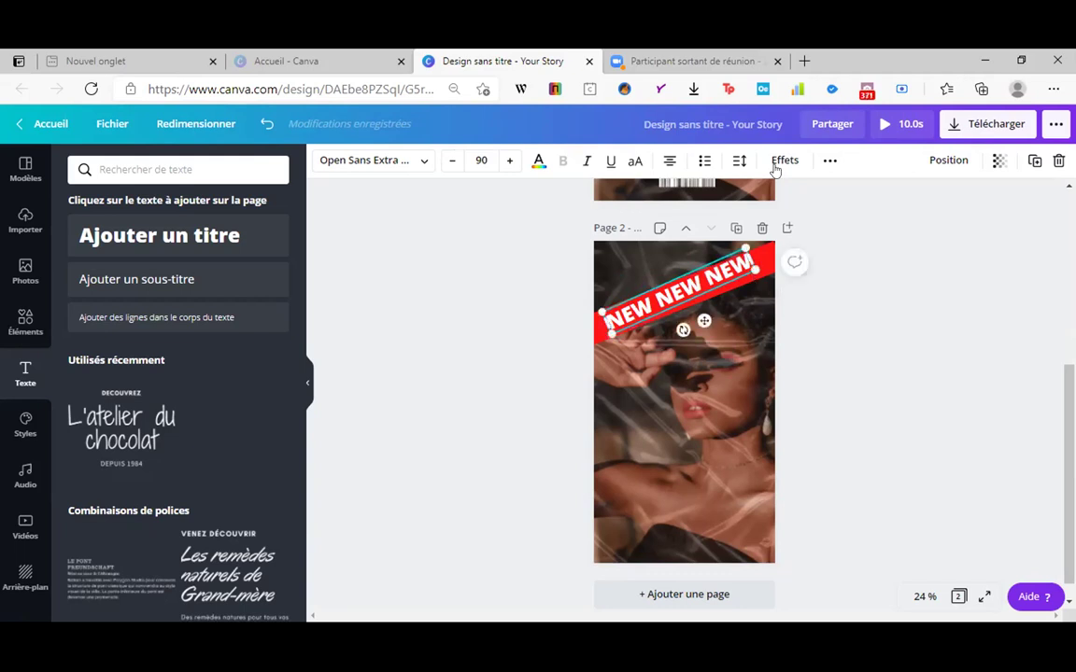
Step: Give the banner text the Élévation effect at intensity 81
left_click(783, 161)
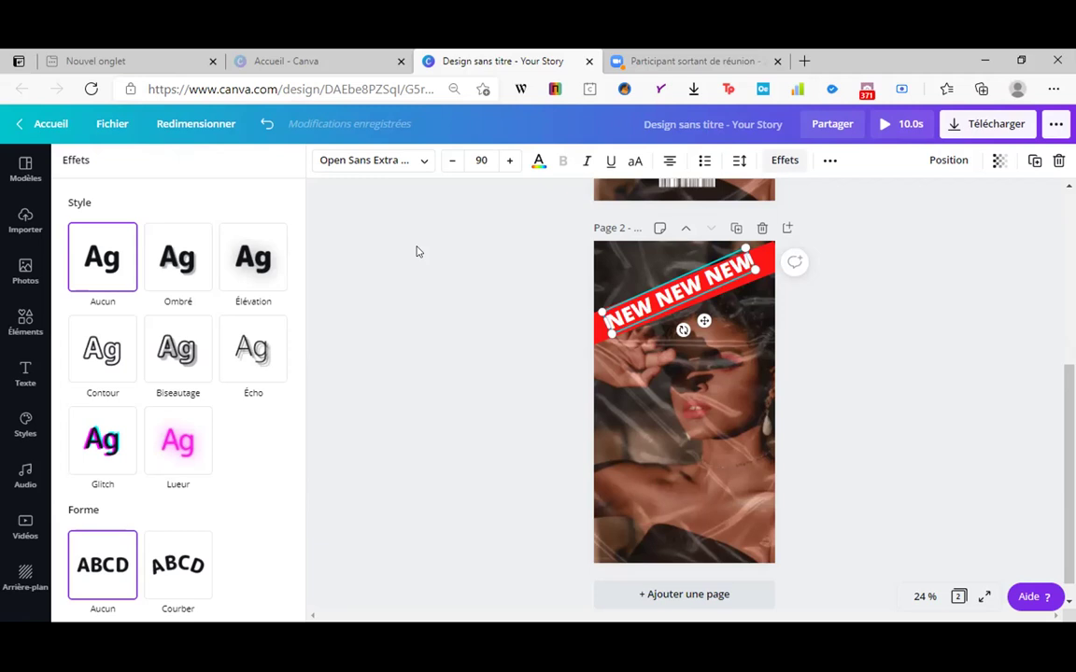
left_click(192, 260)
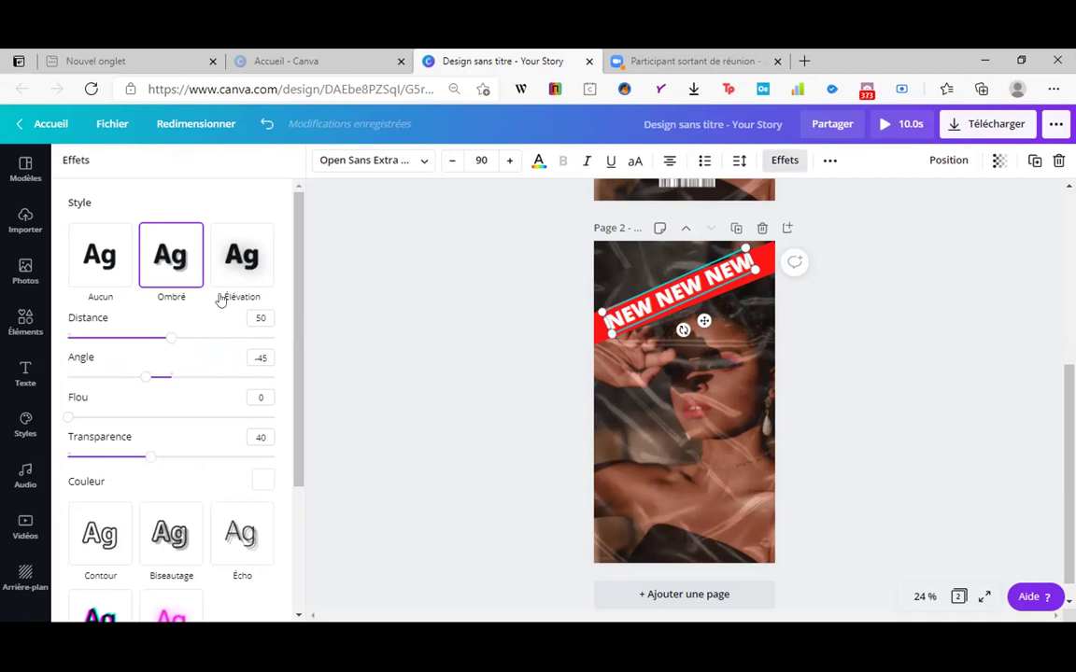
left_click(241, 271)
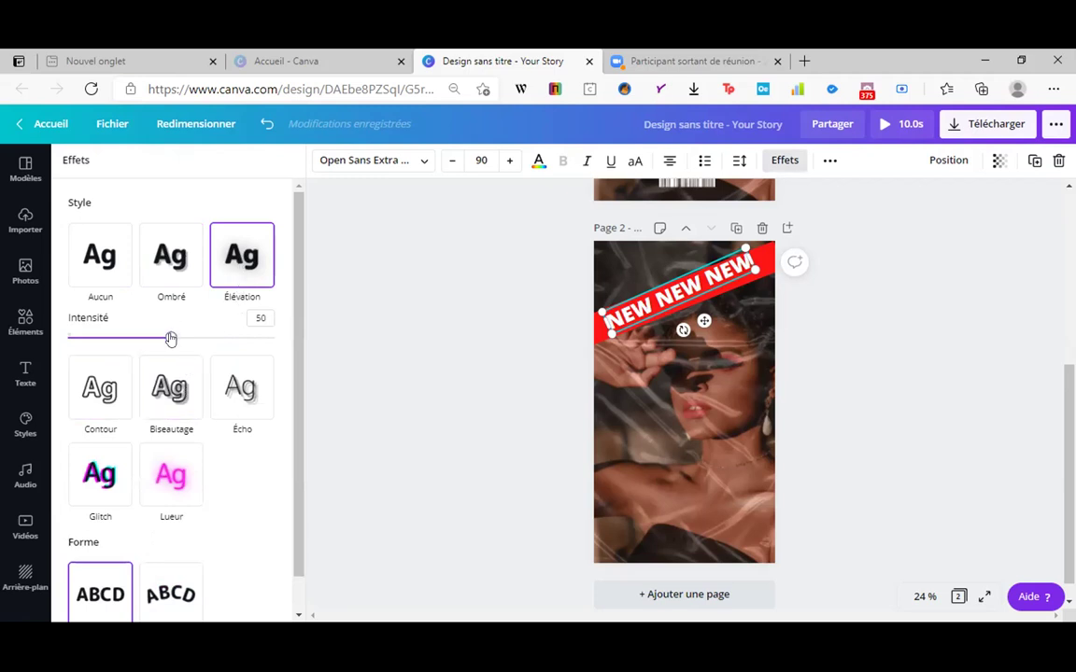
left_click_drag(171, 339, 224, 342)
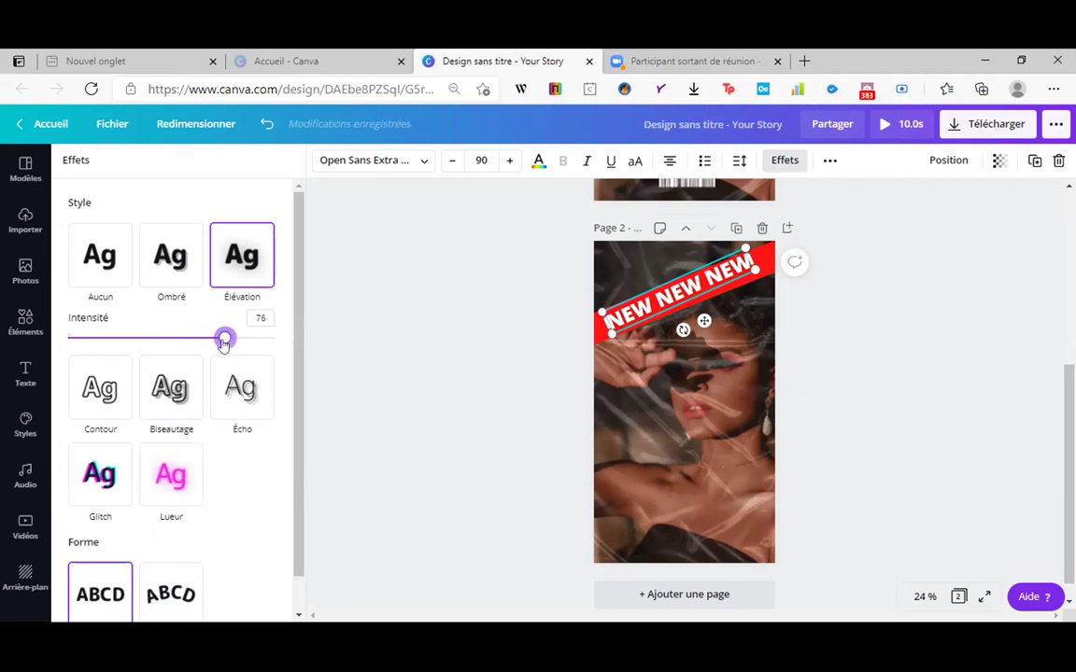
left_click_drag(224, 342, 235, 342)
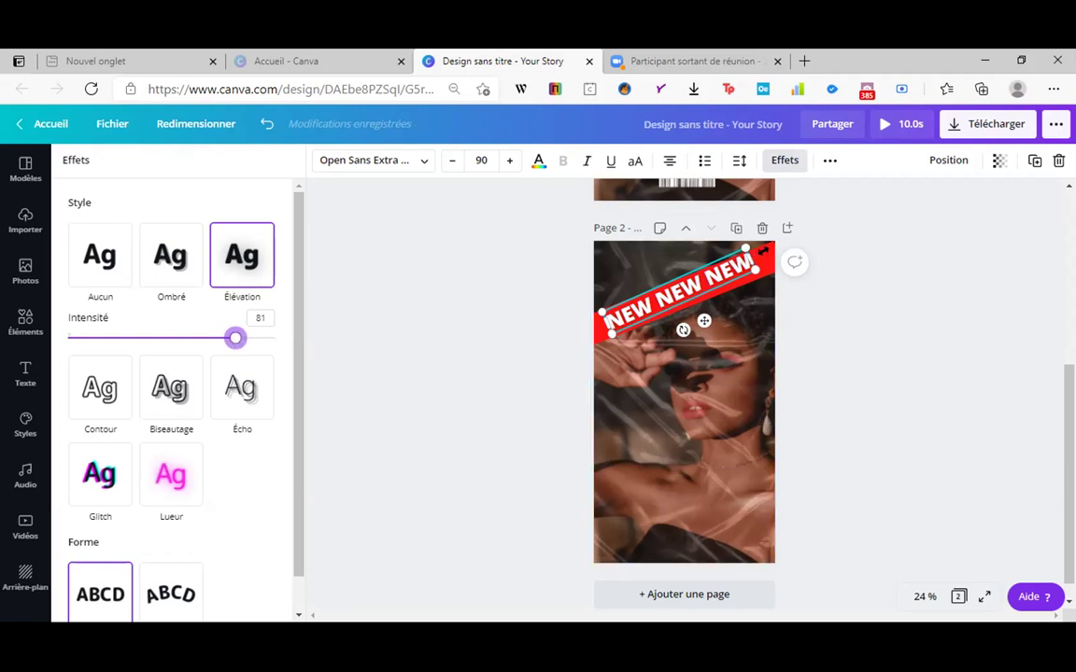
Step: Enlarge the NEW NEW NEW text
left_click_drag(747, 258, 764, 253)
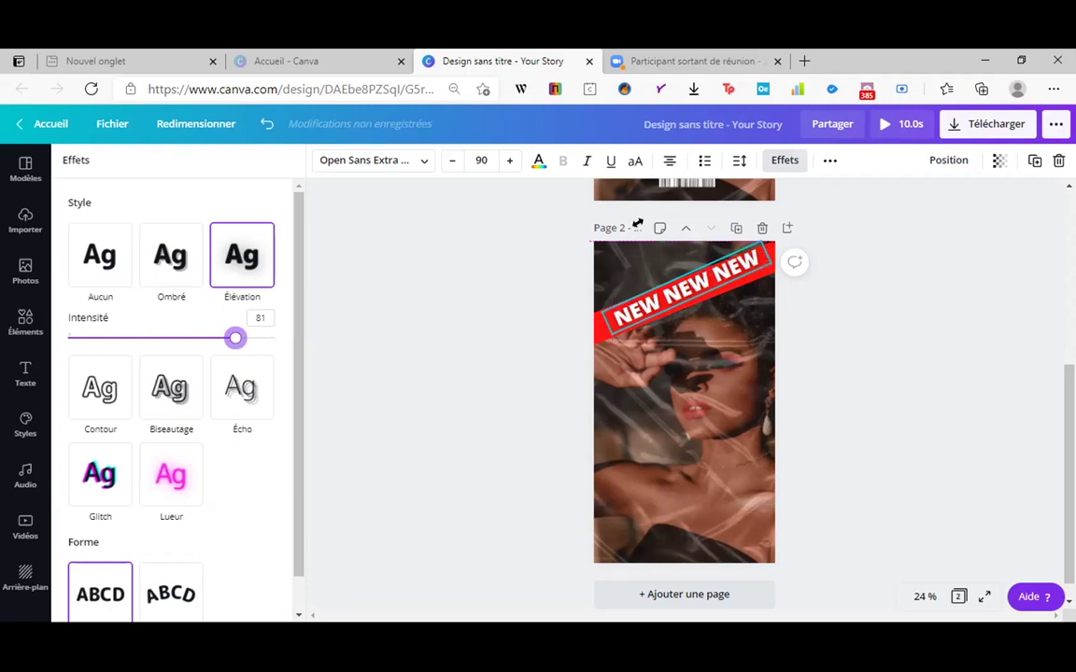
left_click(707, 316)
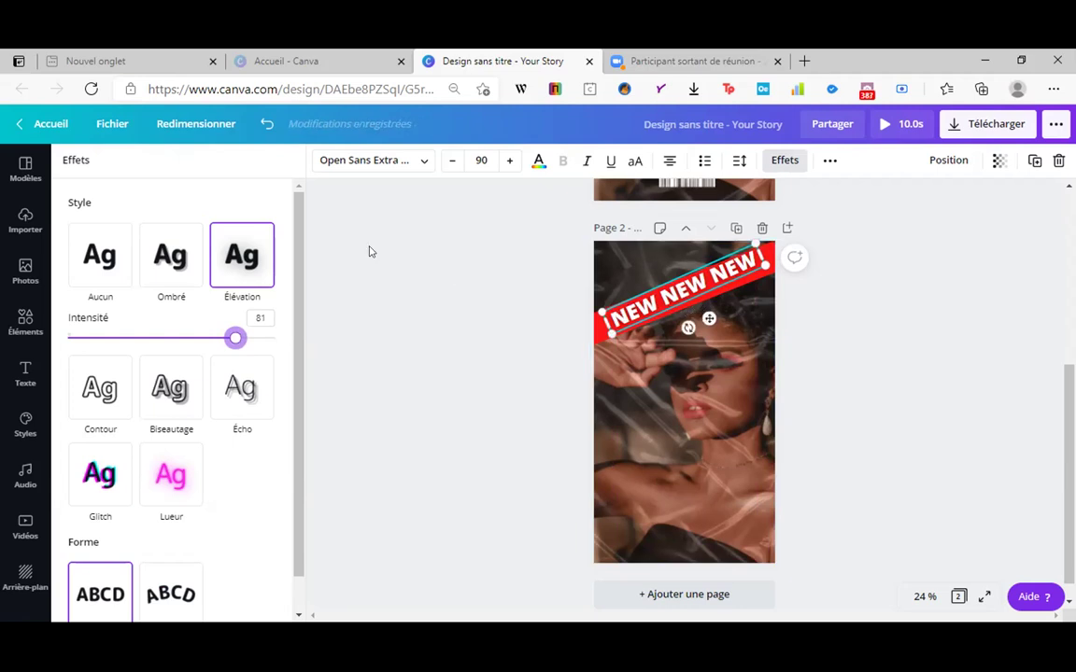
left_click(25, 373)
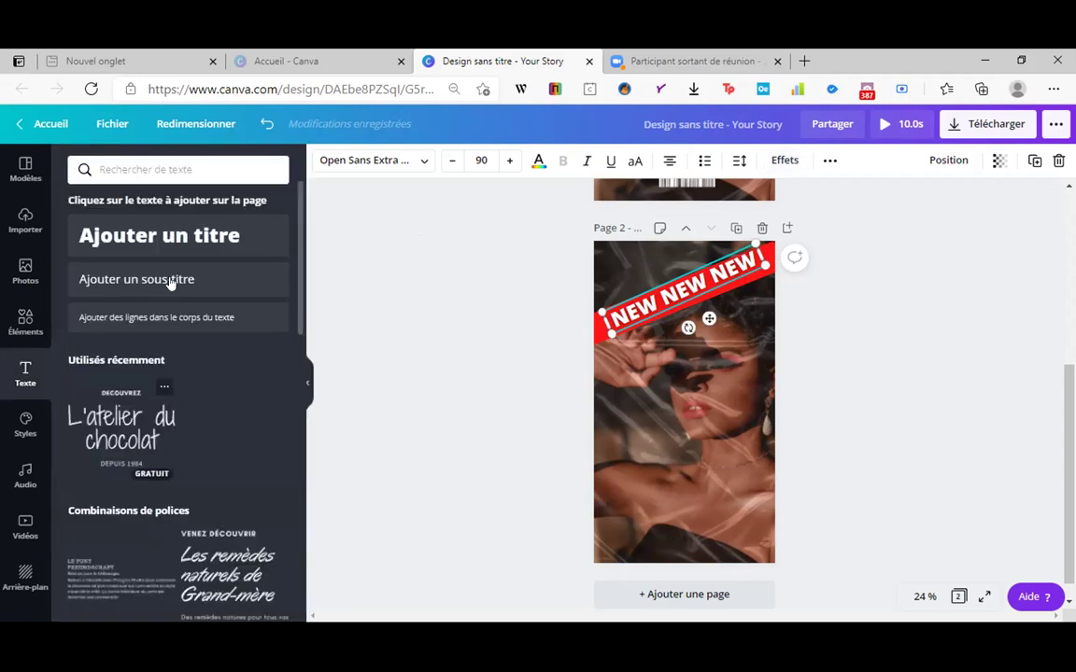
Step: Add a new heading text box on page 2 and replace its text with WELCOME
left_click(164, 235)
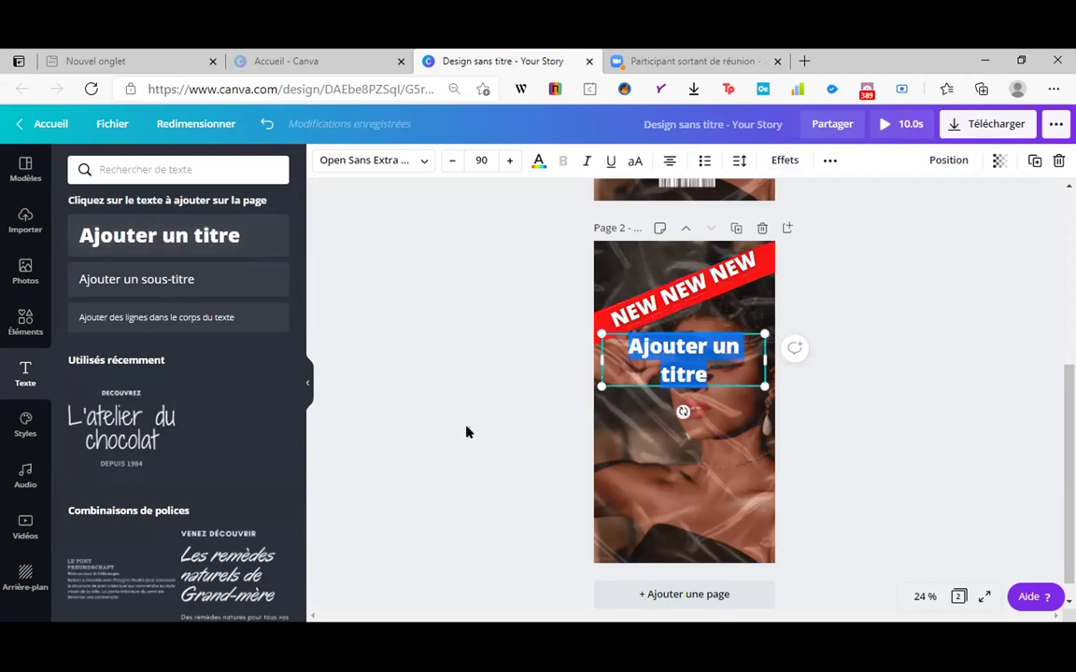
key("Escape")
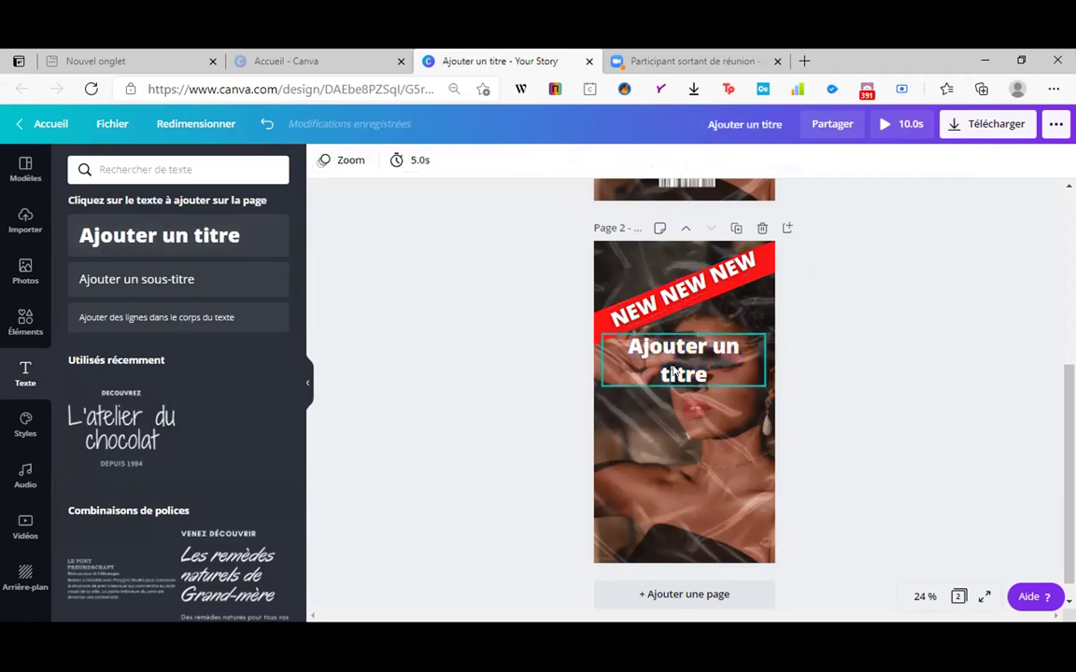
left_click(674, 372)
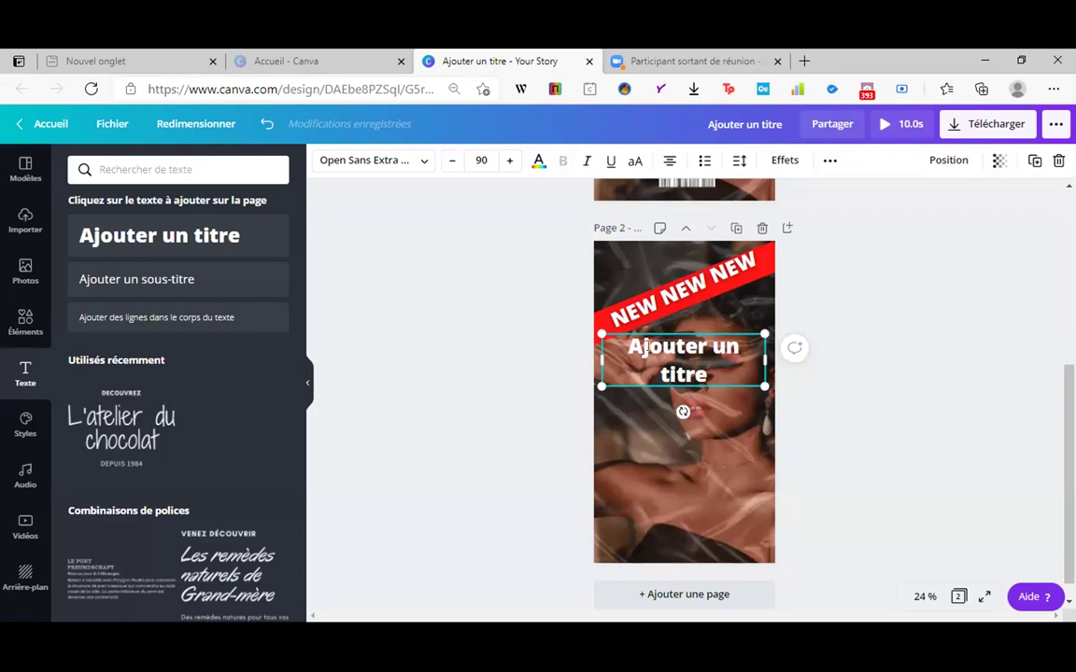
double_click(645, 346)
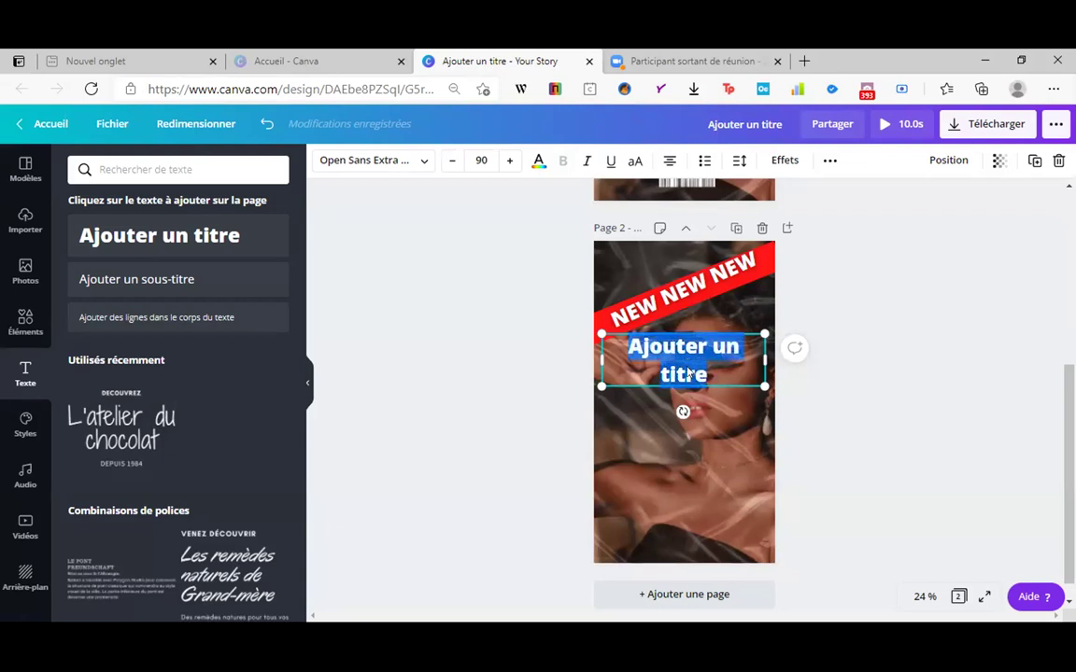
type("WELCOM")
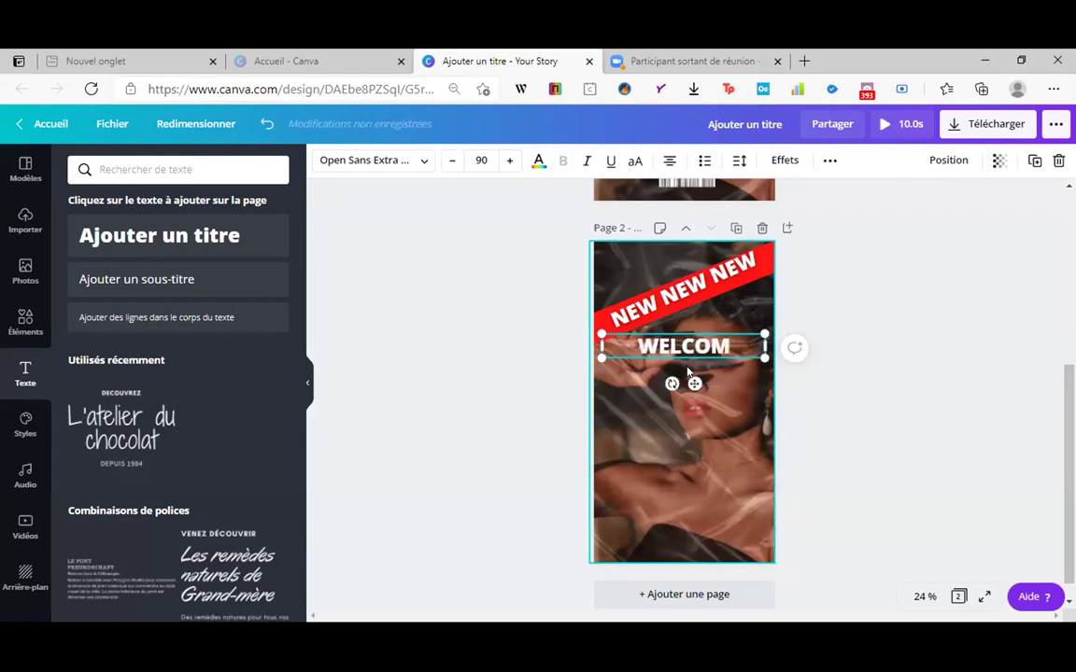
type("E")
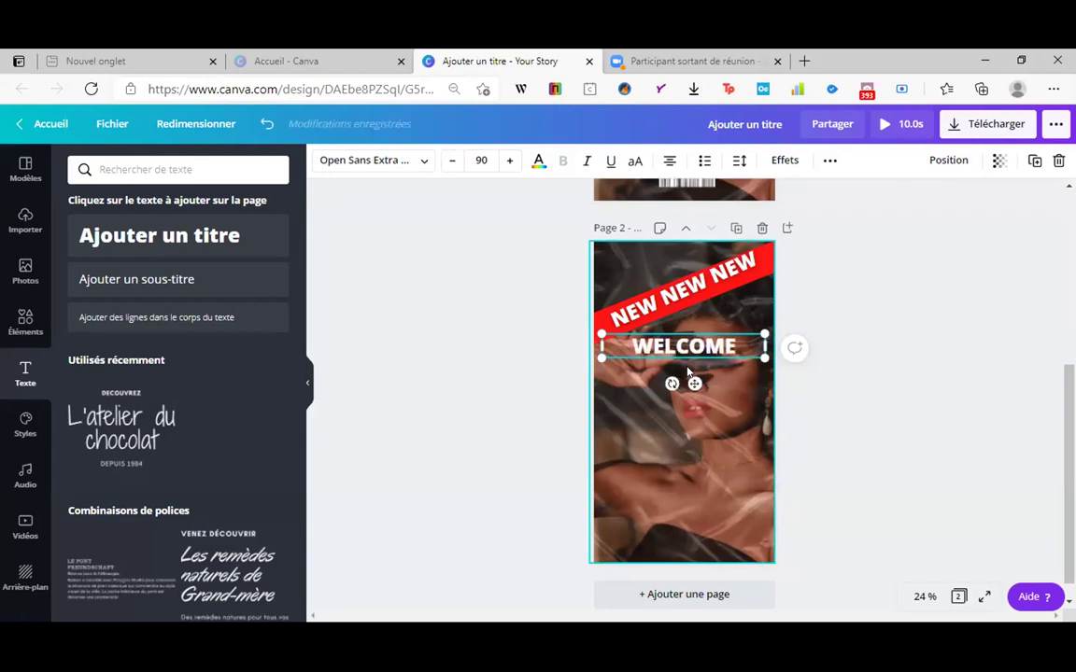
Step: Apply the Contour effect to WELCOME with an outline thickness of 56
left_click(784, 160)
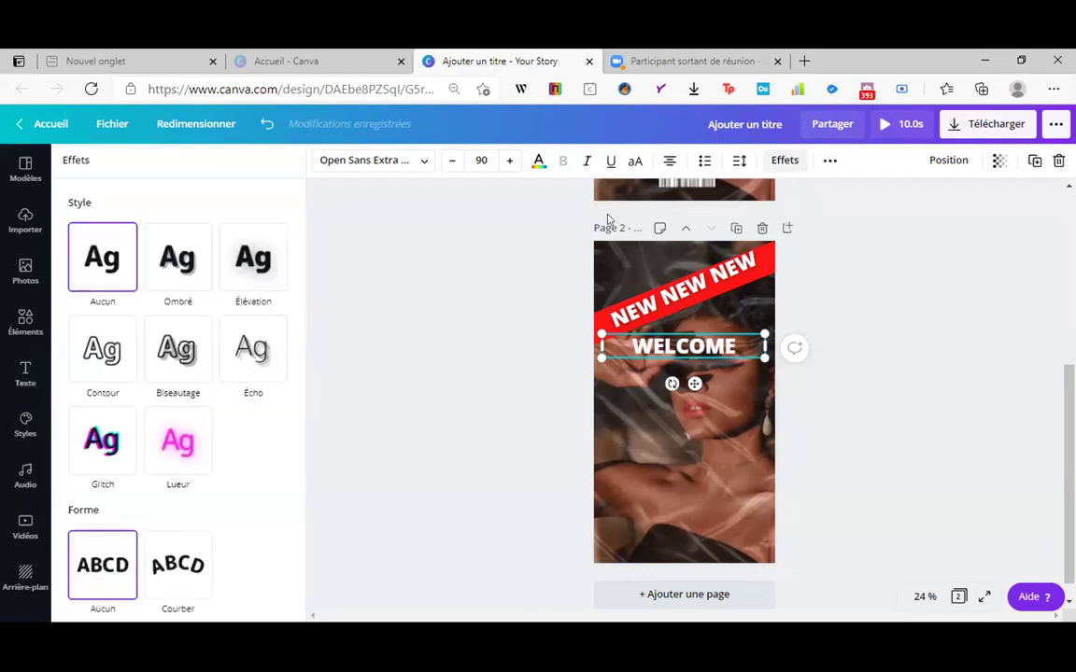
left_click(100, 365)
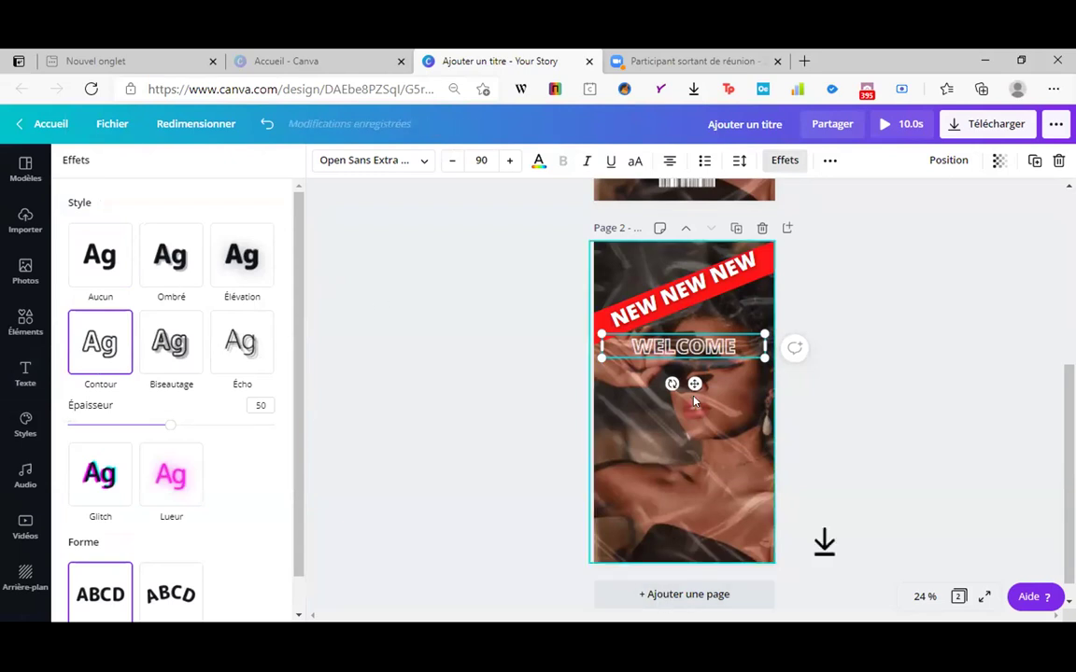
mouse_move(169, 427)
left_mouse_down()
mouse_move(202, 427)
mouse_move(182, 426)
left_mouse_up()
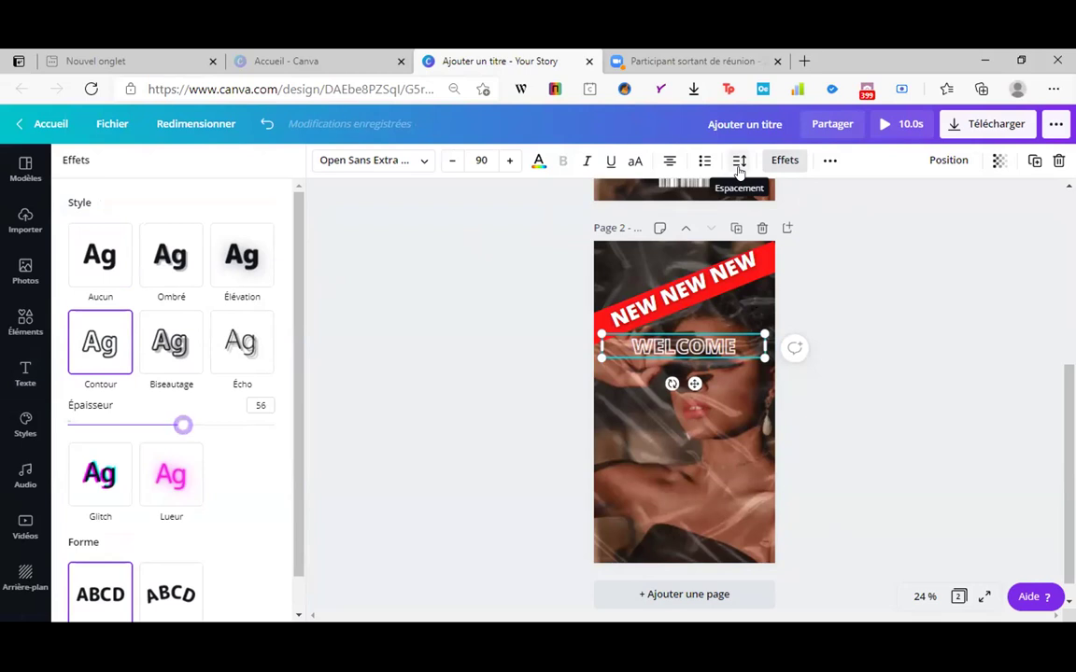
Step: Widen WELCOME's letter spacing to 216 and move it down onto the lower photo
left_click(738, 163)
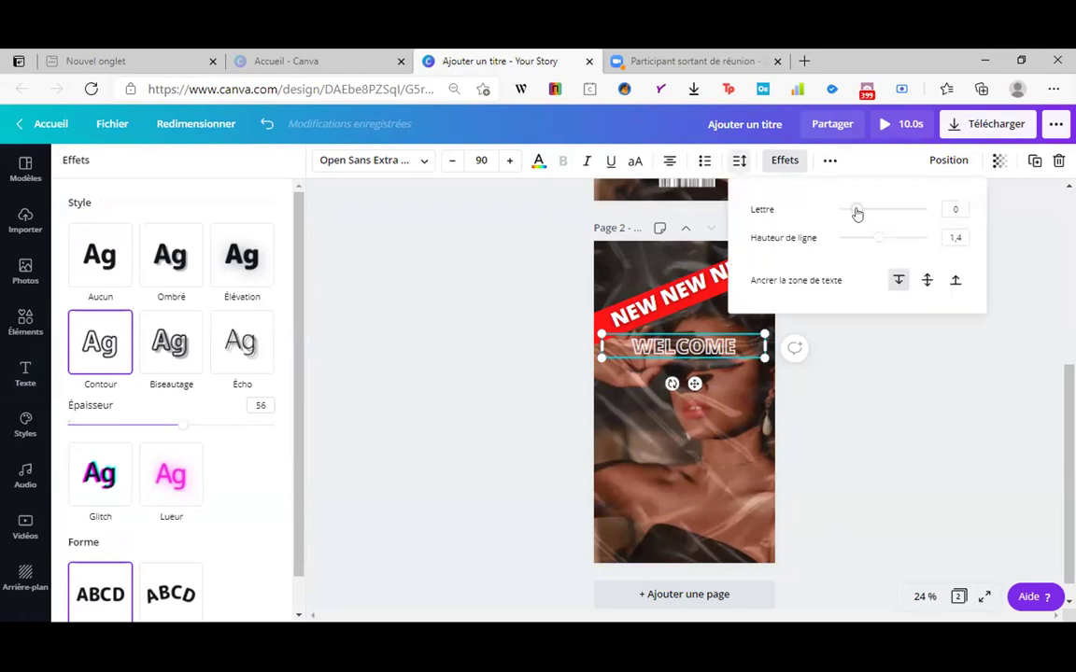
mouse_move(855, 211)
left_mouse_down()
mouse_move(883, 210)
mouse_move(863, 212)
mouse_move(873, 209)
left_mouse_up()
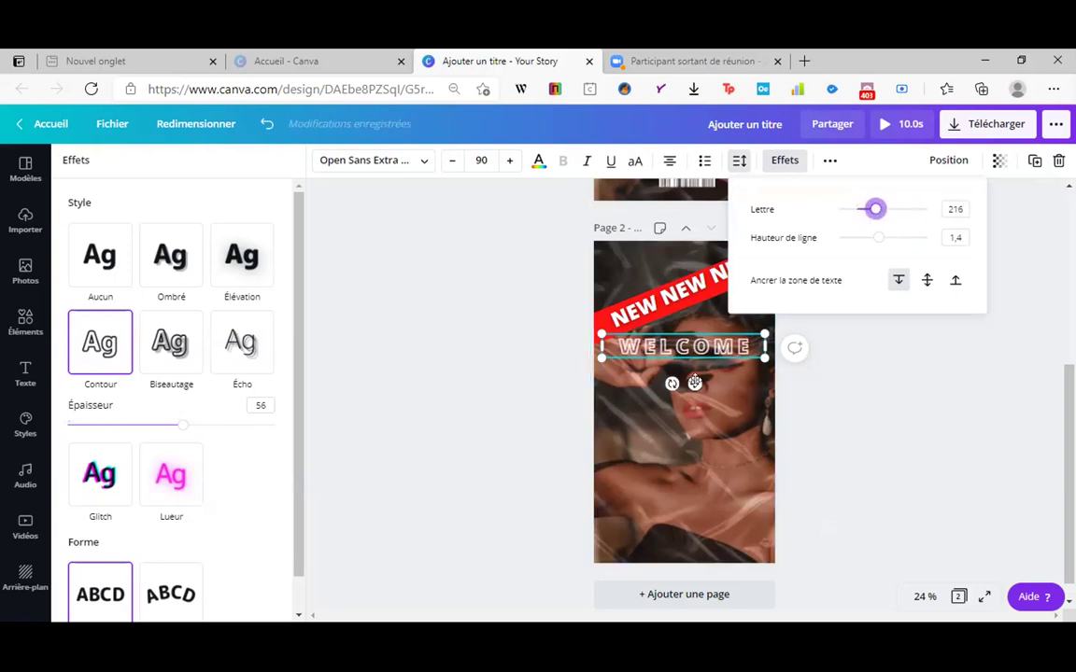
left_click(694, 382)
left_click_drag(694, 383, 687, 523)
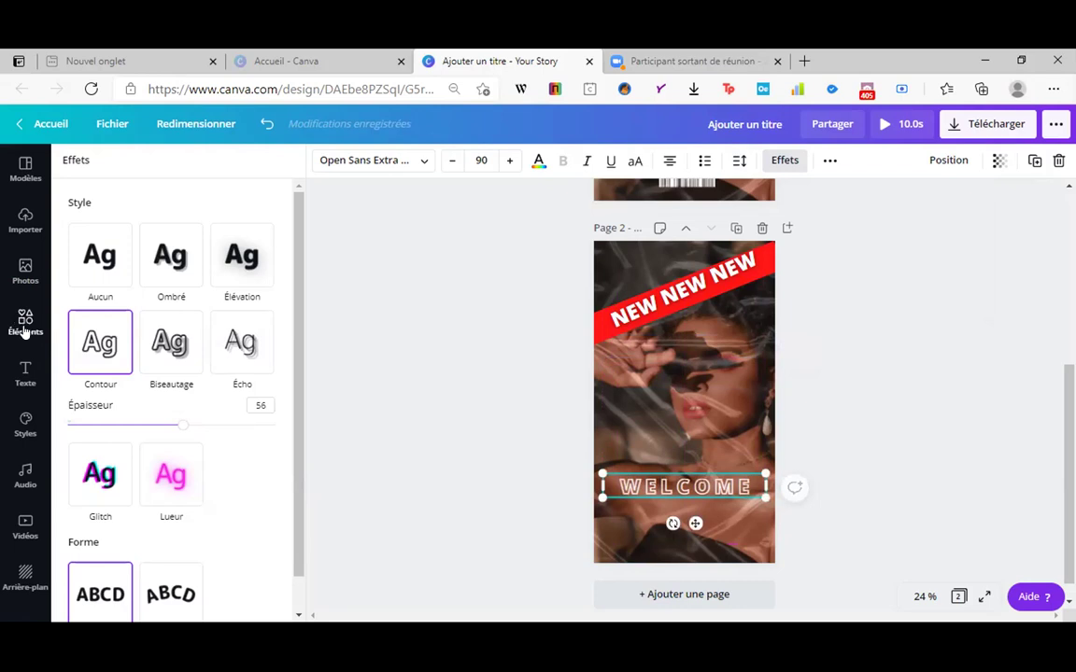
Step: Search the Elements library for 'code bar' to list barcode graphics
left_click(23, 320)
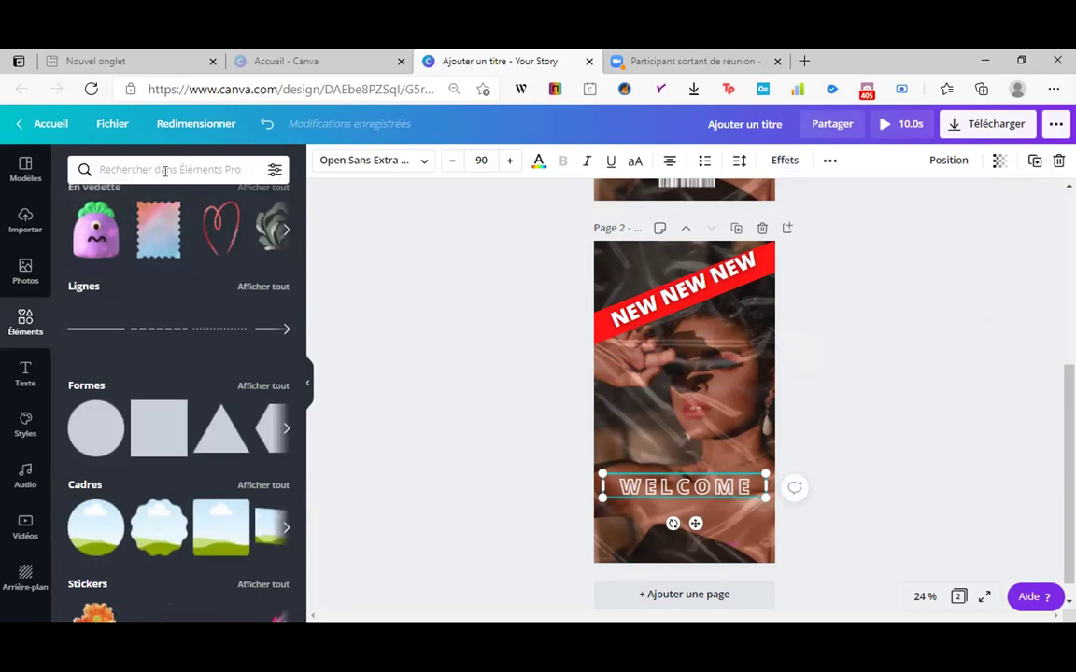
left_click(166, 171)
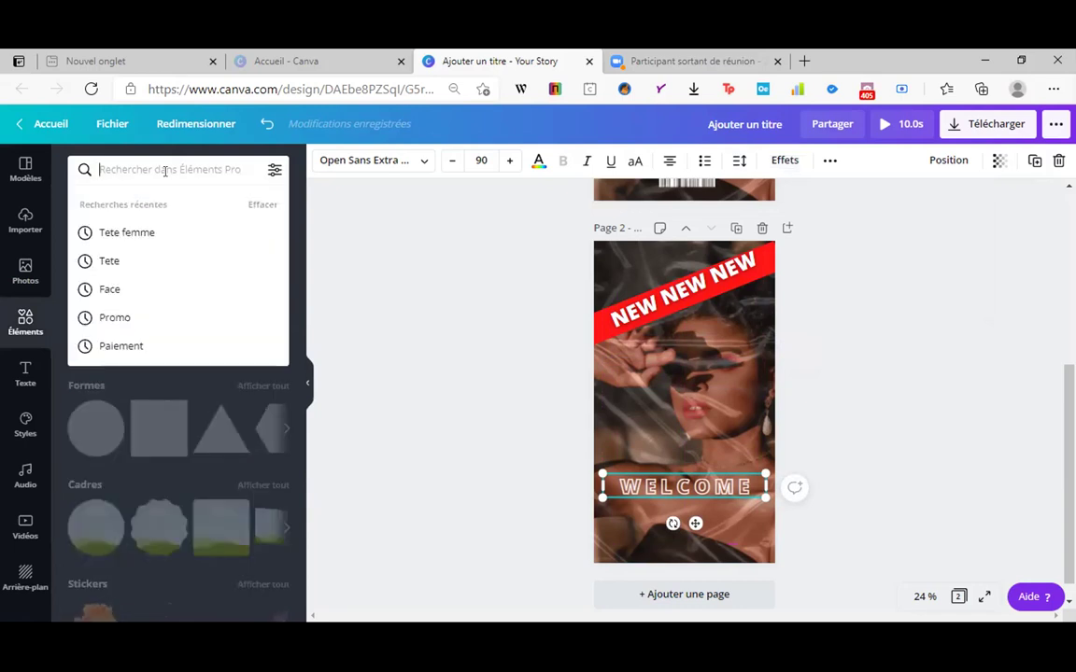
type("code ")
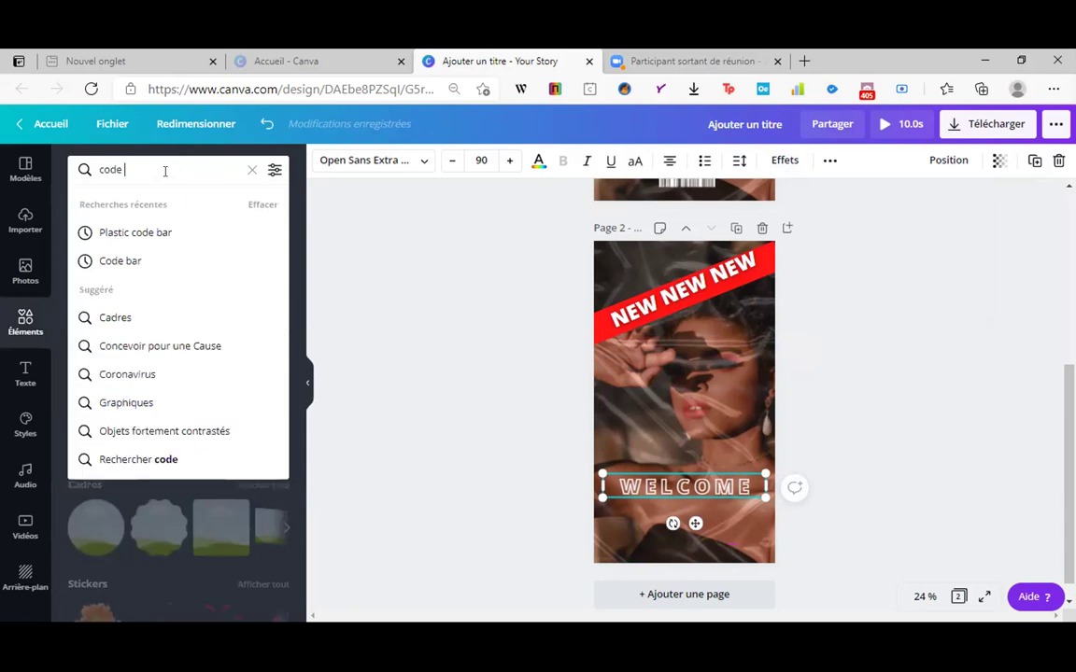
type("bar")
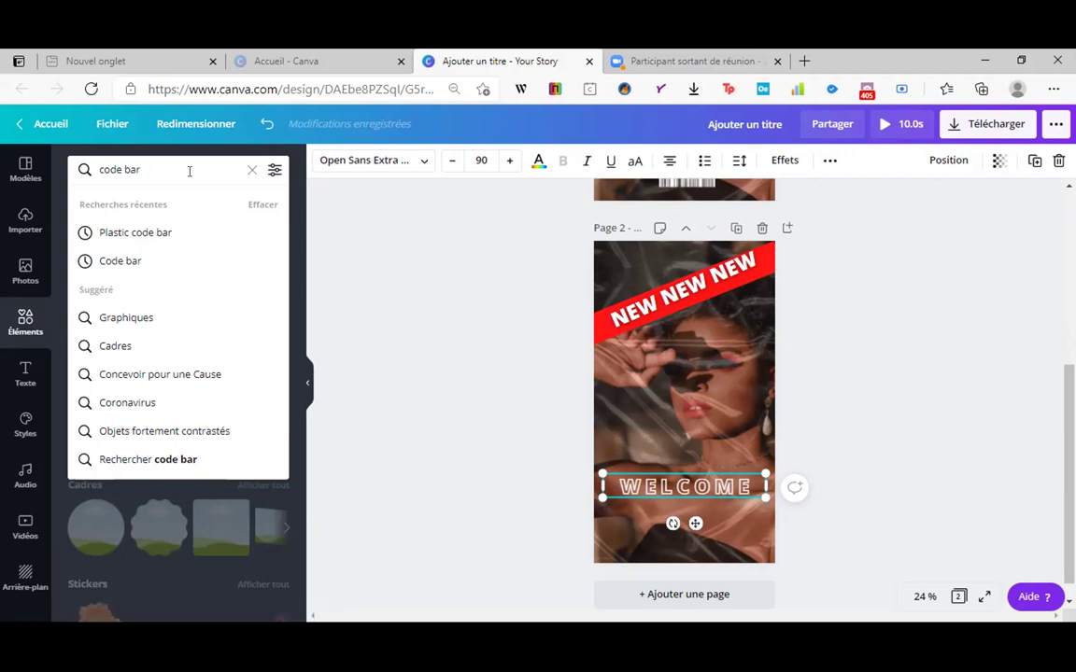
key("Return")
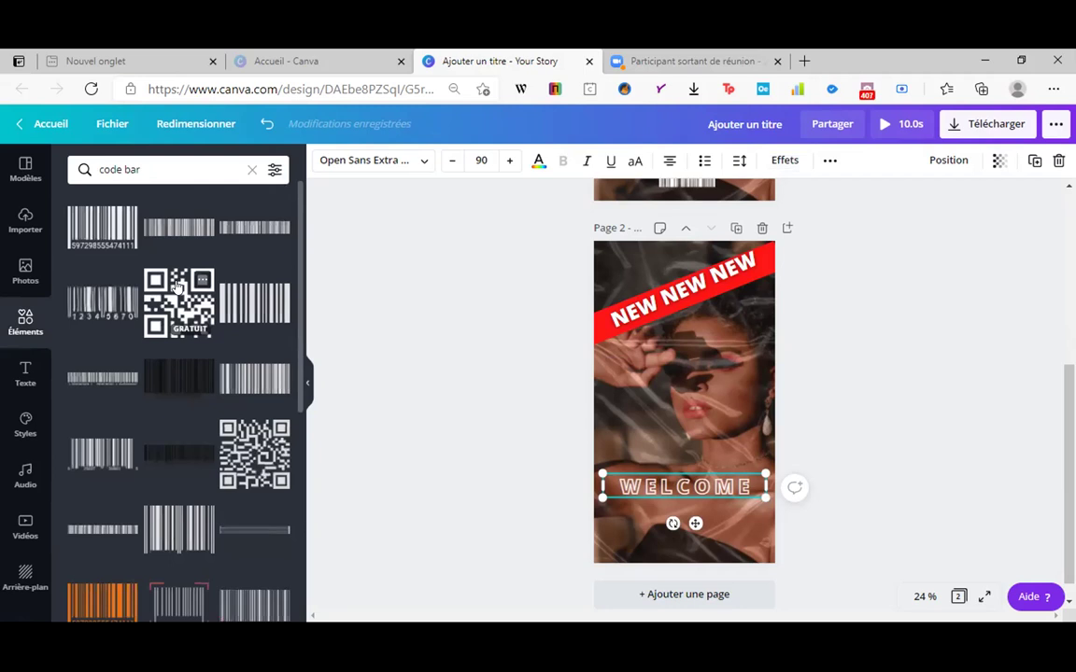
mouse_move(182, 380)
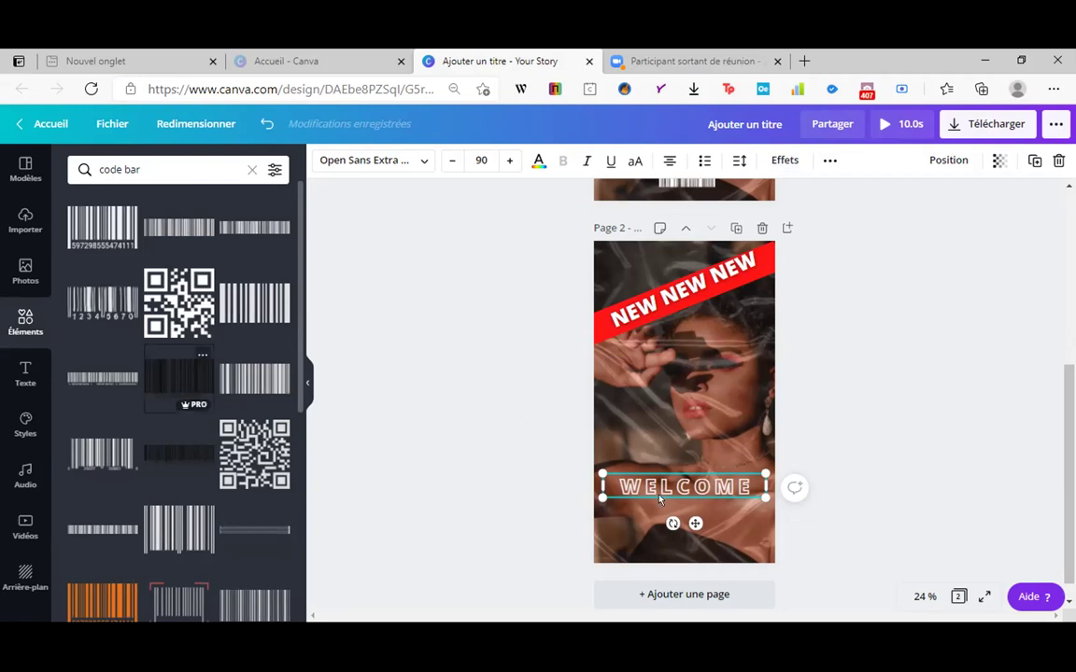
Step: Place a barcode graphic beneath WELCOME and recolour it light grey
left_click(694, 539)
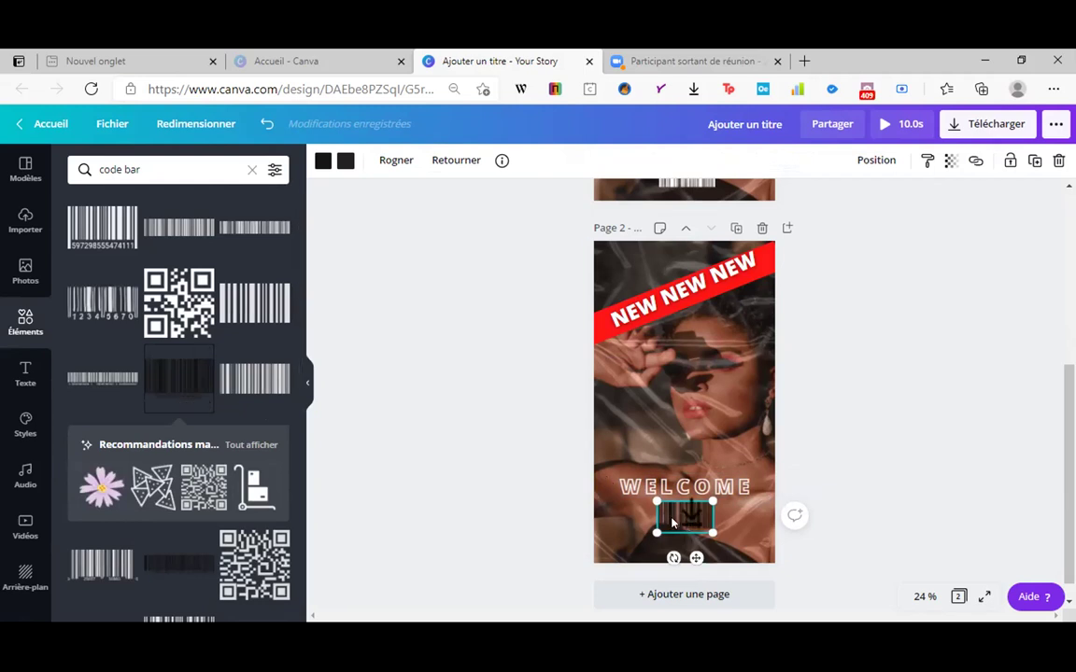
left_click(323, 164)
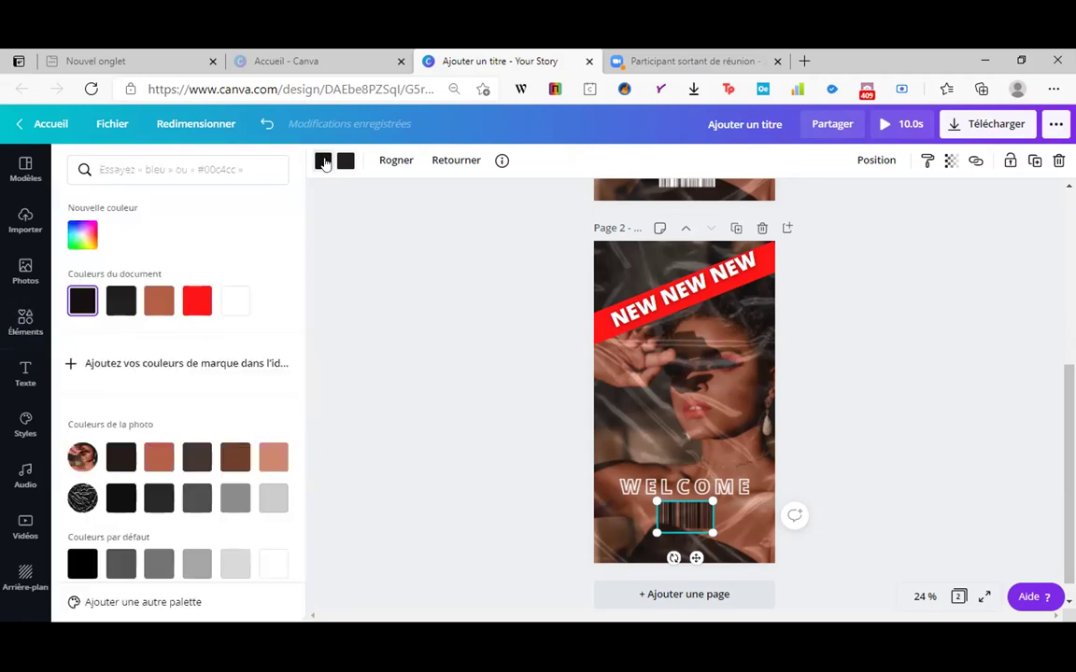
left_click(197, 304)
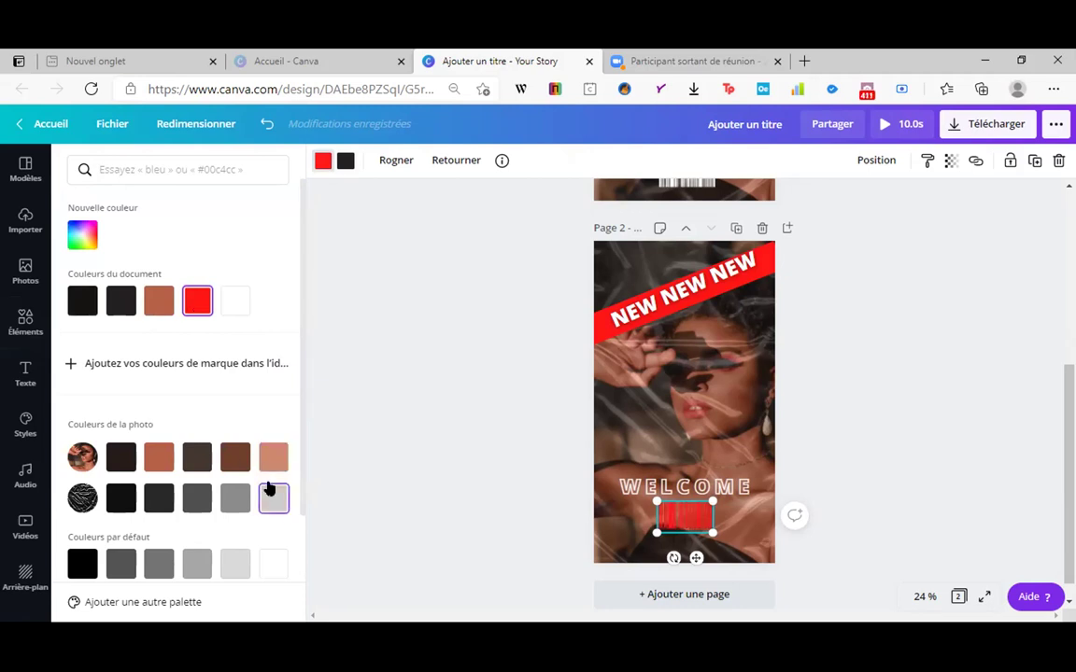
left_click(273, 497)
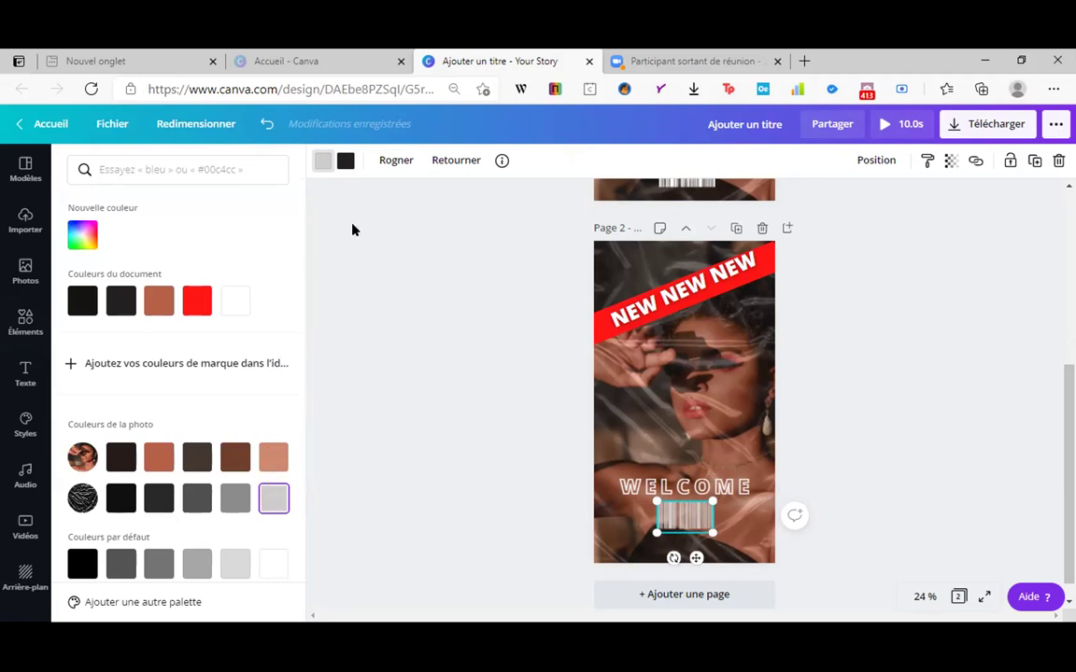
key("Escape")
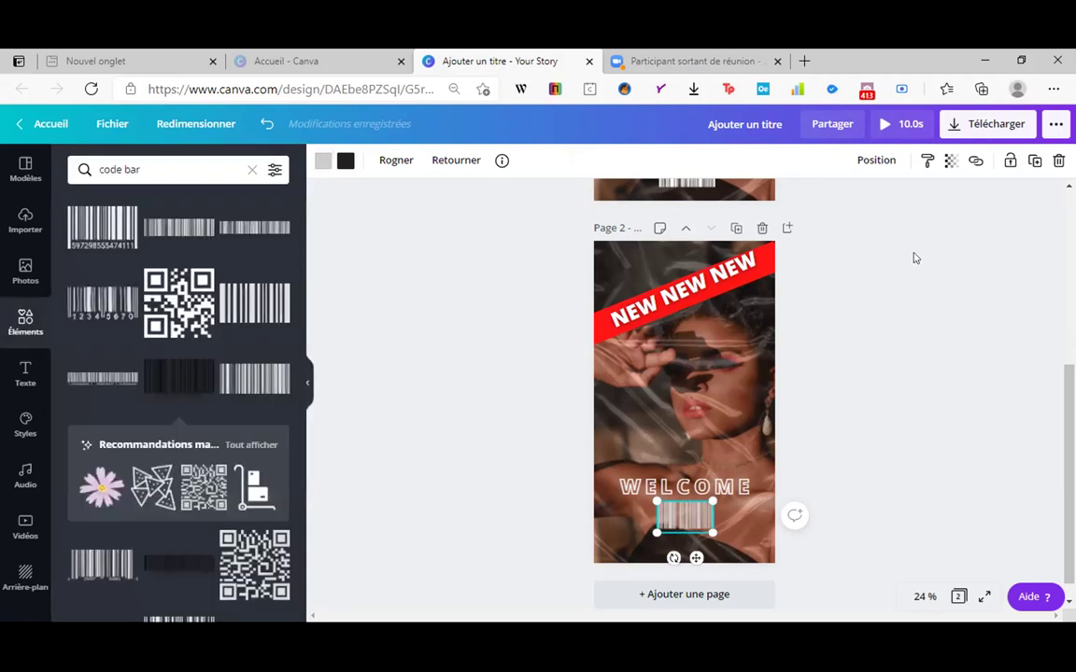
left_click(633, 245)
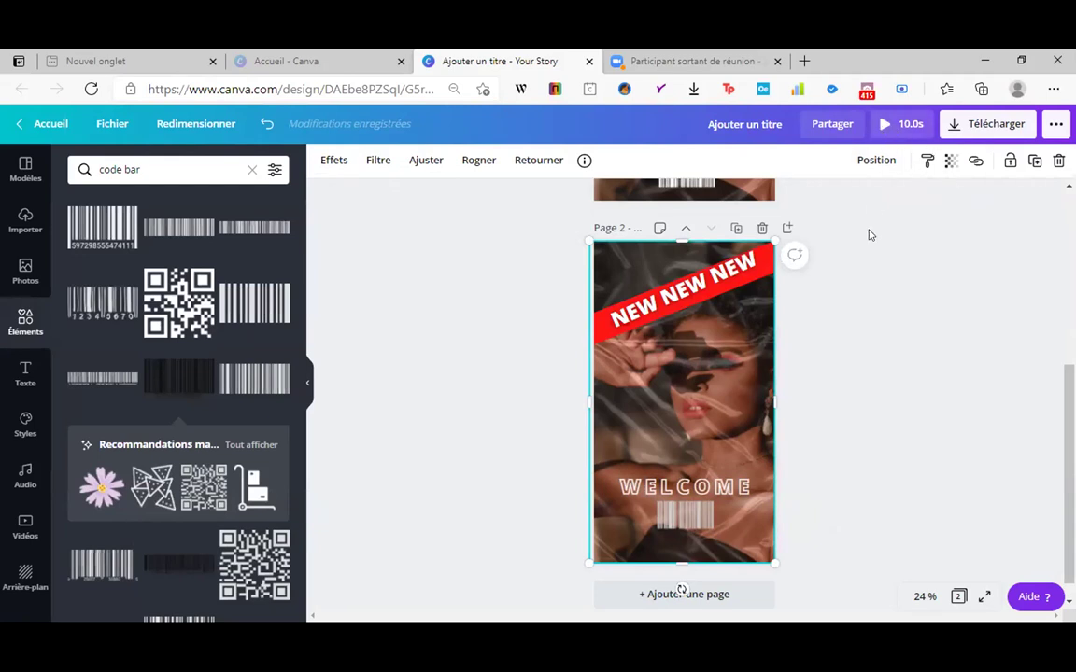
Step: Undo an accidental deletion of the page 2 photo
scroll(682, 591, "up", 3)
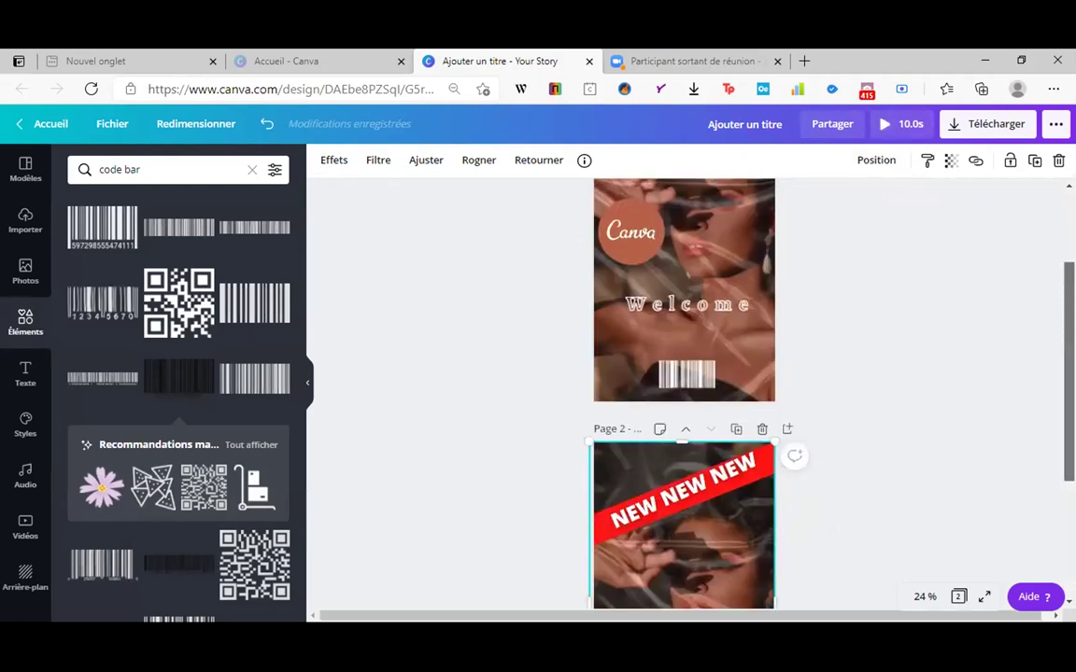
scroll(682, 590, "down", 3)
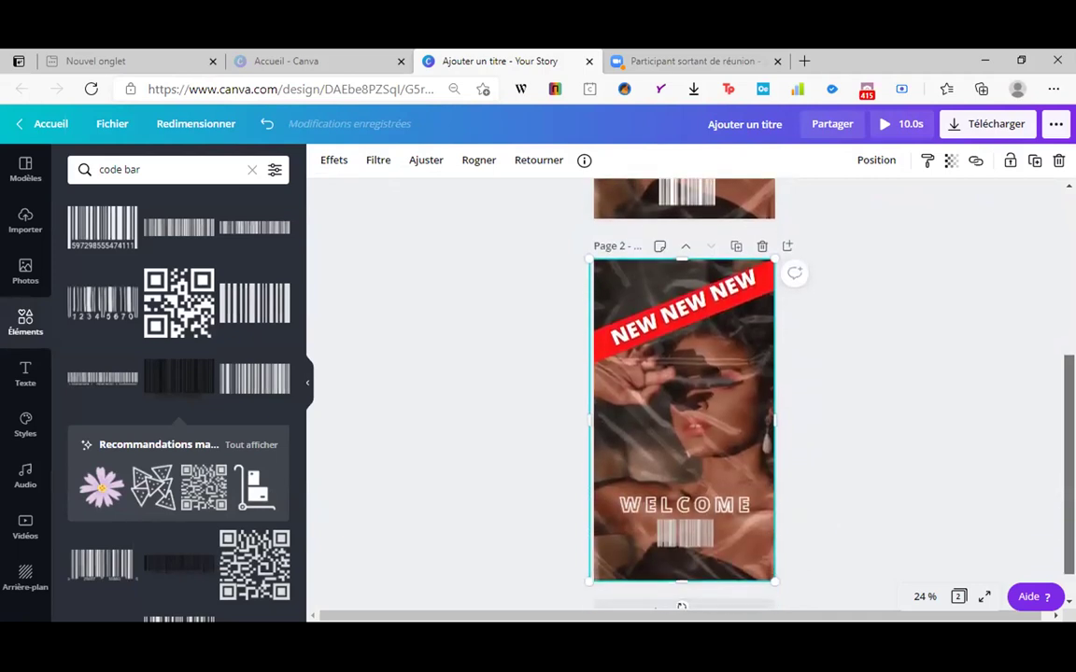
key("Delete")
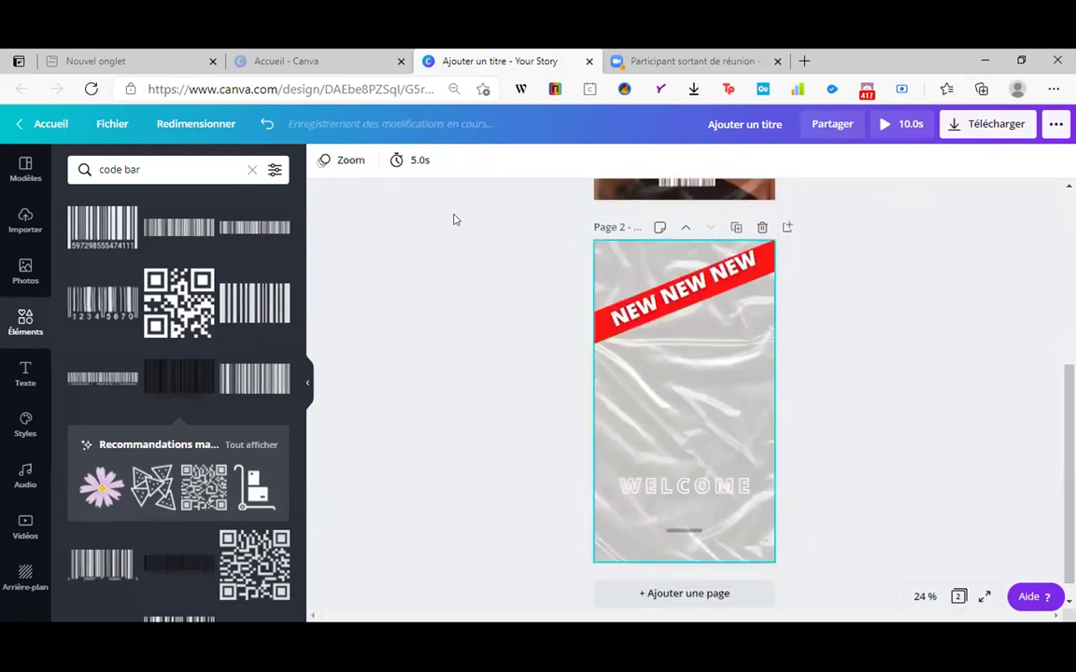
left_click(265, 124)
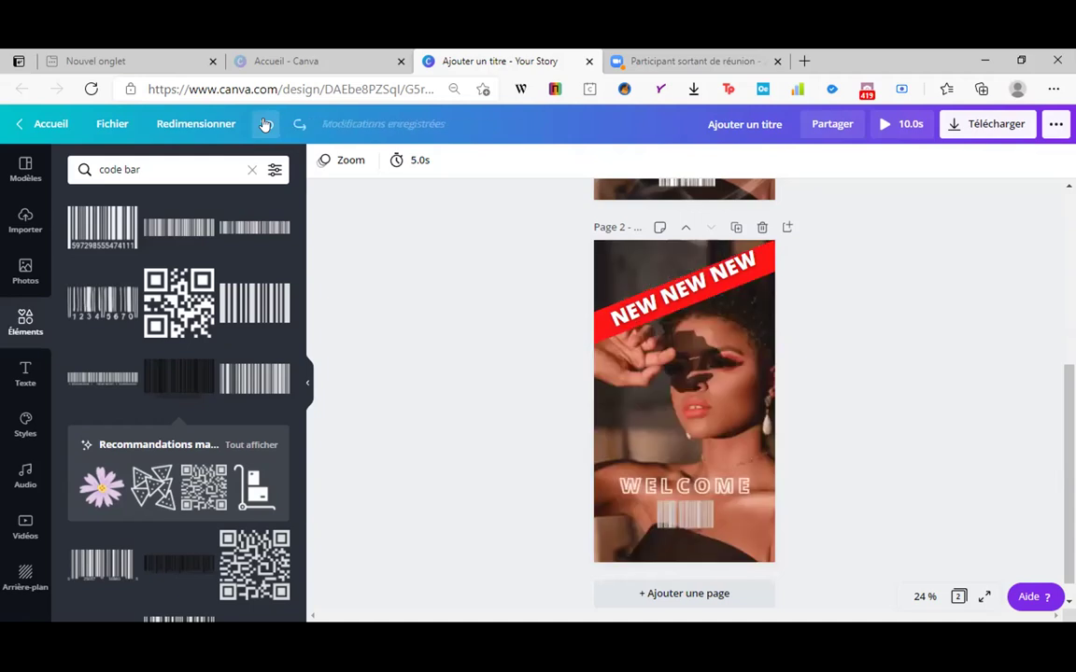
left_click(726, 381)
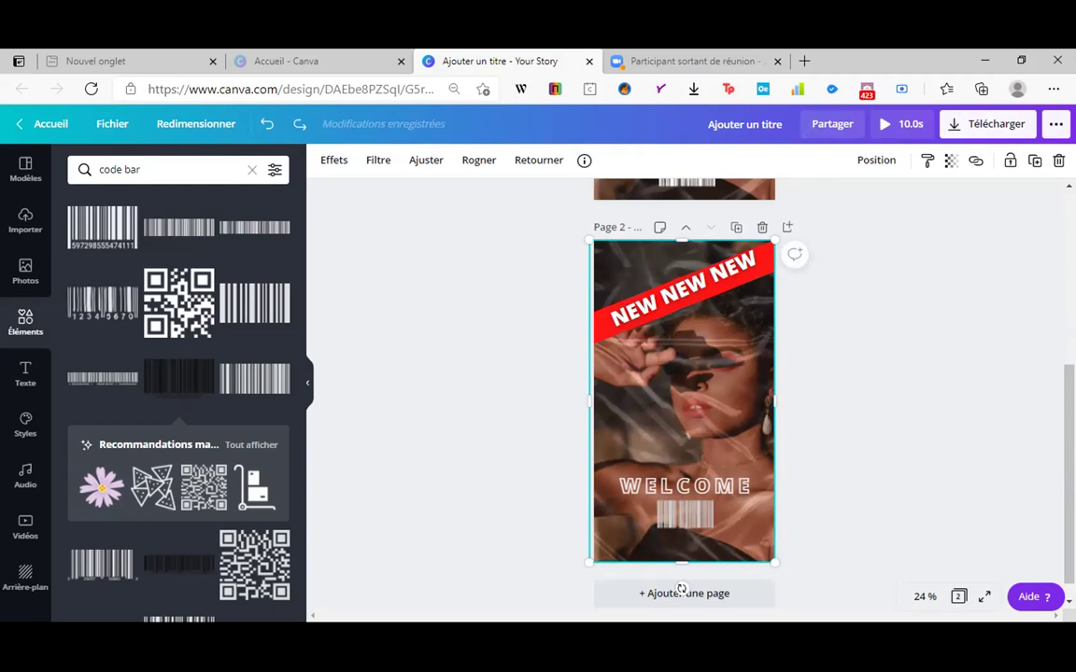
Step: Delete the first page, restoring it twice before removing it for good
scroll(681, 588, "up", 5)
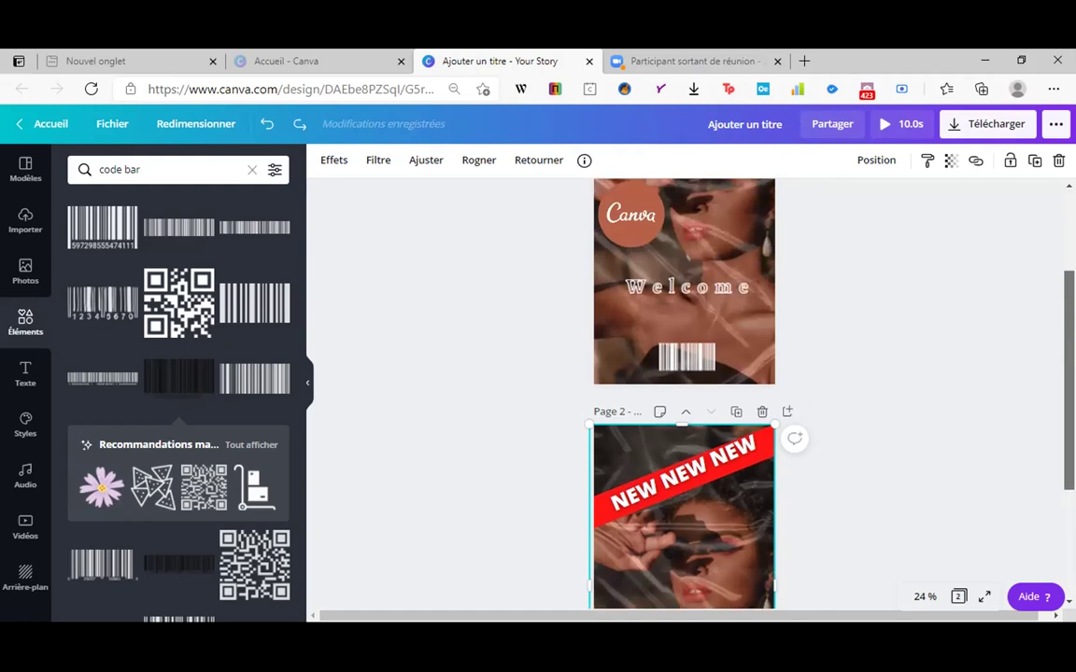
scroll(684, 393, "up", 2)
left_click(719, 264)
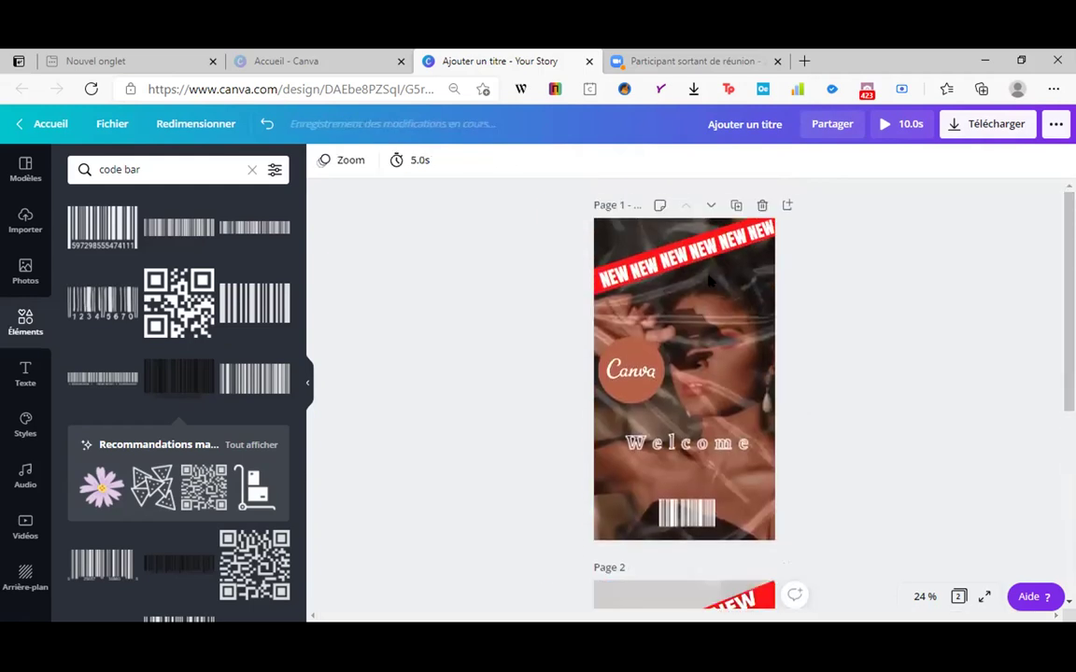
left_click(720, 271)
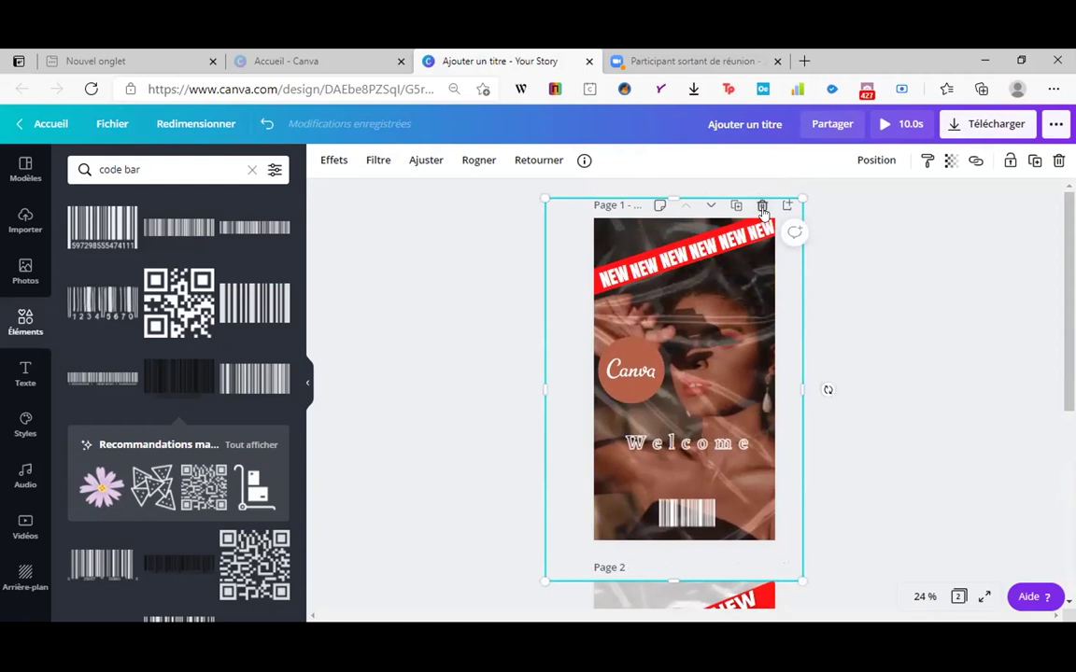
left_click(763, 206)
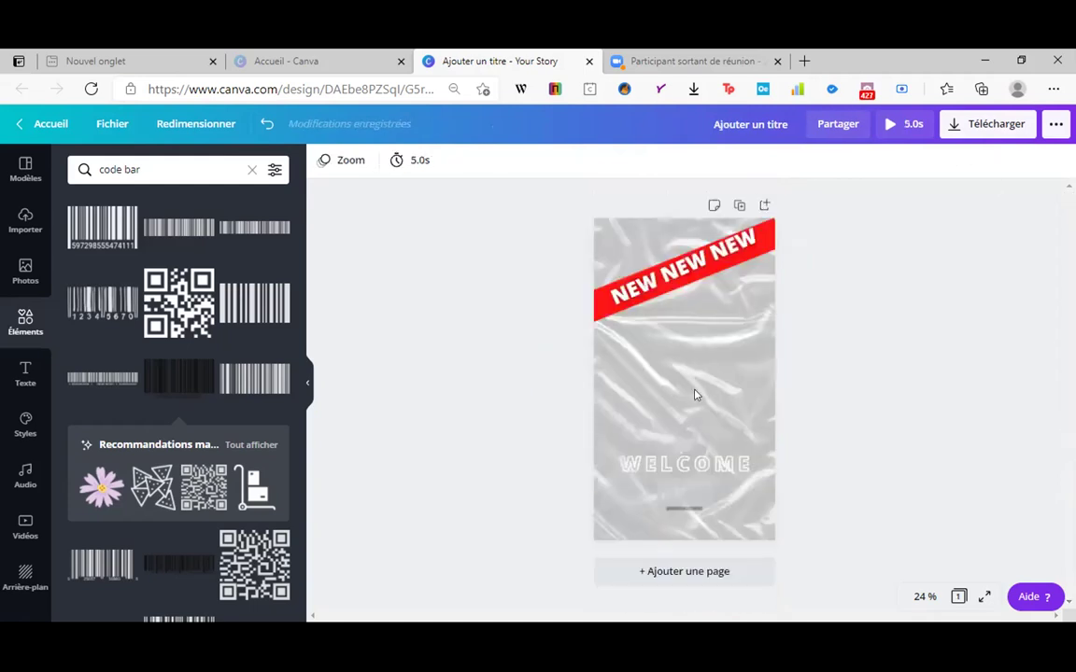
left_click(663, 372)
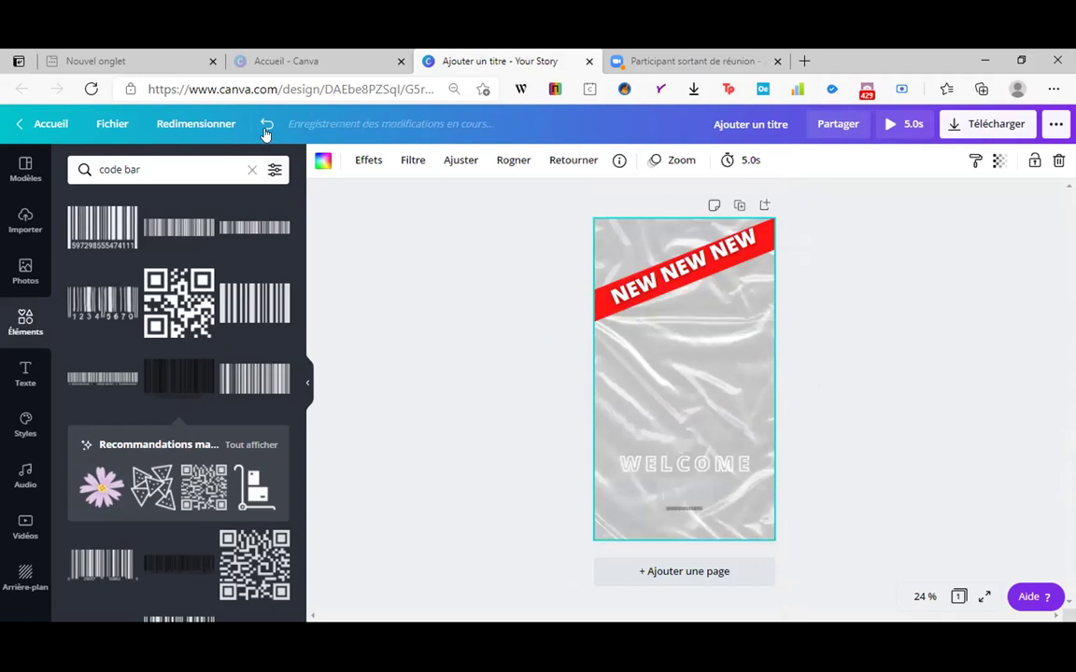
left_click(266, 126)
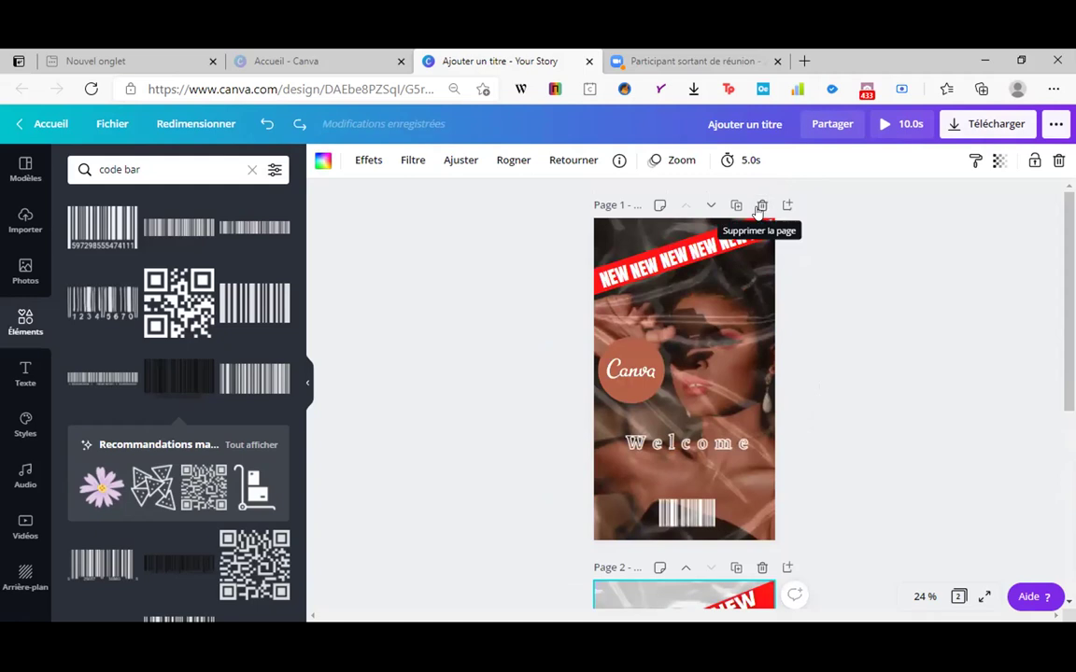
left_click(762, 204)
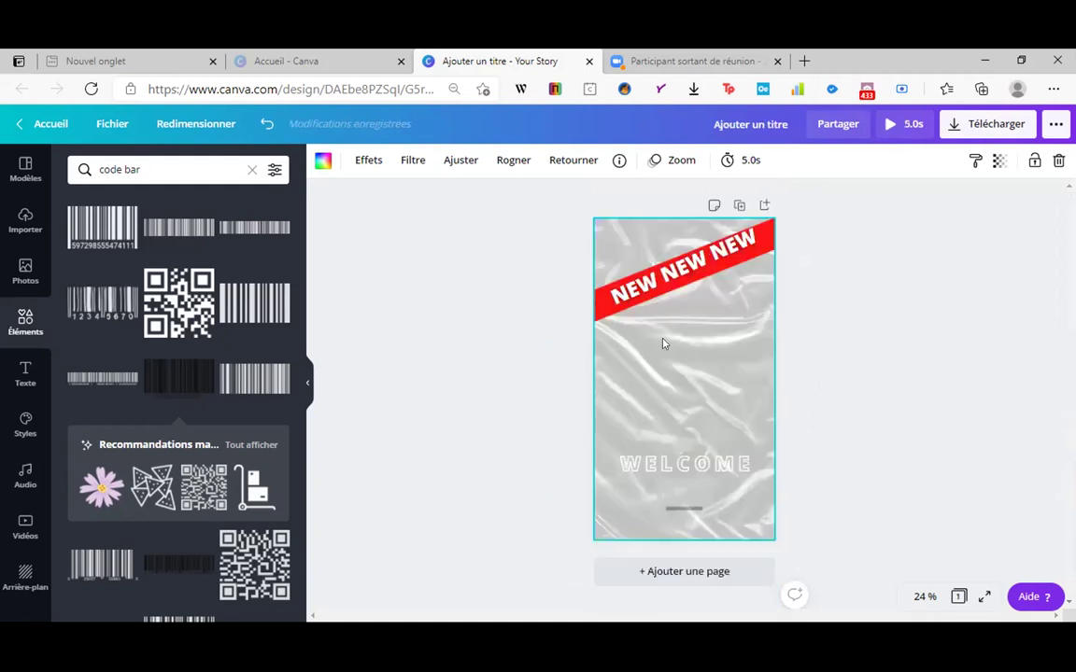
left_click(265, 123)
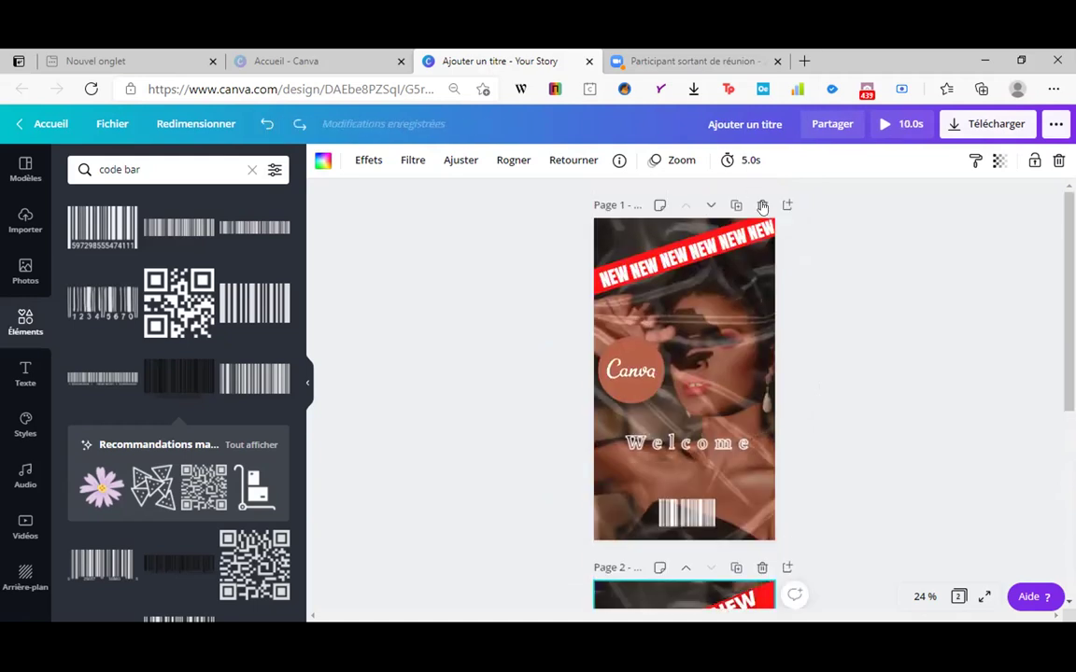
left_click(762, 205)
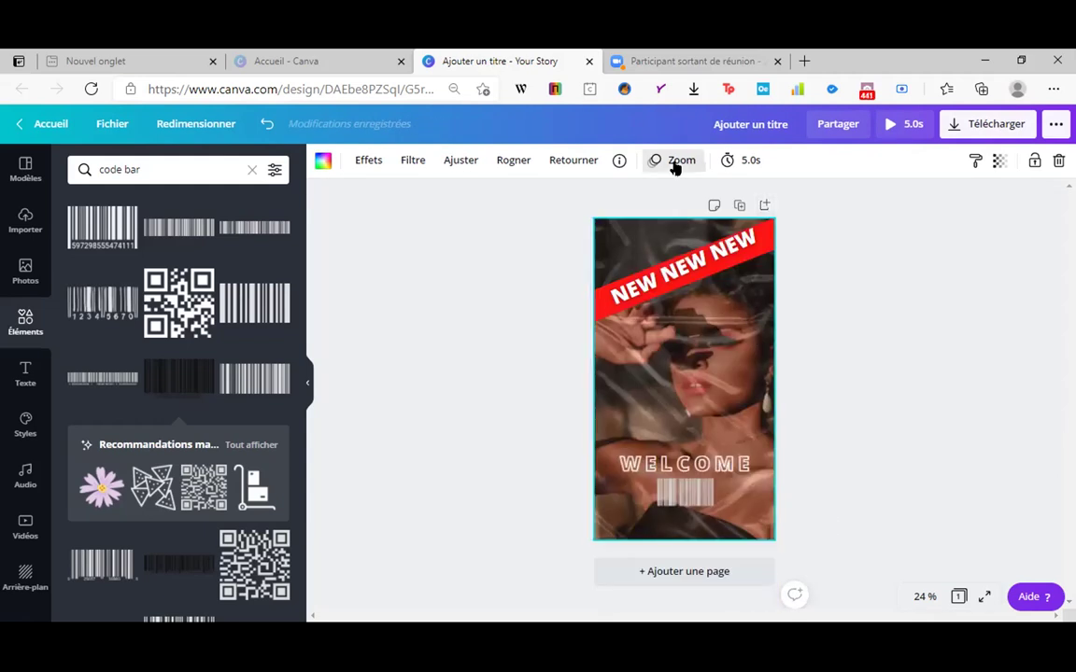
Step: Try Bloc, Zoom, Fondu and Balayage, apply the Lever page animation, then return home
left_click(675, 164)
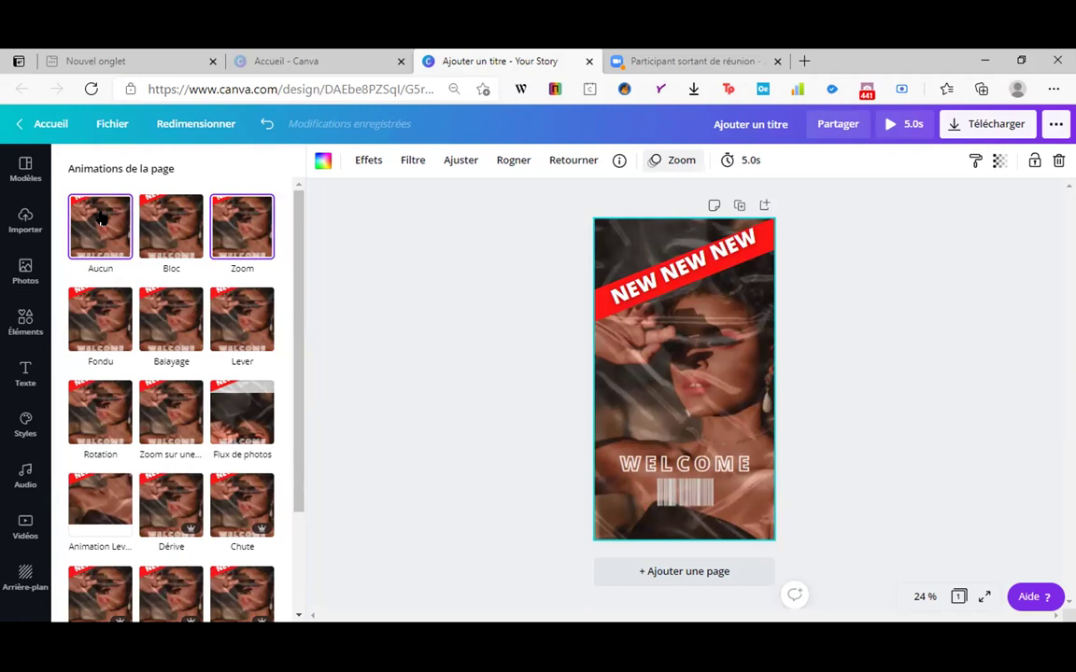
left_click(169, 236)
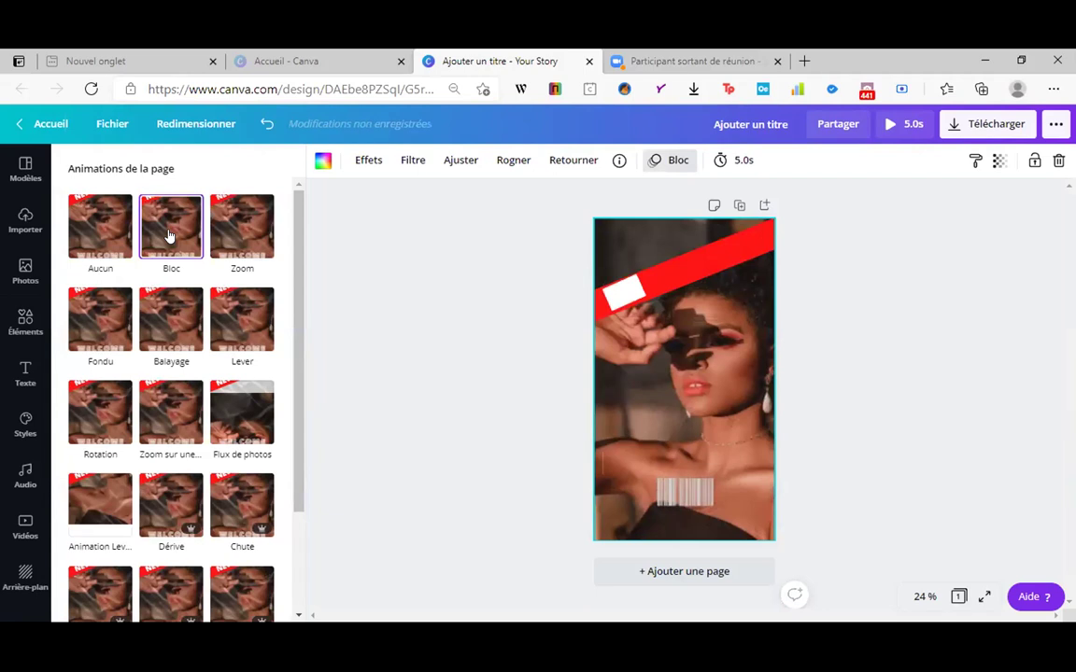
left_click(245, 244)
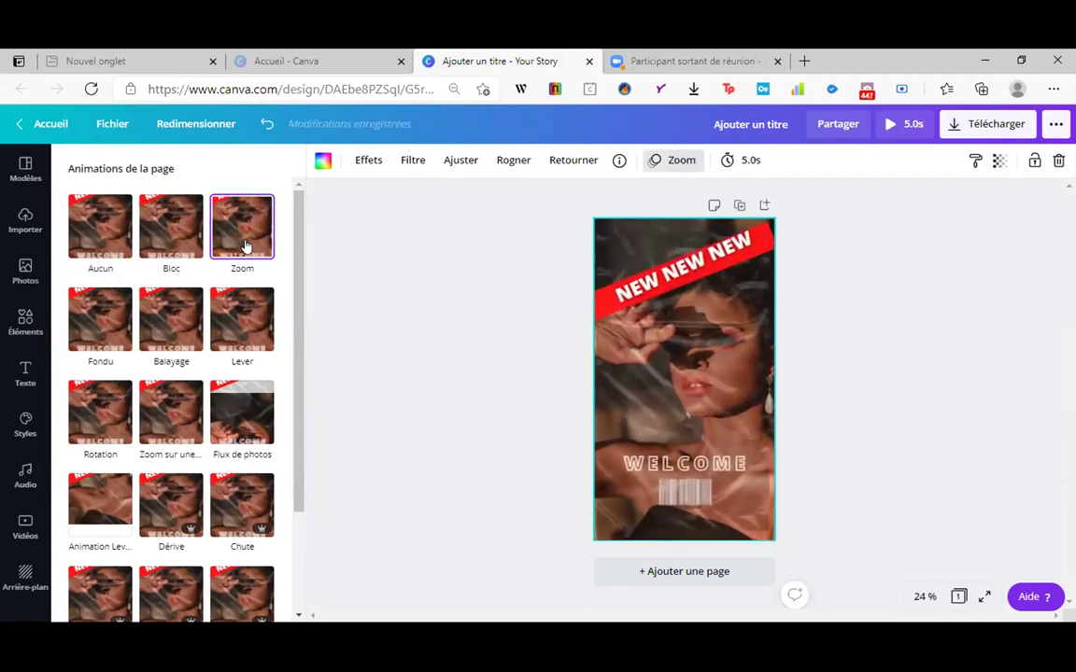
left_click(92, 320)
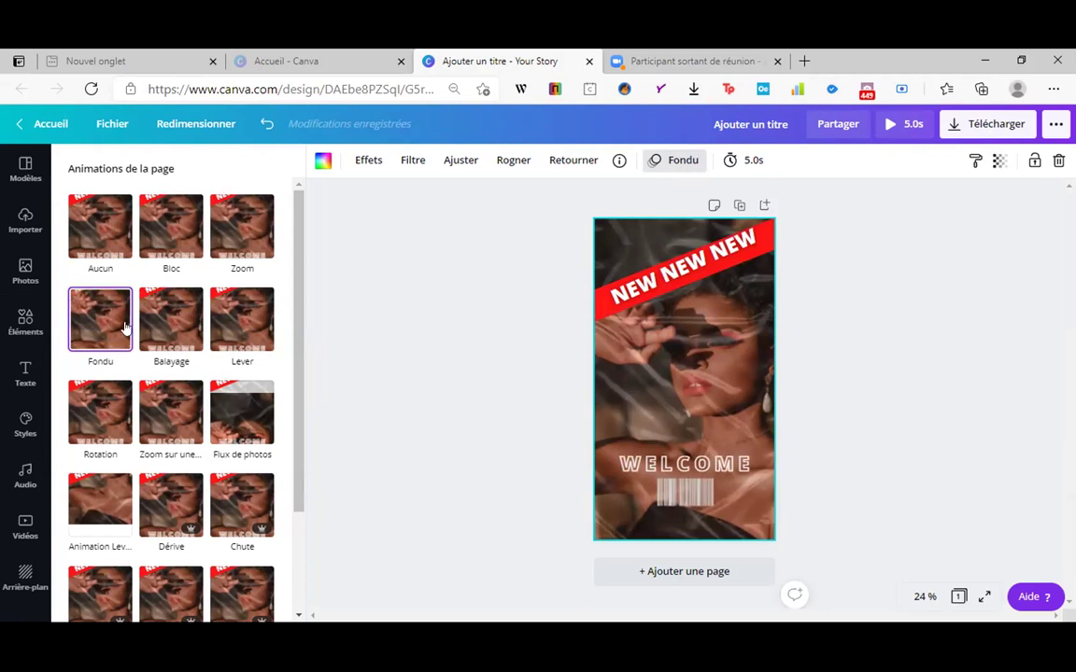
left_click(153, 334)
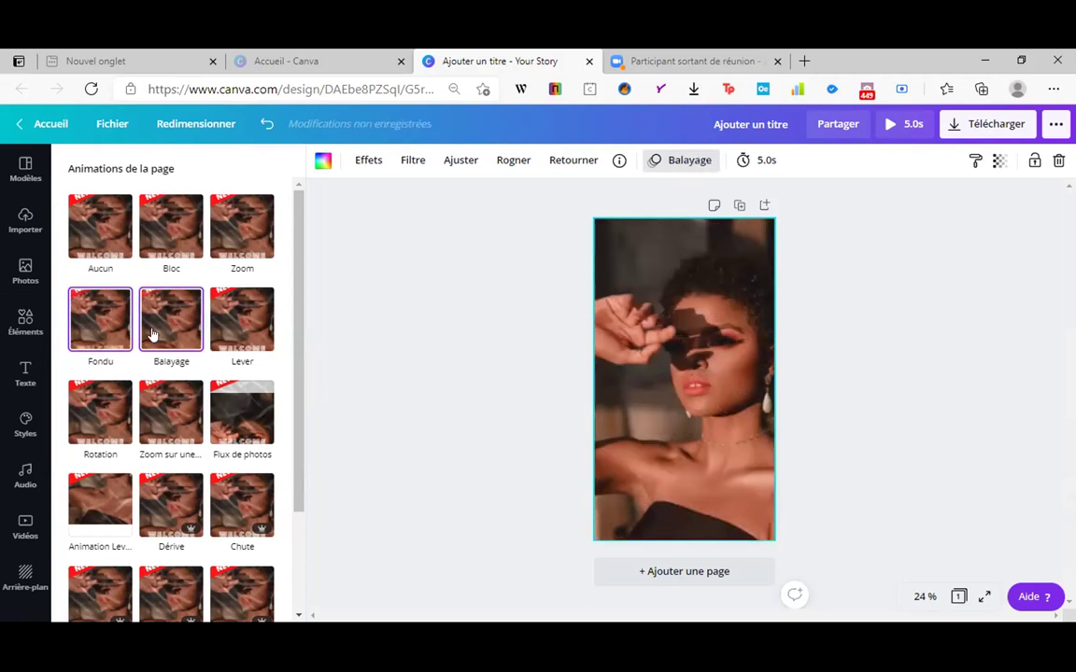
left_click(225, 337)
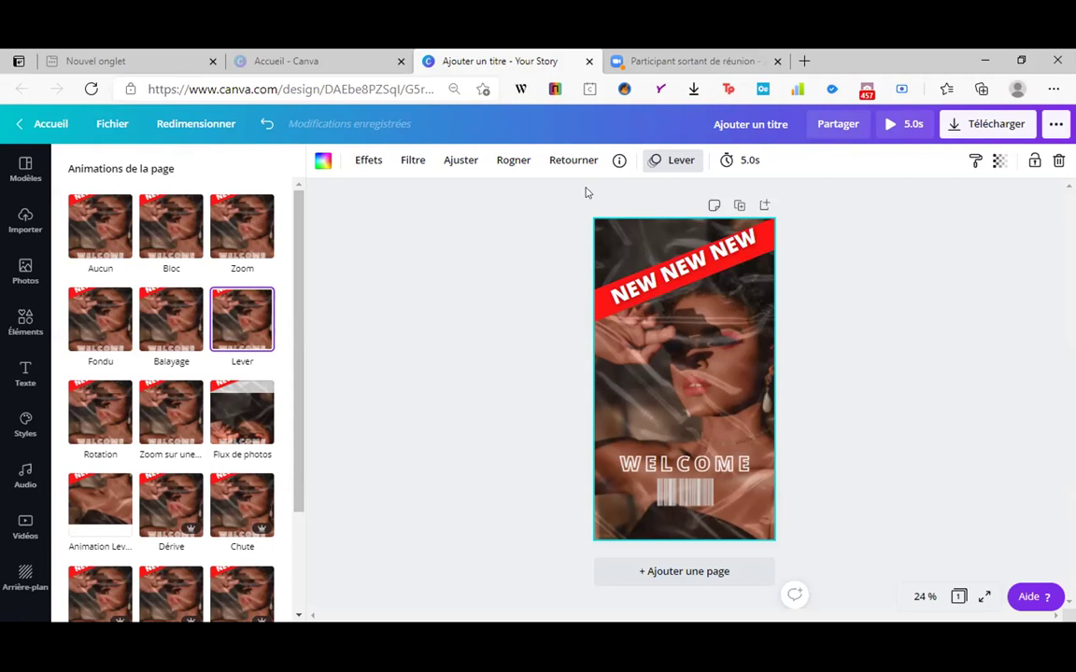
left_click(42, 124)
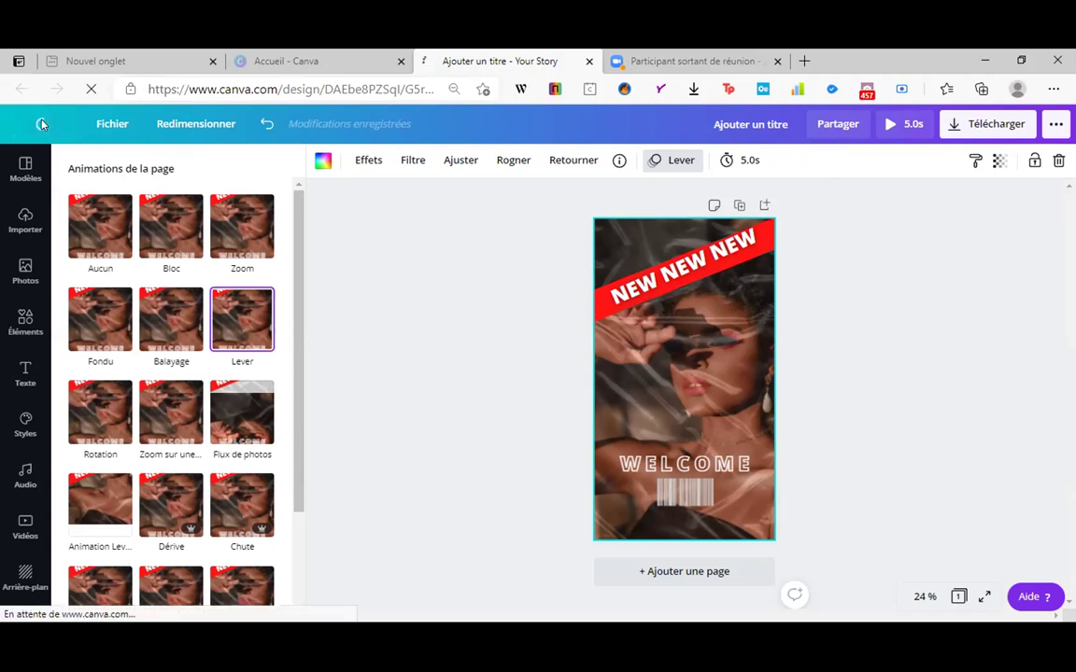